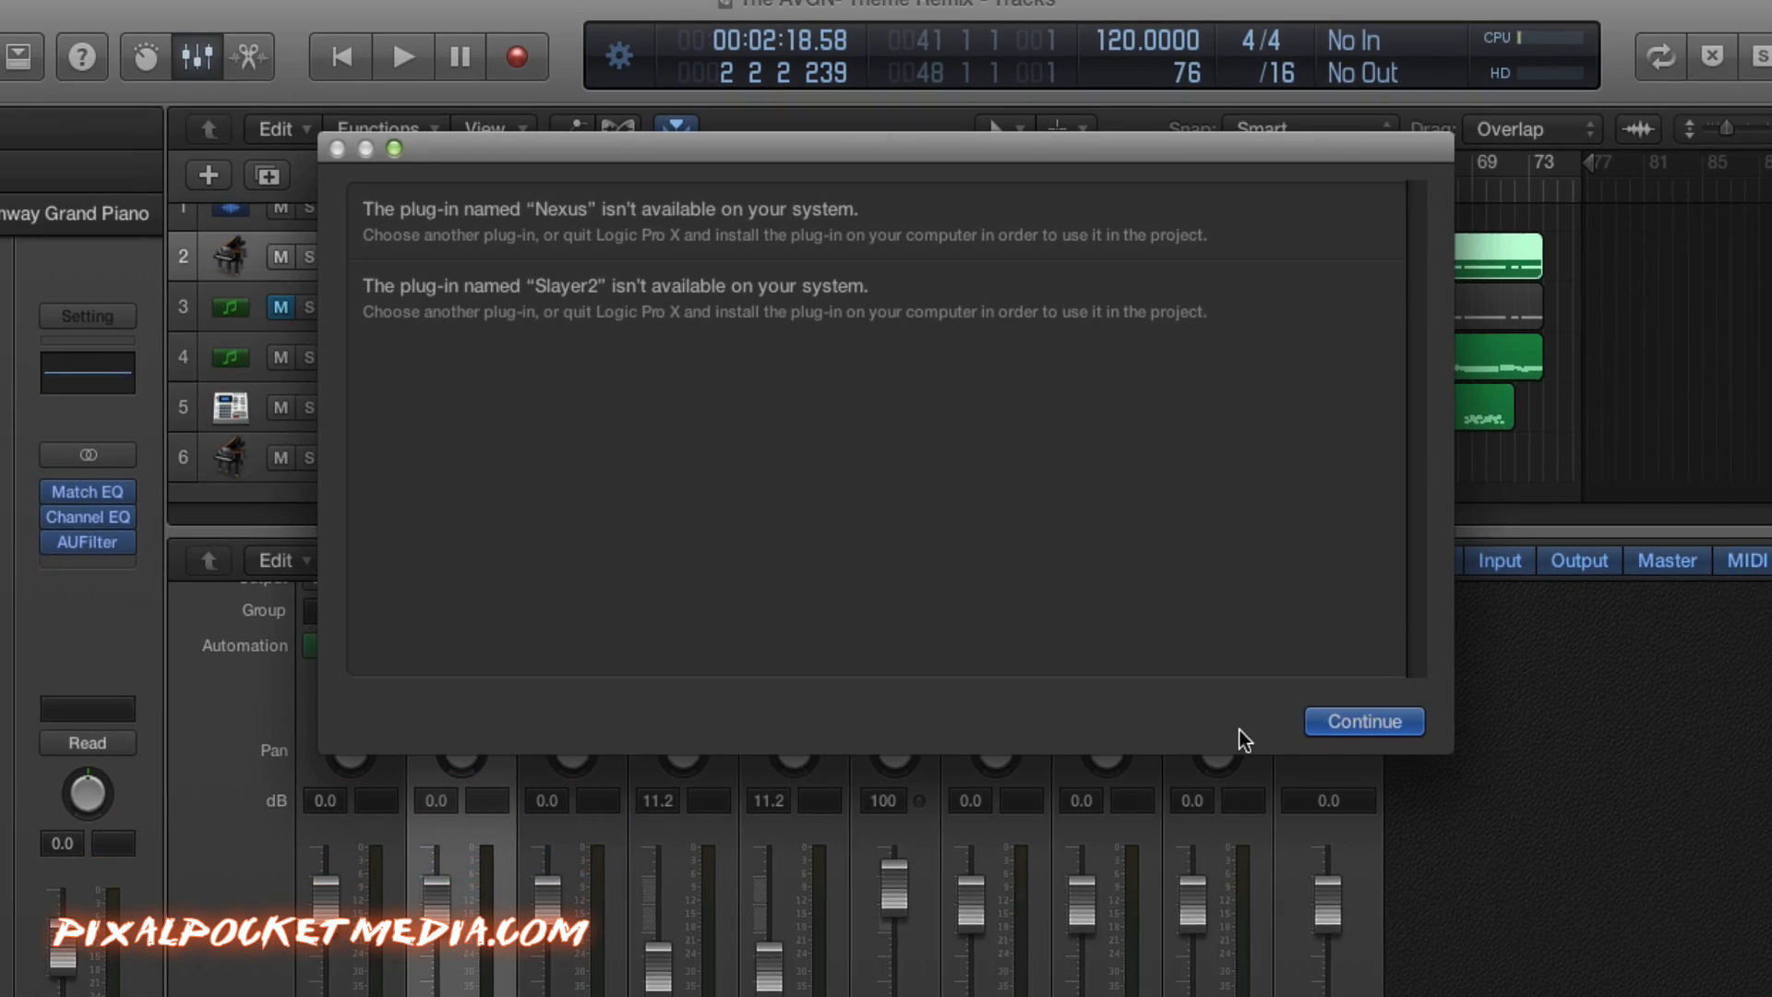
Step: Continue past the missing plug-ins notice and place the playhead at the very start of the project
left_click(1363, 720)
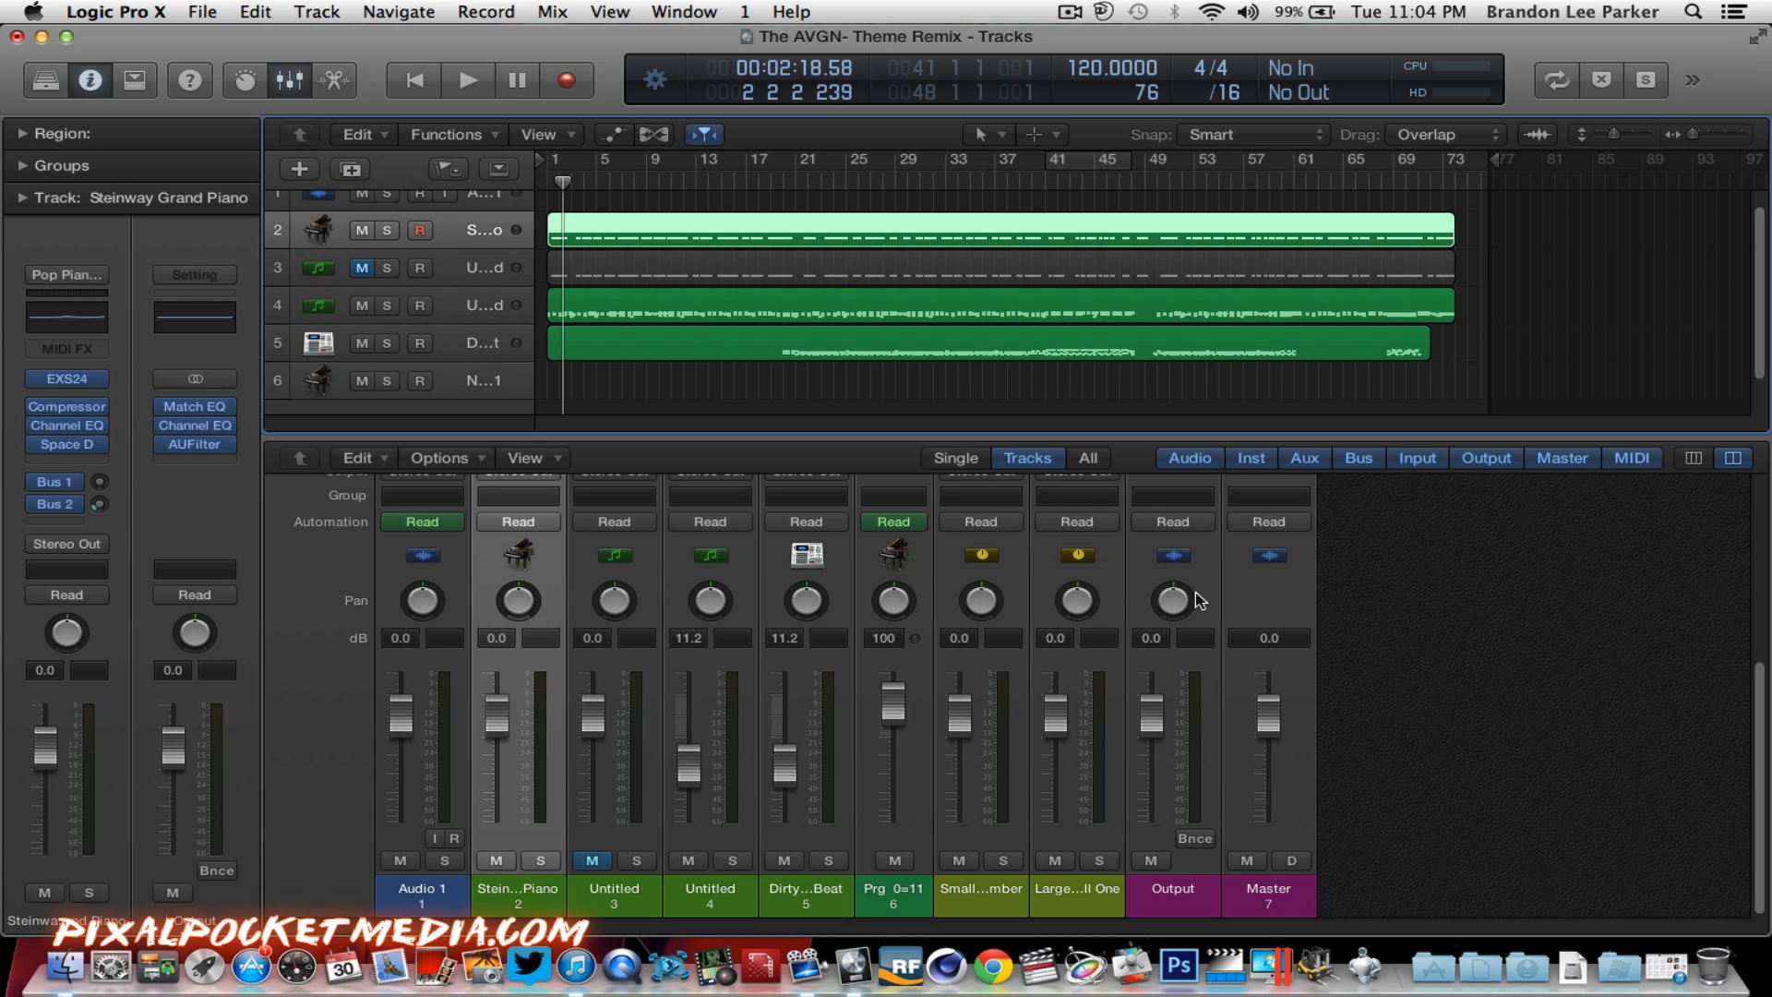
scroll(796, 390, "up", 1)
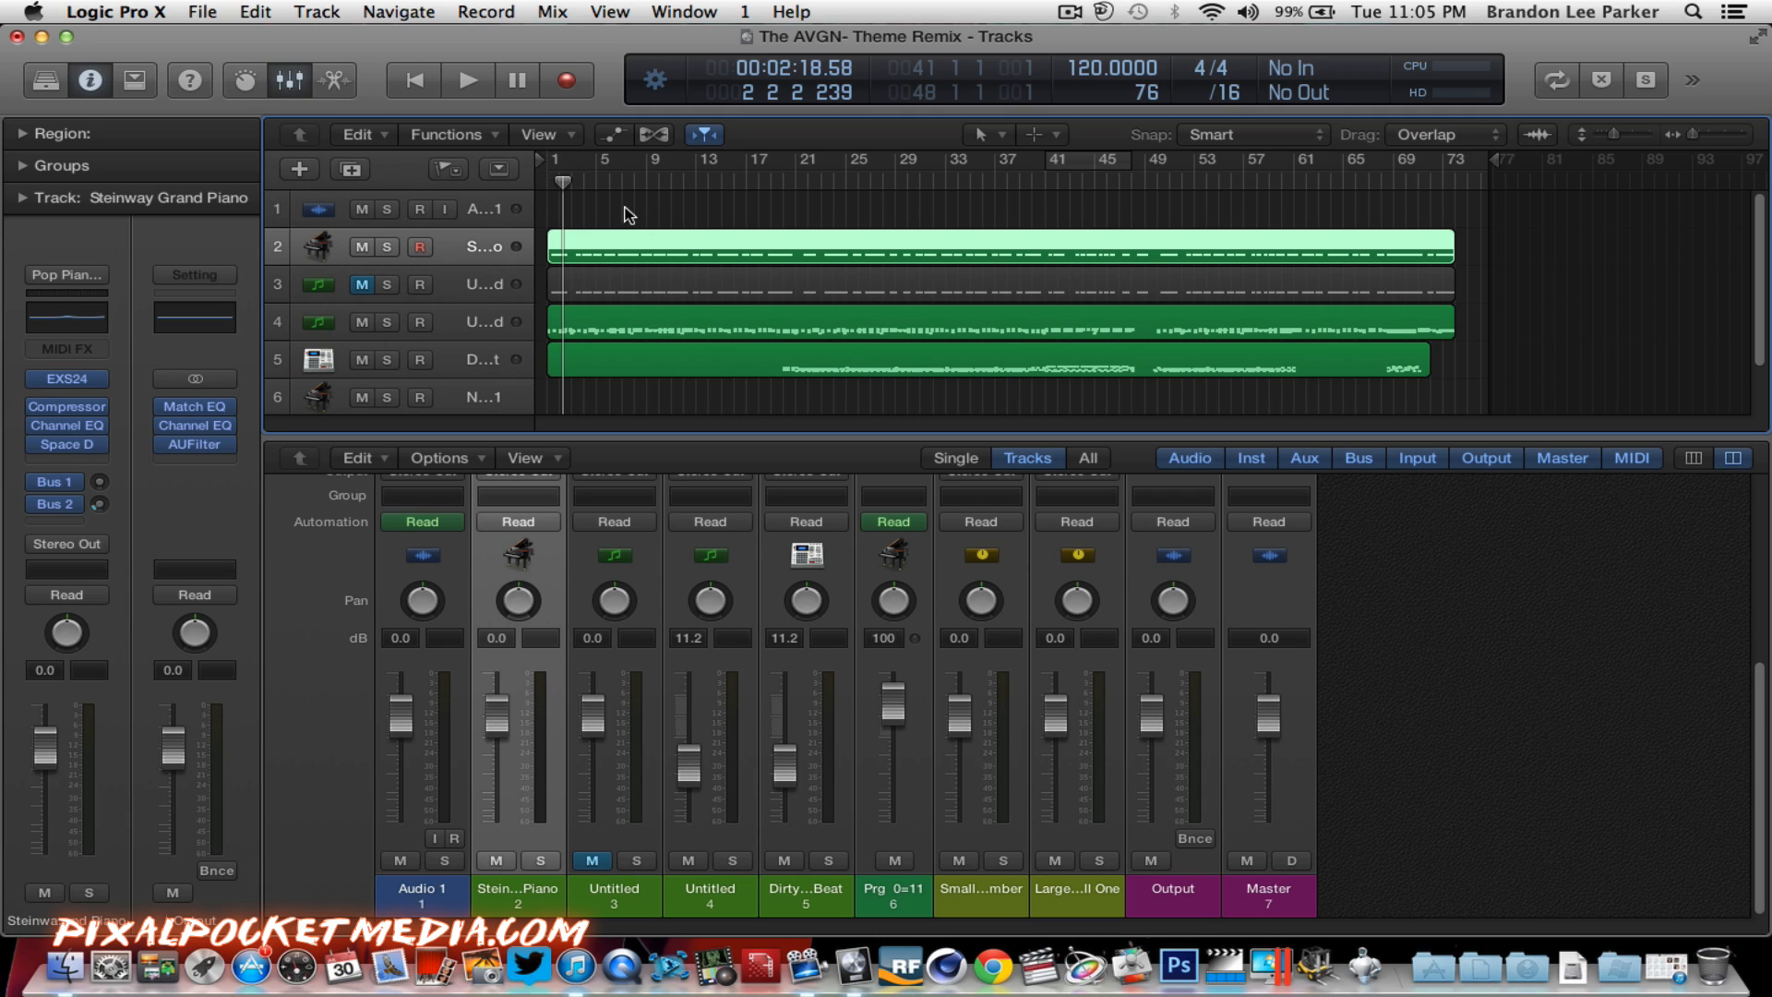
left_click(548, 186)
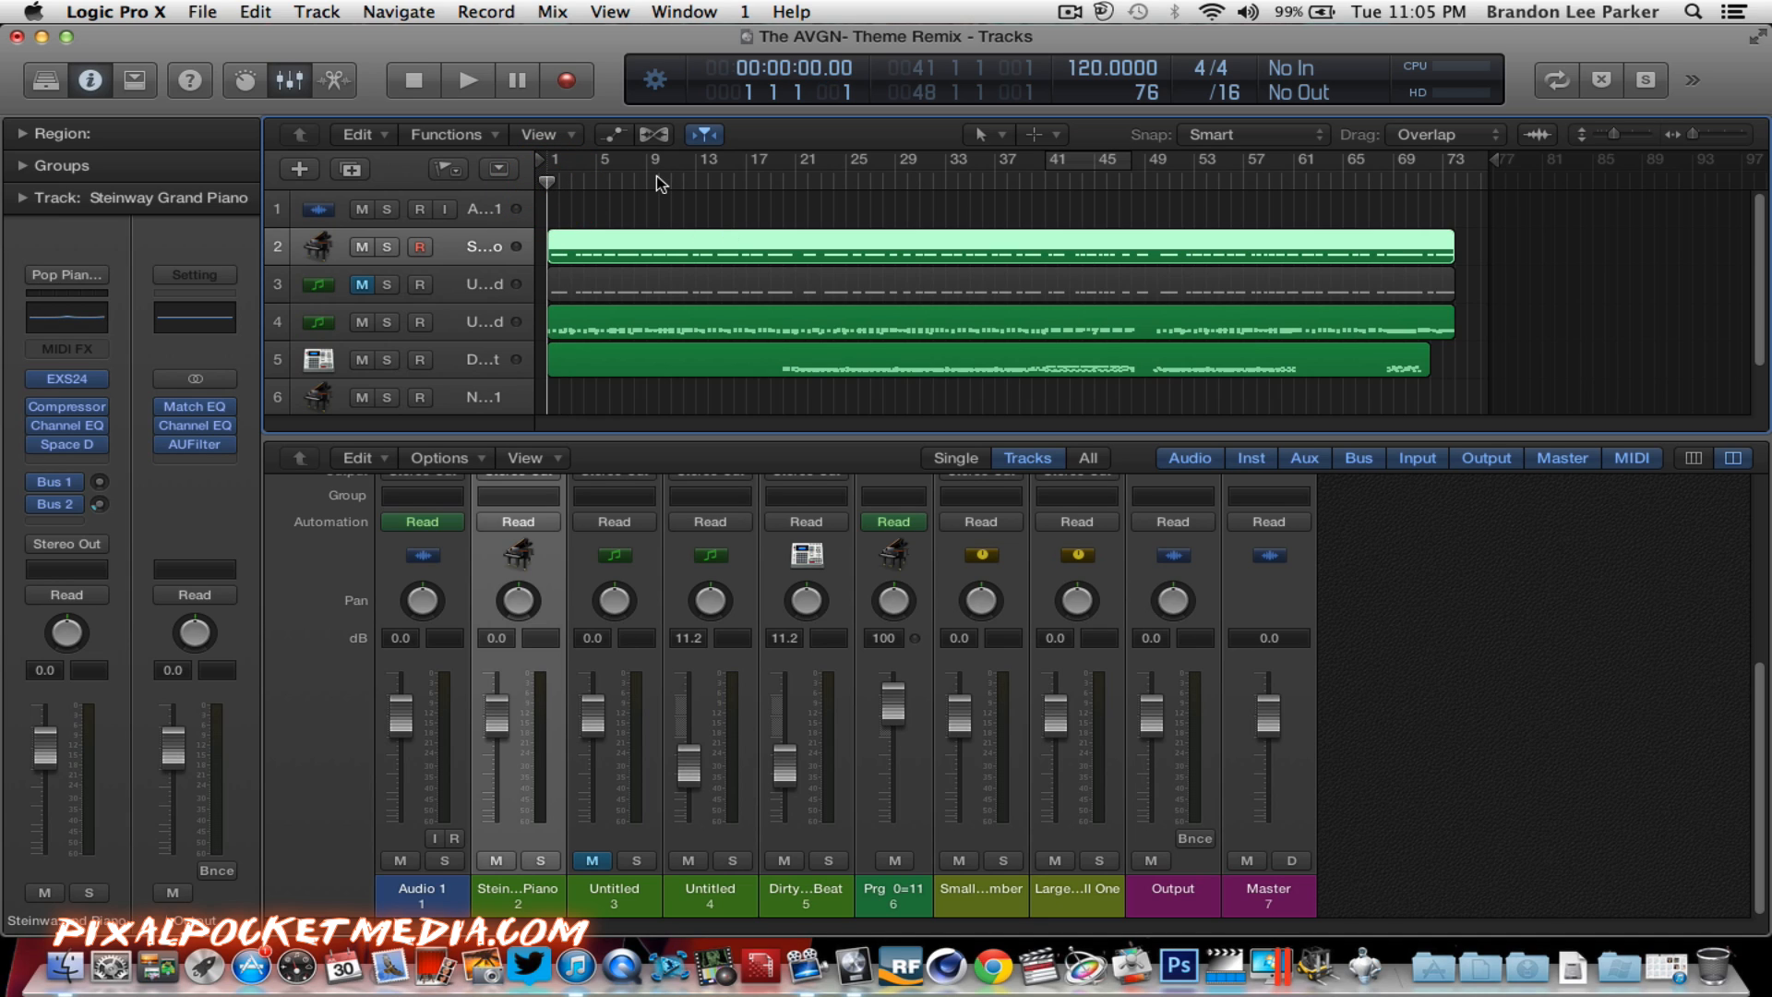
left_click_drag(656, 175, 814, 184)
left_click(546, 182)
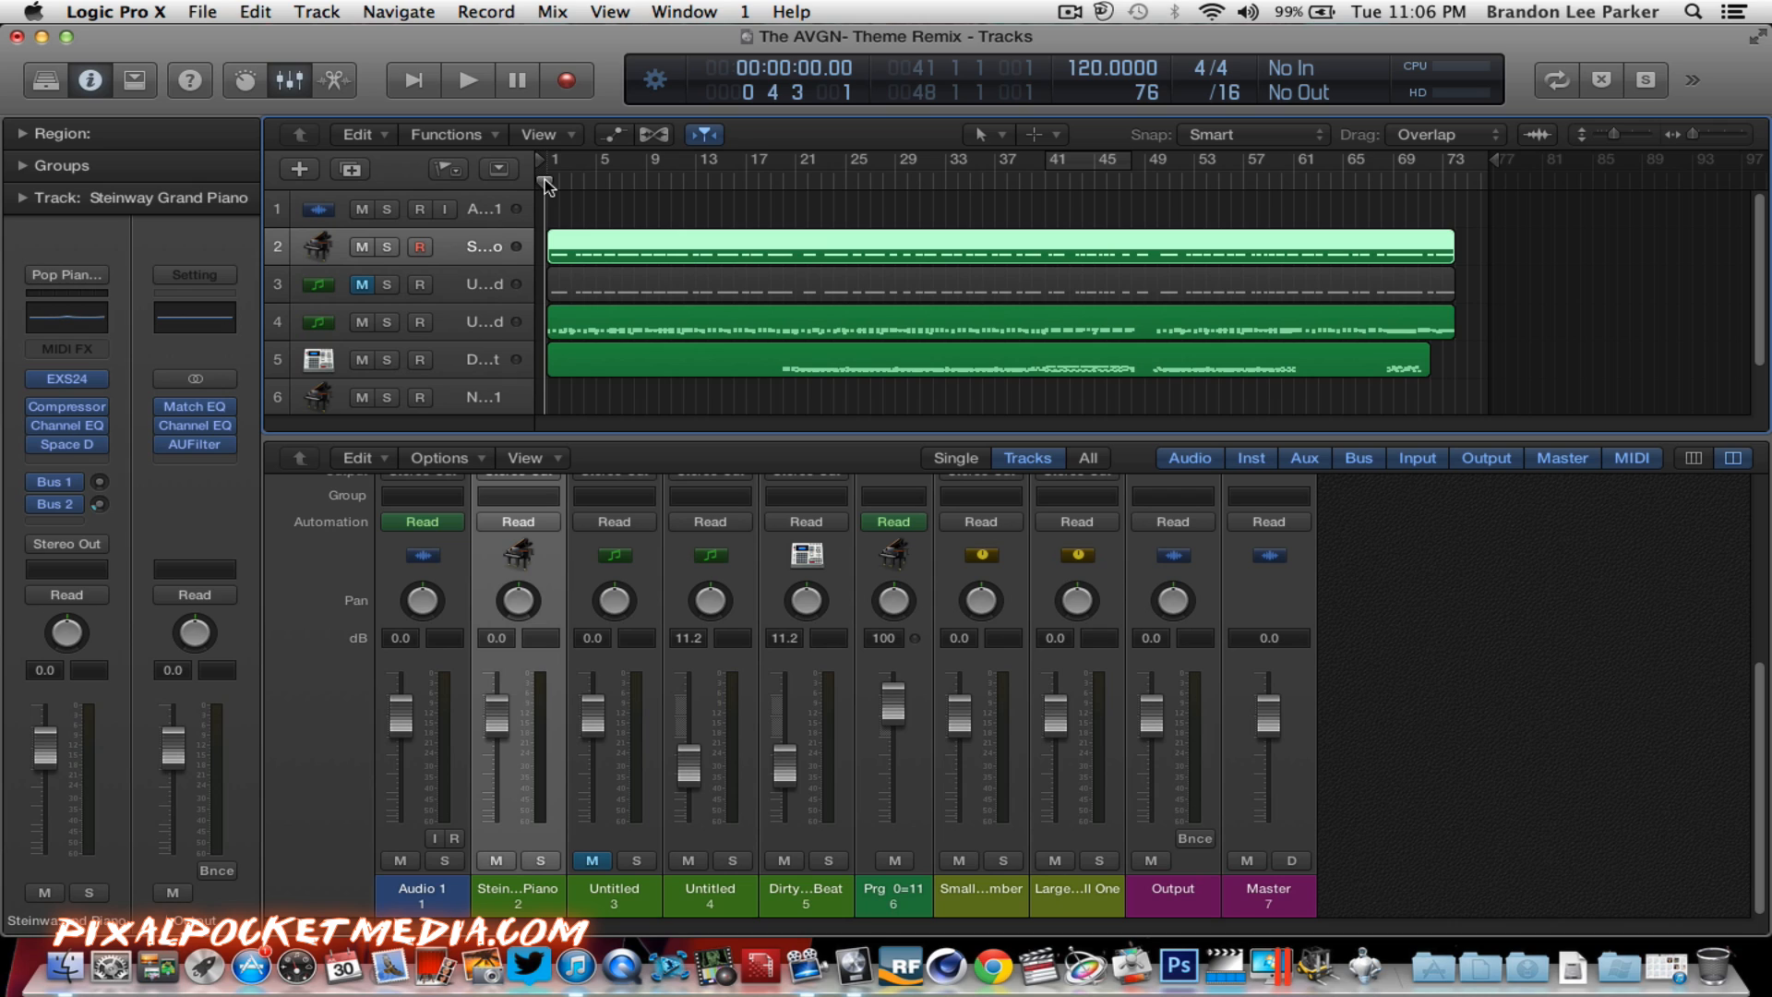
Step: Replace the mixer with the Piano Roll editor for the Steinway Grand Piano region on track 2
left_click(581, 239)
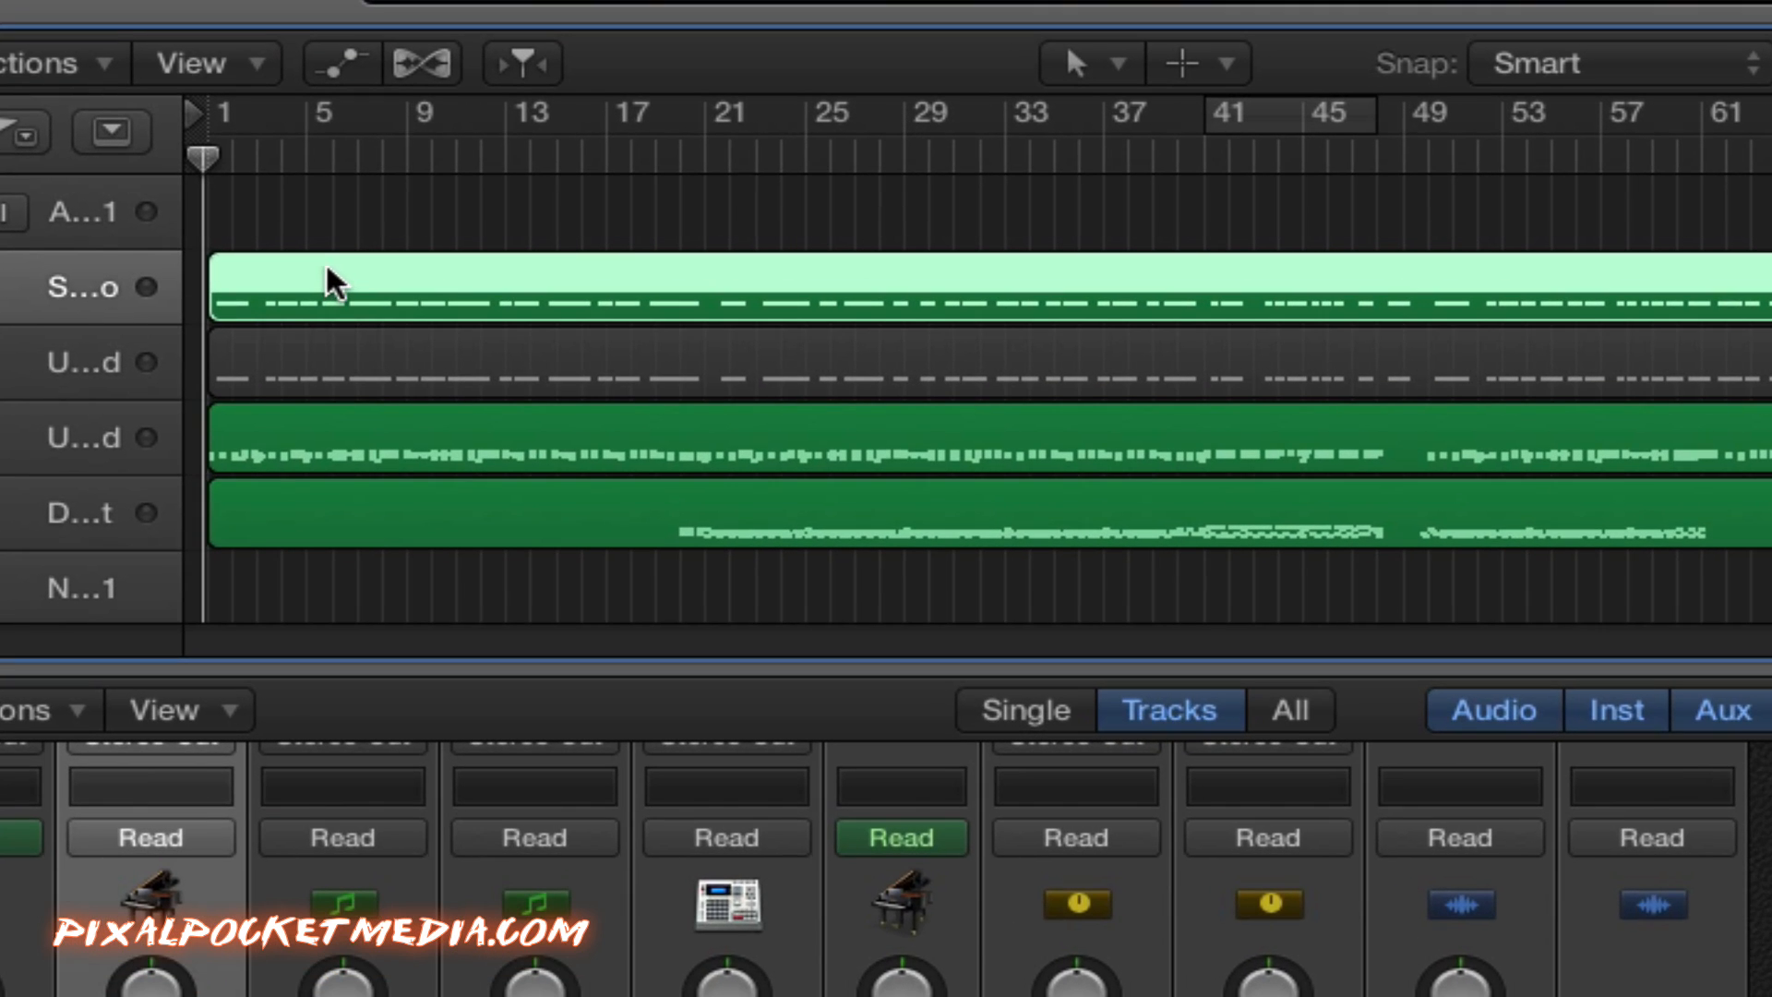
key("x")
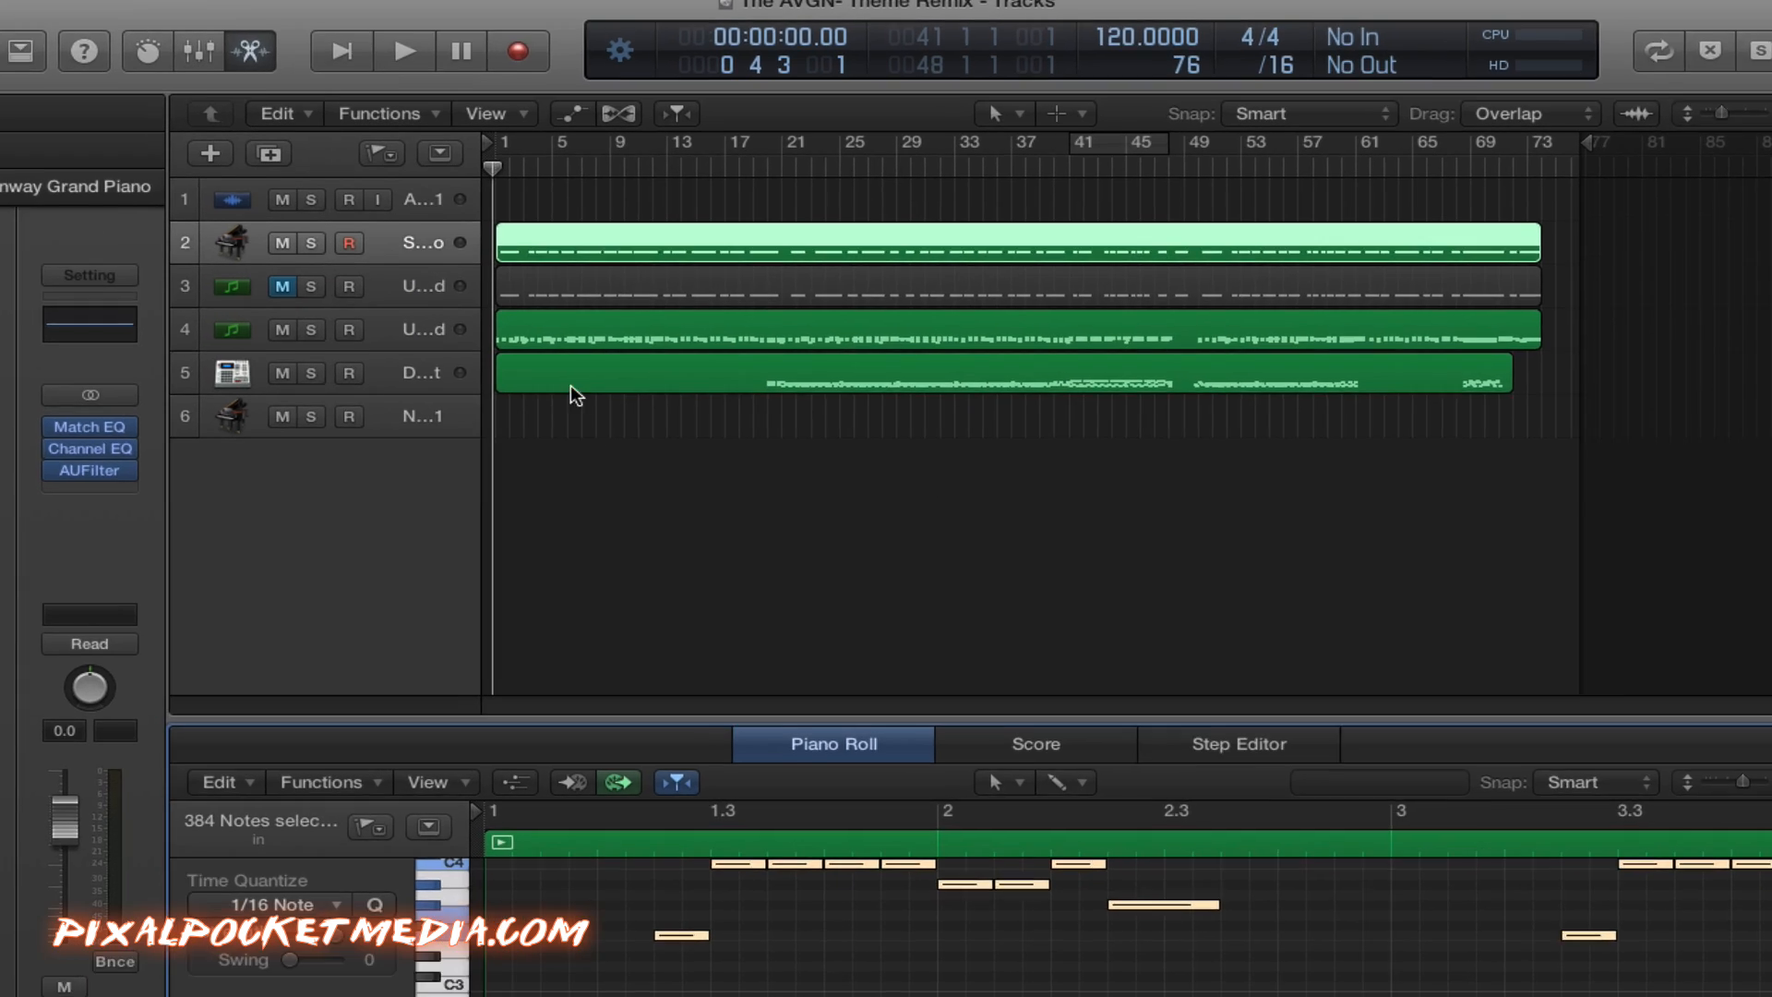
right_click(570, 239)
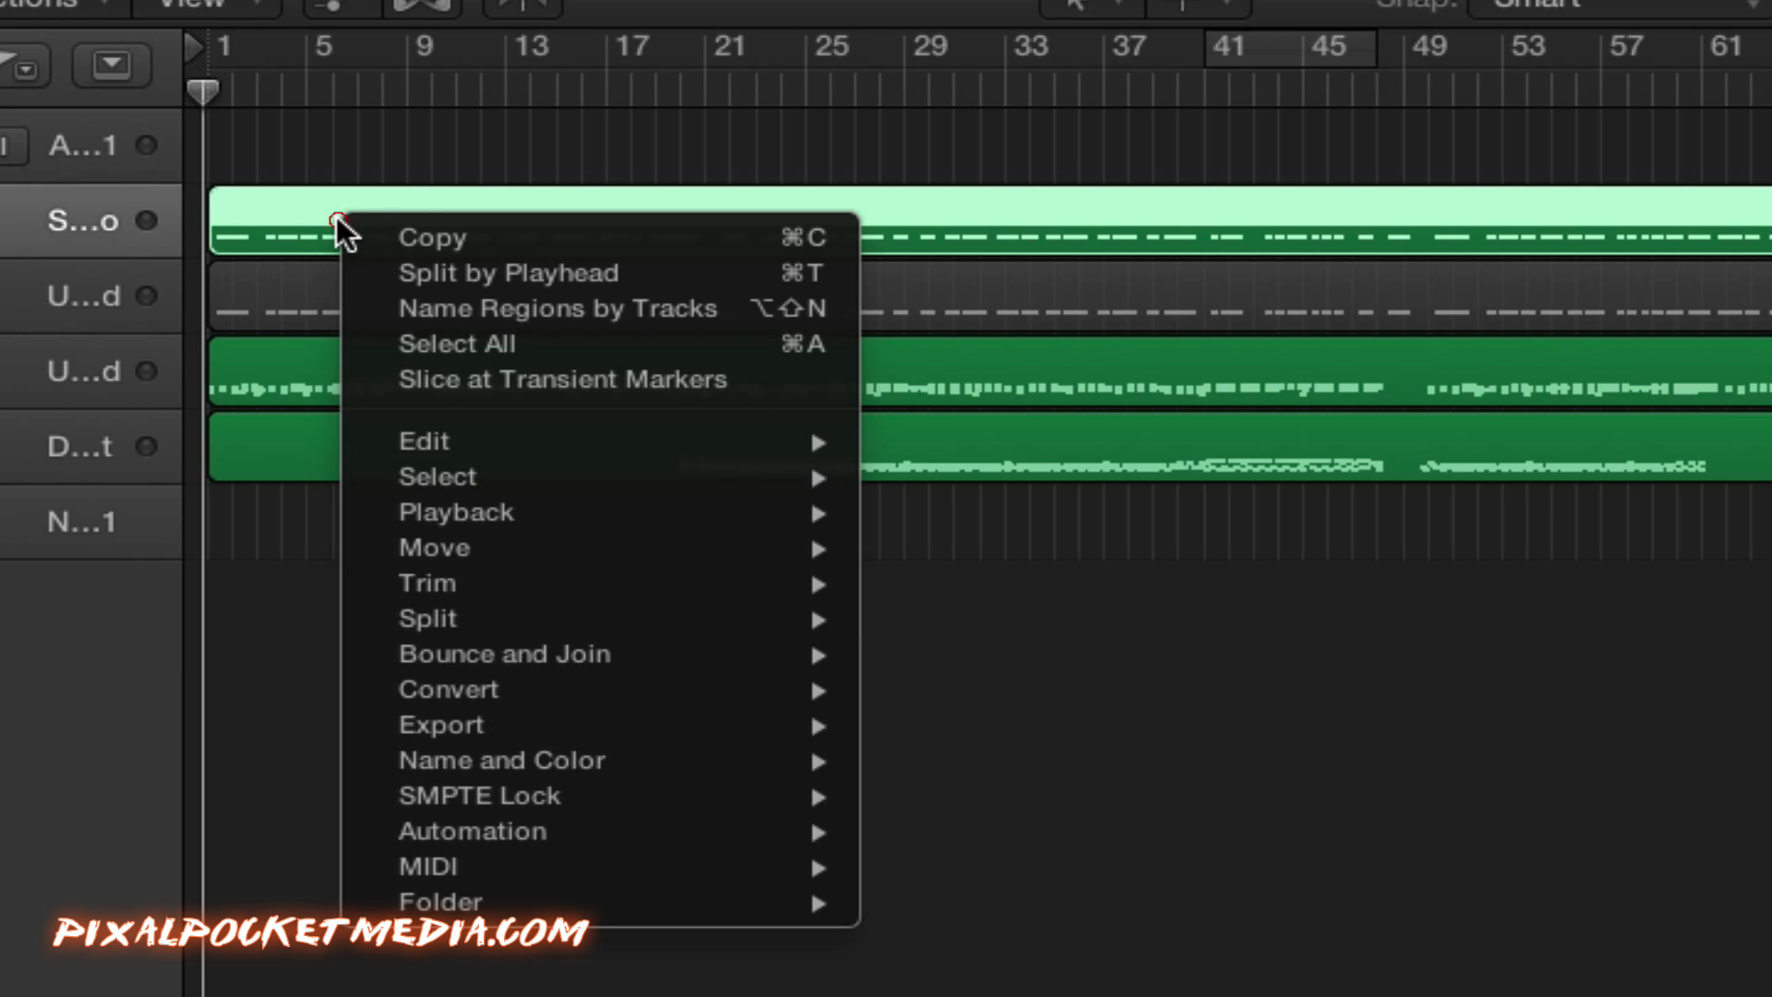
mouse_move(705, 443)
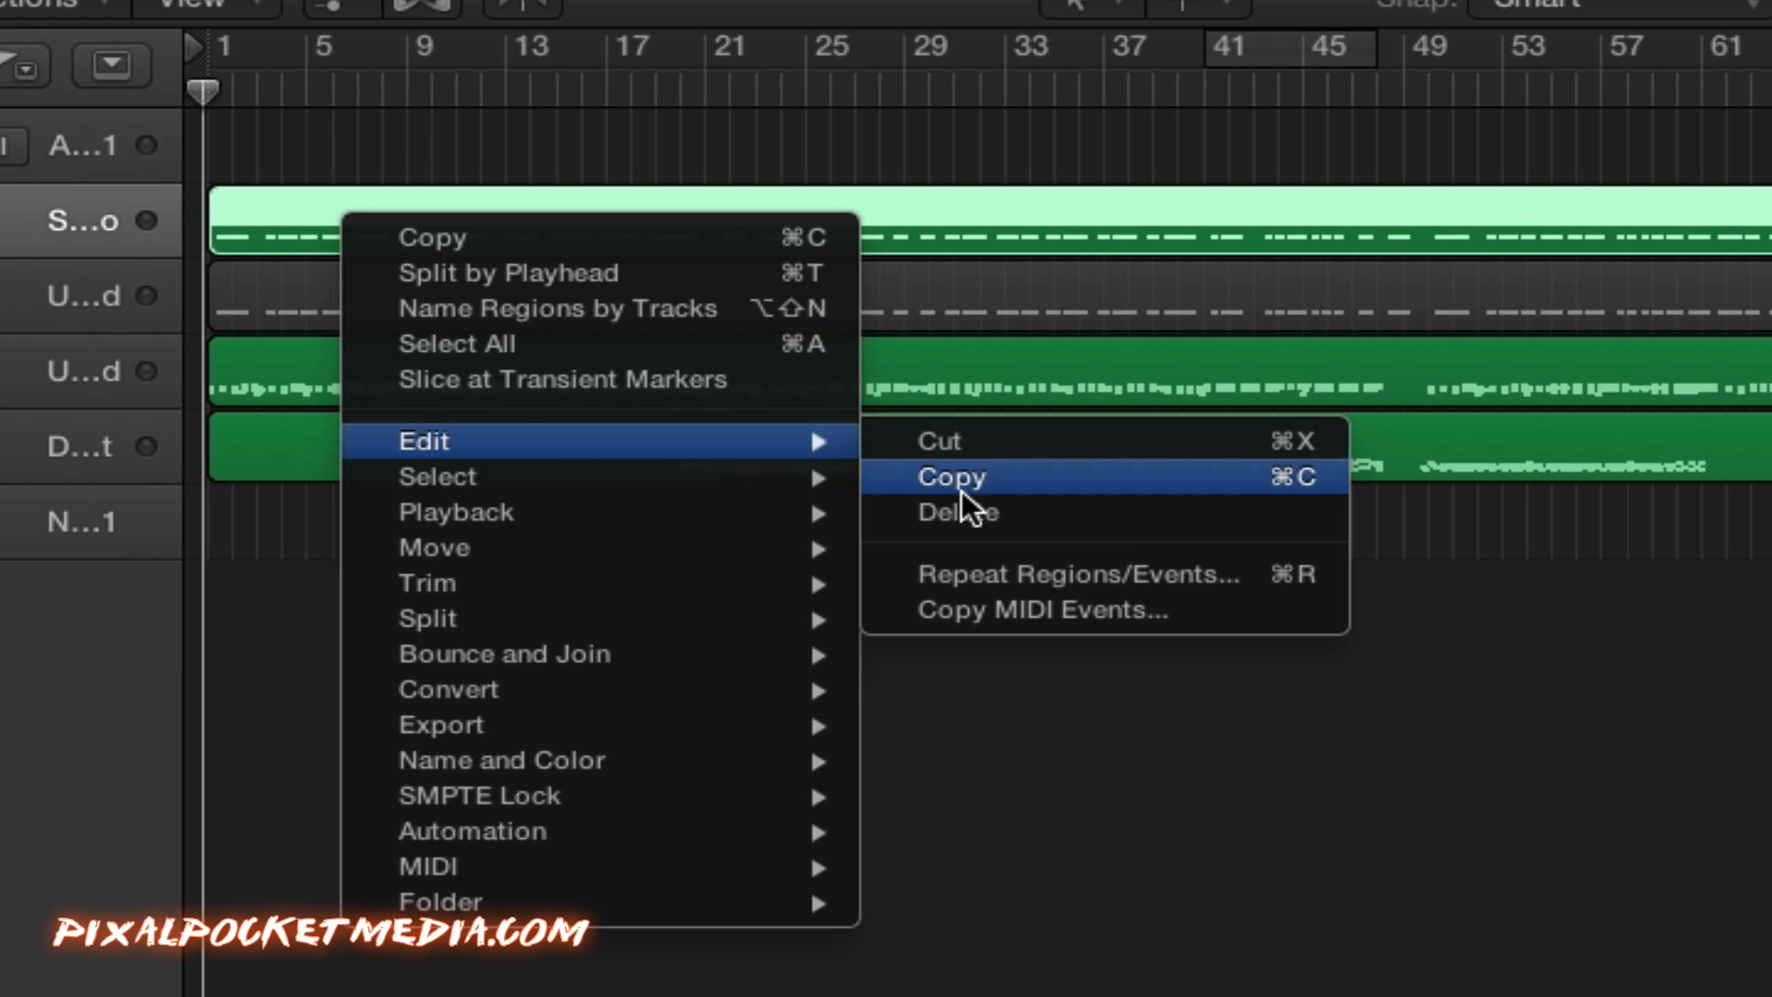
mouse_move(459, 593)
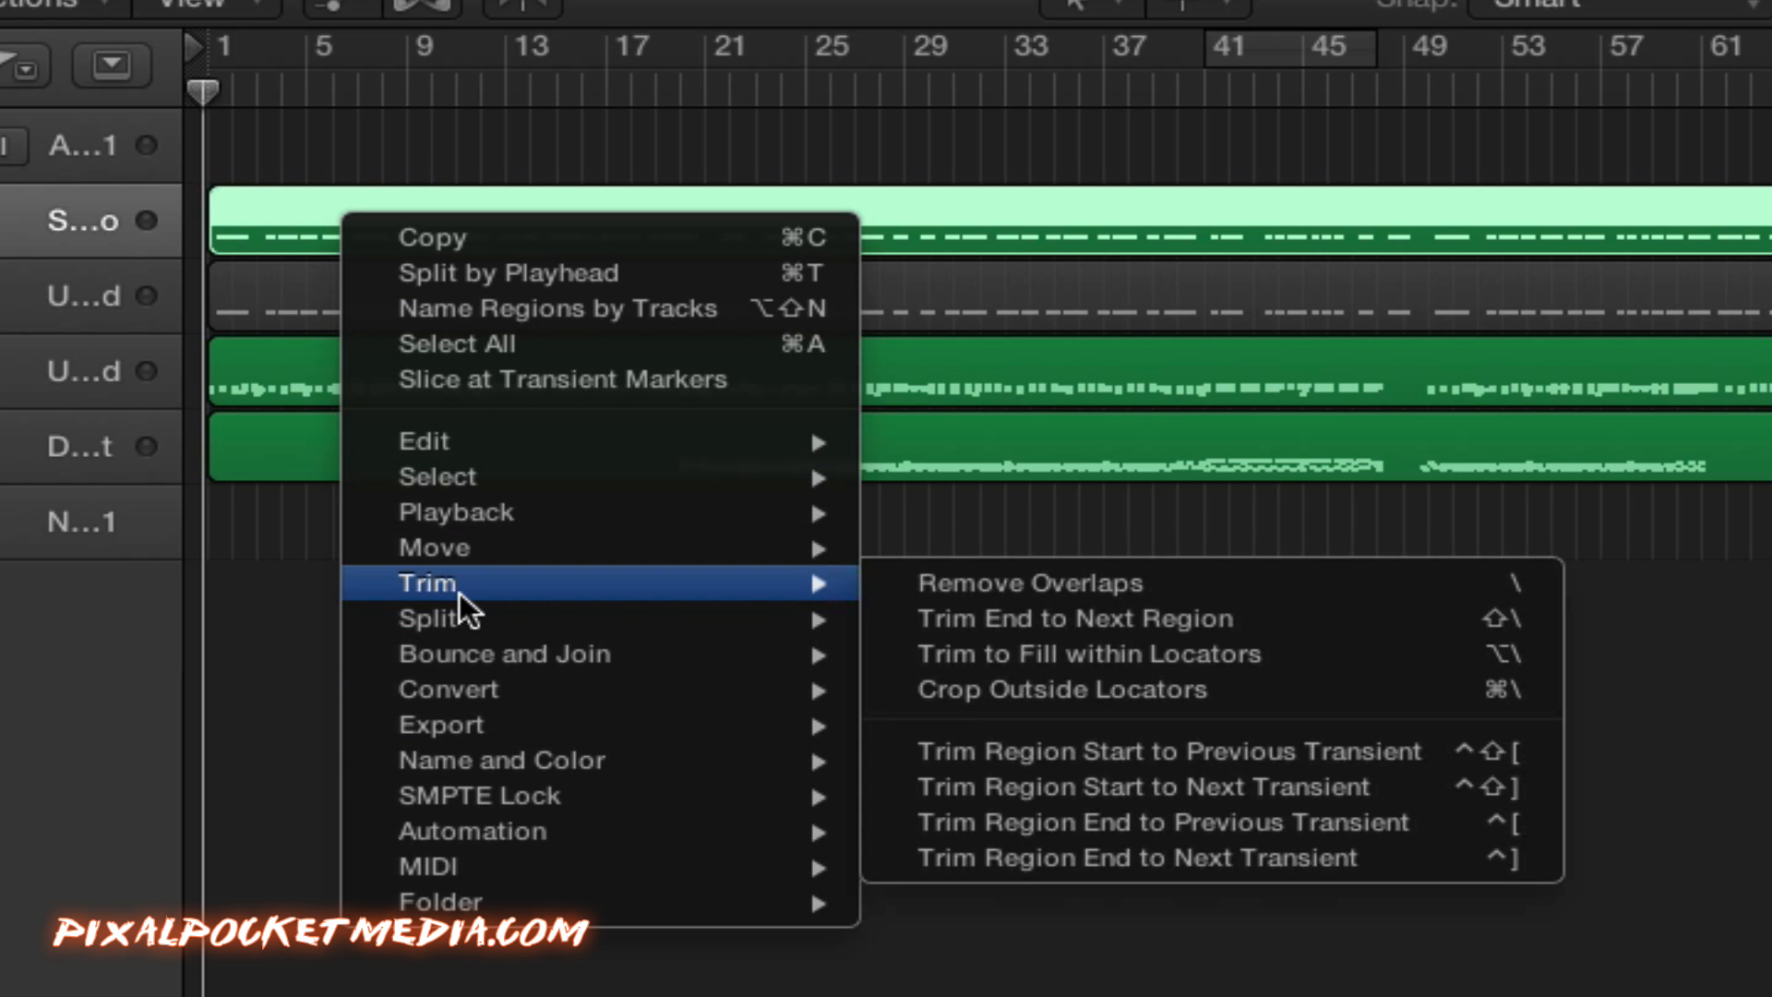
left_click(232, 217)
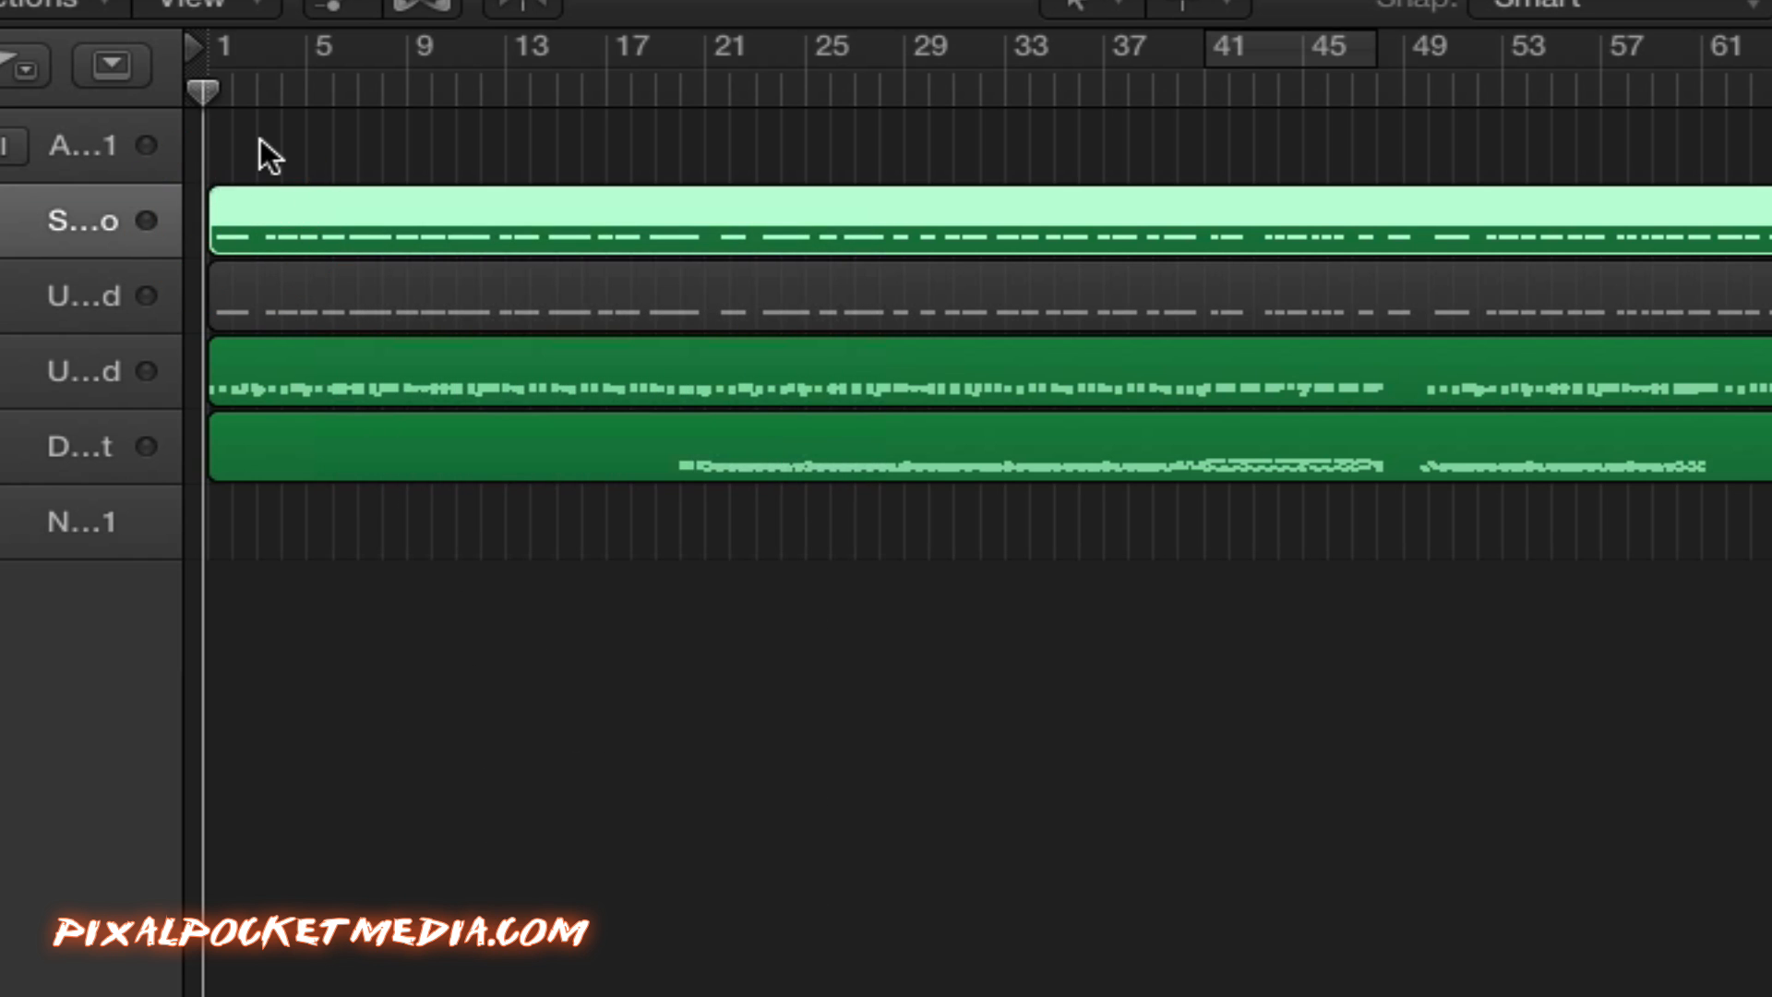
Step: Move the playhead to bar 3 and show the toolbar containing the region editing commands
left_click(261, 138)
left_click(275, 236)
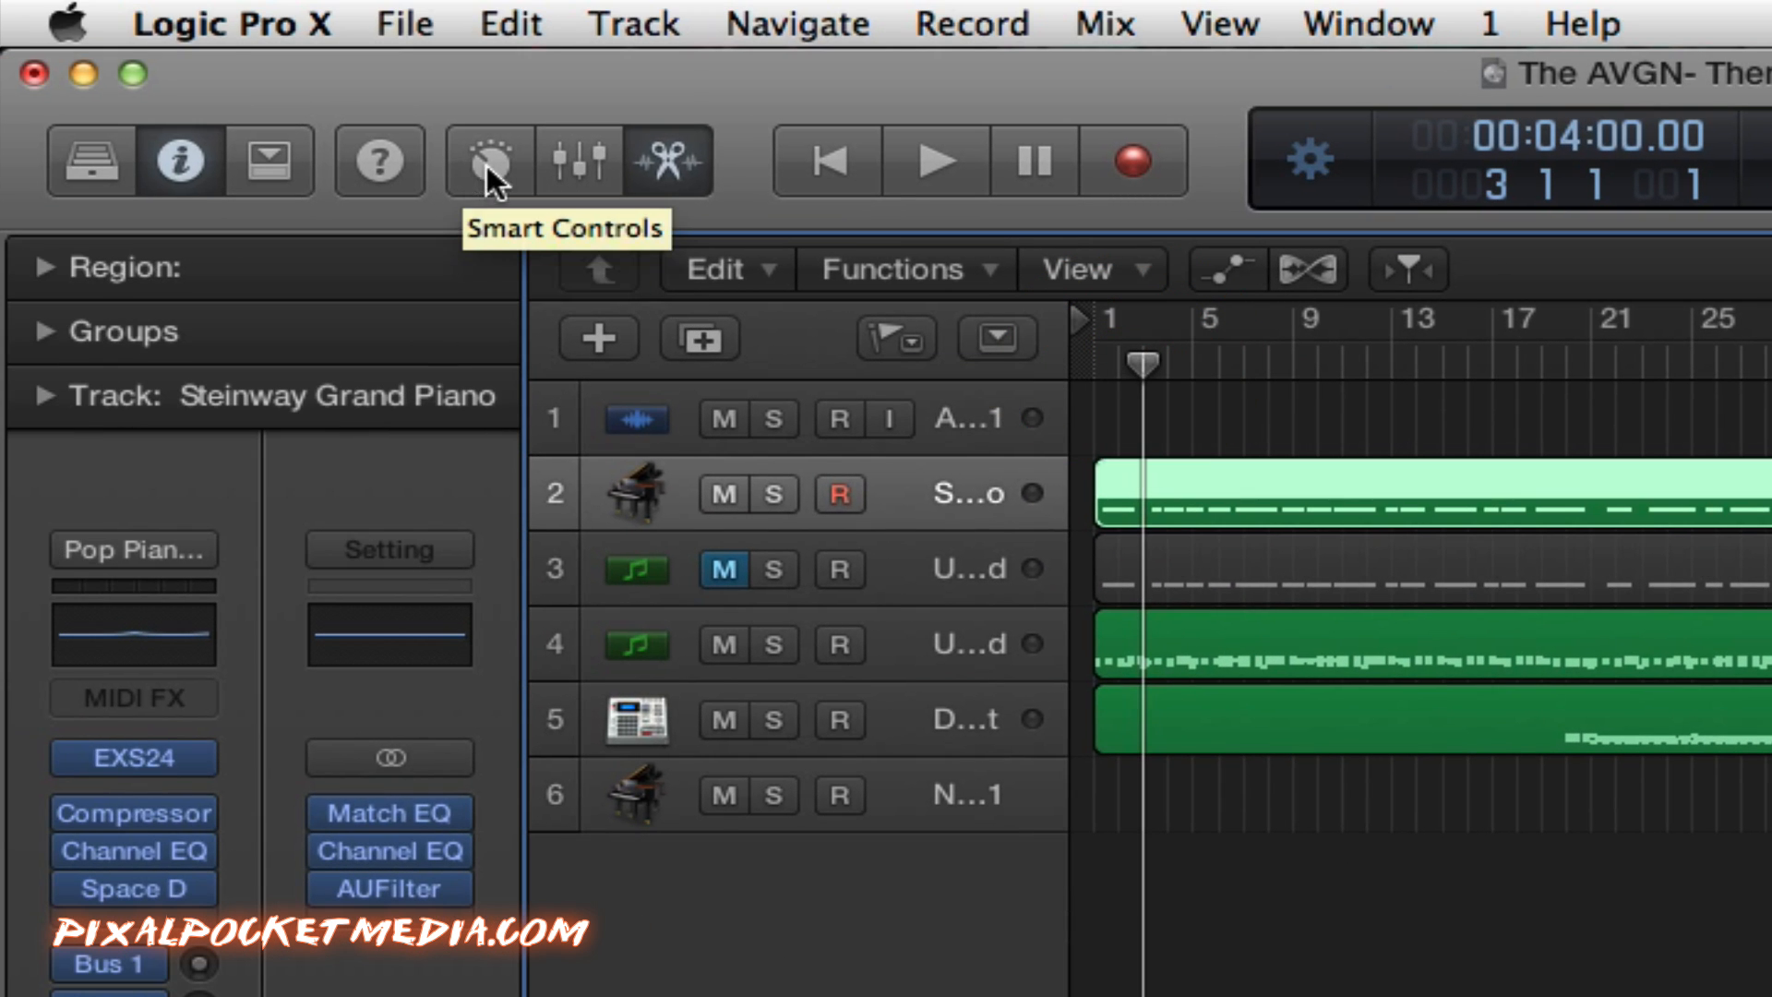
left_click(253, 168)
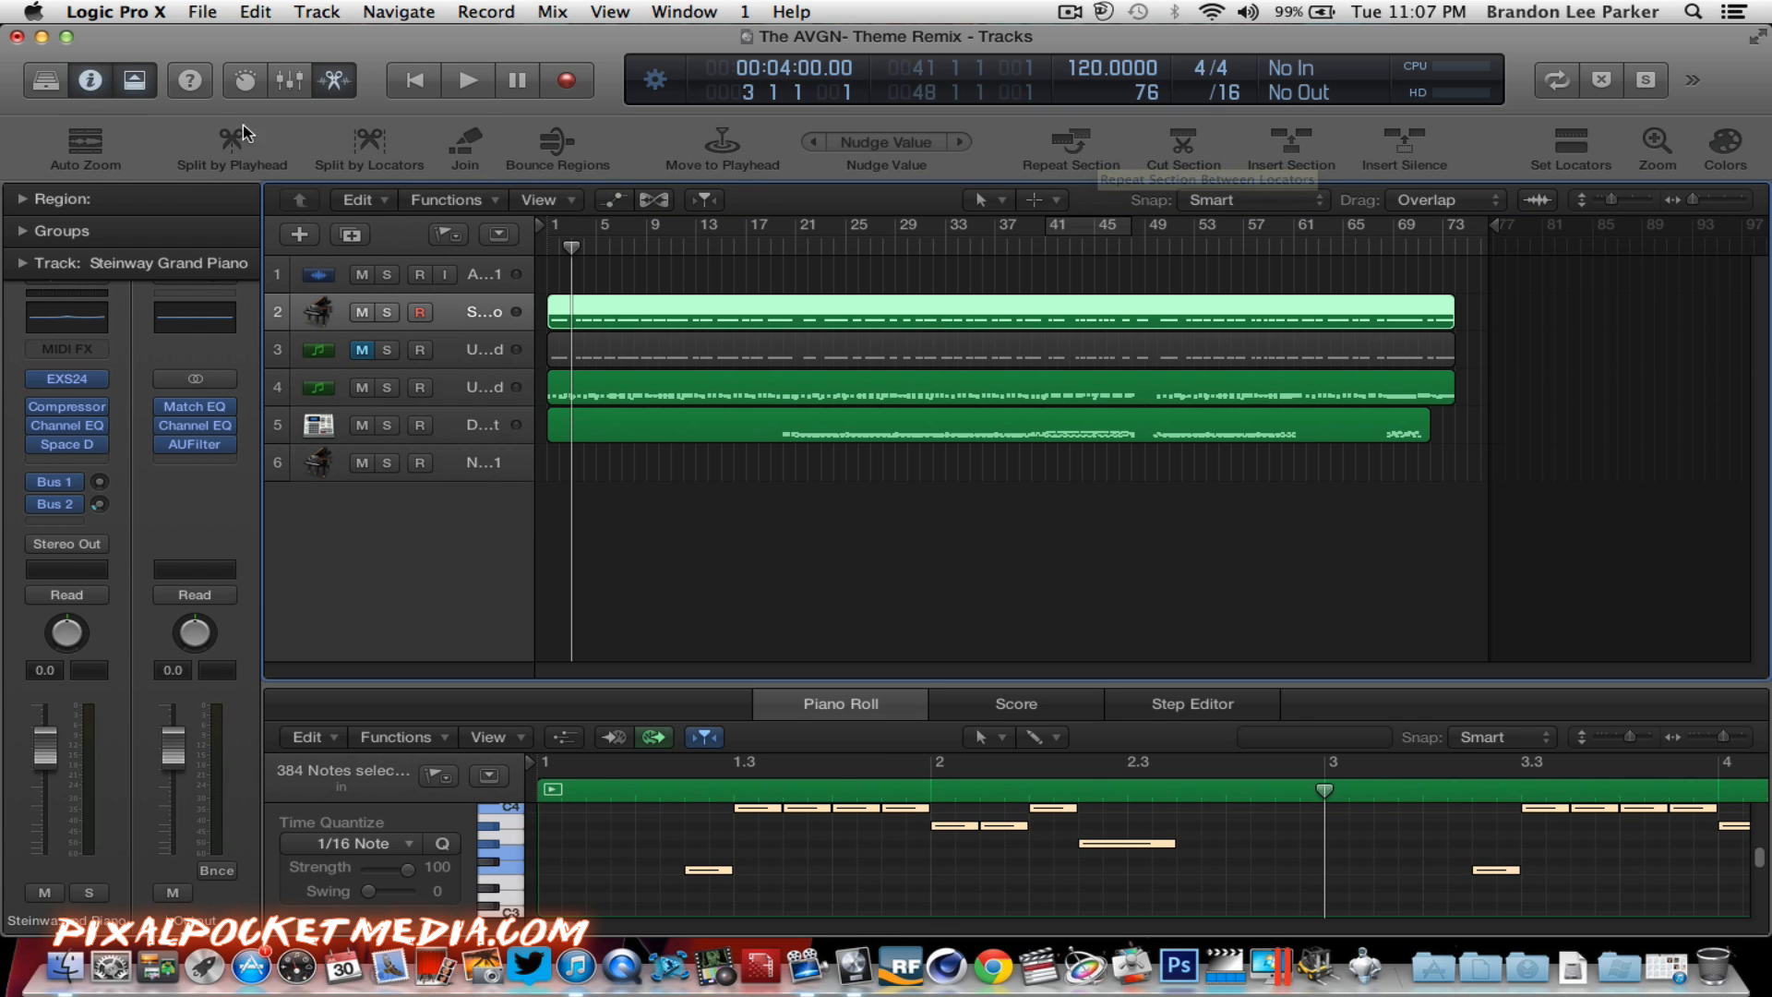
Step: Try Auto Zoom on the Steinway Grand Piano track and turn it off again
left_click(85, 152)
left_click(85, 153)
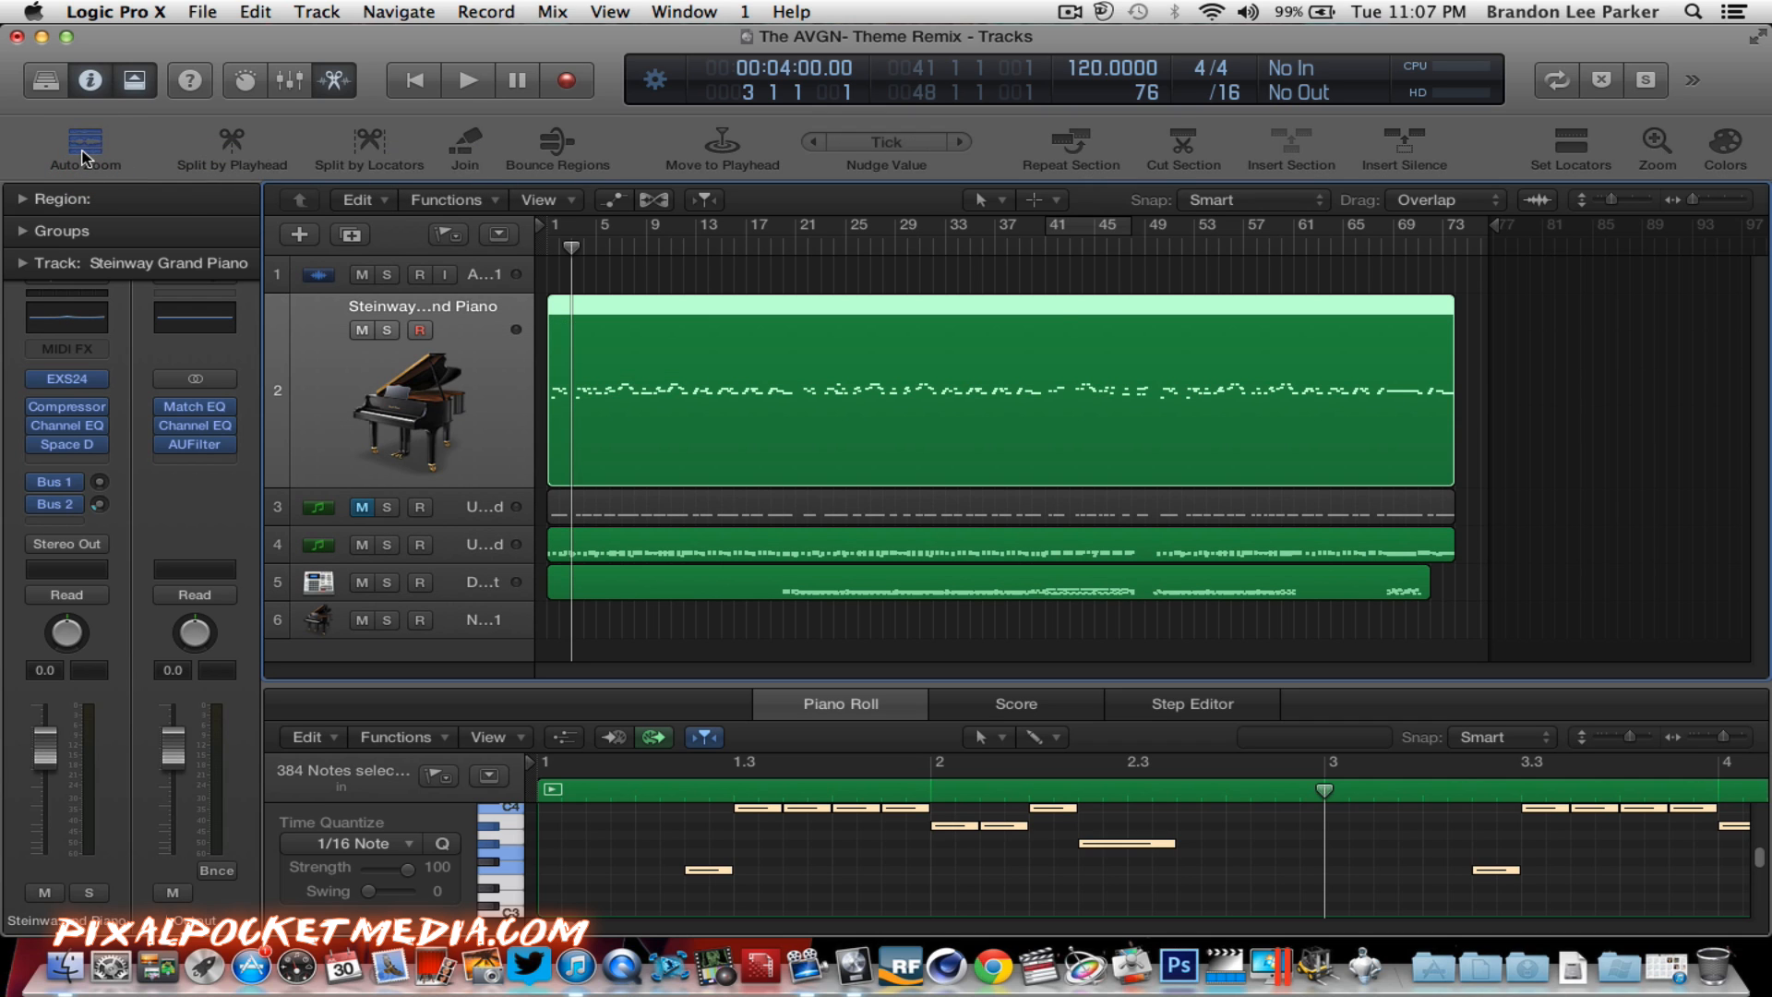
left_click(85, 152)
left_click(85, 152)
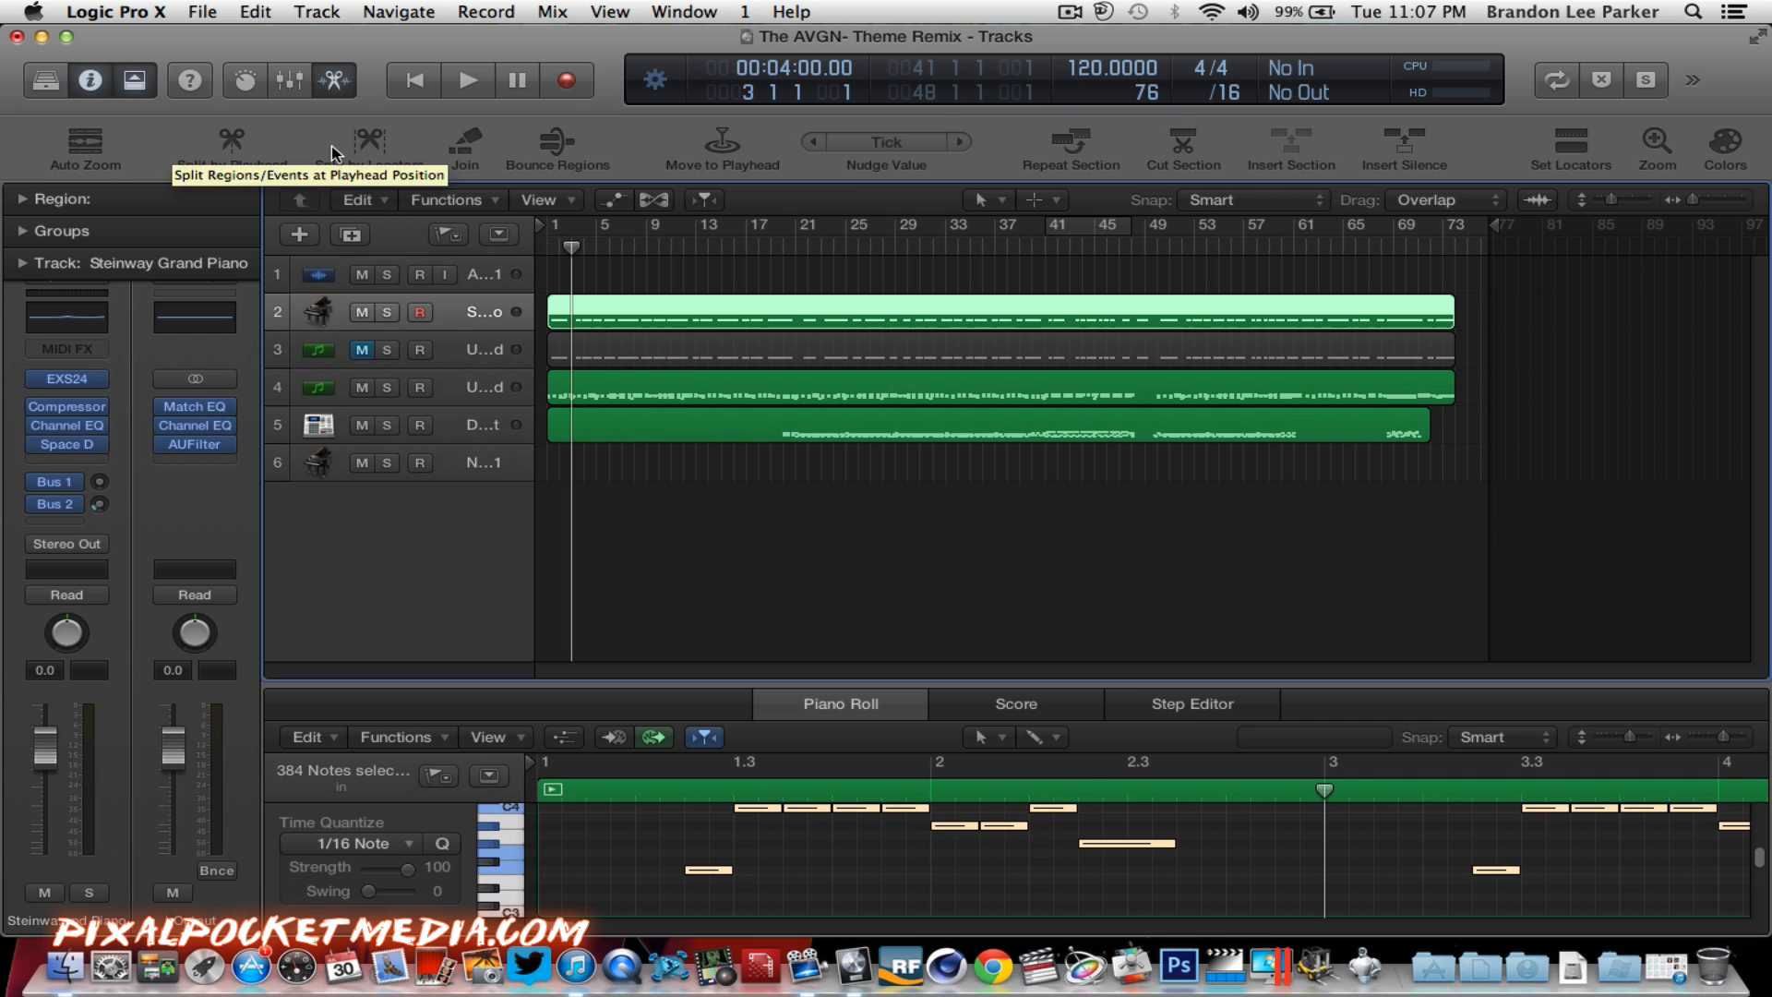
Step: Color the Steinway Grand Piano region on track 2 bright blue and close the color palette
left_click(1726, 146)
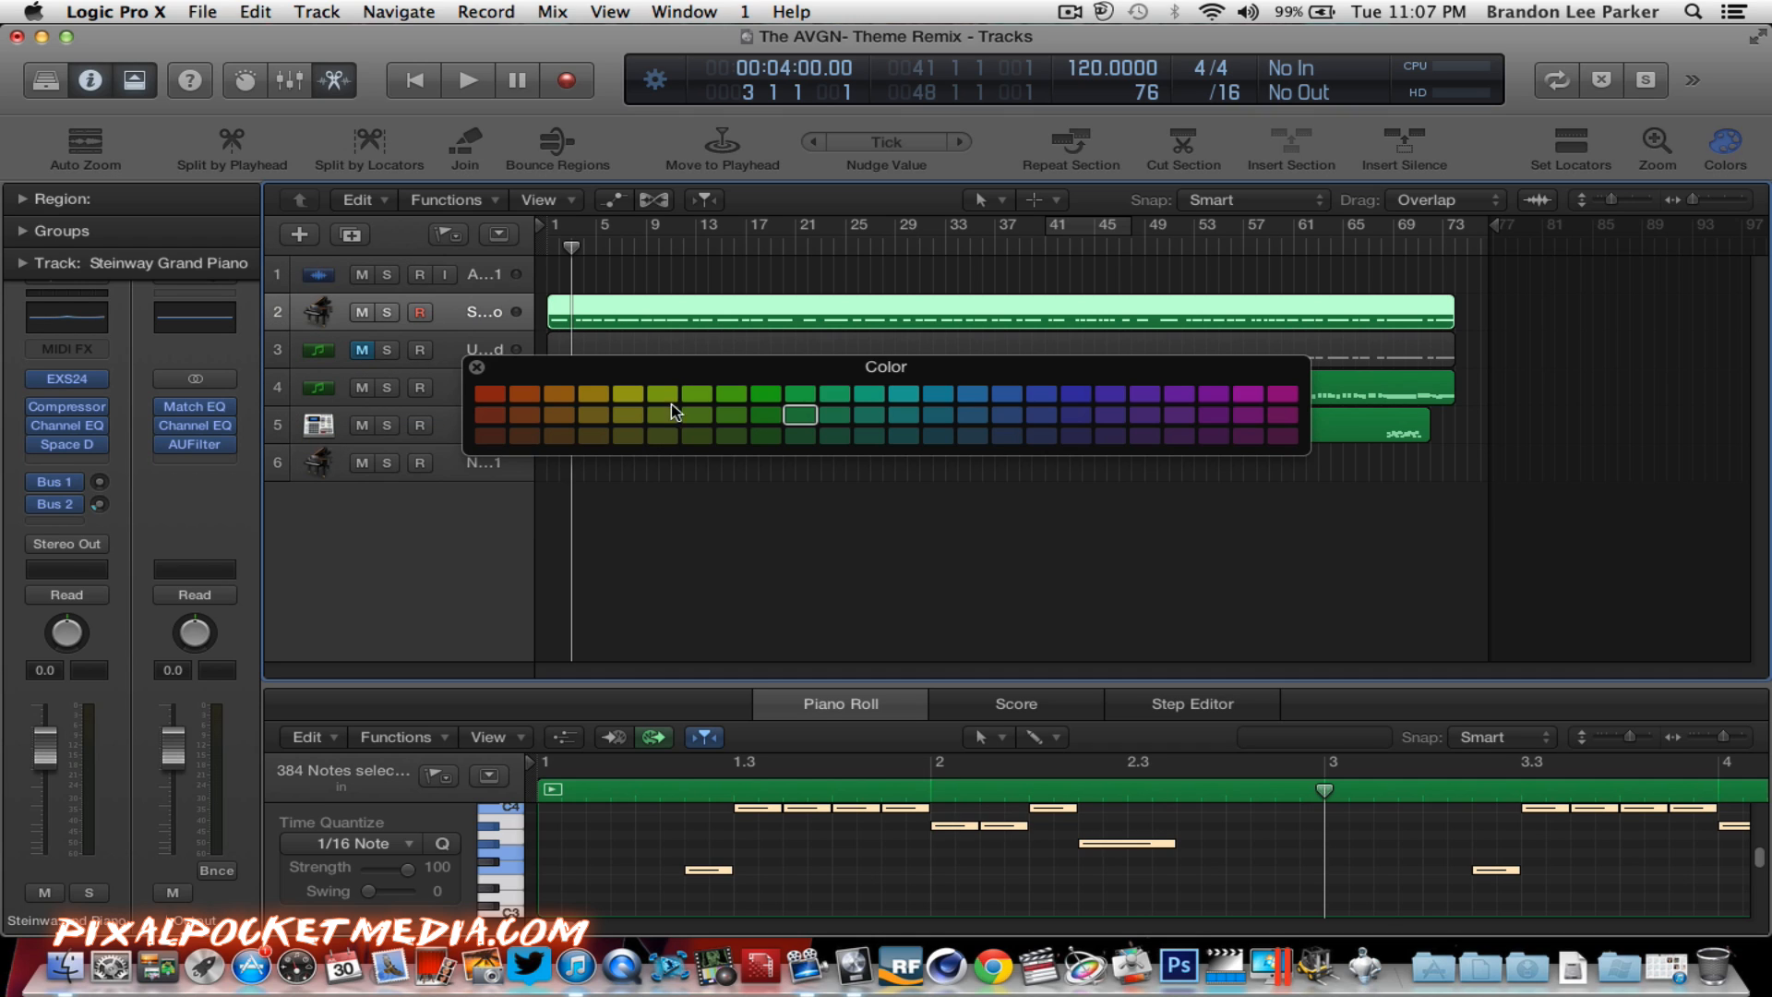
left_click(1076, 396)
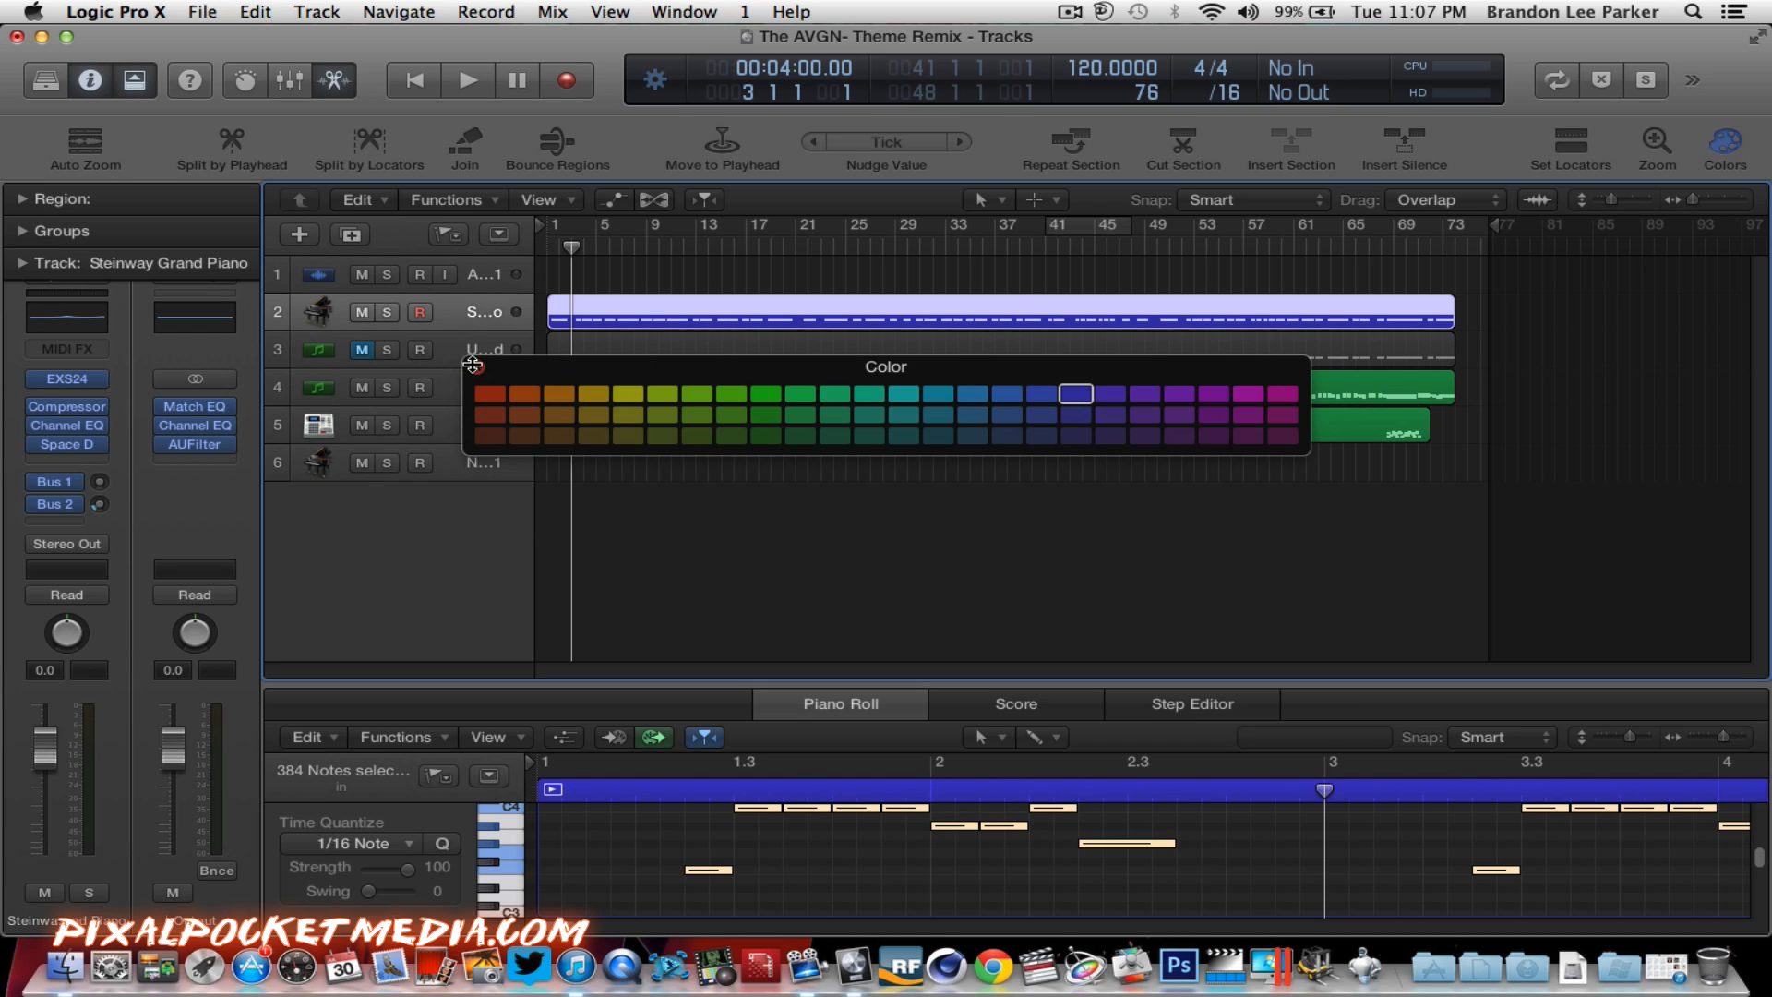
left_click(477, 366)
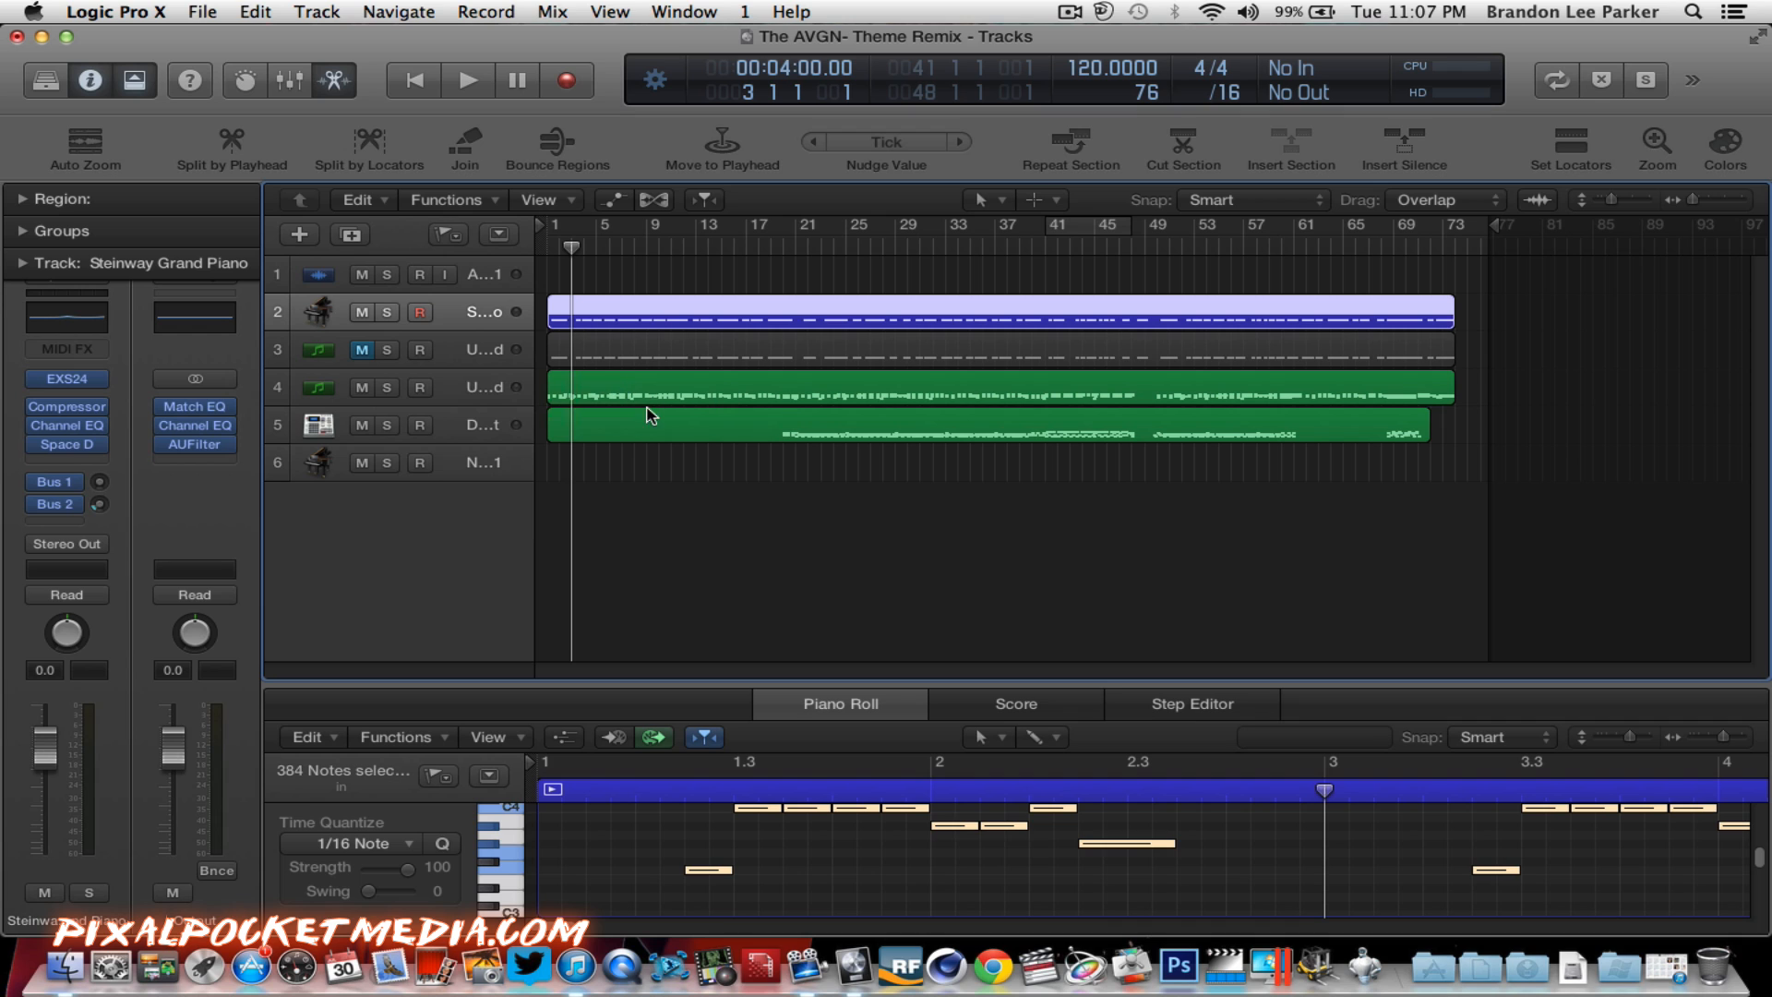
Step: Select the Untitled track 4 with its region, color the region bright yellow and close the color palette
left_click(614, 399)
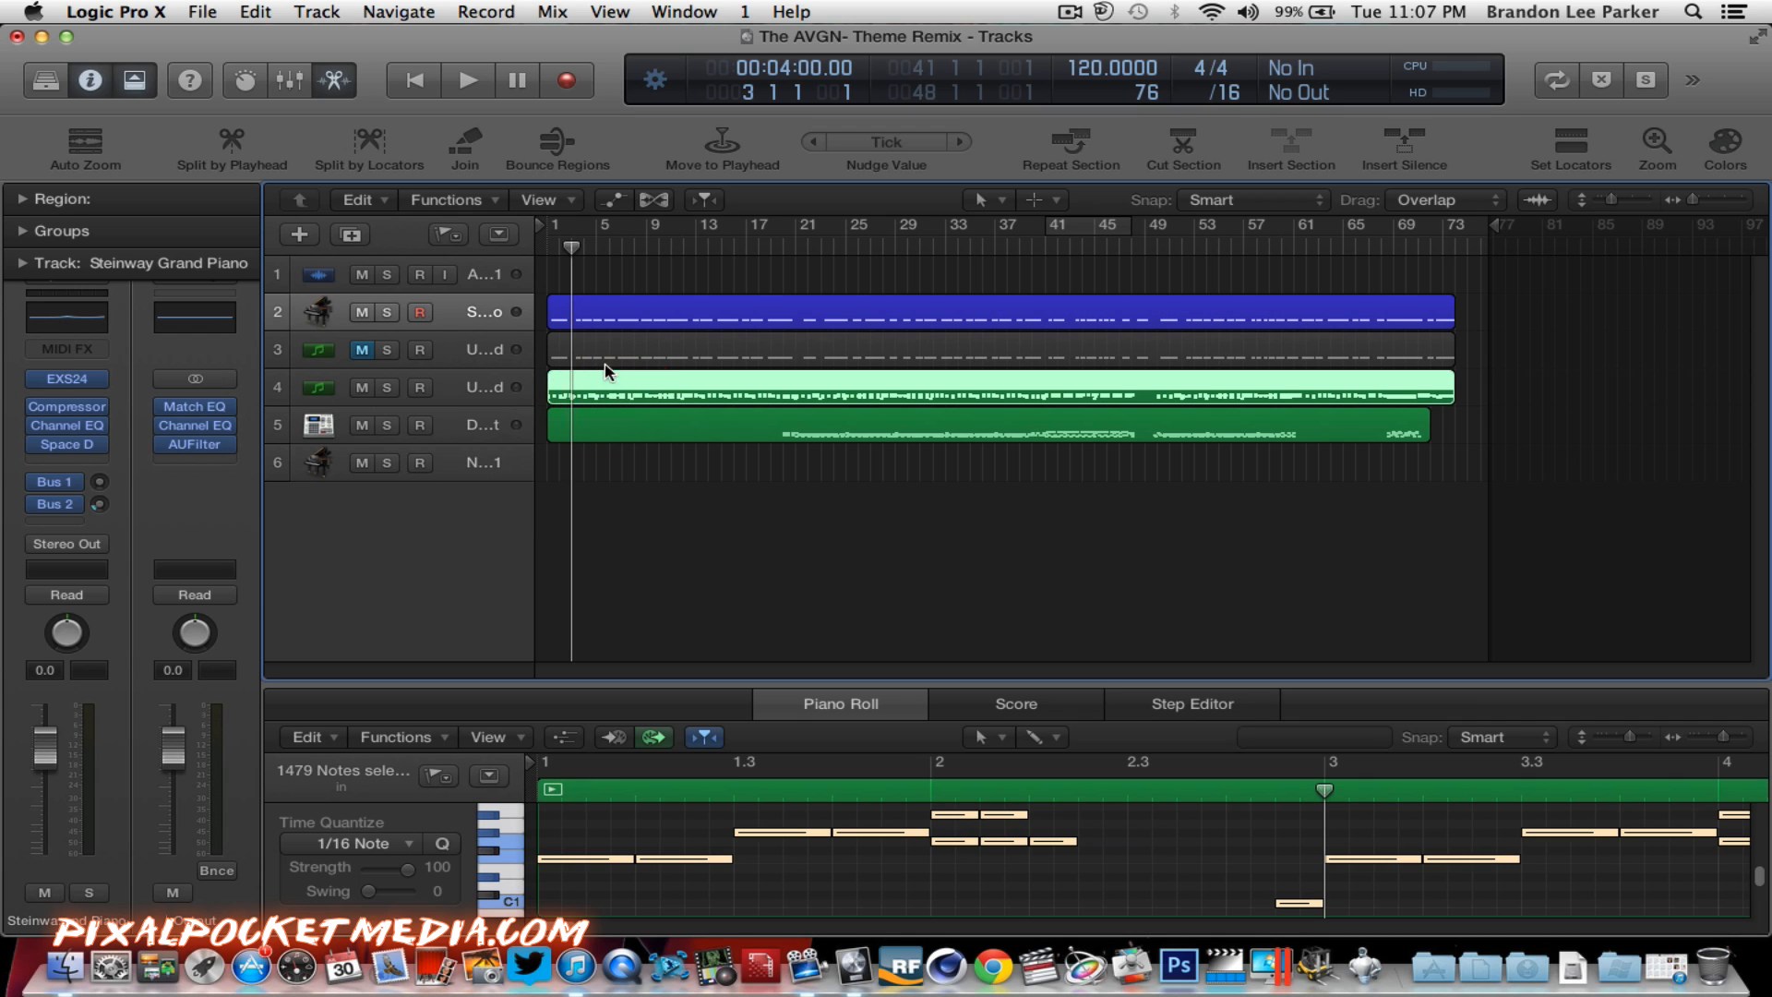
left_click(601, 324)
left_click(599, 388)
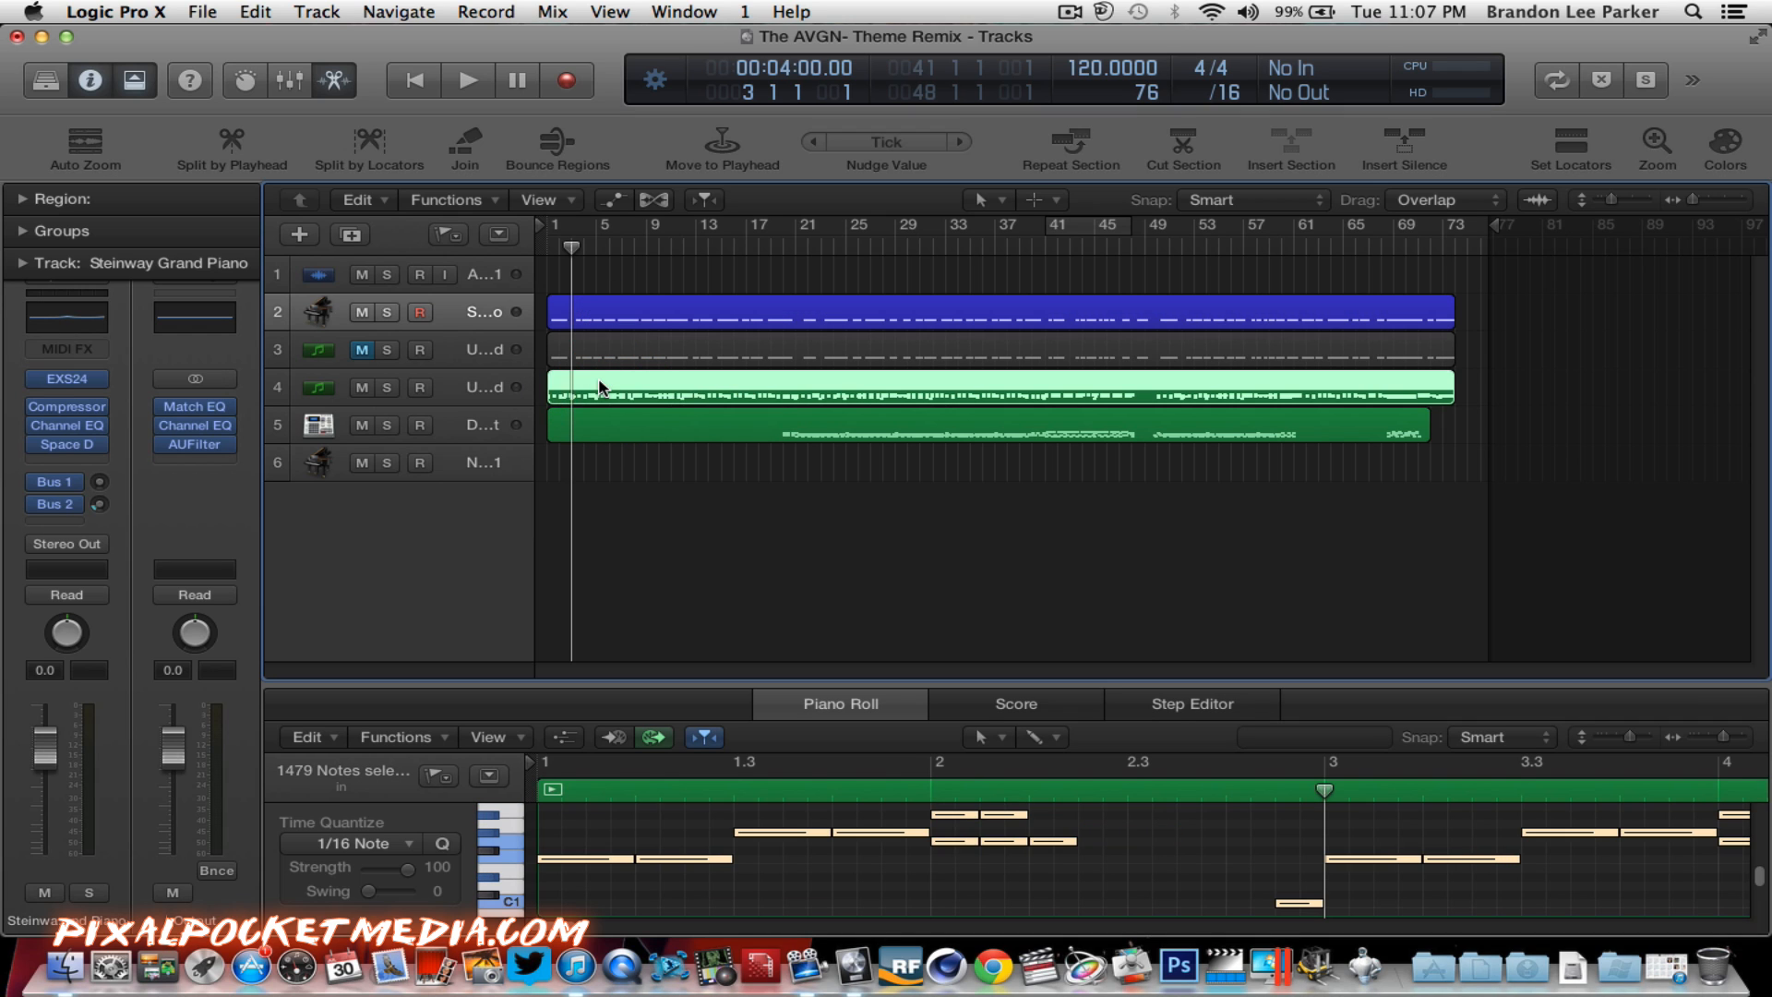
left_click(275, 384)
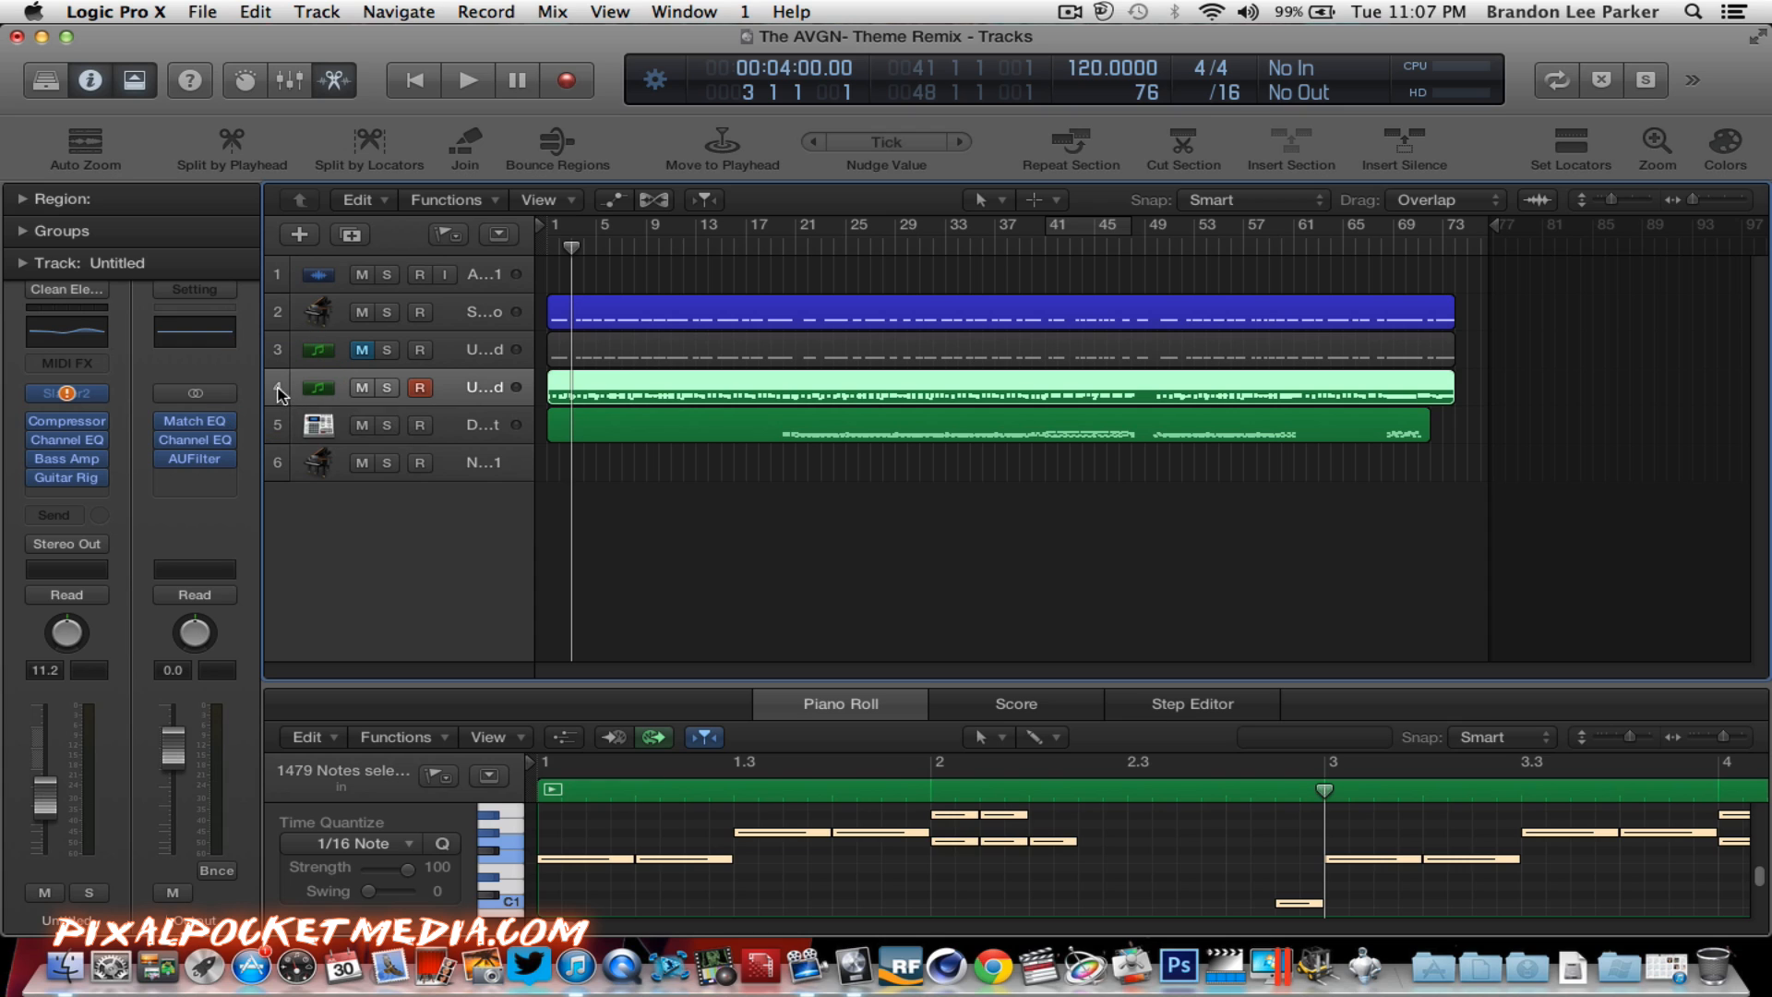
left_click(1727, 146)
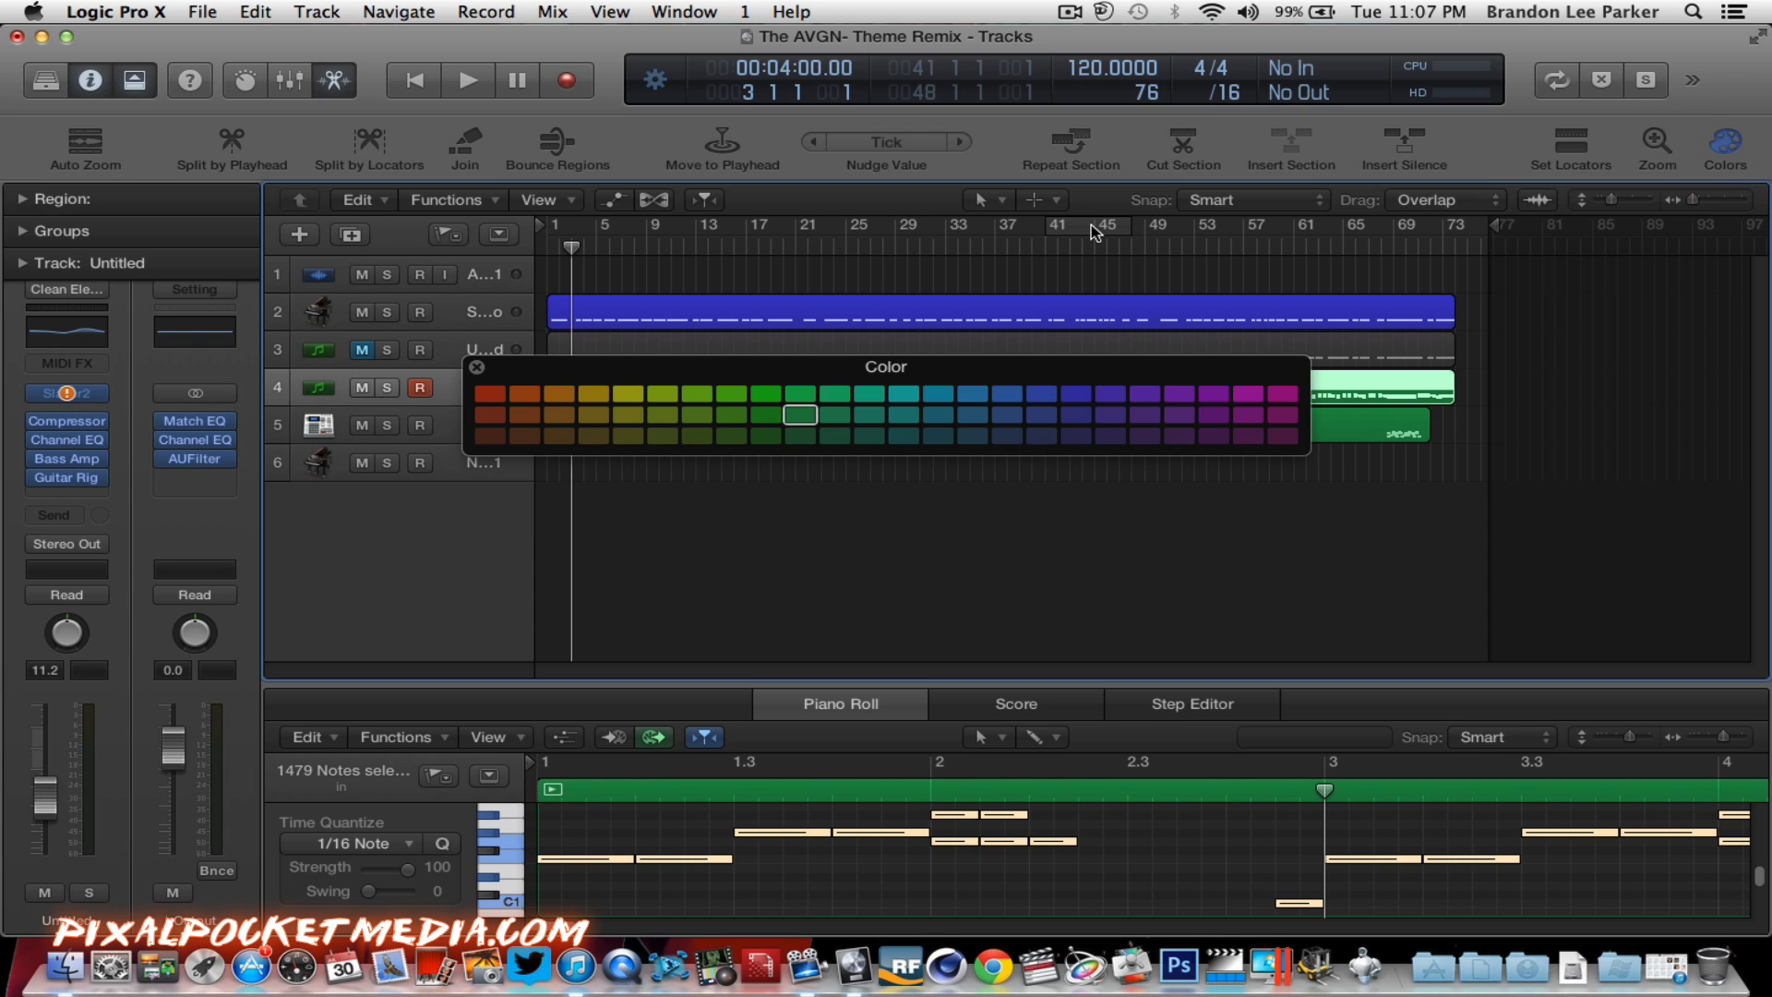
left_click(628, 395)
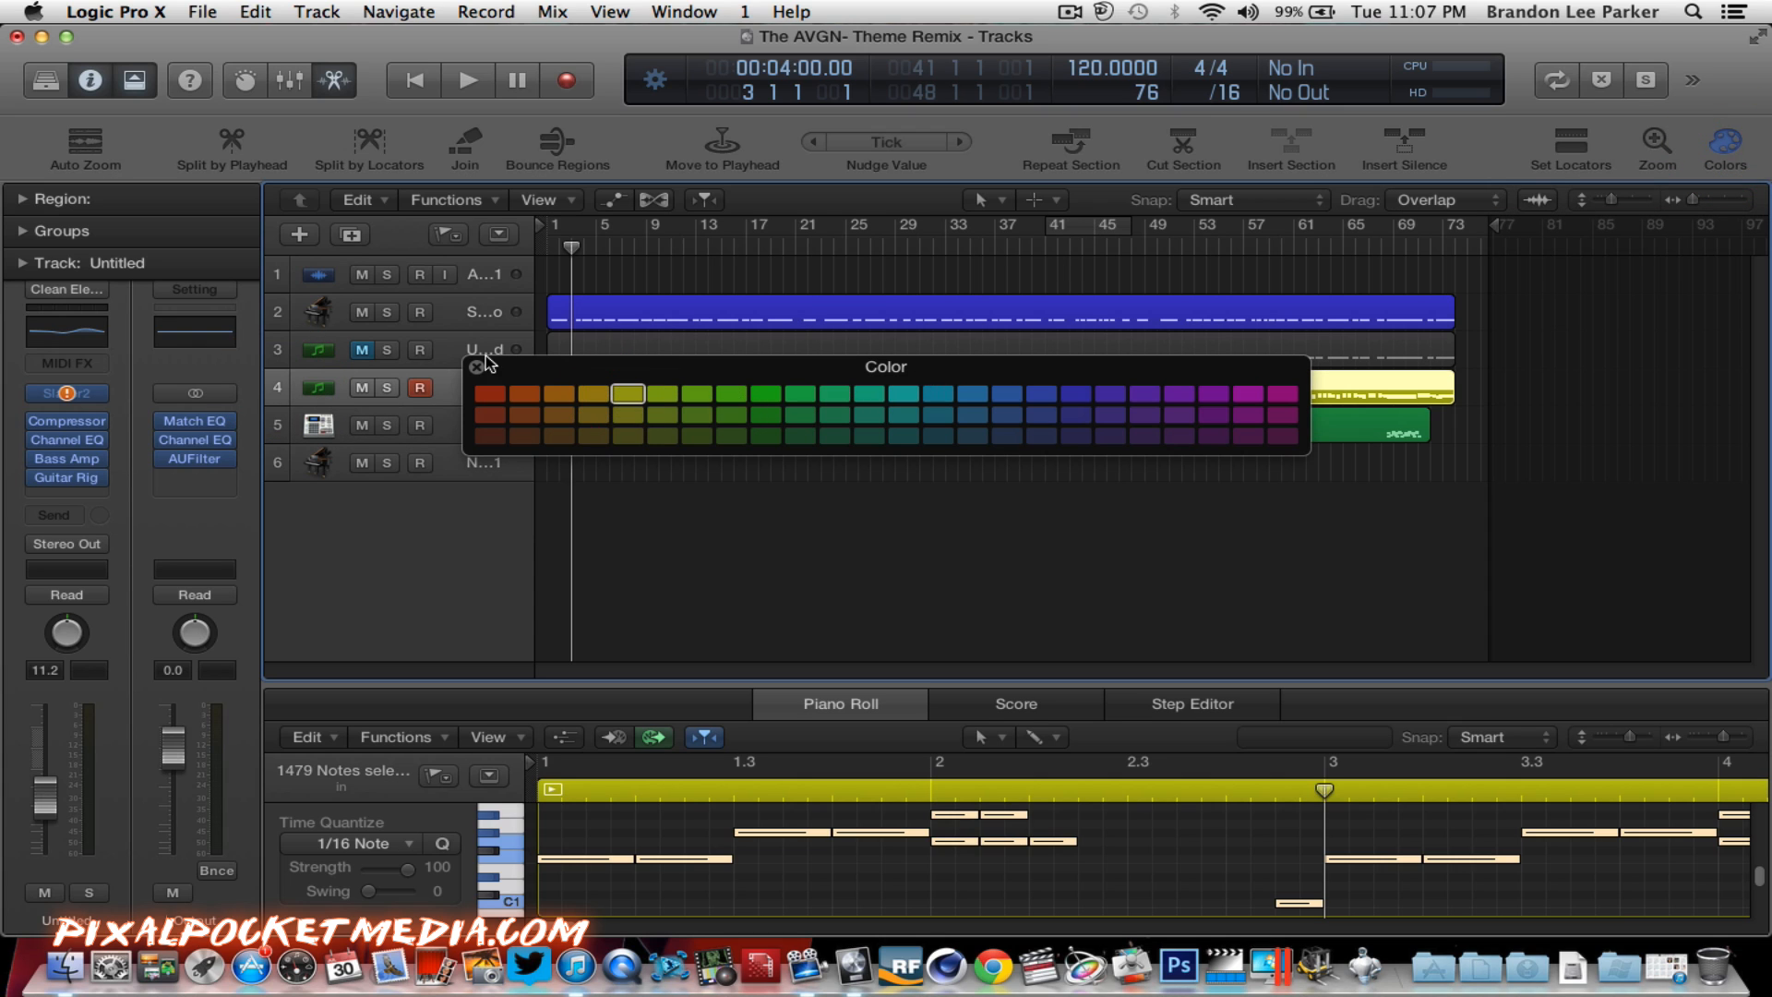
left_click(477, 367)
Step: Select the Dirty Drum Beat track with its region, color the region purple and close the color palette
left_click(605, 430)
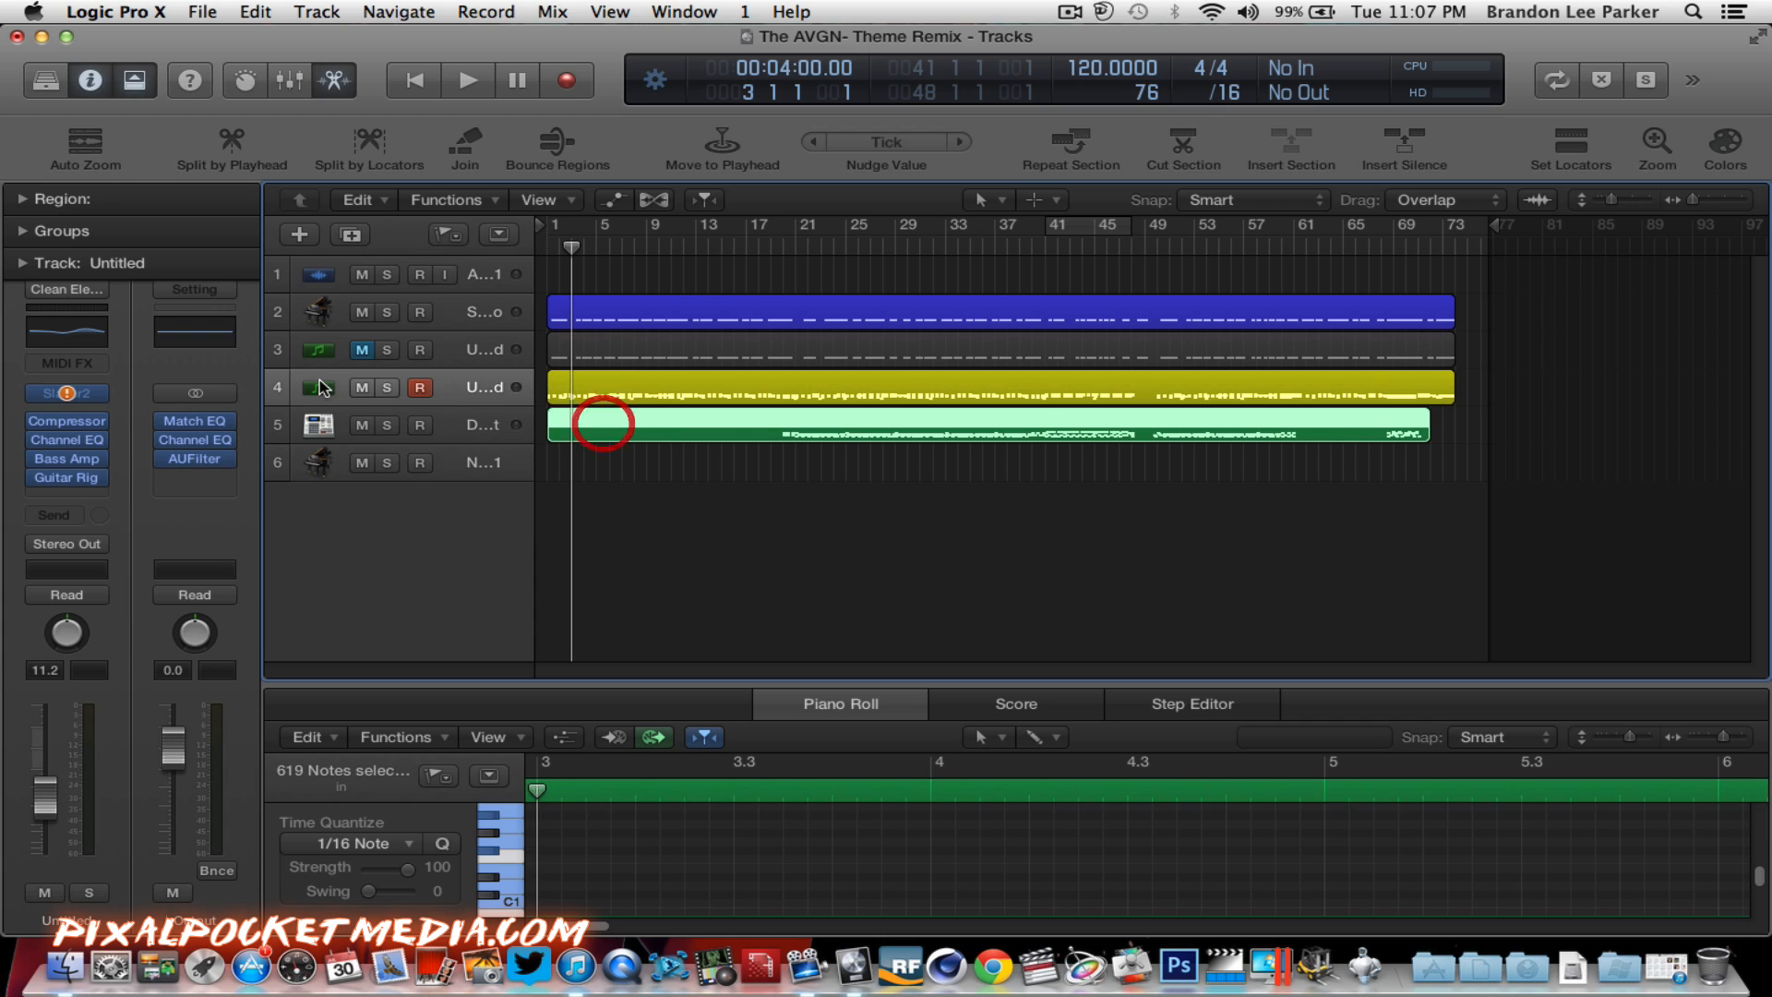
left_click(283, 424)
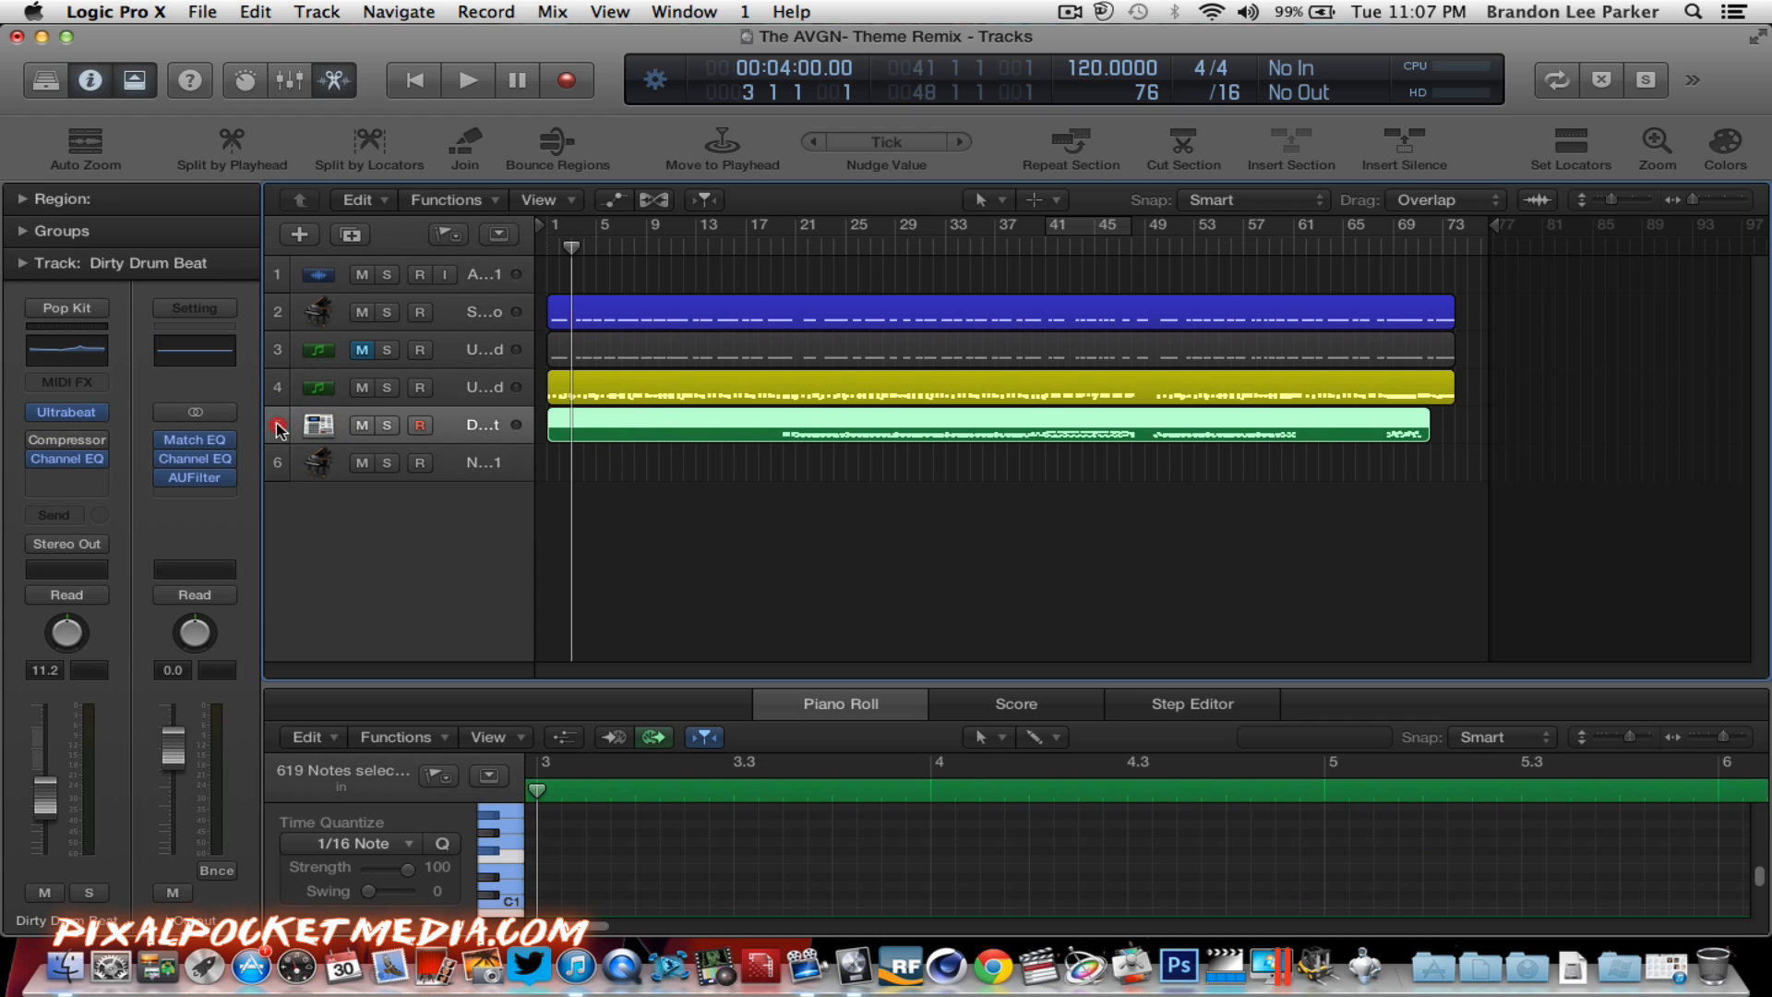
left_click(1725, 148)
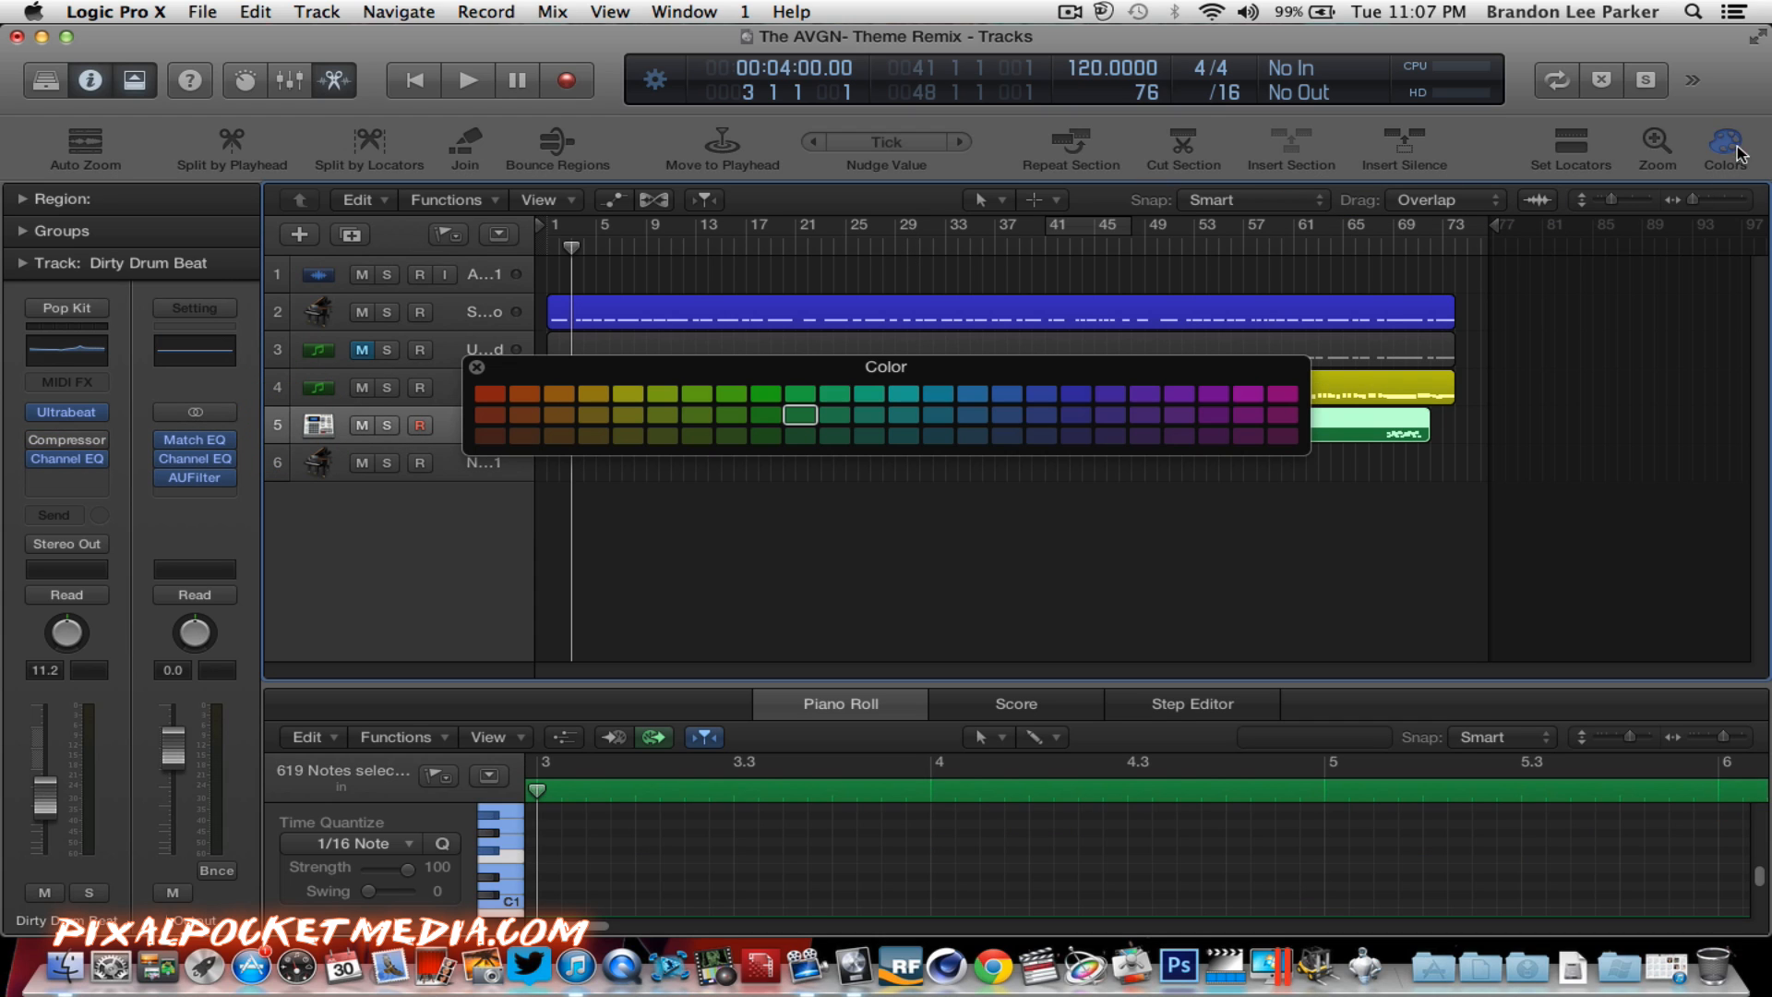
left_click(1212, 415)
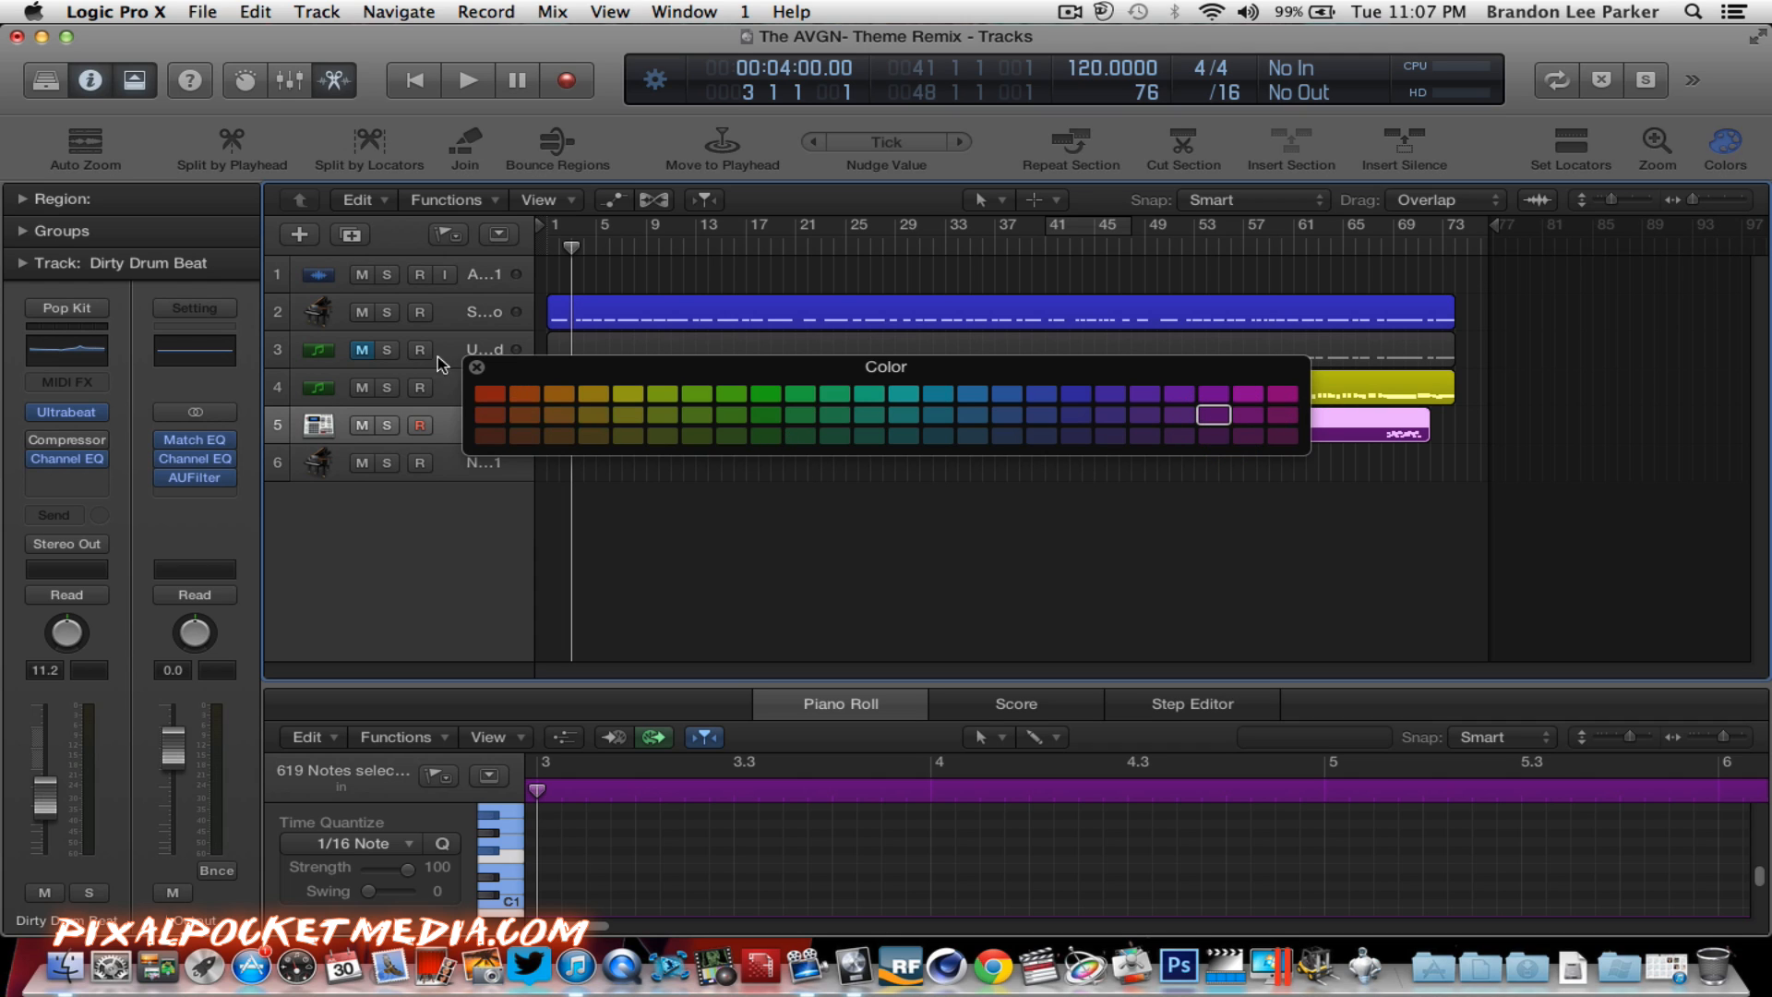
left_click(477, 366)
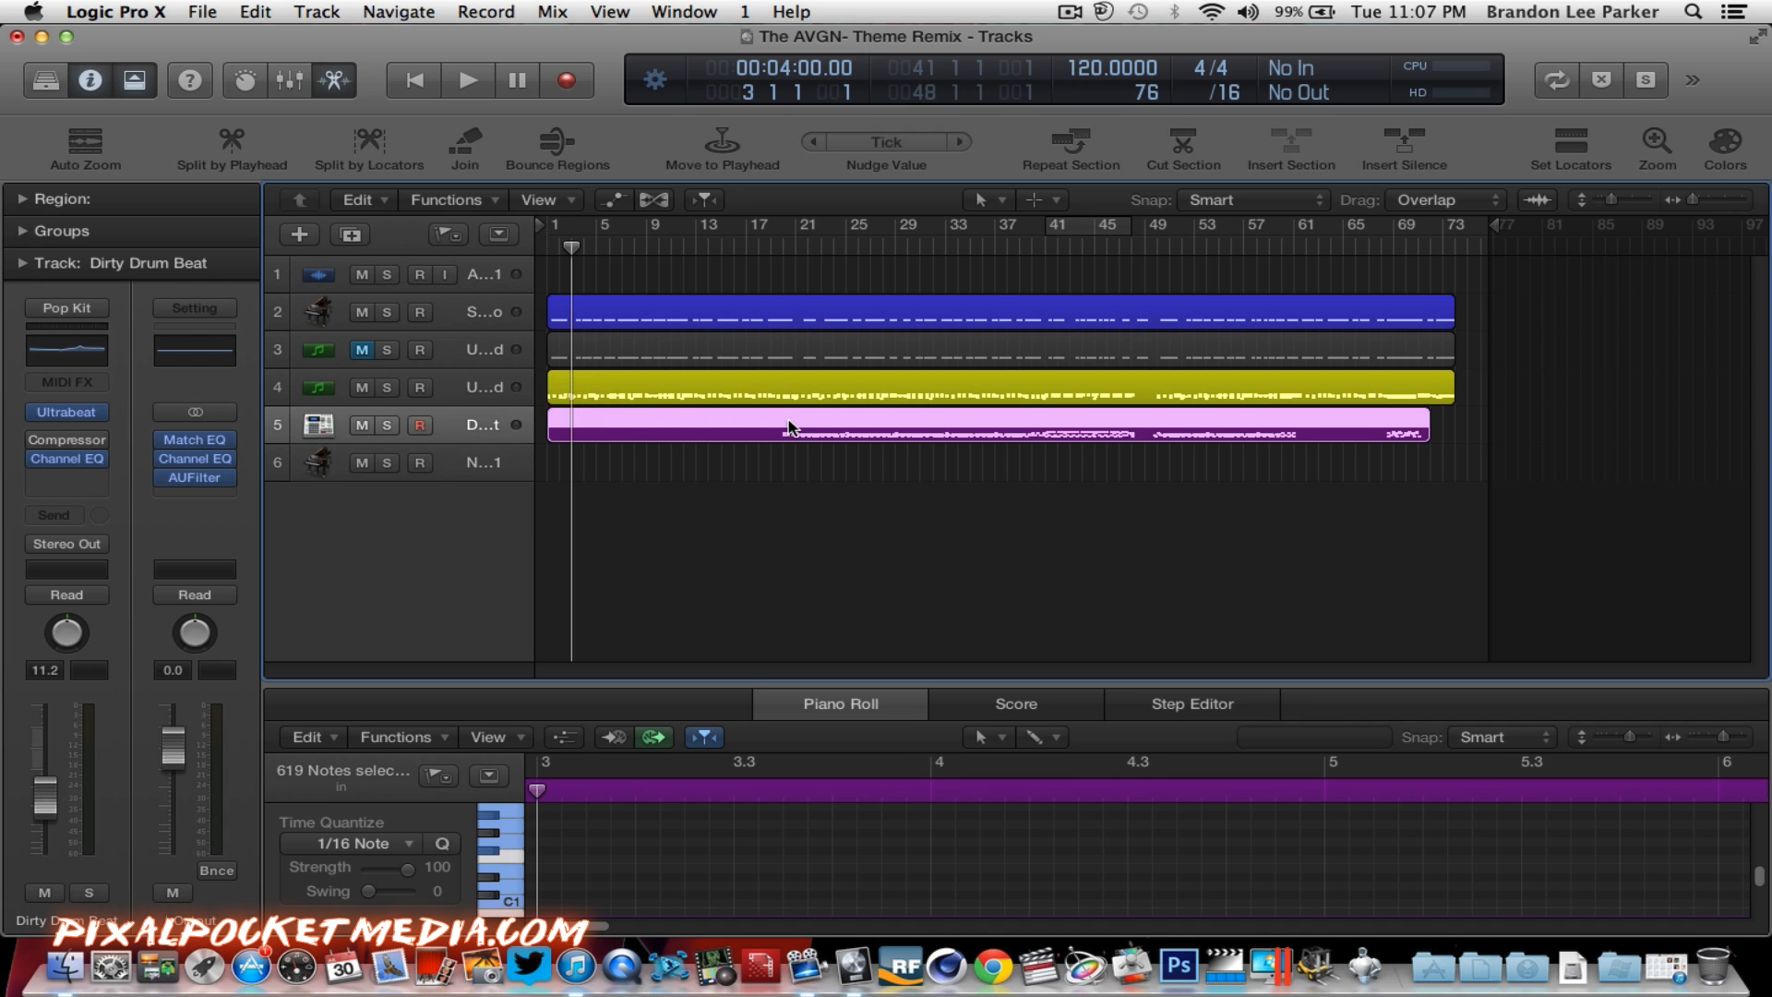
left_click(661, 356)
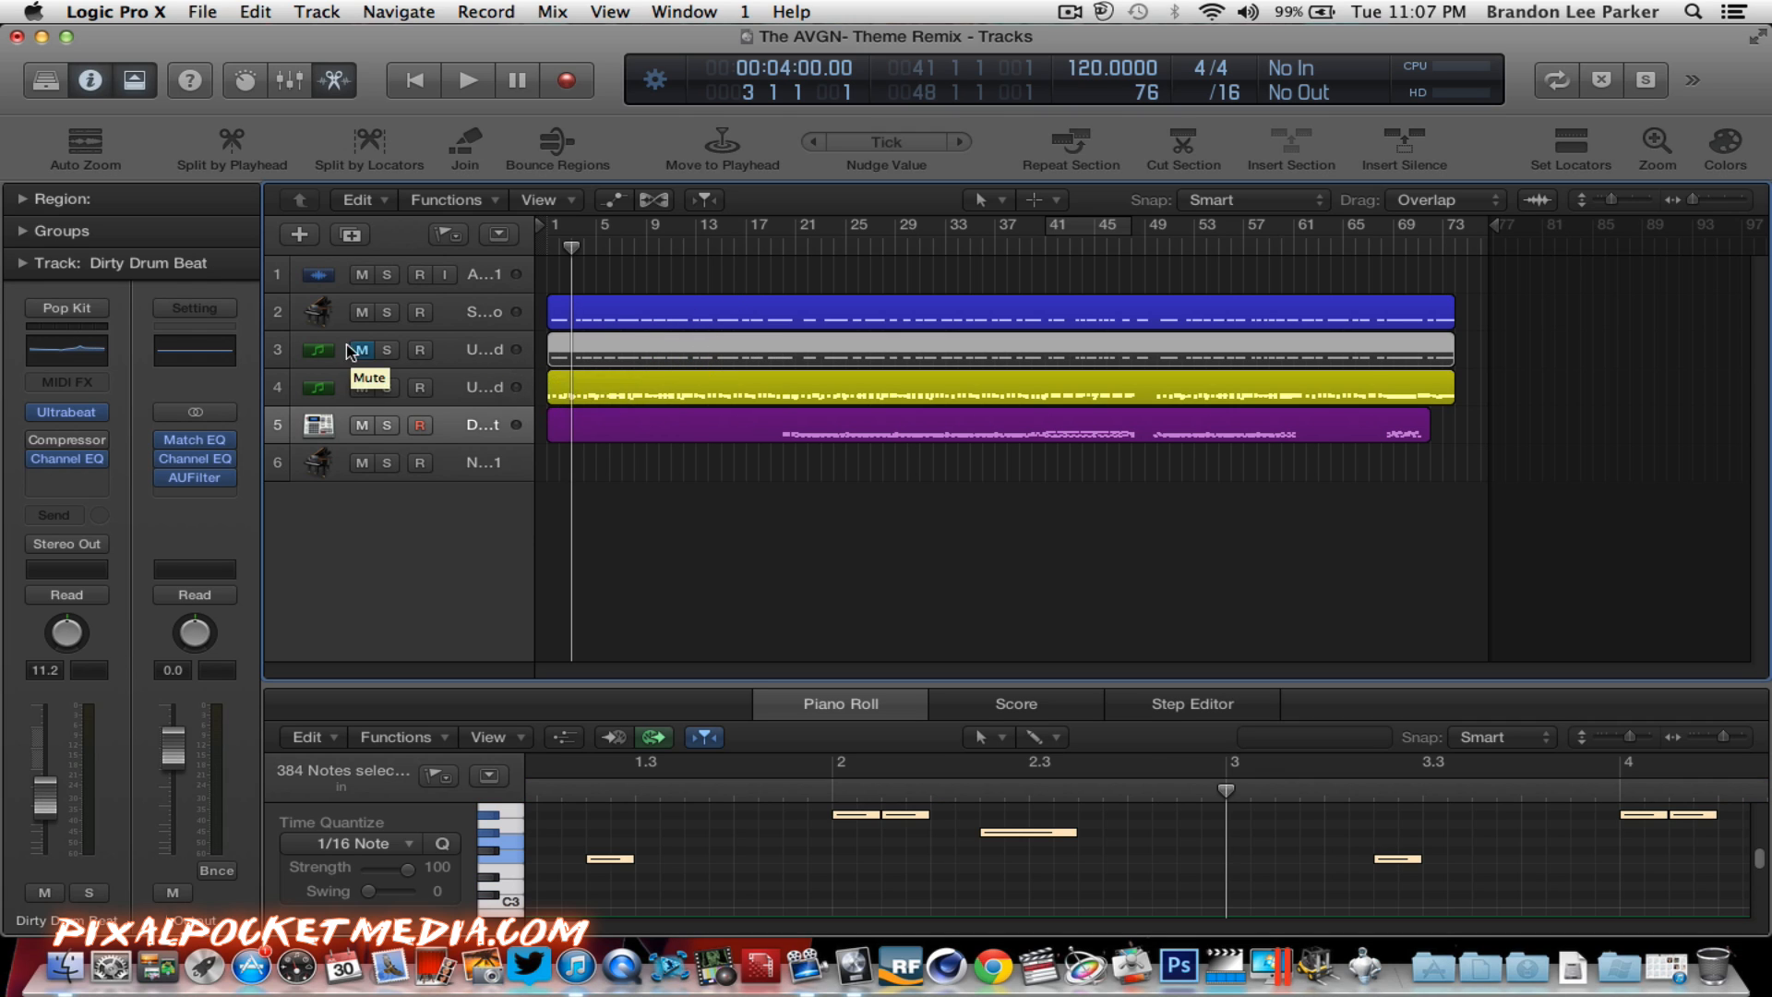
left_click(657, 315)
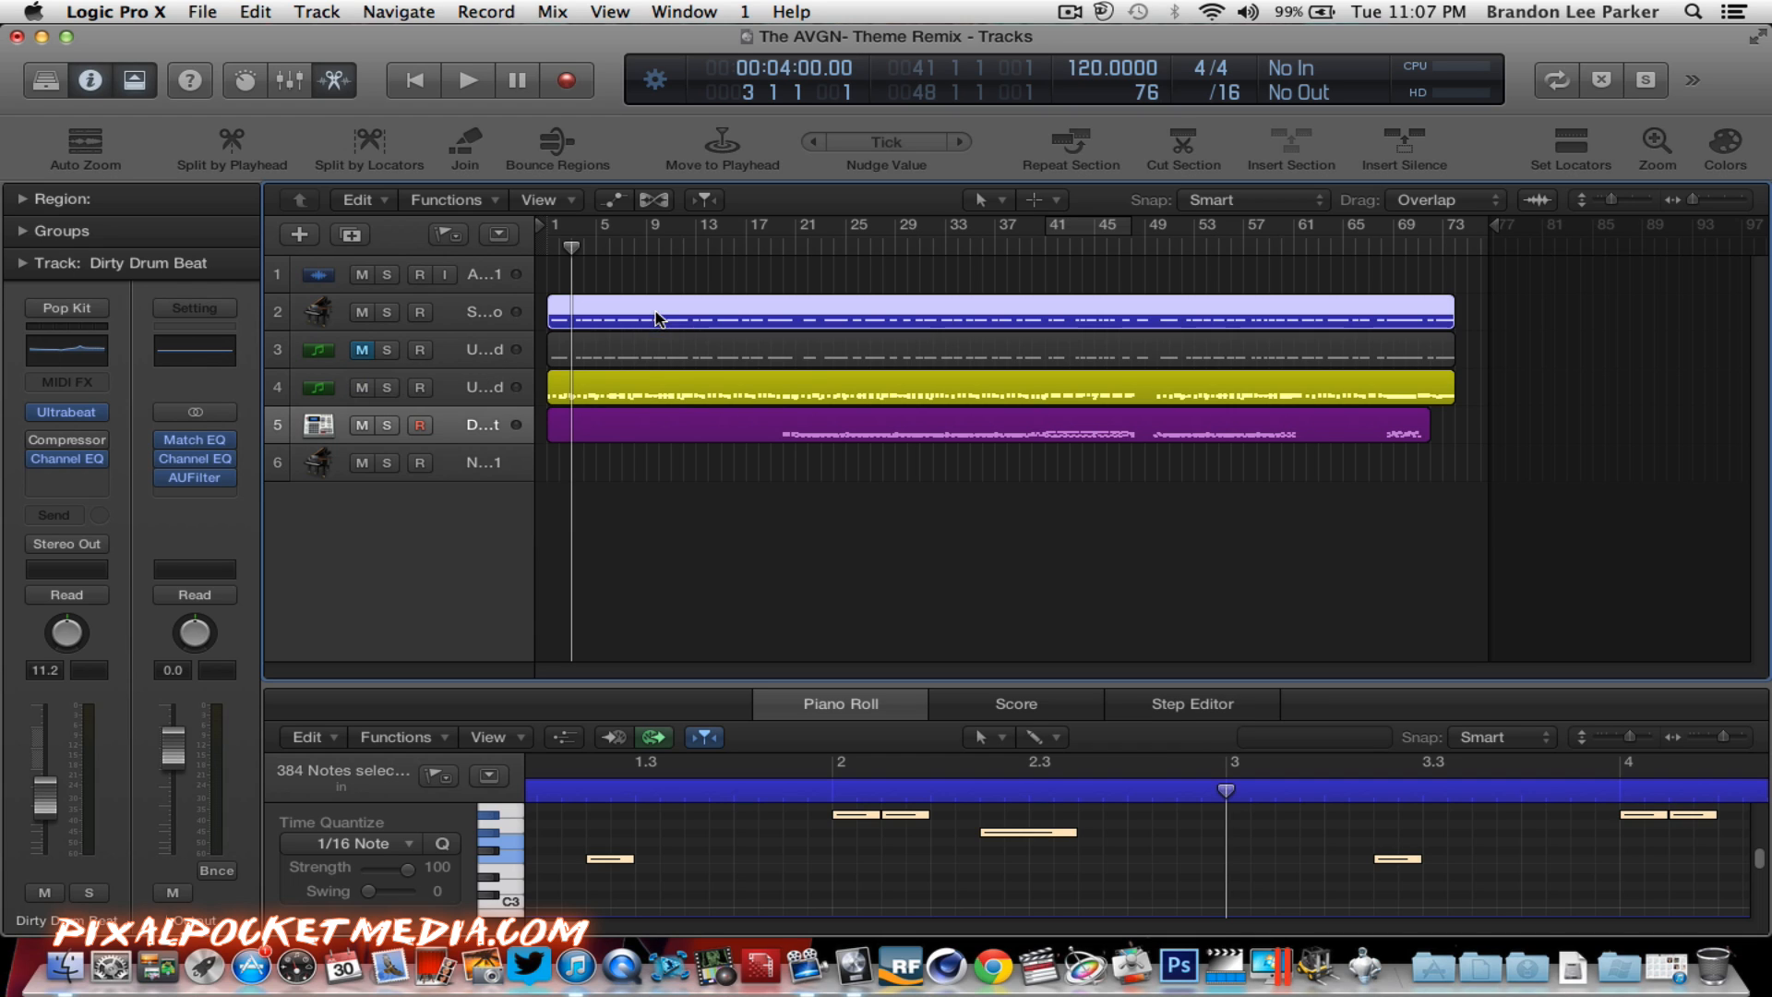
left_click(607, 352)
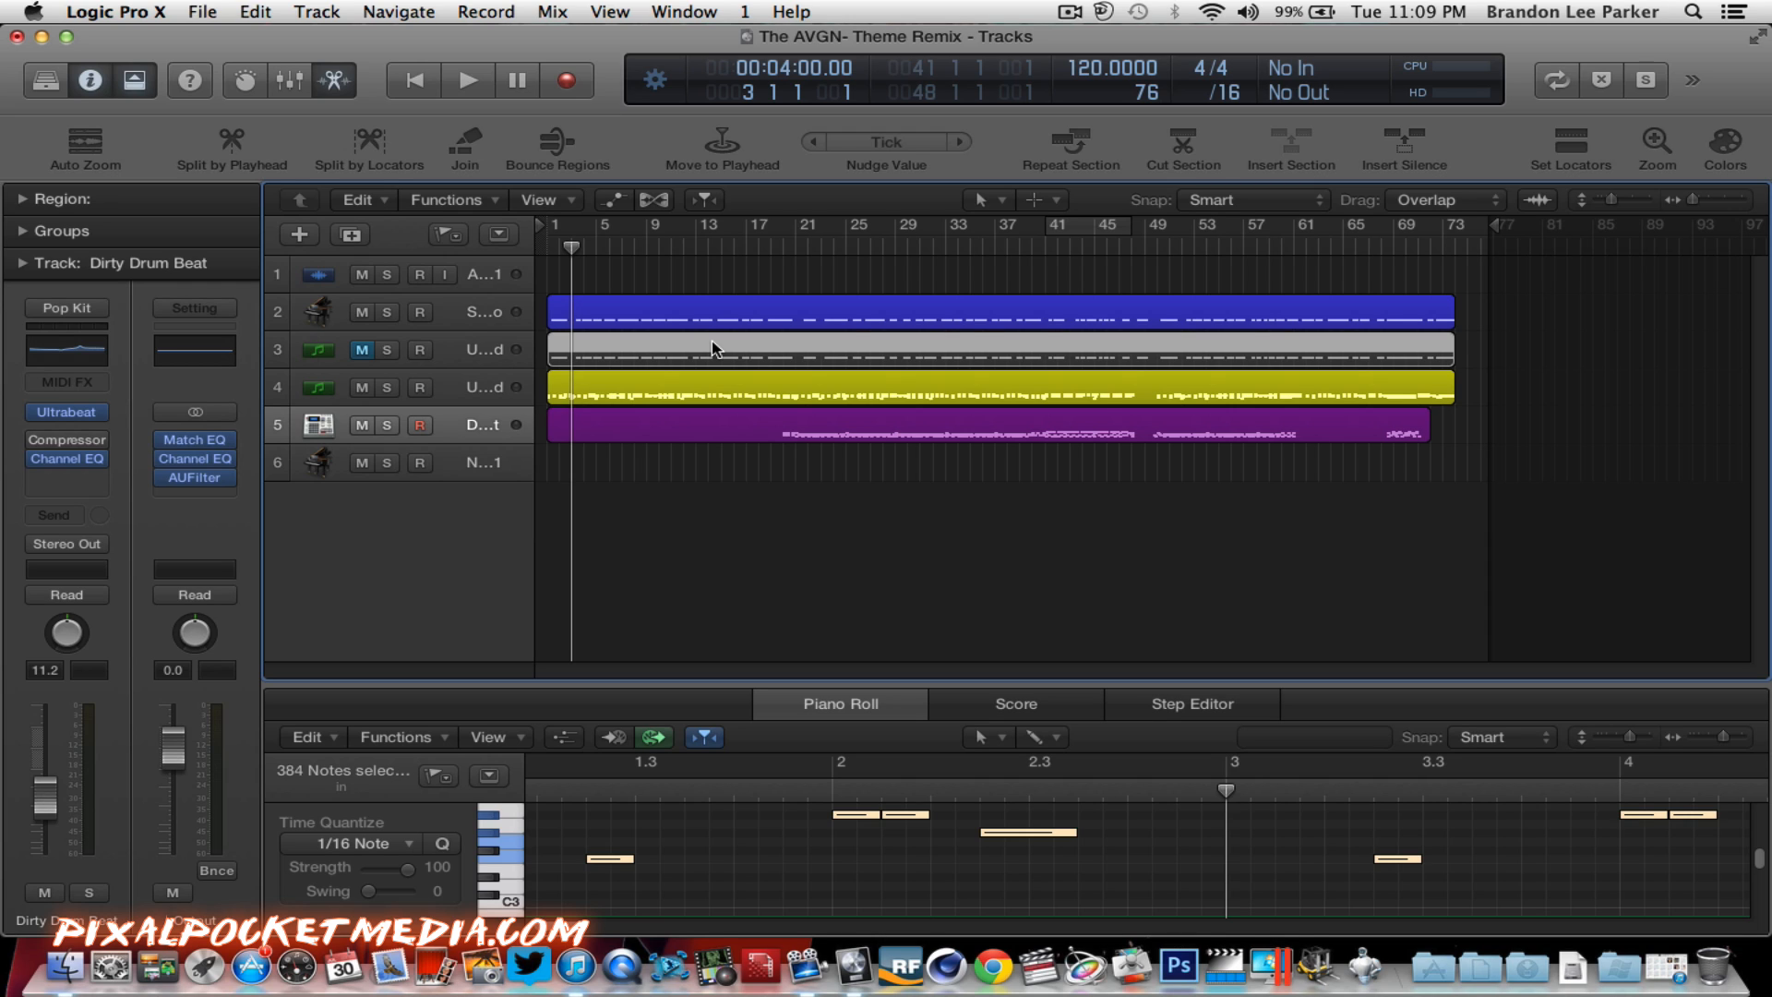
left_click(683, 275)
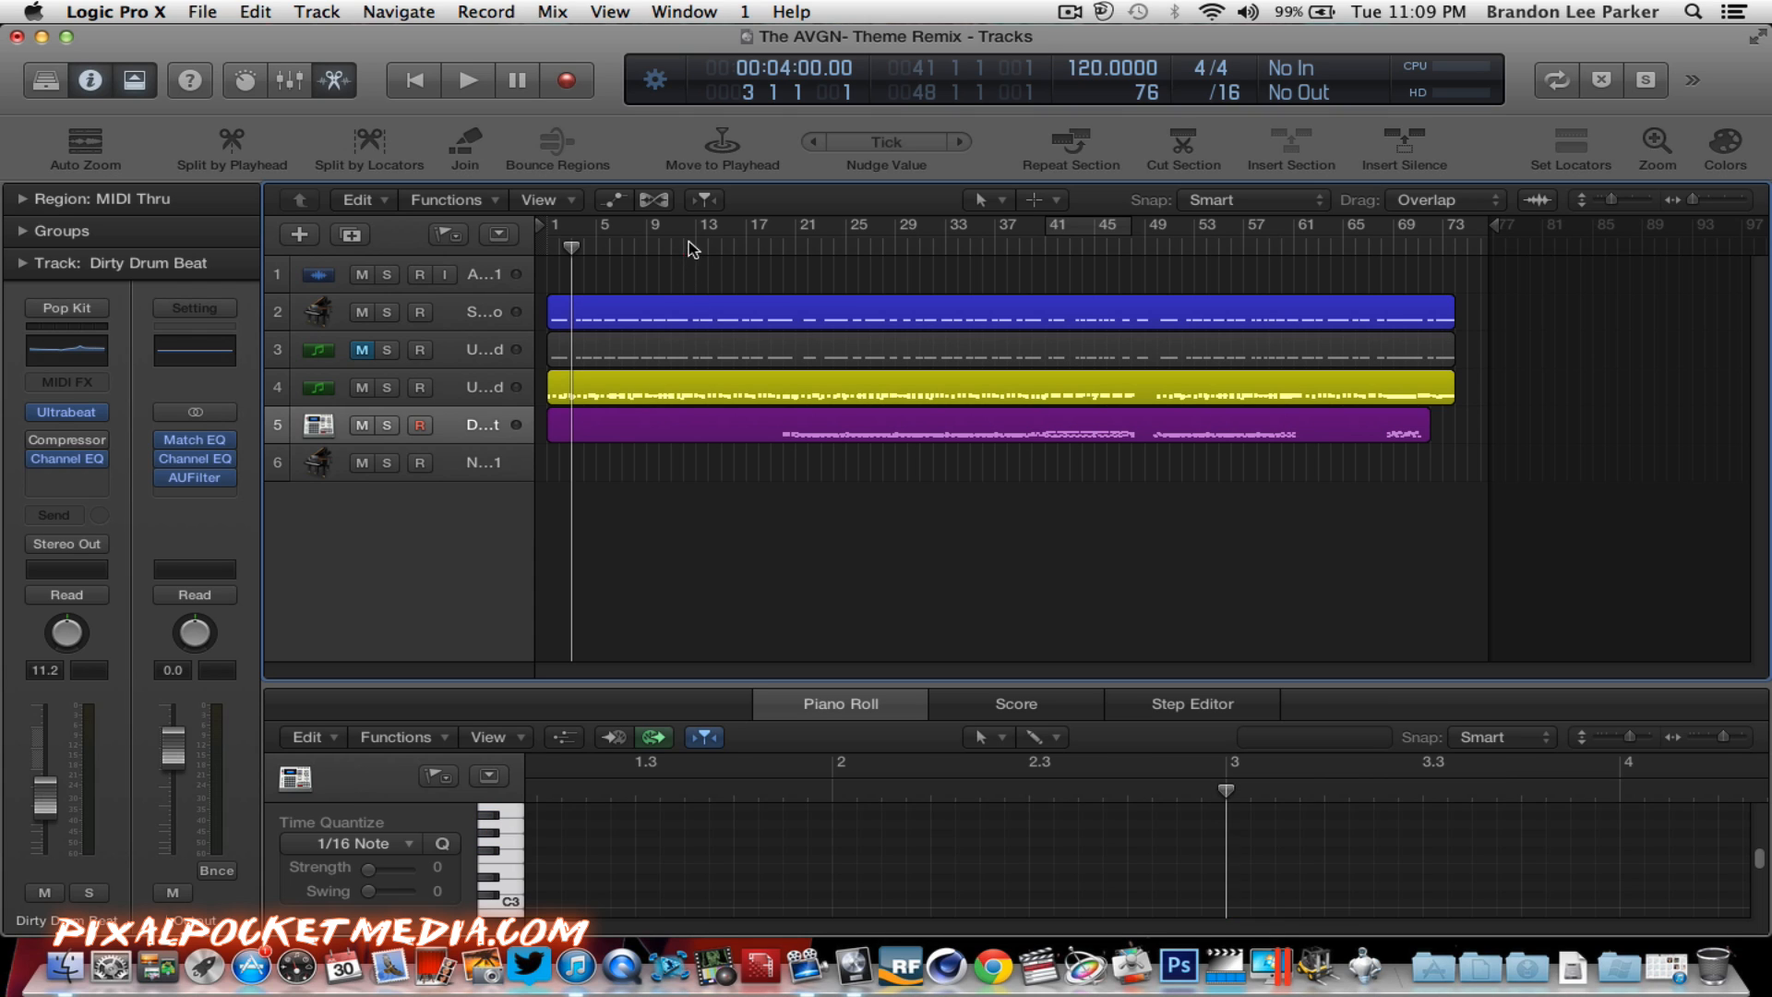
Step: Move the playhead to bar 12, to bar 21 and back to bar 1, and select the blue piano region
left_click(688, 241)
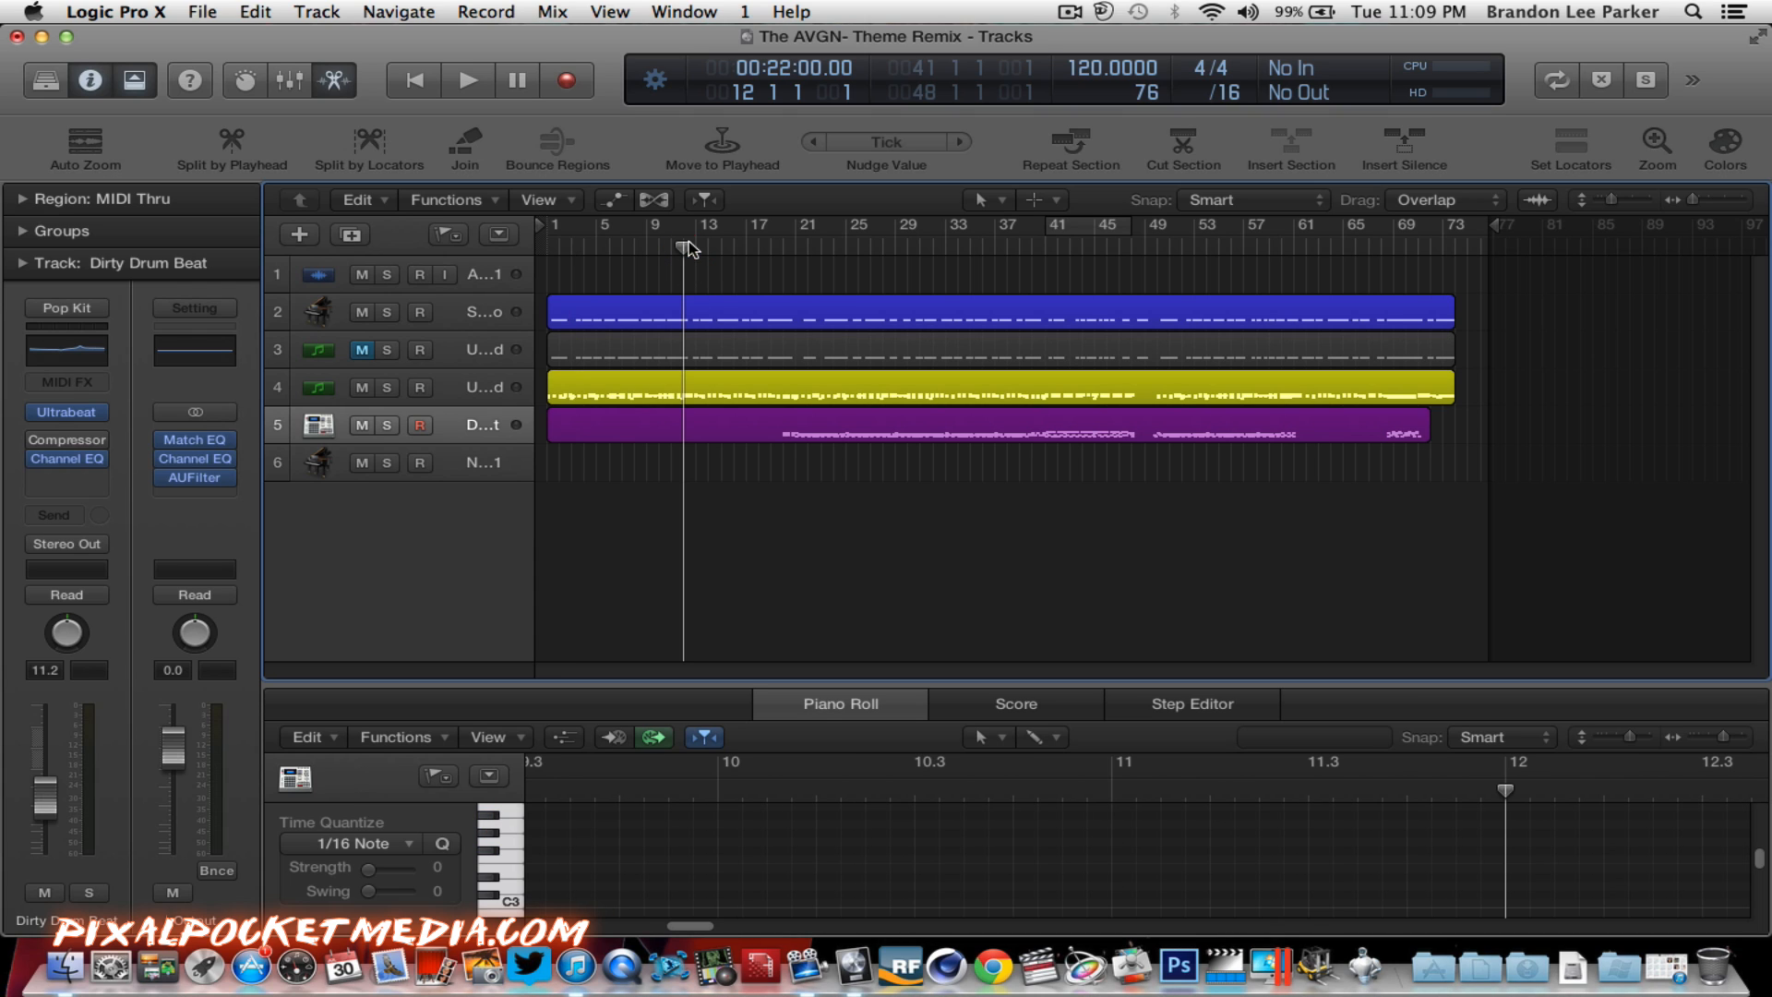
left_click(795, 248)
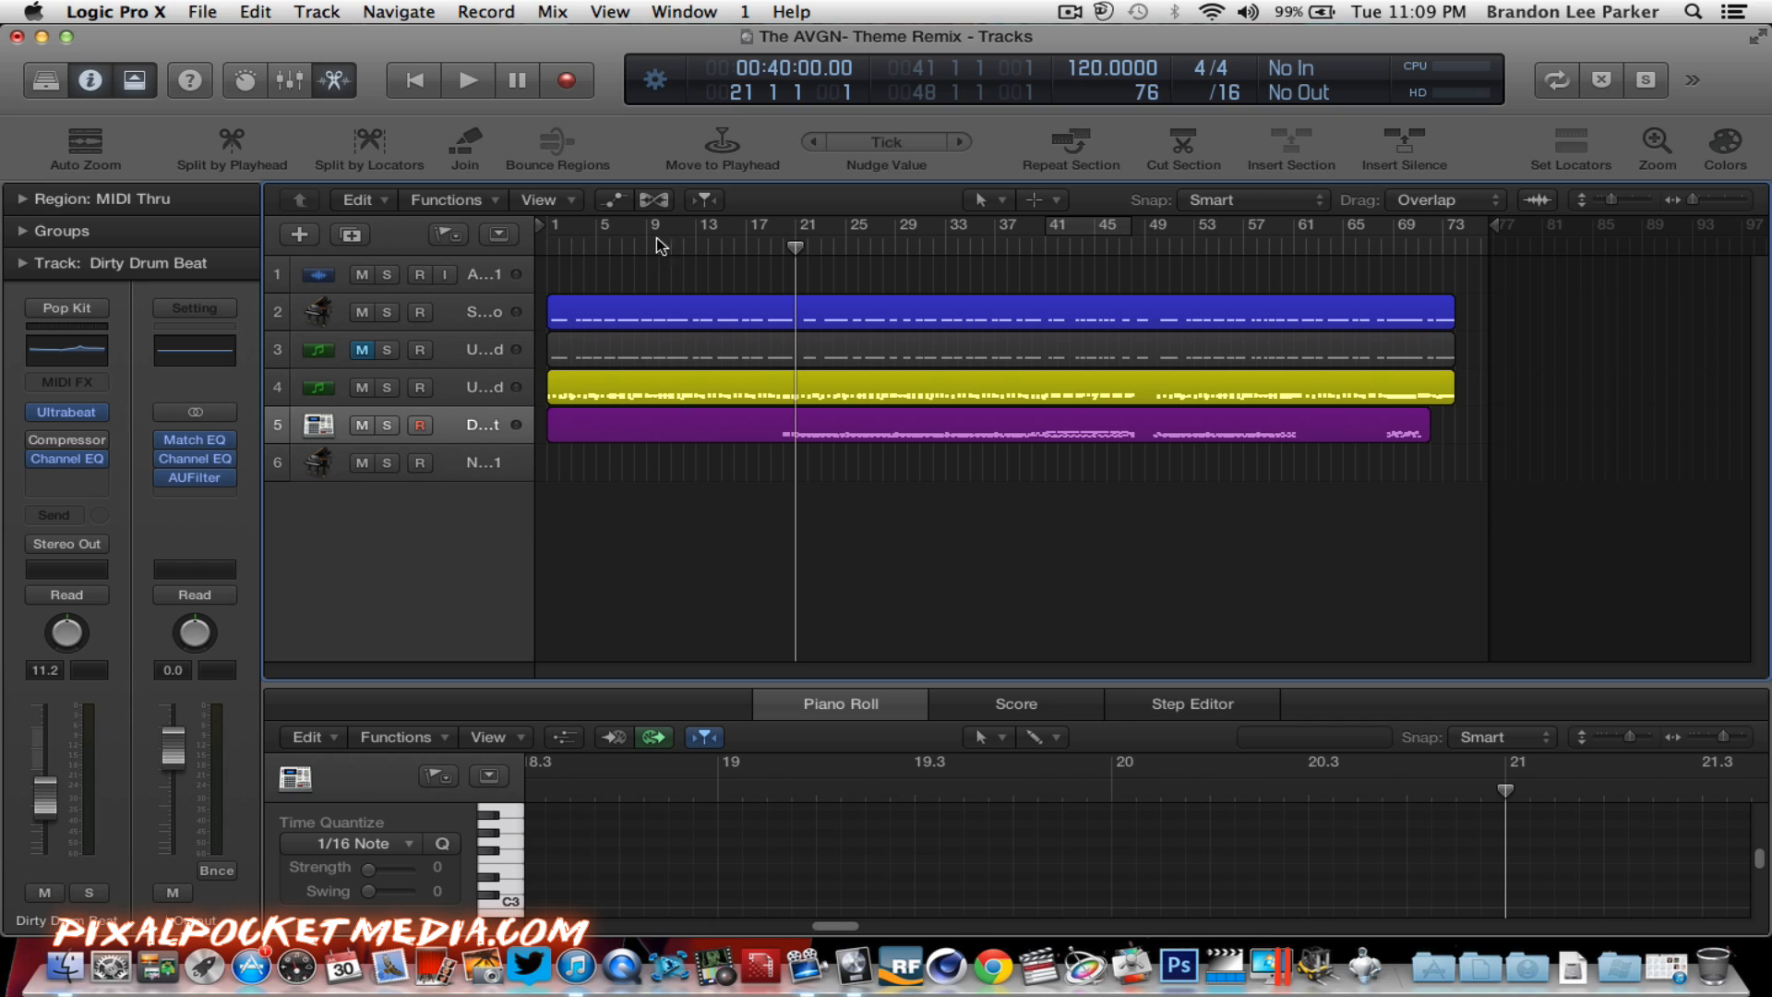
left_click(551, 251)
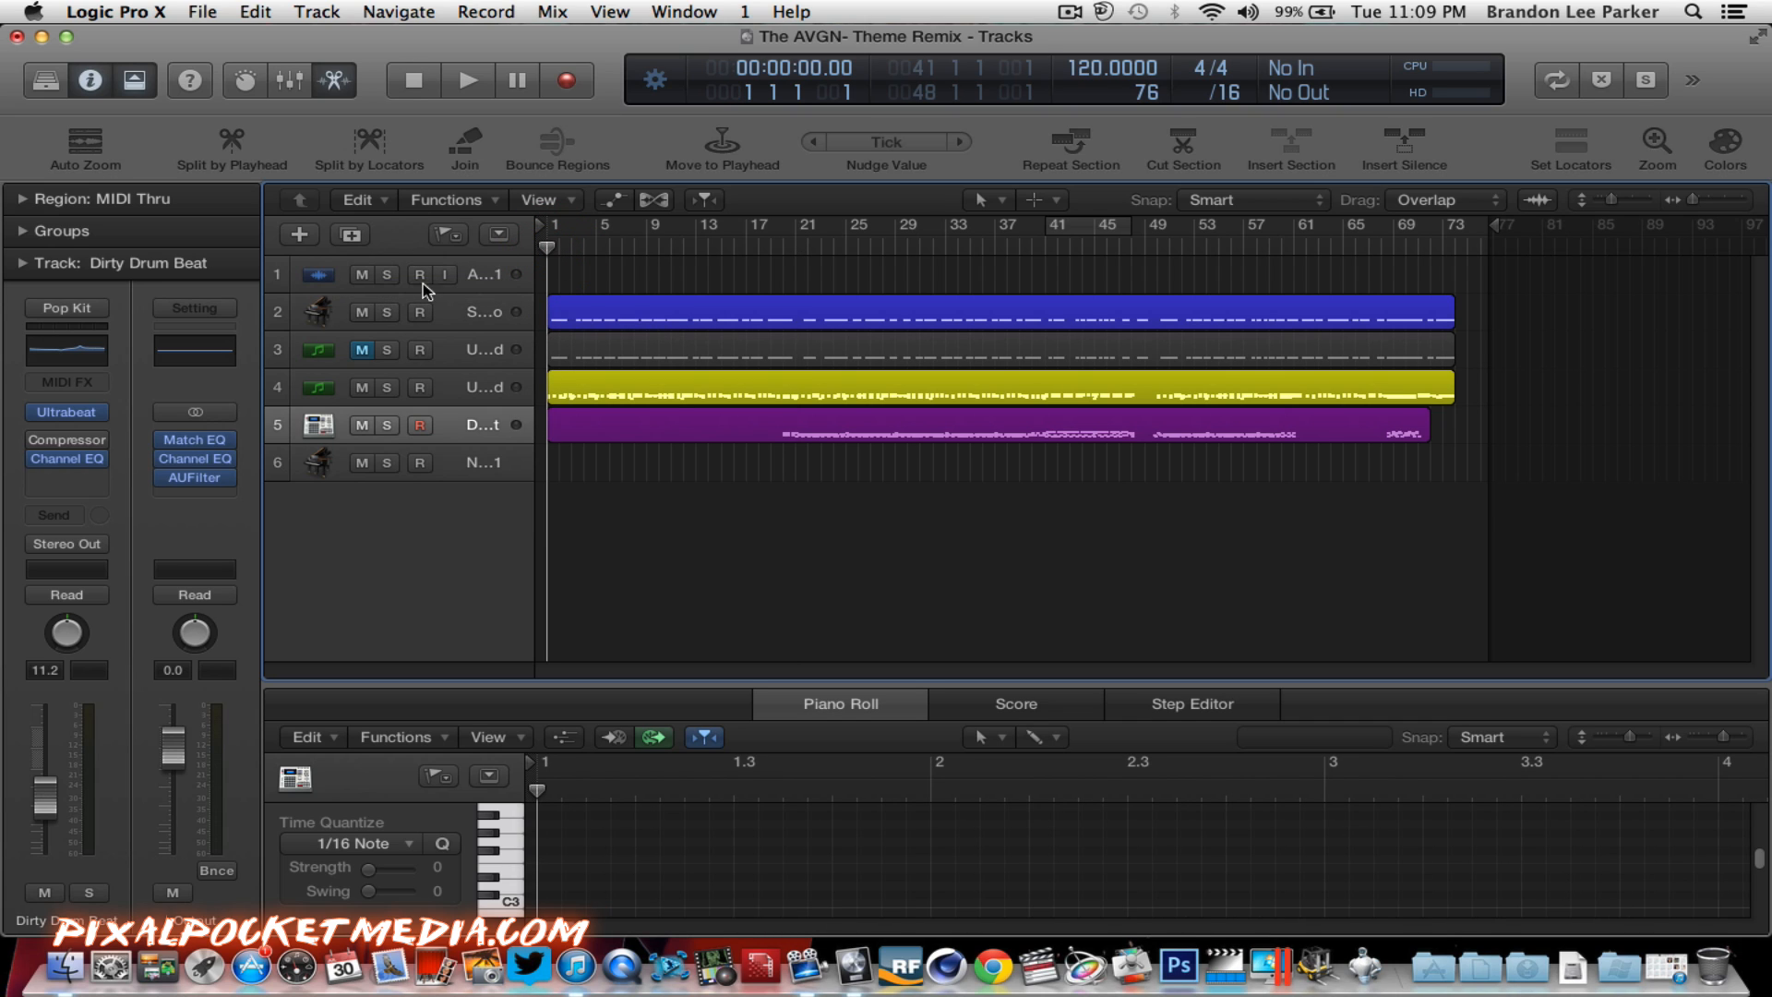
left_click(511, 313)
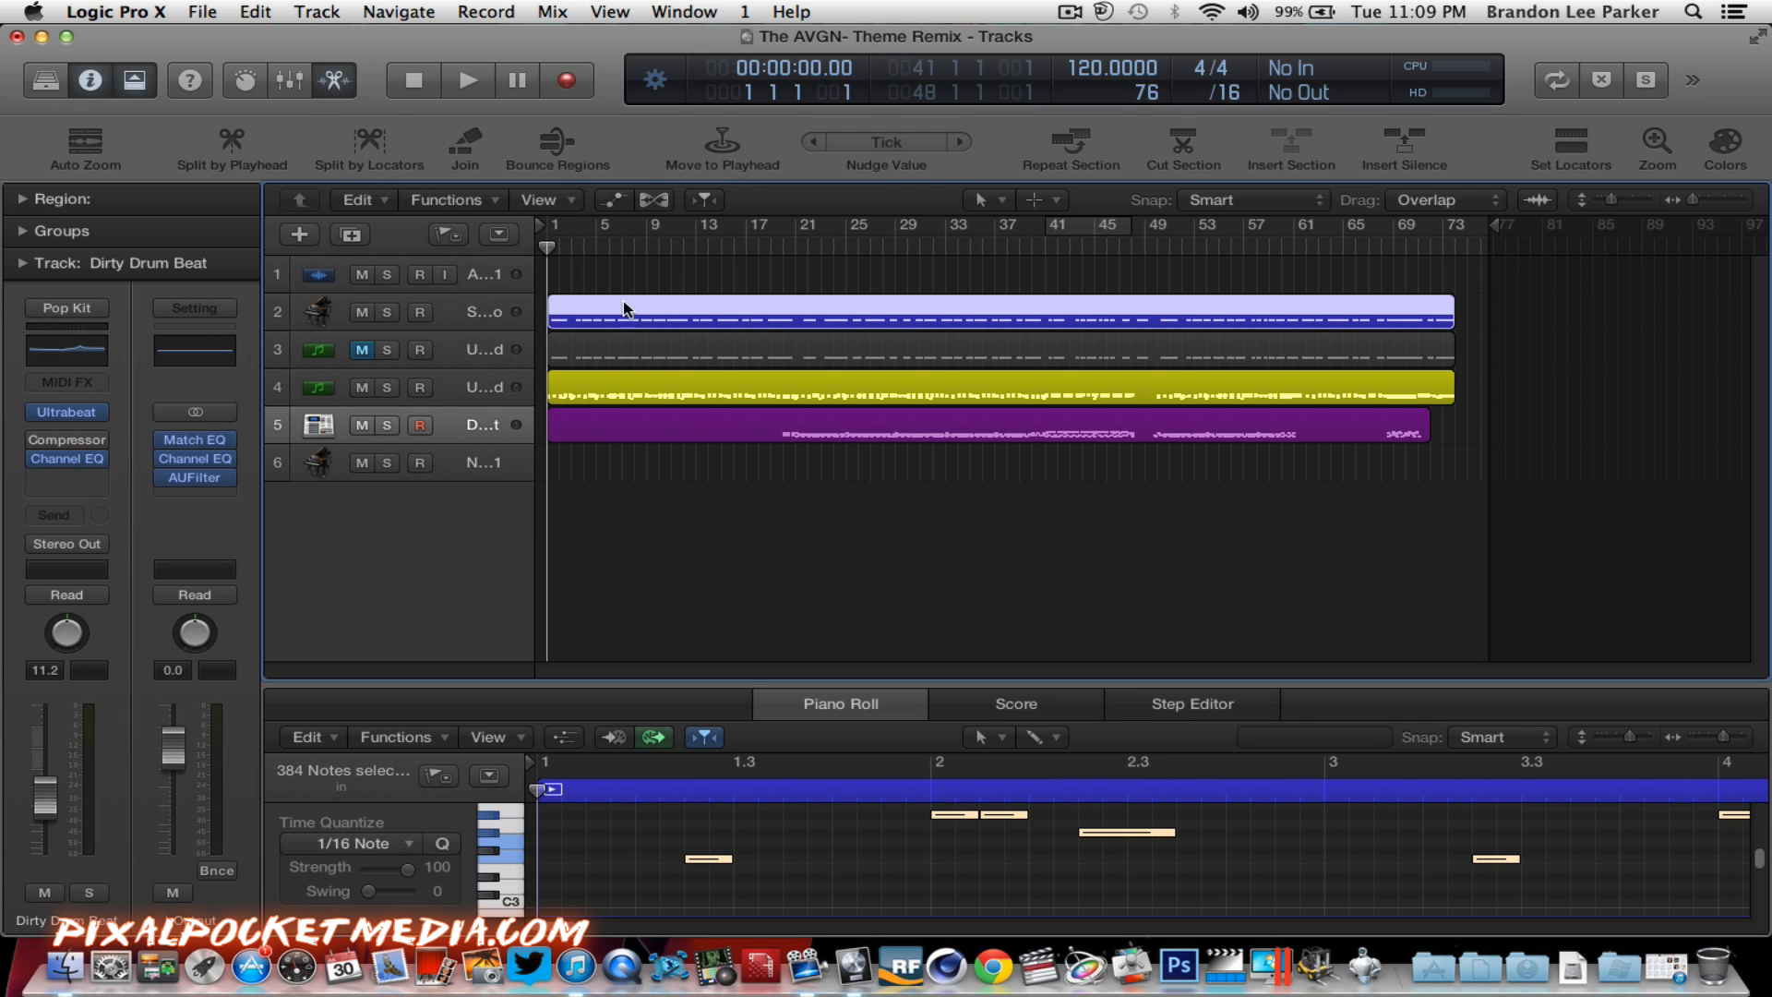
Step: Select the Audio 1 track, show the Library and open its Drums and Percussion category
left_click(334, 275)
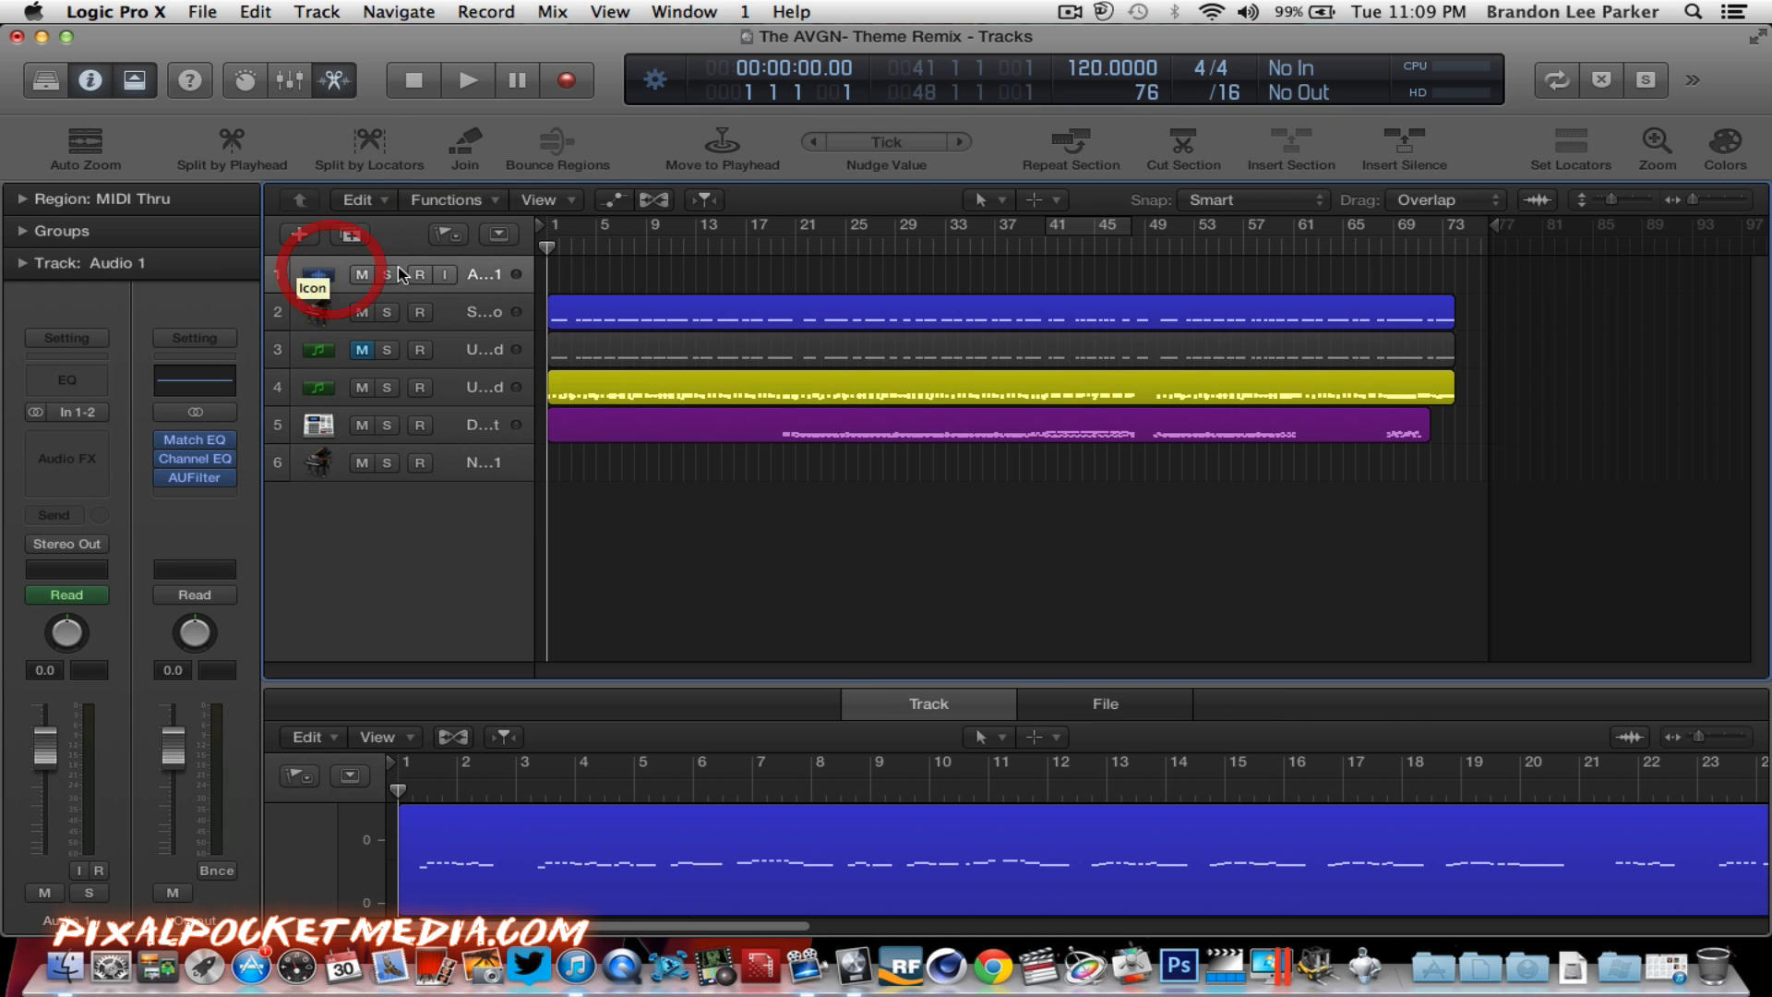
left_click(317, 12)
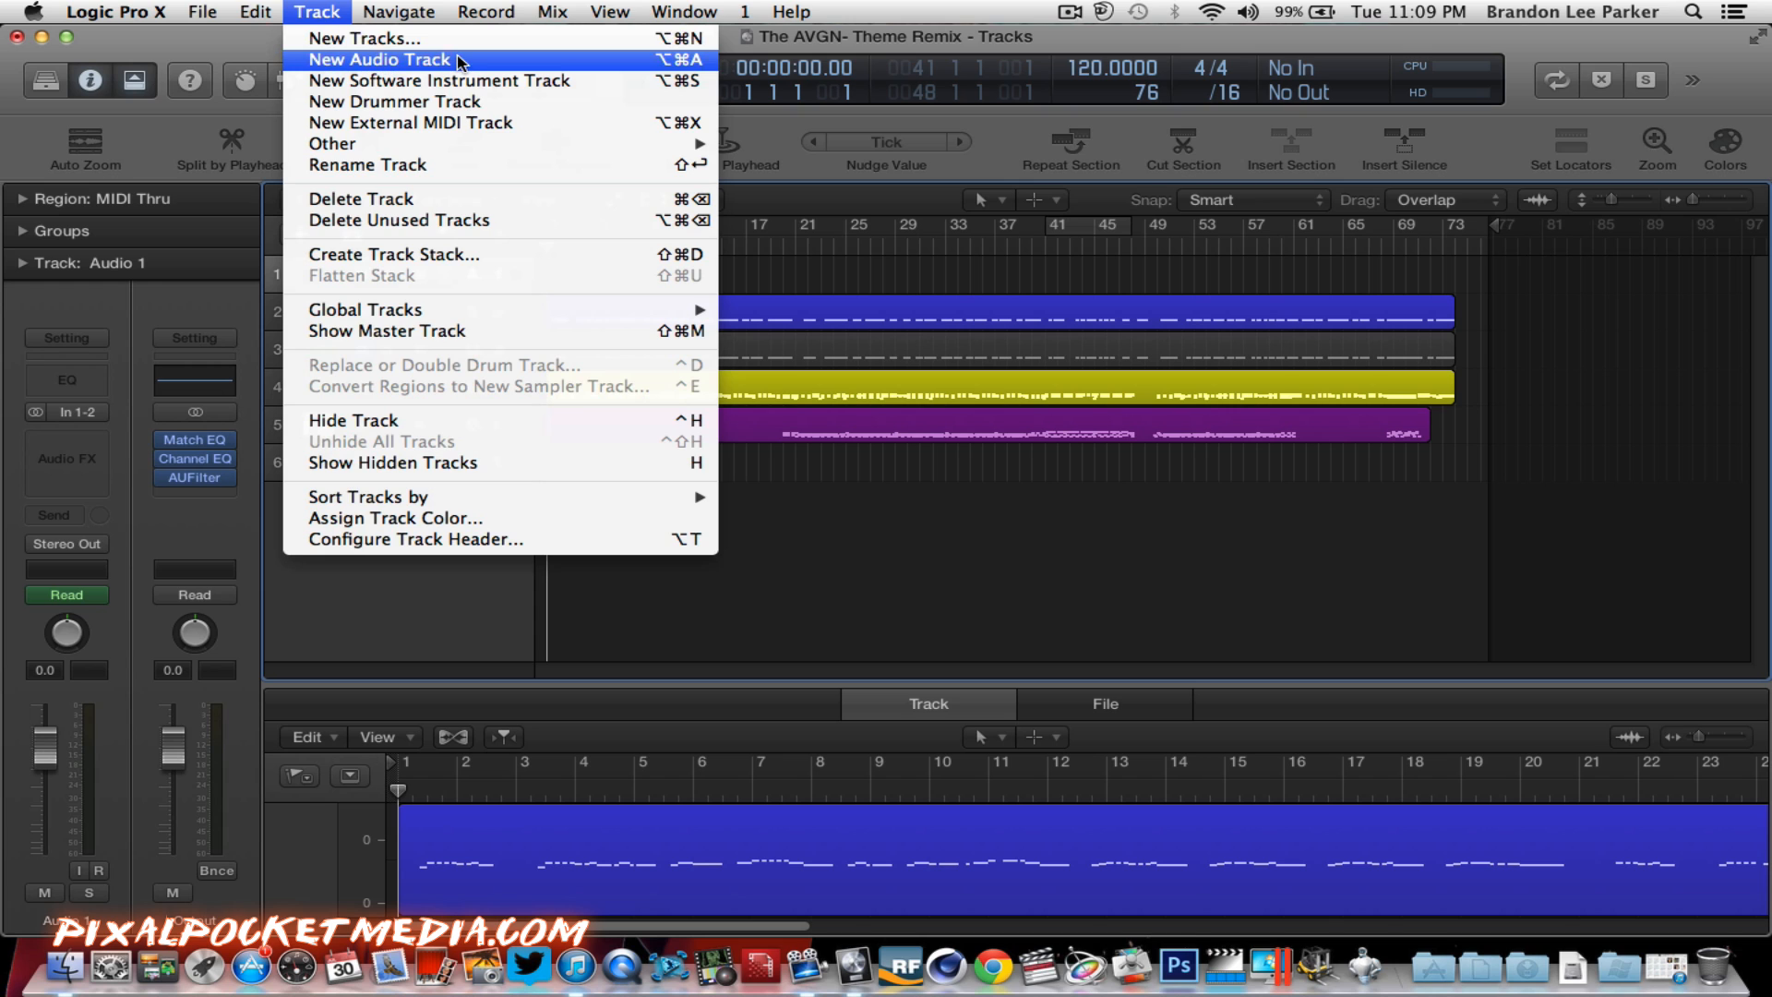
left_click(153, 157)
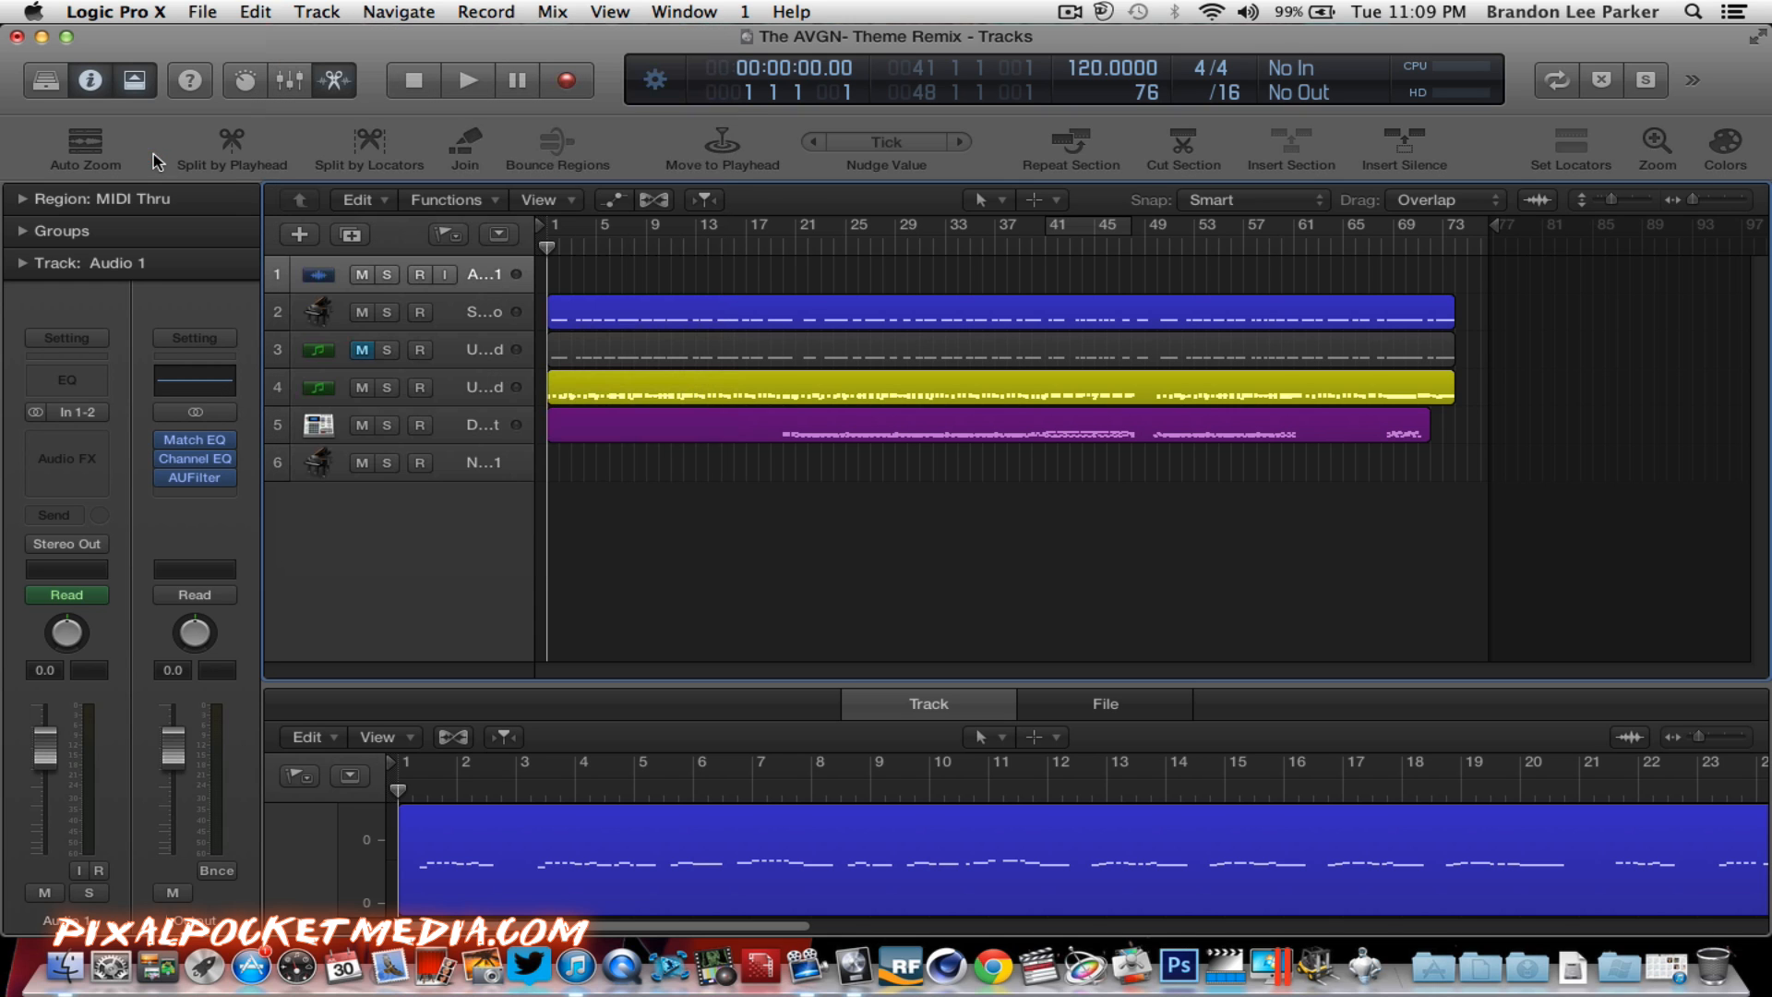
left_click(46, 78)
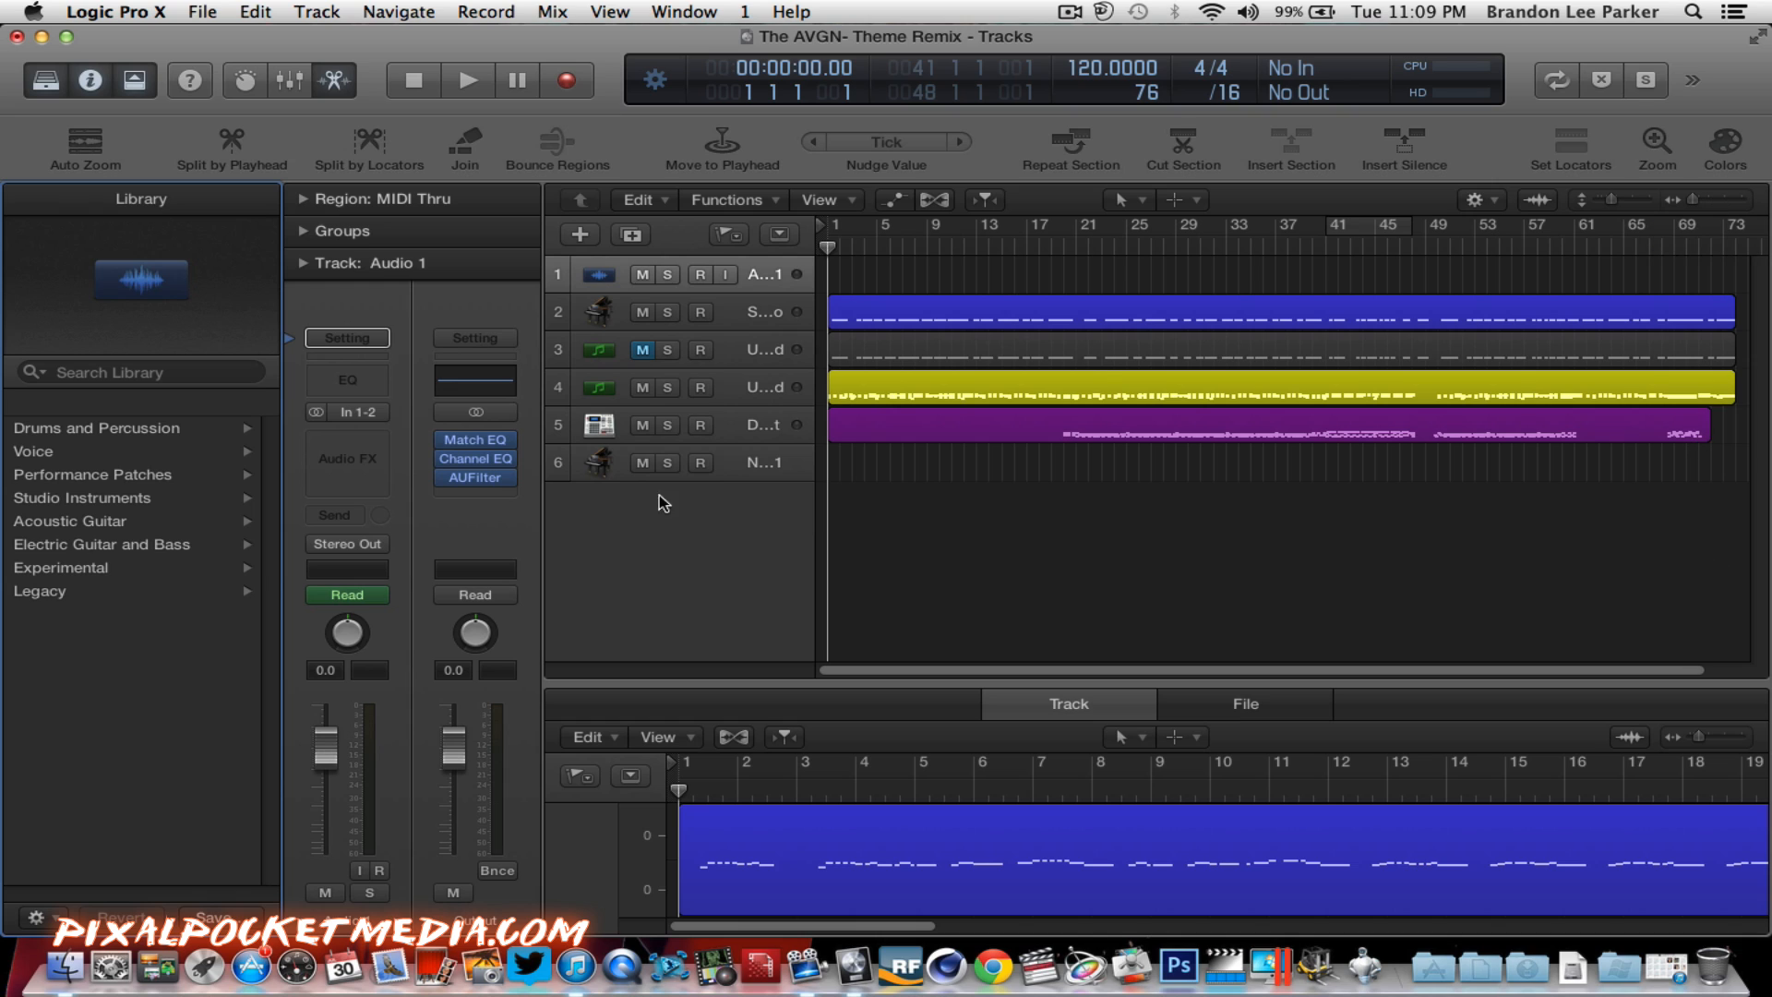
left_click(101, 435)
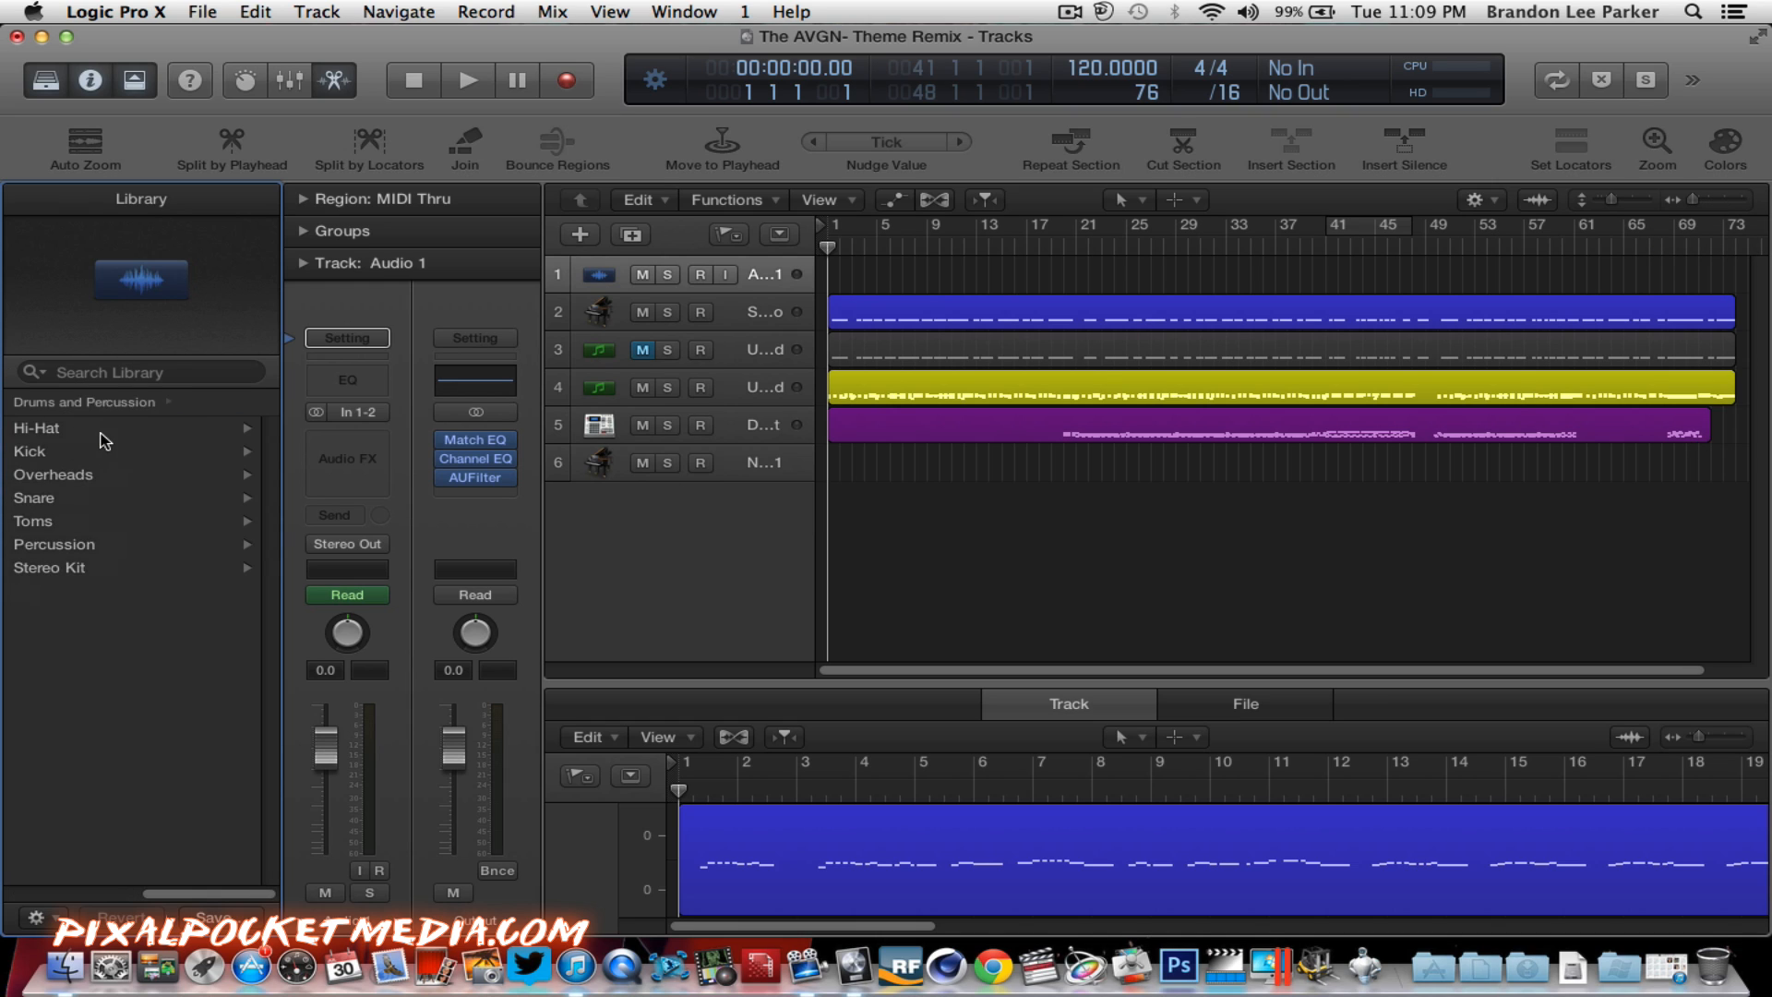
Step: Search the Library for "g", go through the Clean Guitar result and load the Crunch Guitar patch Black and Orange on the Audio 1 track
left_click(170, 373)
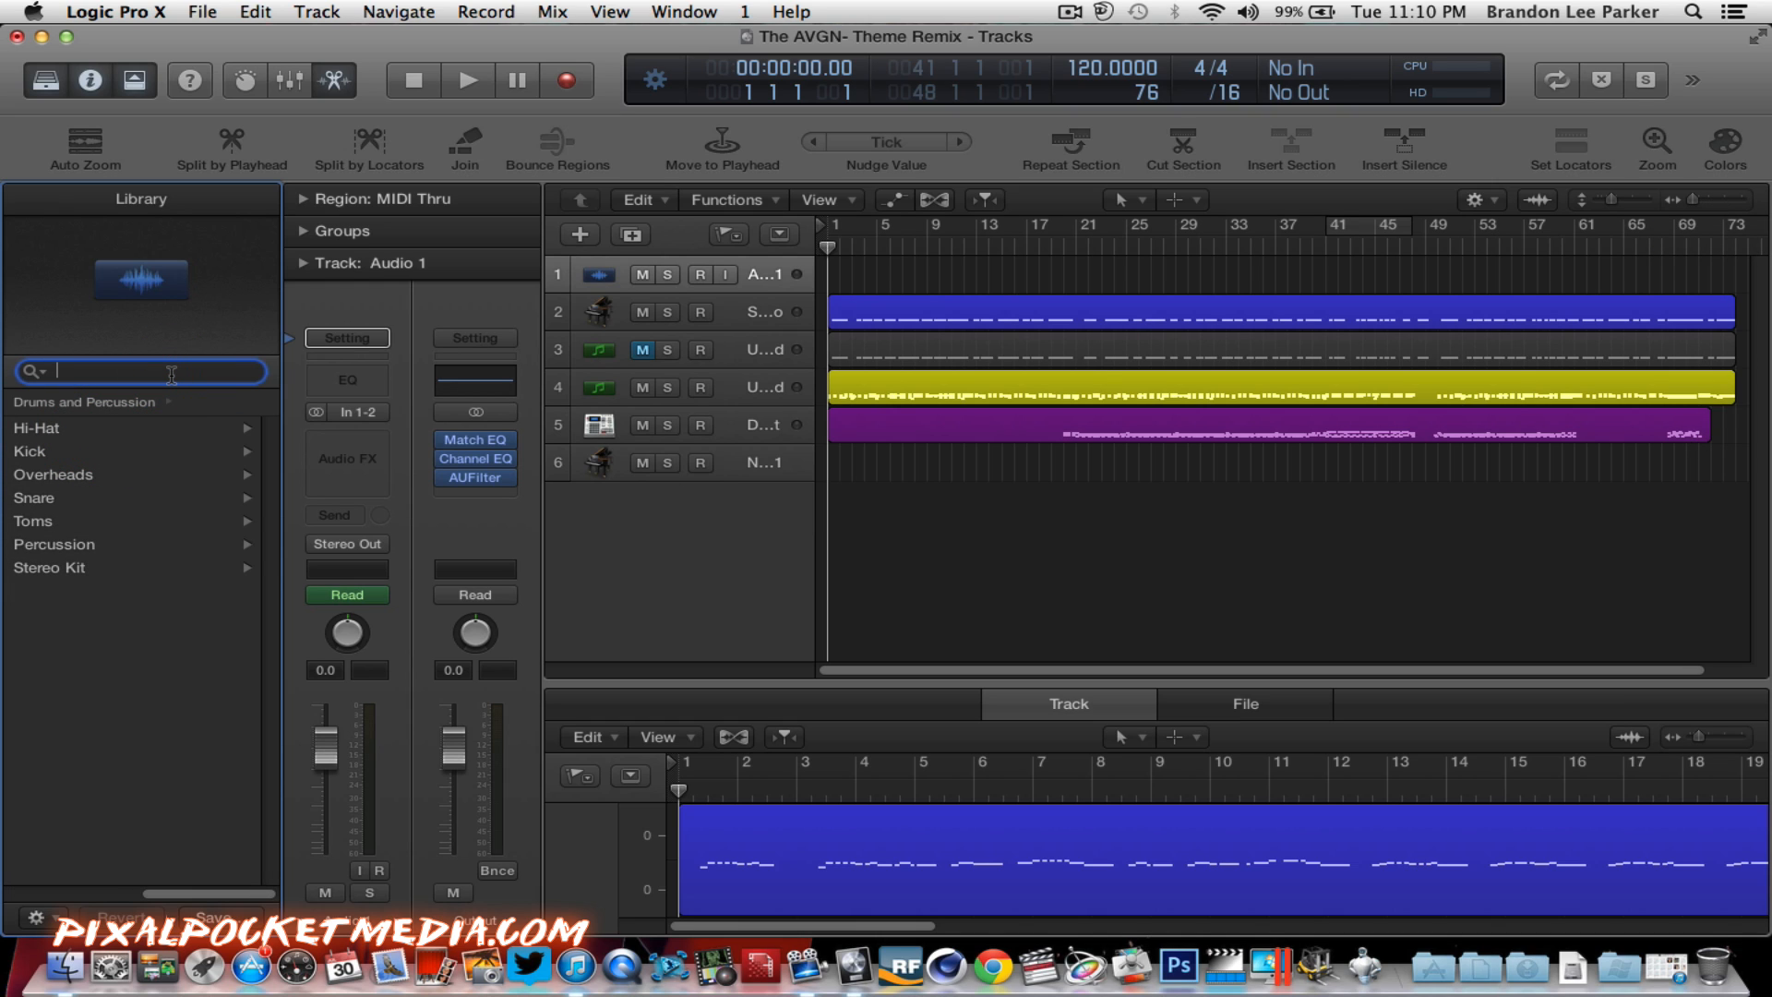
type("g")
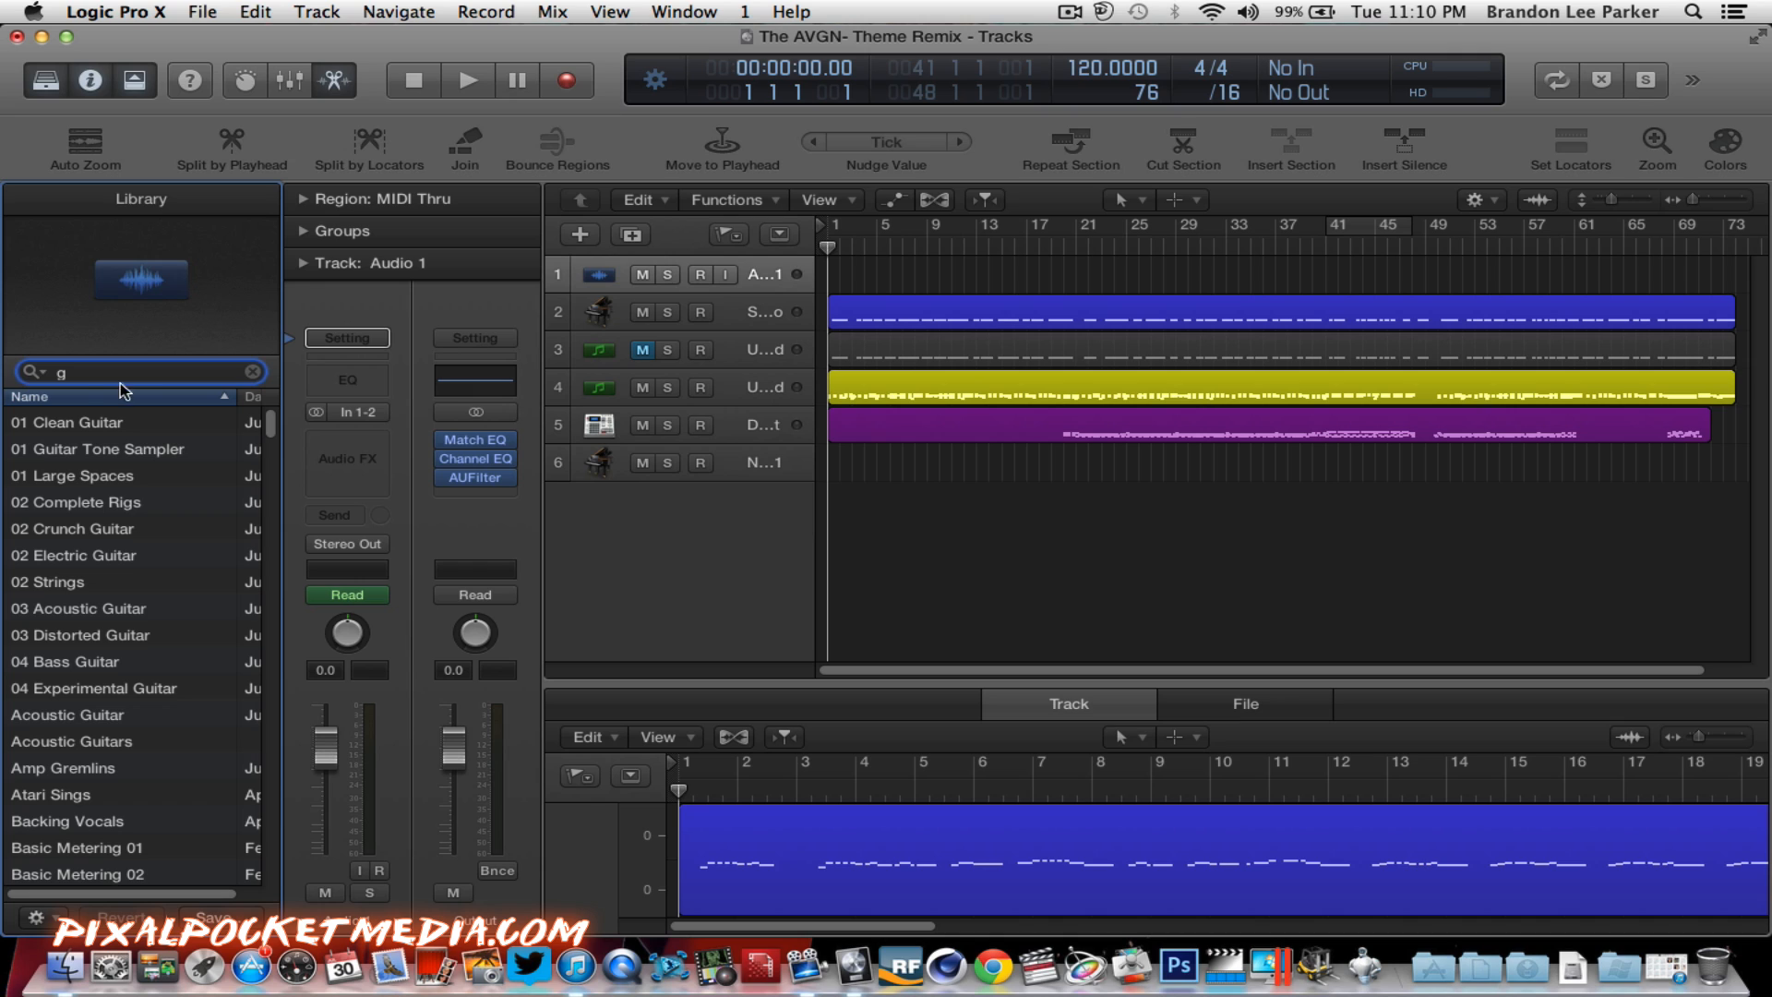
left_click(87, 424)
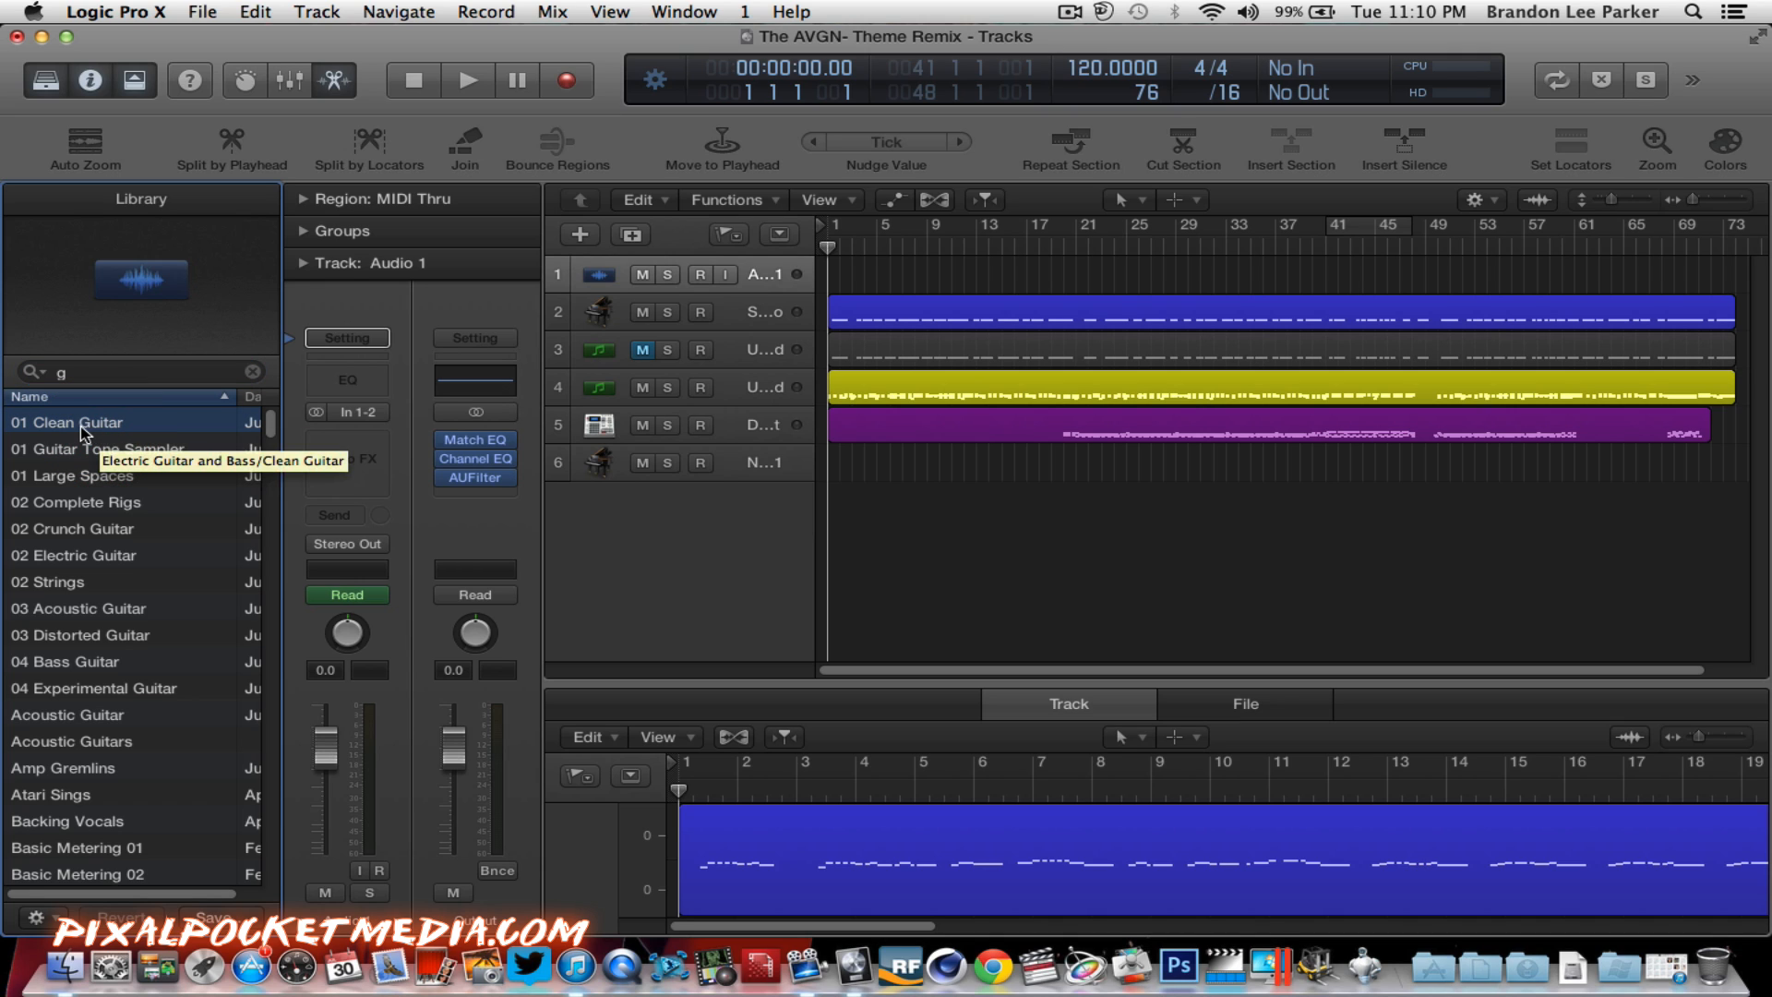
left_click_drag(81, 427, 237, 434)
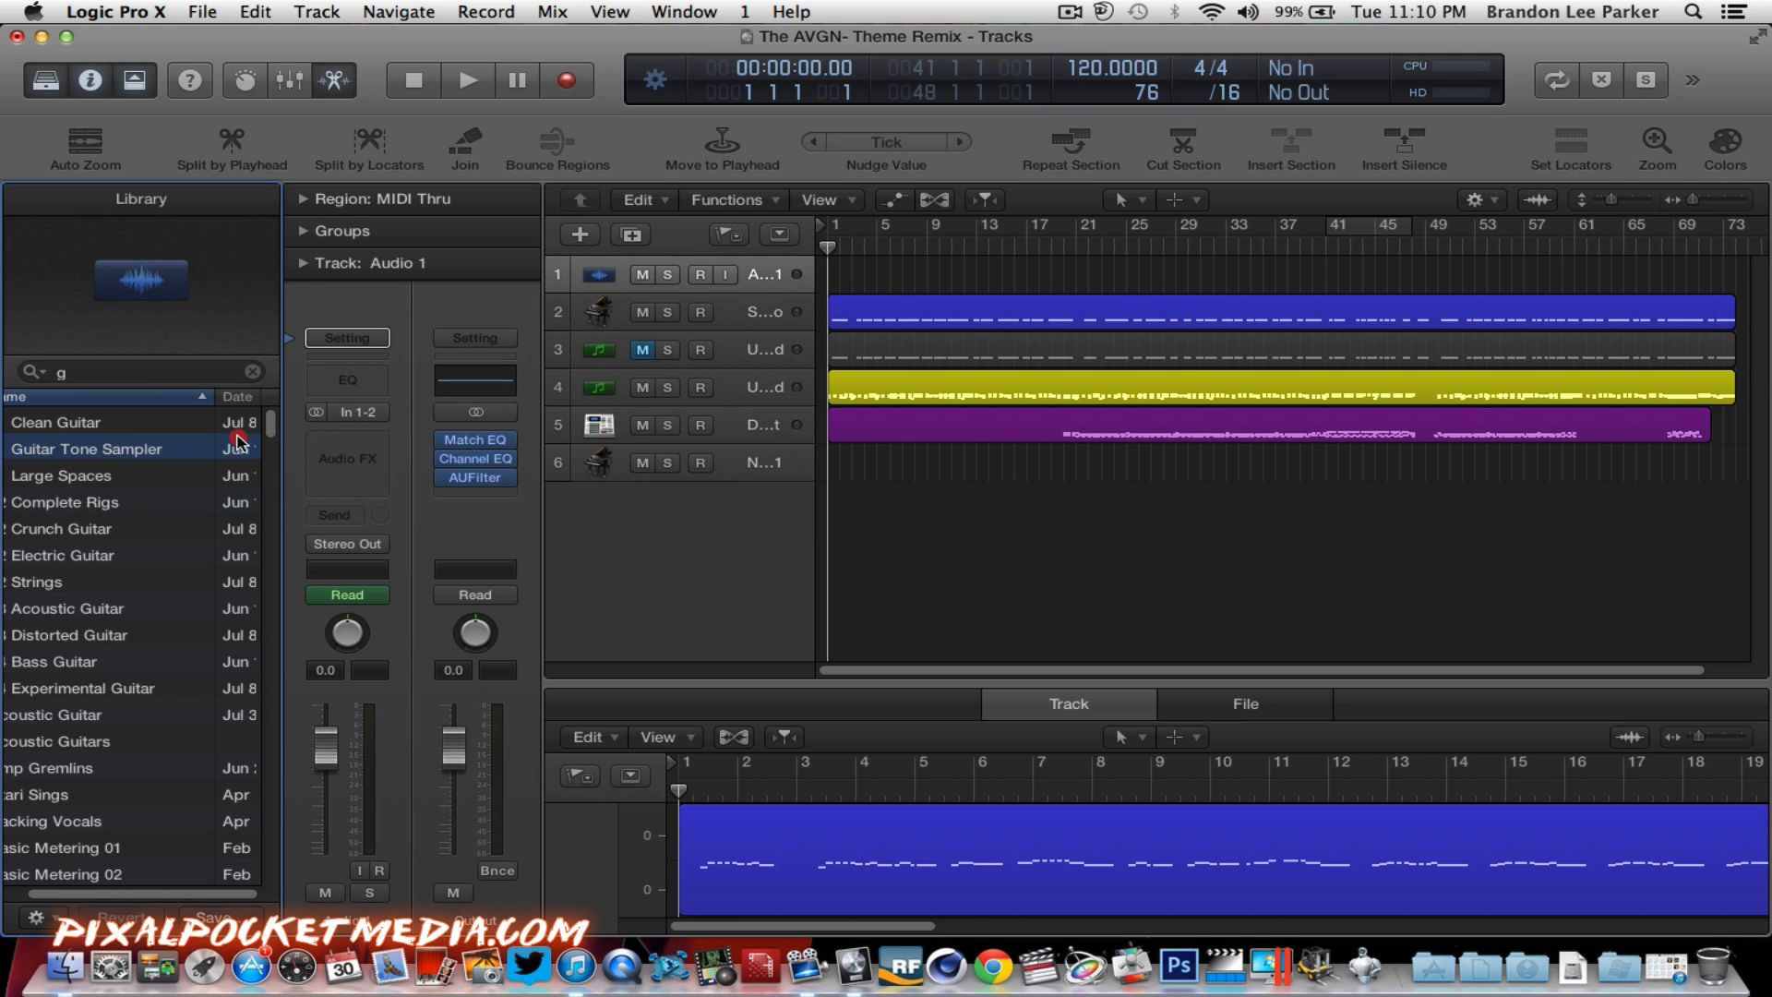
double_click(79, 419)
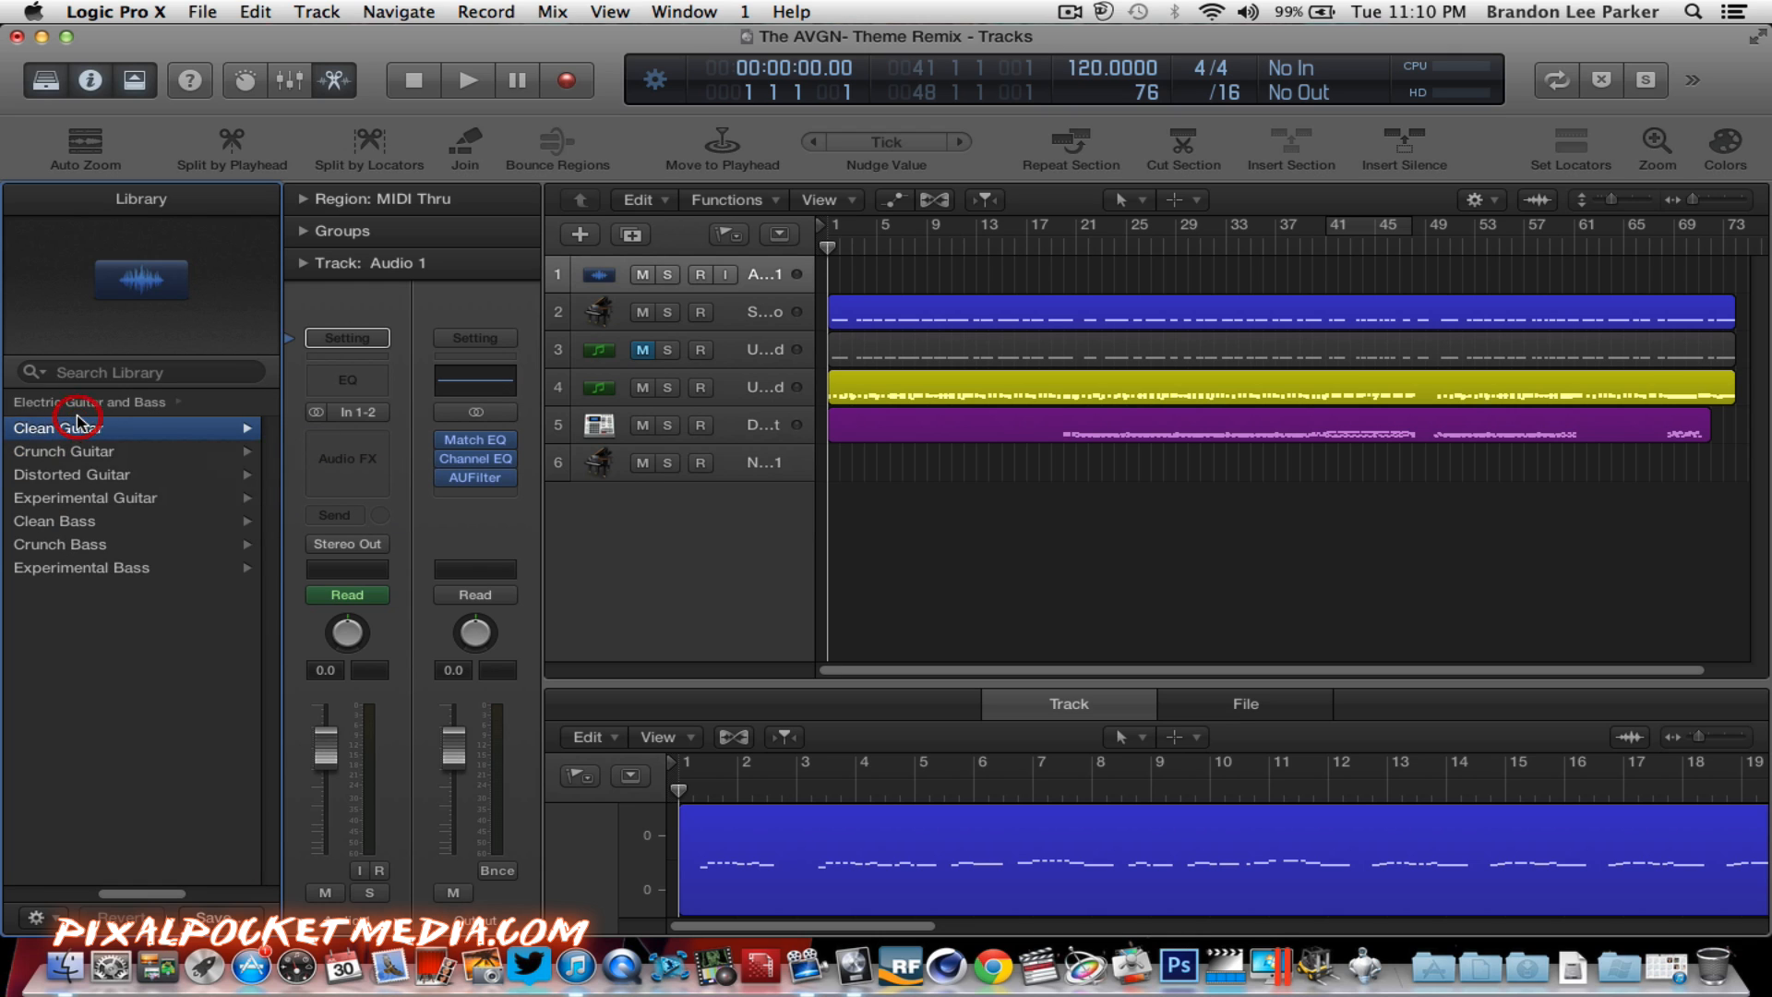
left_click(90, 451)
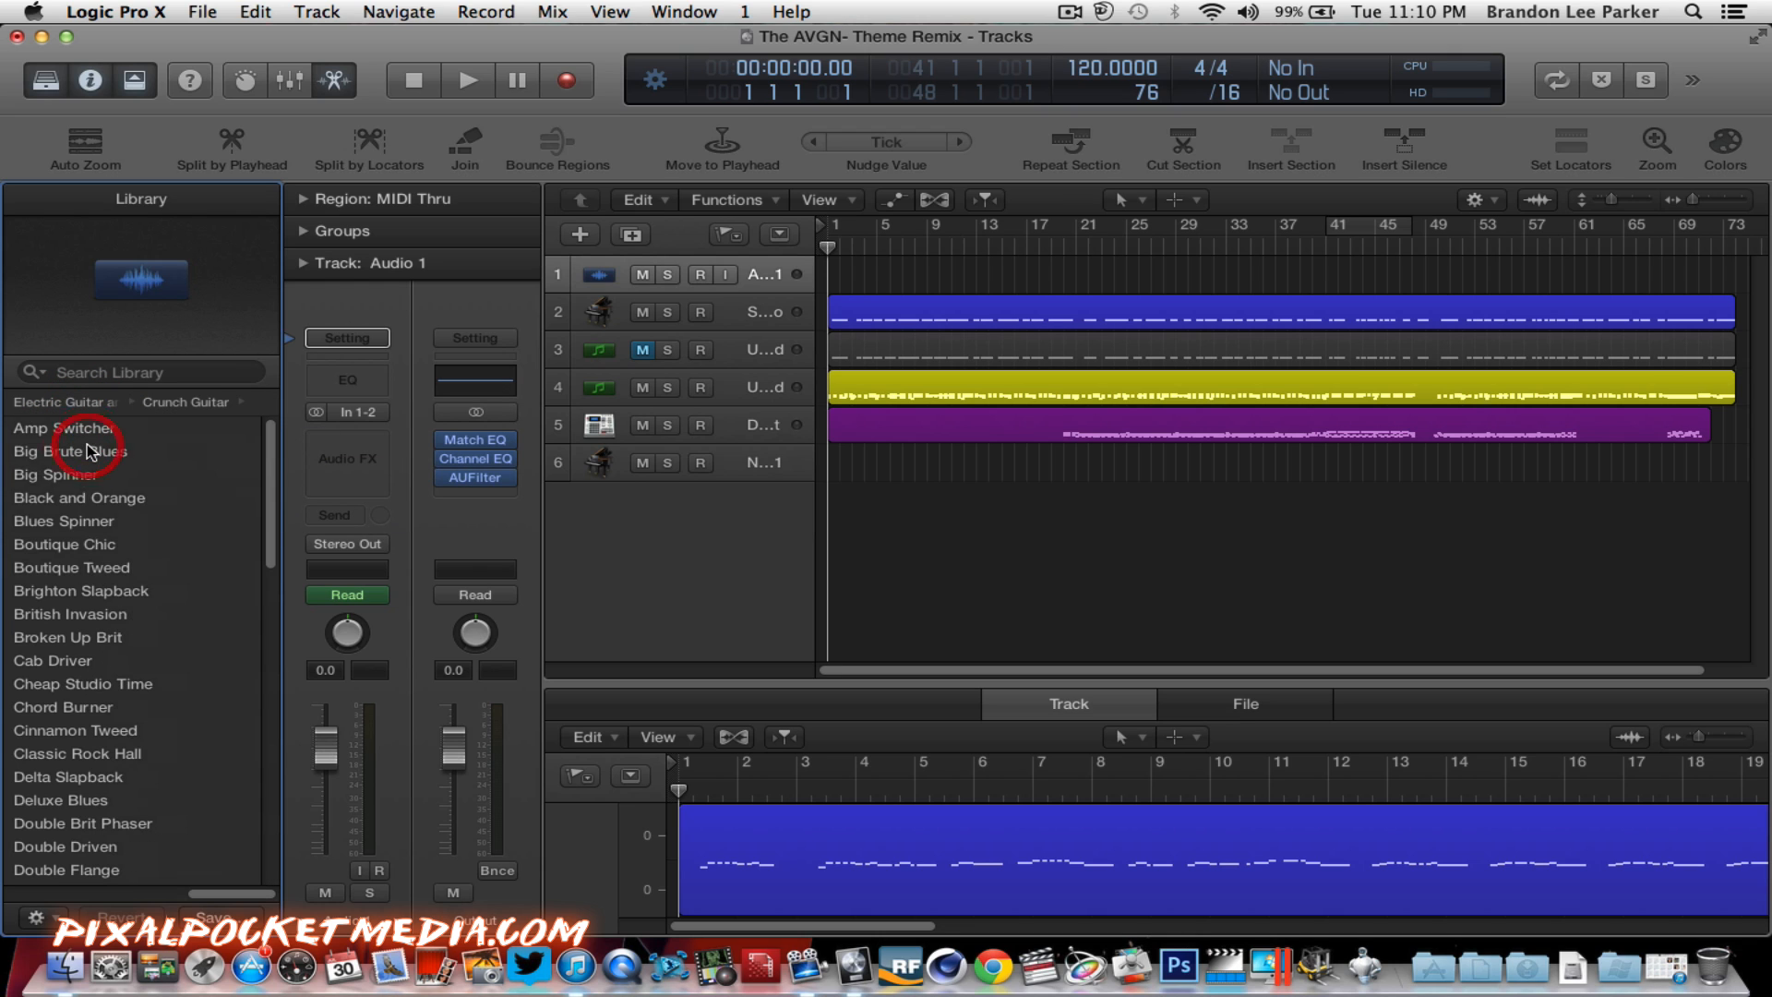
left_click(65, 499)
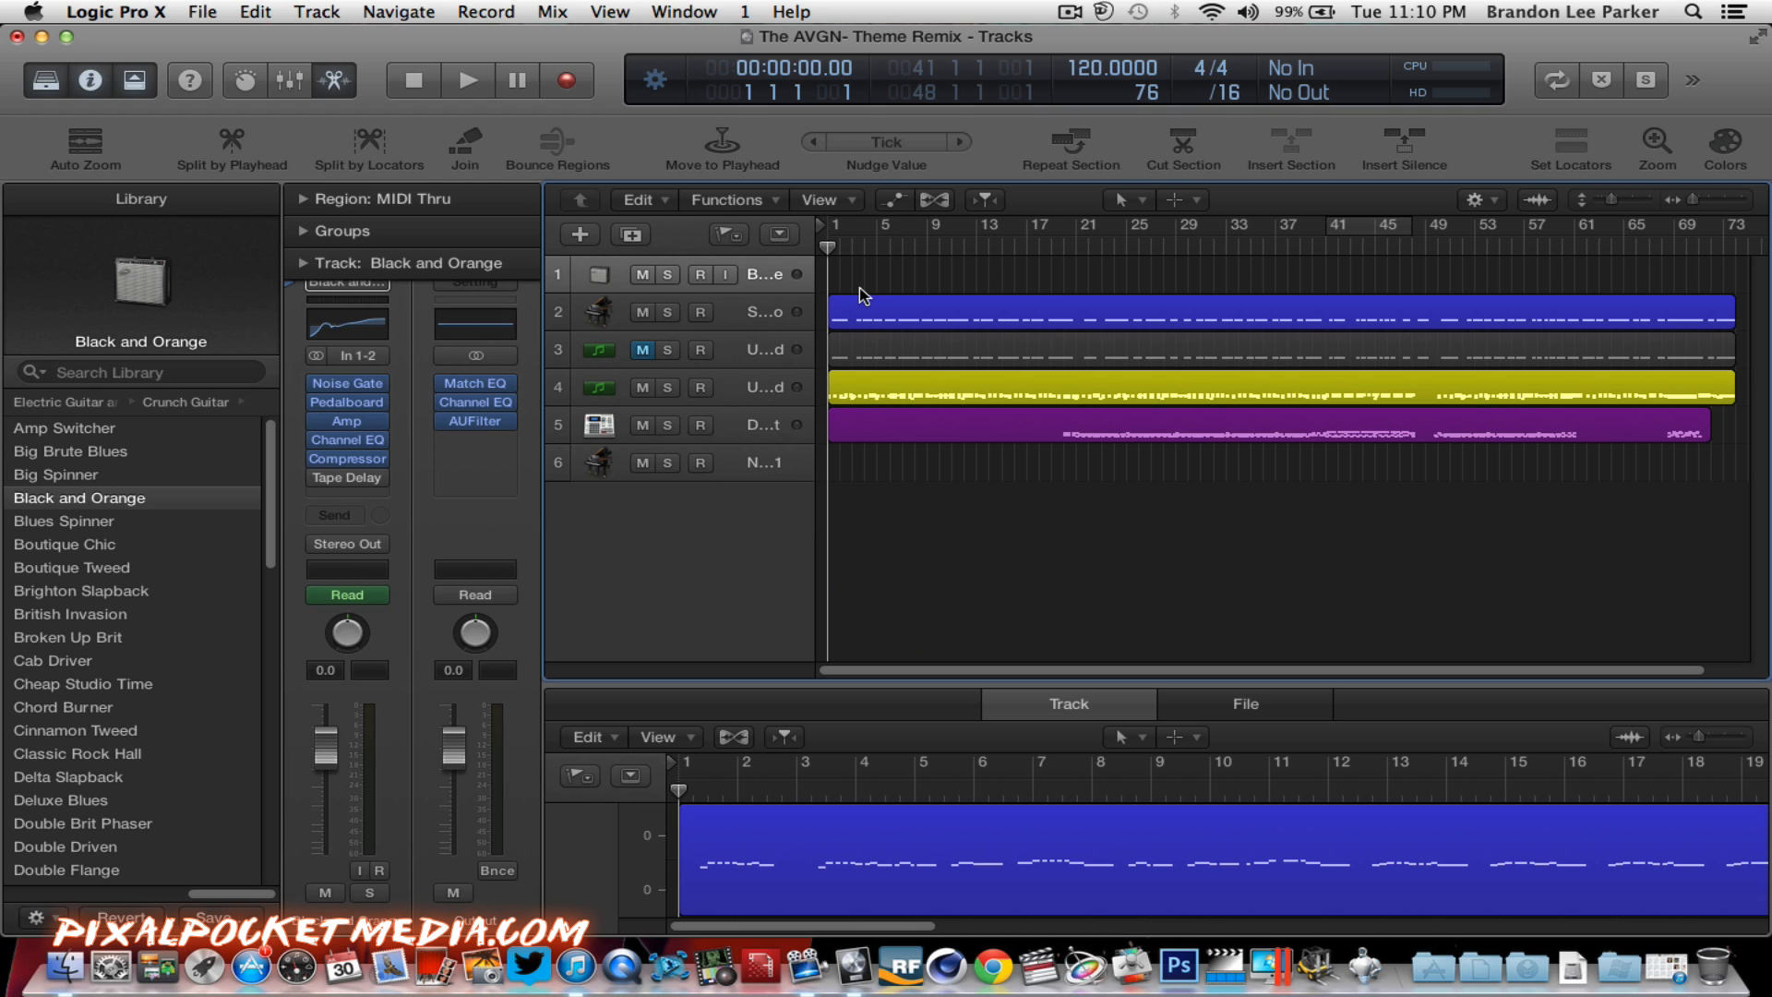
Step: Select the Steinway Grand Piano track, return to the Black and Orange track and briefly play the opening of the project
left_click(586, 312)
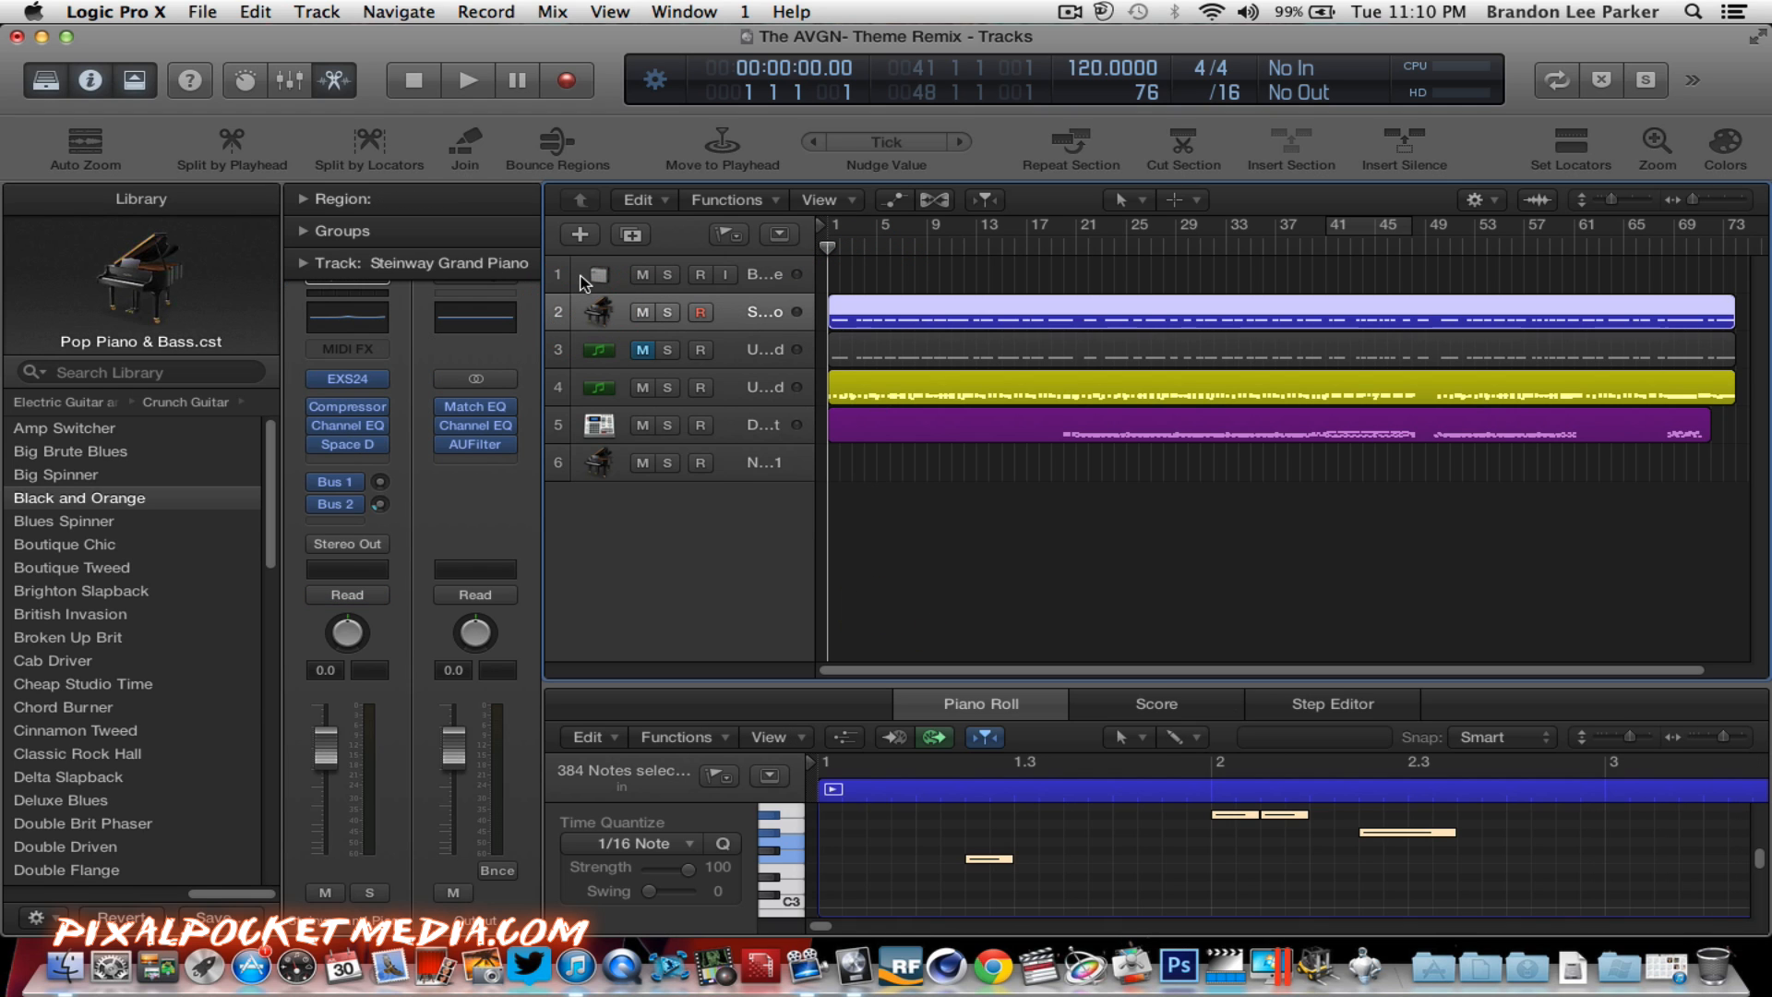
left_click(584, 275)
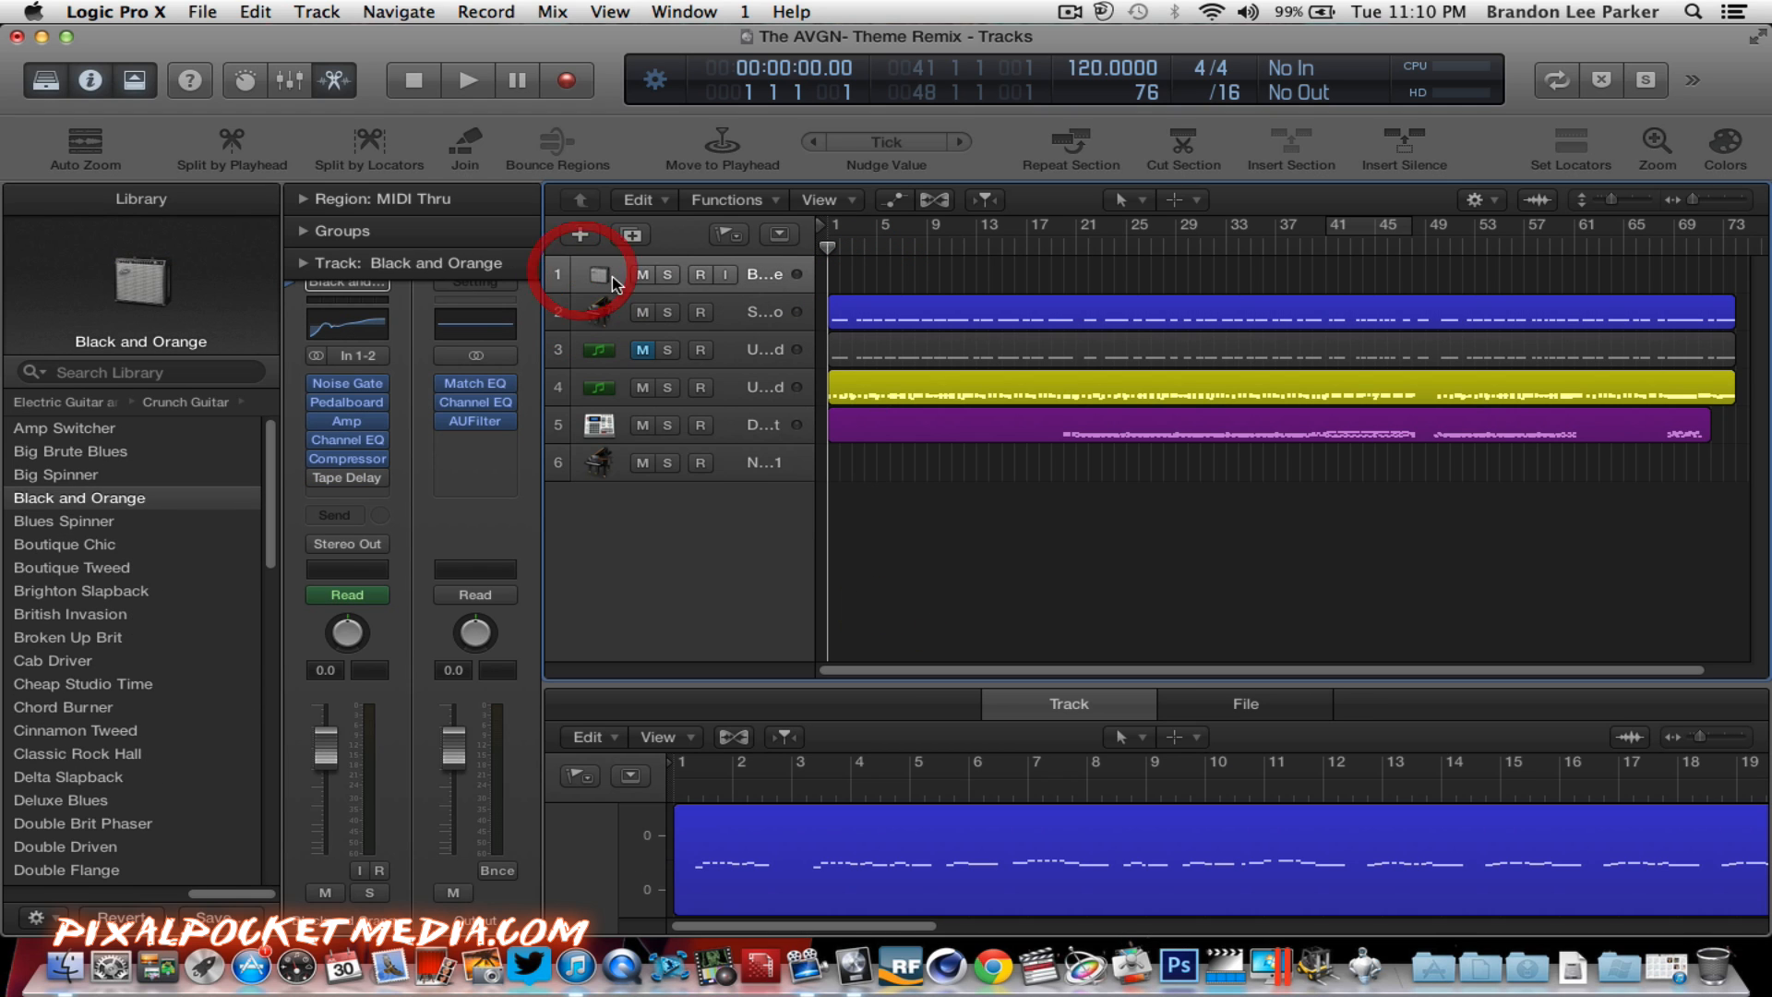
key("space")
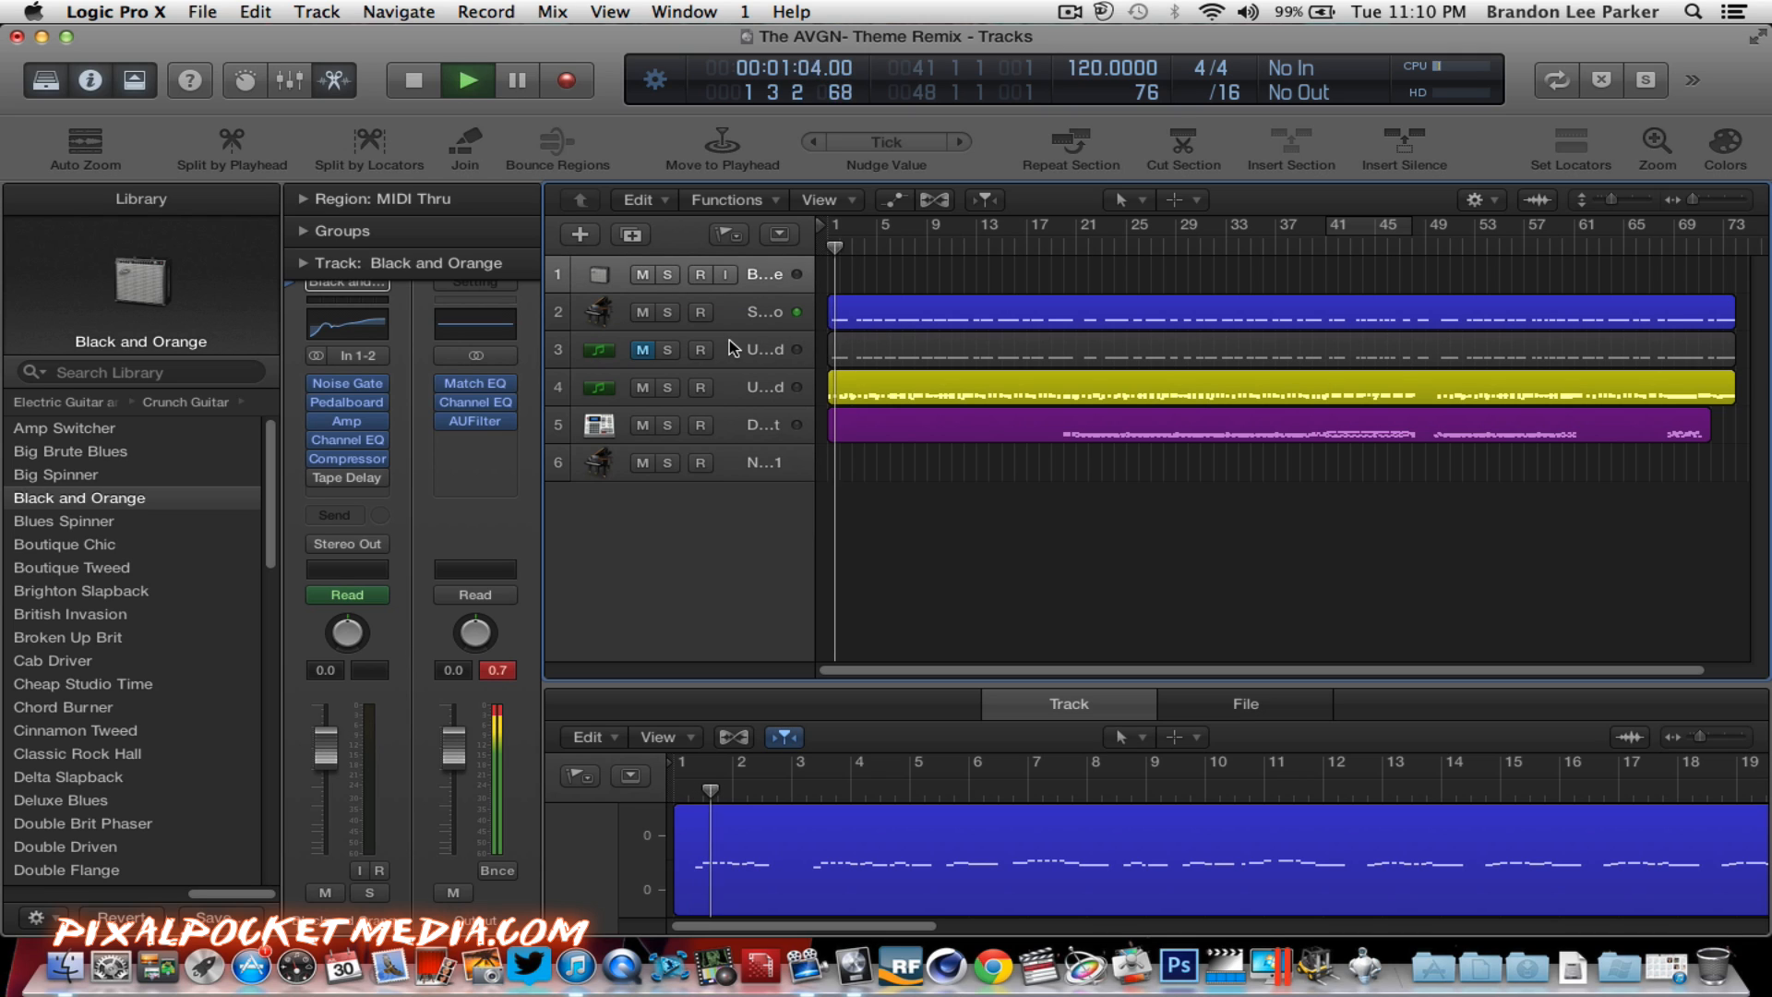
key("space")
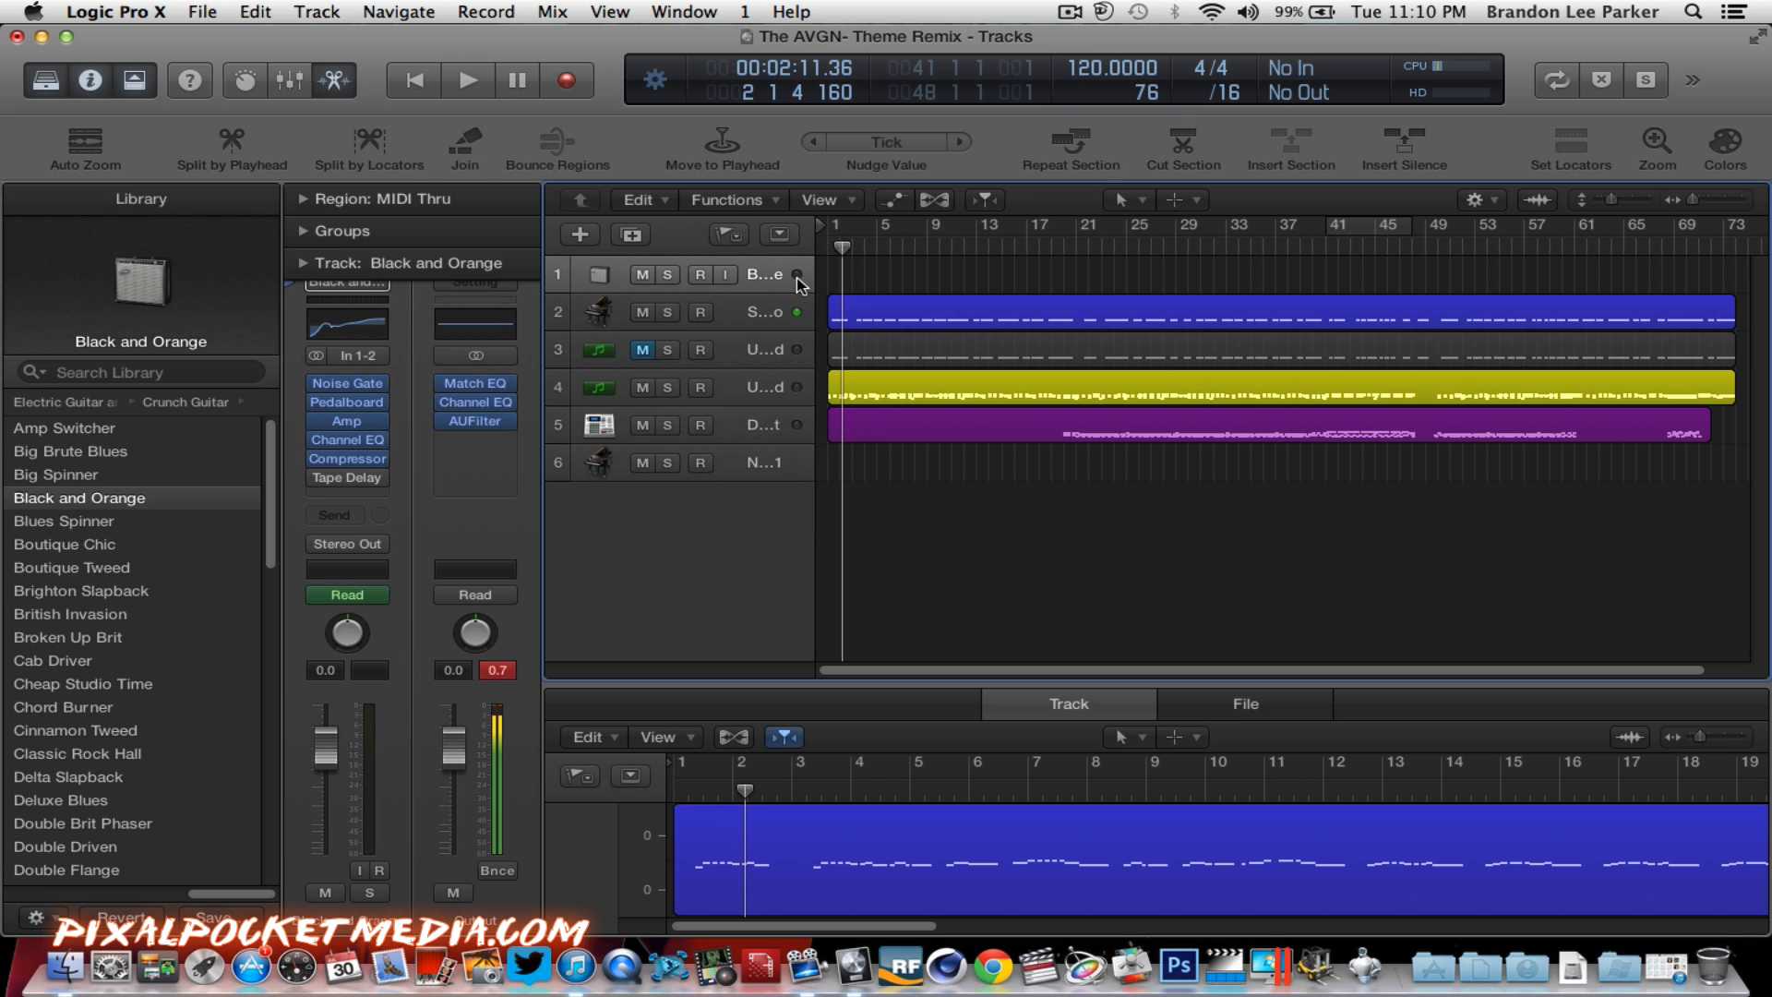
left_click(799, 276)
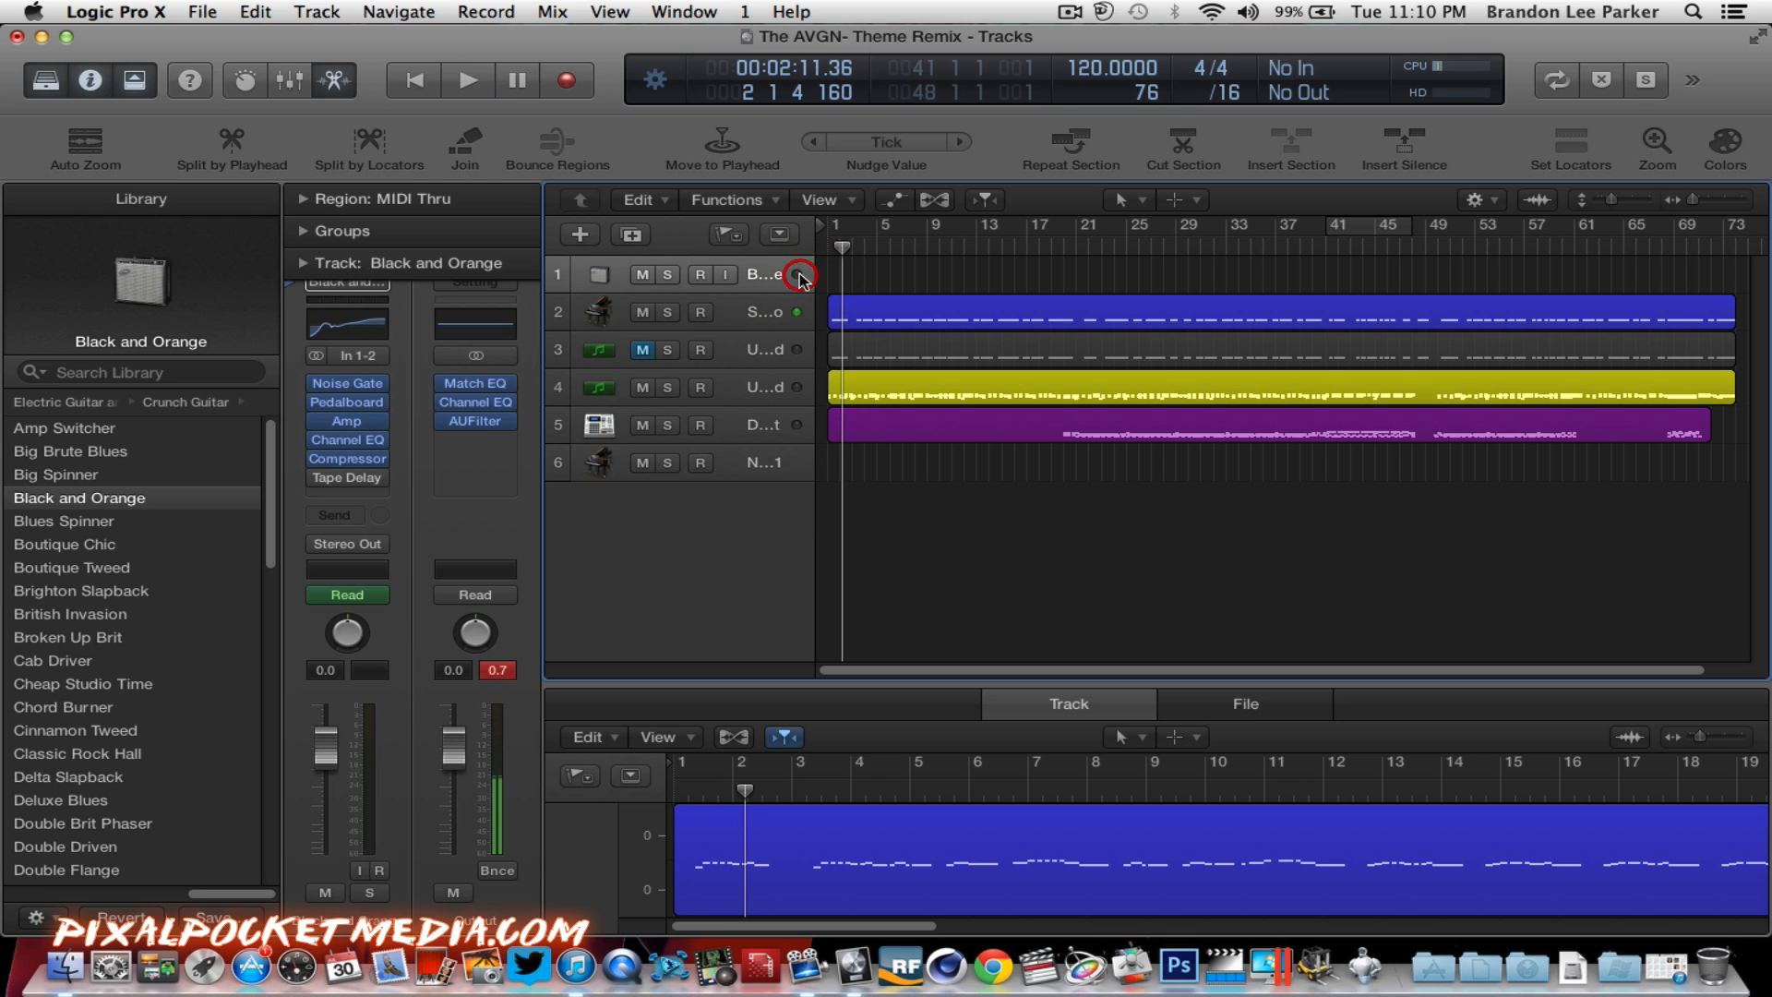
right_click(577, 275)
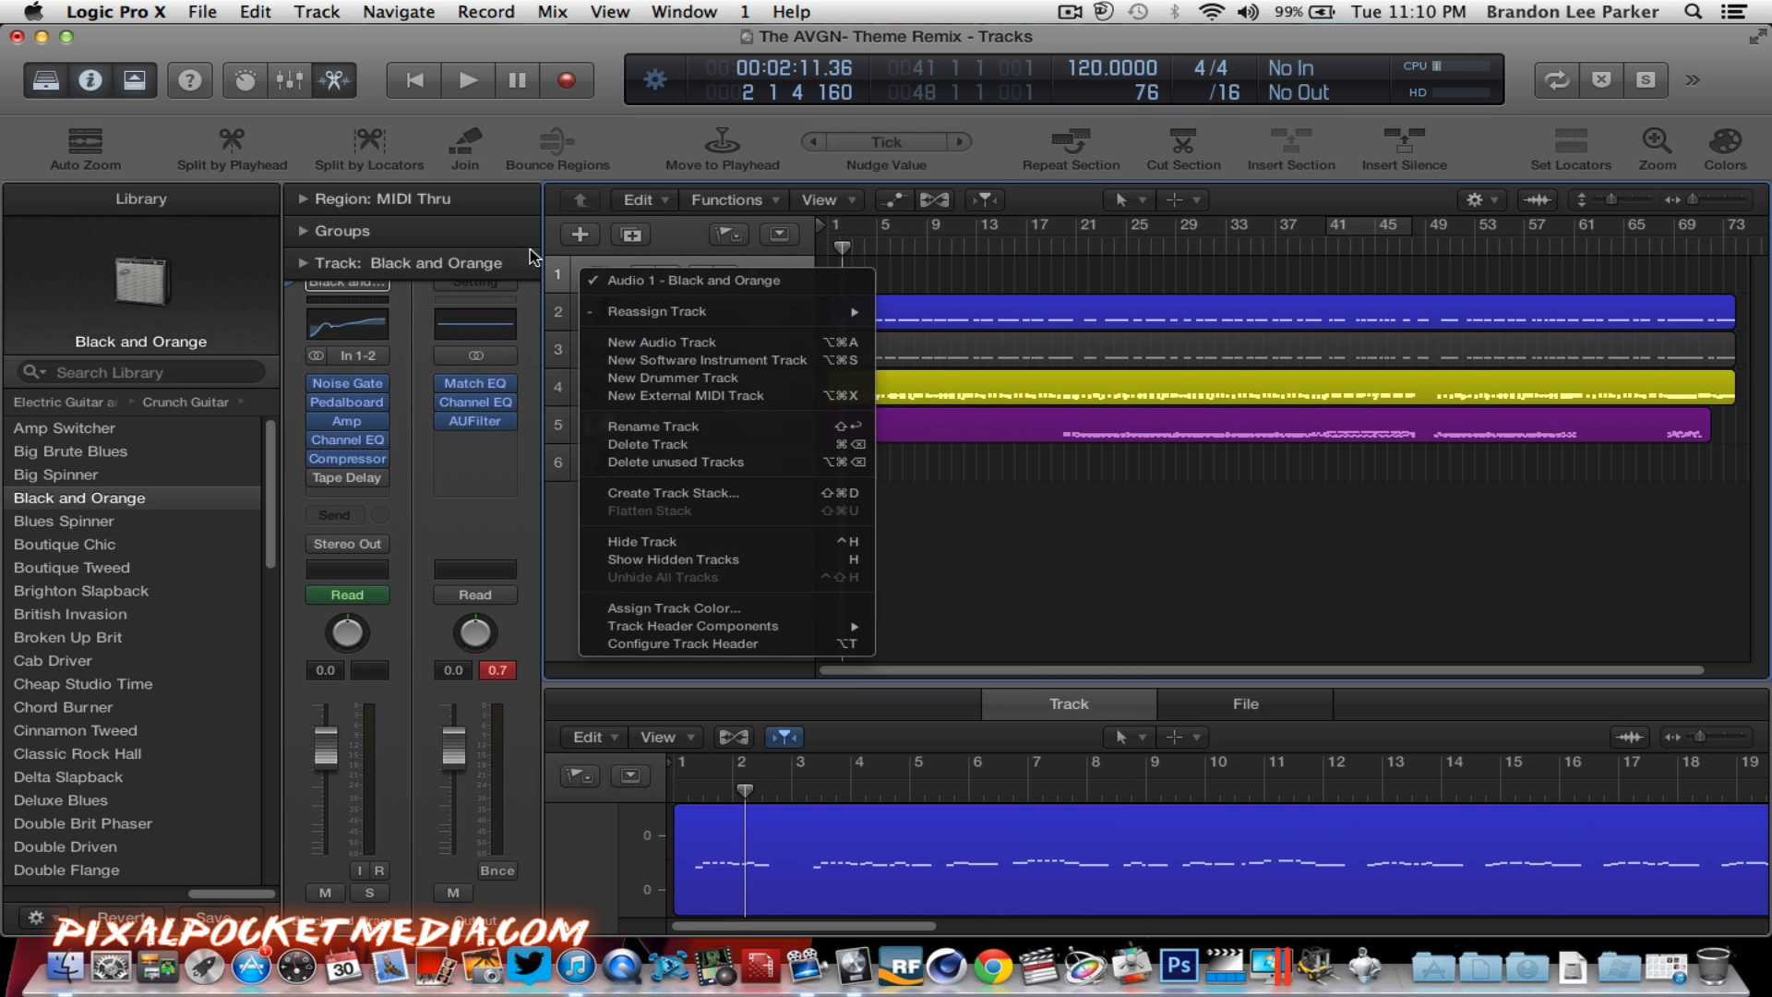
left_click(558, 275)
left_click(557, 275)
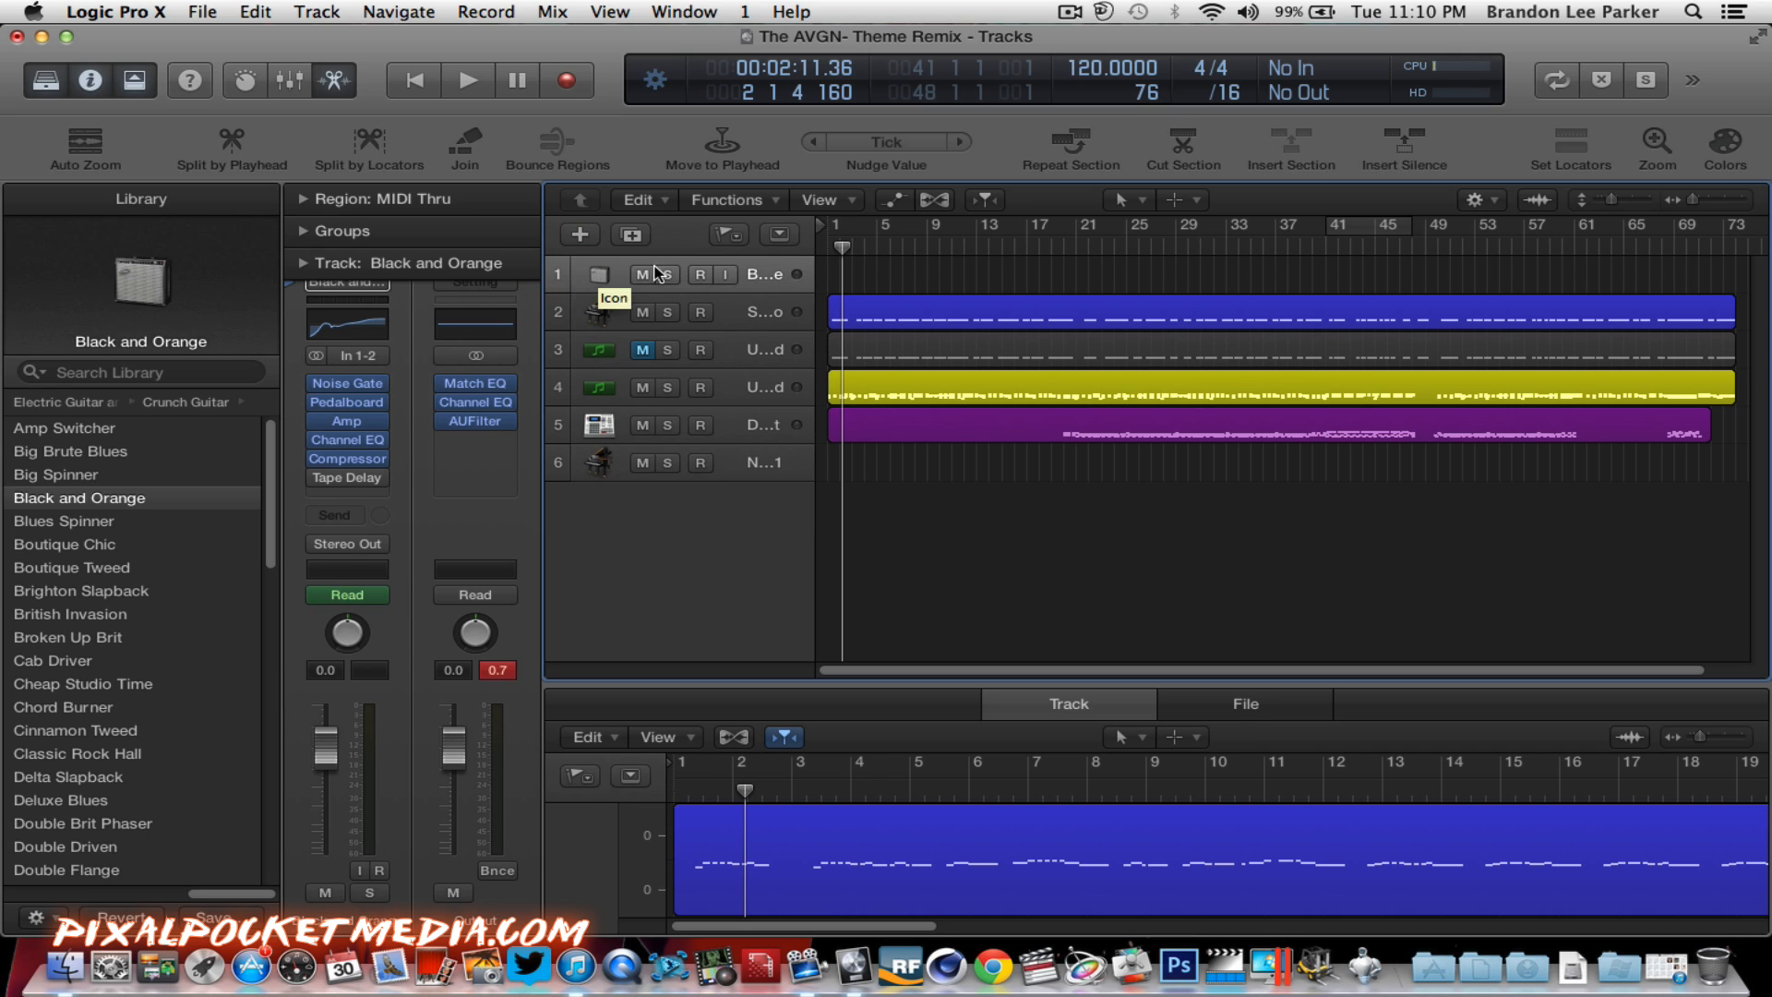
Step: Move the playhead to the project start and play the opening bars, twice in a row
left_click(826, 247)
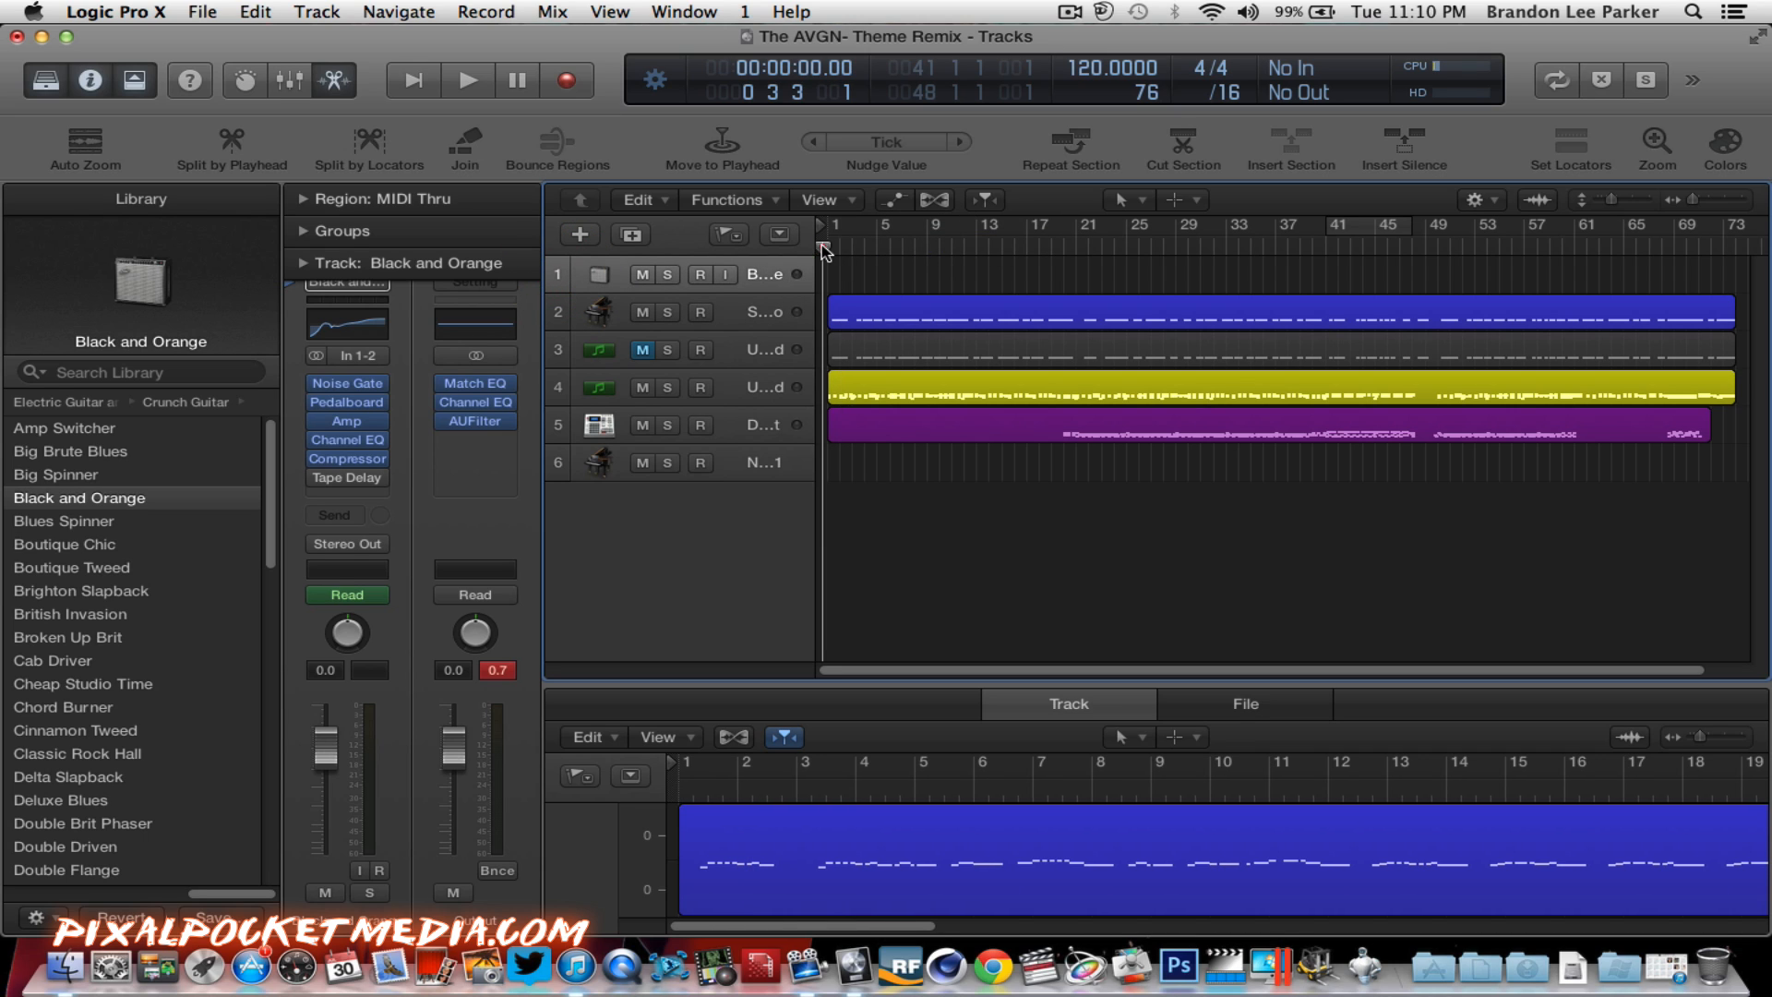
key("space")
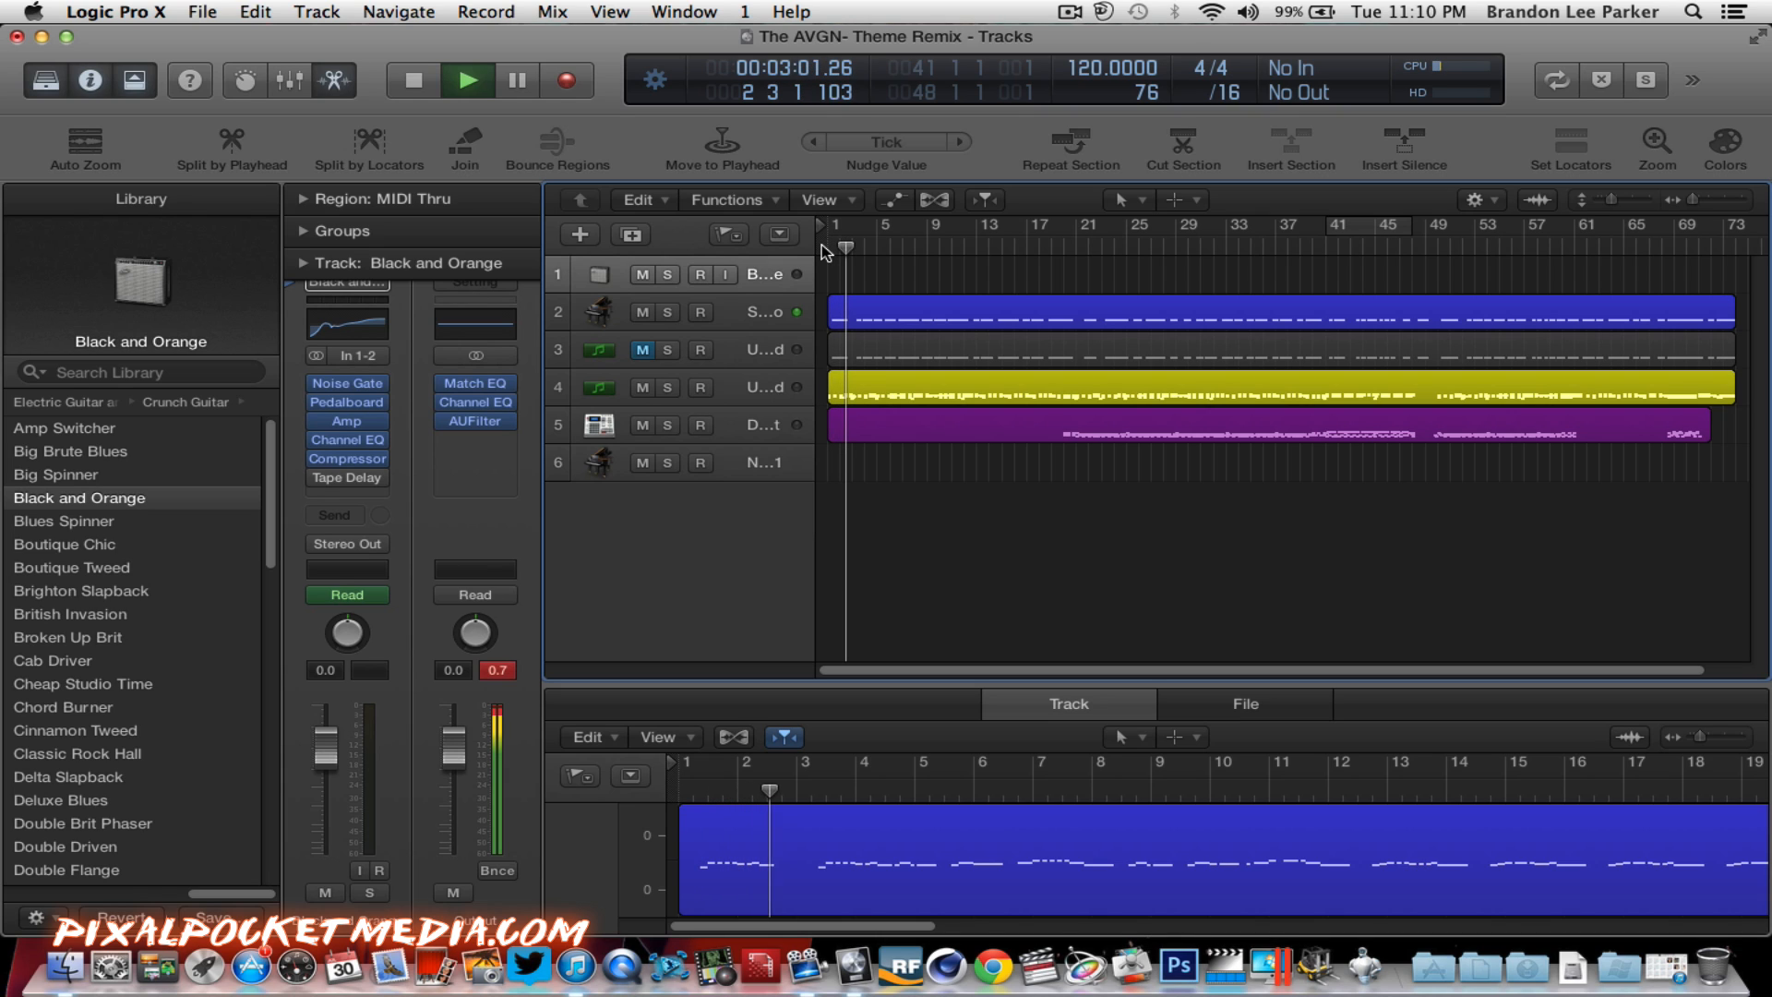
key("space")
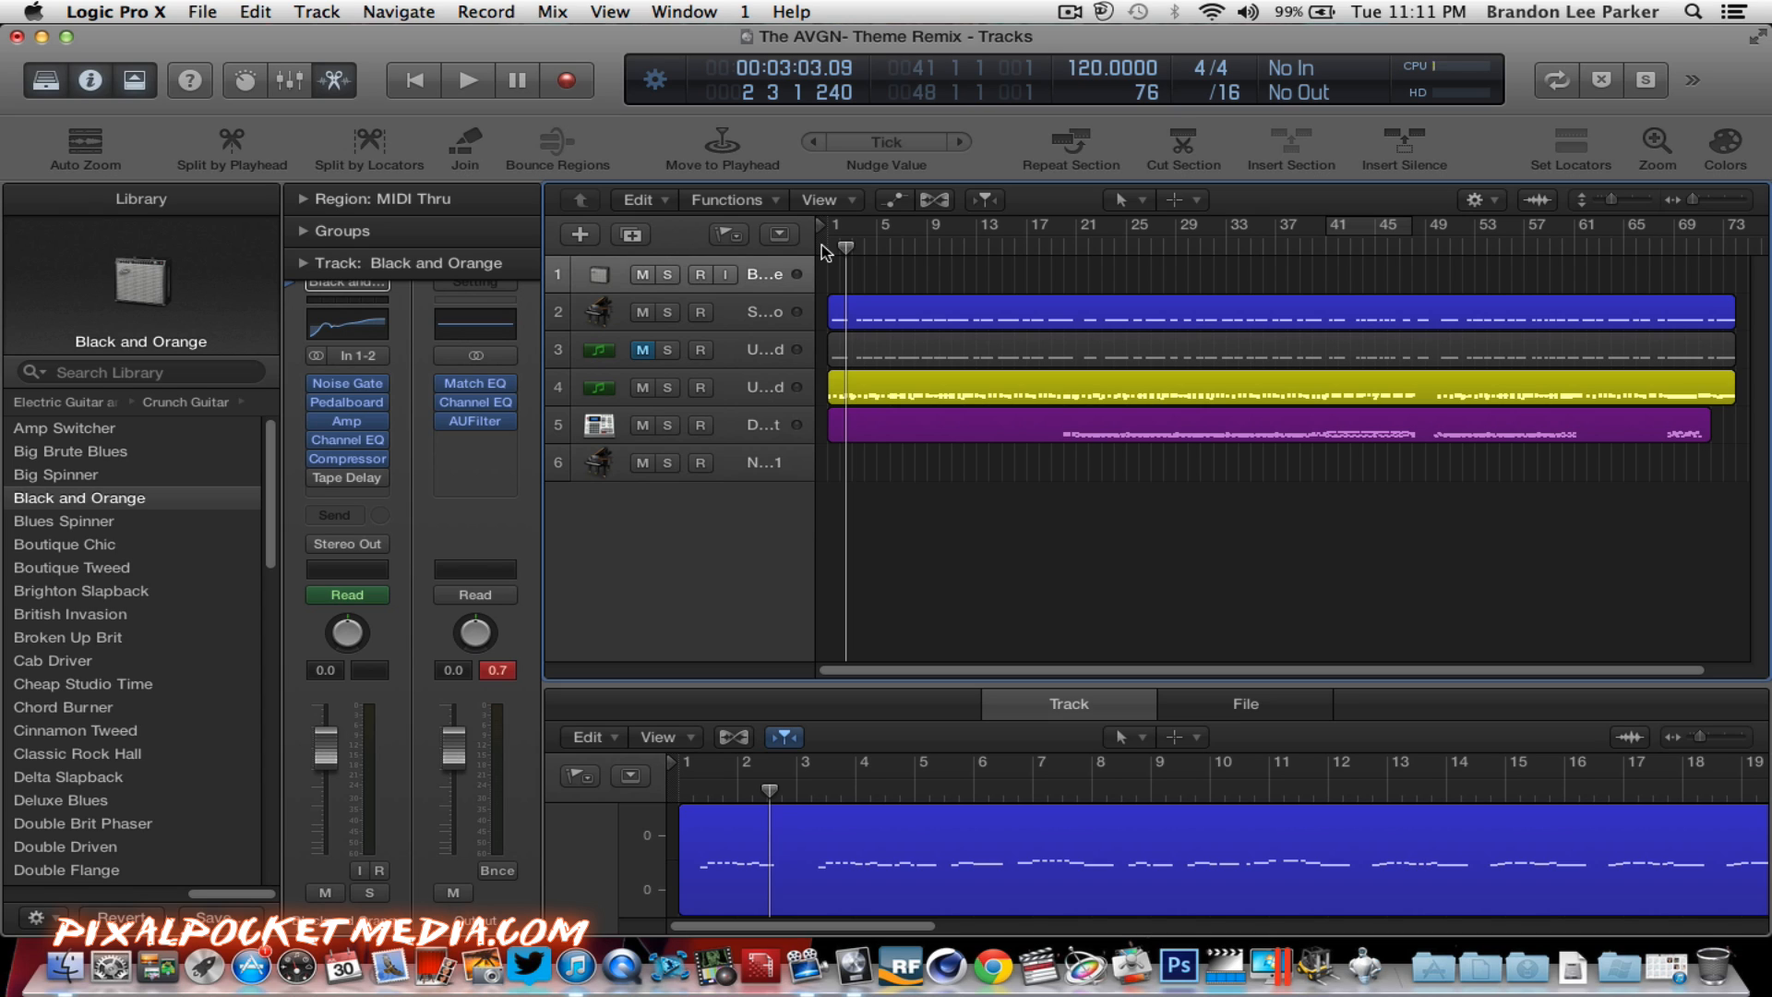
left_click(826, 252)
key("space")
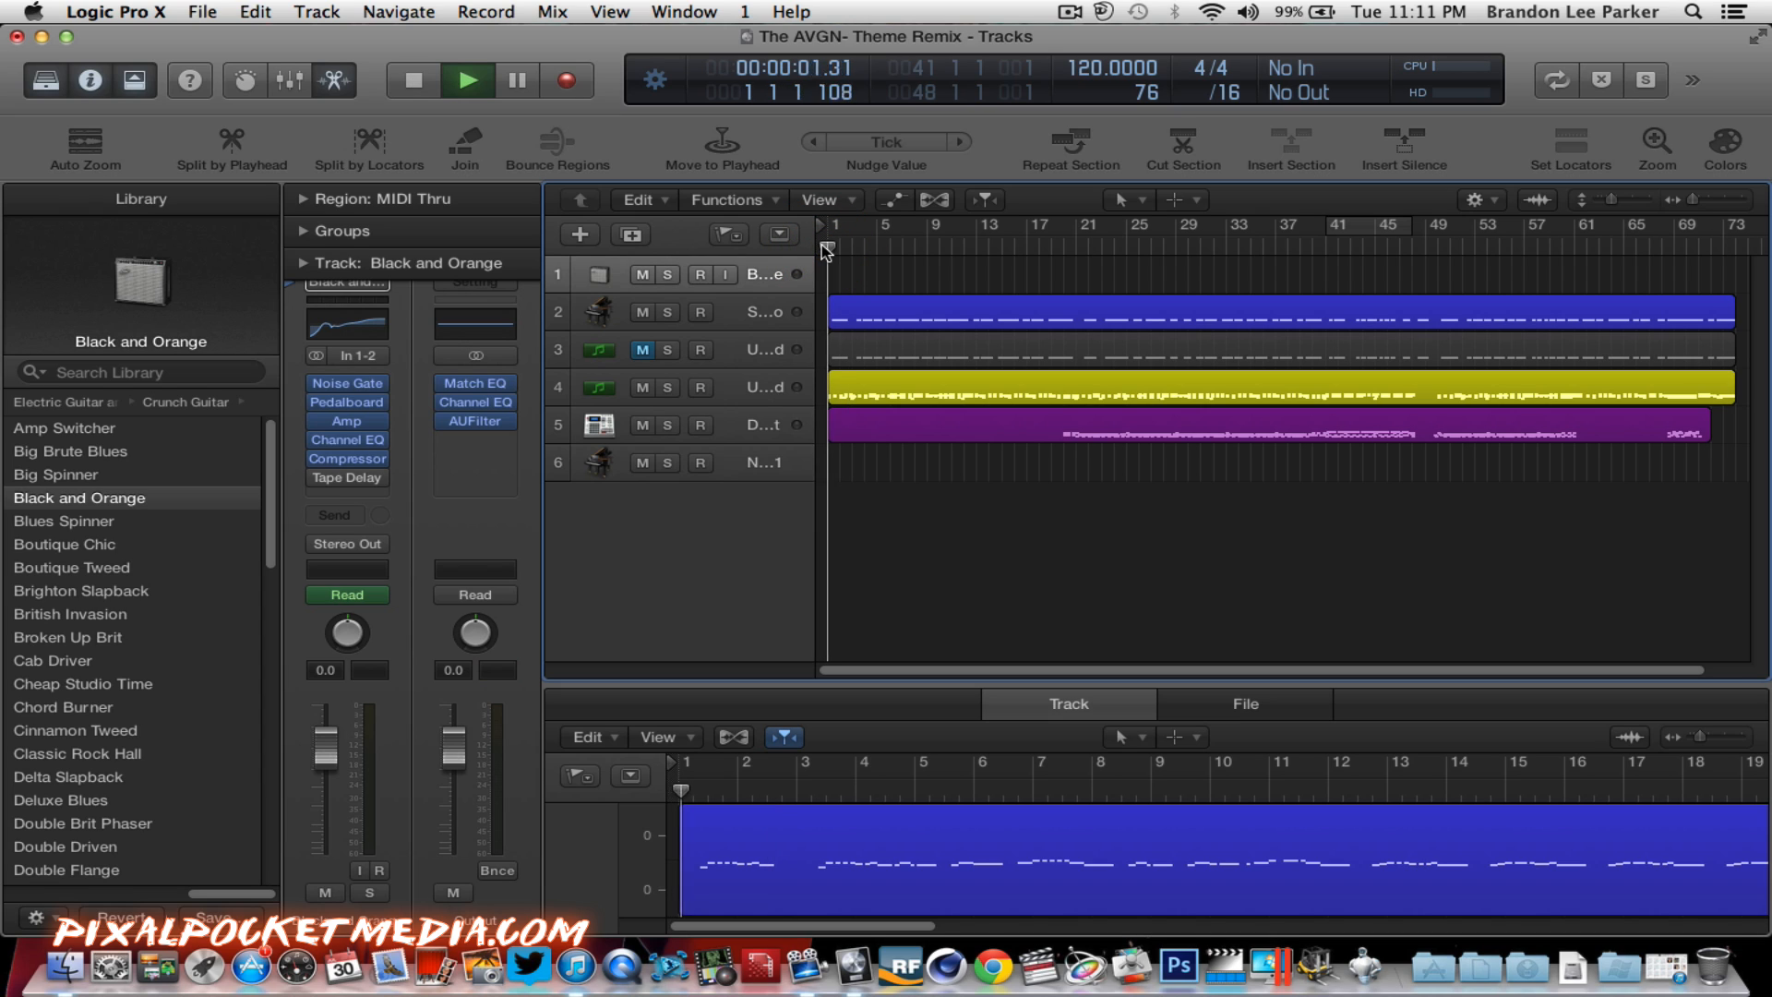
key("space")
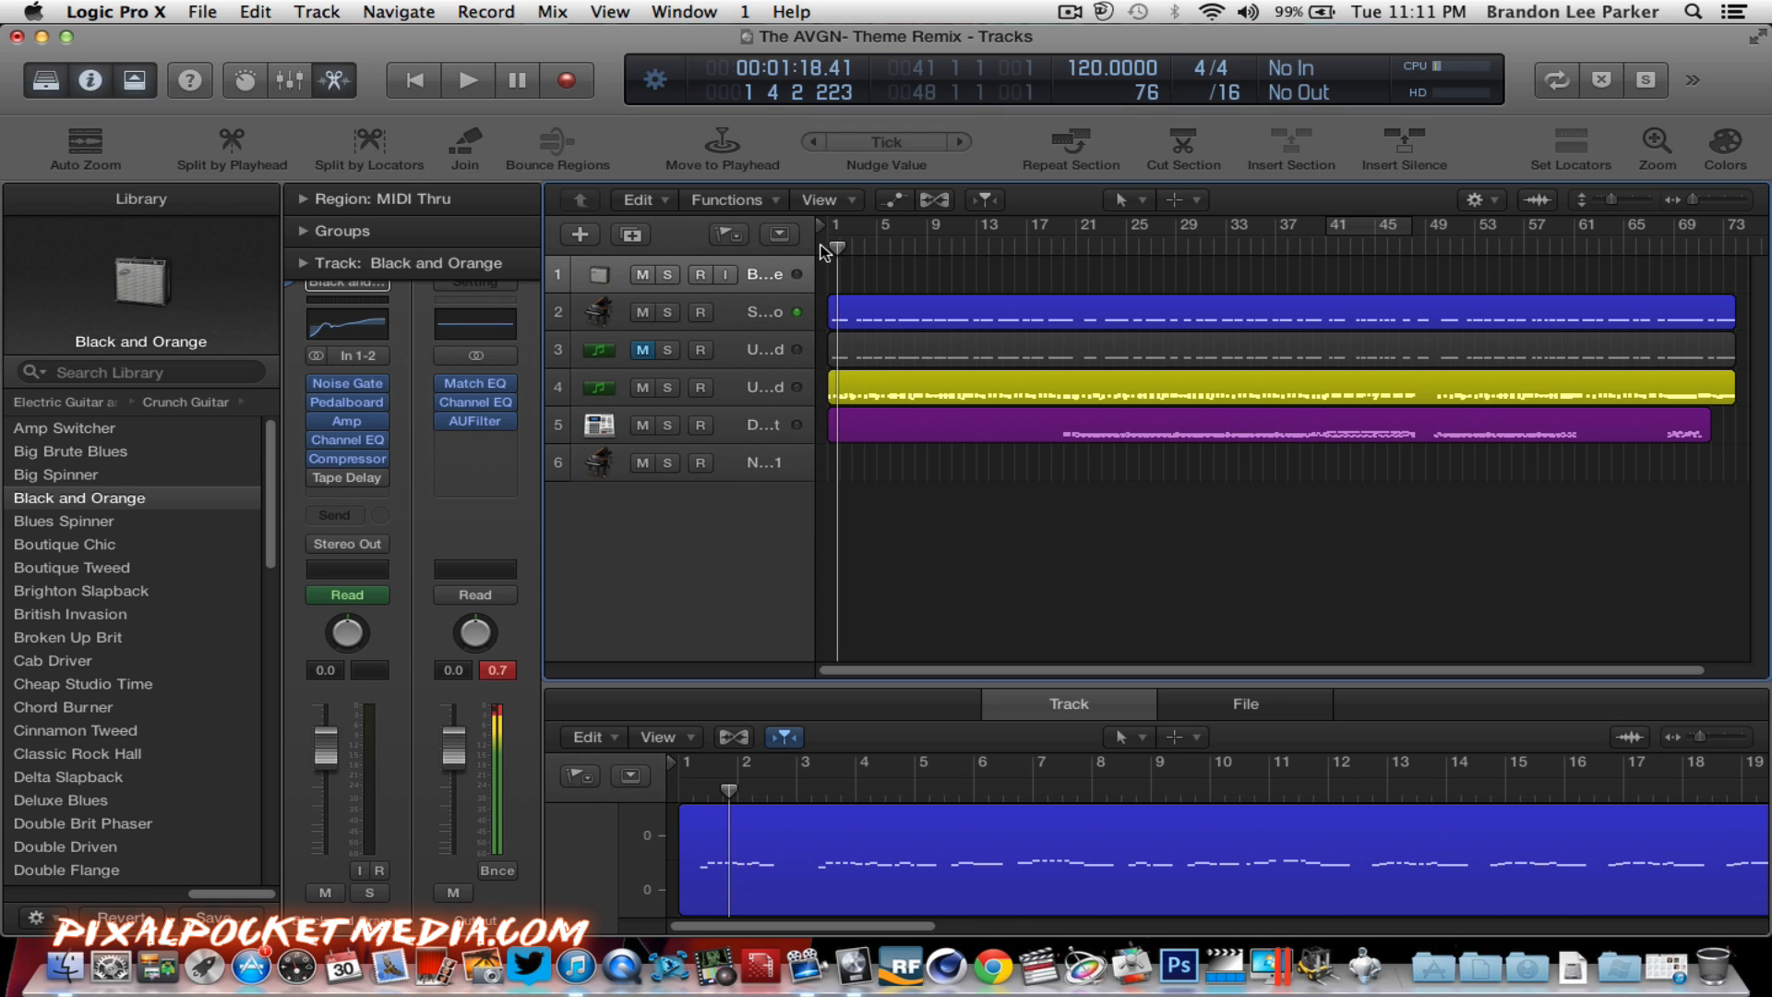
Step: Select the Black and Orange audio track above the piano track and delete it
left_click(604, 312)
left_click(618, 275)
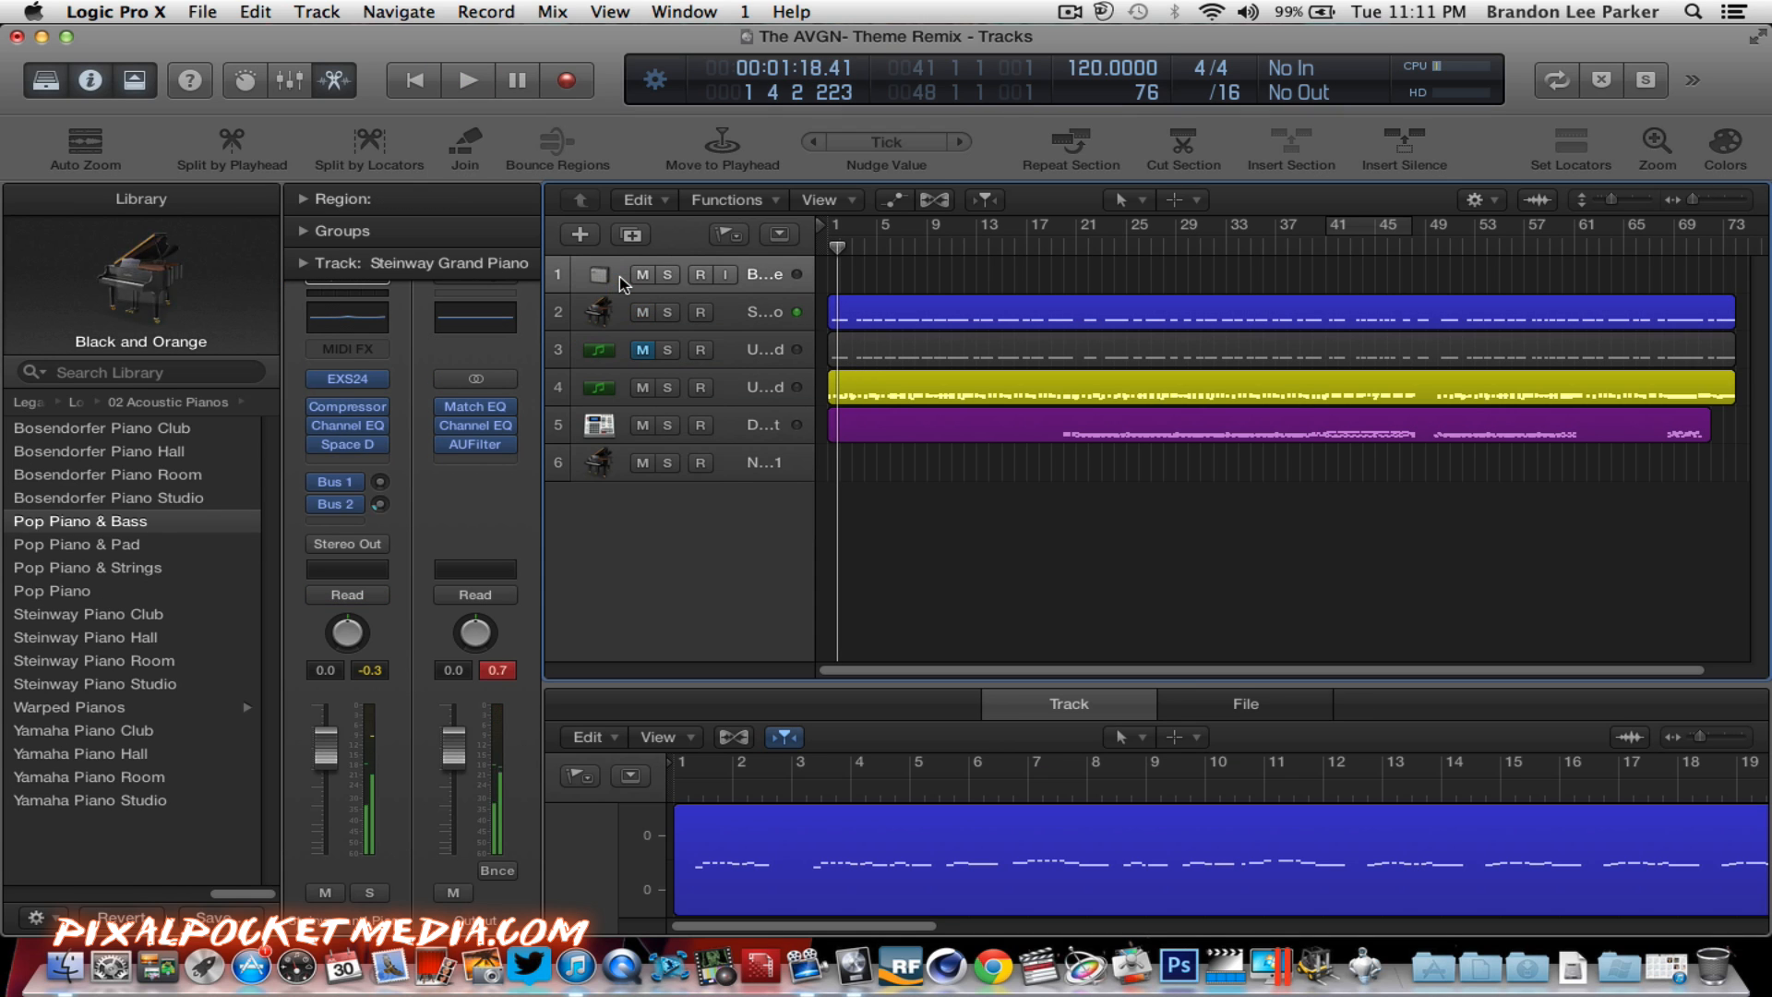
left_click(703, 845)
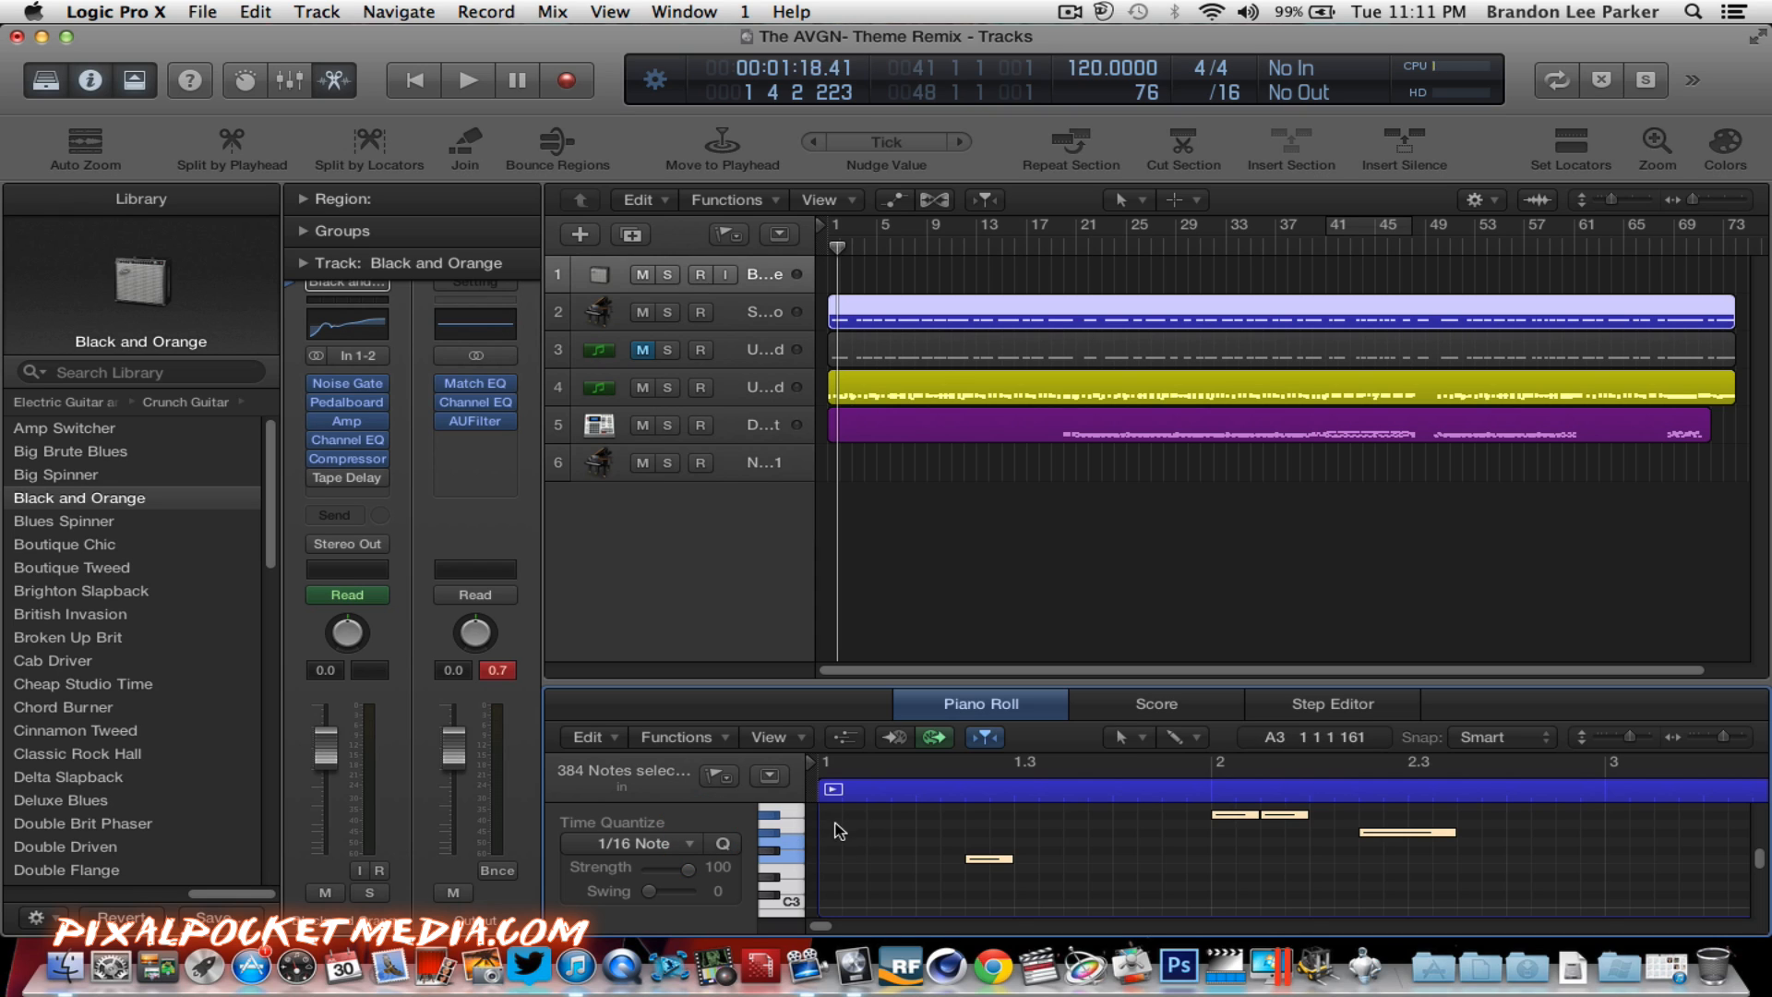
left_click(611, 271)
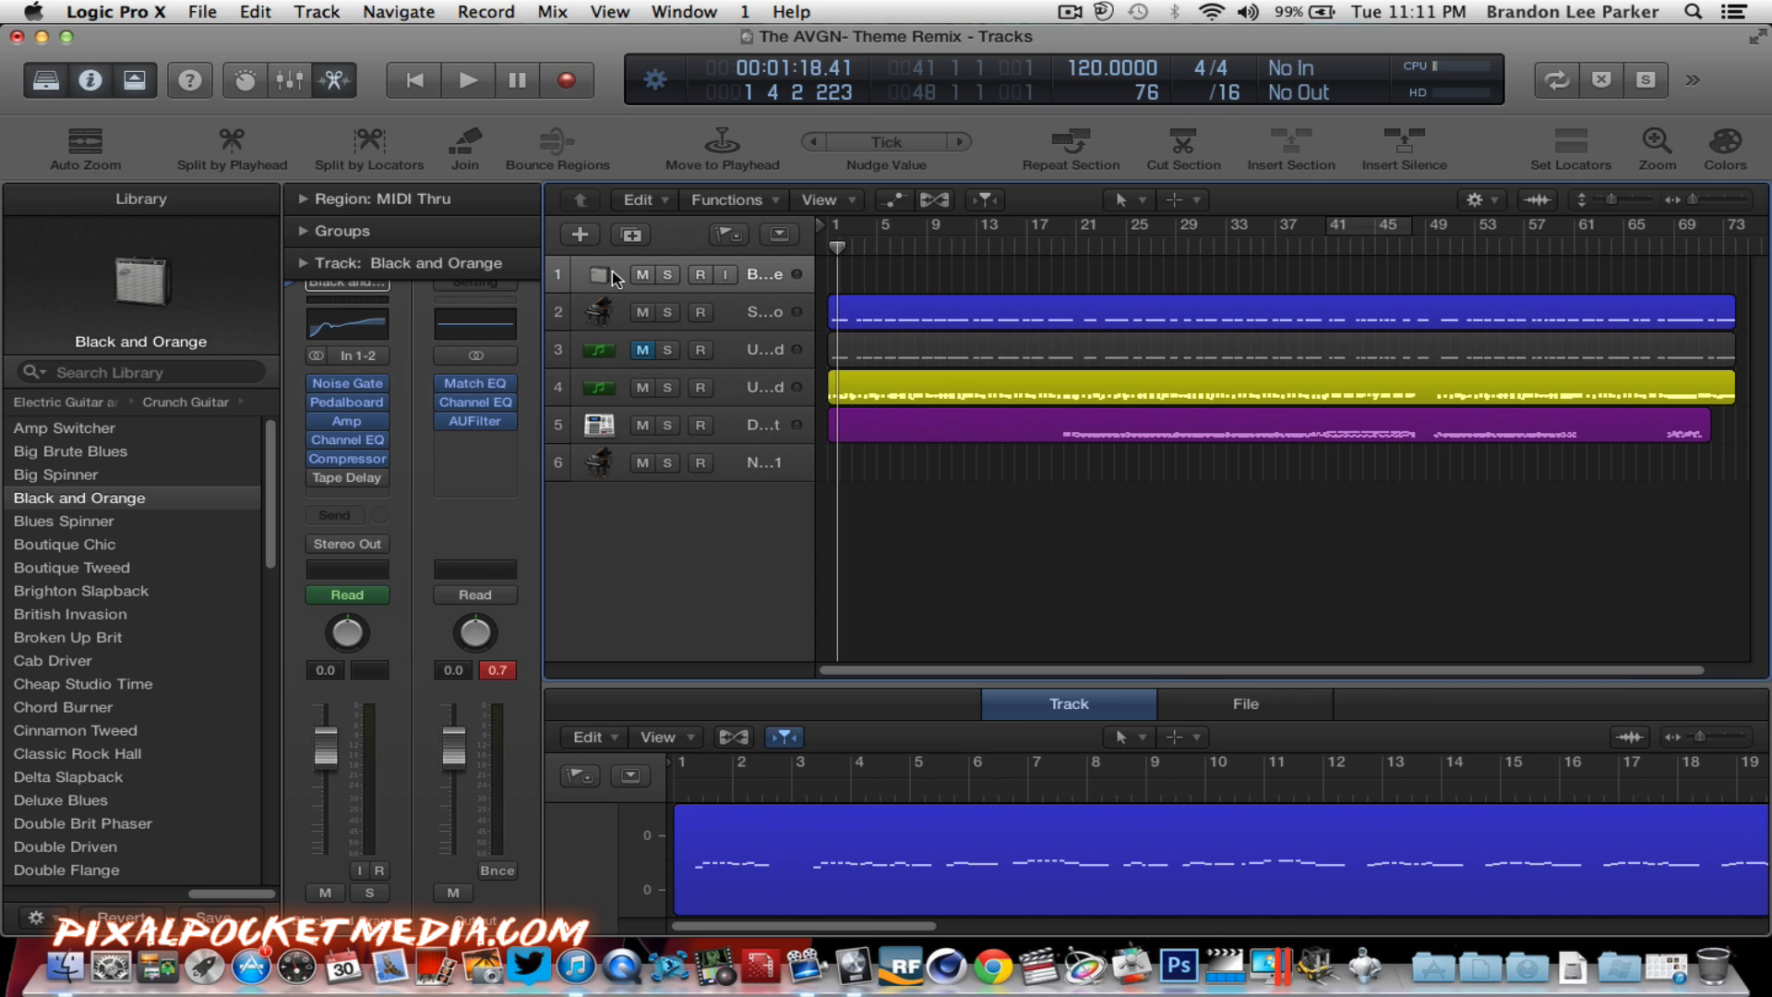
key("super+BackSpace")
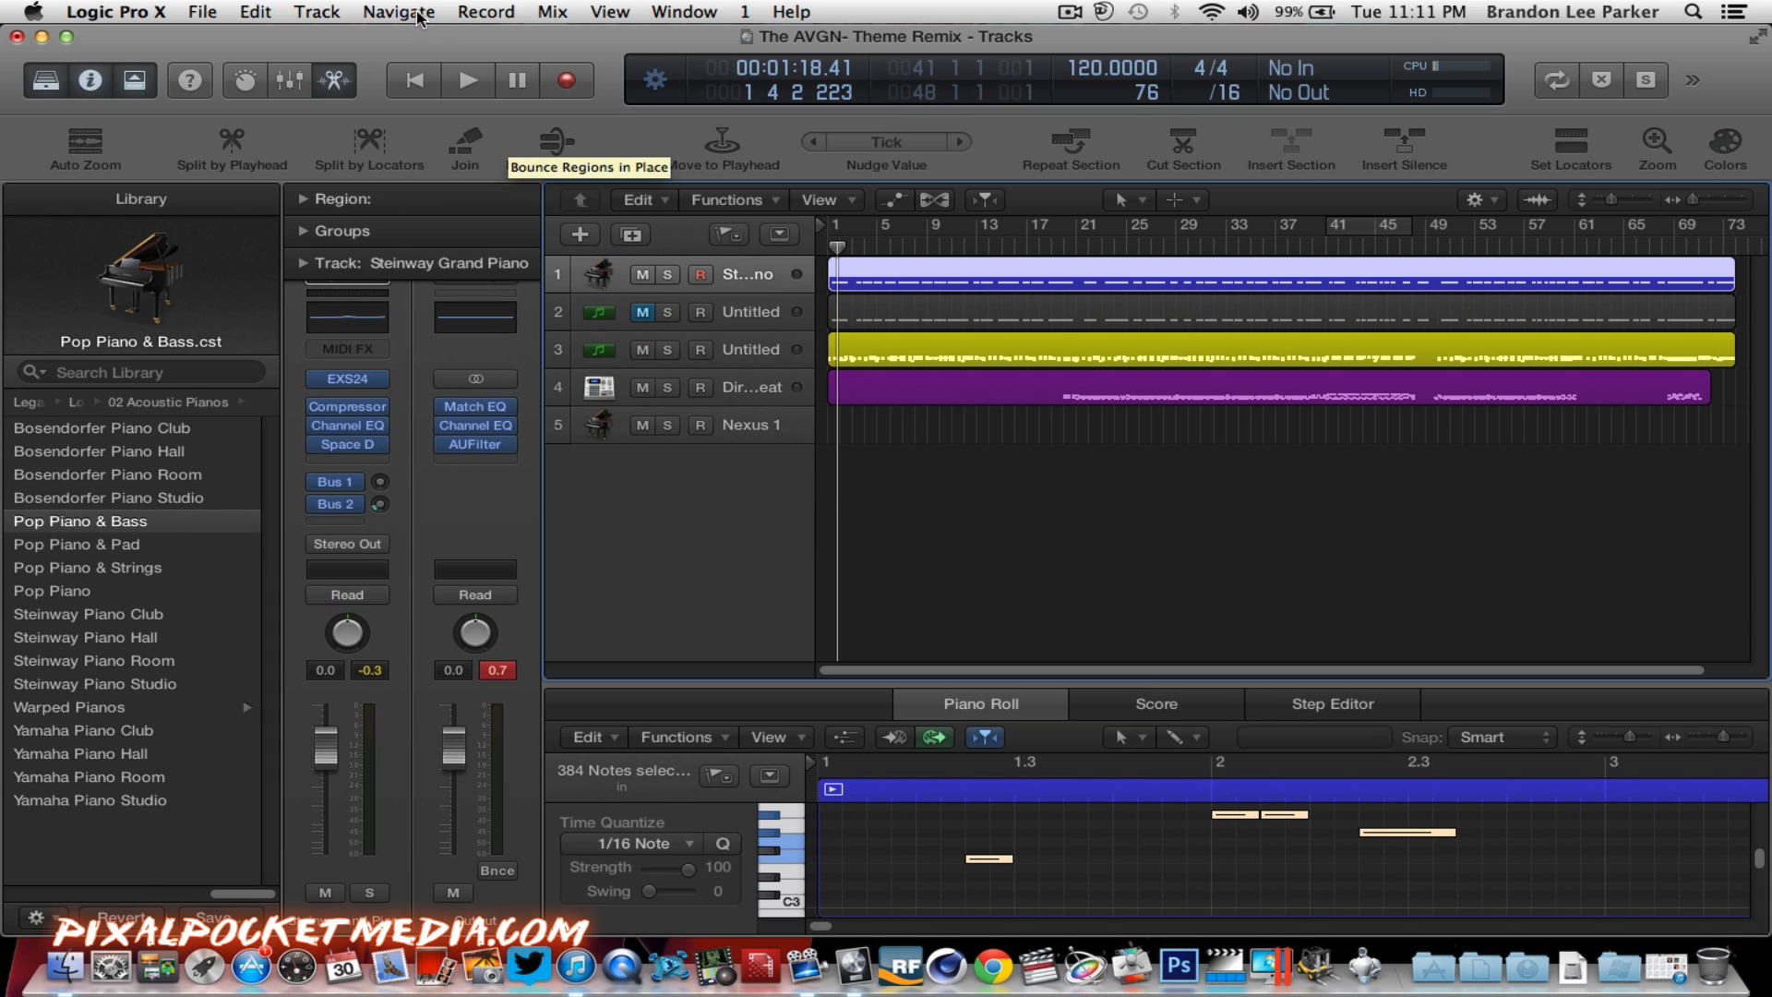
Step: Add a new audio track and move it above the Steinway Grand Piano track
left_click(334, 12)
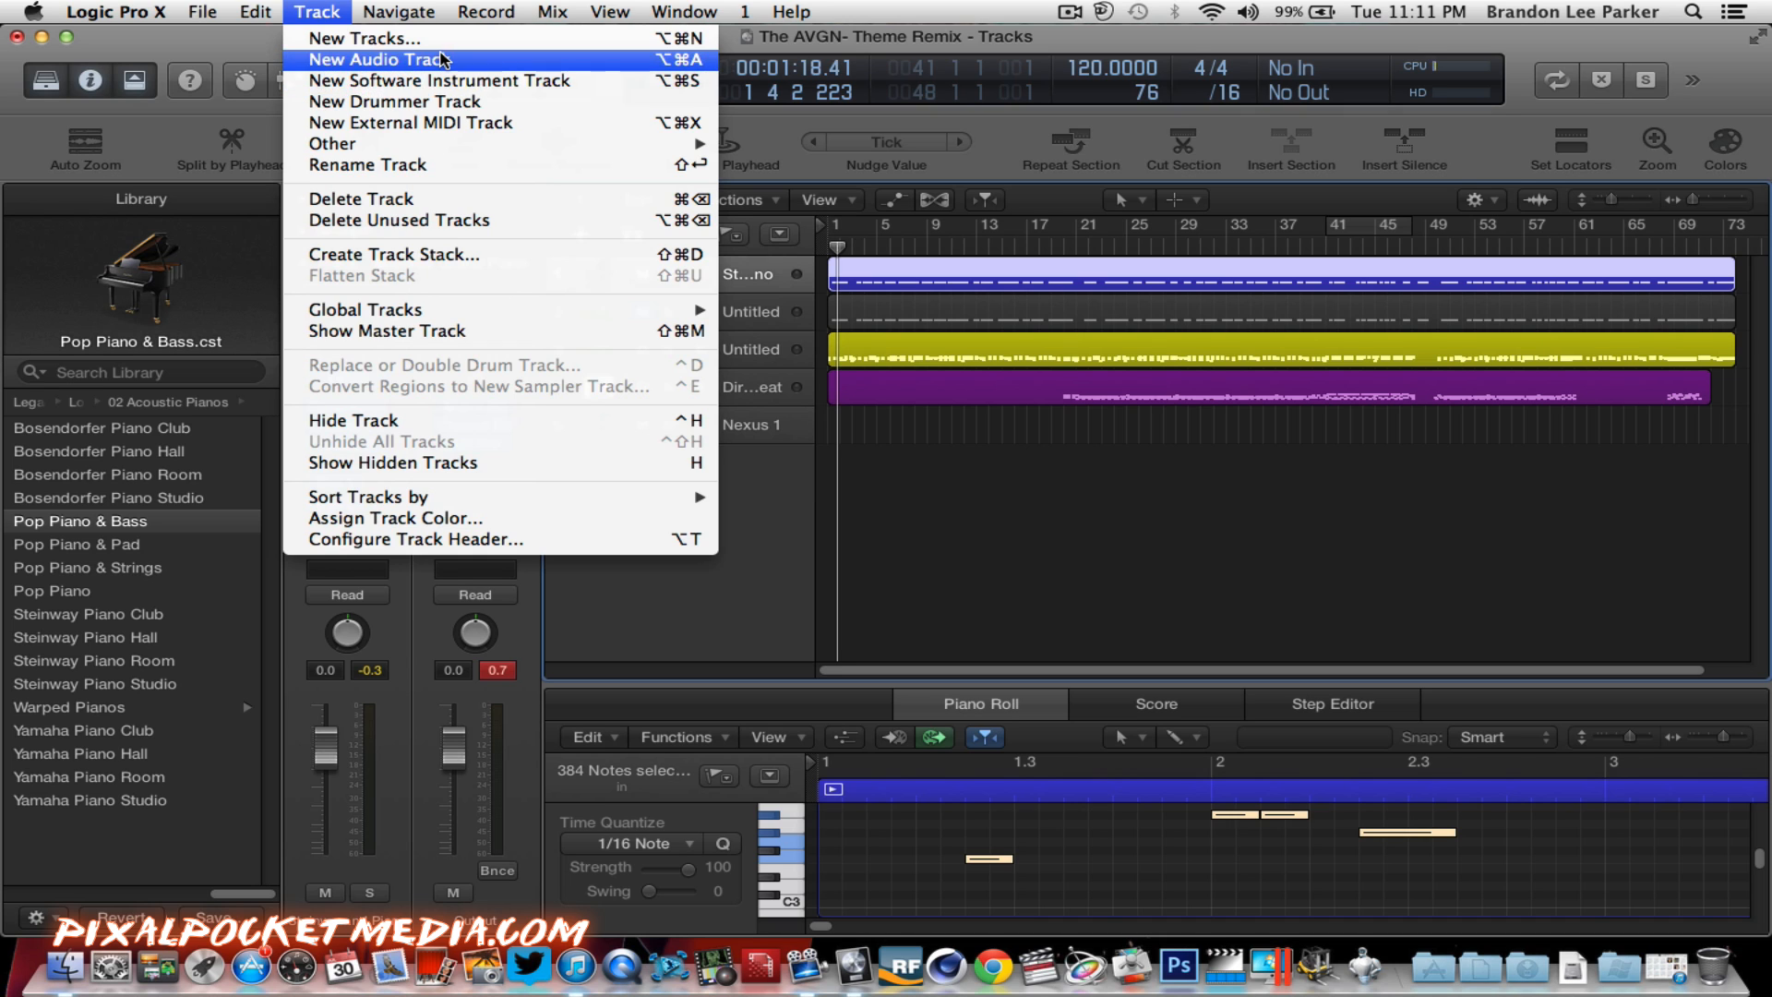
left_click(427, 59)
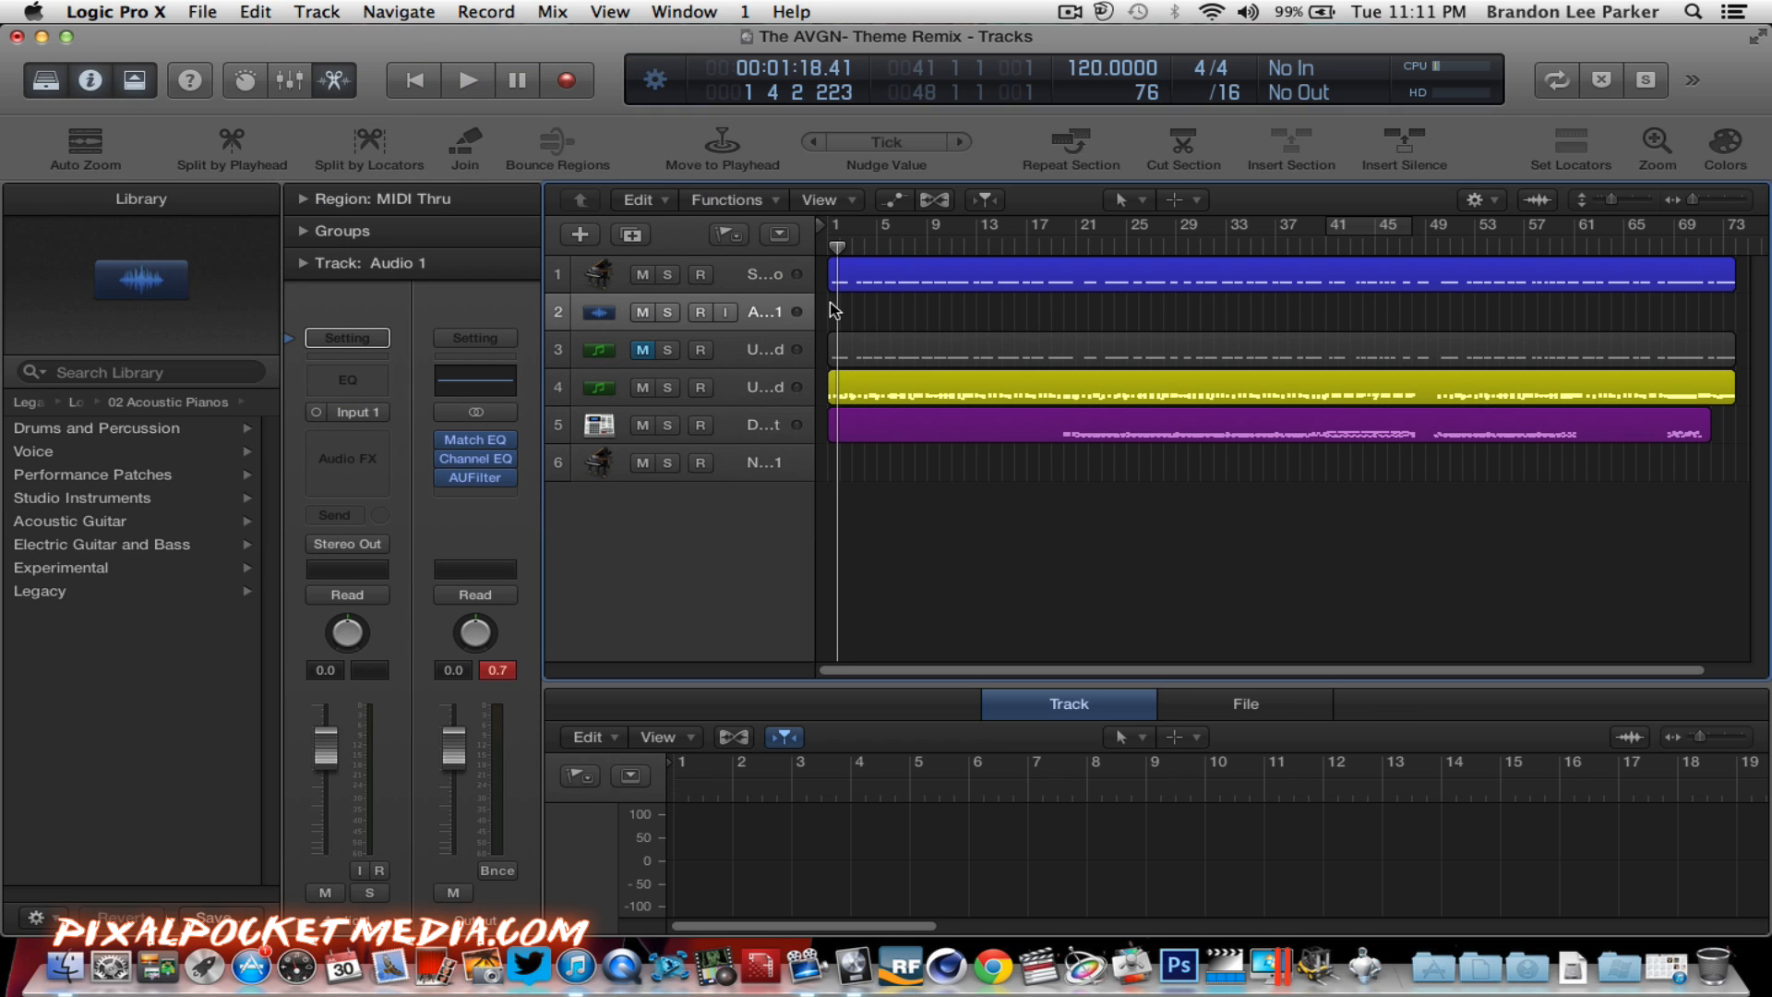
left_click_drag(611, 307, 596, 267)
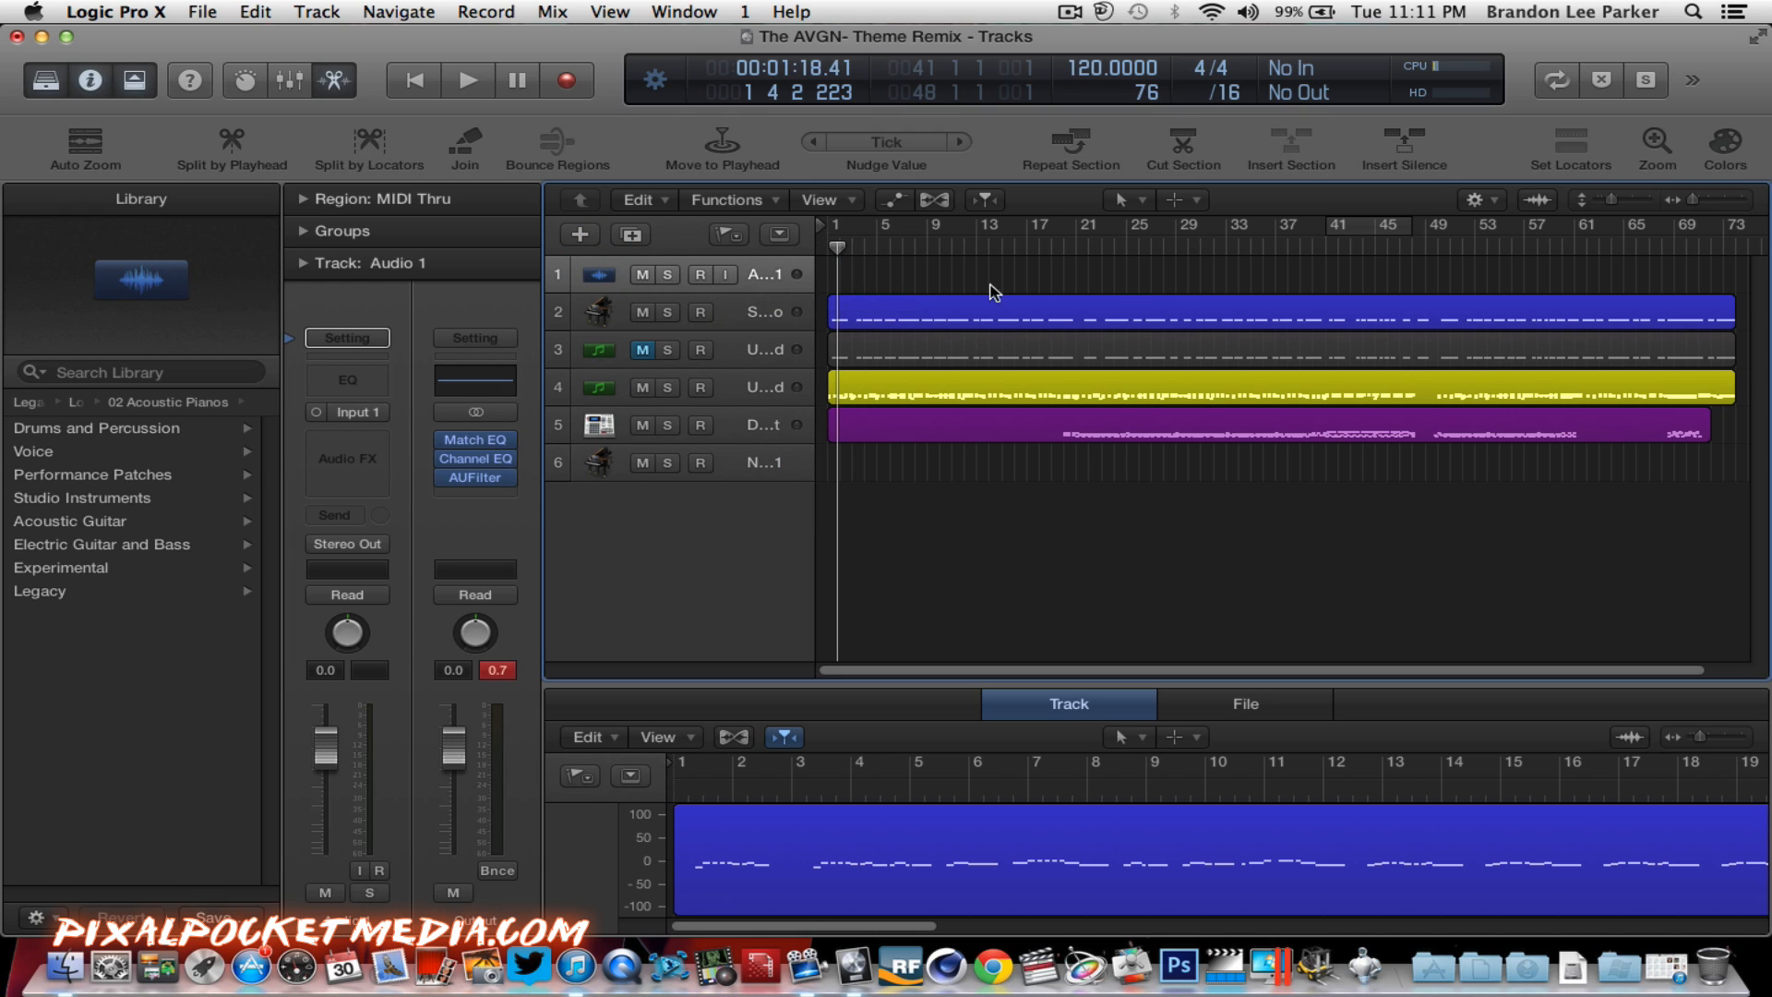
Step: Return the playhead to bar 1 and load the Acoustic Guitar patch Thin Strum on the new audio track
left_click(821, 245)
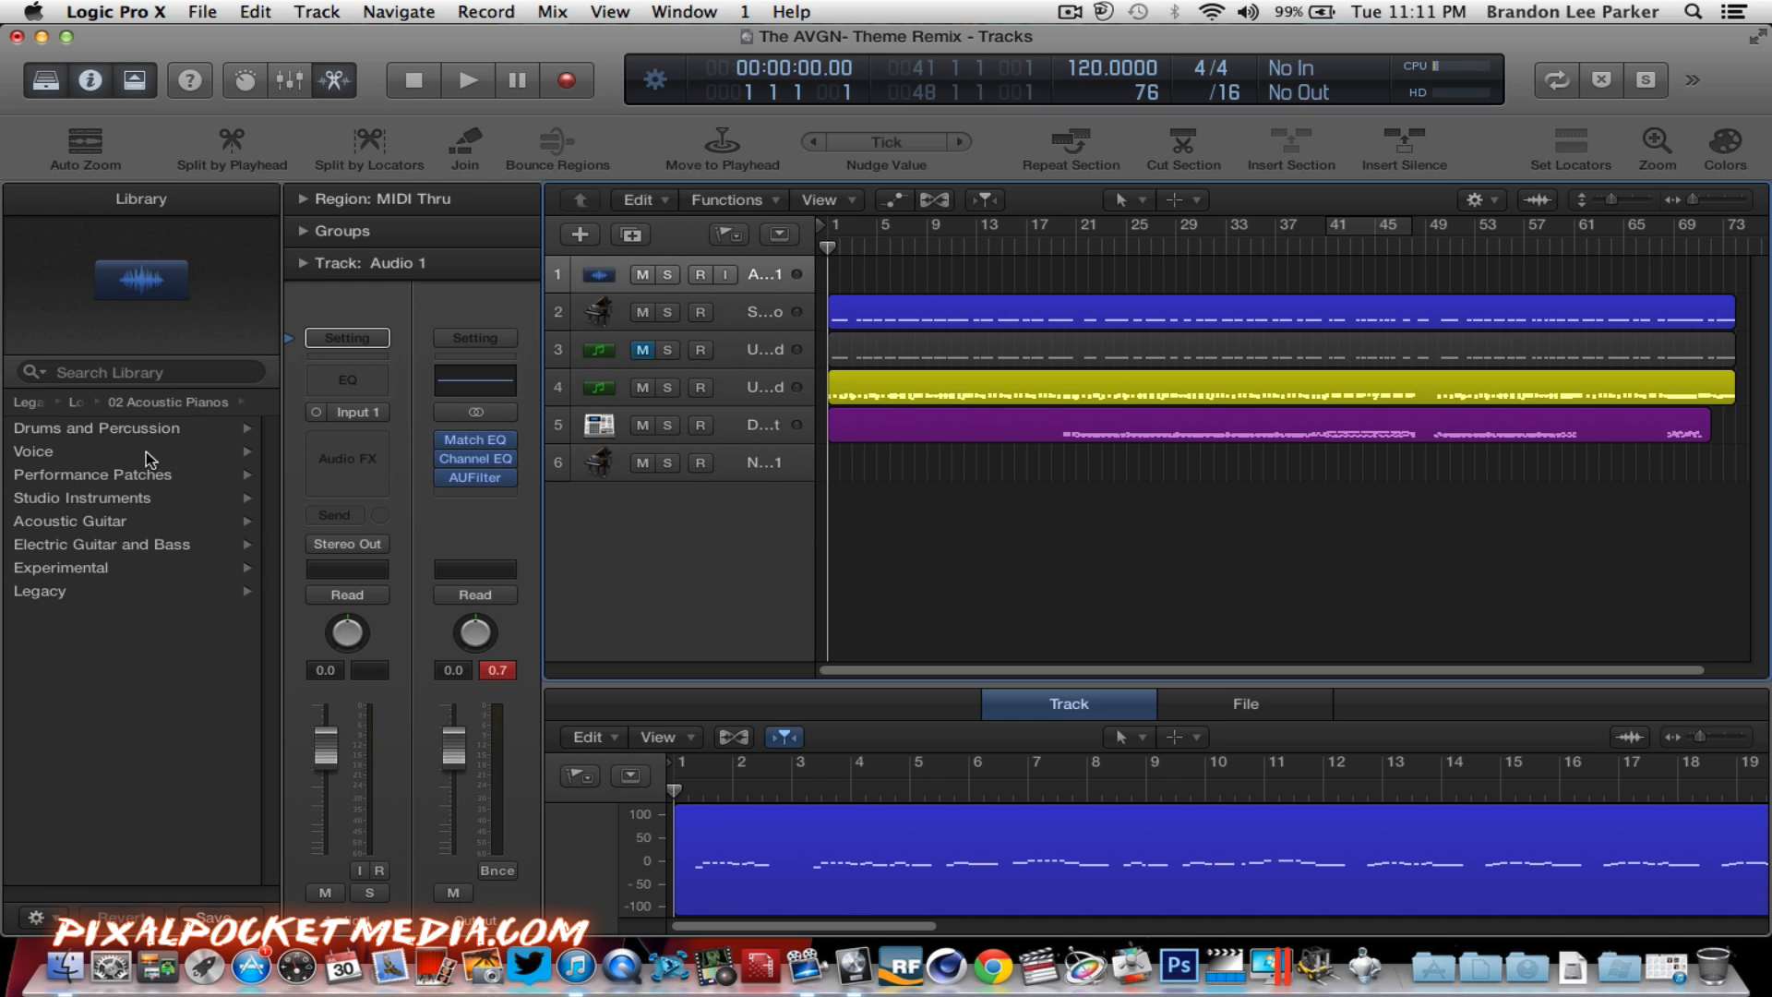
left_click(150, 523)
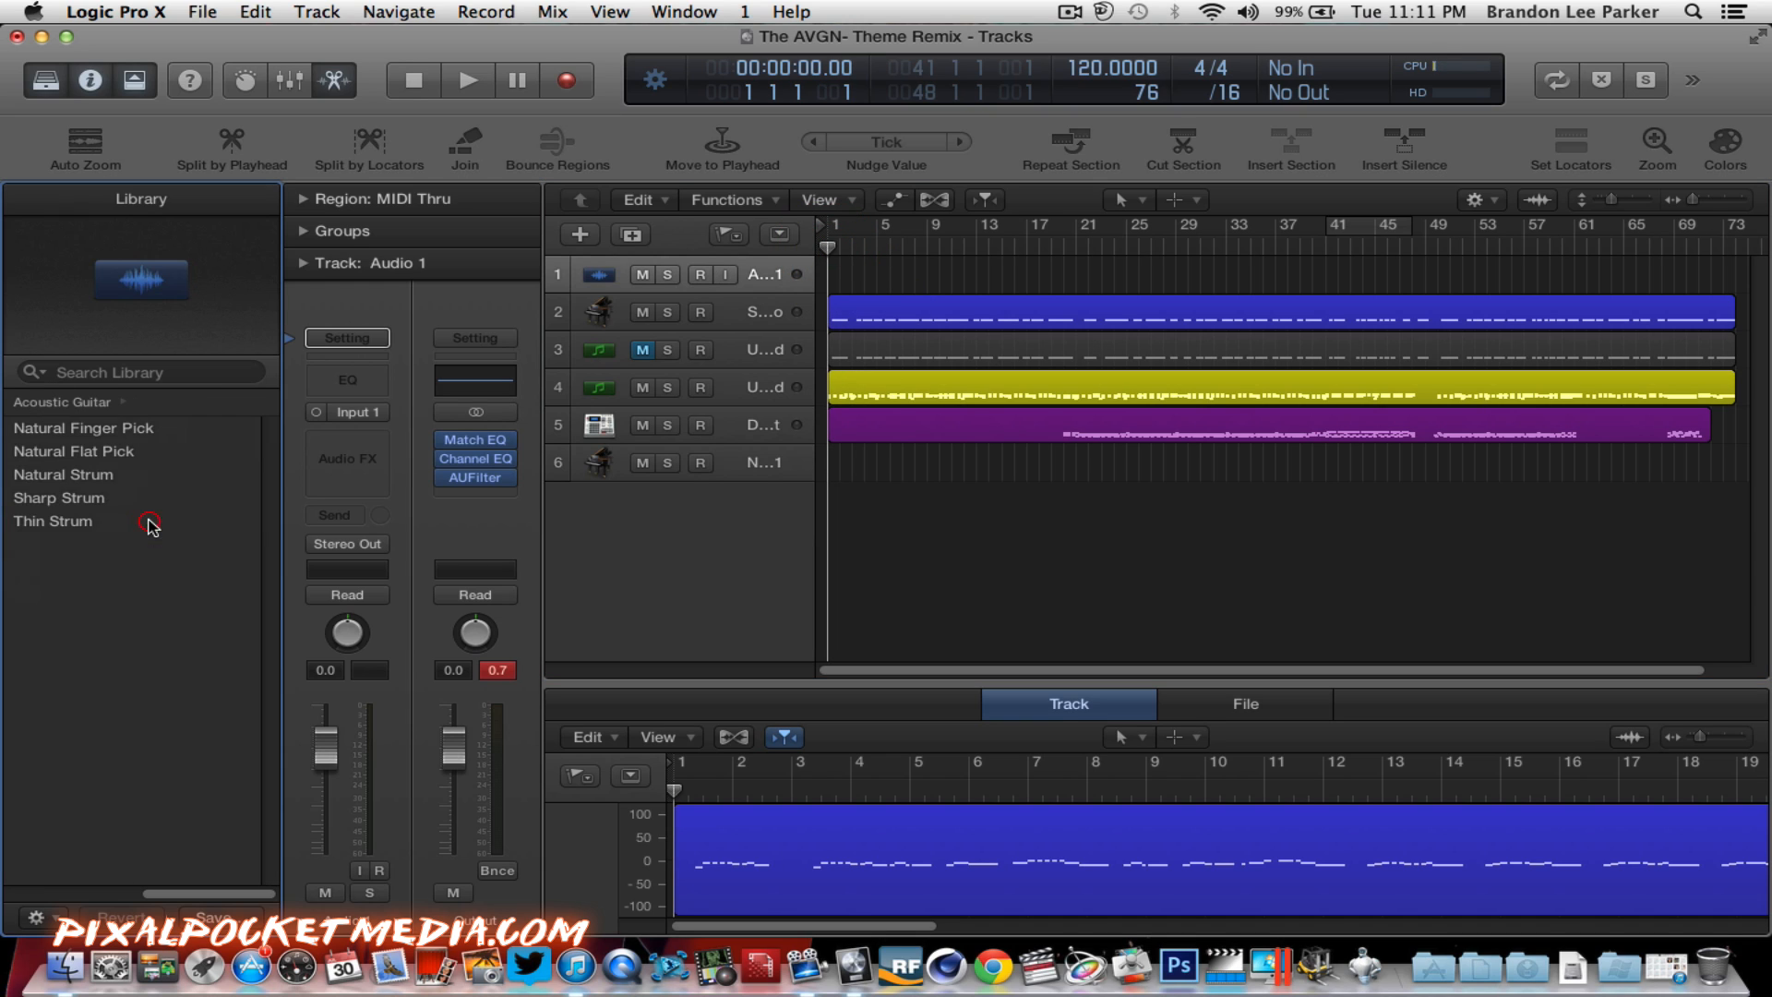
left_click(80, 522)
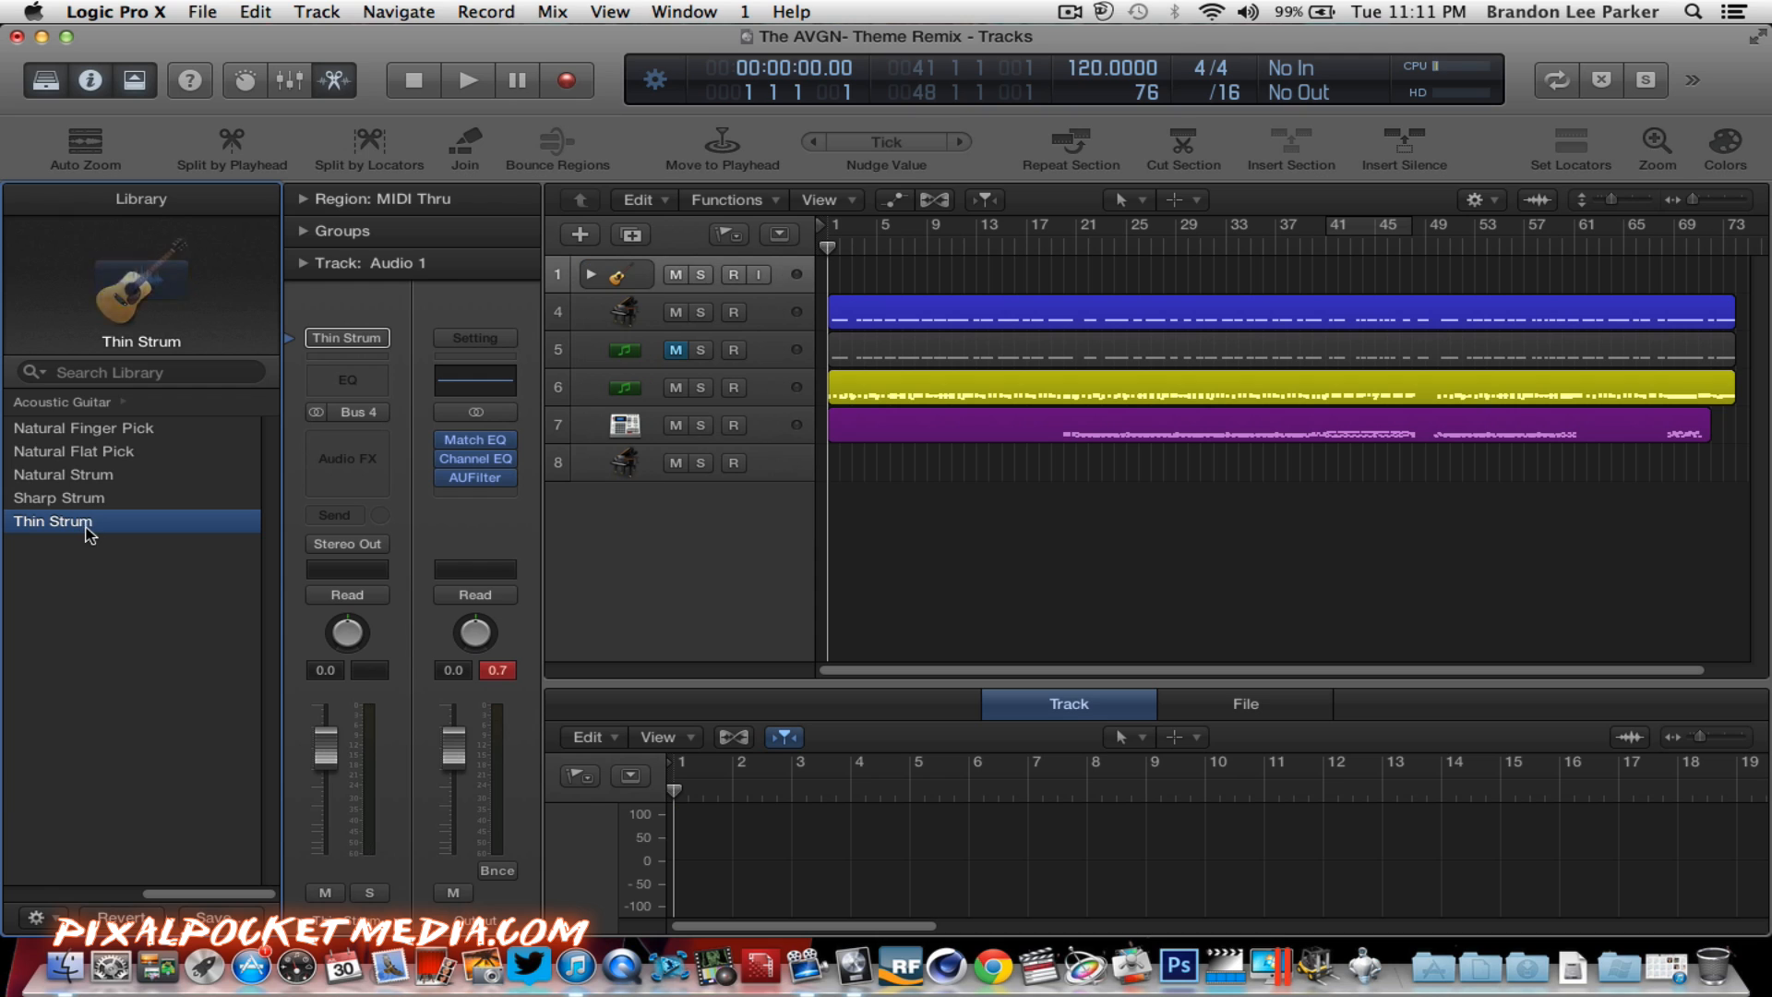
left_click(91, 526)
left_click(927, 565)
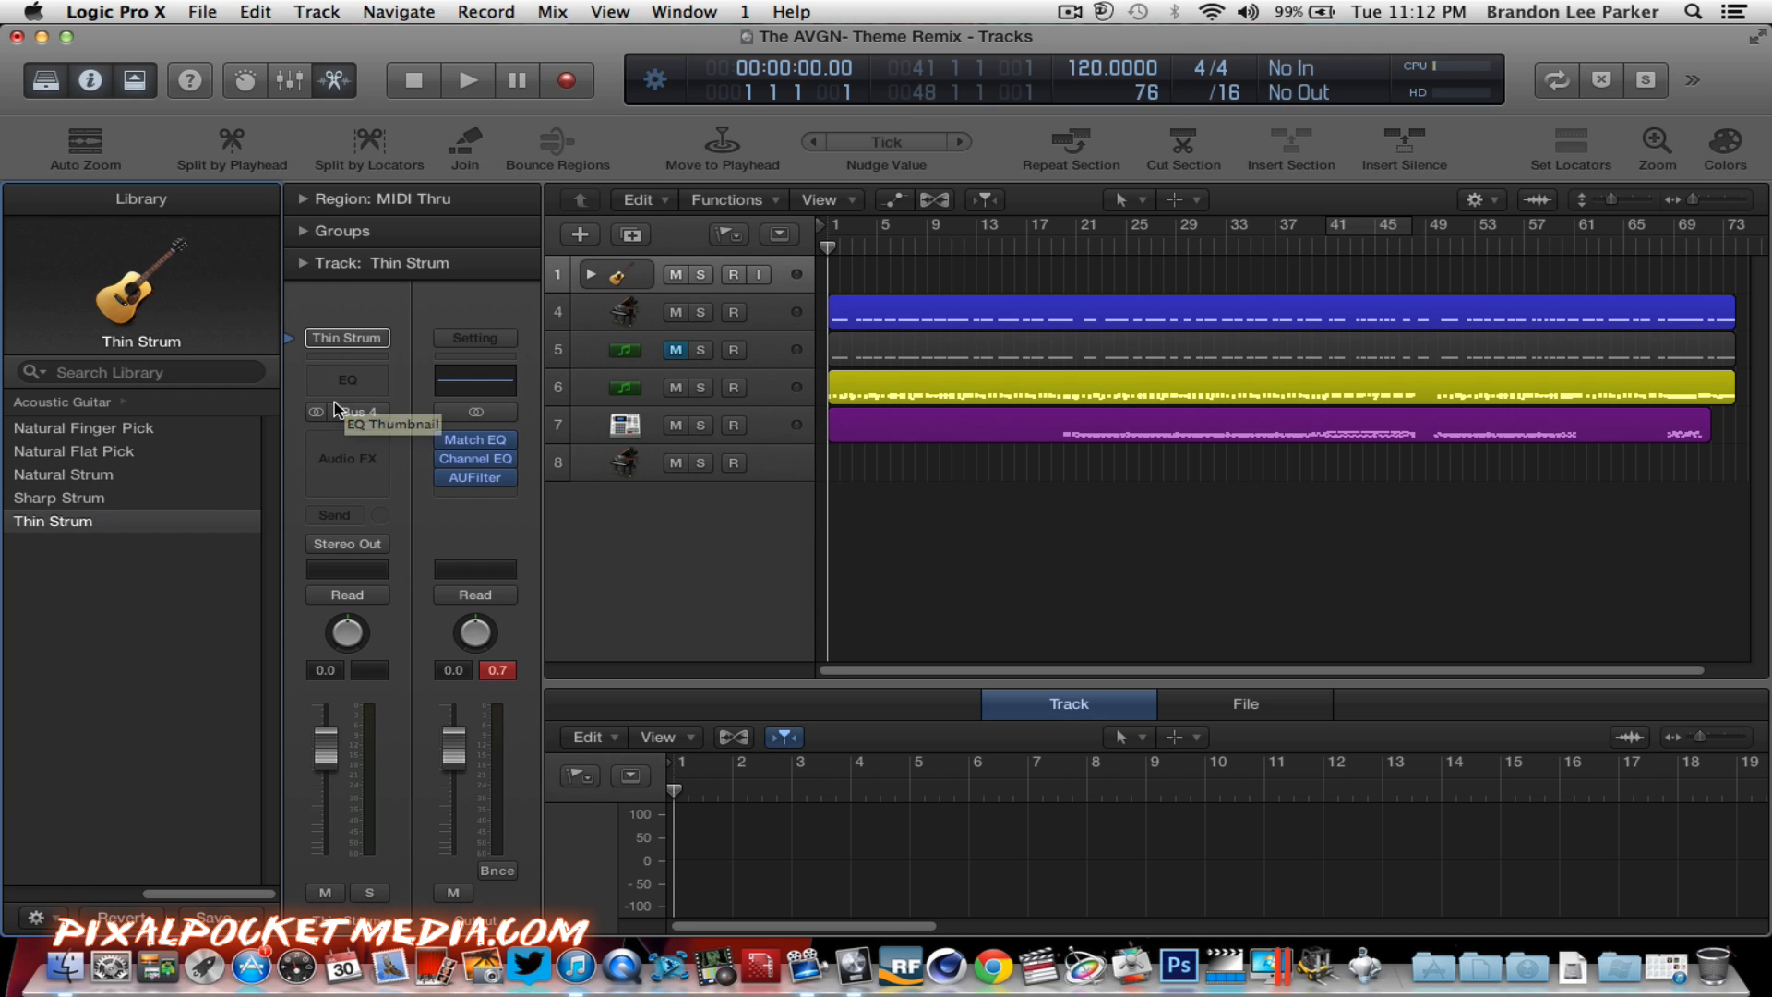
left_click(343, 335)
left_click(342, 335)
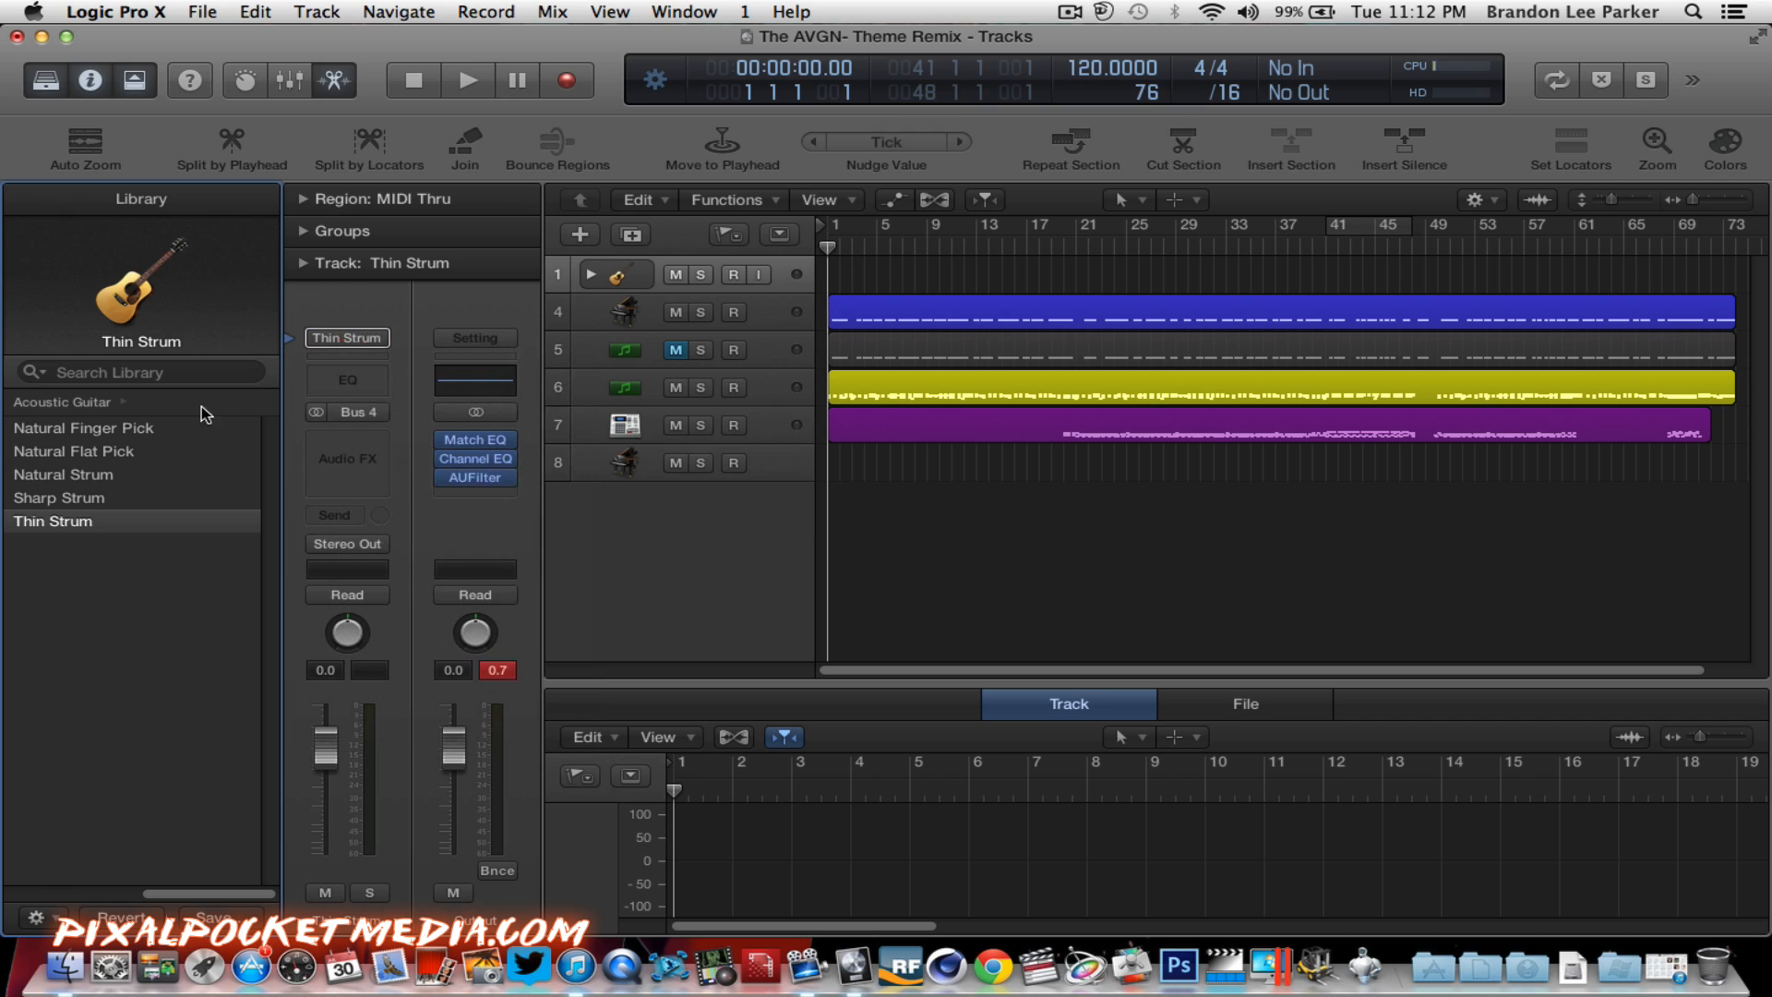
left_click(82, 524)
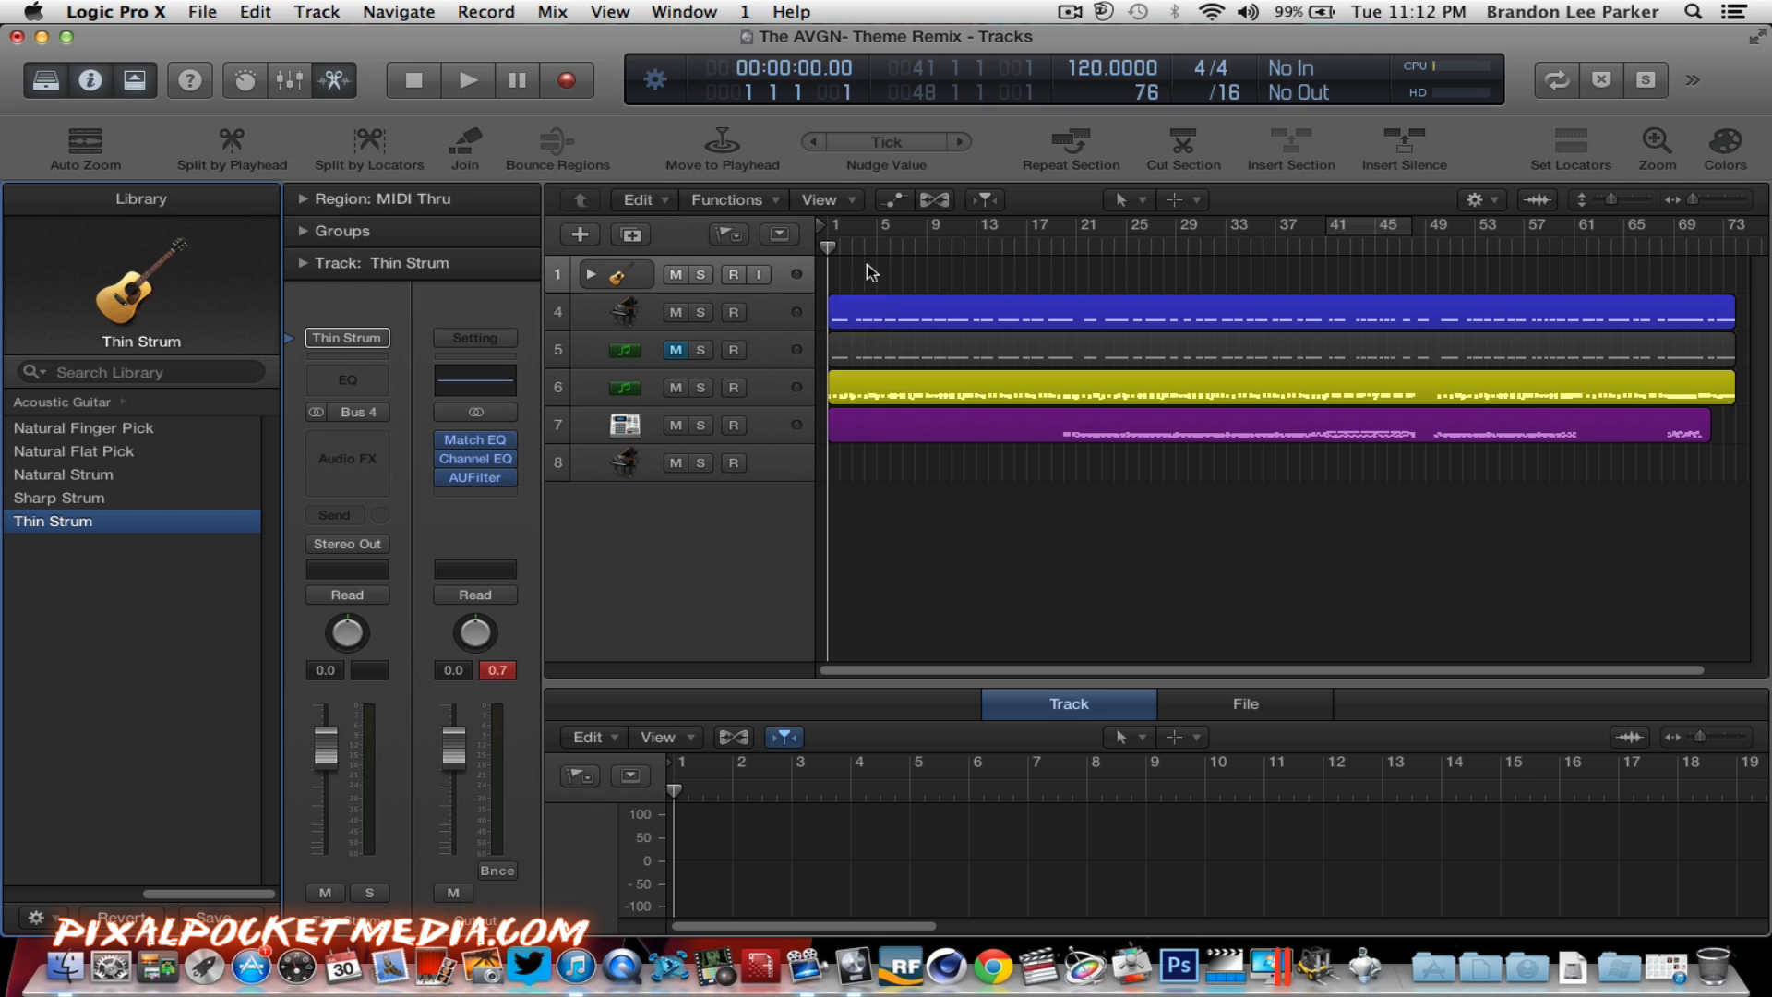
left_click(835, 268)
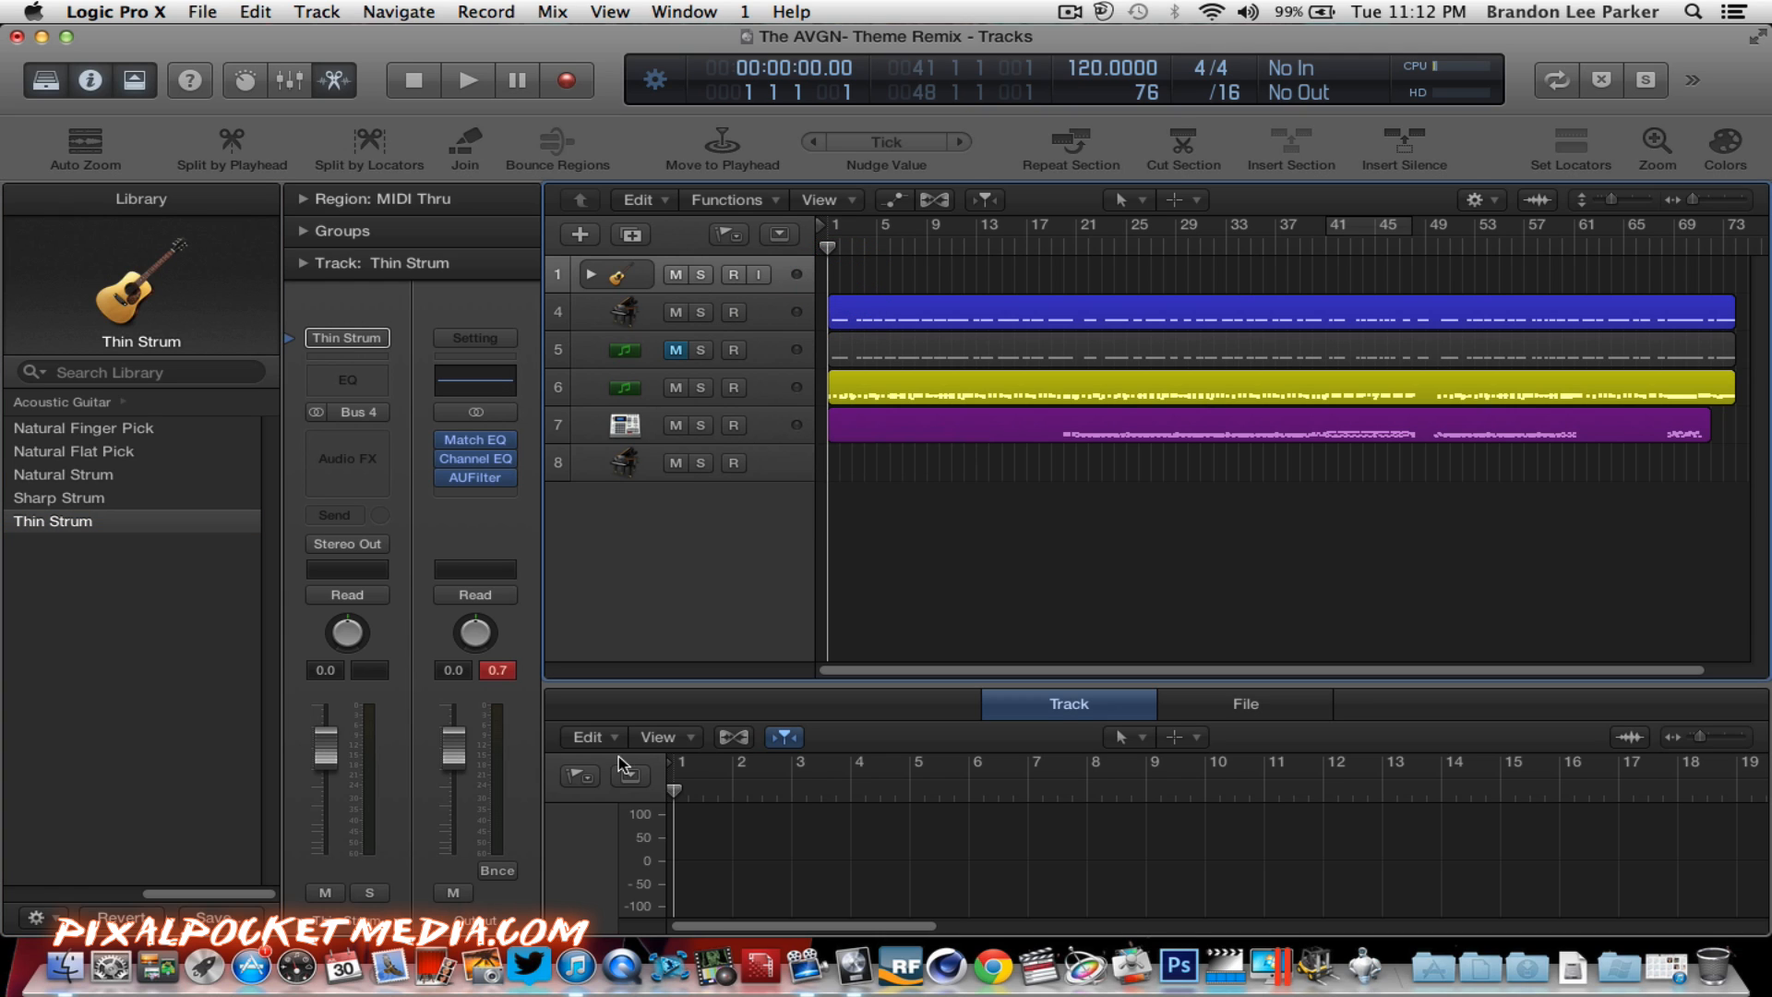
Step: Compare the Track and File views of the audio editor, and look at the subtracks inside the Thin Strum track stack
left_click(1089, 703)
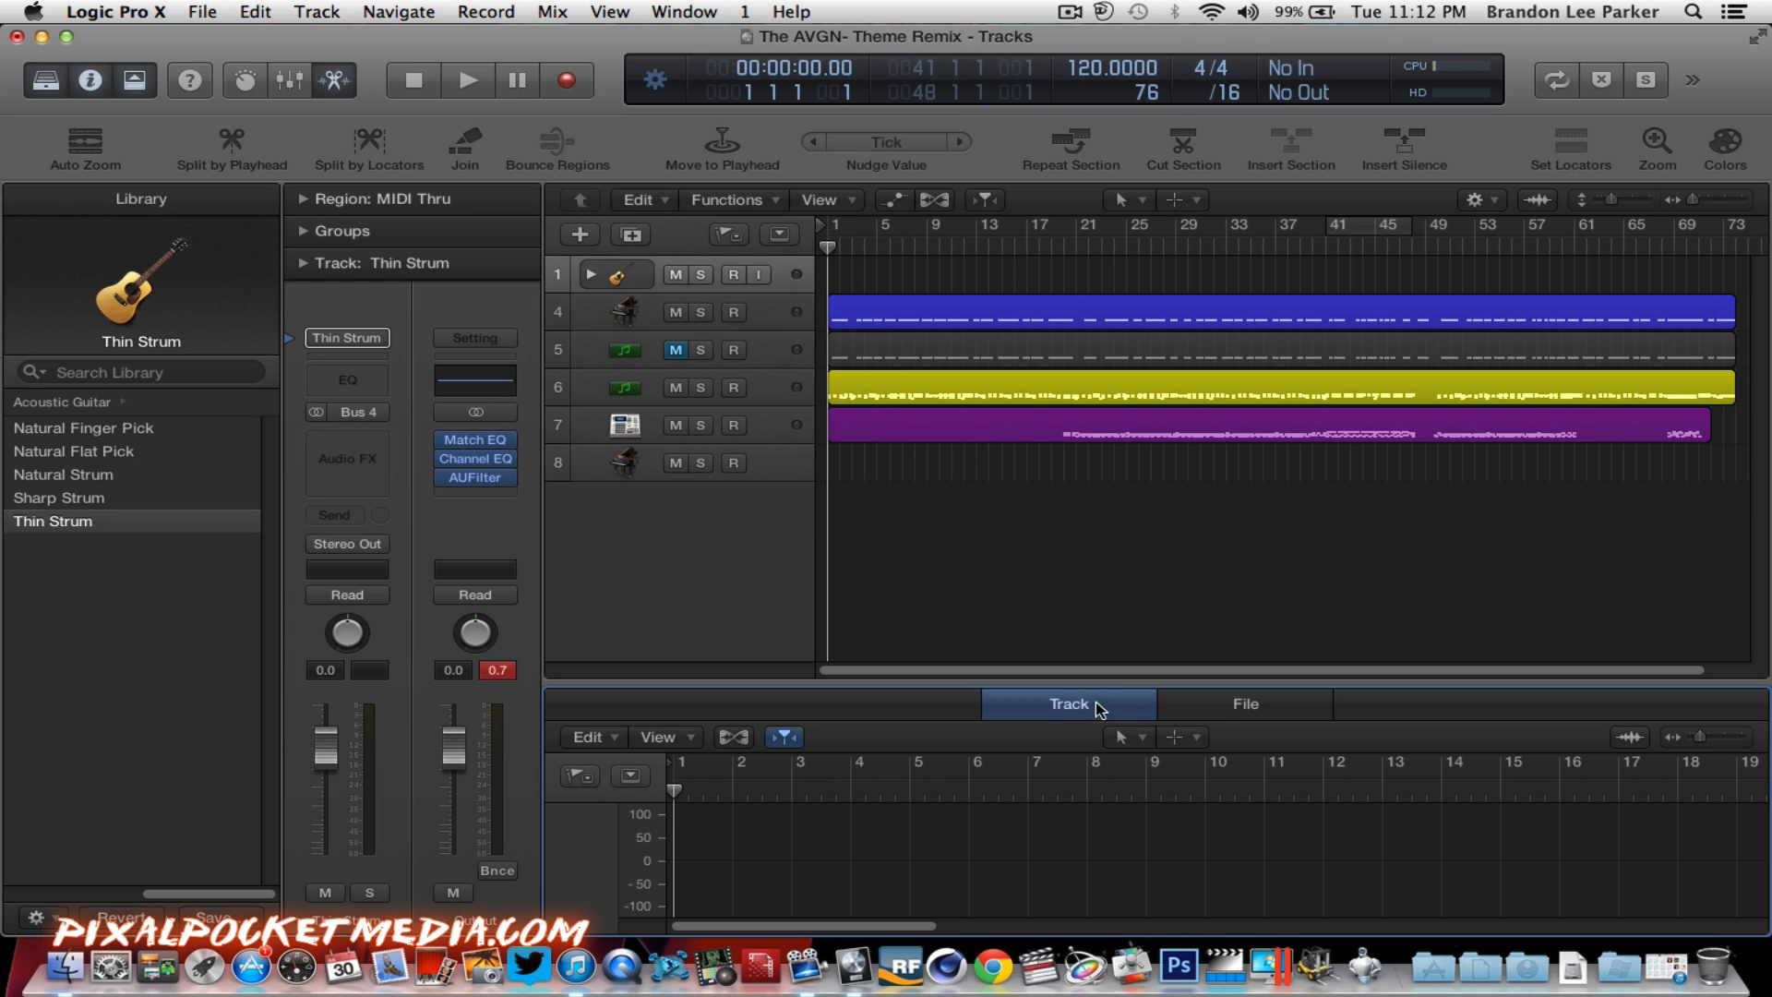
left_click(1245, 697)
left_click(1073, 704)
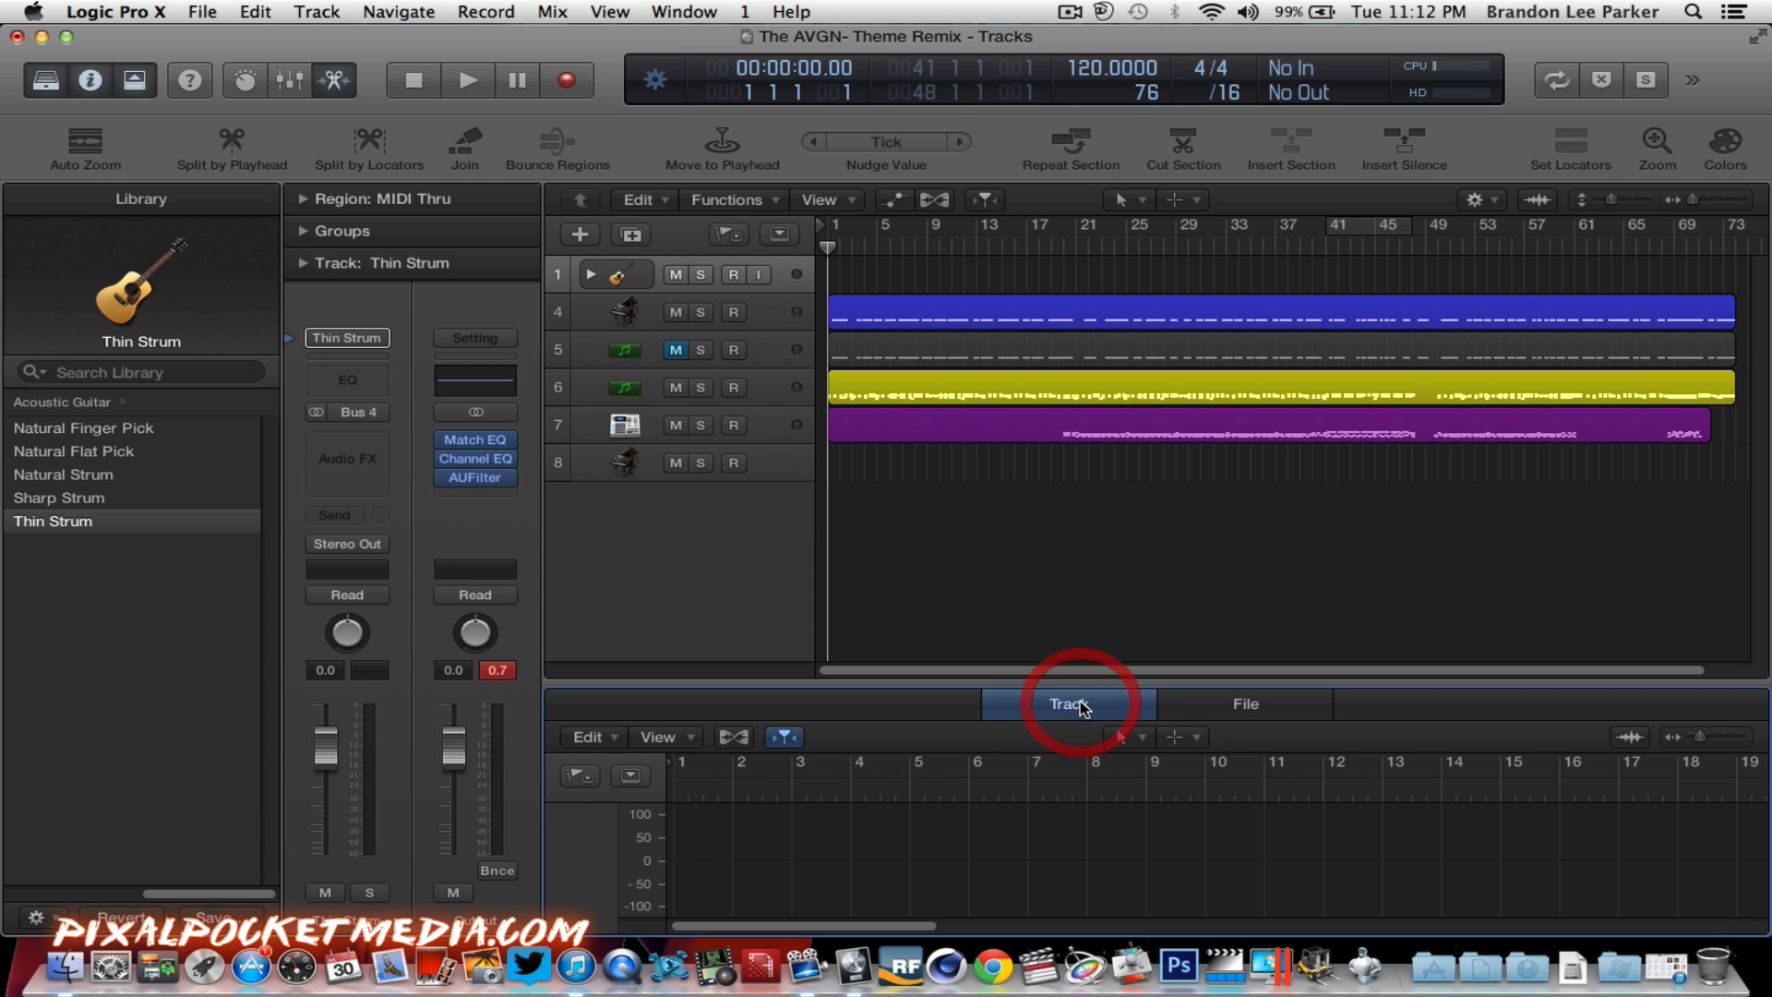
left_click(1232, 706)
left_click(1070, 706)
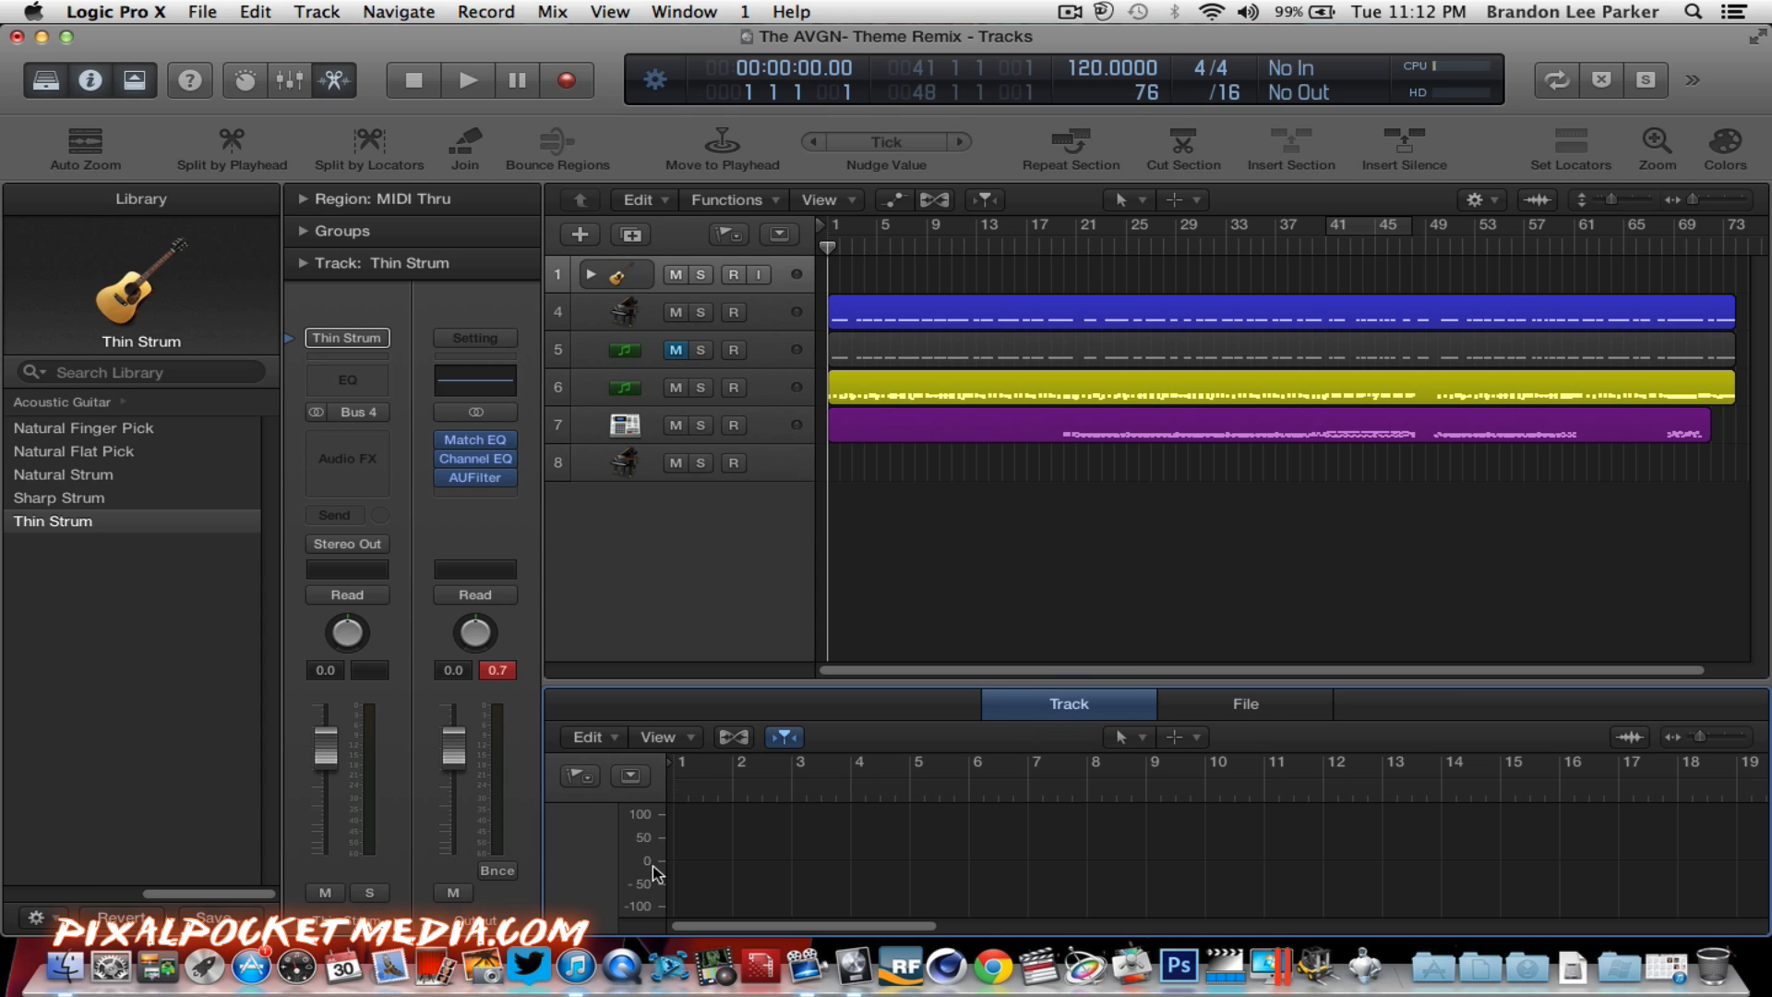
left_click(591, 274)
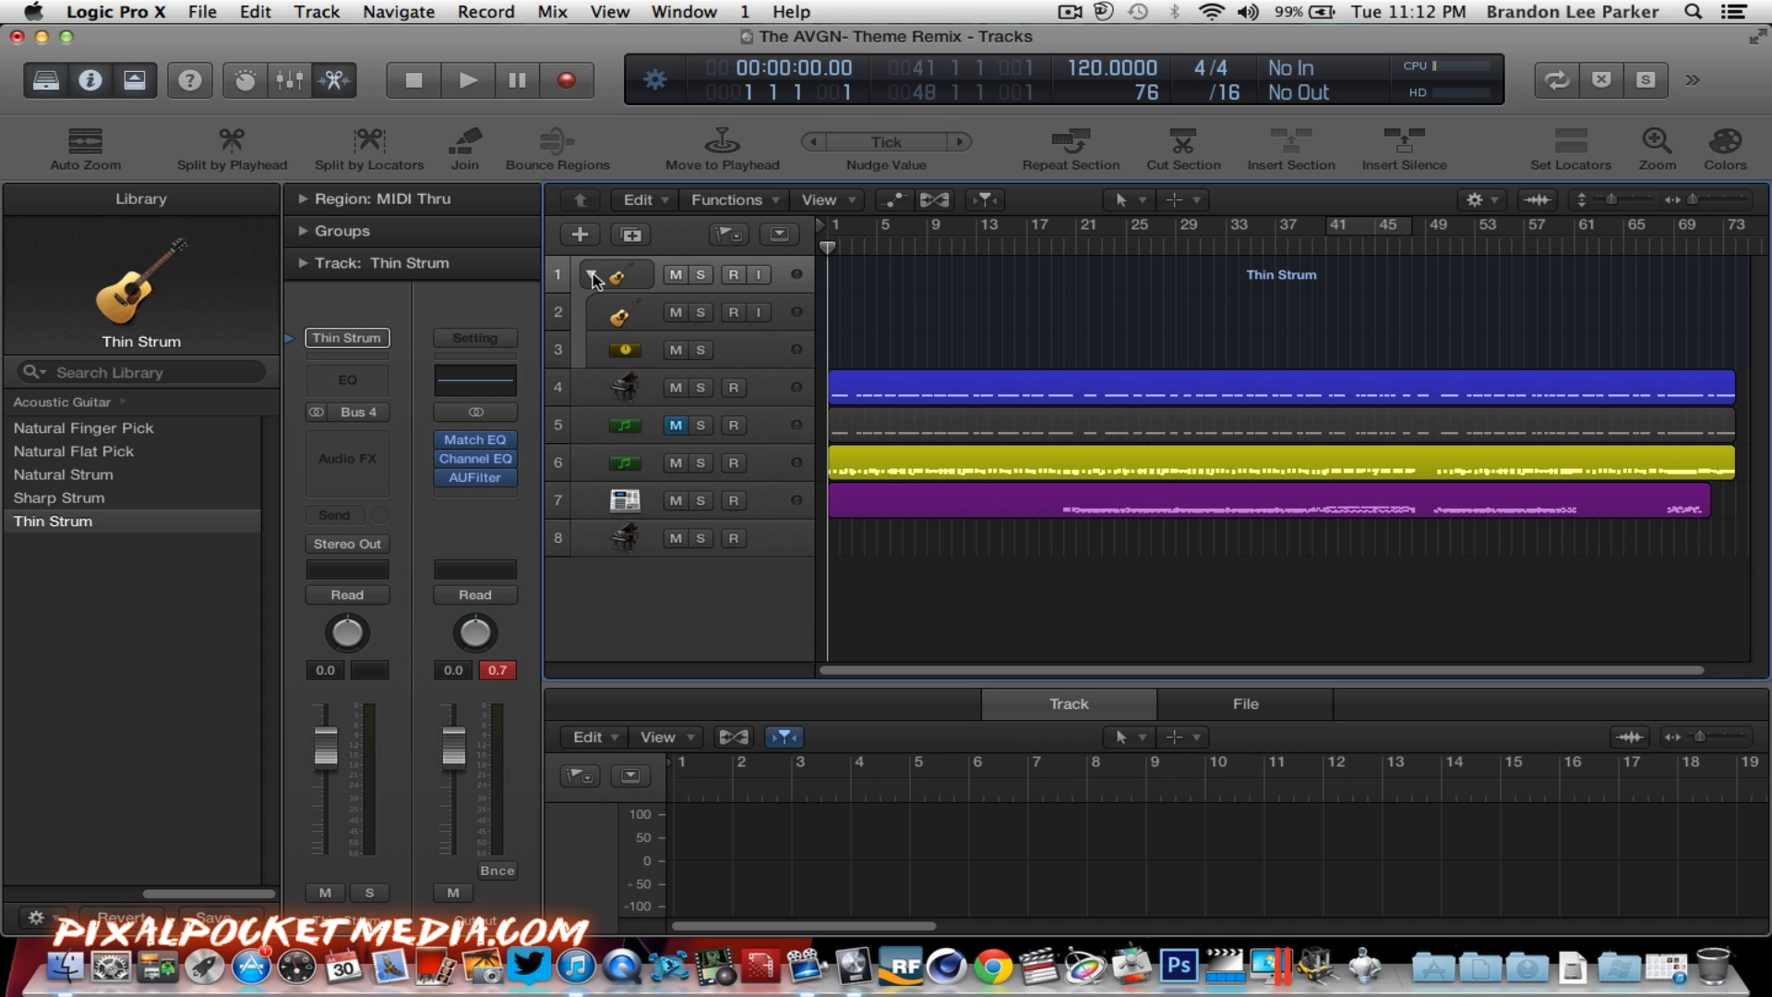
left_click(591, 274)
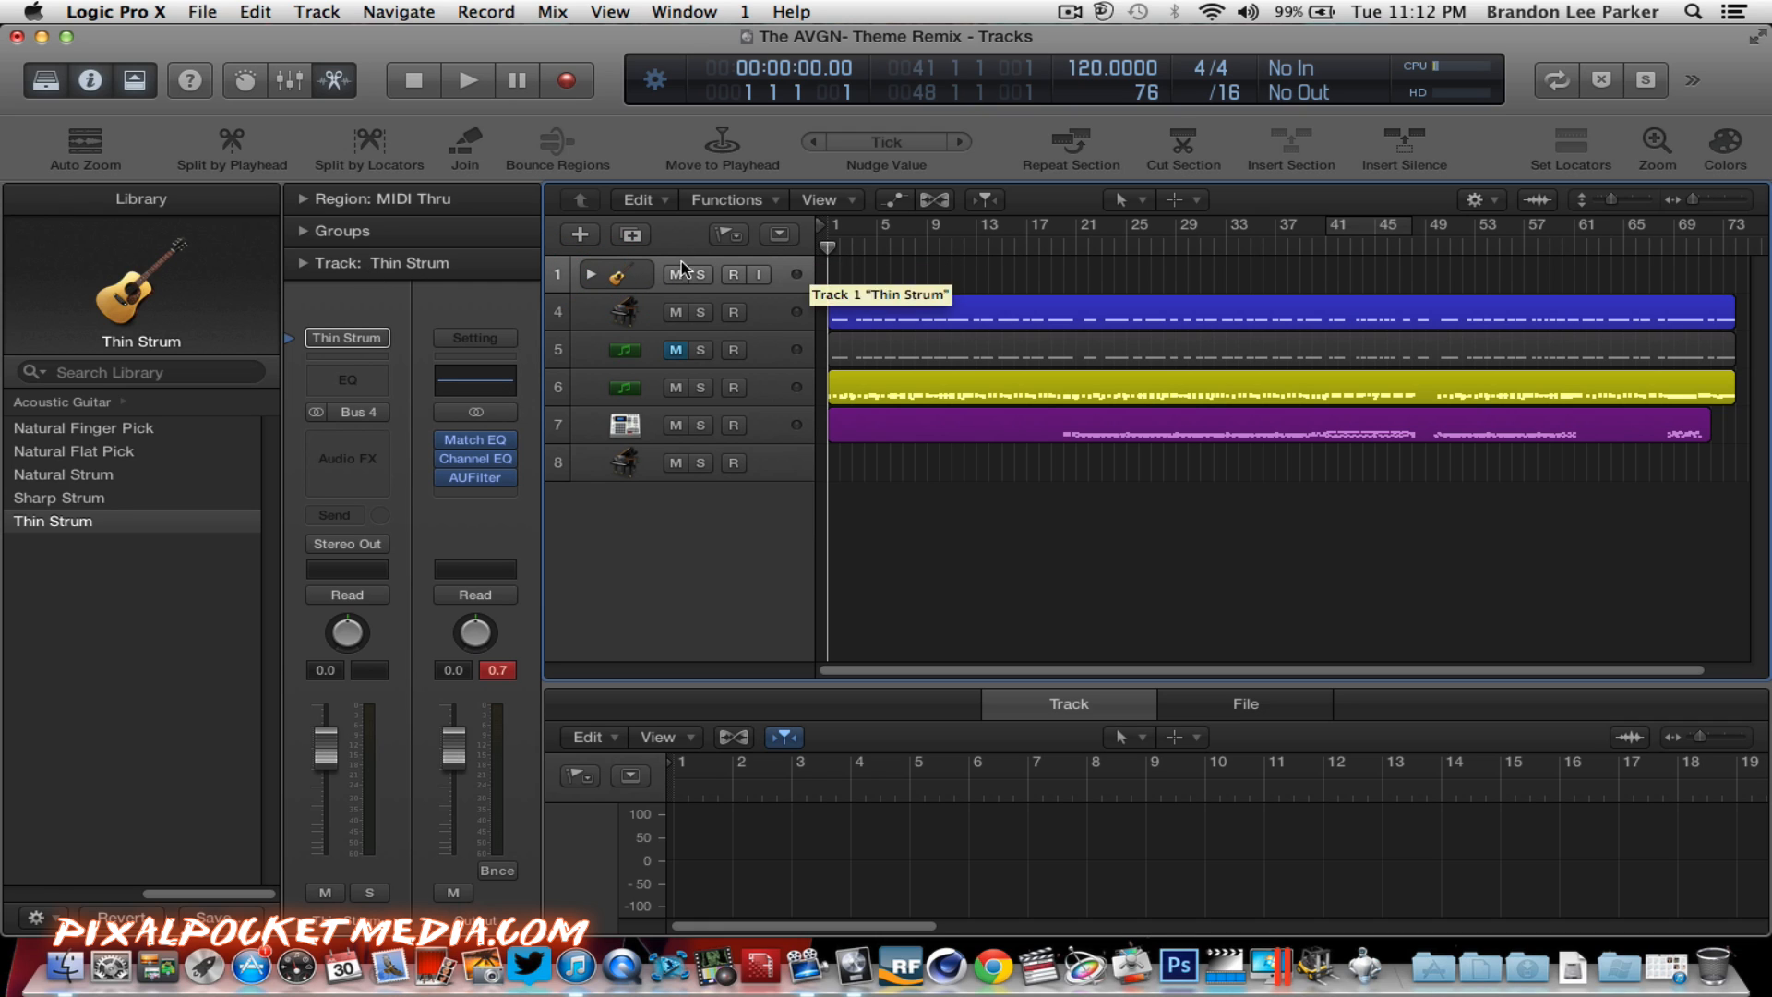
Step: Delete the Thin Strum track stack from above the piano track
left_click(651, 272)
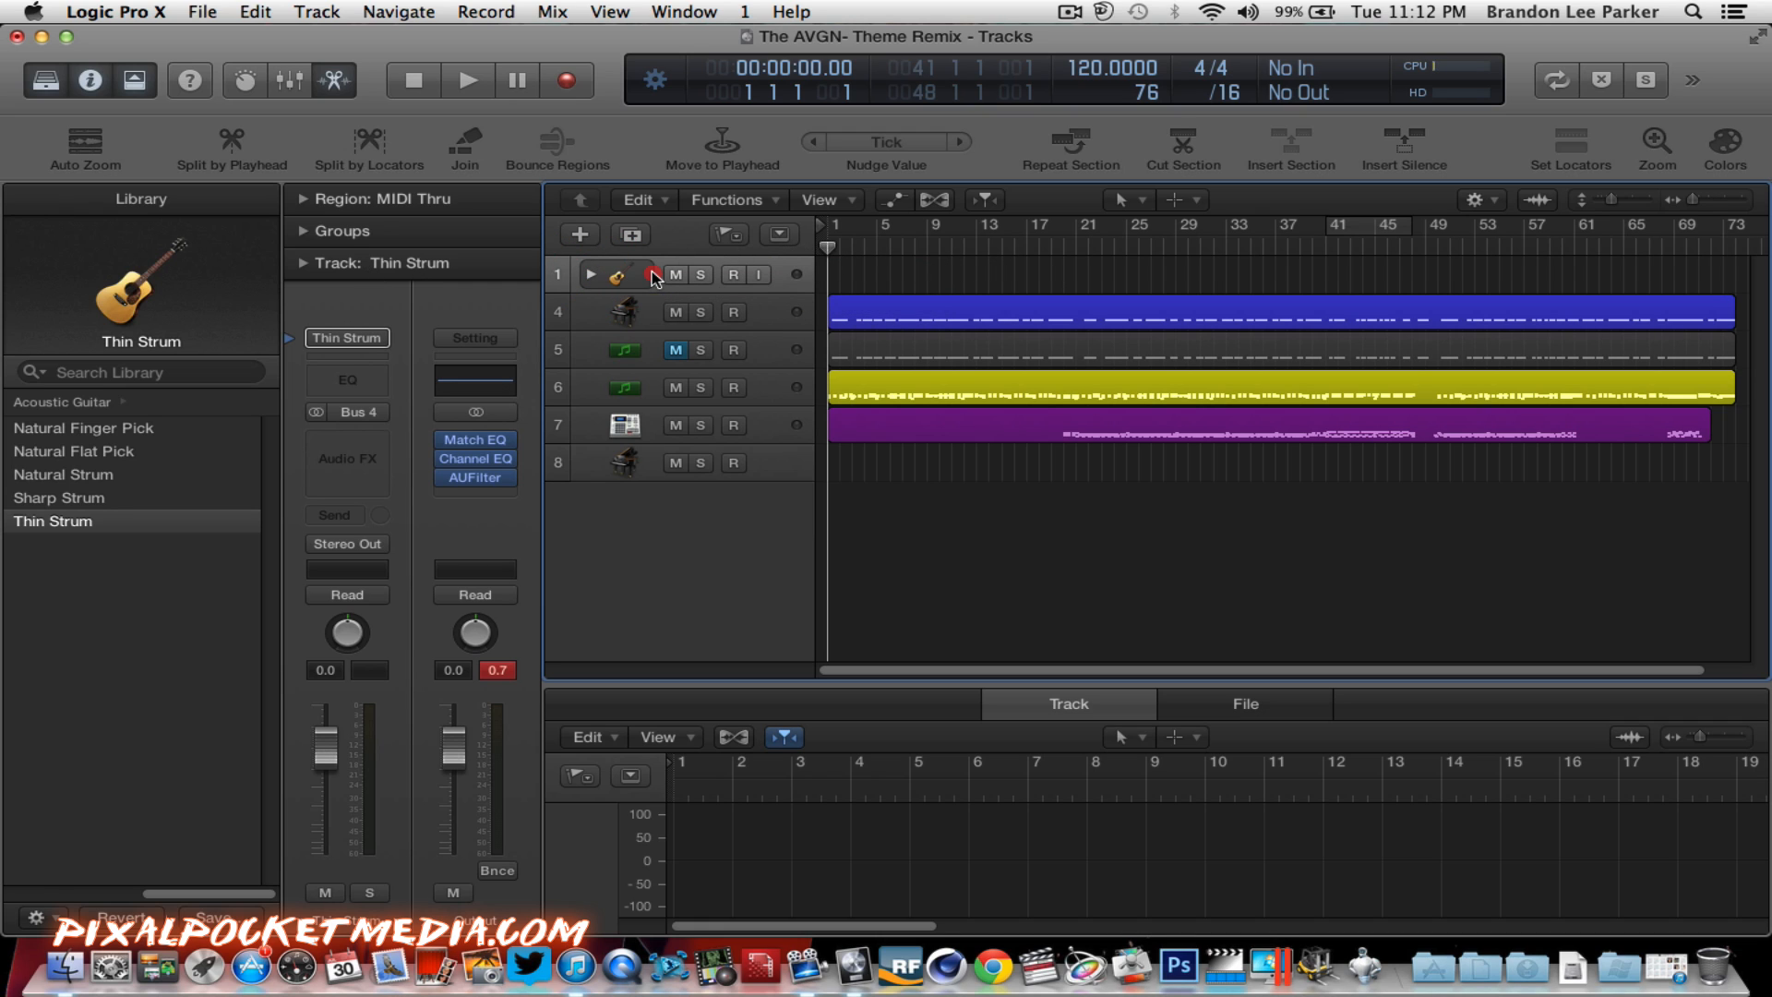
key("super+BackSpace")
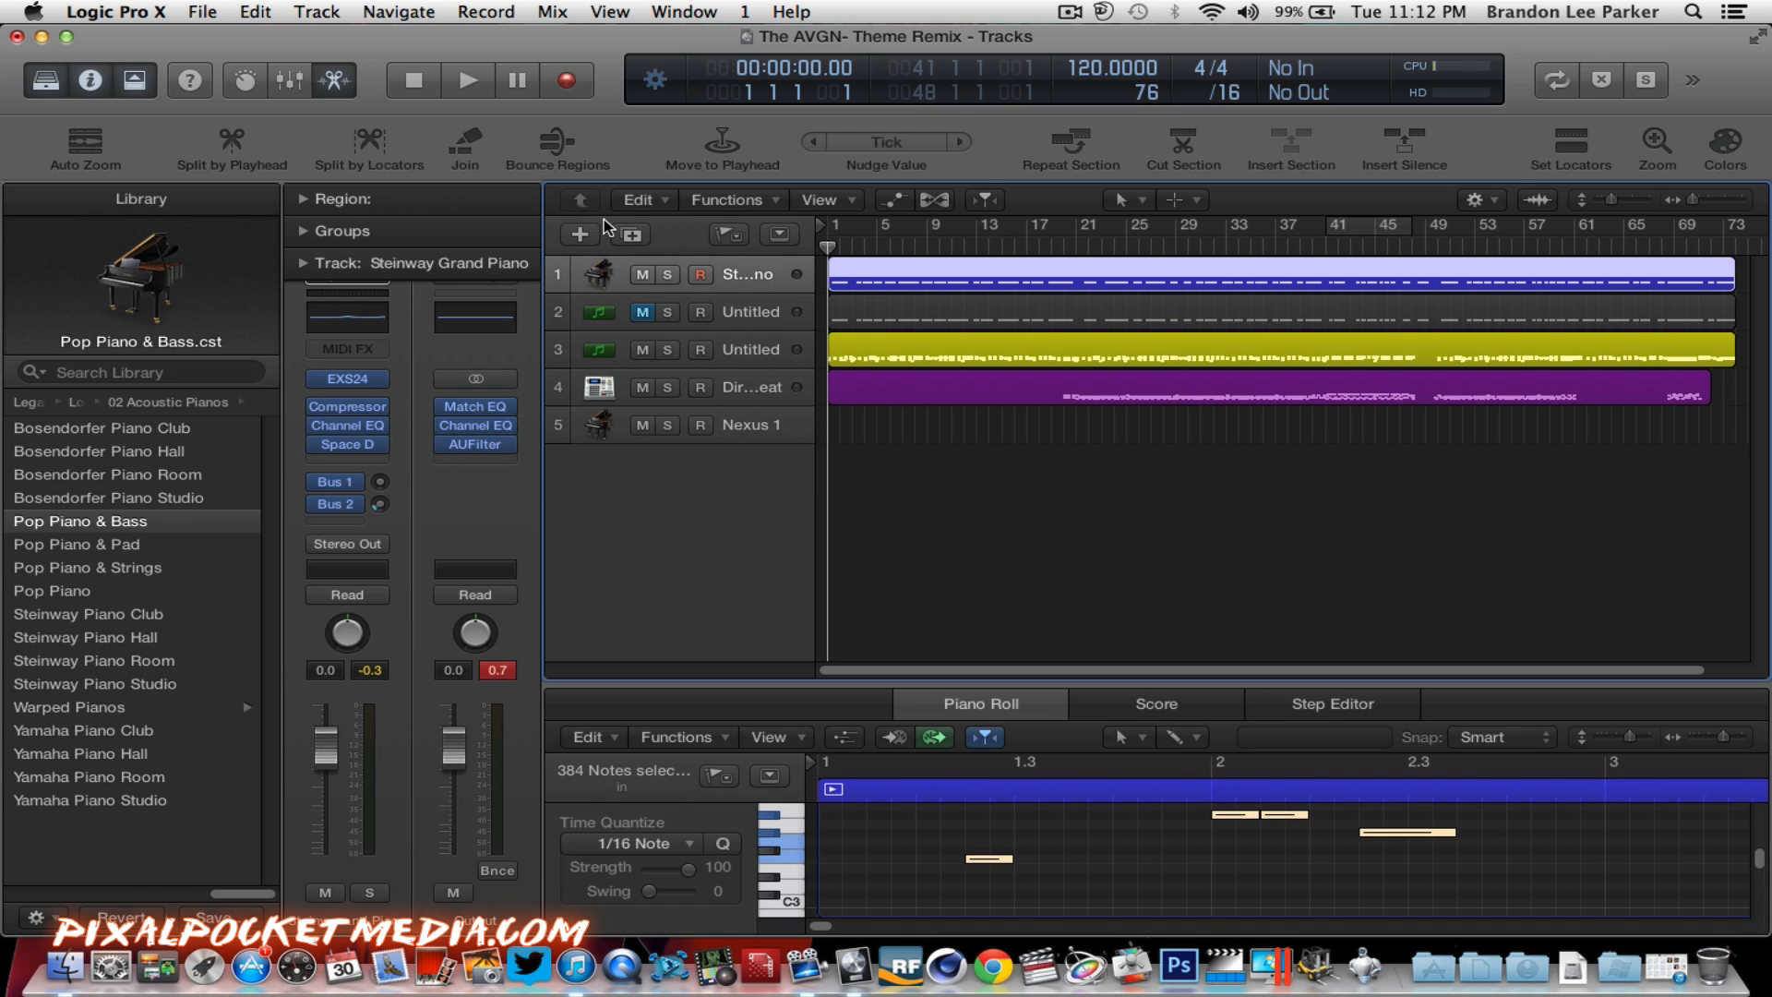
left_click(323, 11)
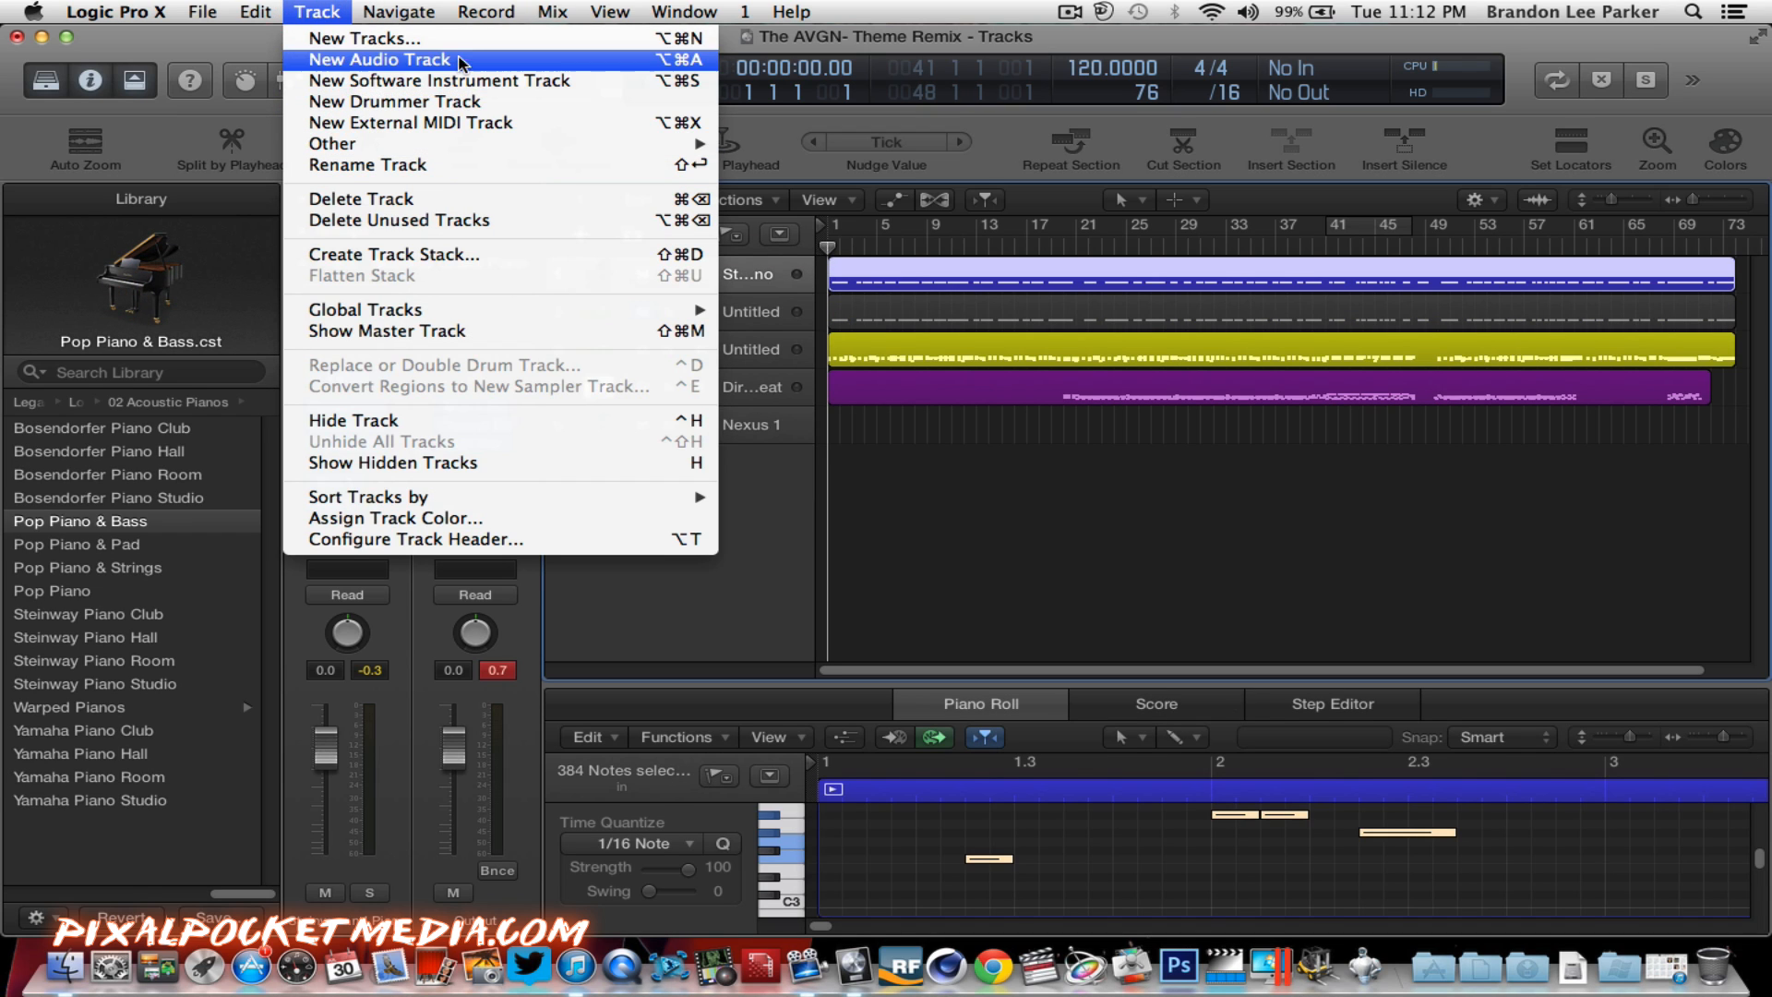
left_click(82, 455)
Step: Load the Piano patch Steinway Grand Piano on the first track, and step through Yamaha Grand Piano to Boesendorfer Grand Piano
left_click(35, 404)
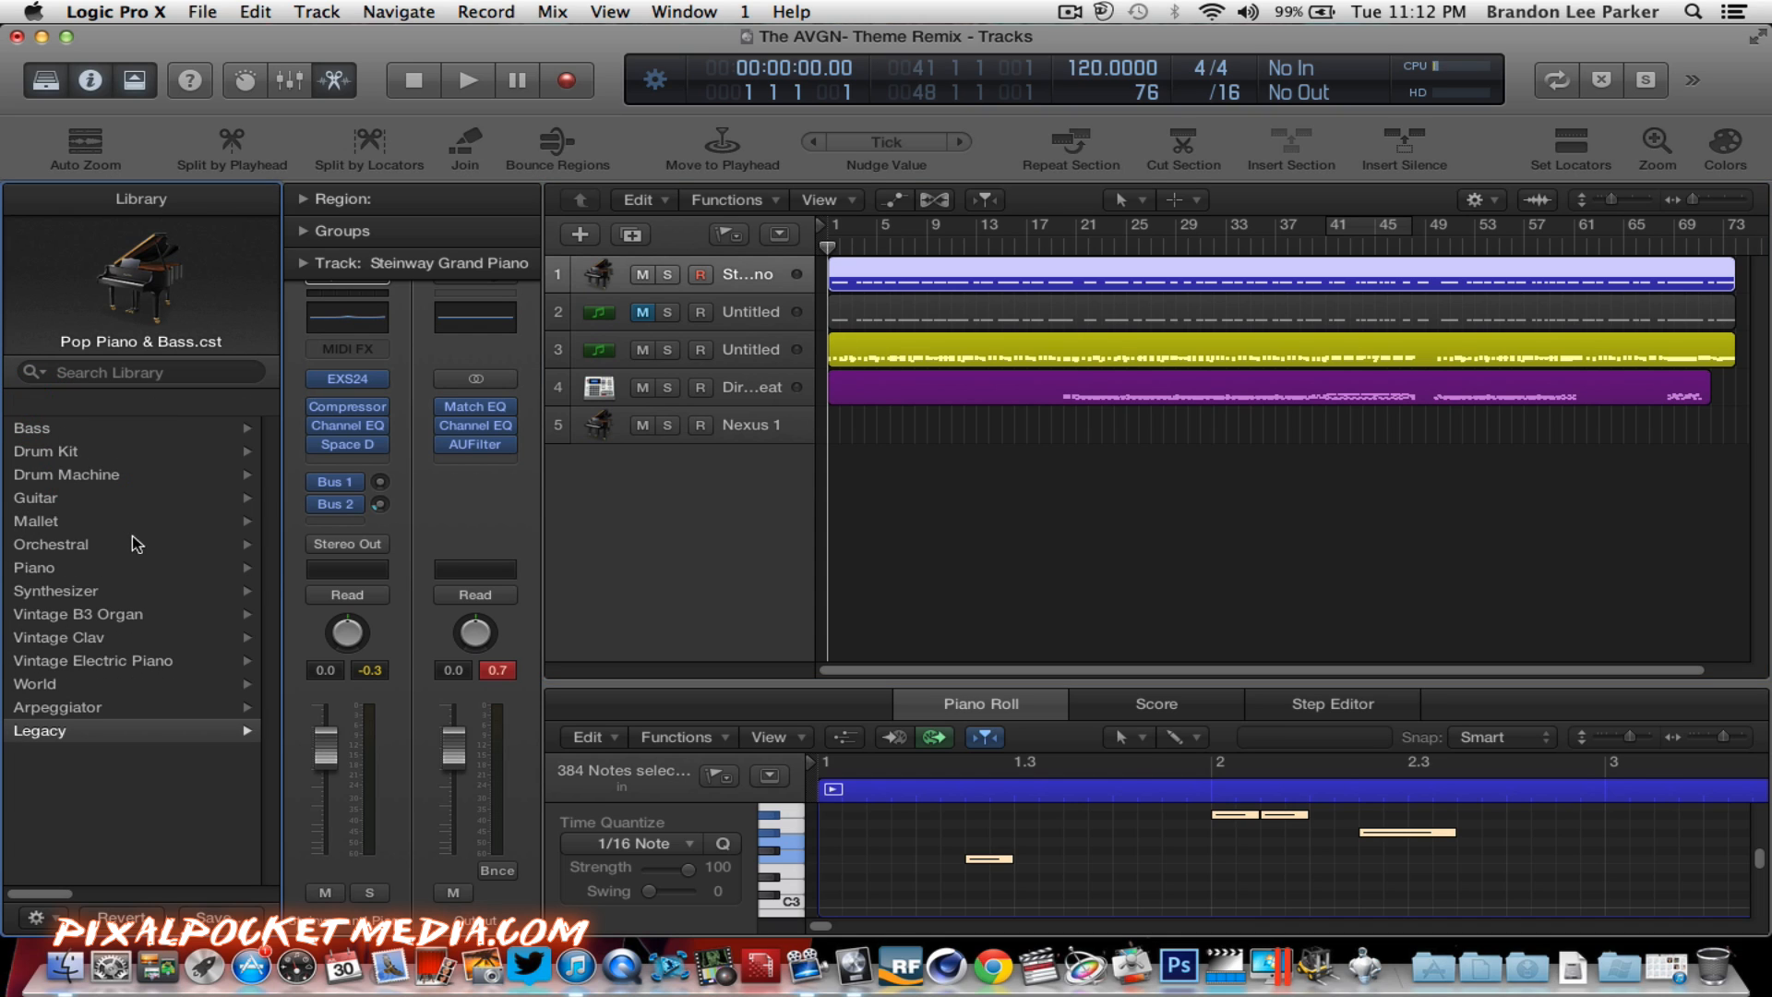
left_click(68, 566)
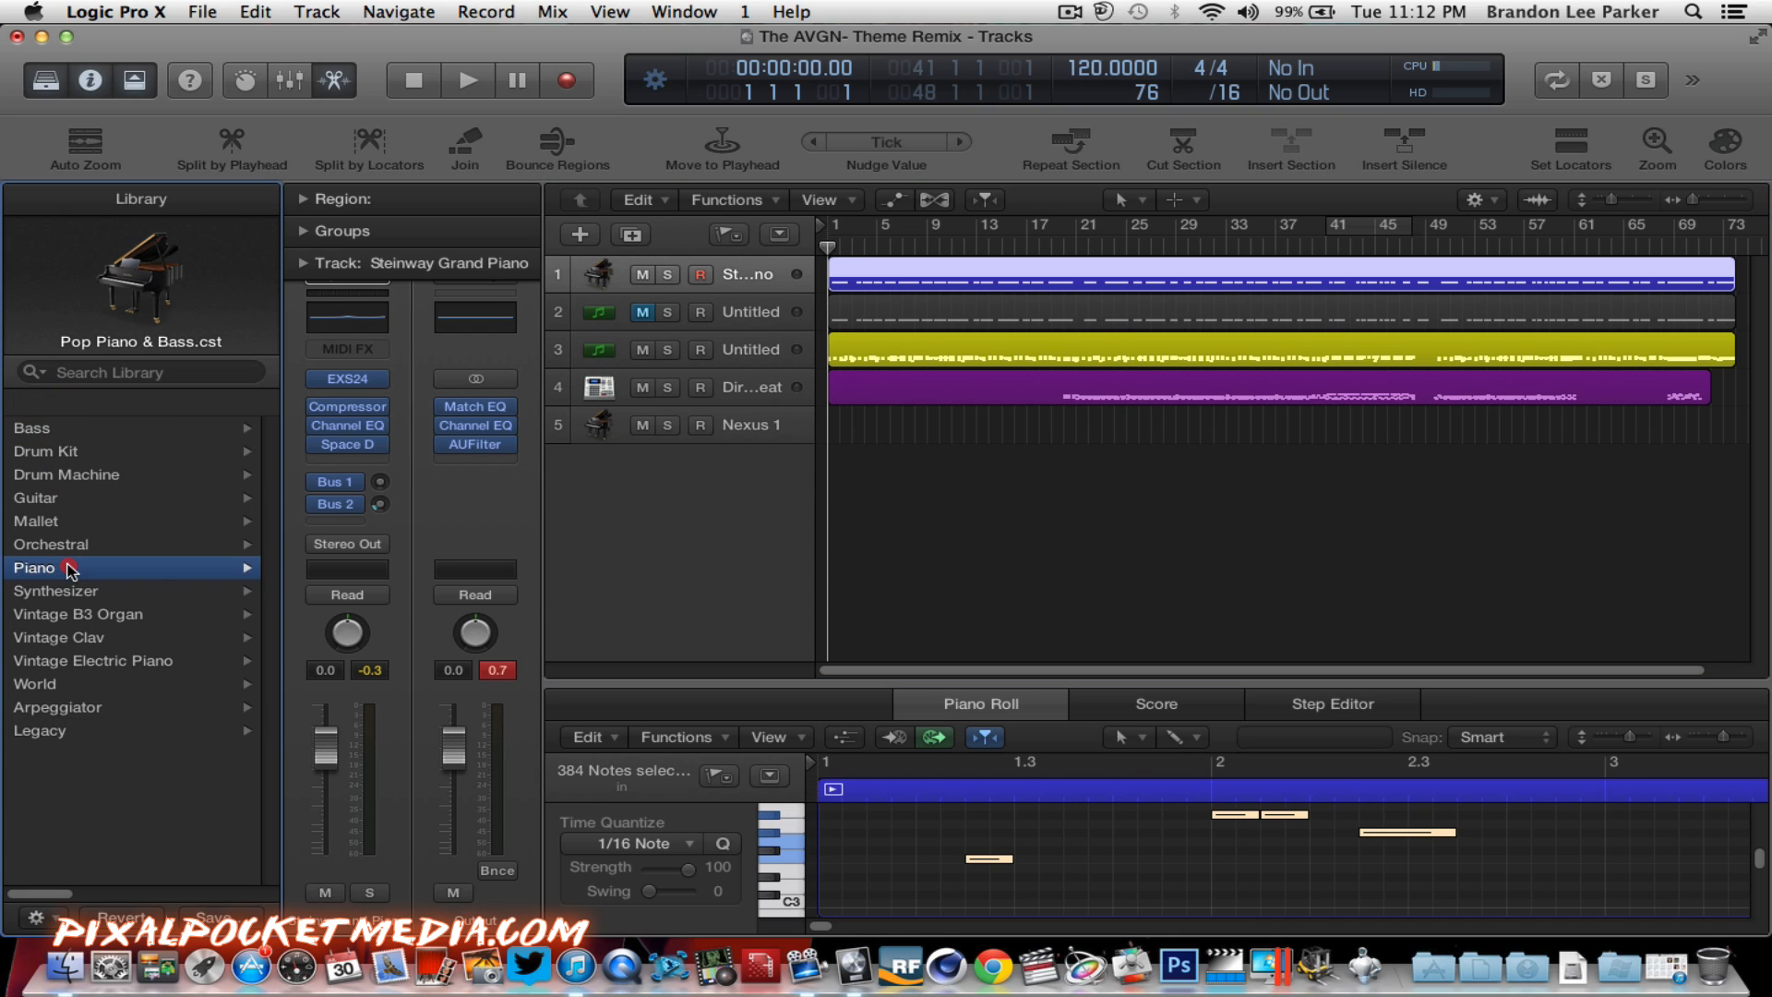
left_click(93, 545)
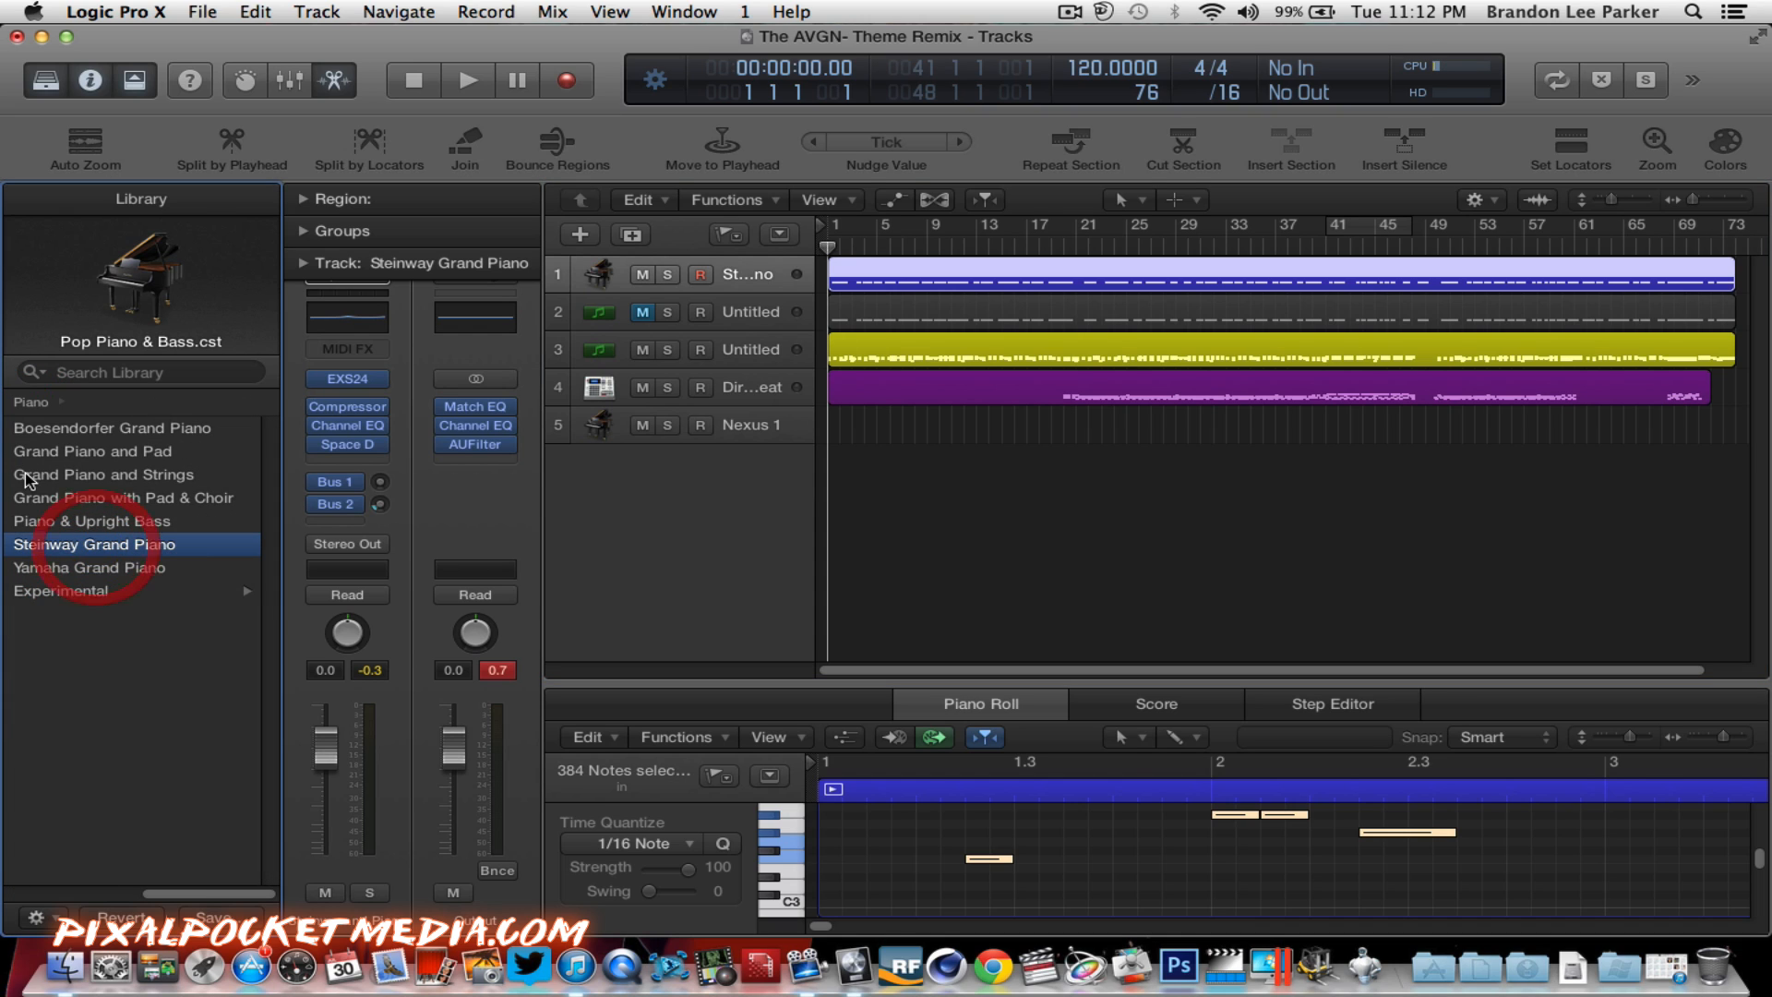
left_click(32, 403)
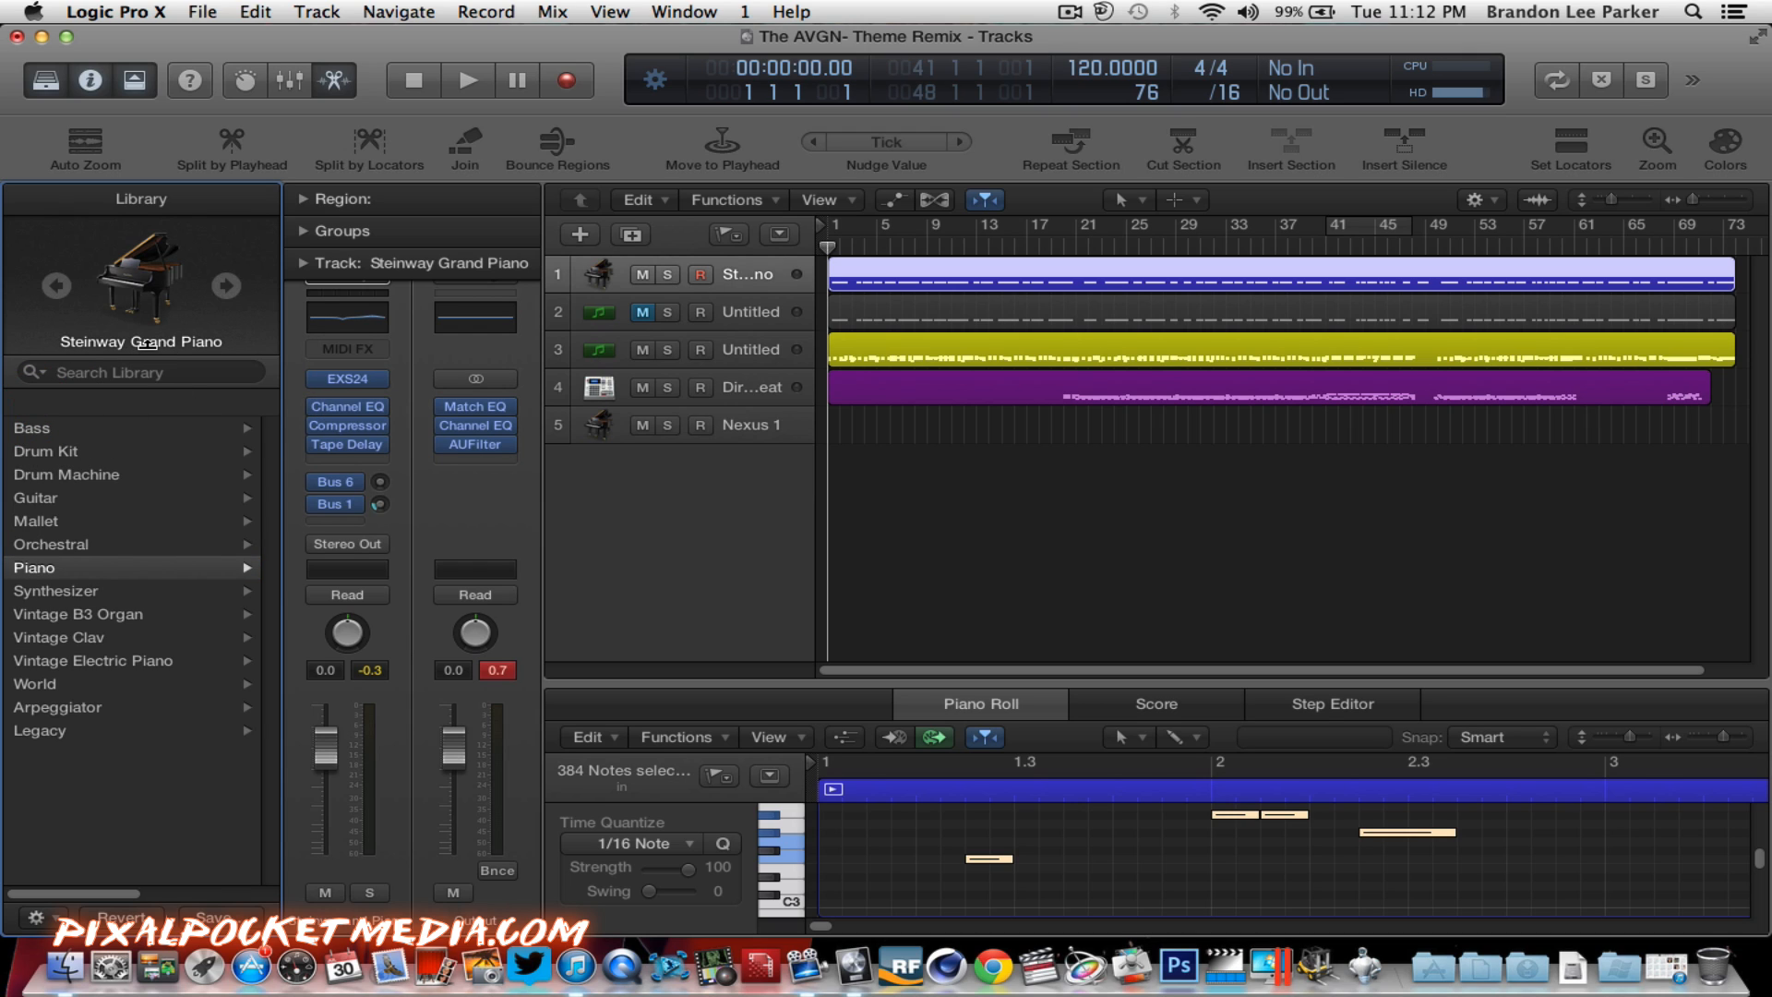
left_click(226, 293)
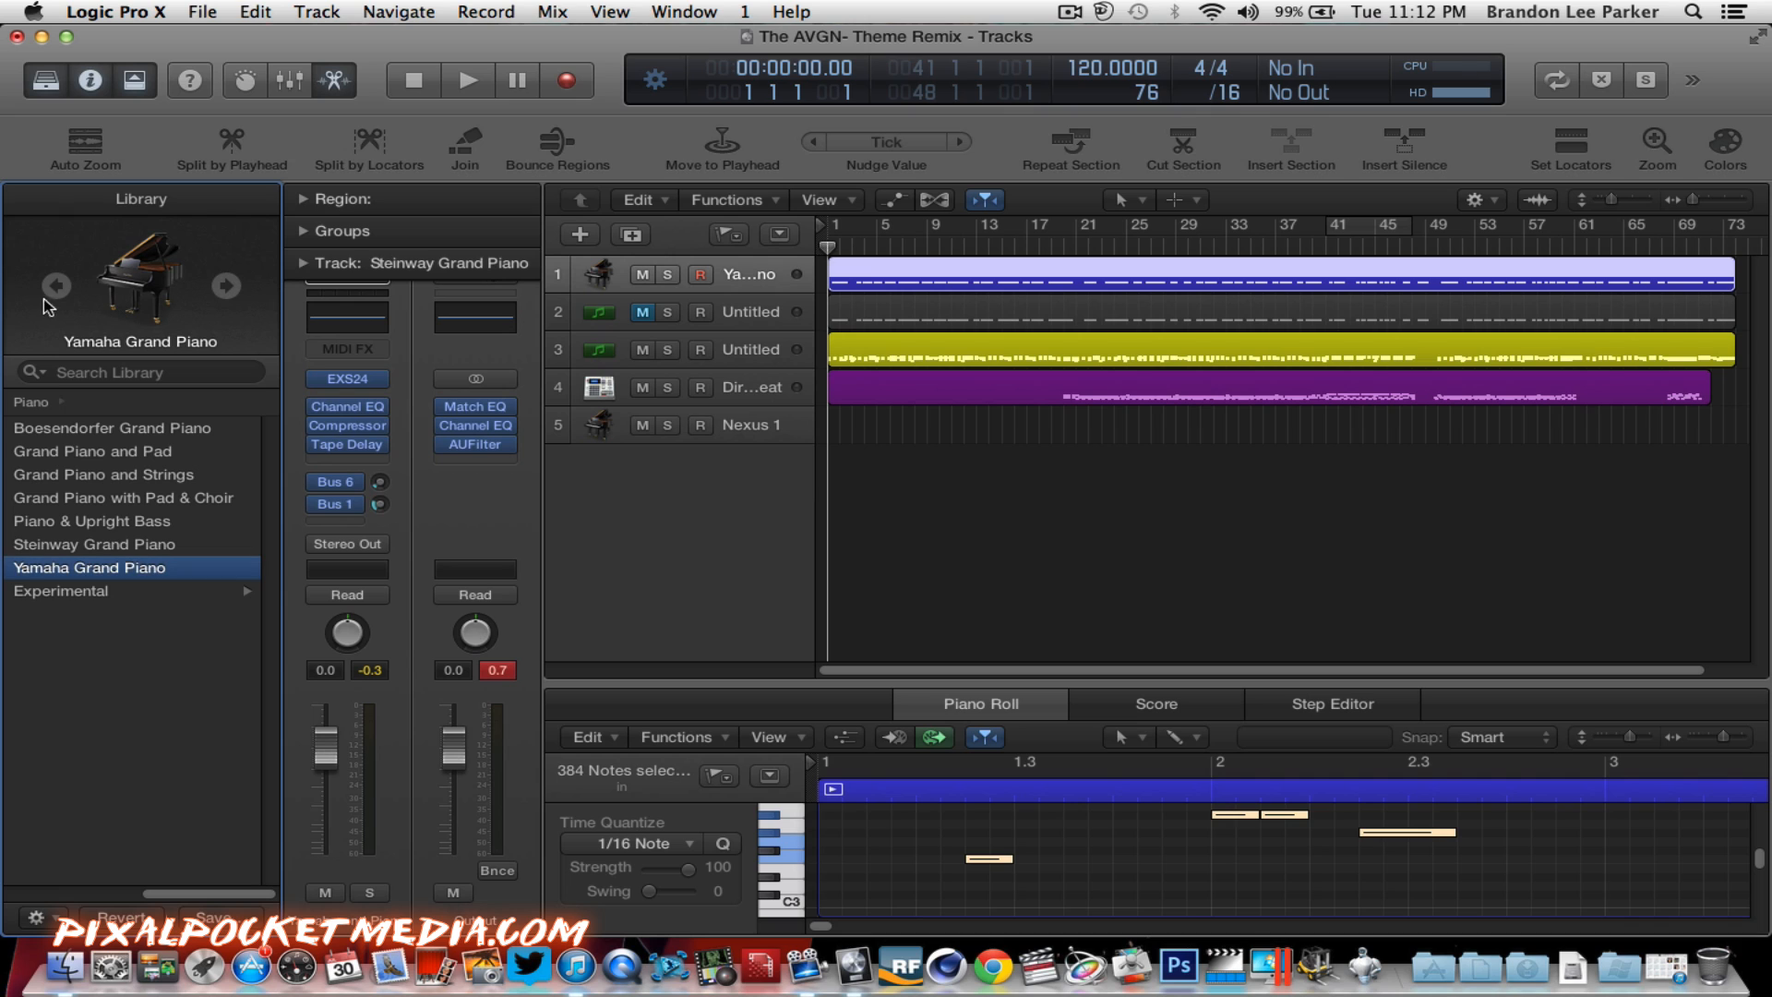
left_click(226, 293)
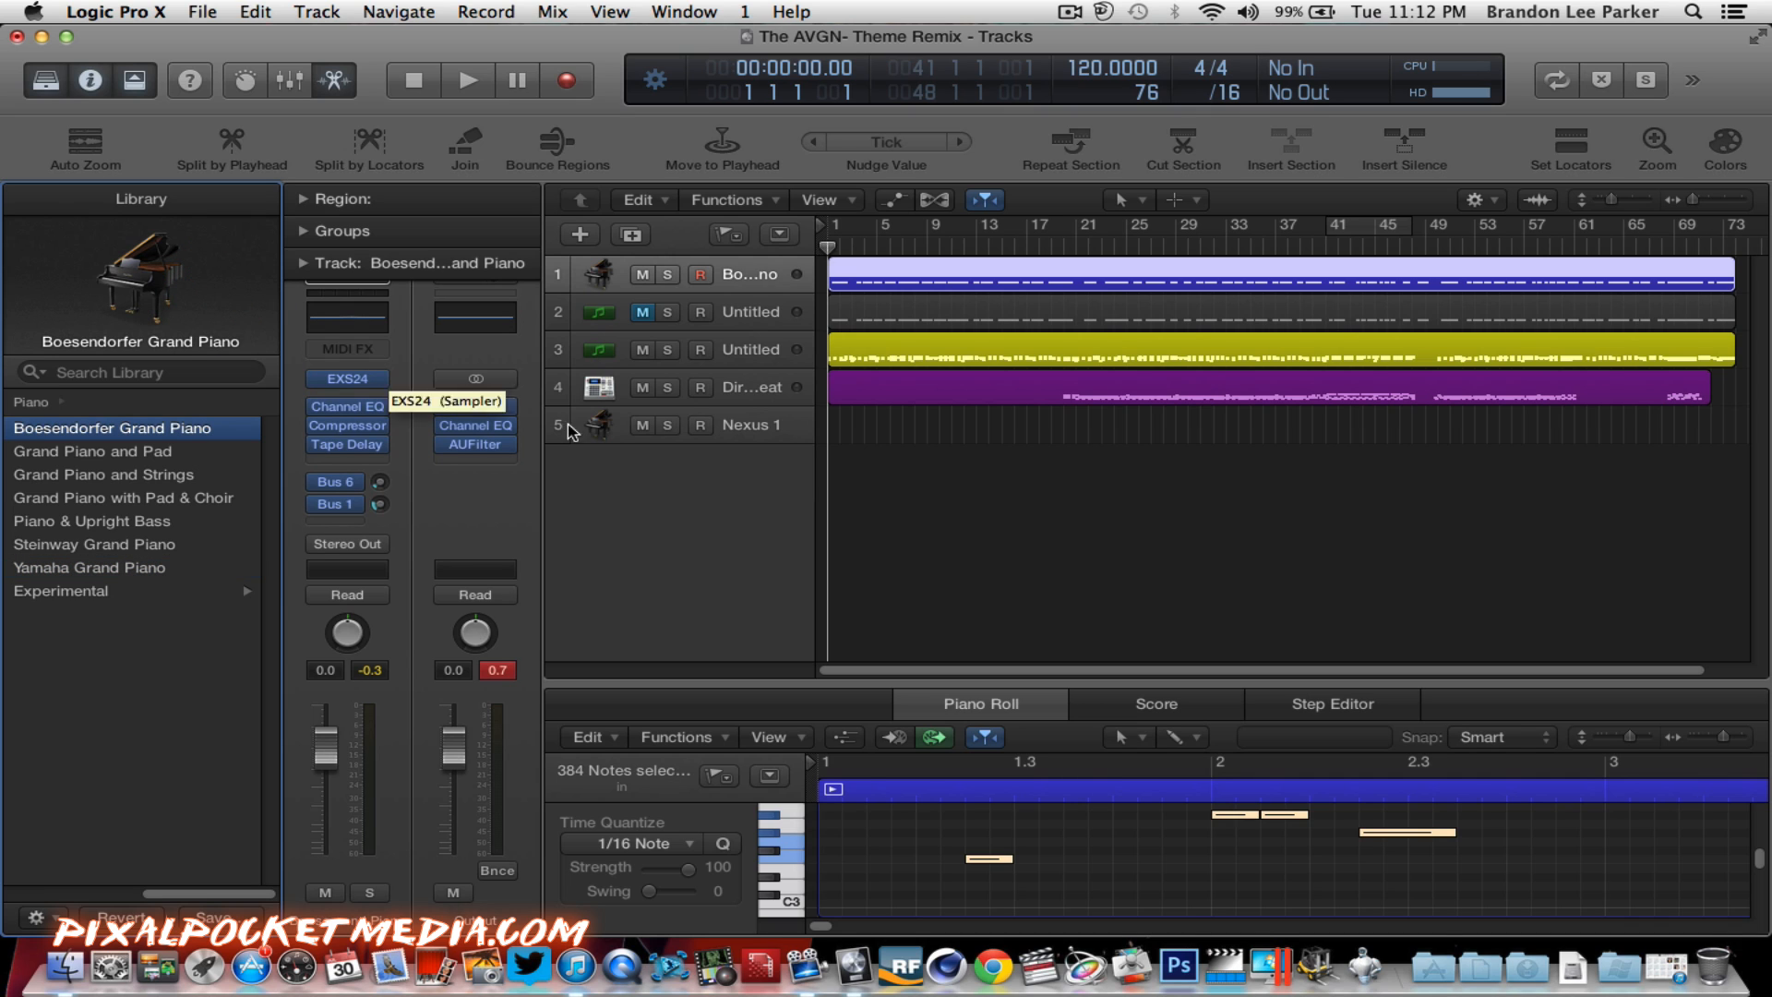
Step: Add a new external MIDI track below the Boesendorfer piano track
left_click(314, 11)
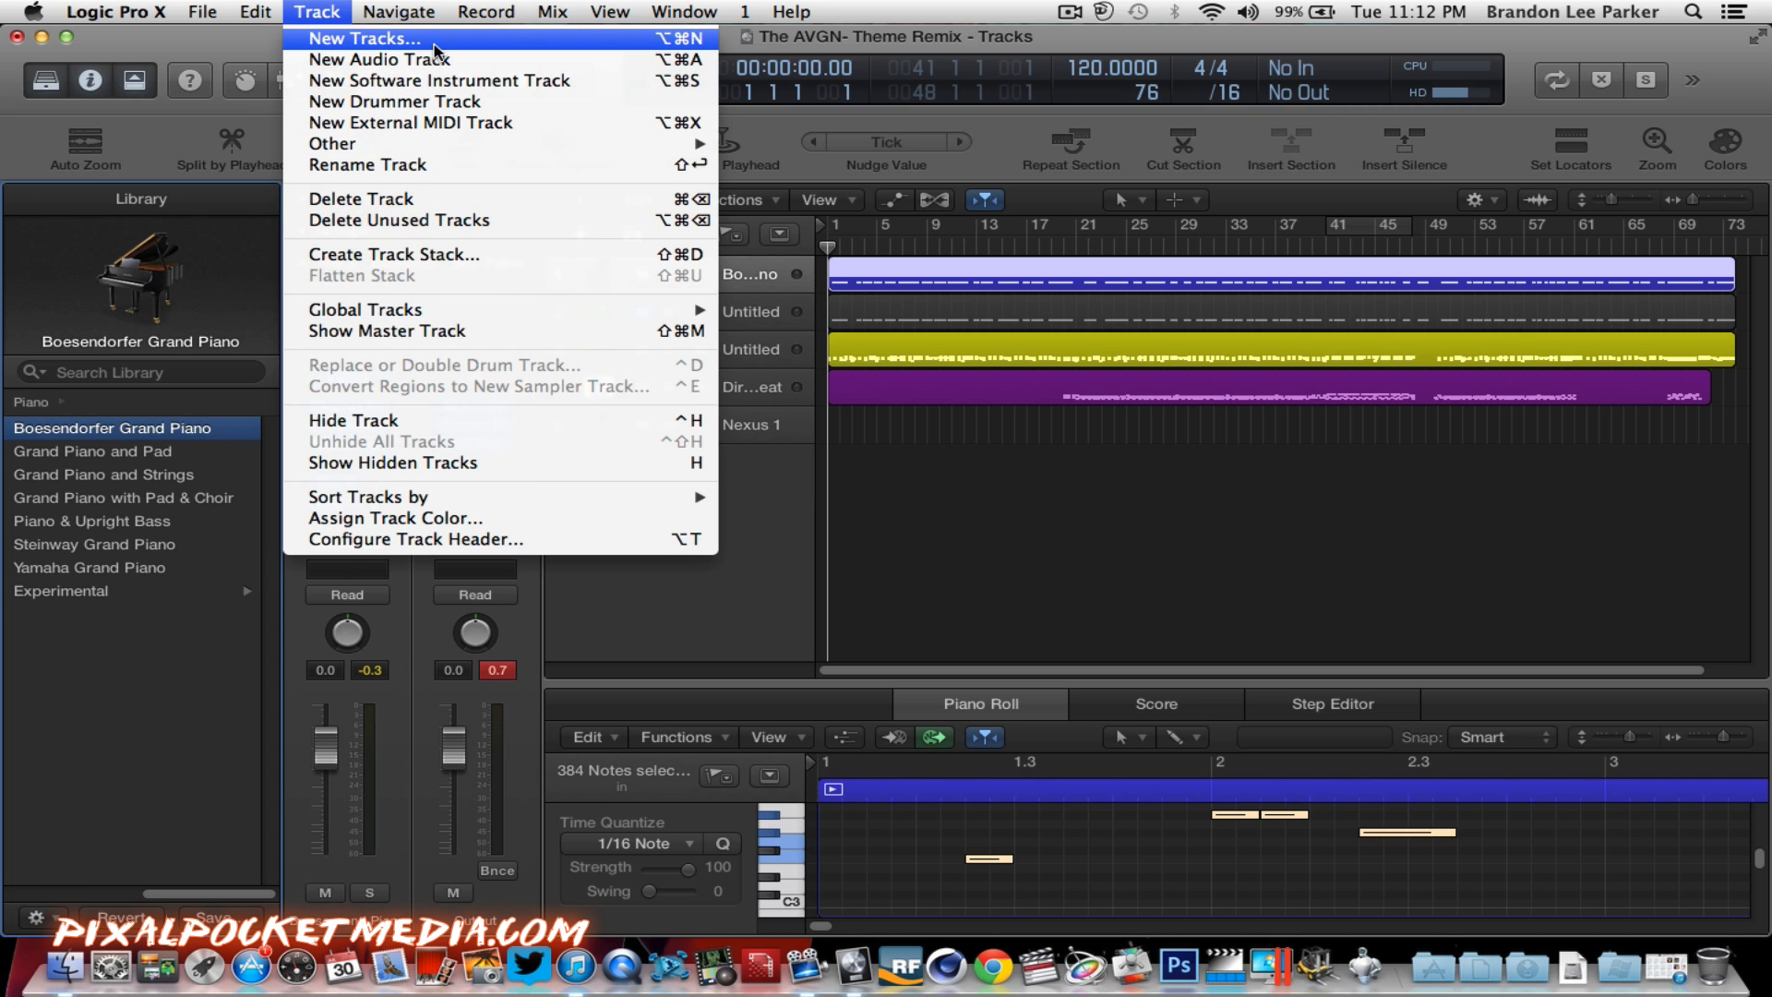
left_click(432, 122)
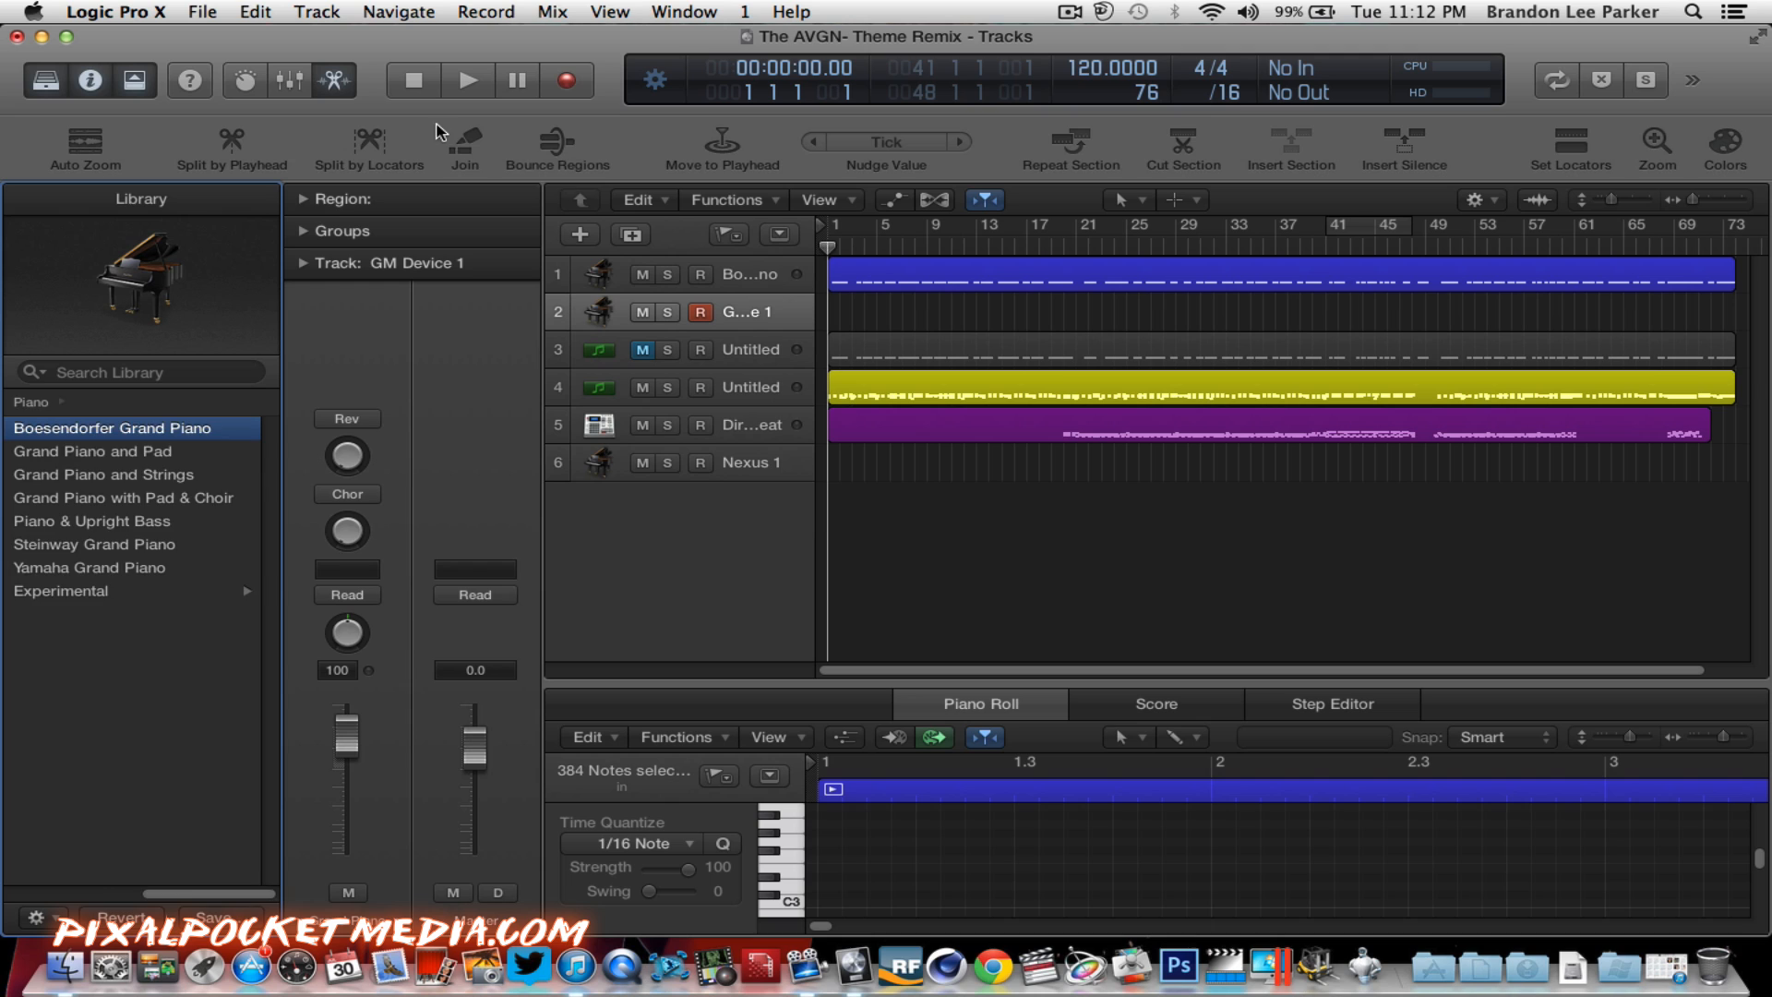
Step: Try the Grand Piano and Pad patch on the first piano track and replace it with Grand Piano and Strings
left_click(618, 281)
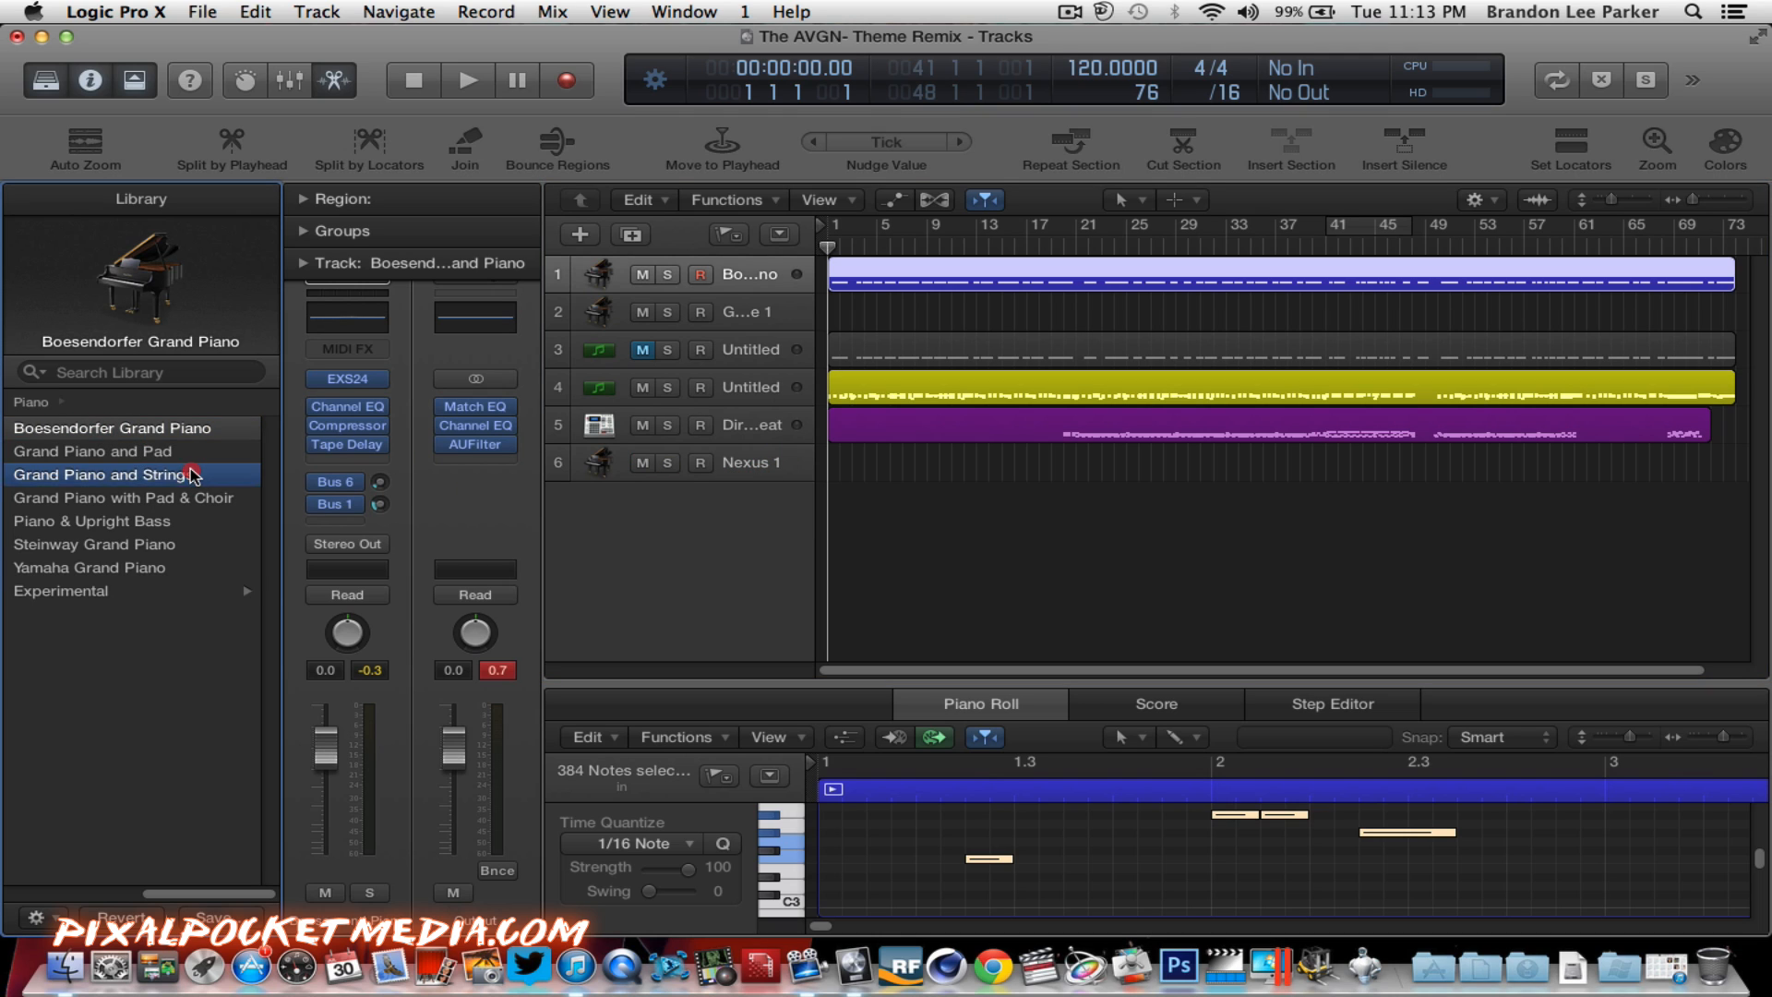
left_click(177, 432)
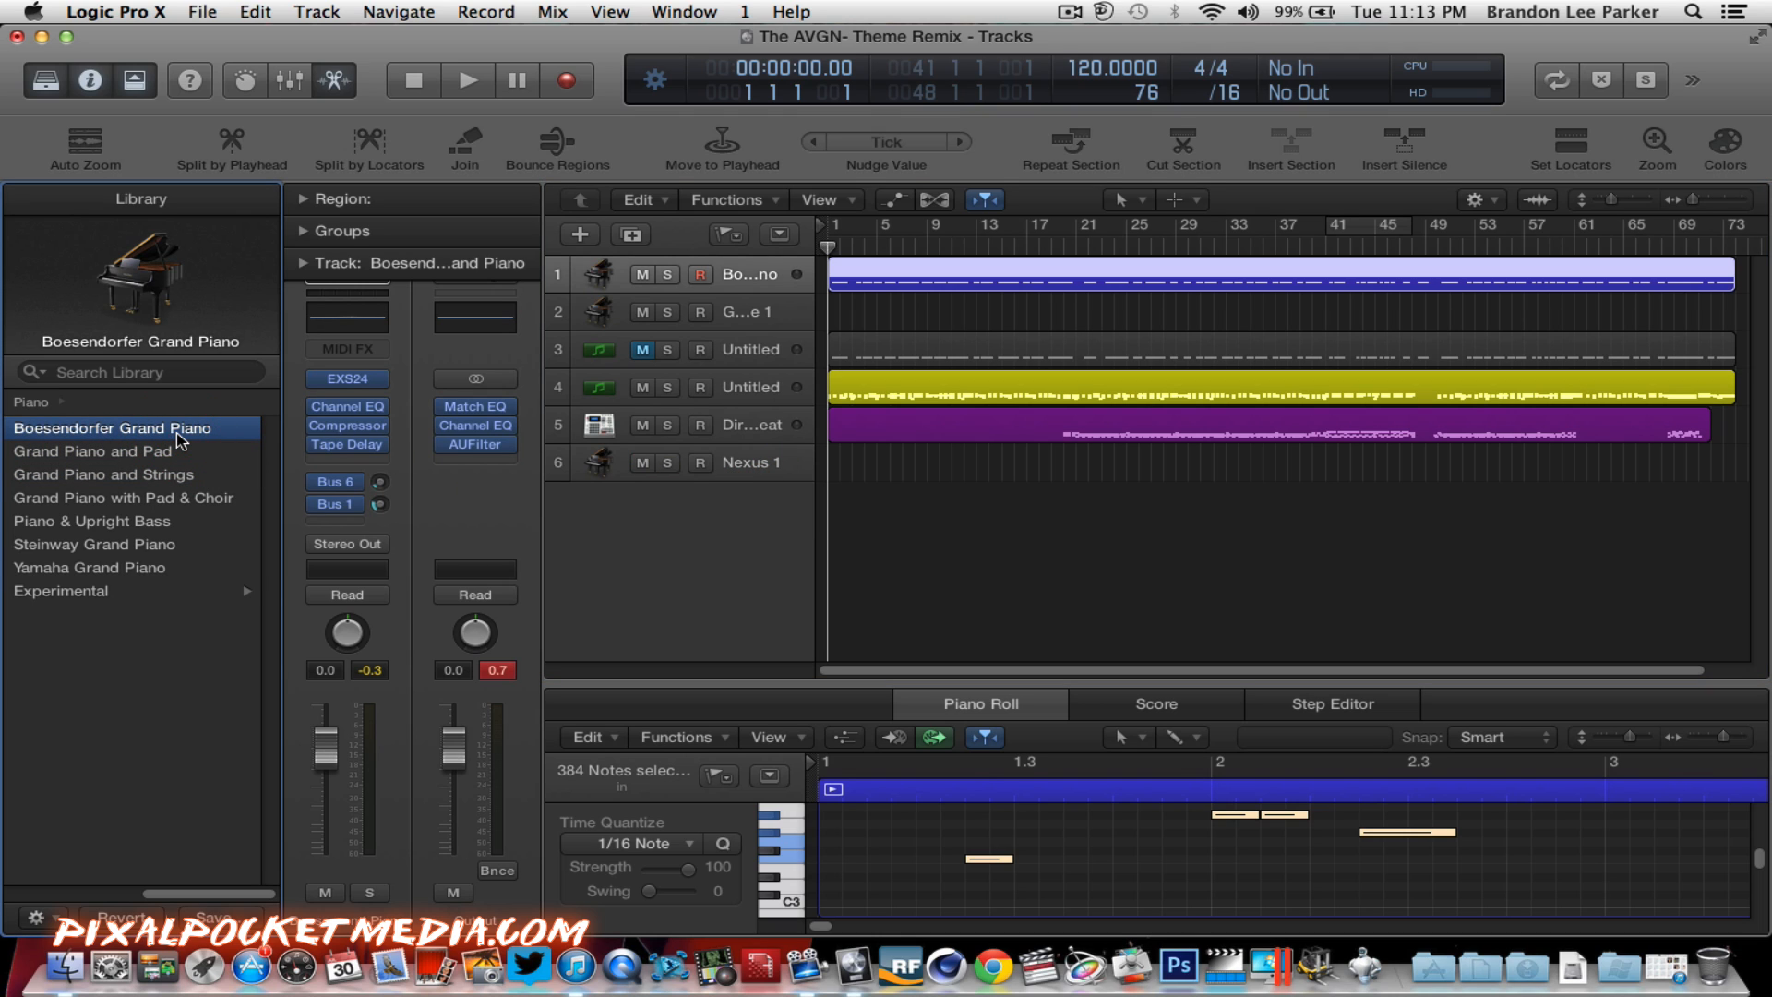
left_click(168, 454)
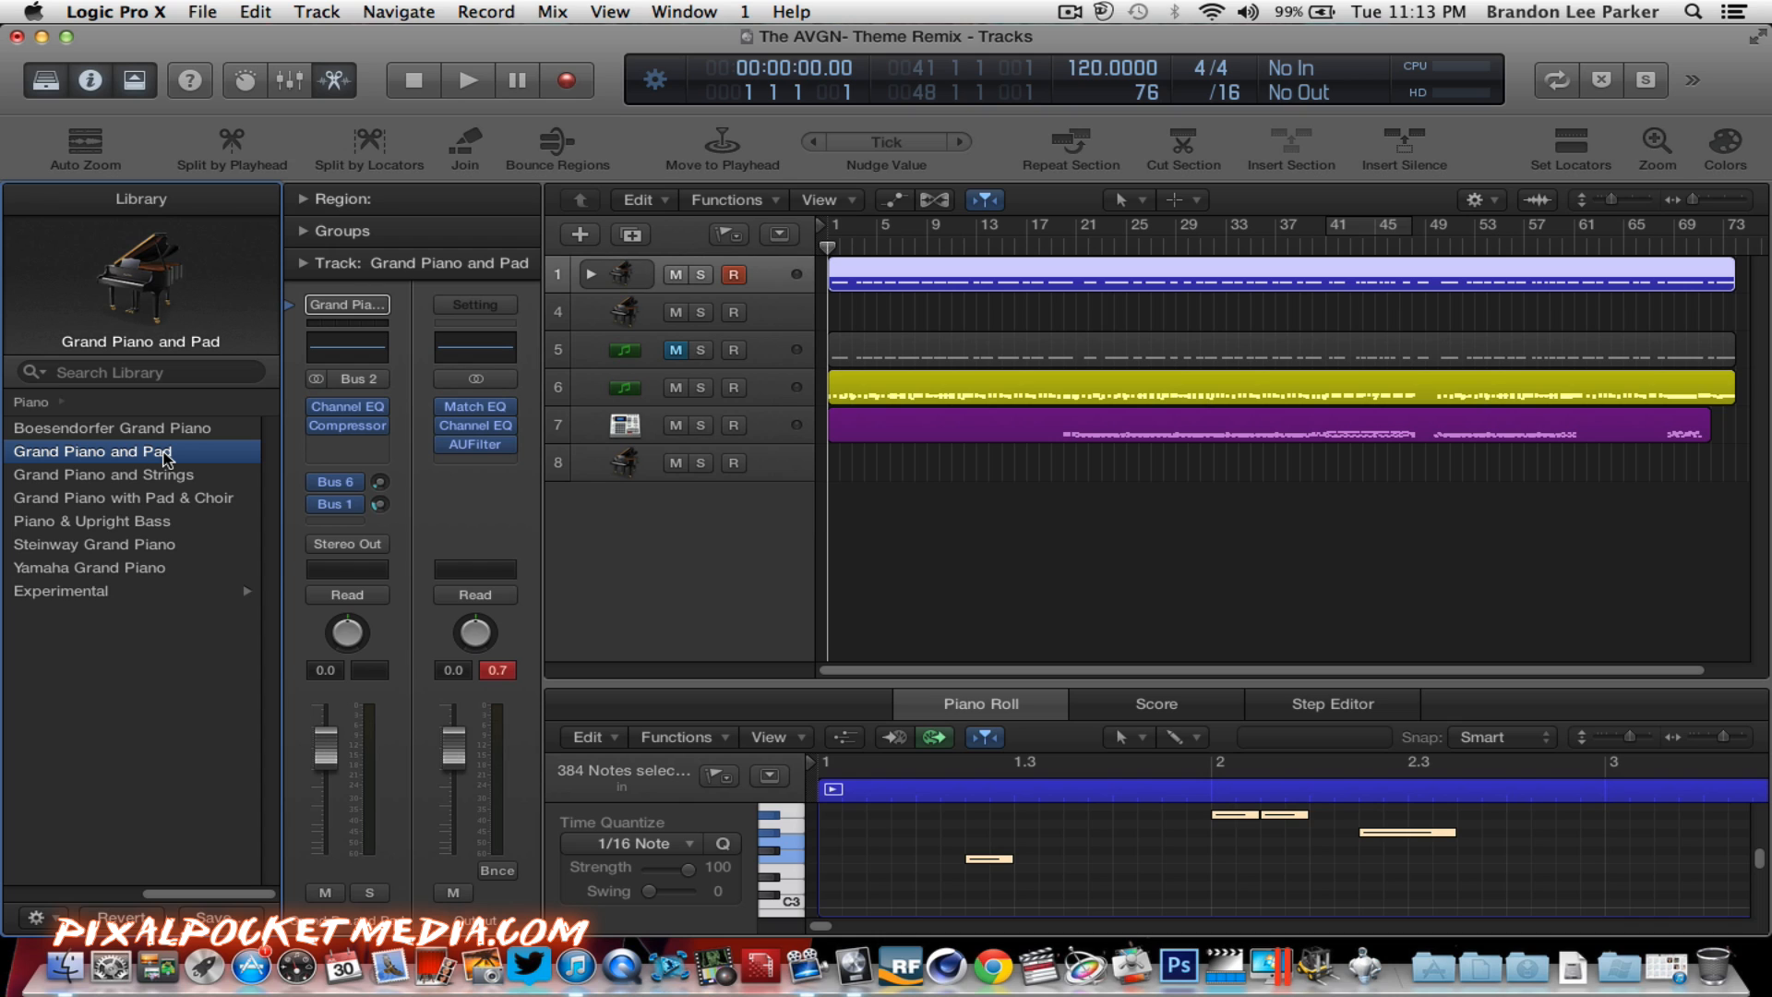
left_click(165, 475)
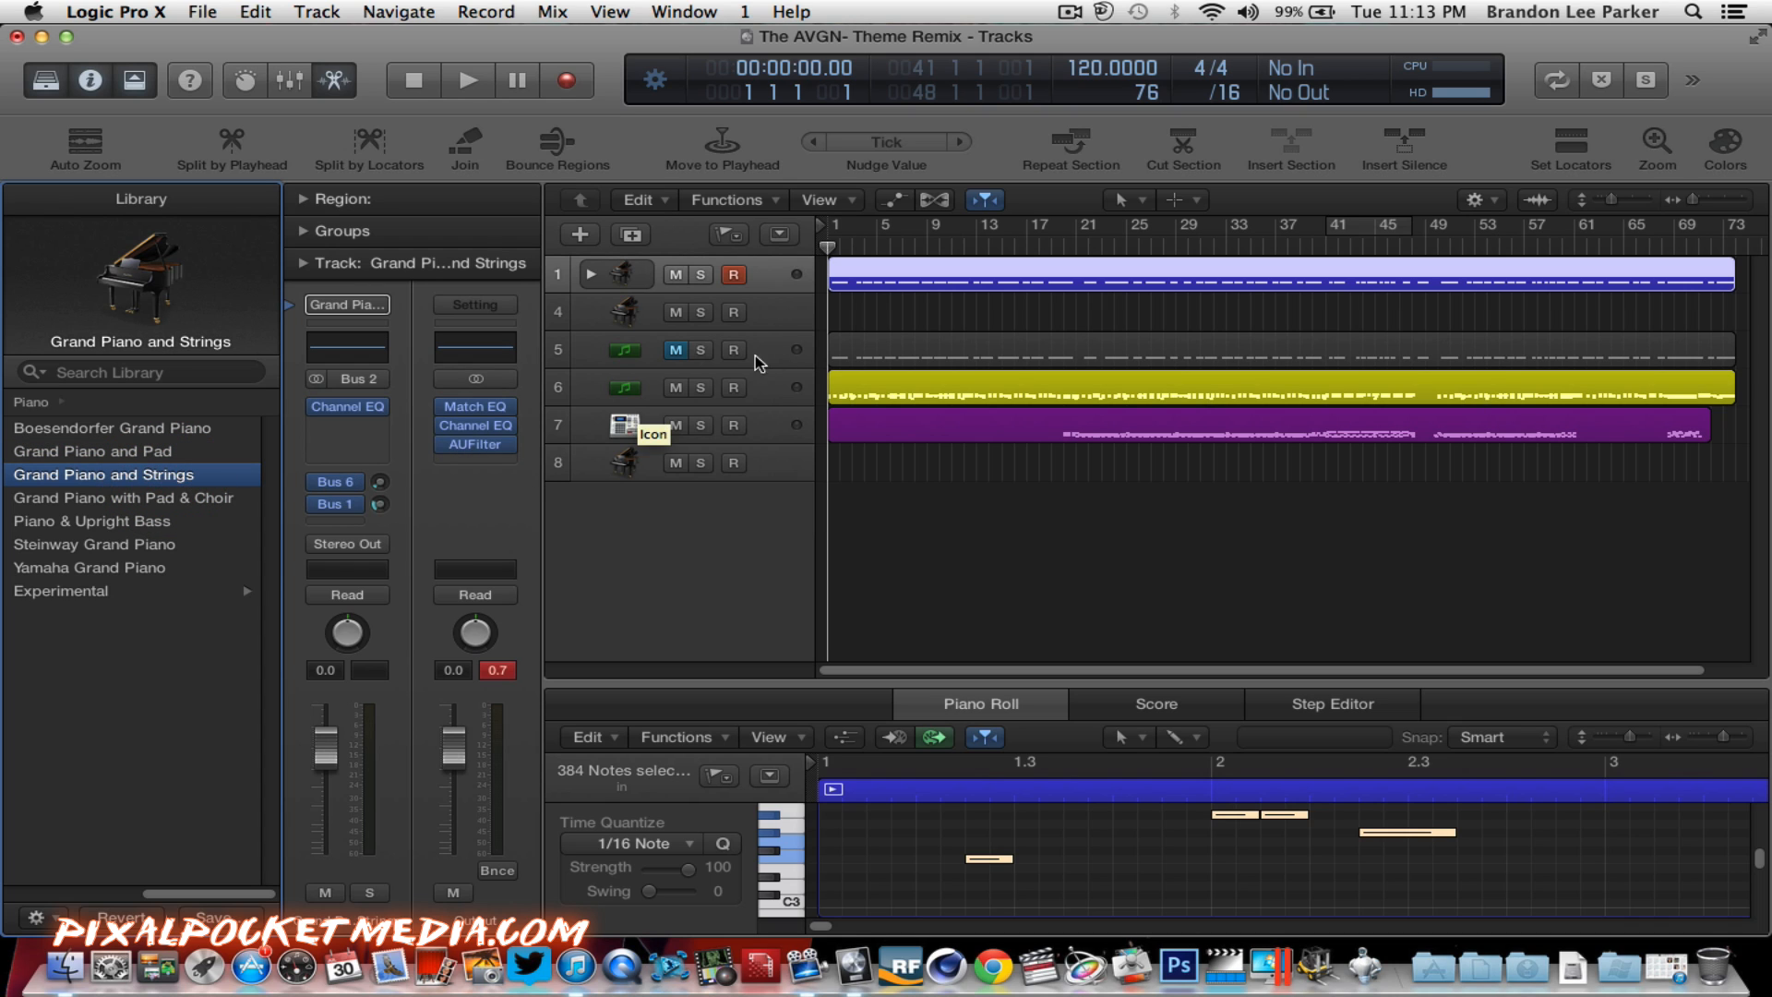
Step: Move the external MIDI track above the piano track stack and delete the Nexus 1 track at the end of the track list
left_click(767, 310)
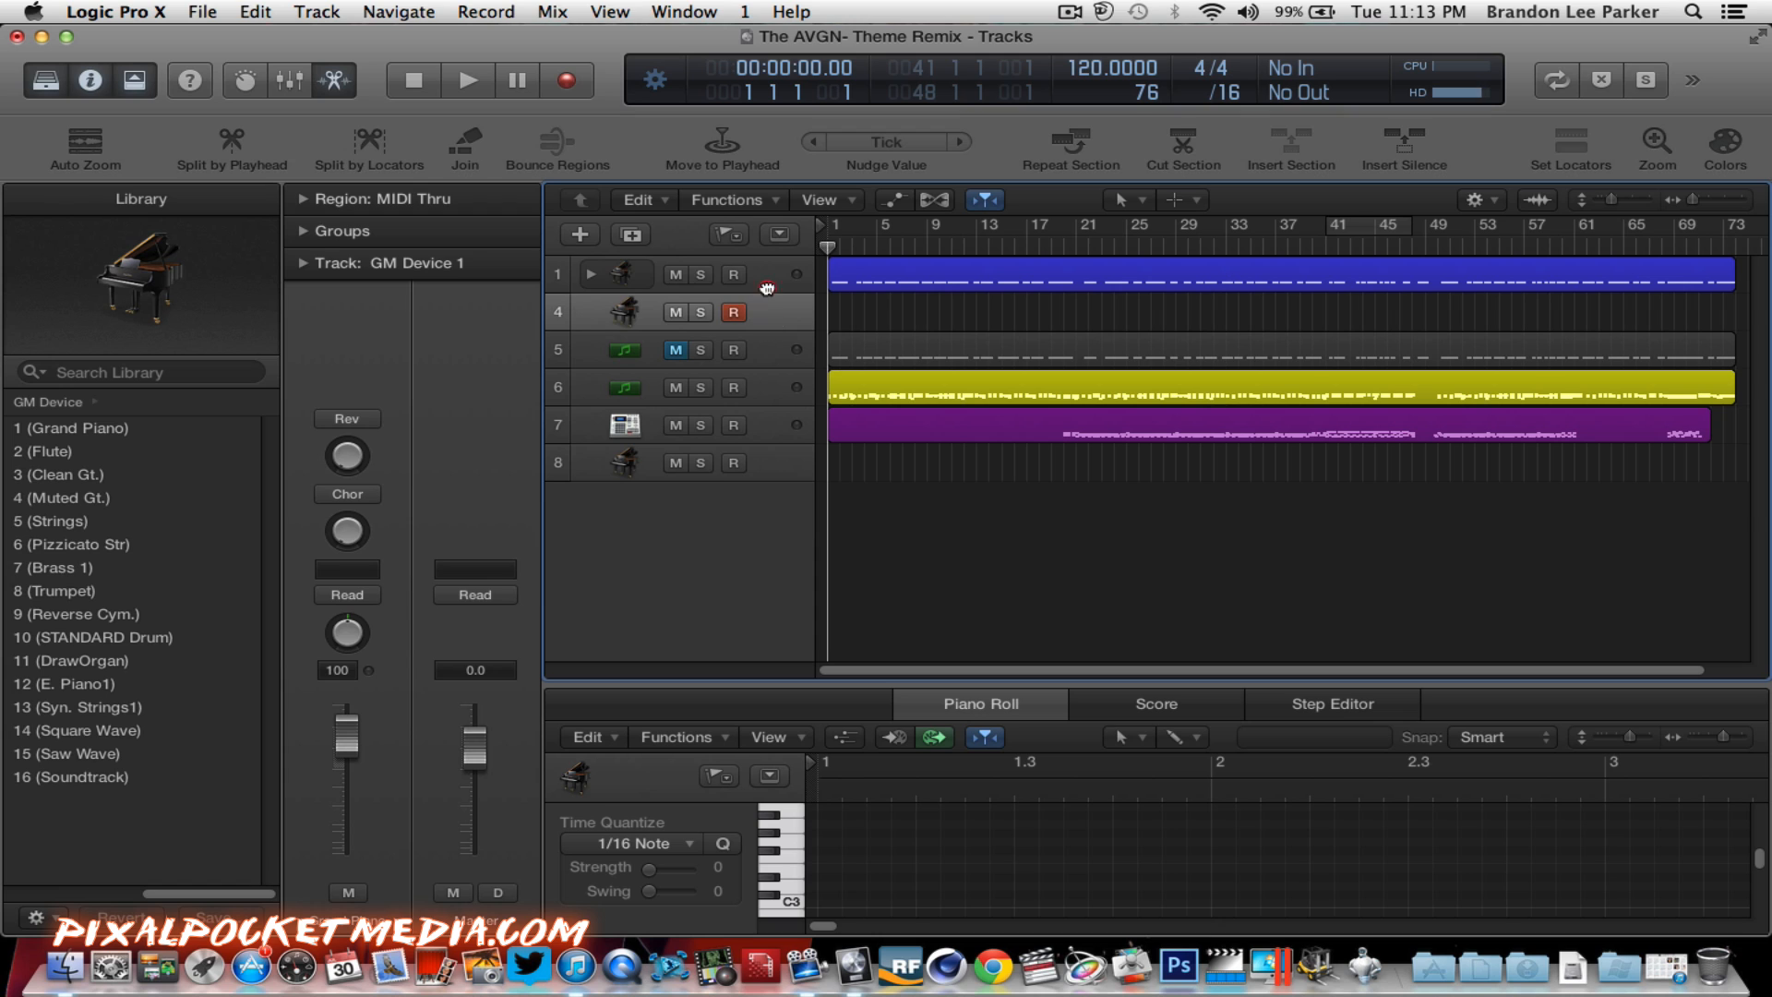
left_click_drag(767, 288, 765, 256)
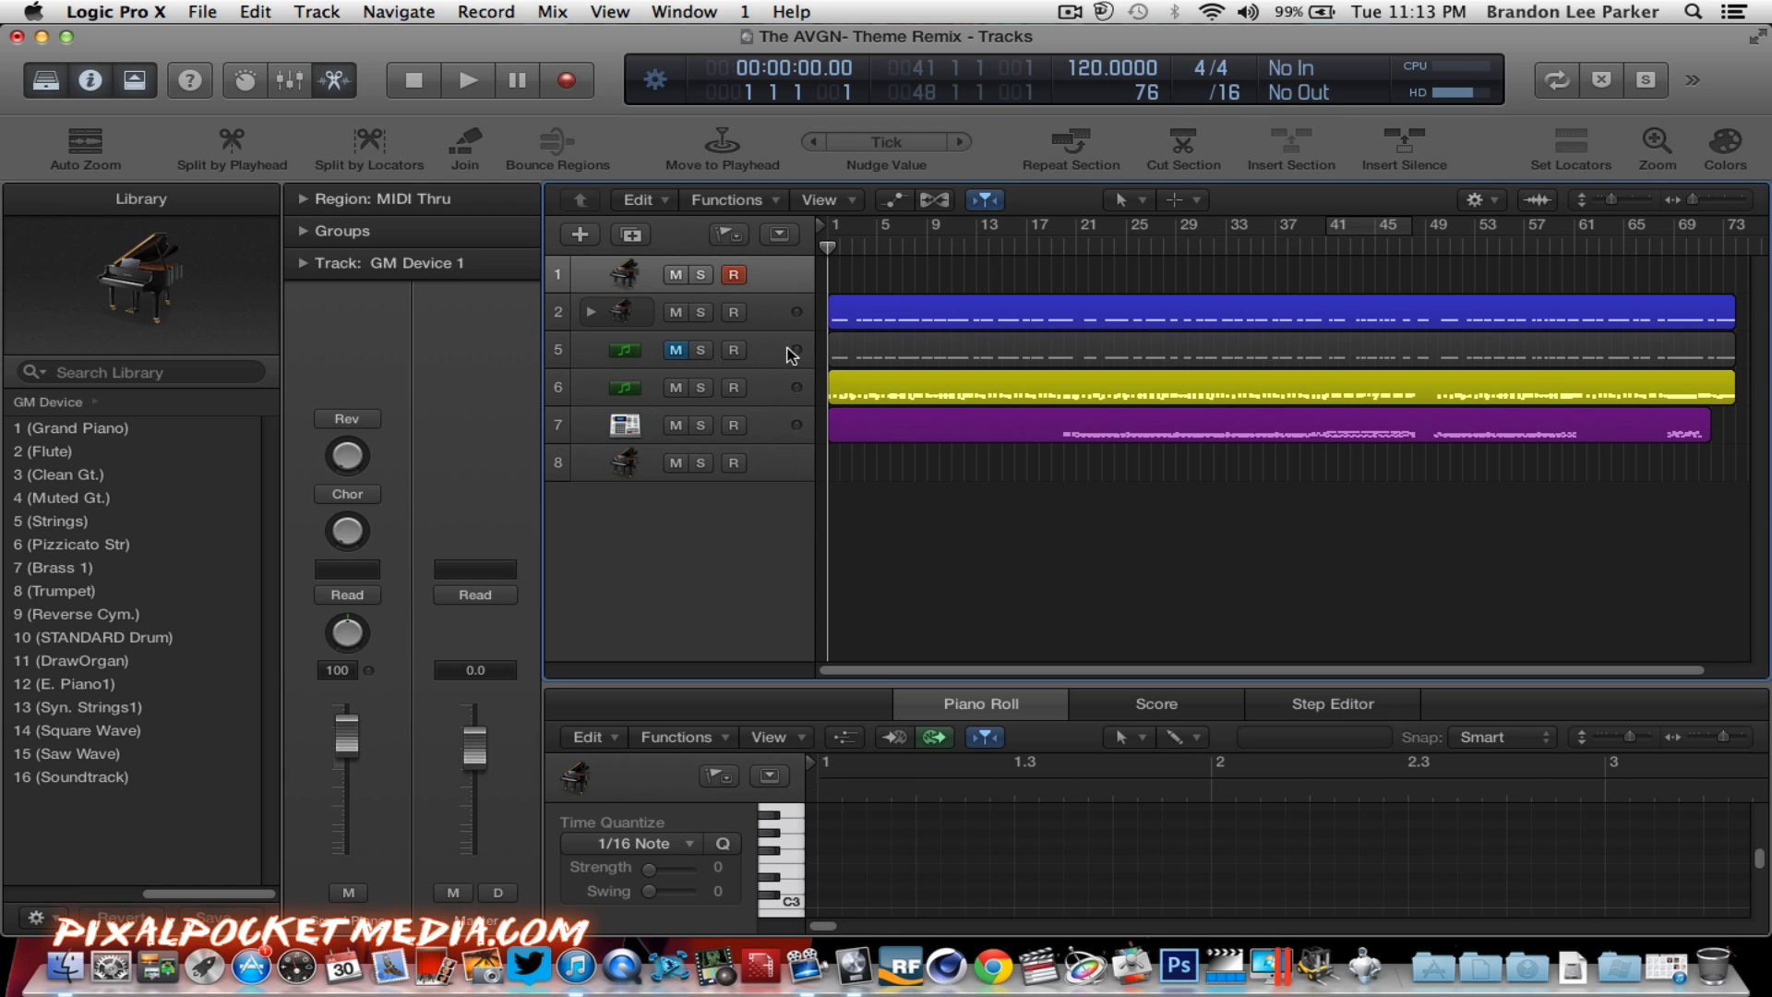
left_click(774, 471)
key("super+BackSpace")
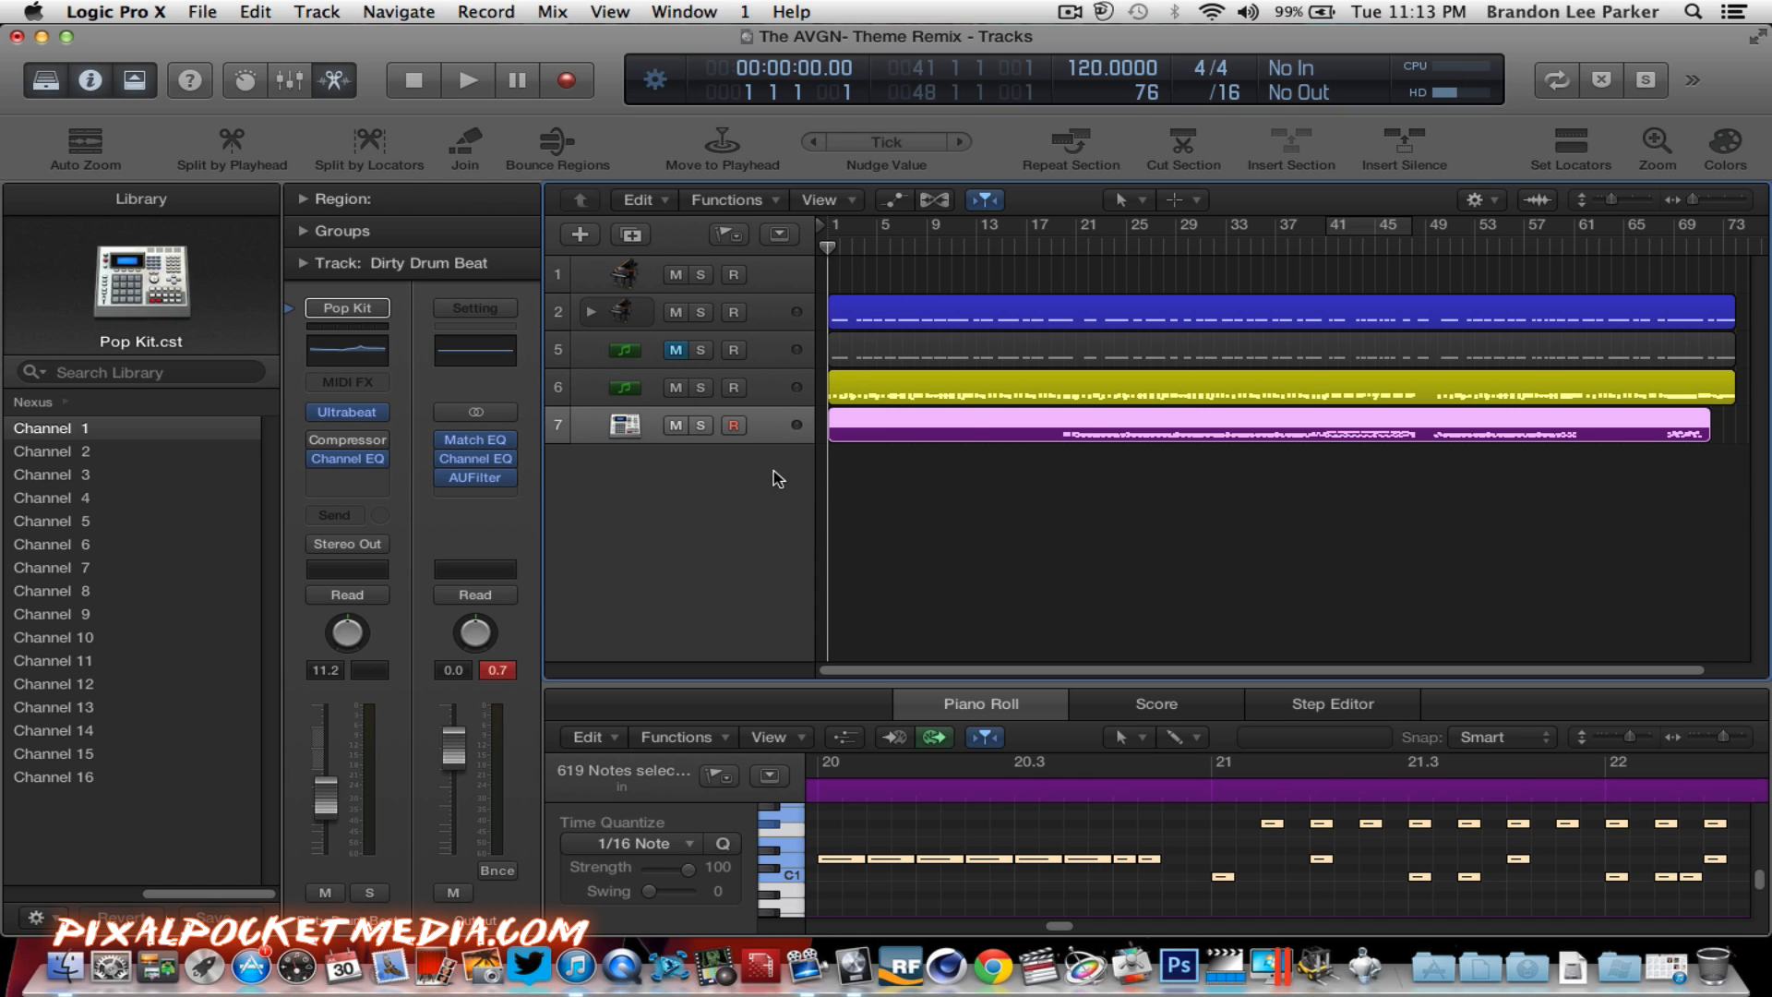
Step: Select the external MIDI track and audition notes in several octaves on the Piano Roll keyboard
left_click(762, 274)
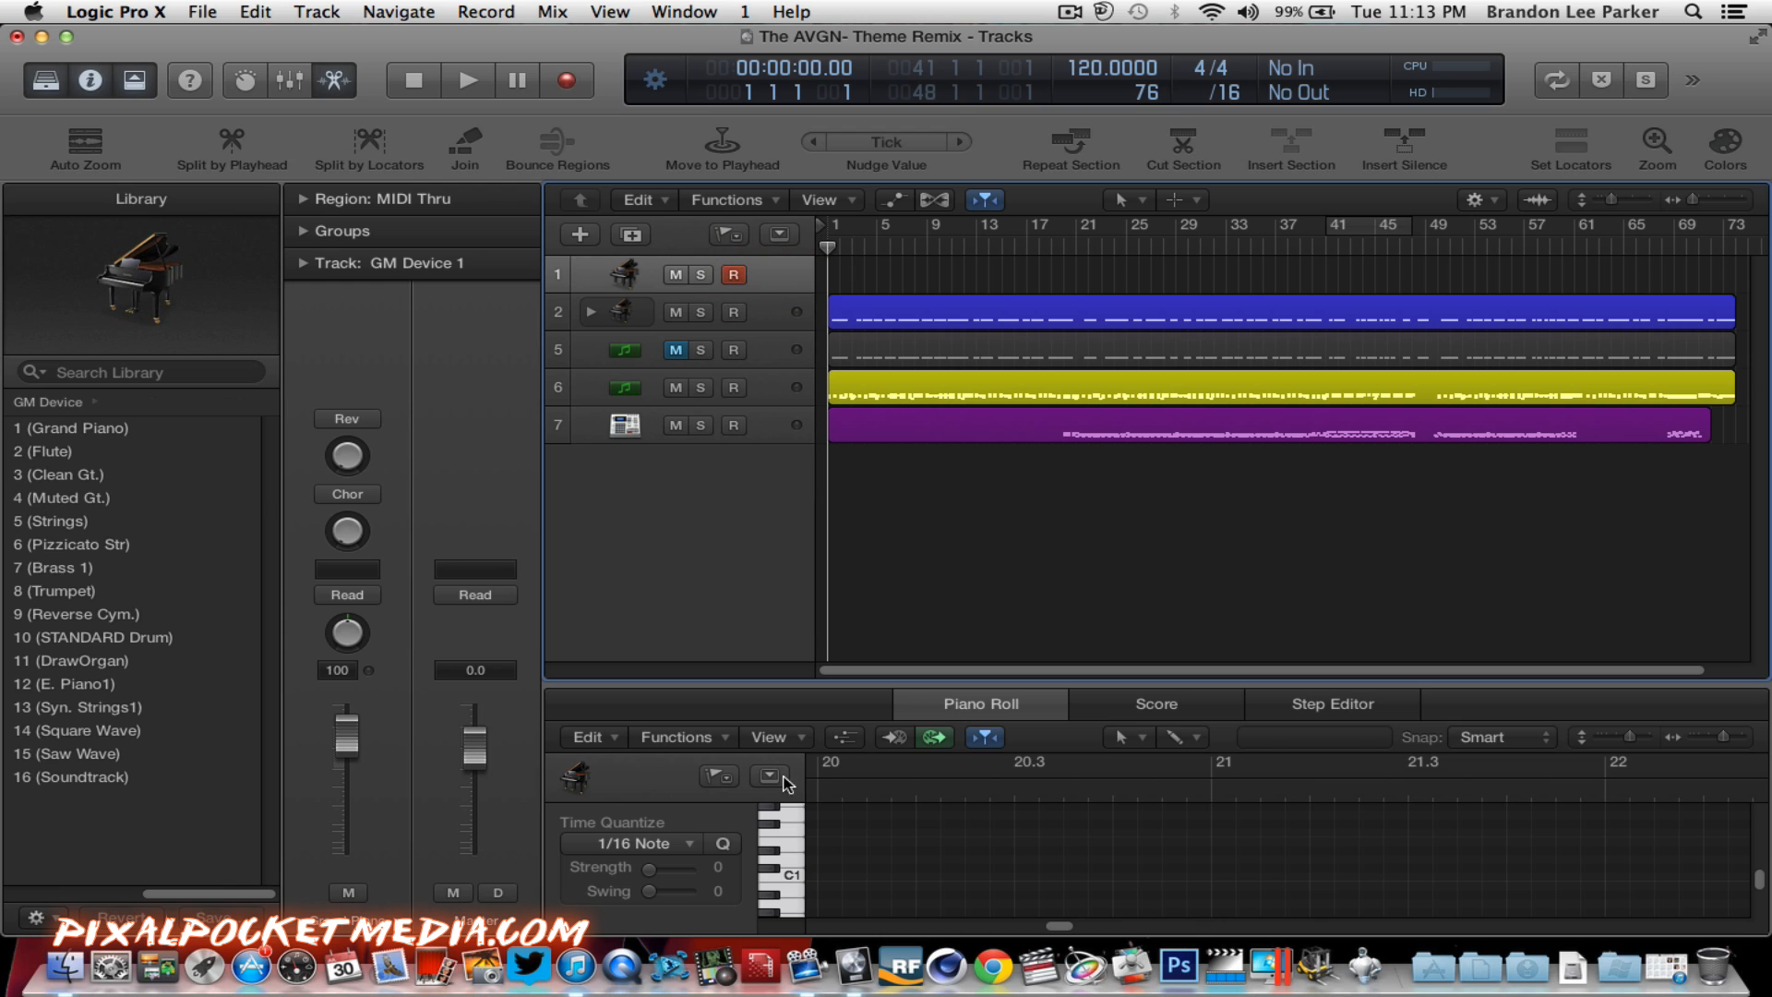
left_click(795, 862)
left_click(796, 844)
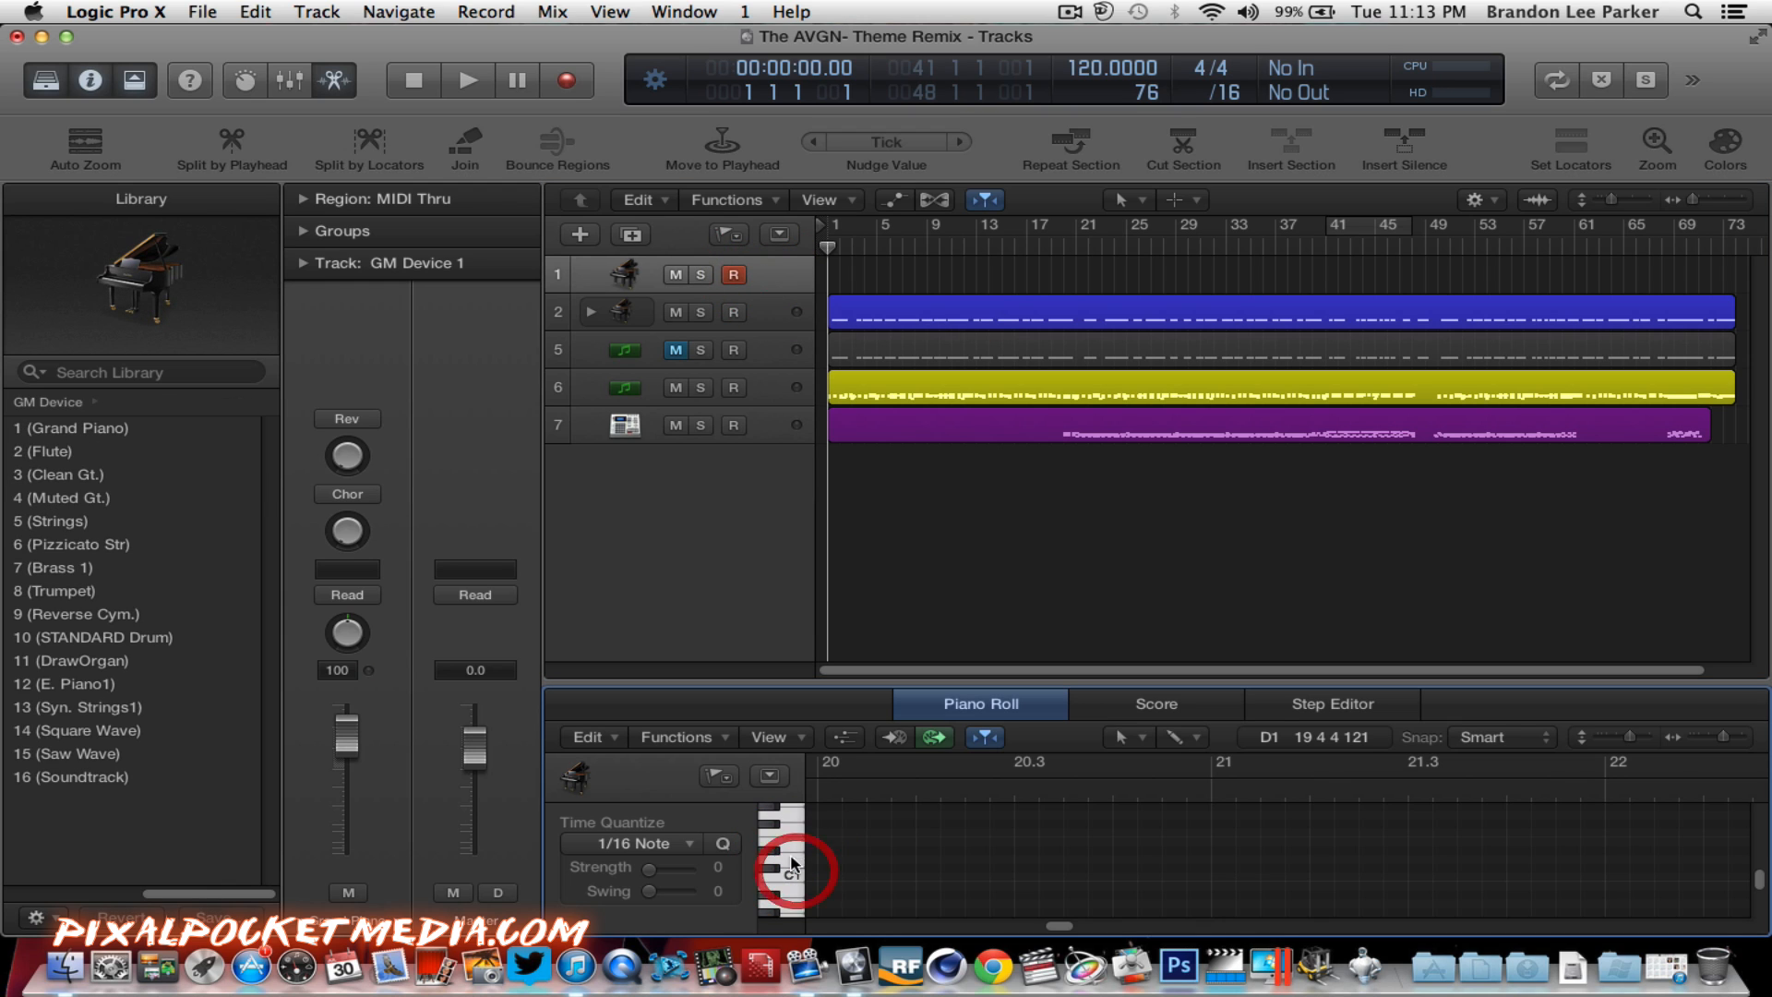
scroll(795, 837, "up", 4)
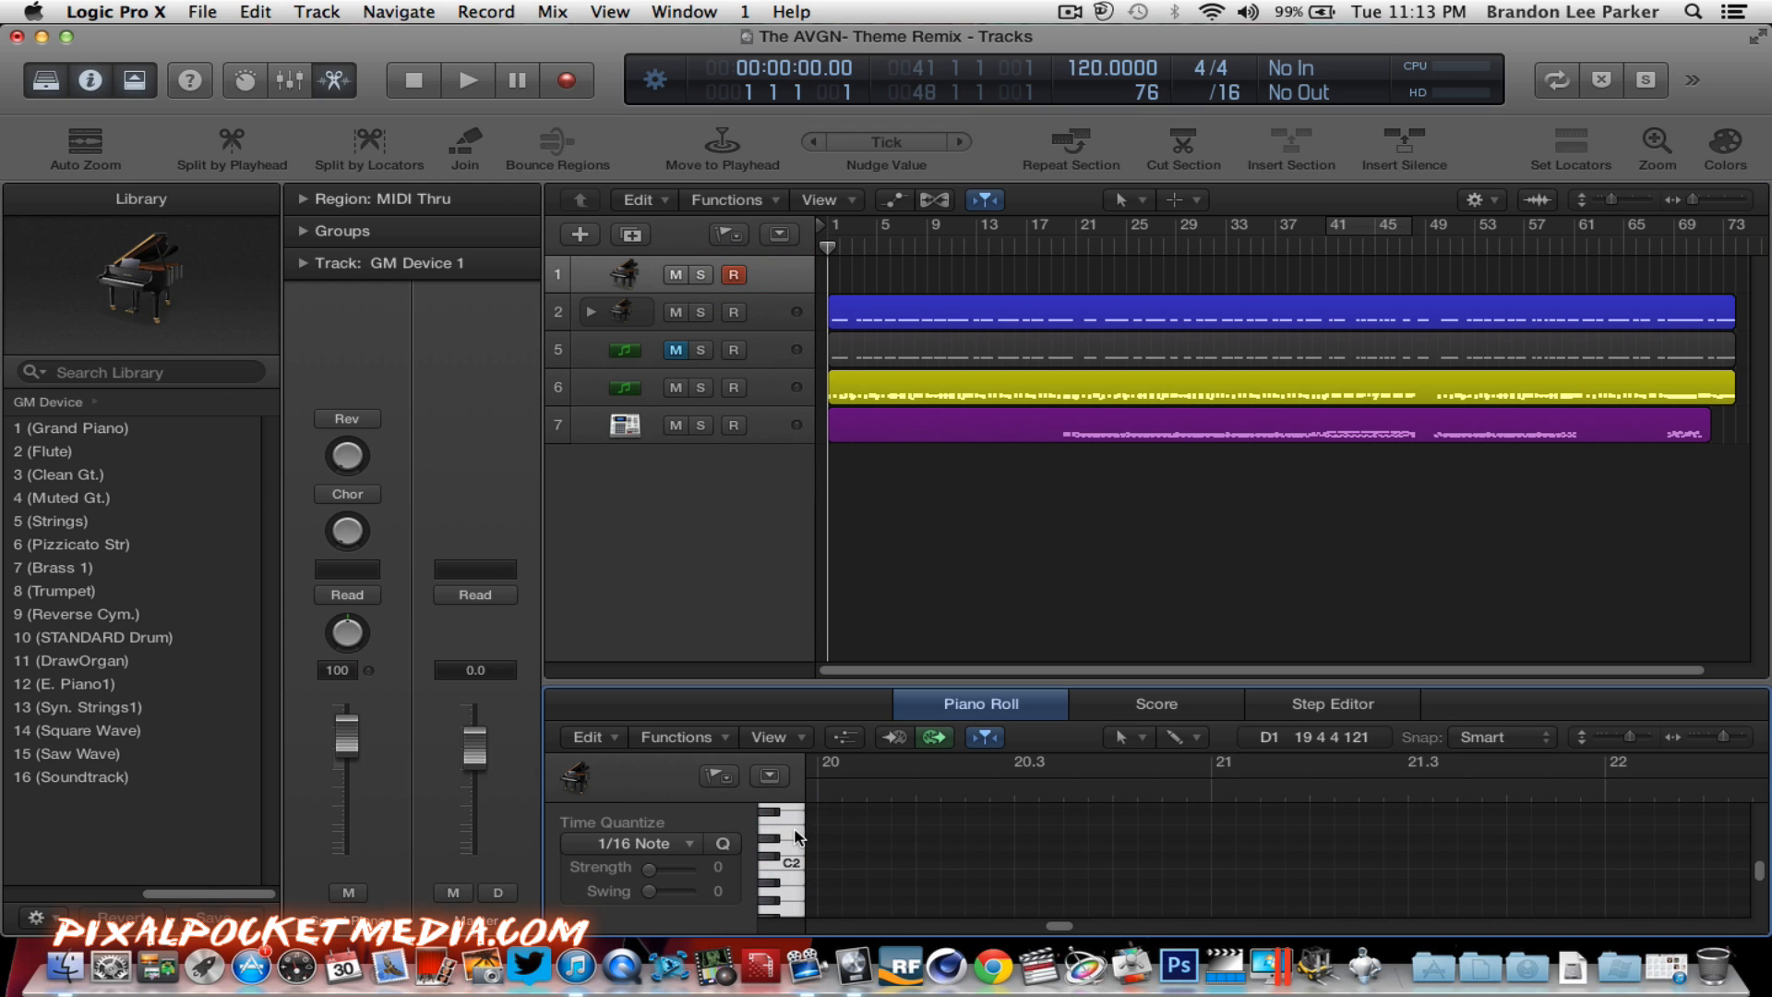
left_click(795, 836)
left_click(795, 863)
scroll(795, 862, "up", 7)
left_click(796, 860)
left_click(794, 865)
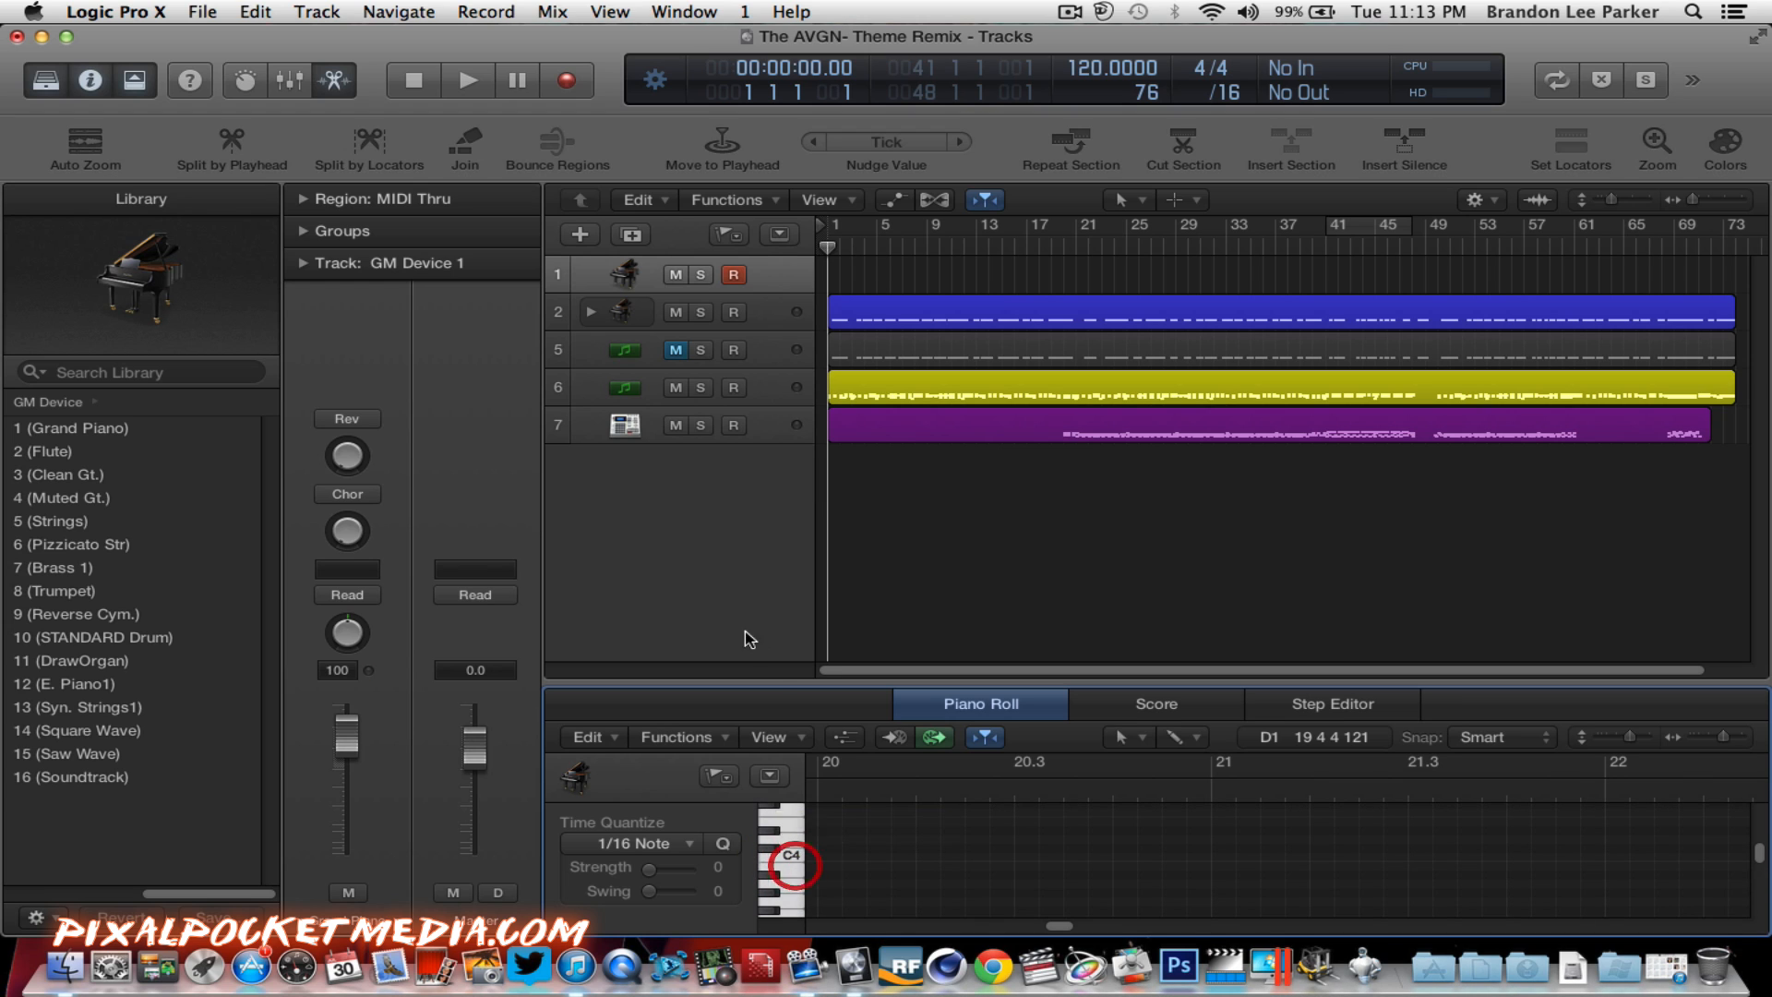
Step: Delete the external MIDI track above the piano track stack
left_click(753, 279)
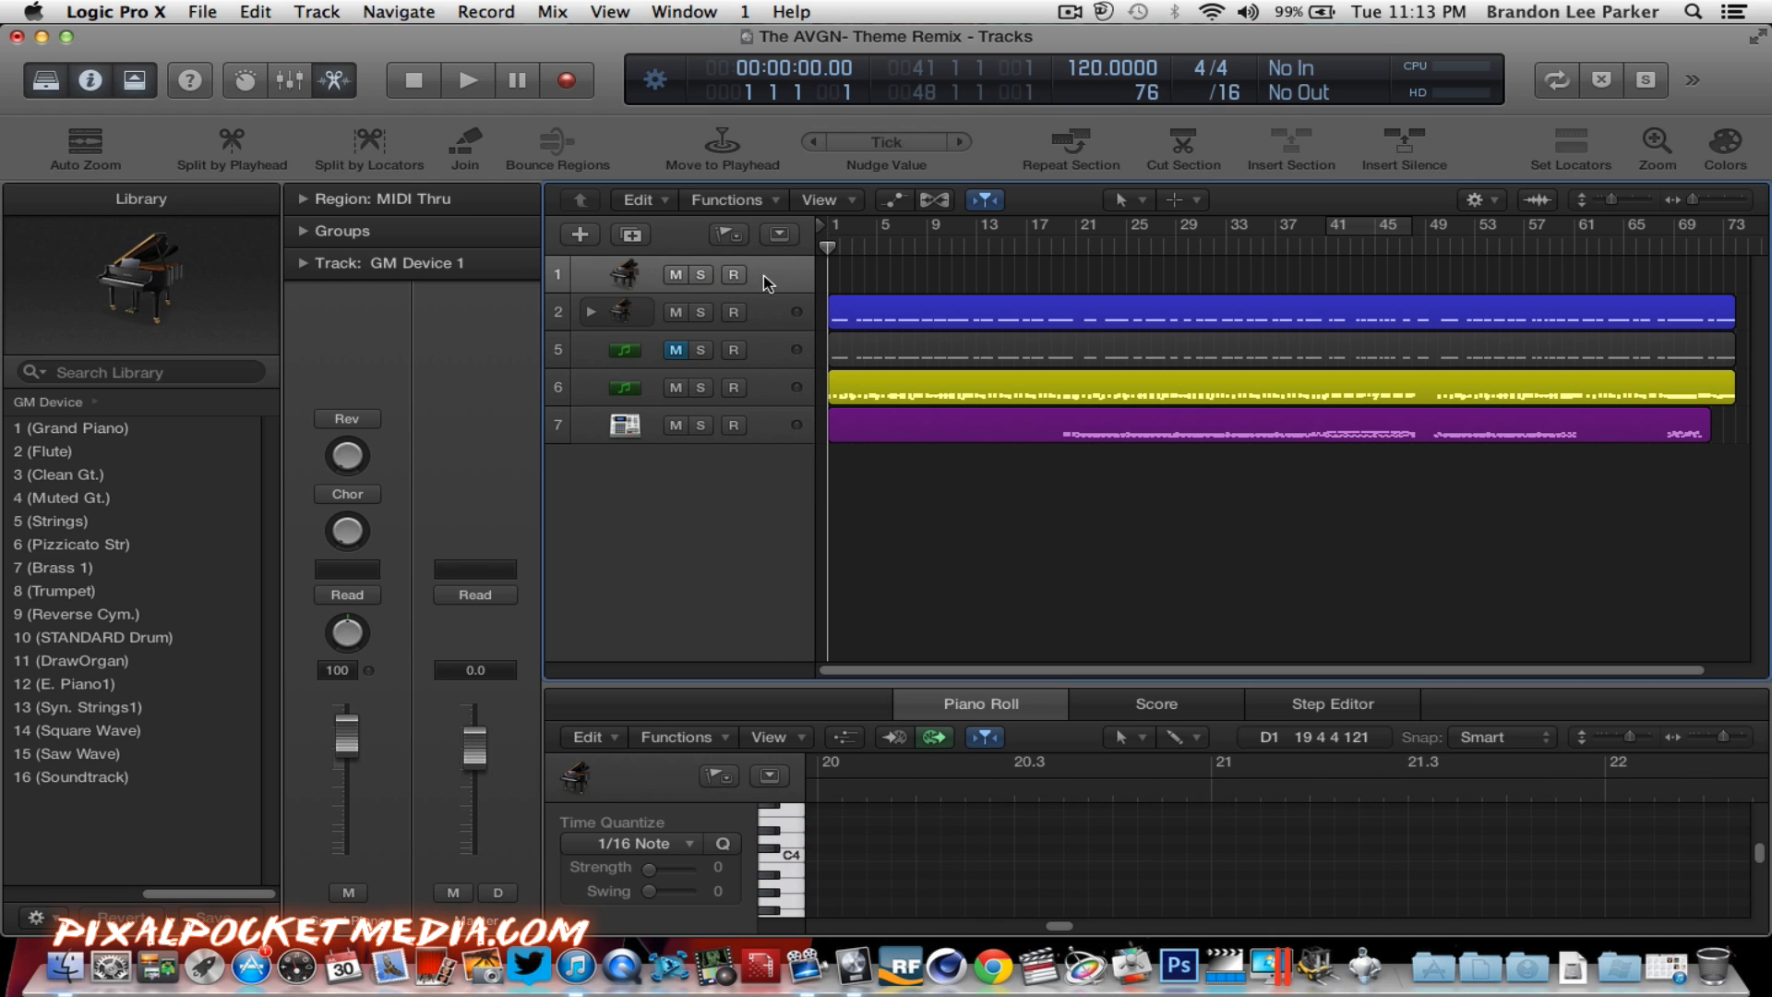
key("super+BackSpace")
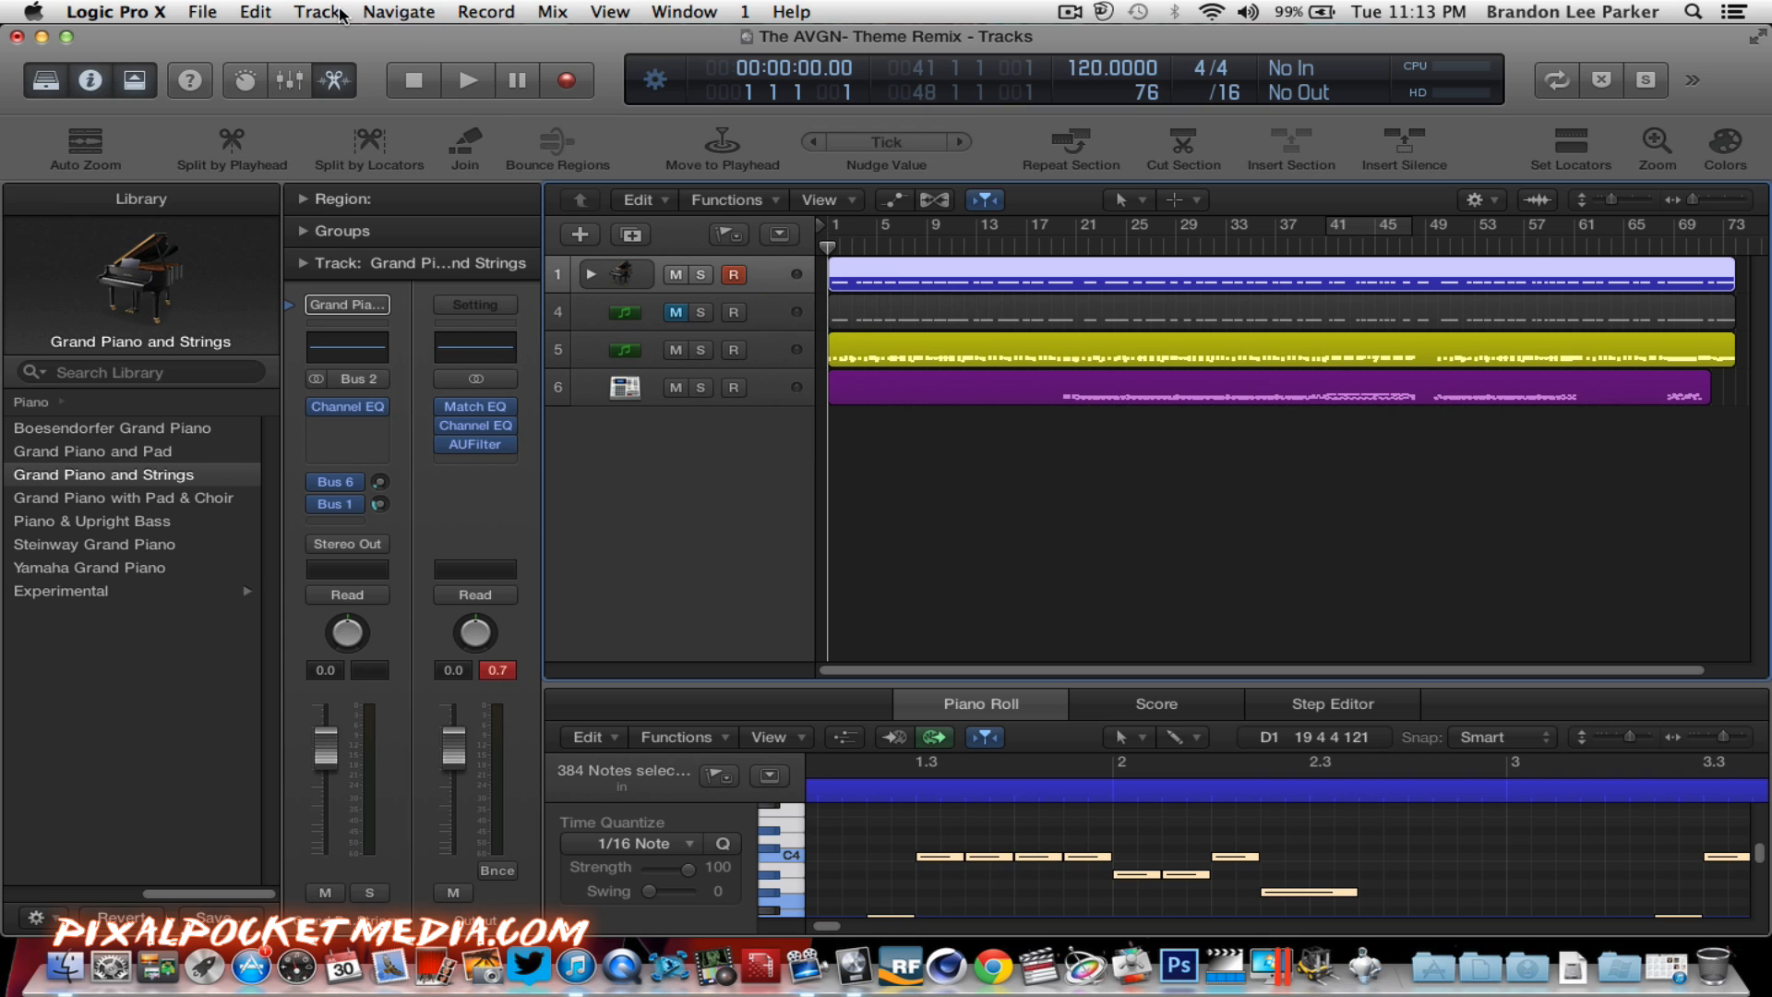
Step: Add a new software instrument track and move it above the Grand Piano and Strings track stack
left_click(338, 13)
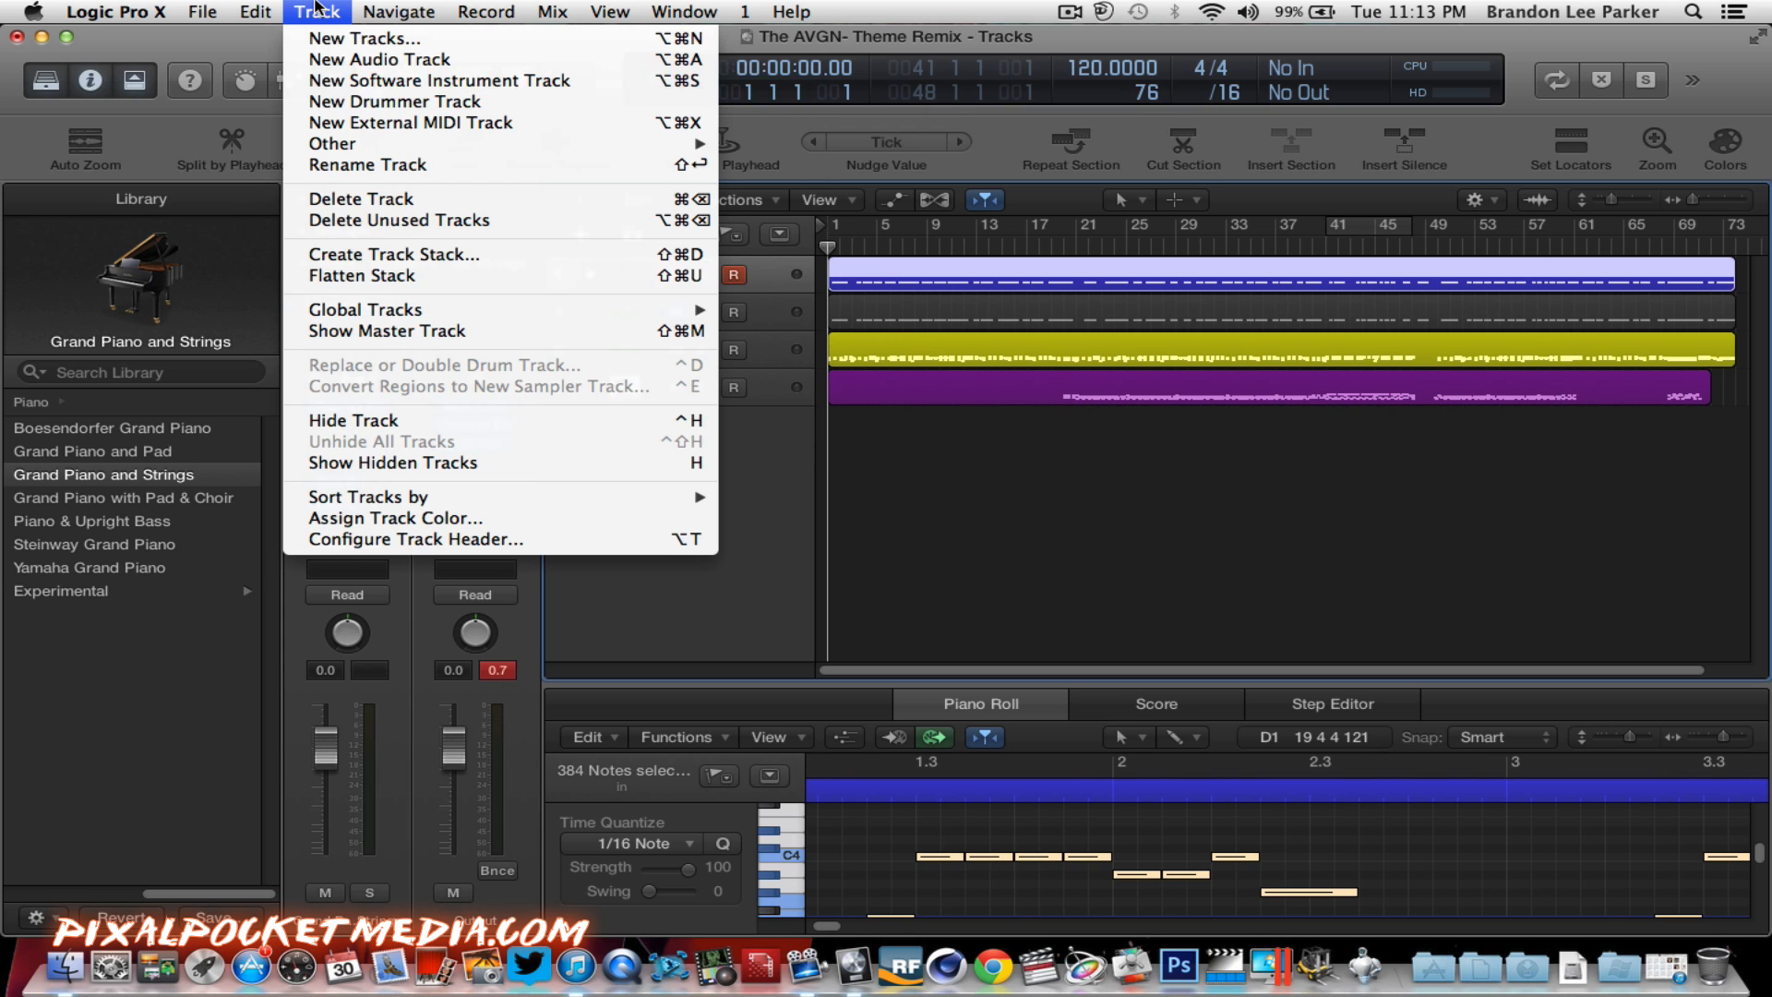
left_click(386, 81)
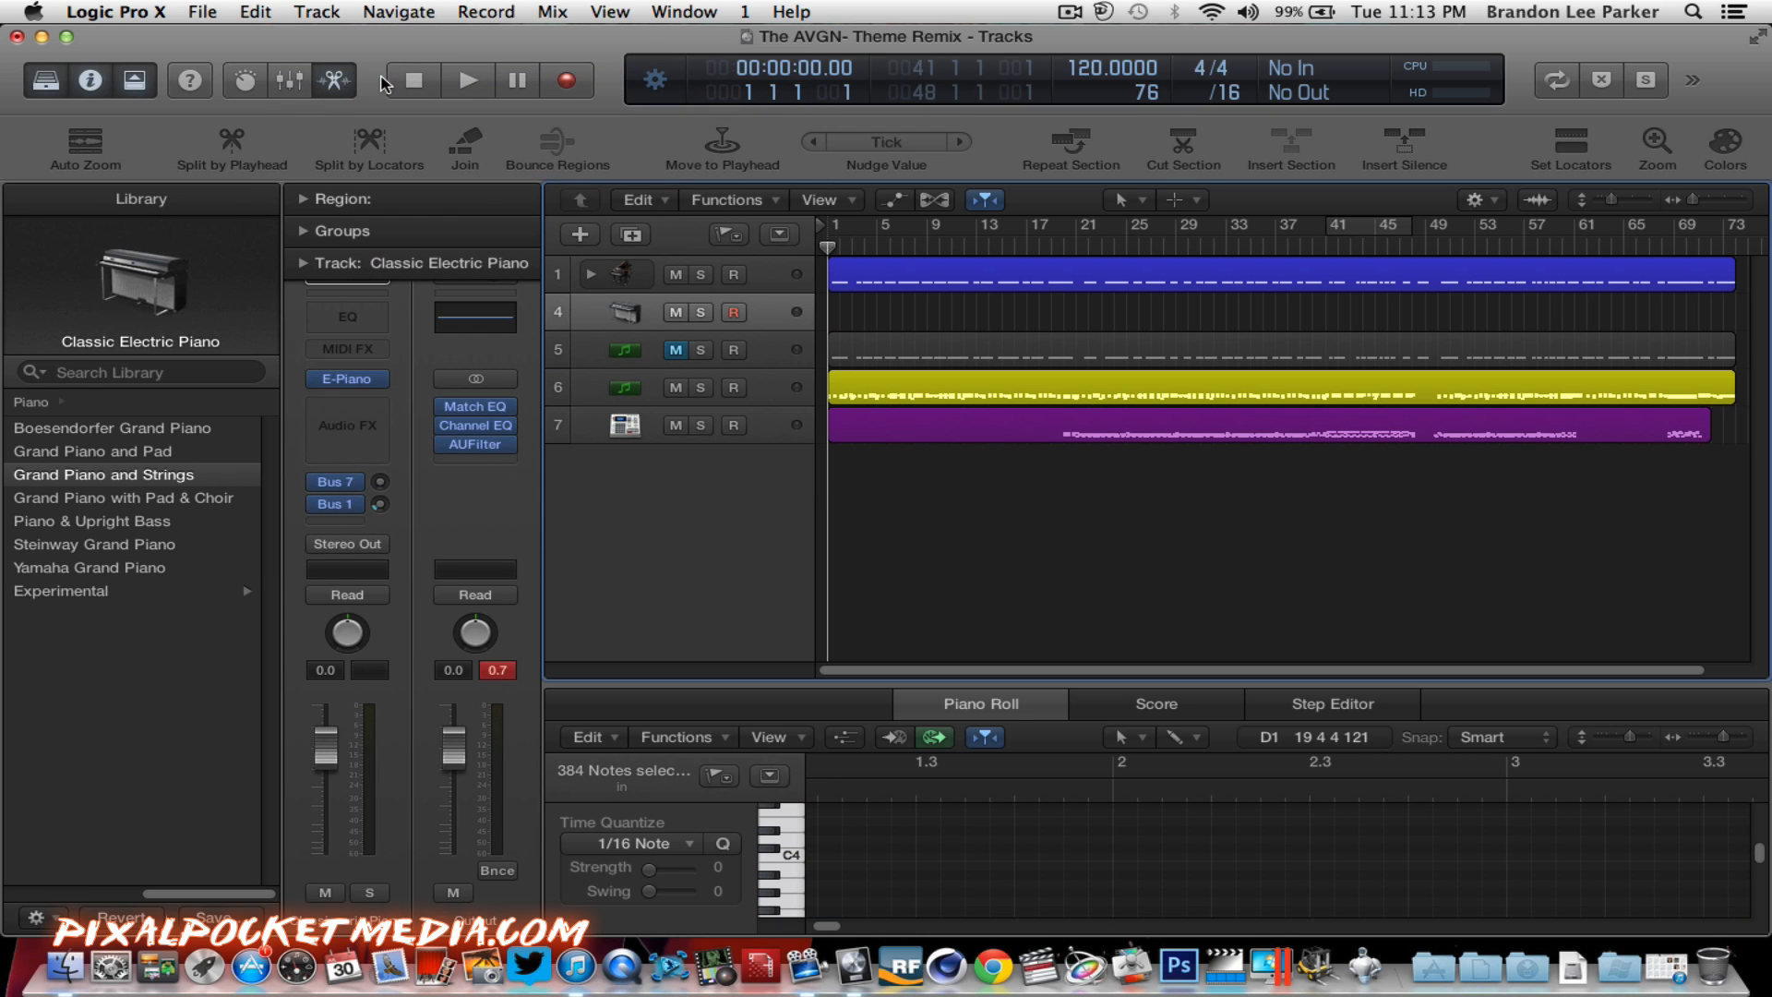
left_click_drag(752, 316, 773, 271)
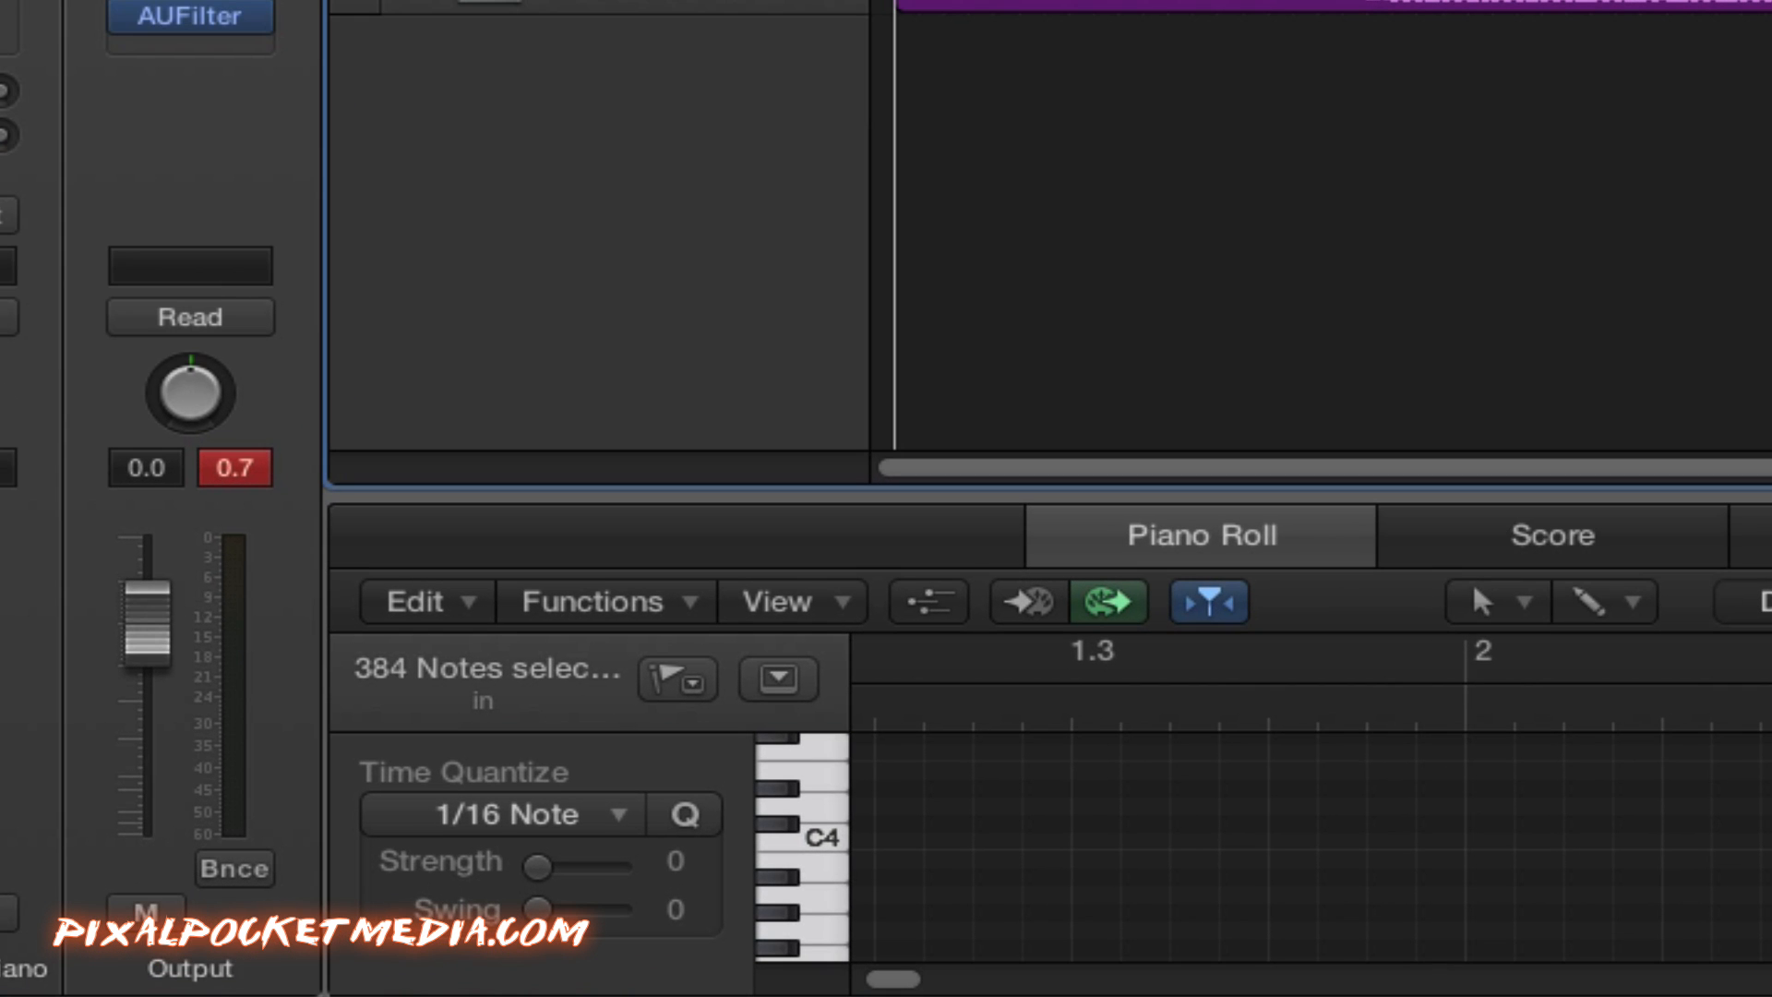
Step: Audition the Classic Electric Piano patch by playing notes around C4 and C5 on the Piano Roll keyboard
left_click(818, 835)
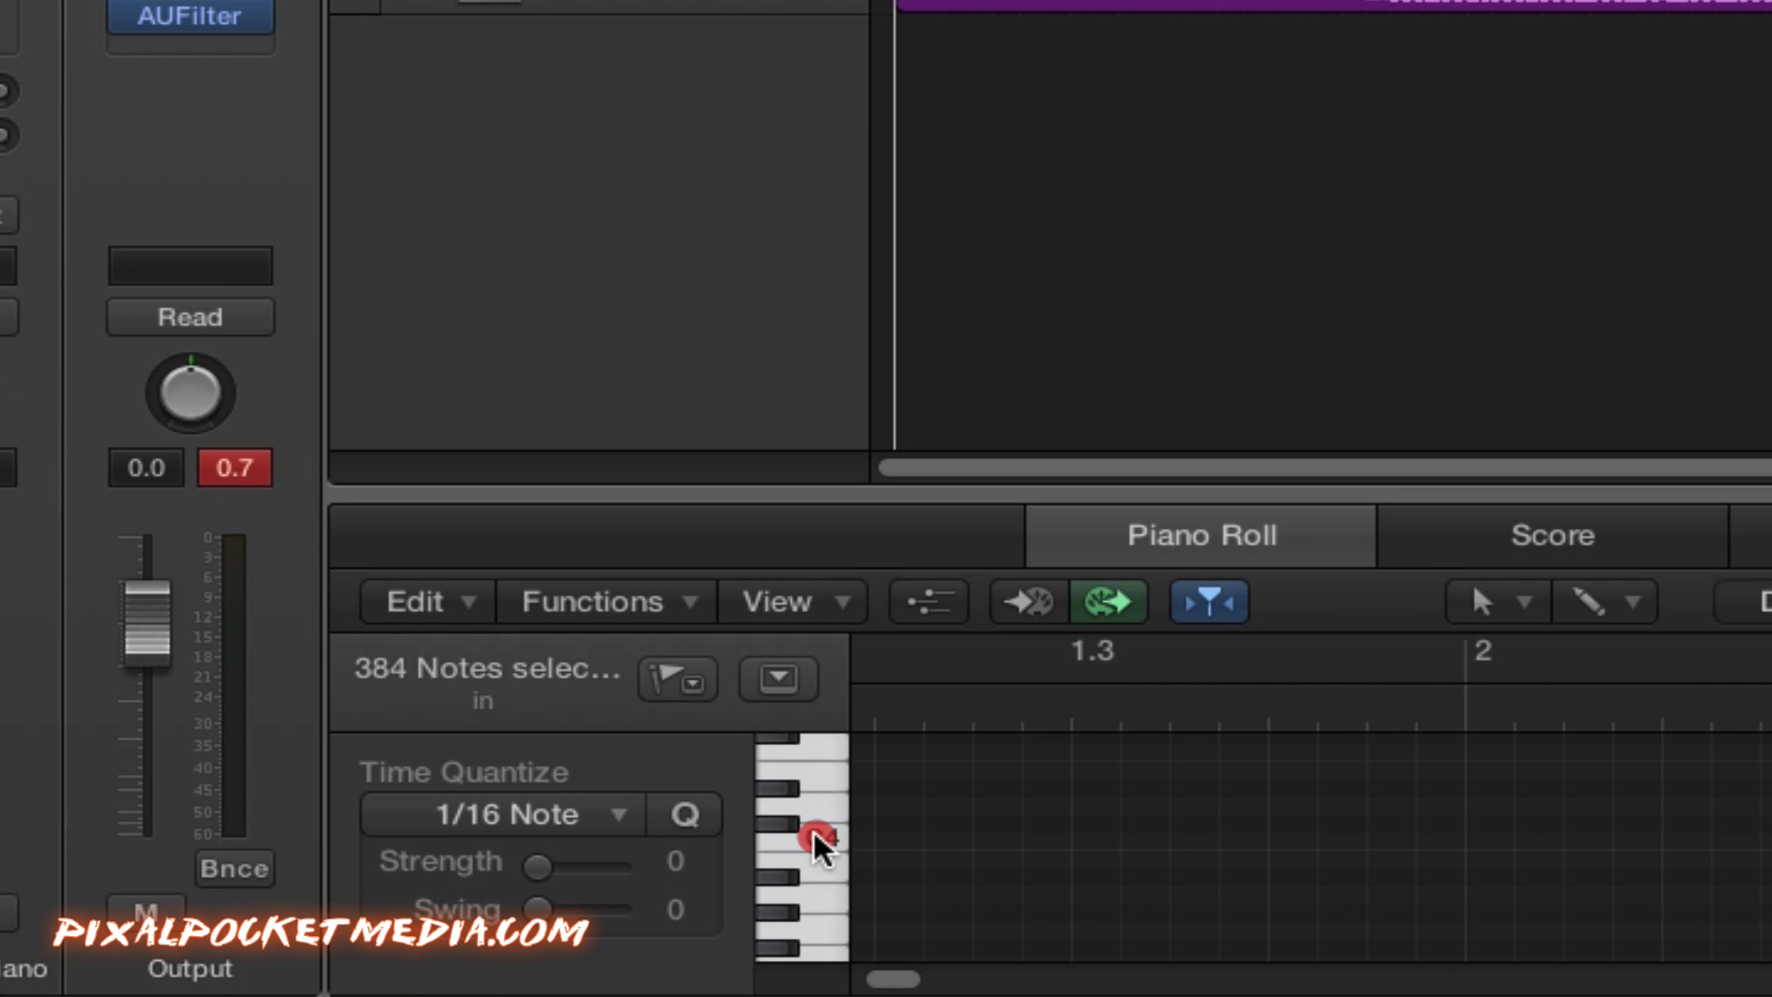
scroll(831, 795, "up", 5)
left_click(832, 800)
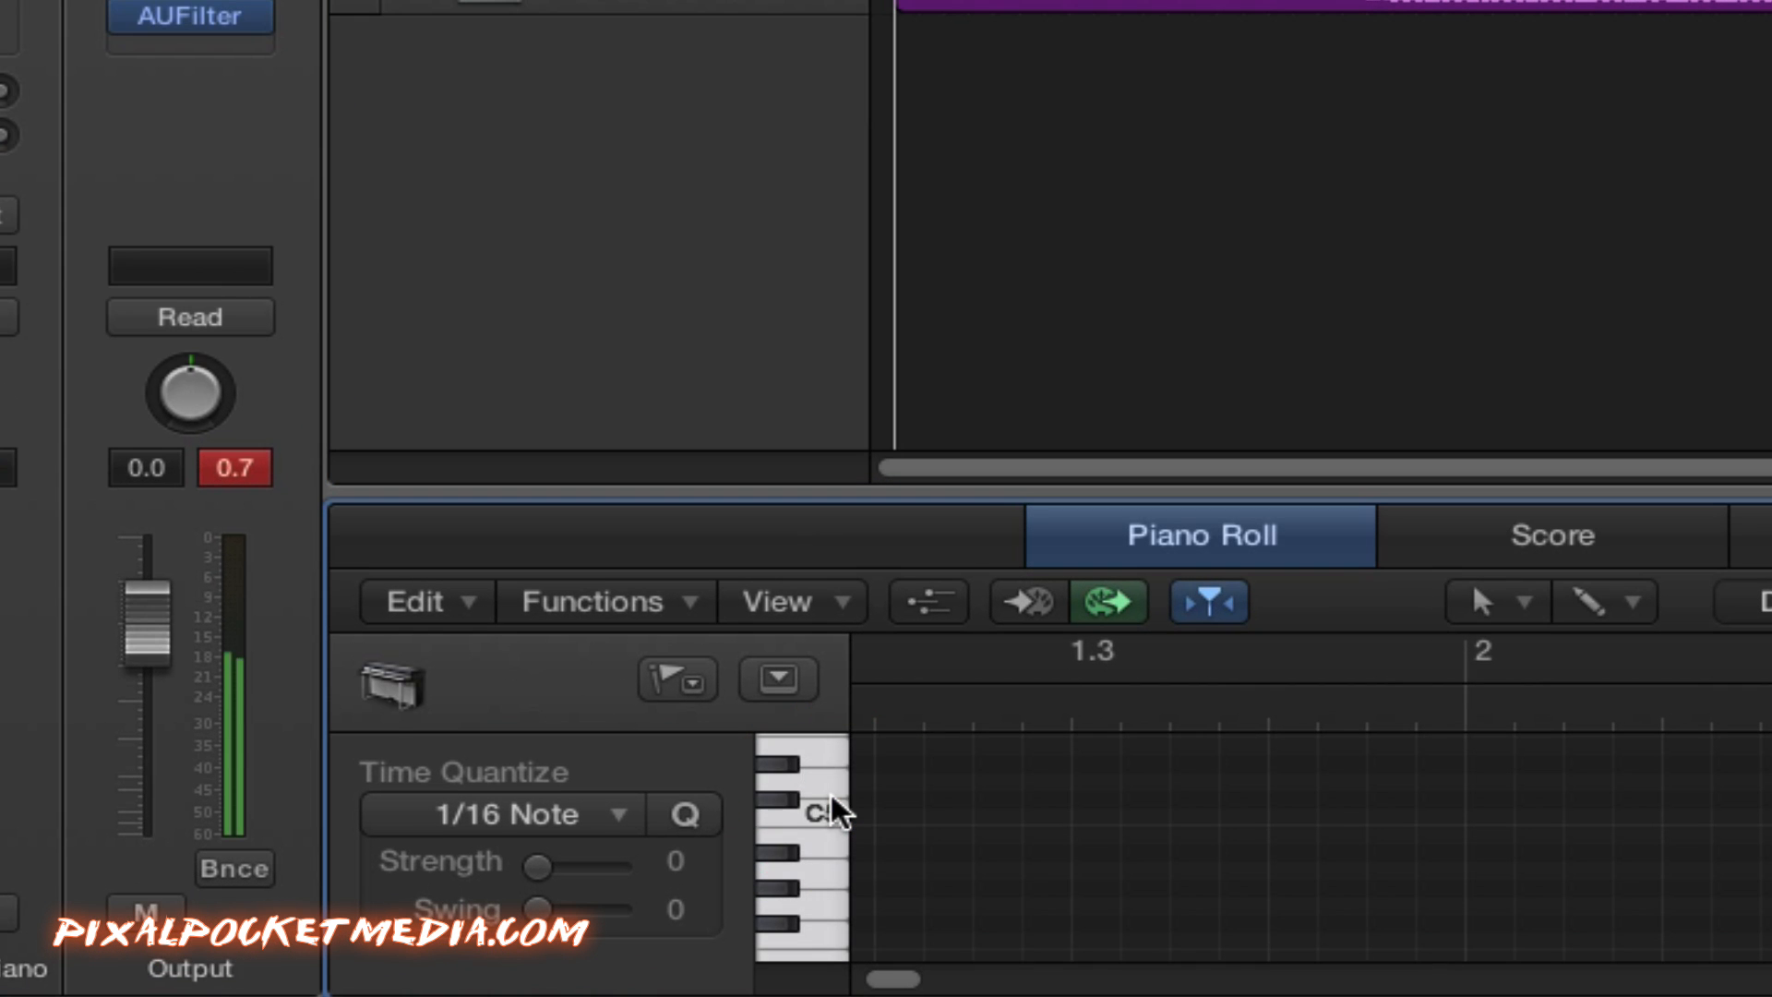
left_click(838, 773)
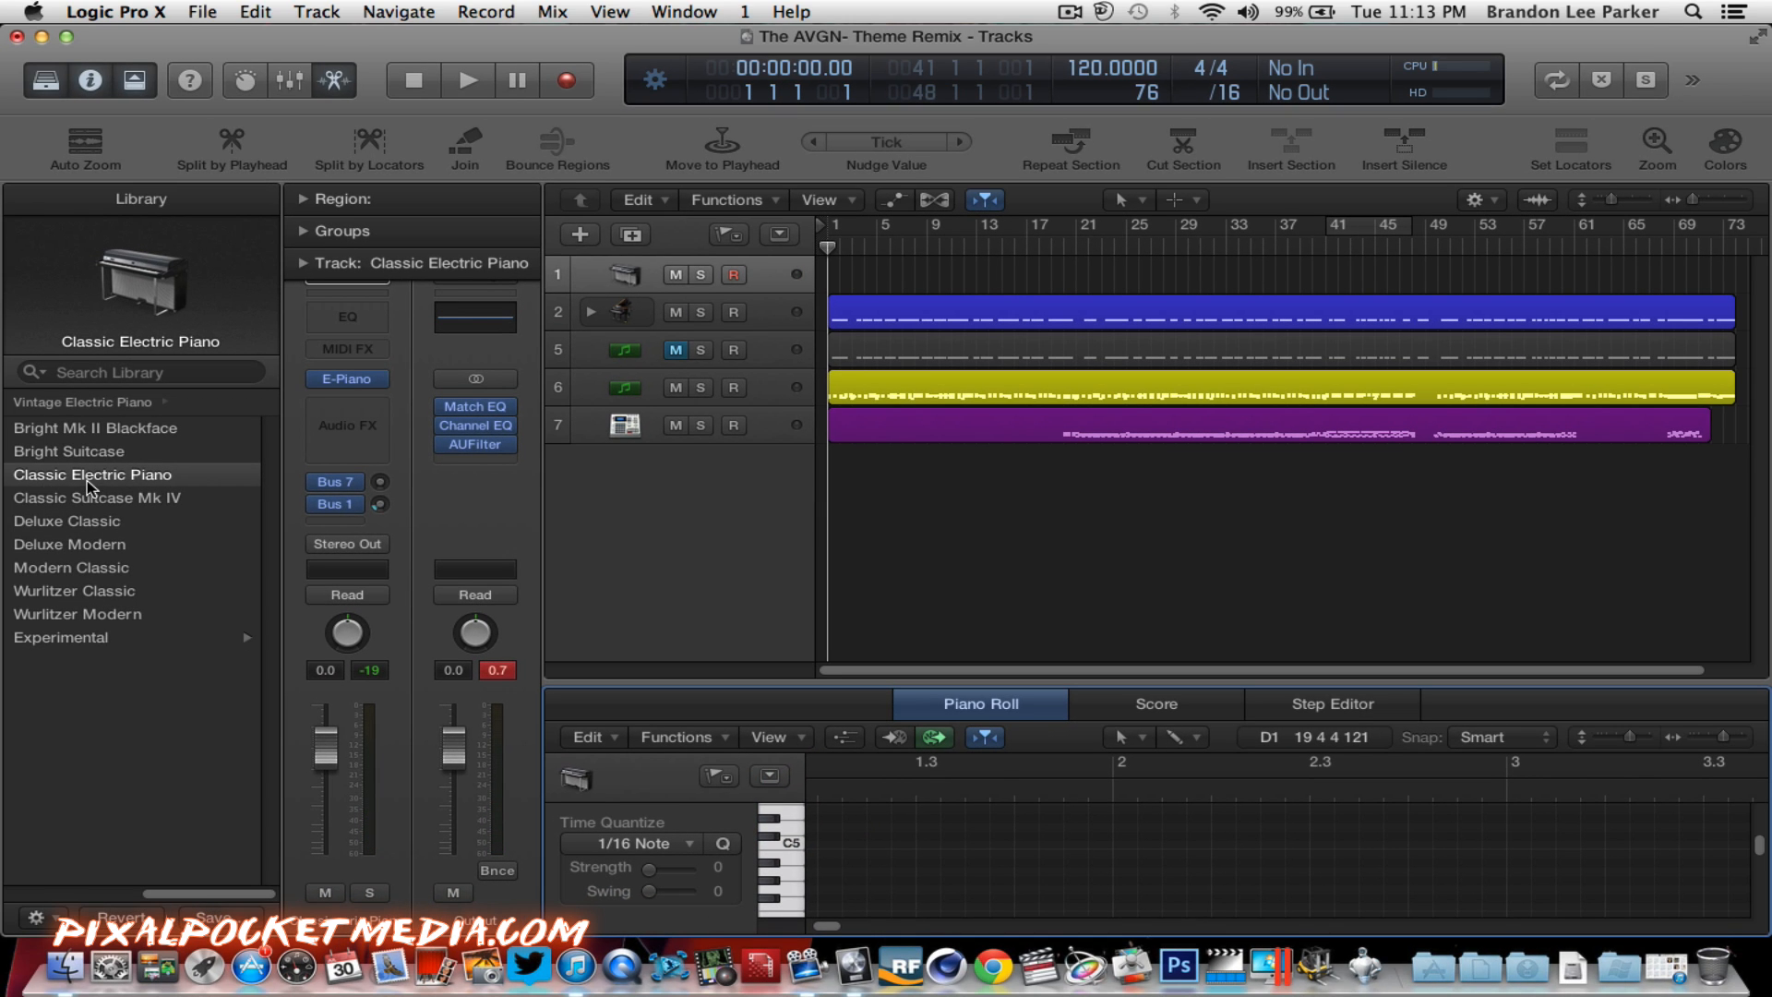
left_click(557, 484)
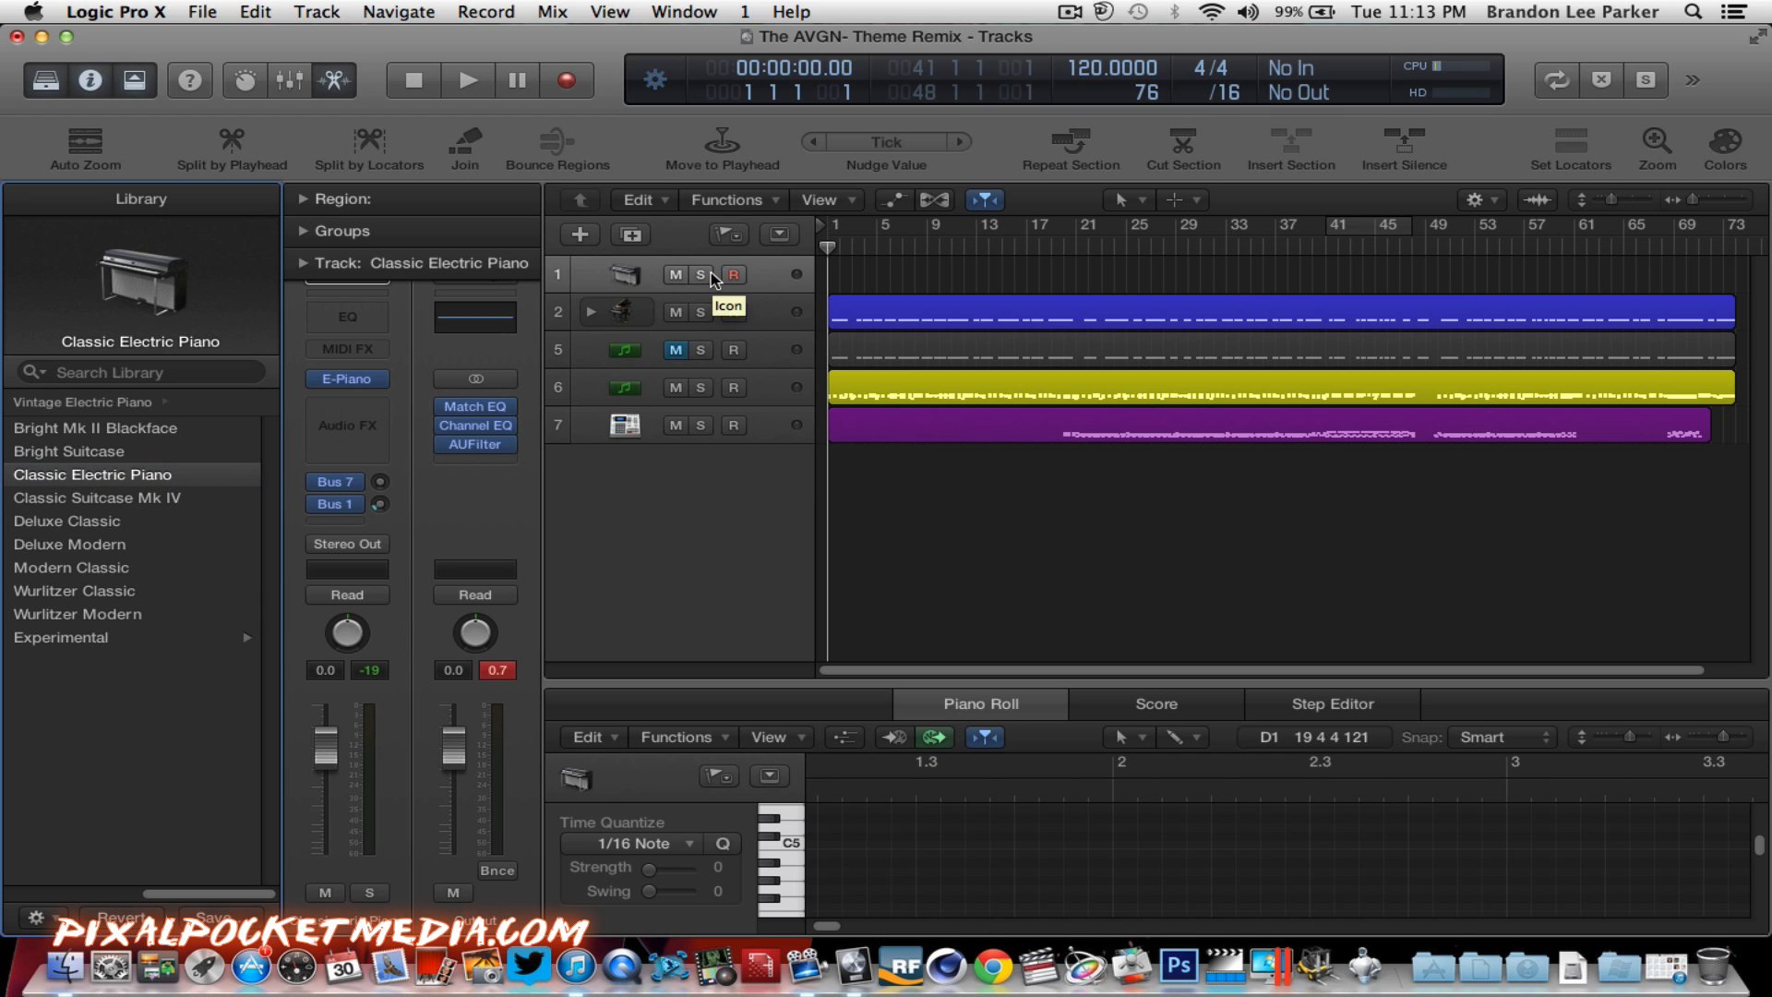
Step: Load the Bright Suitcase patch on track 1, and replace it with Grand Piano and Pad from the Piano category
left_click(108, 450)
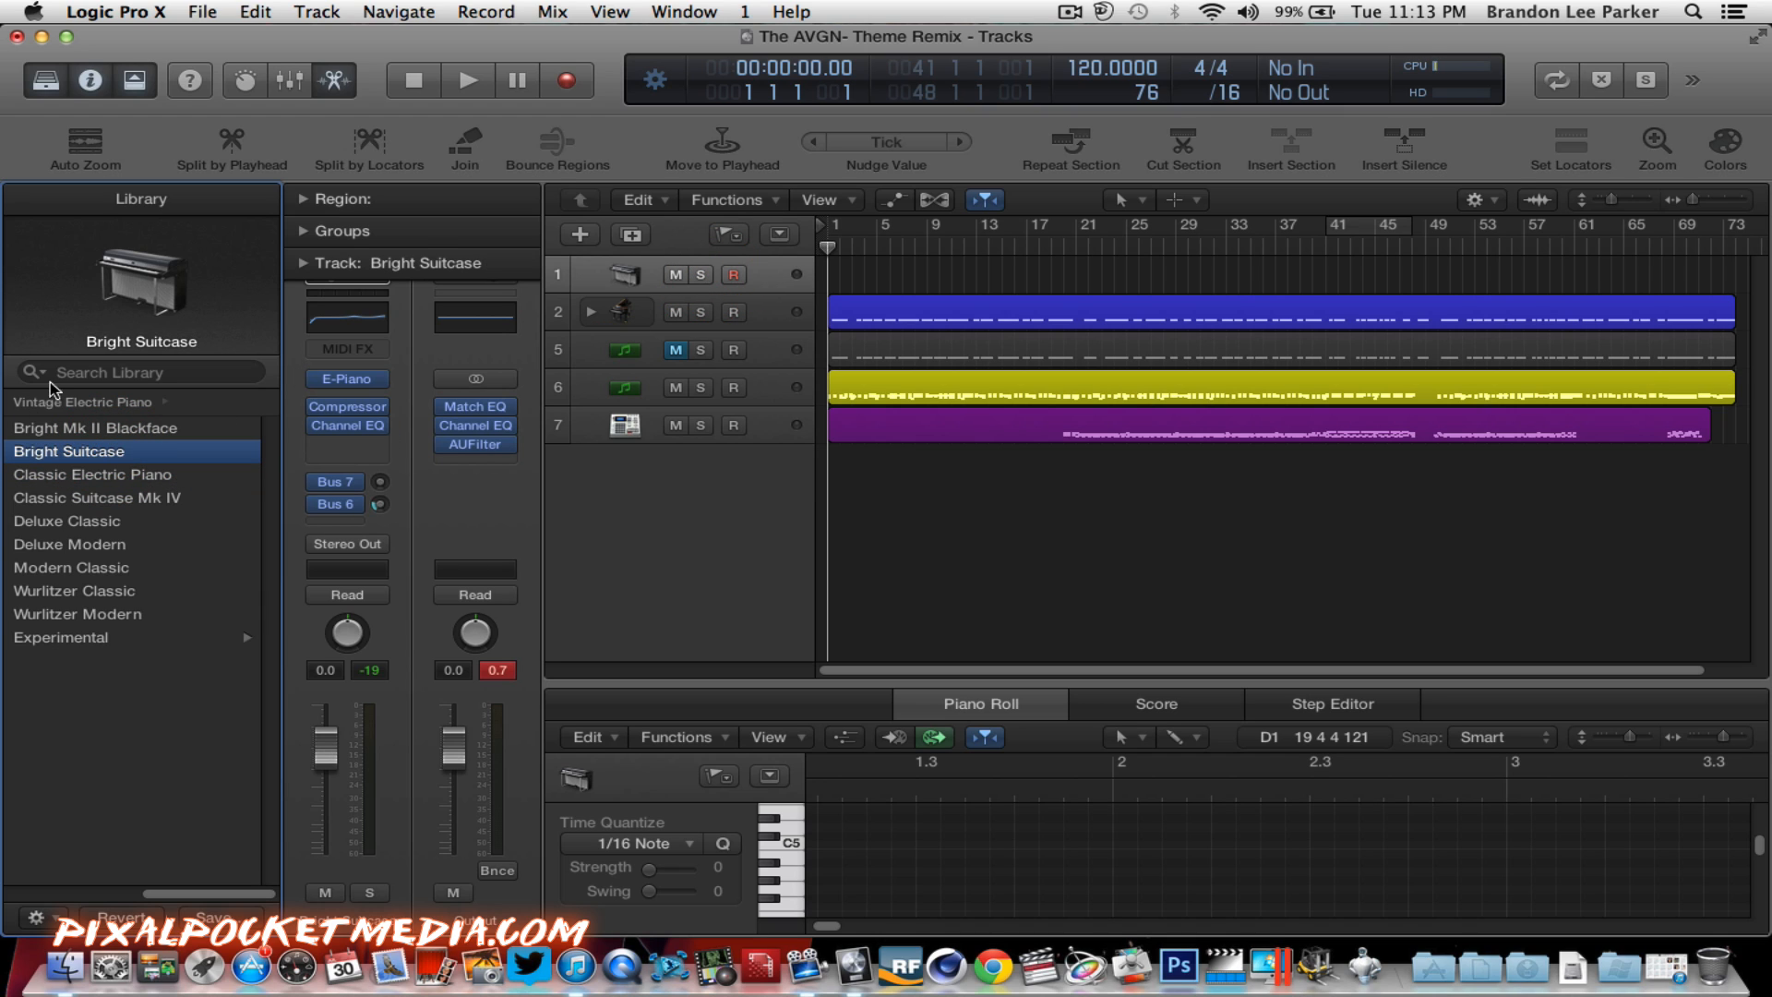
left_click(59, 401)
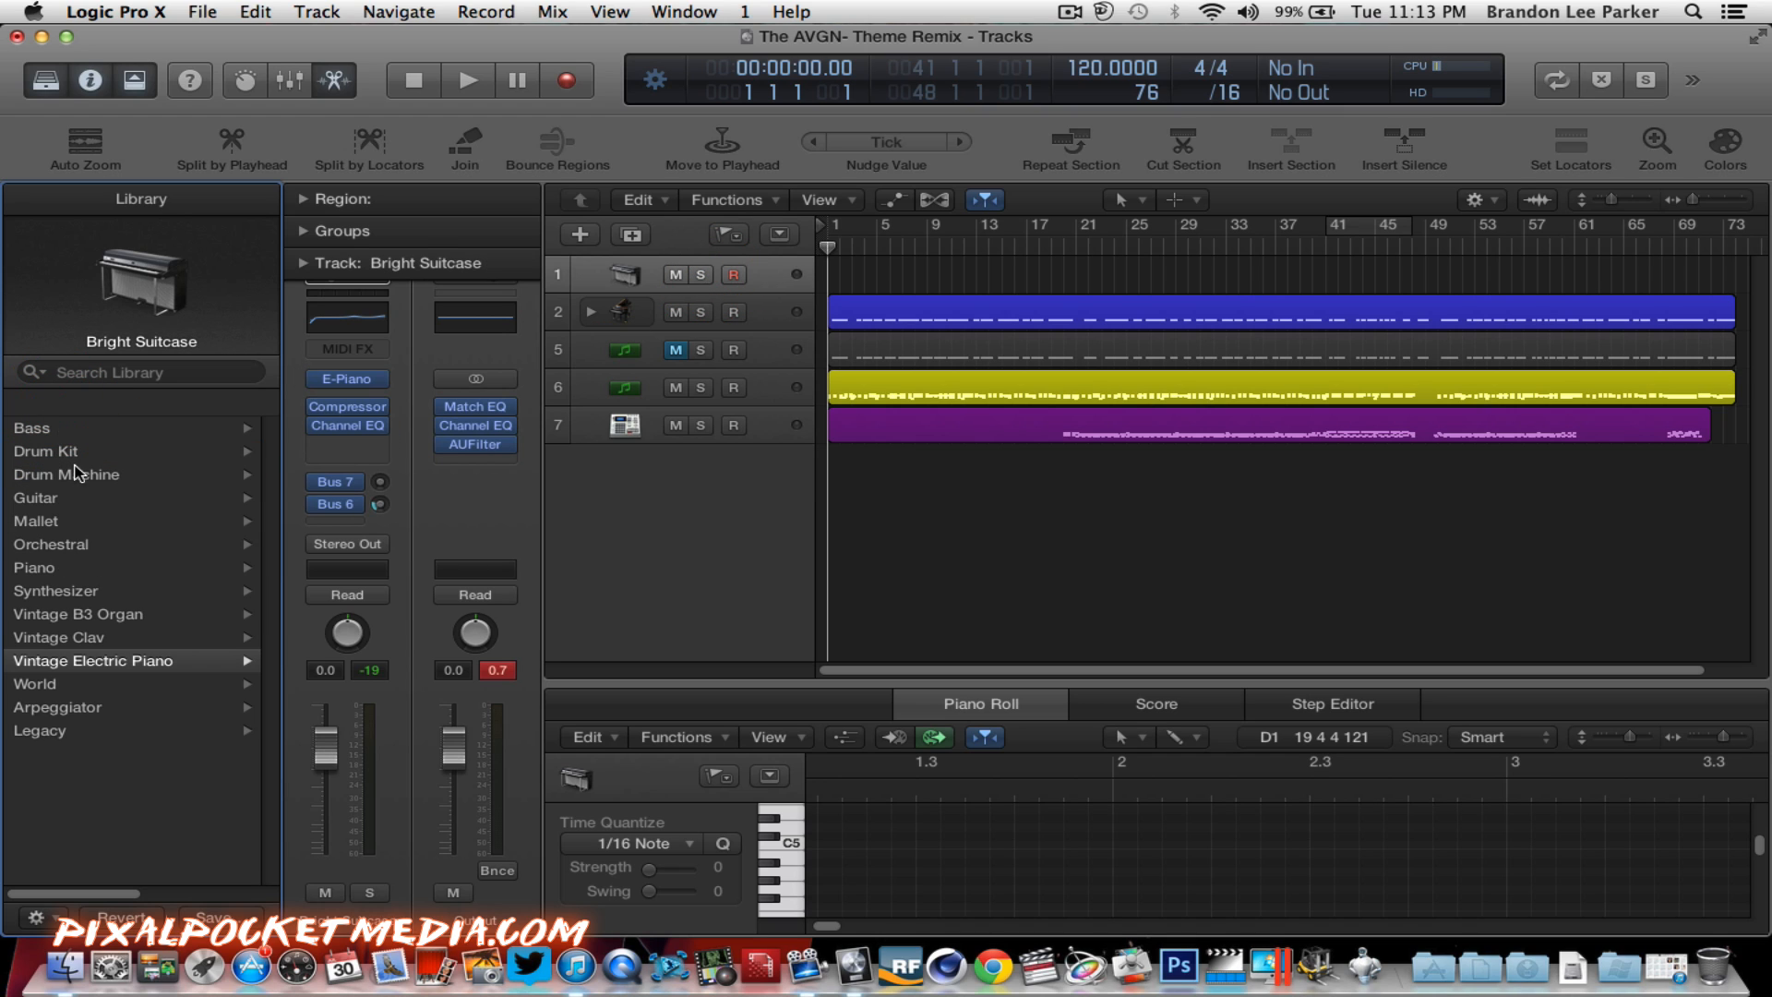
left_click(62, 567)
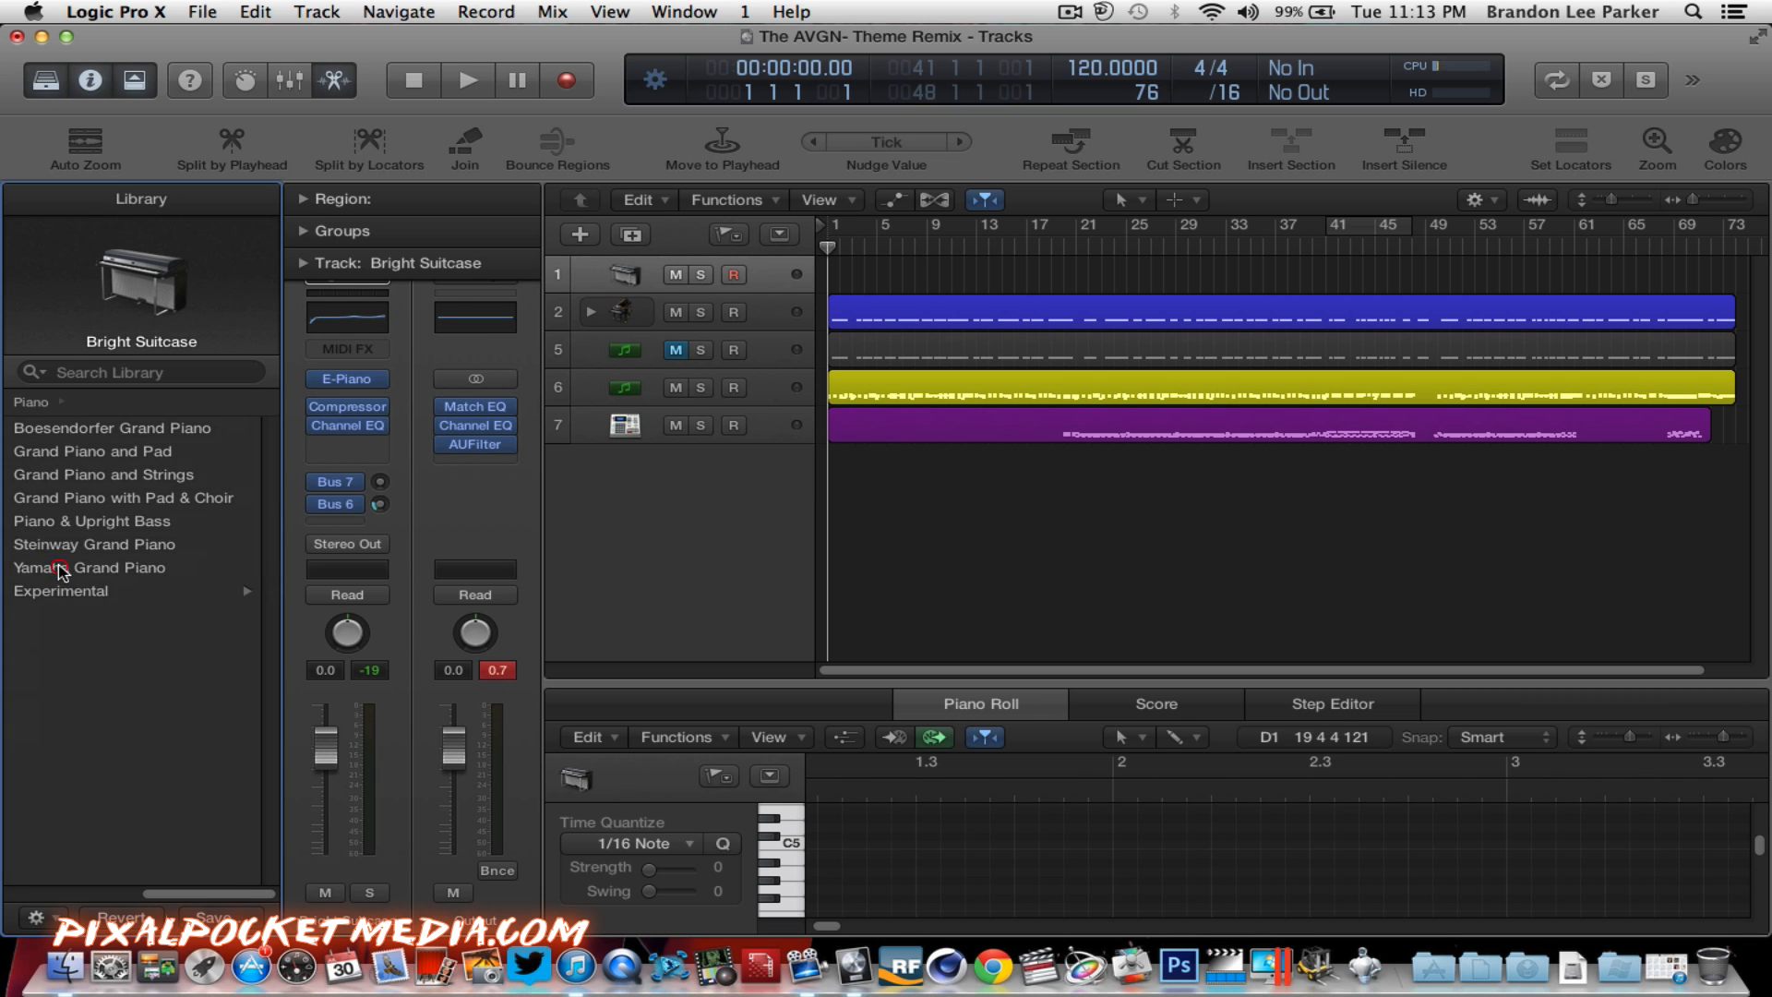
left_click(138, 451)
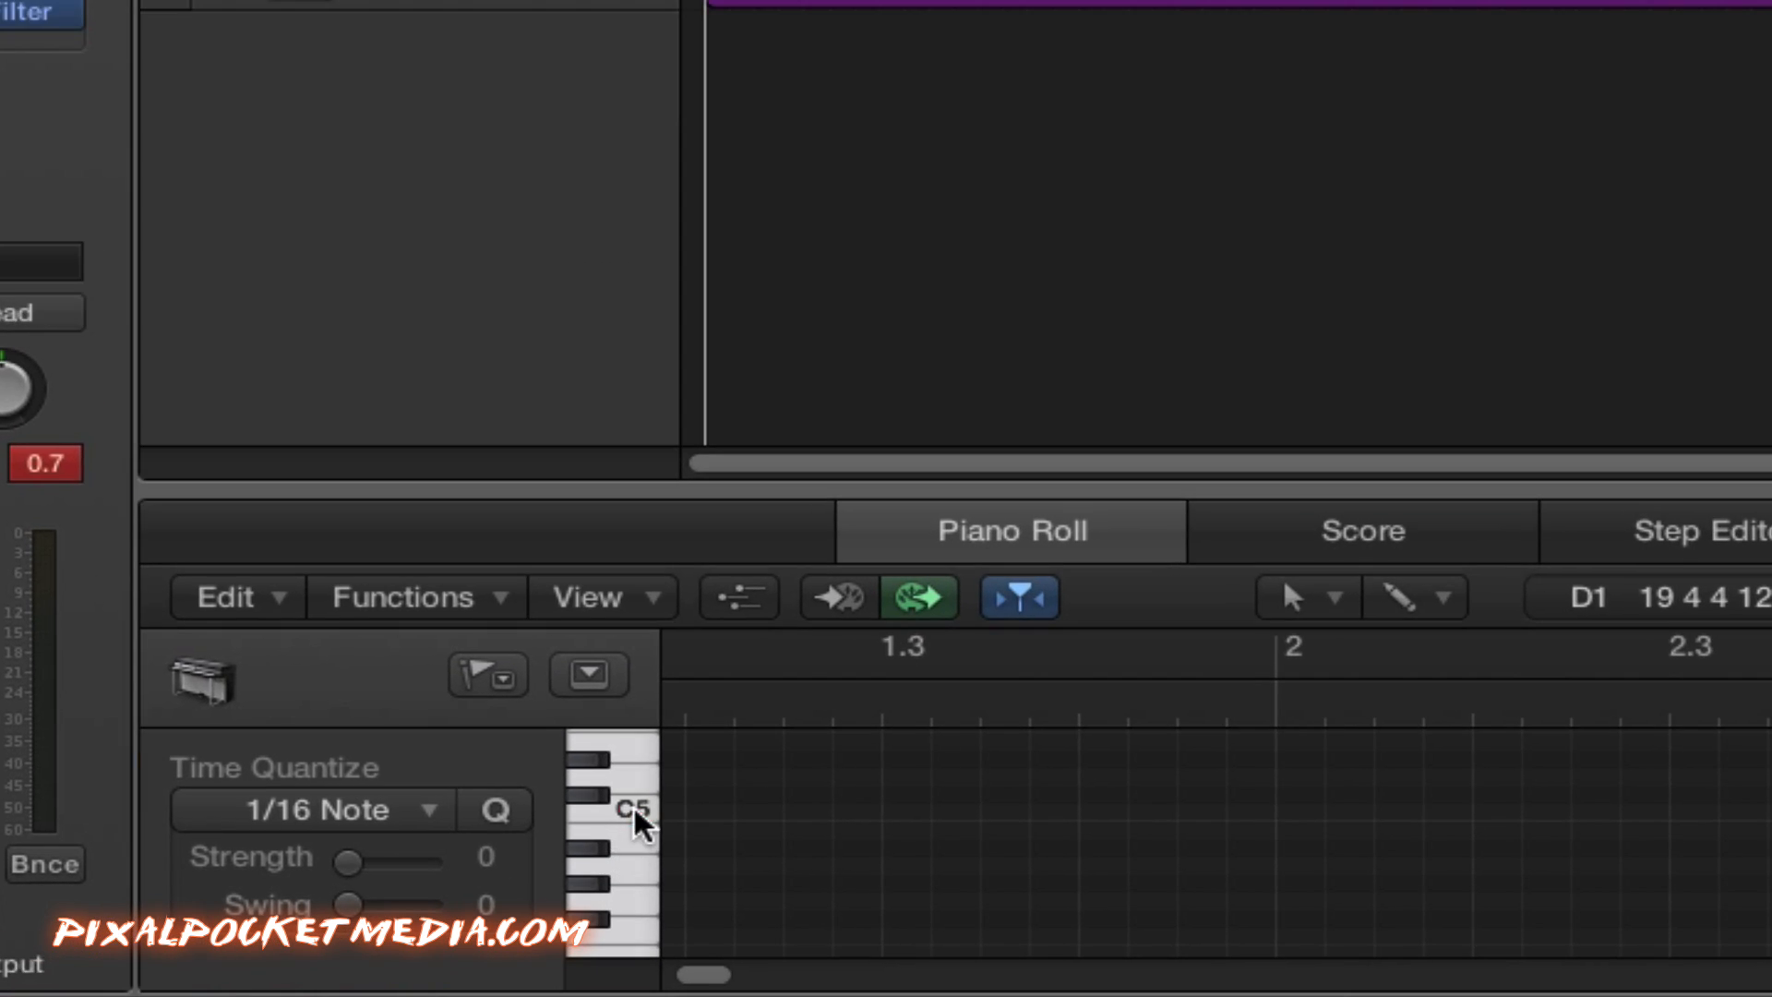
Step: Audition the Grand Piano and Pad patch by playing notes around C6 on the Piano Roll keyboard
left_click(746, 831)
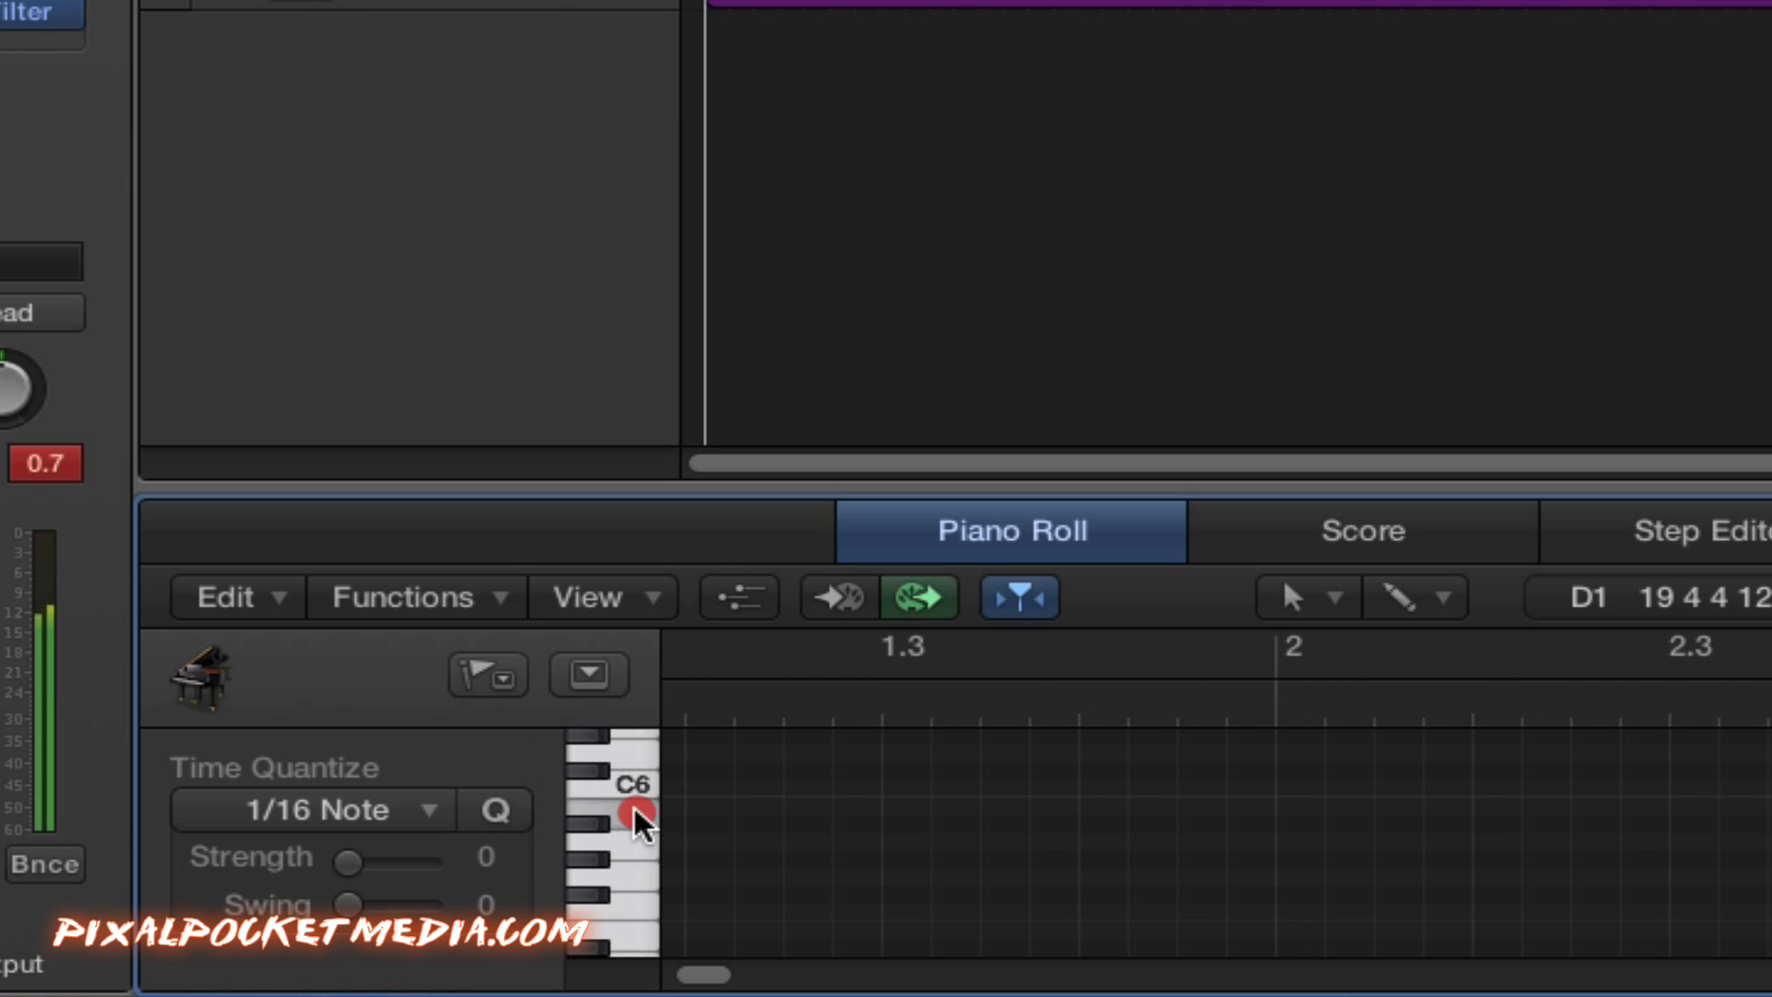
left_click(619, 778)
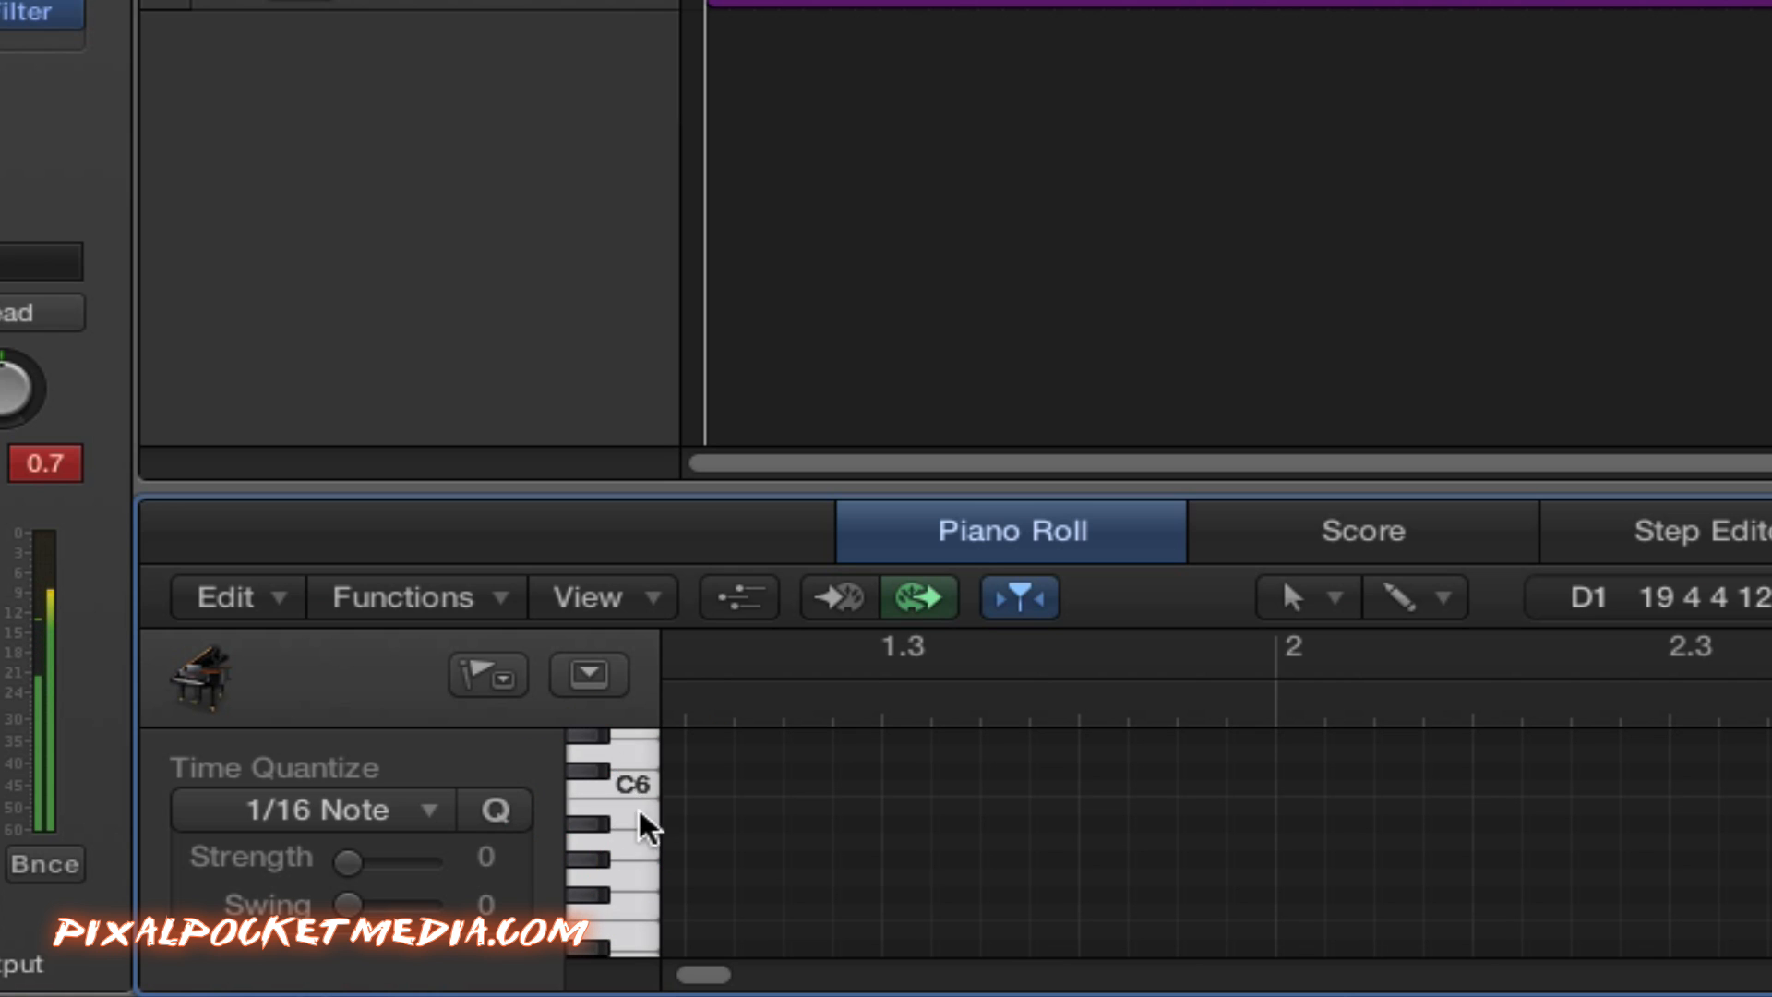
scroll(643, 824, "down", 3)
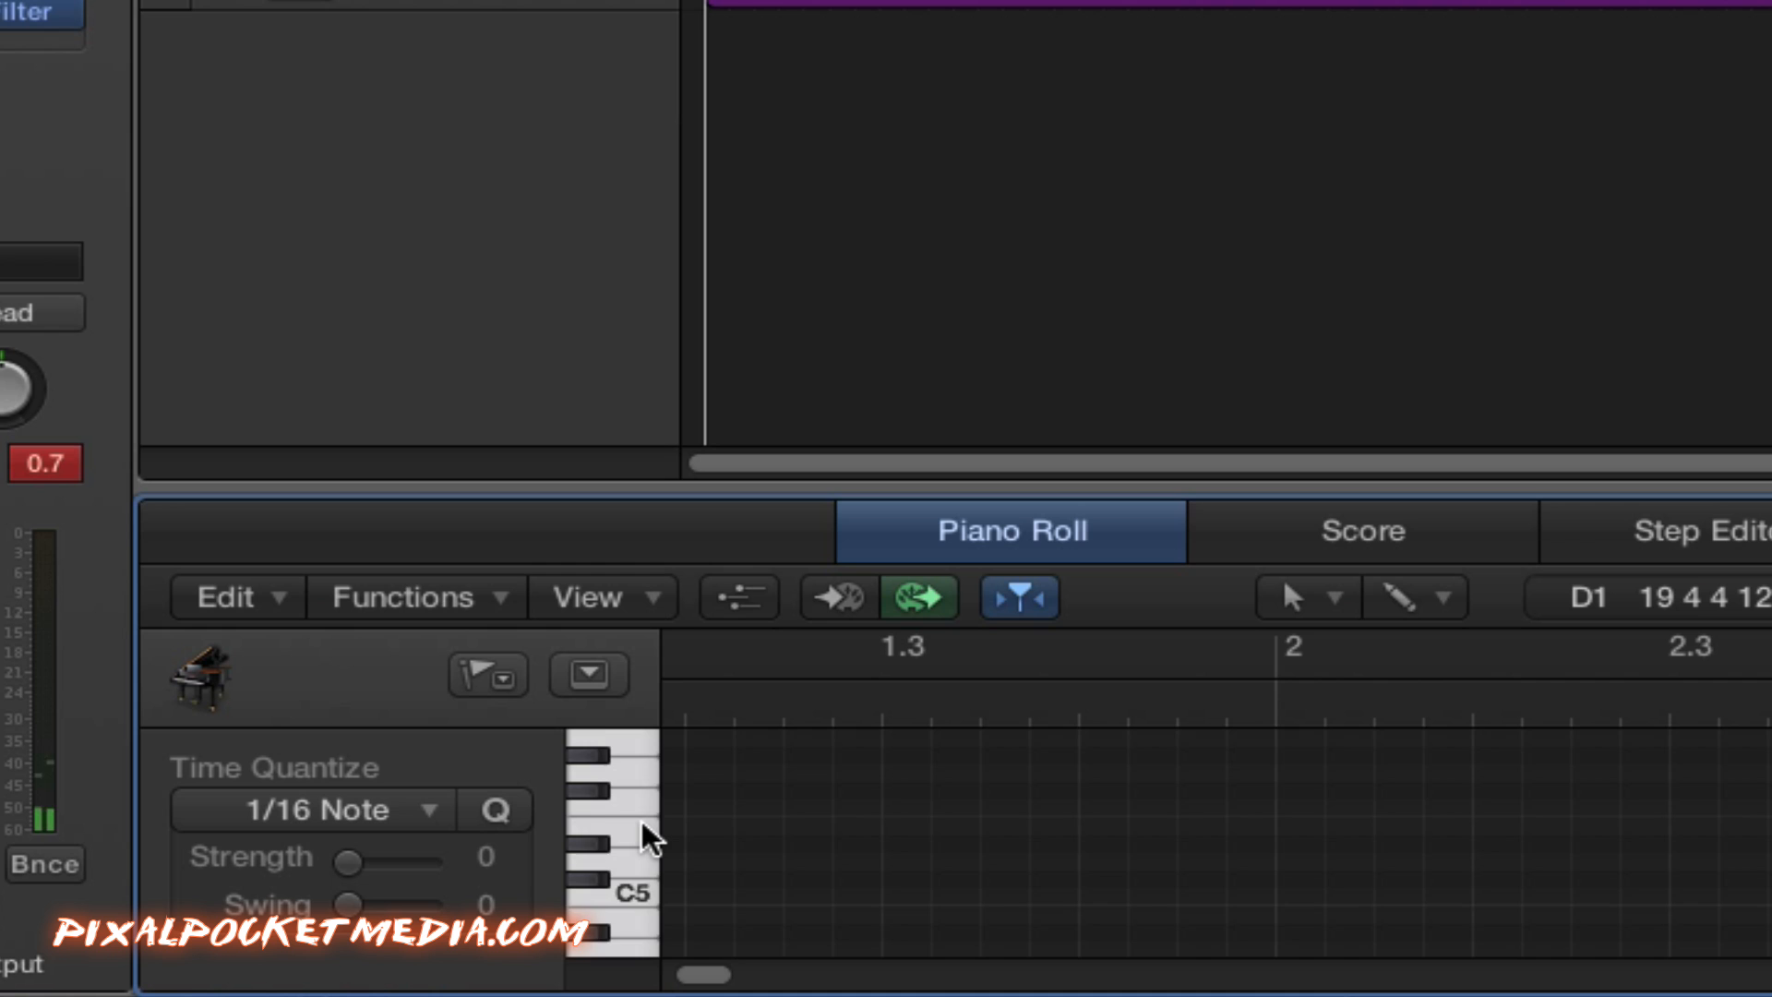
scroll(642, 824, "up", 3)
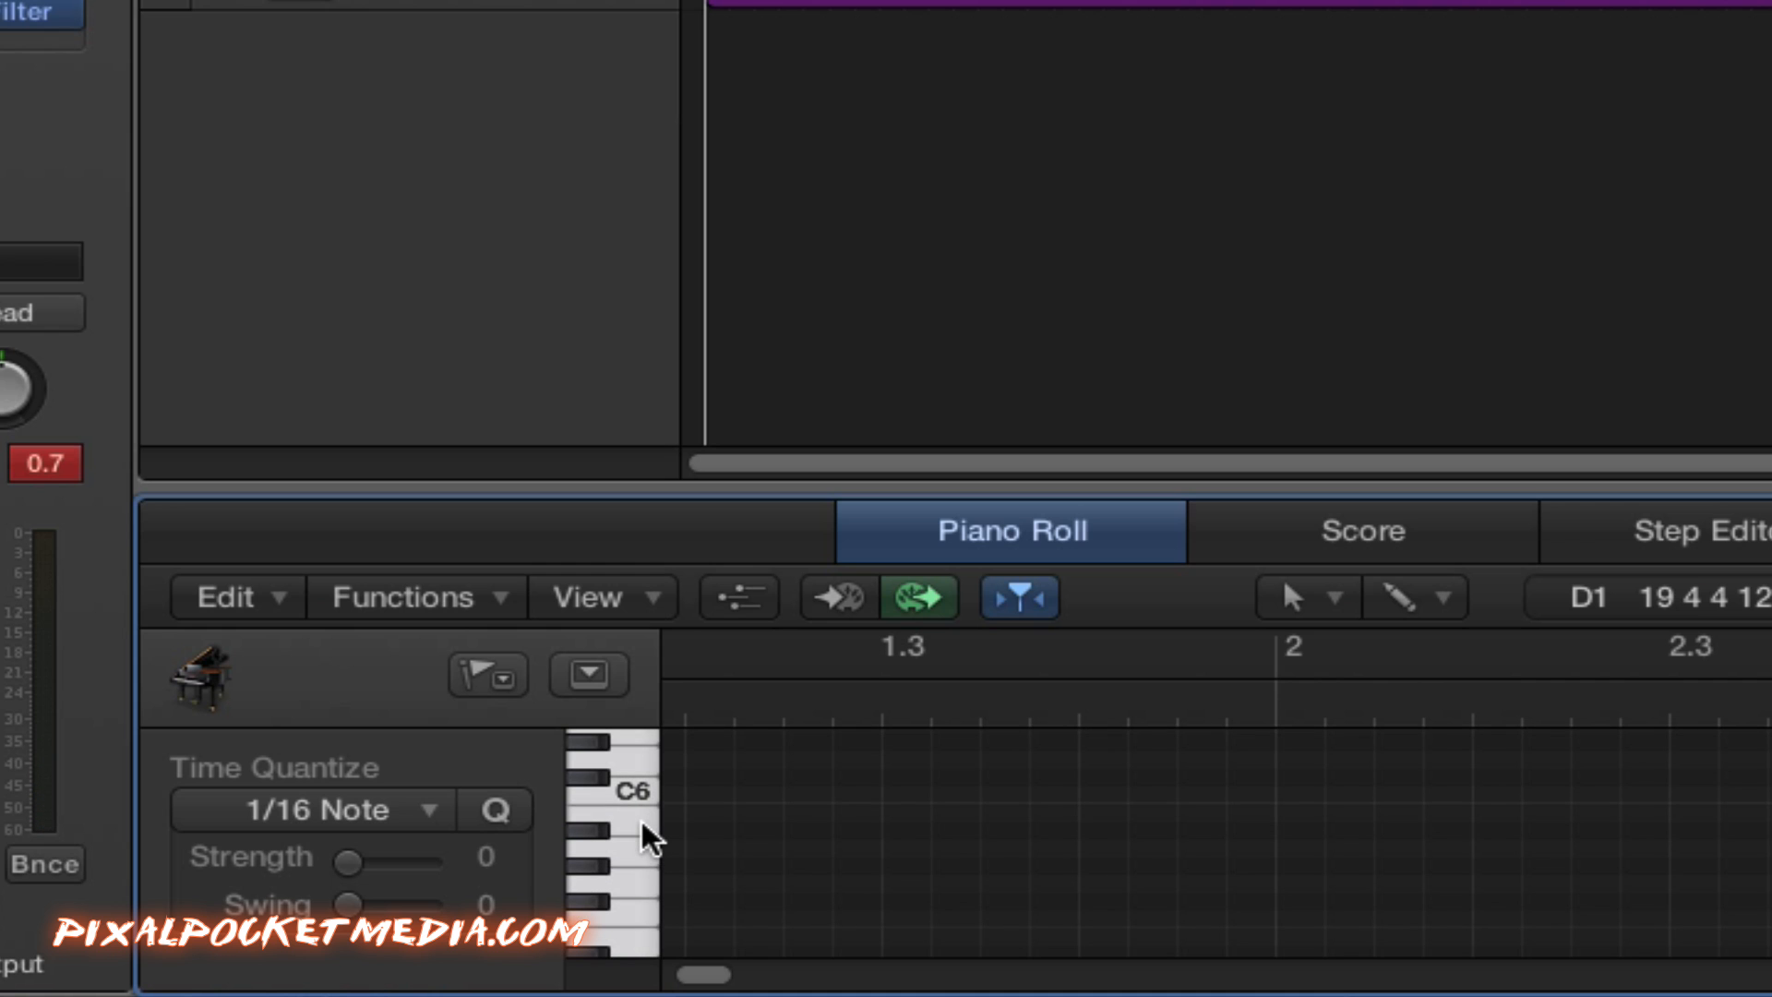
scroll(641, 823, "up", 3)
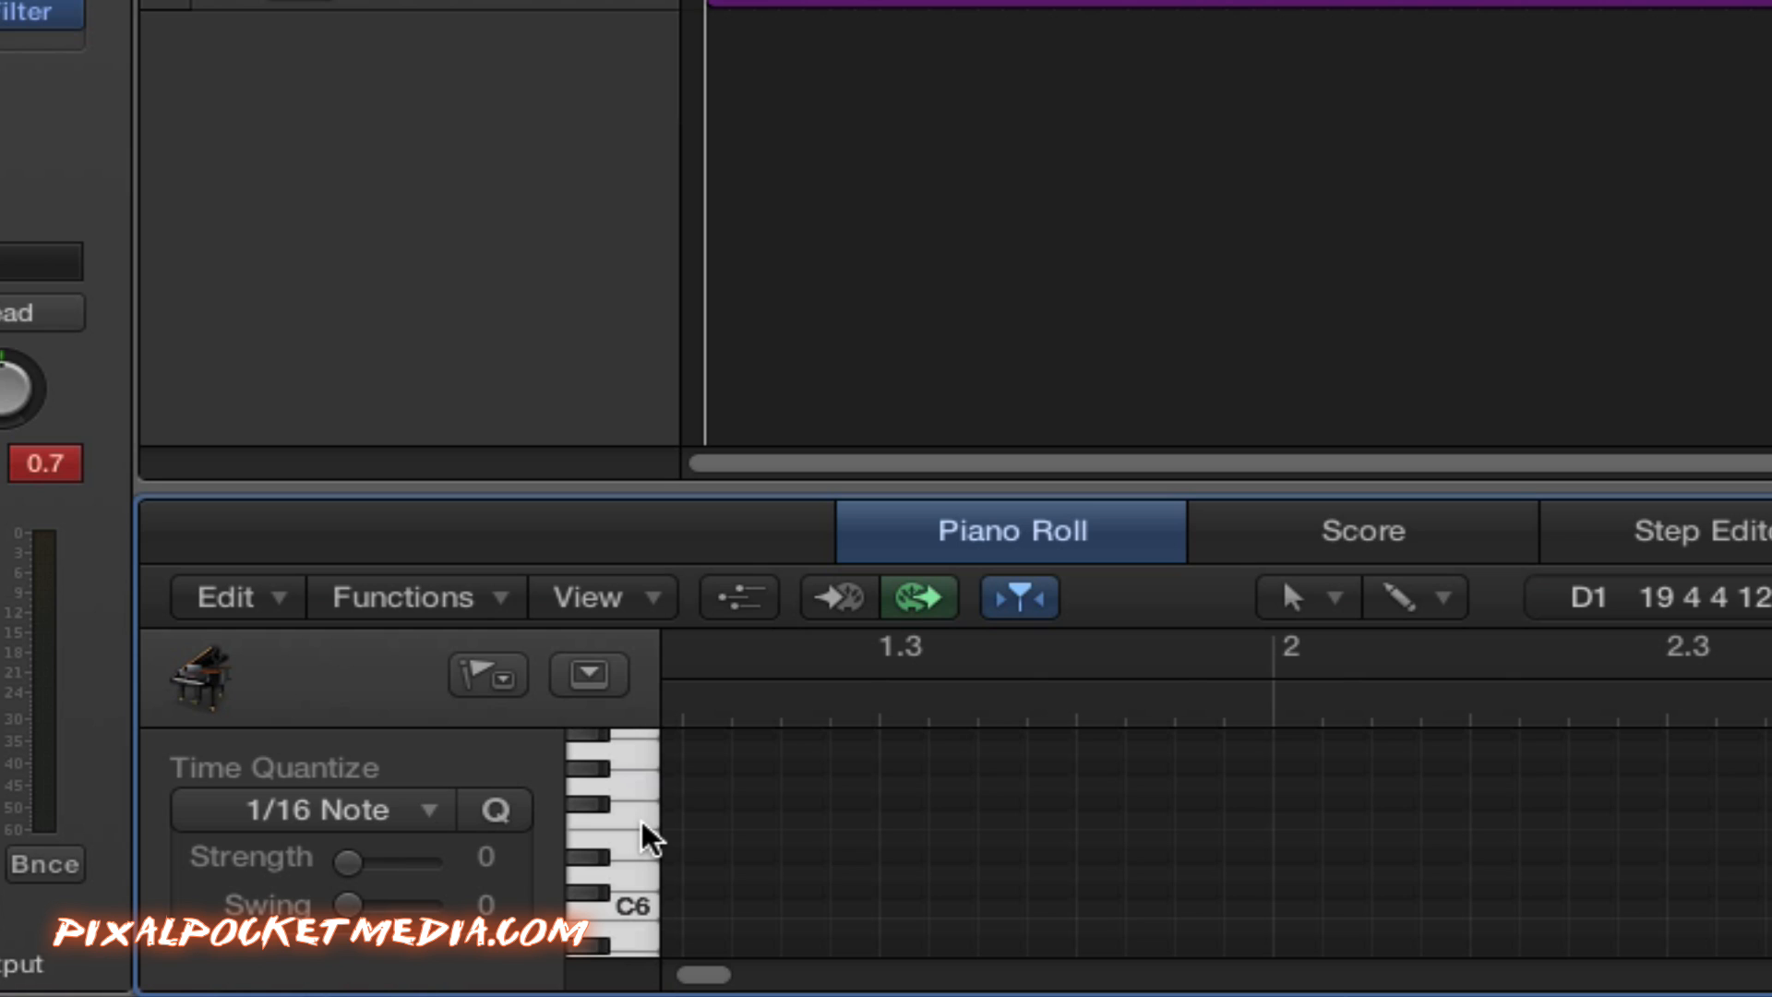
left_click(638, 800)
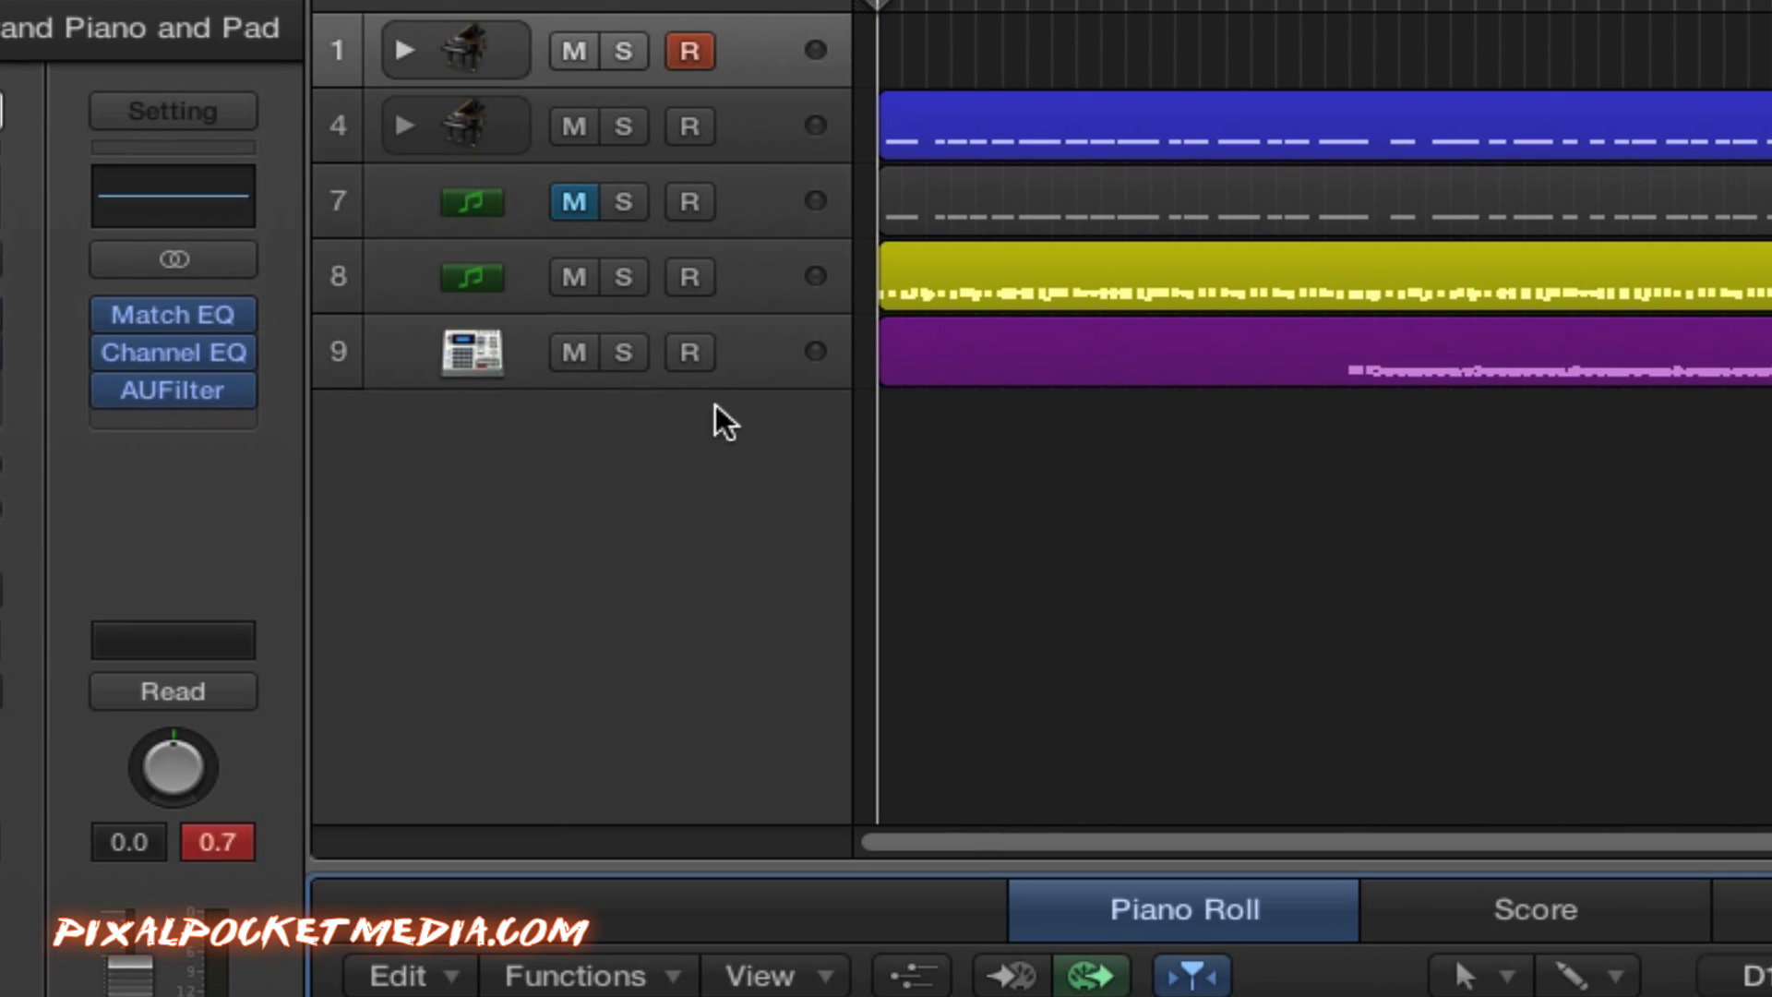
Step: Select the Dirty Drum Beat track and show the upper part of its channel strip in the Mixer
left_click(739, 362)
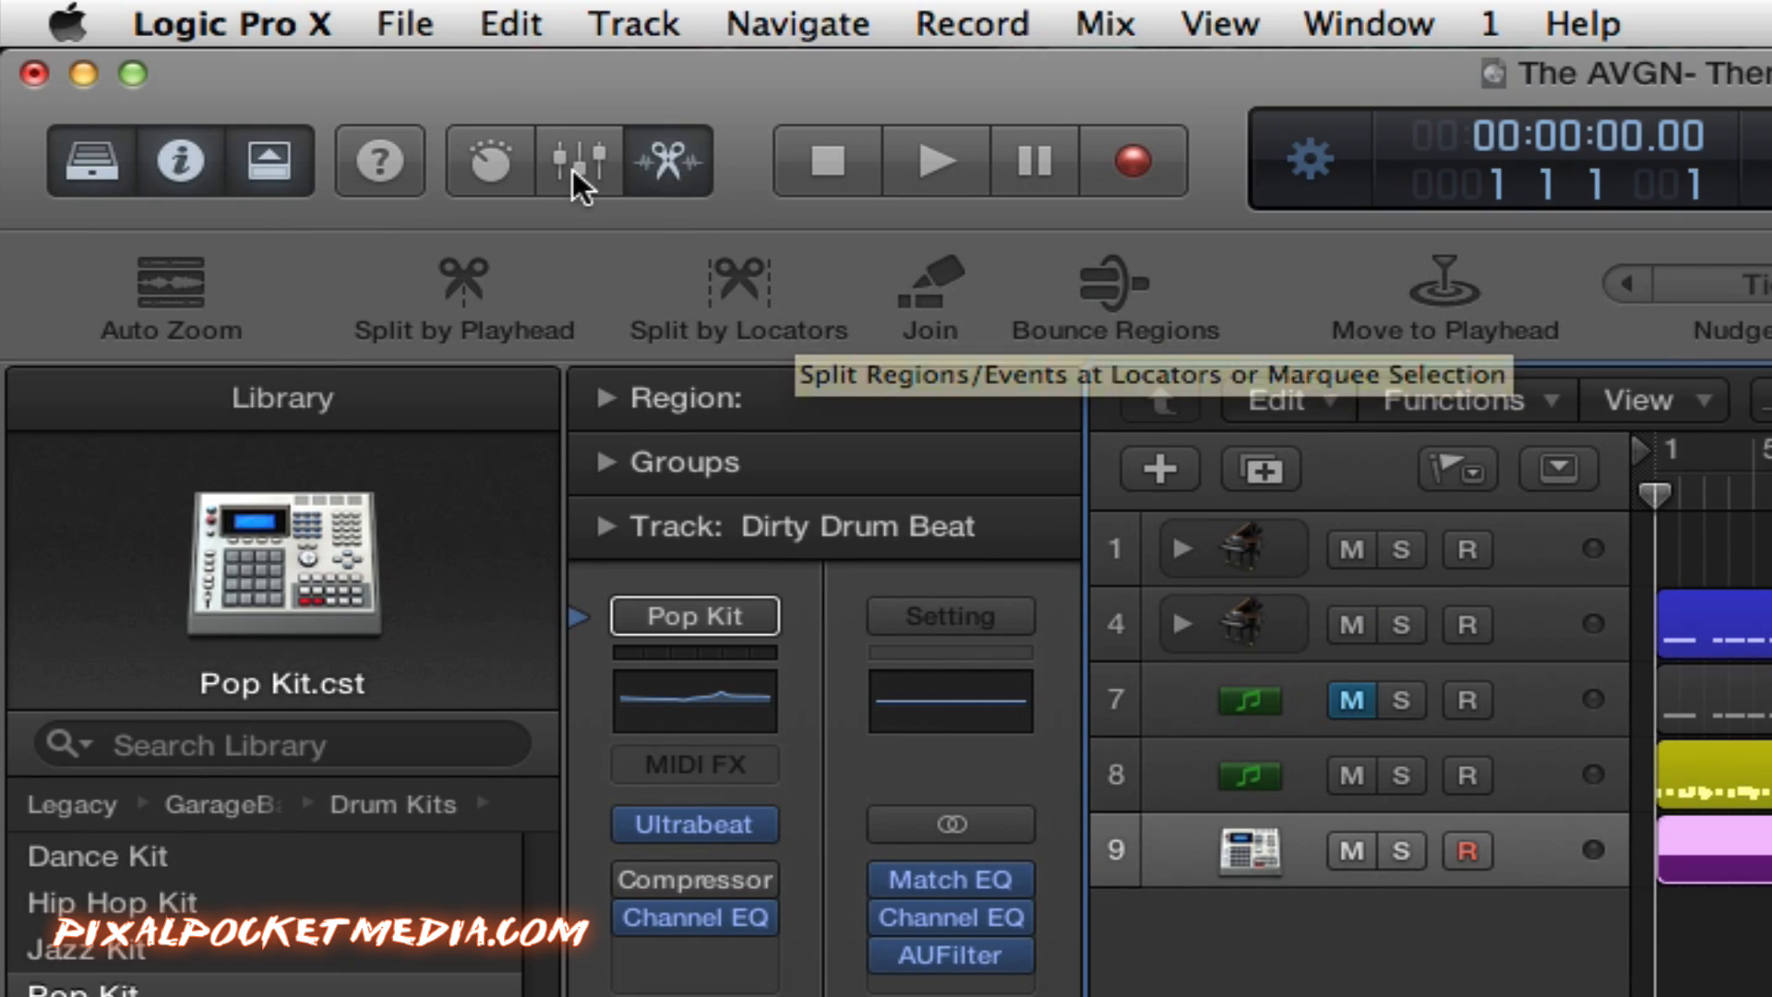
left_click(572, 157)
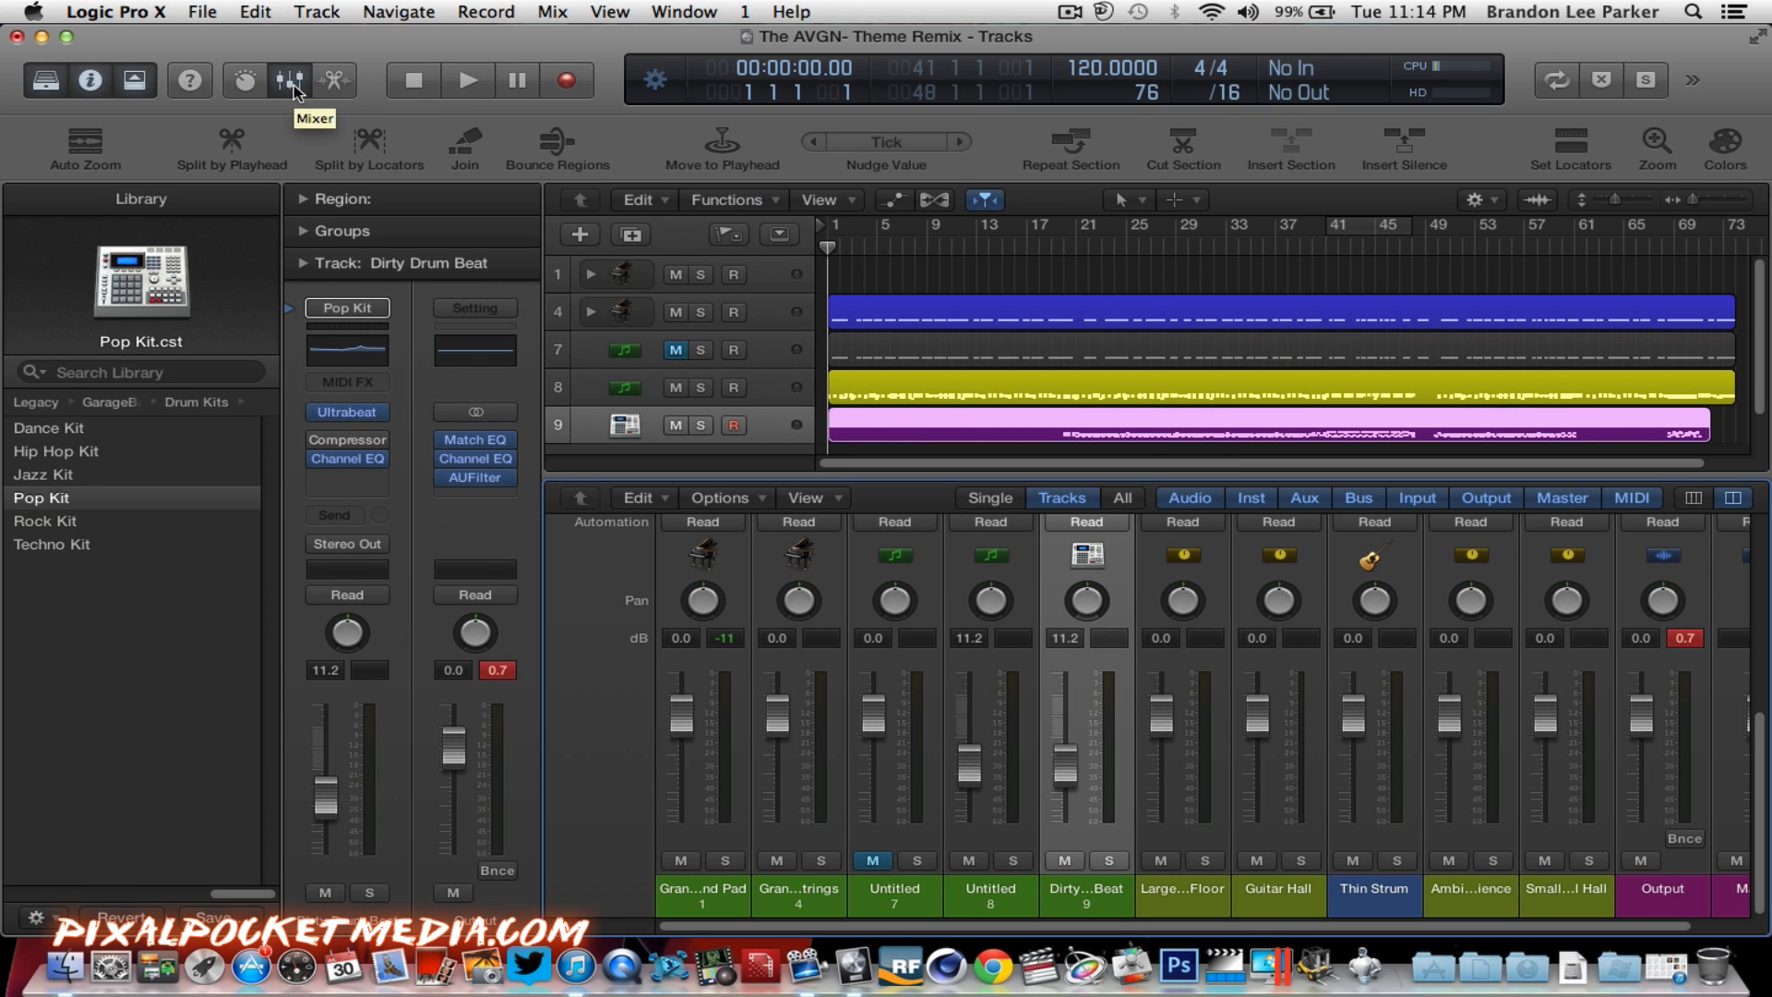
scroll(1132, 657, "up", 3)
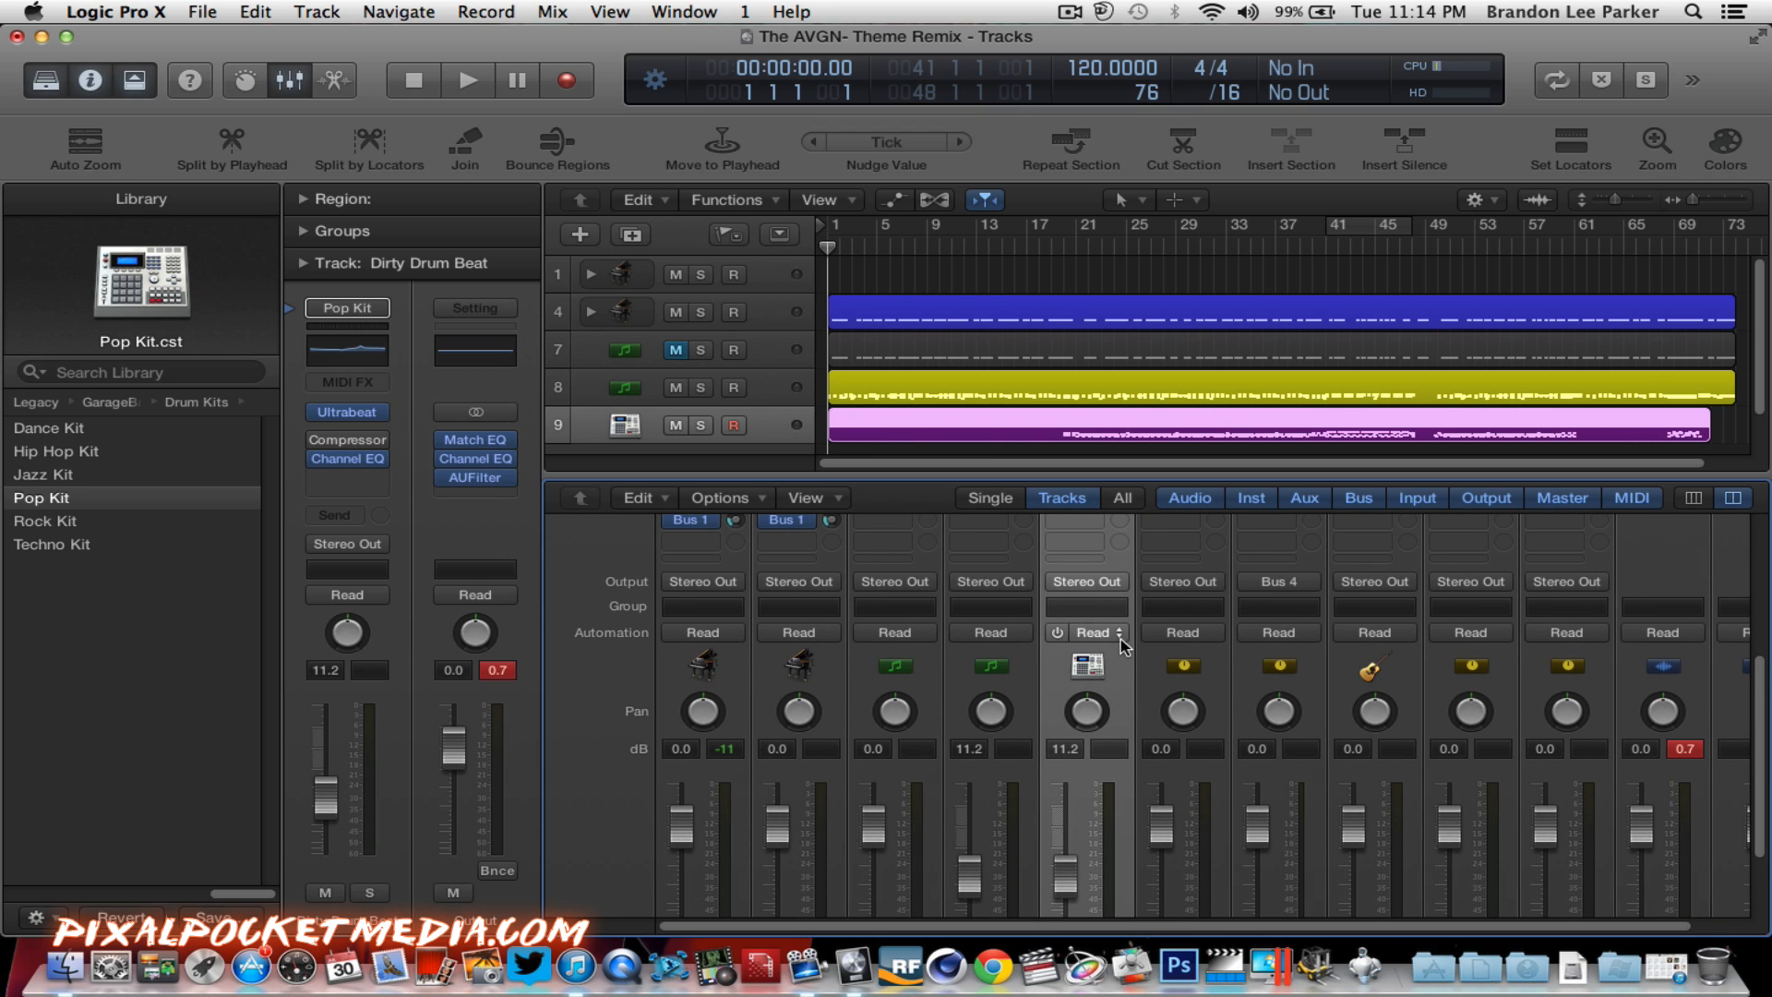
left_click(1120, 638)
left_click(1113, 572)
scroll(1113, 572, "up", 1)
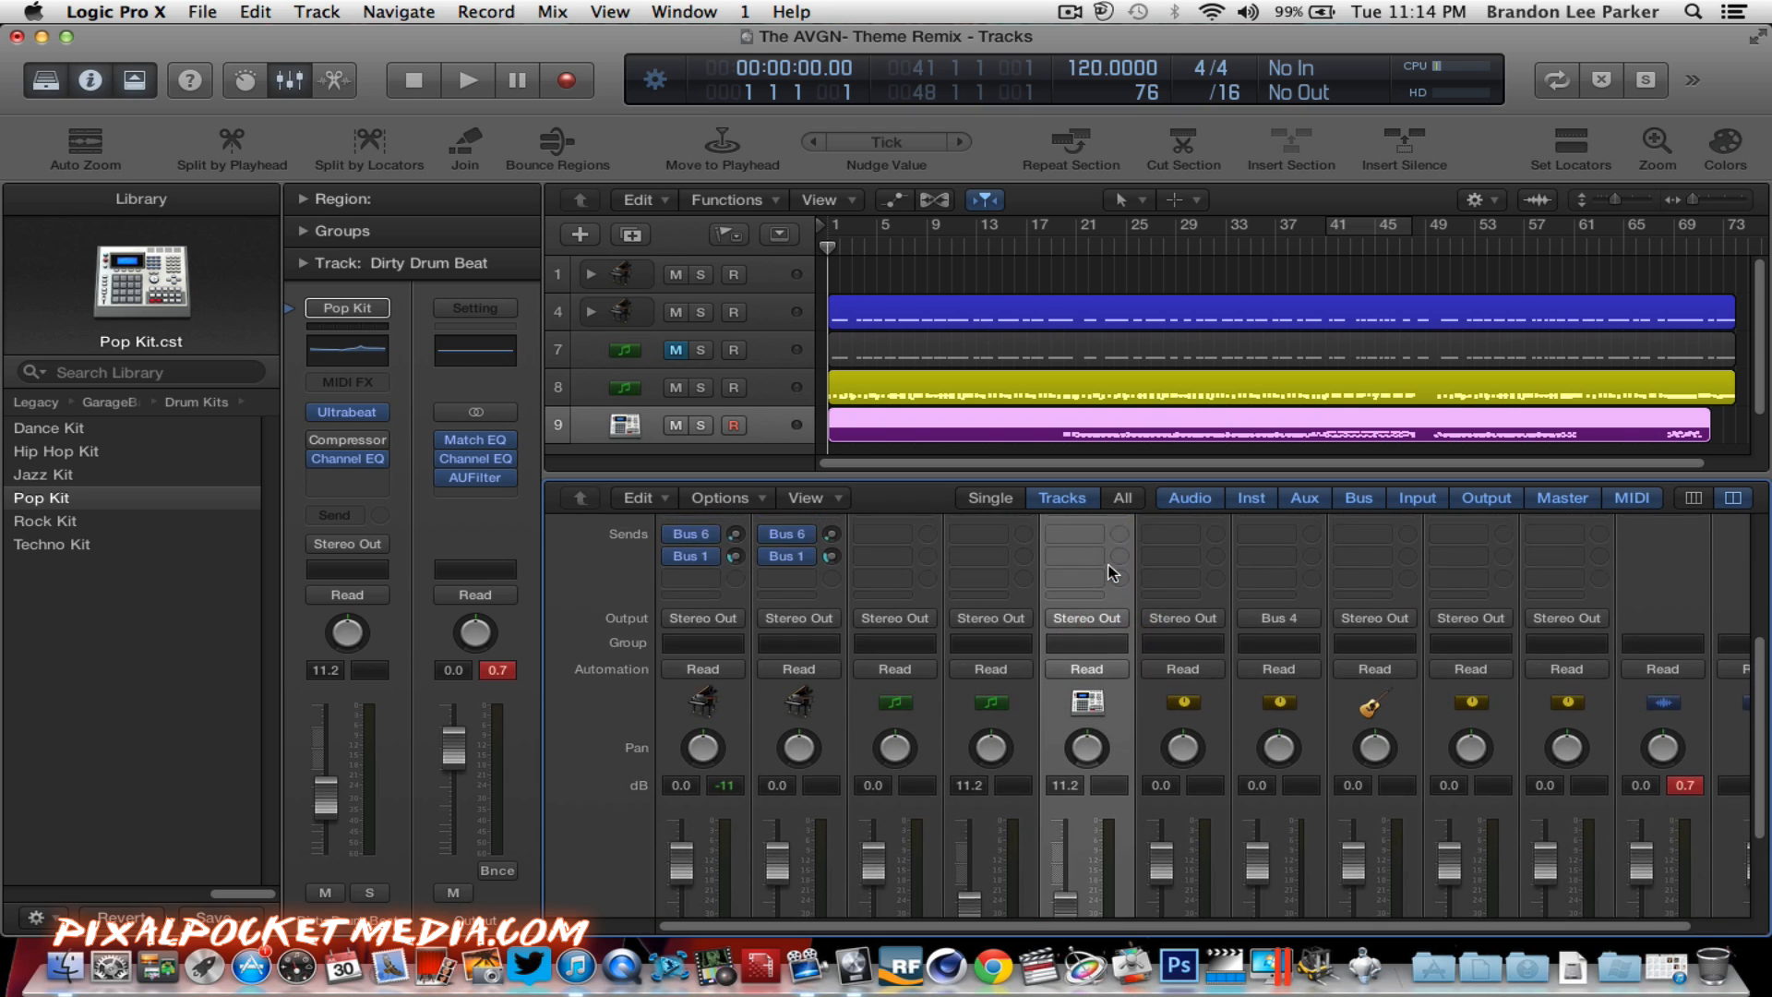
scroll(1113, 572, "up", 7)
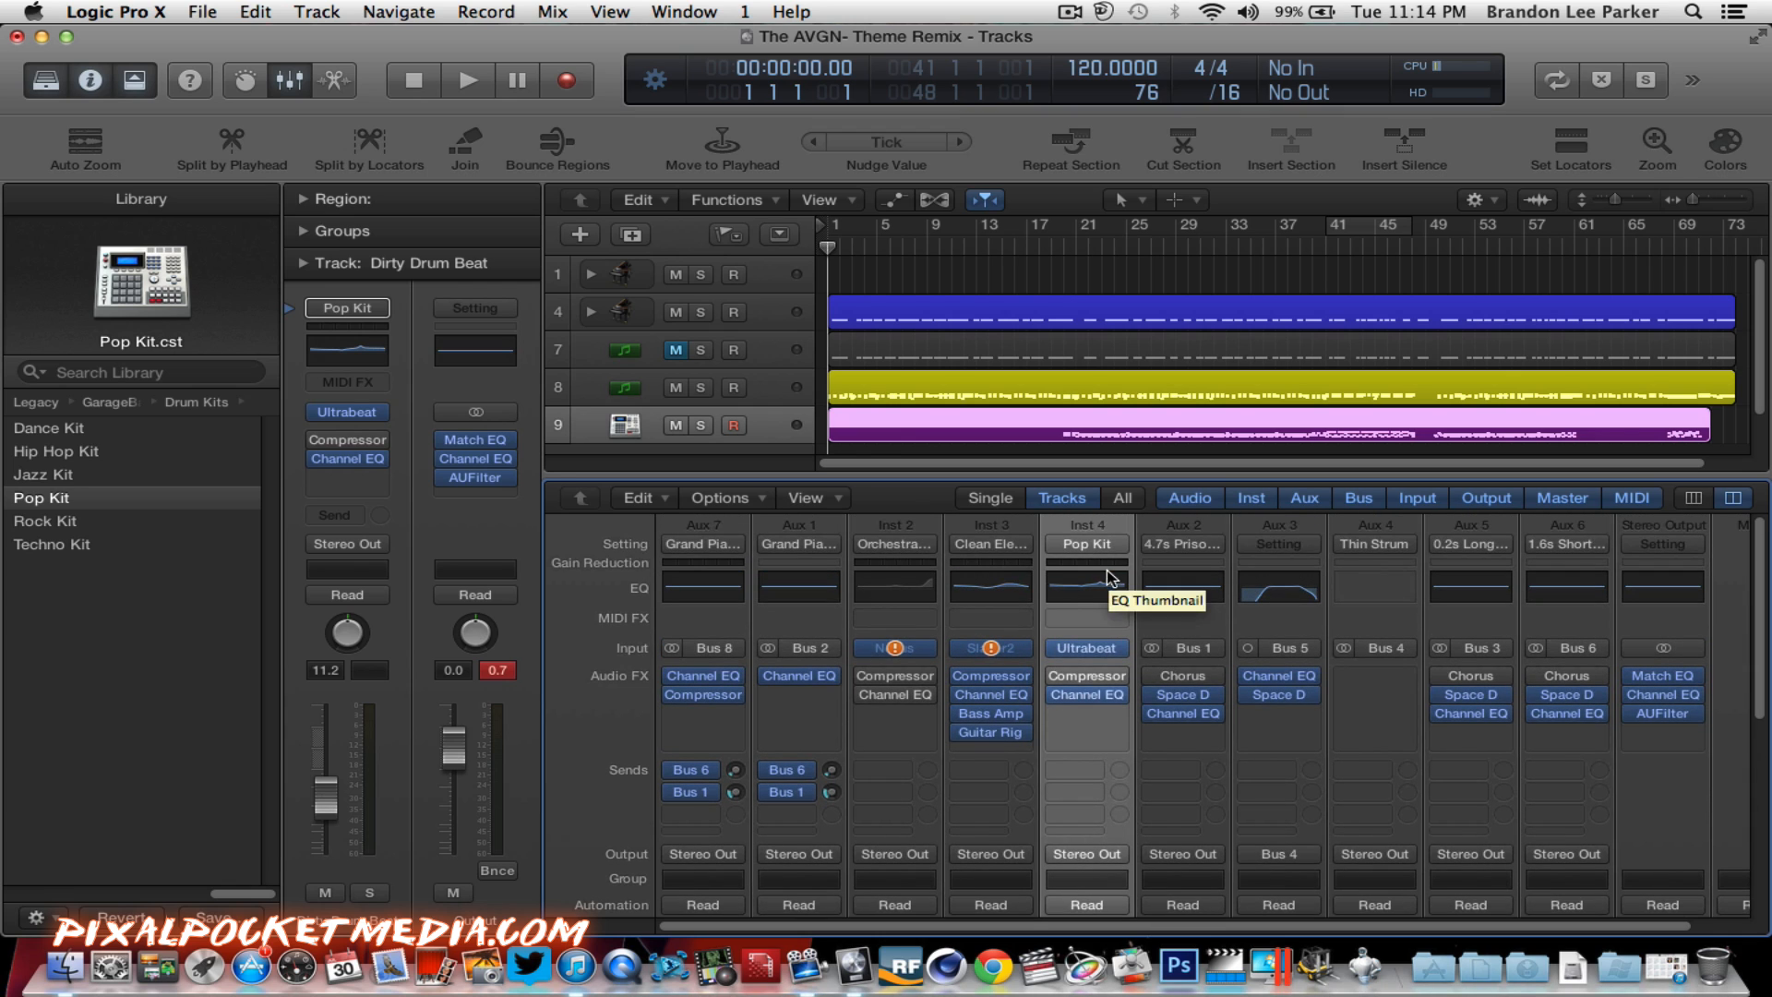
Step: Open the Ultrabeat instrument of the Dirty Drum Beat channel strip
mouse_move(1080, 651)
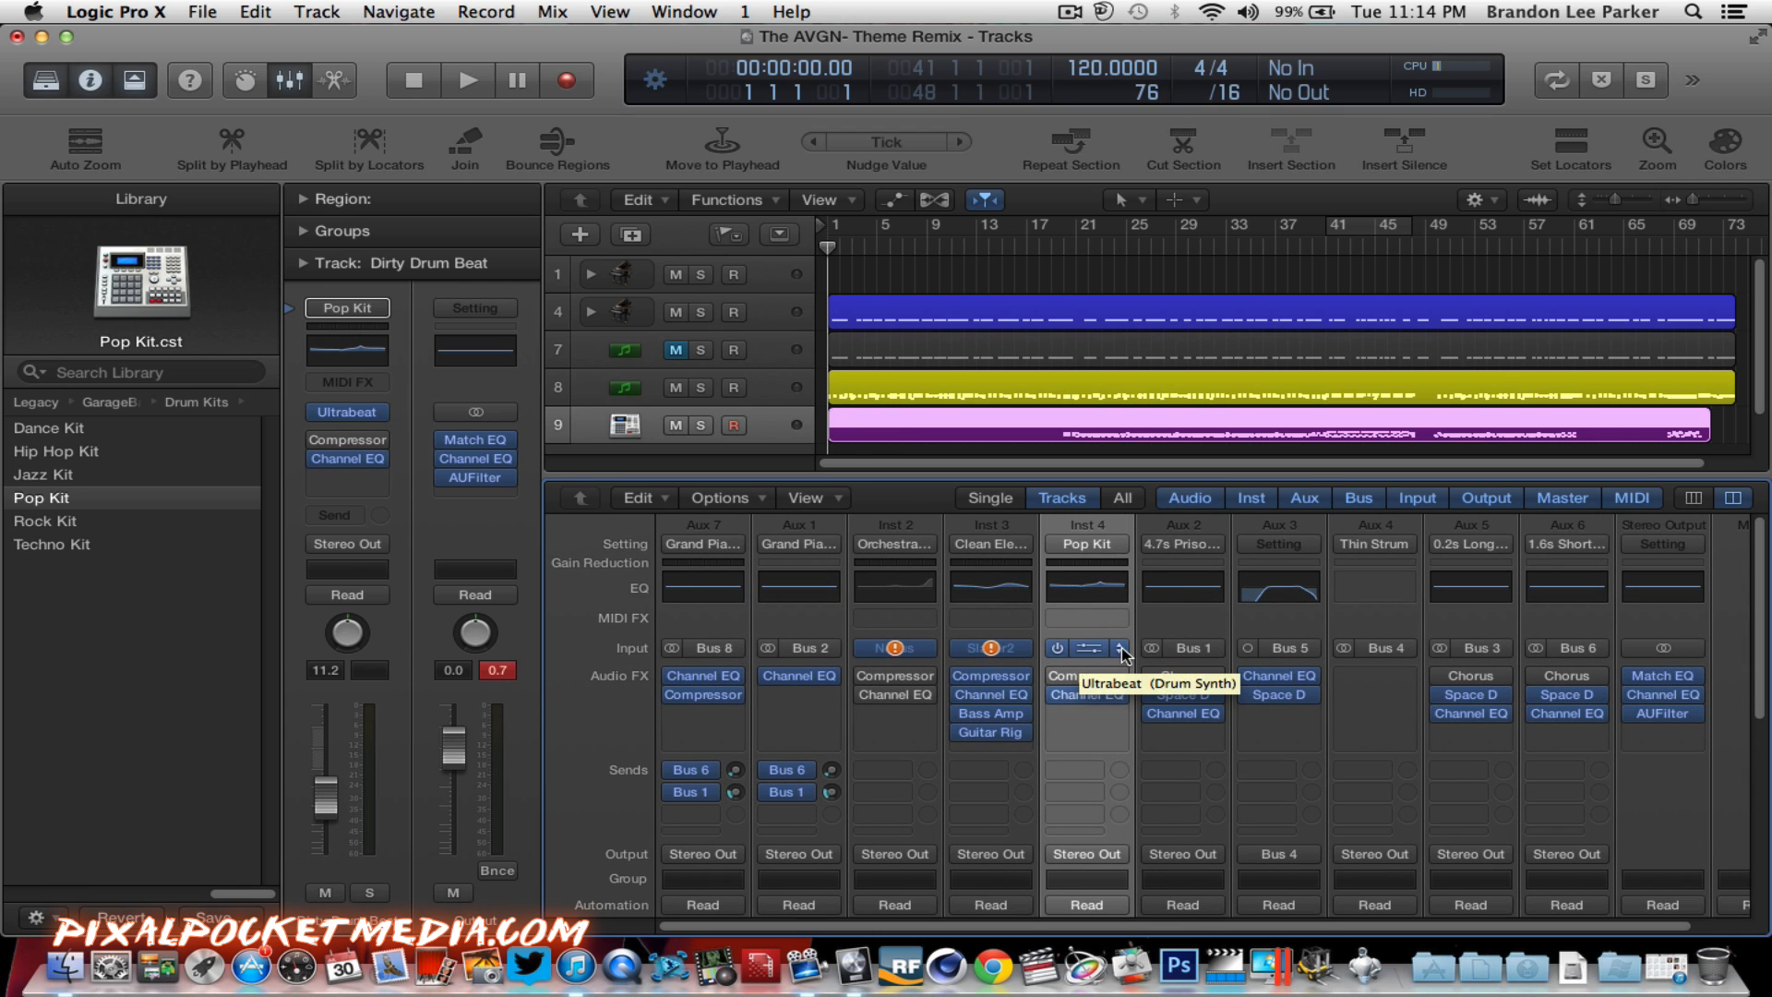
left_click(1120, 647)
left_click(1089, 650)
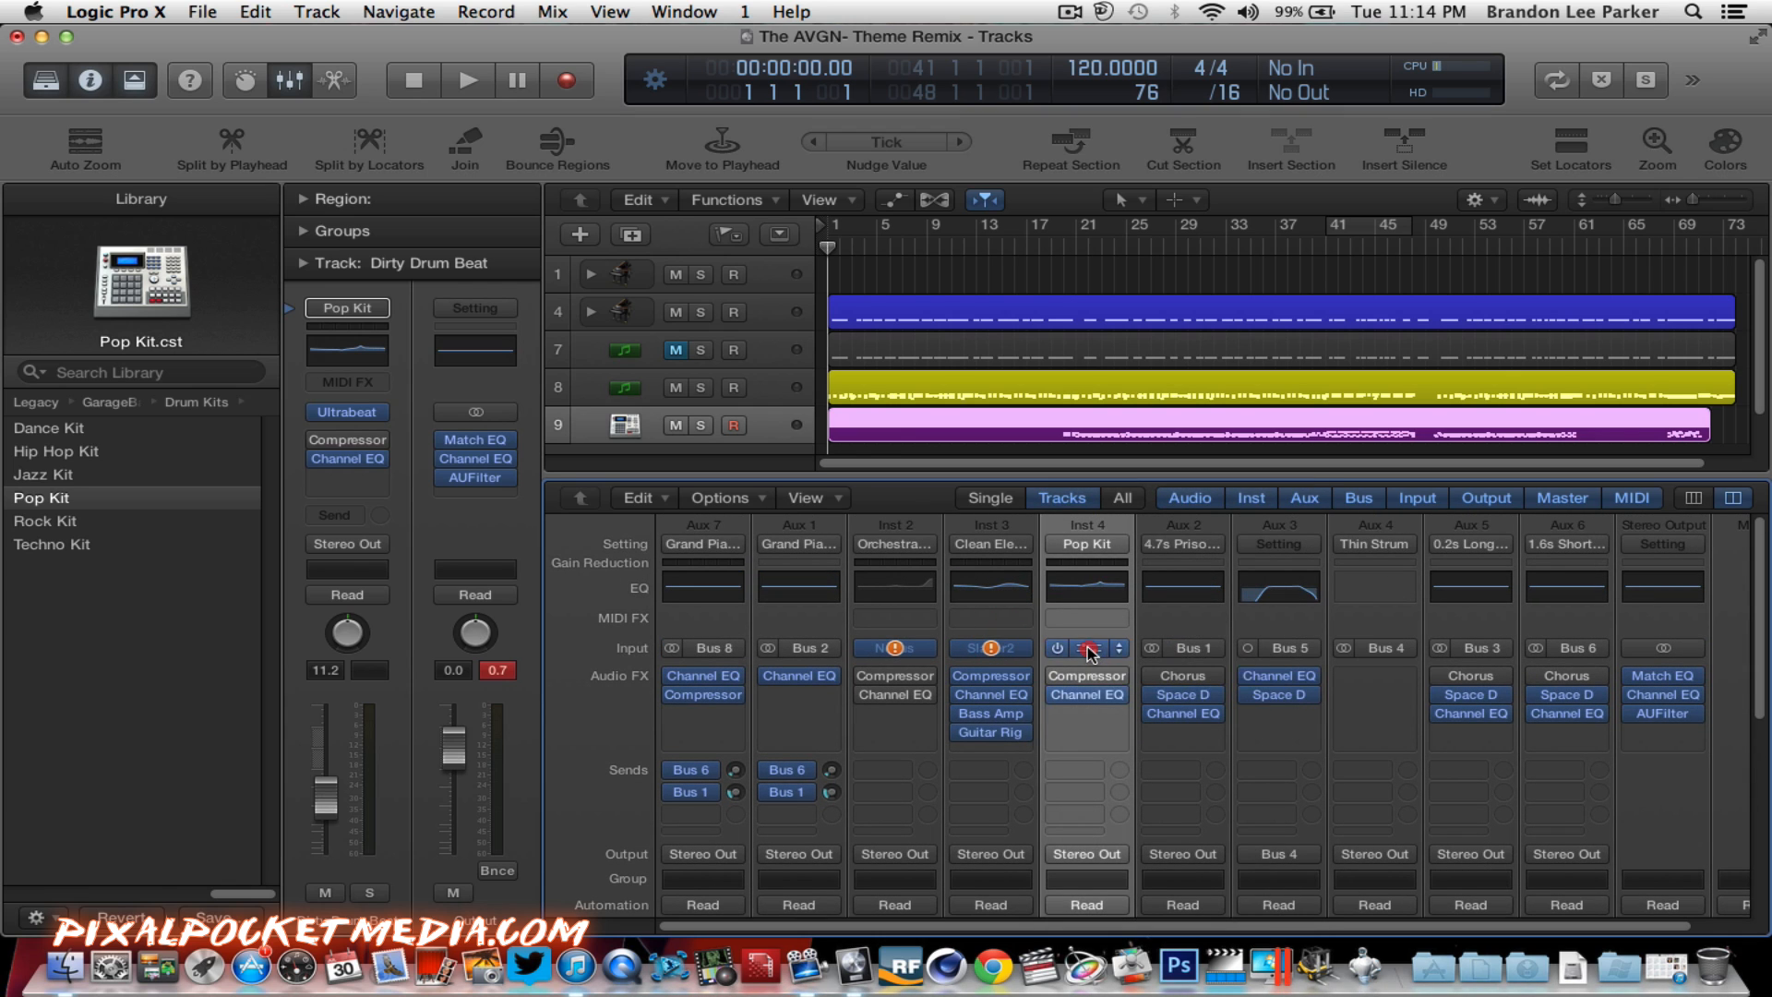
left_click(1089, 649)
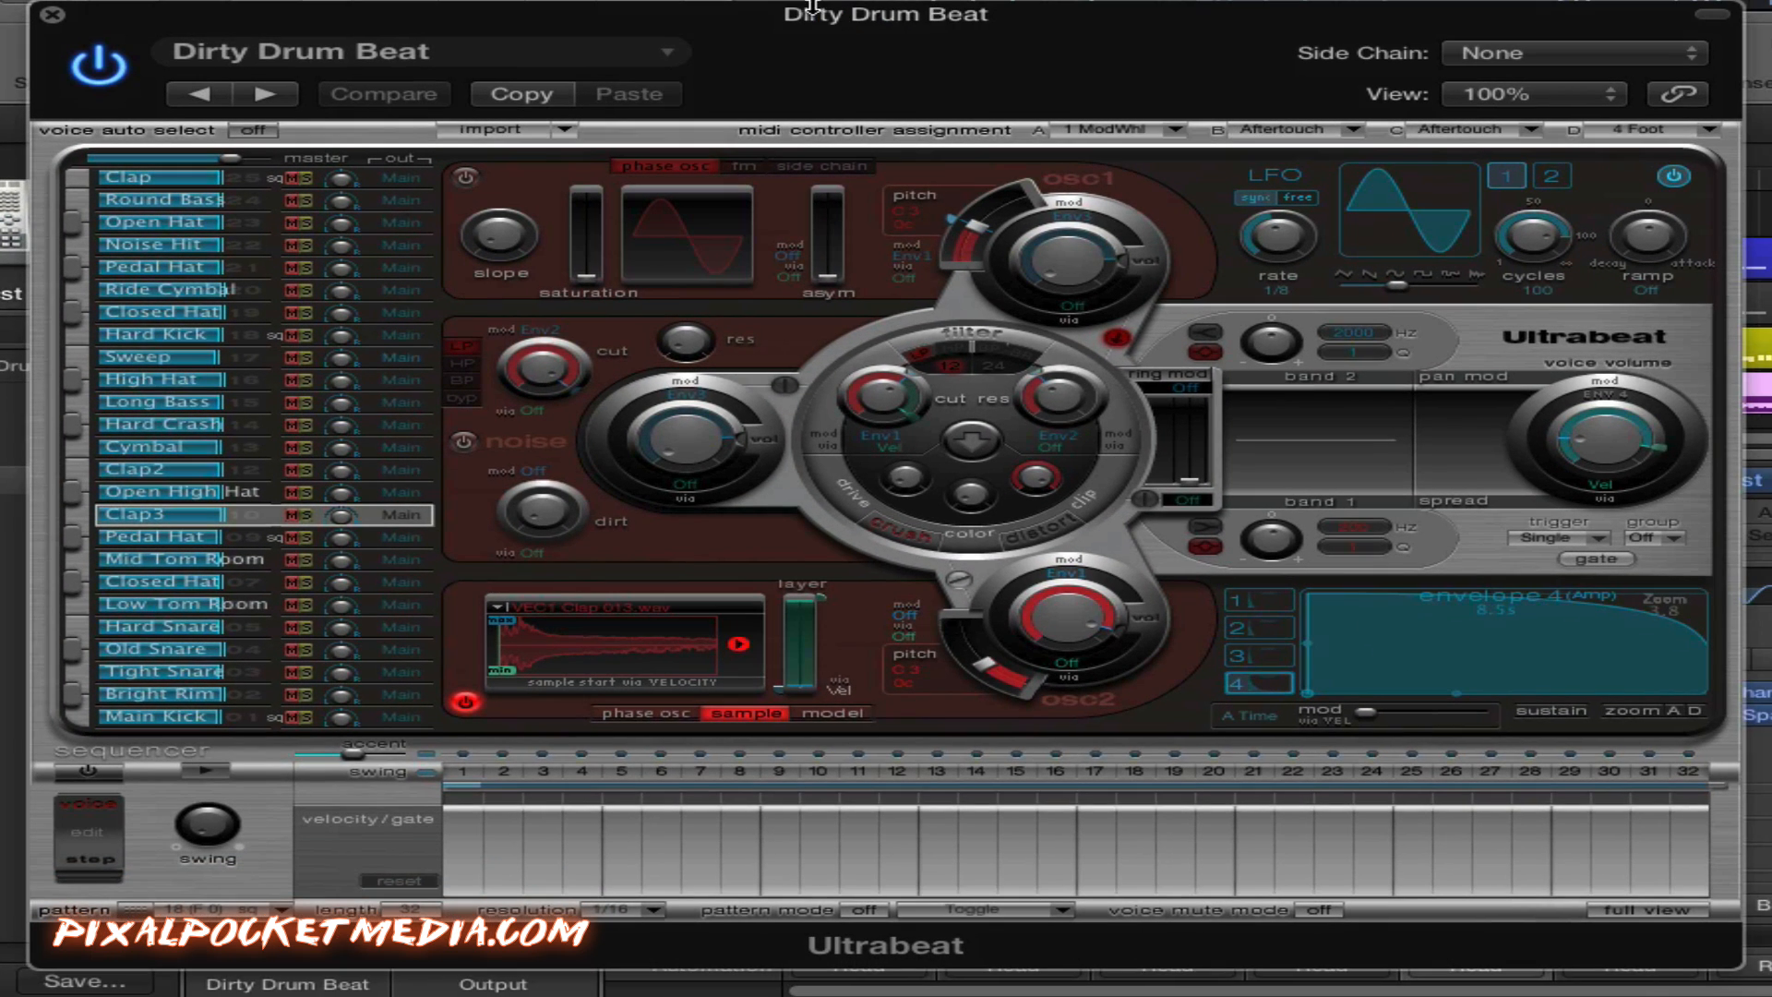
Step: Turn on Ultrabeat's step sequencer and start project playback
left_click(57, 771)
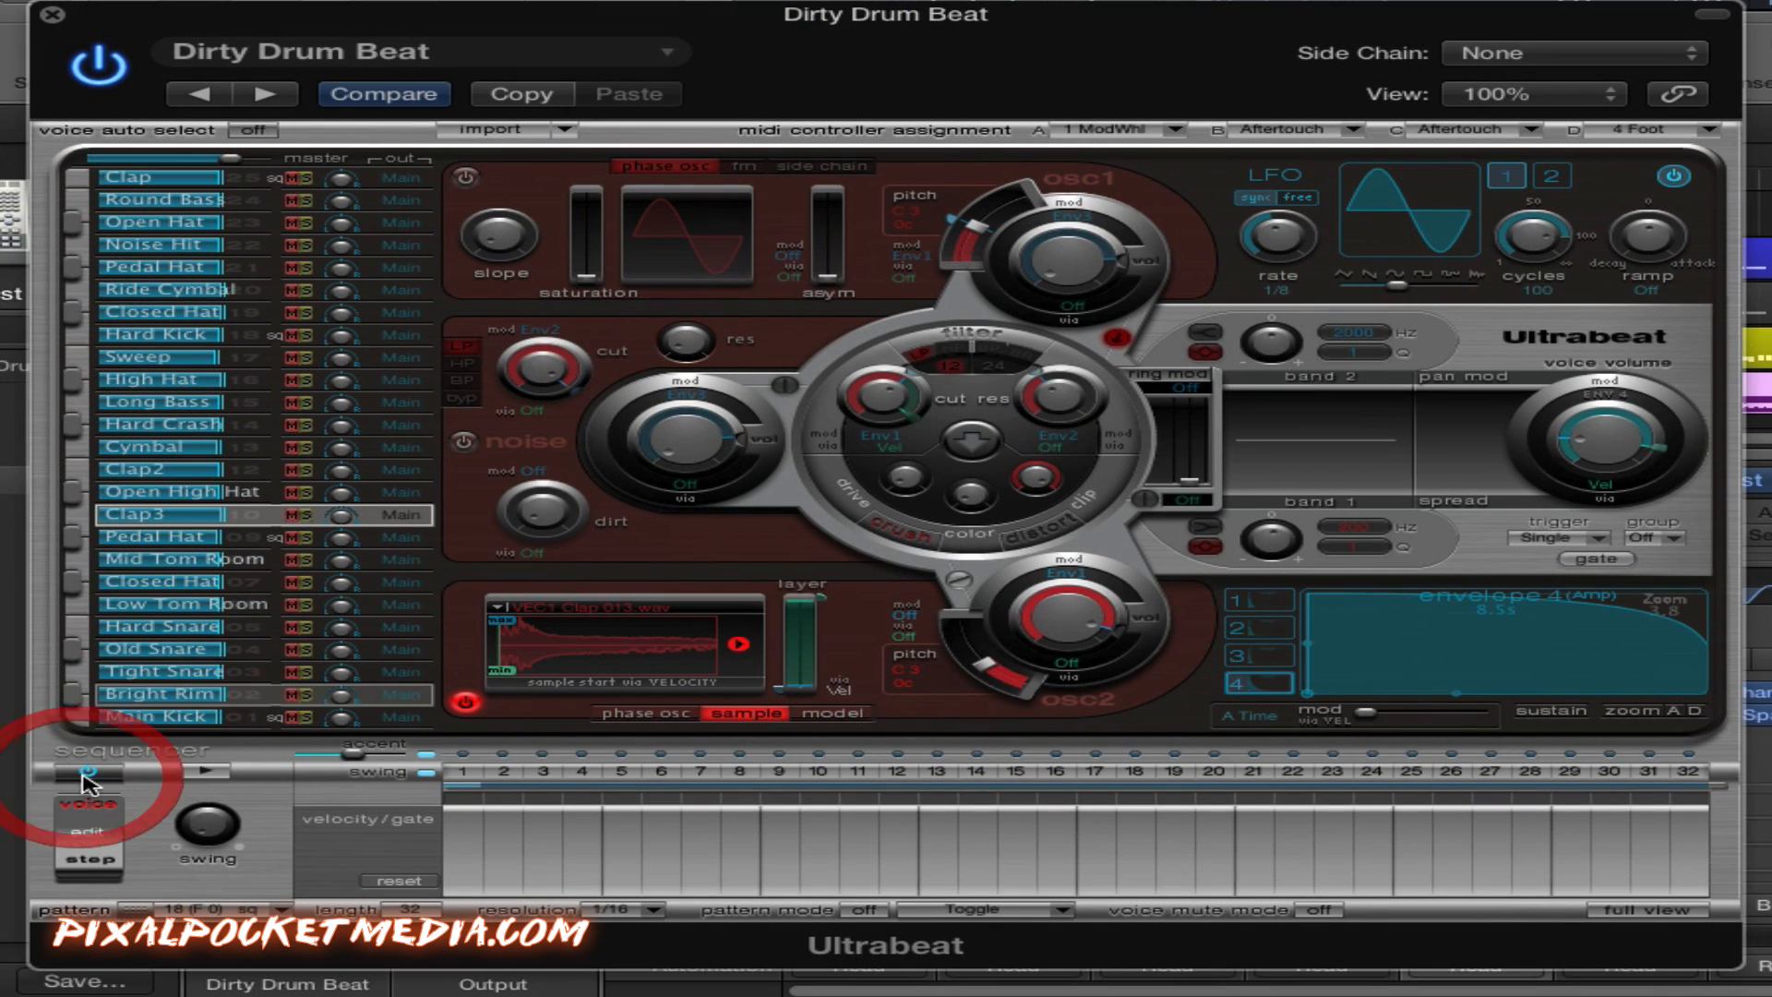
left_click(88, 771)
left_click(88, 772)
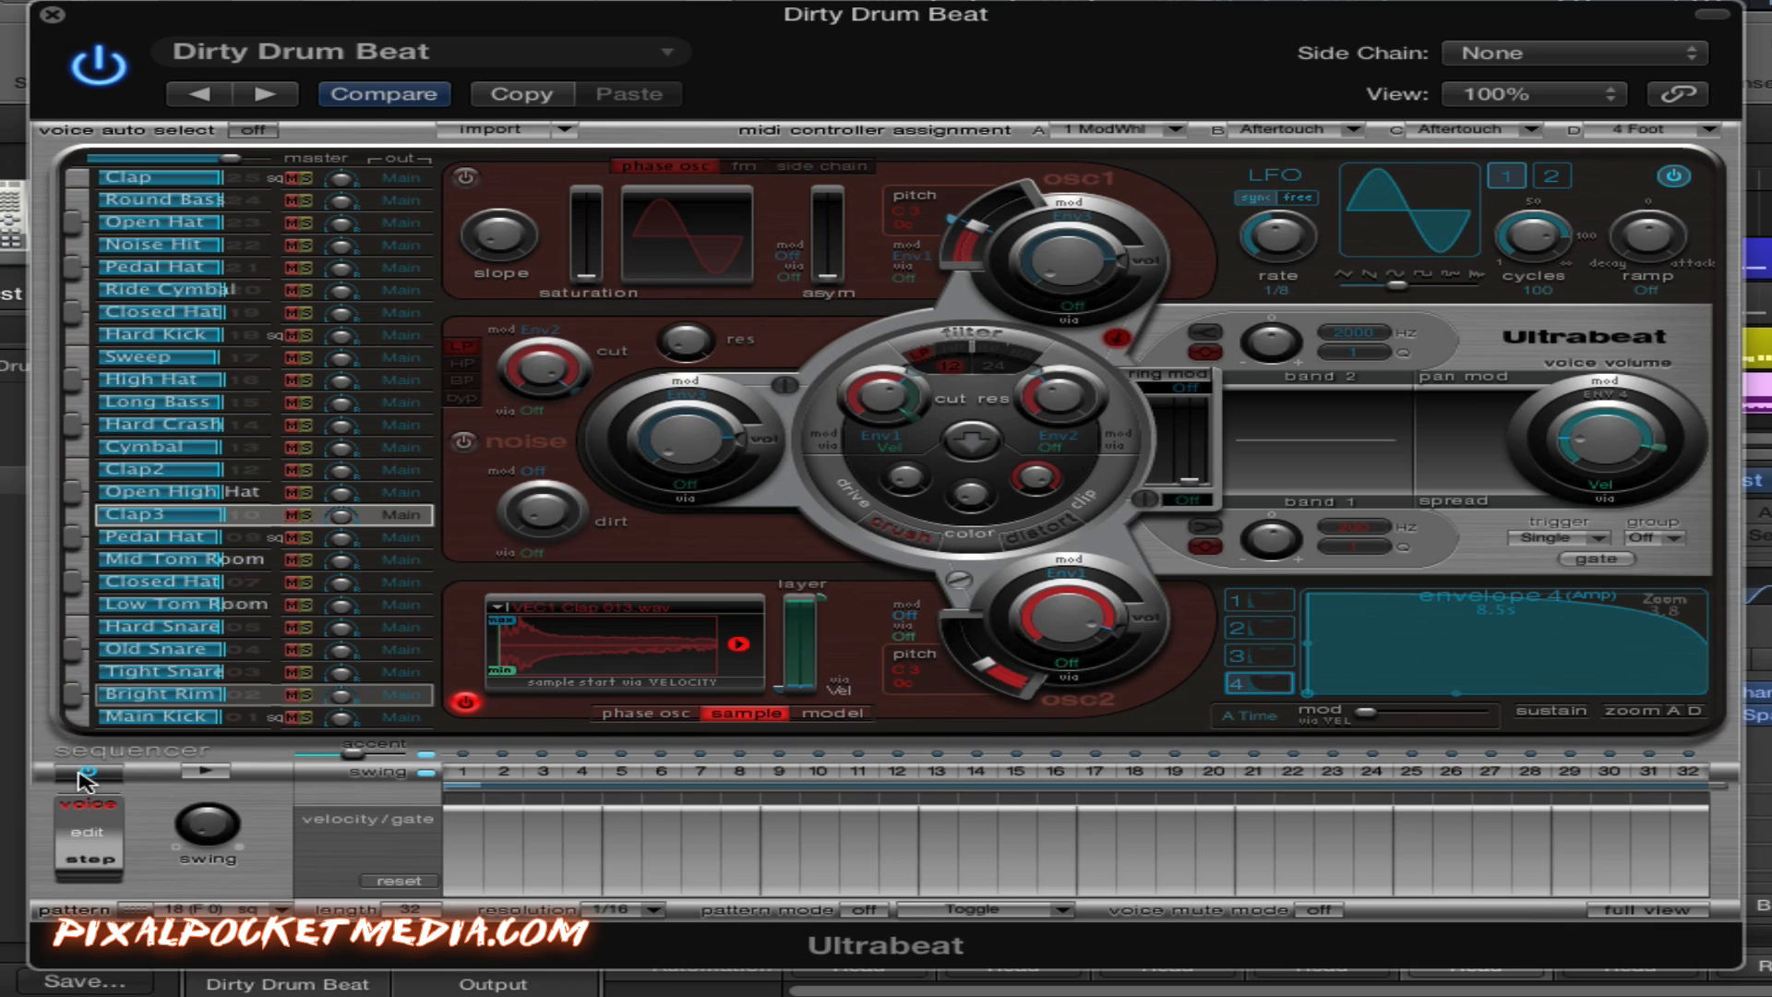
key("space")
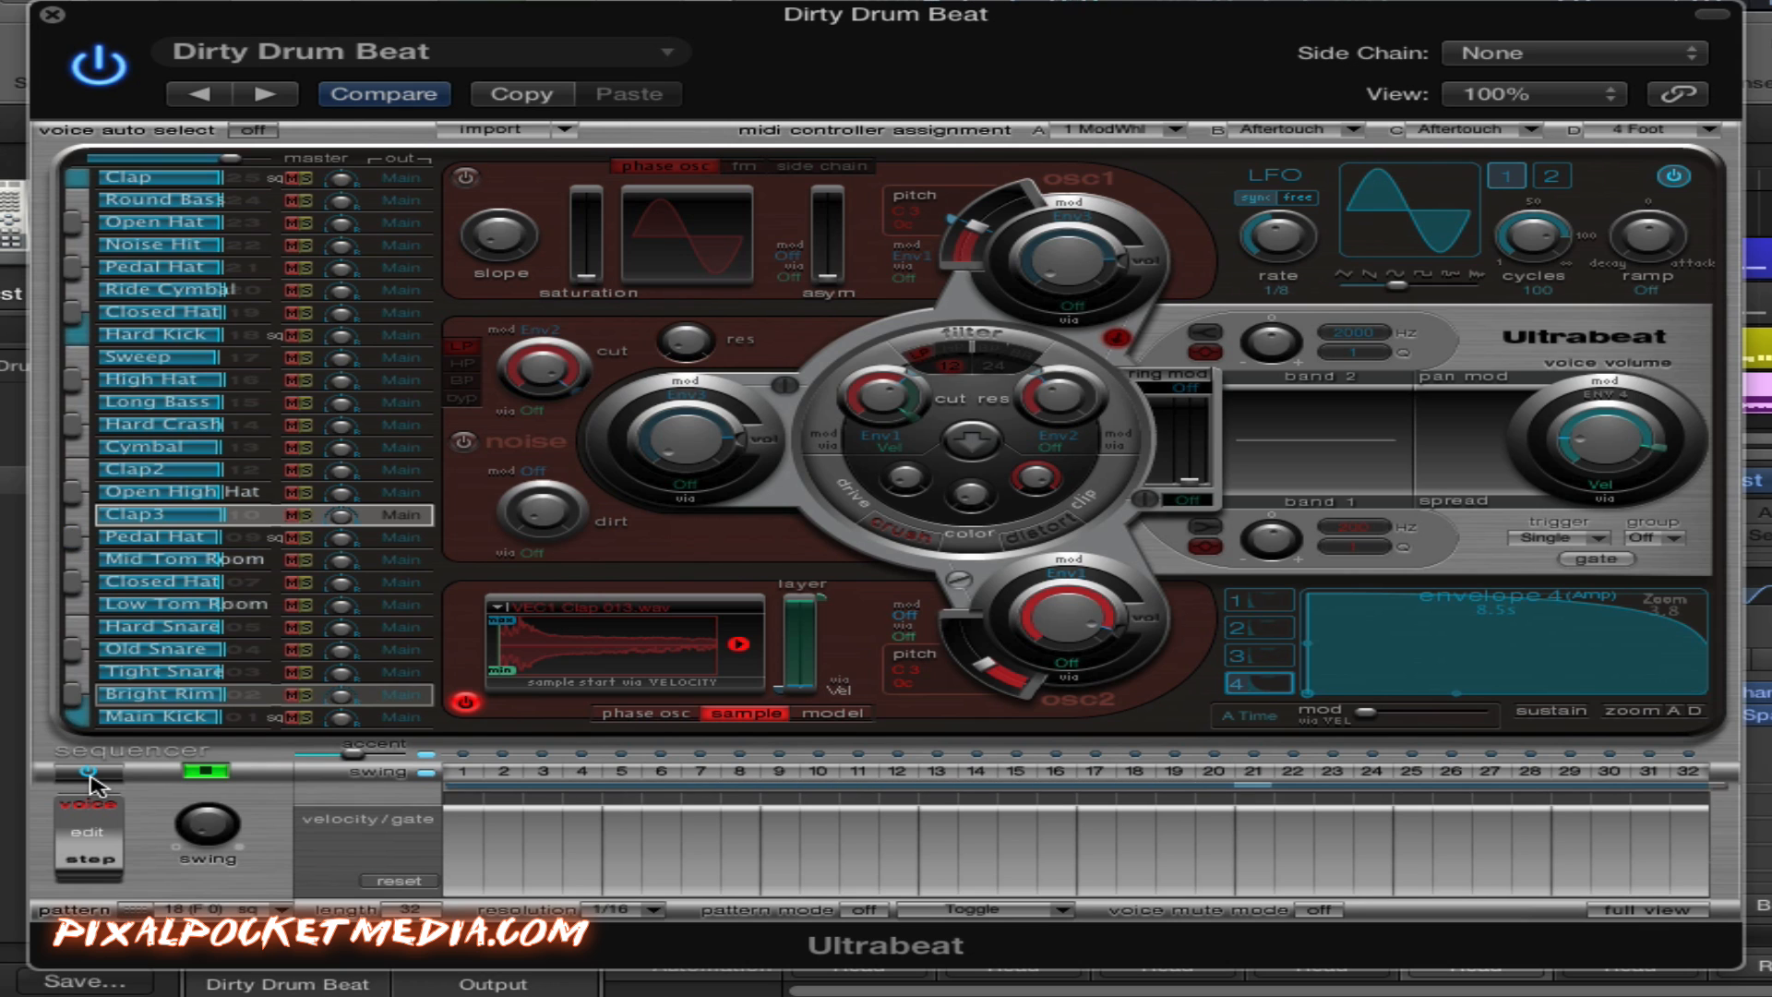
Step: Audition Ultrabeat sequencer patterns 2 (C#-1), 7 (F#-1) and 8 (G -1), ending on pattern 13 (C 0)
left_click(211, 900)
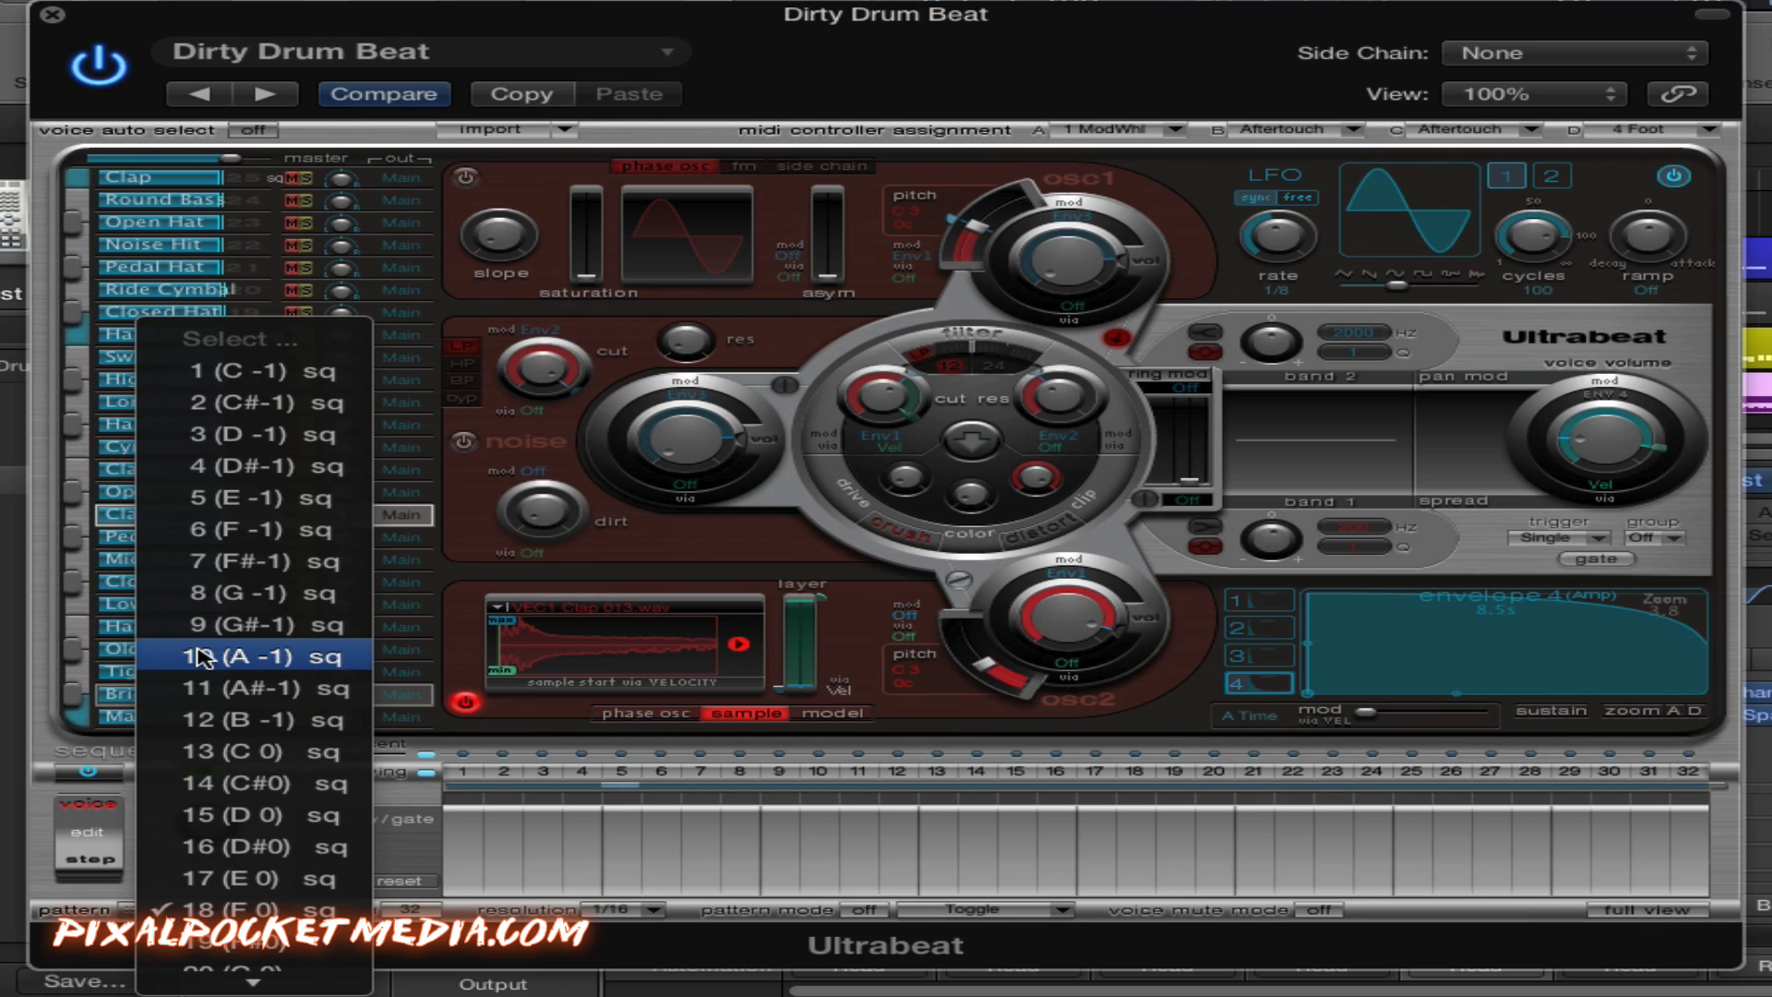
left_click(212, 404)
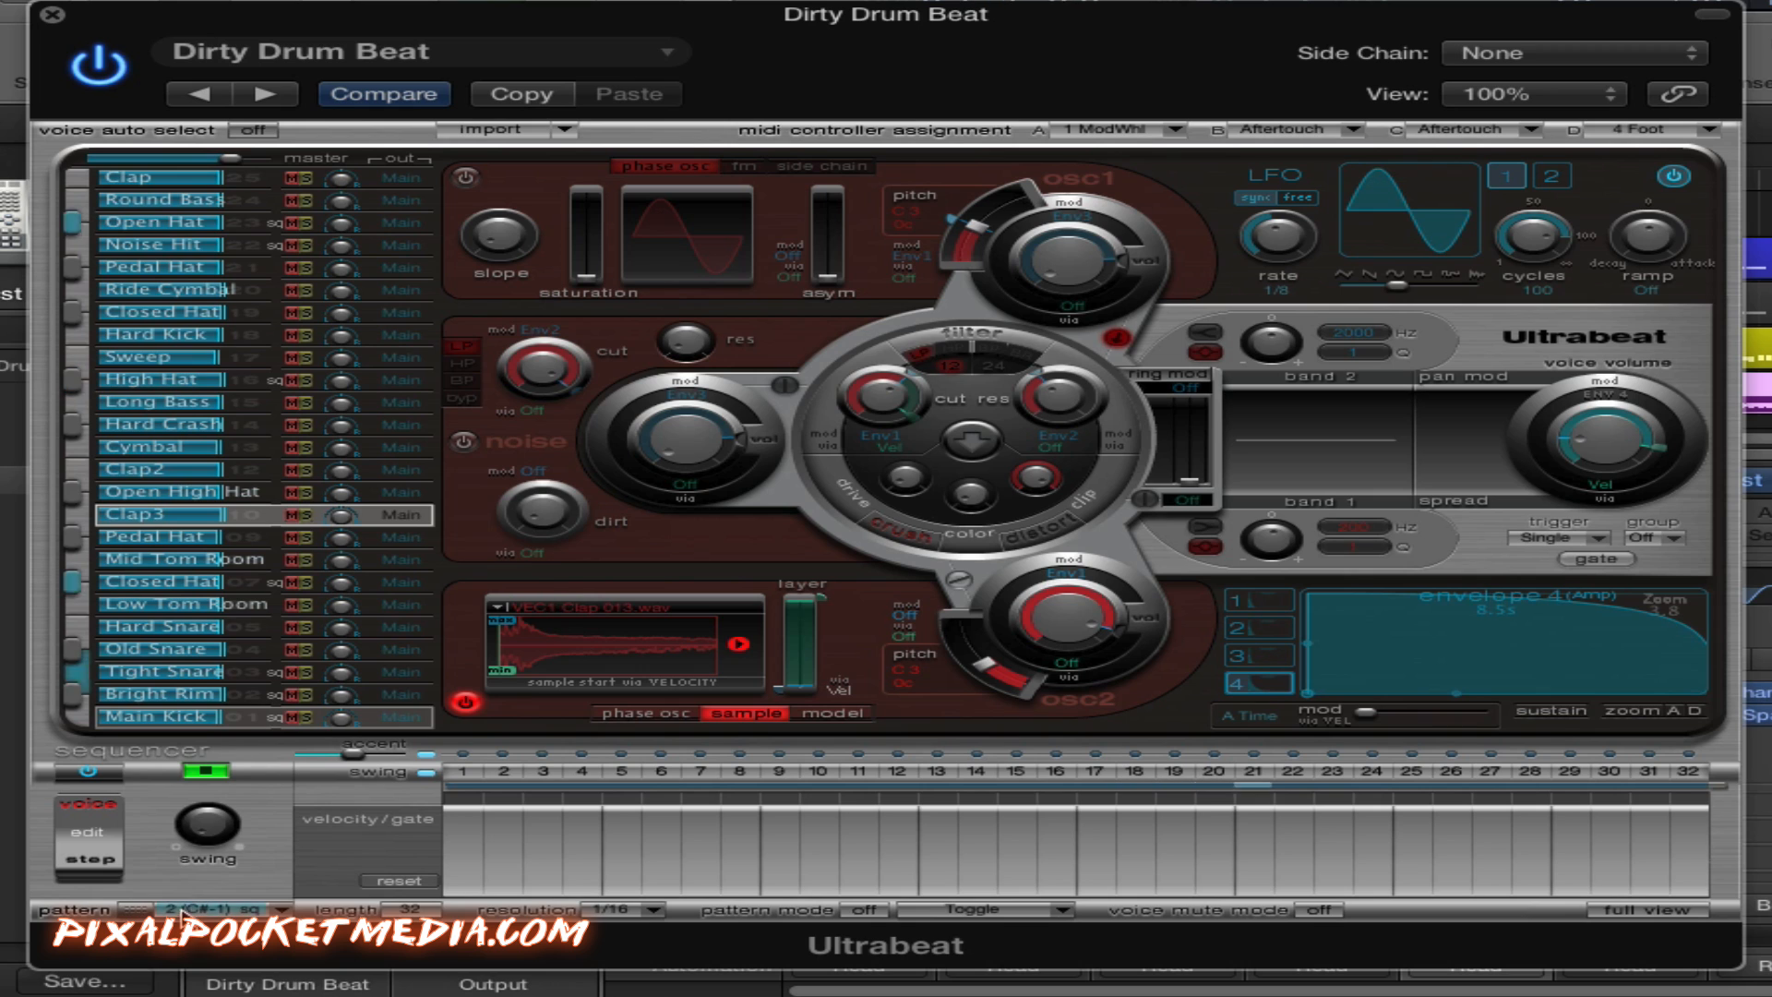
left_click(232, 909)
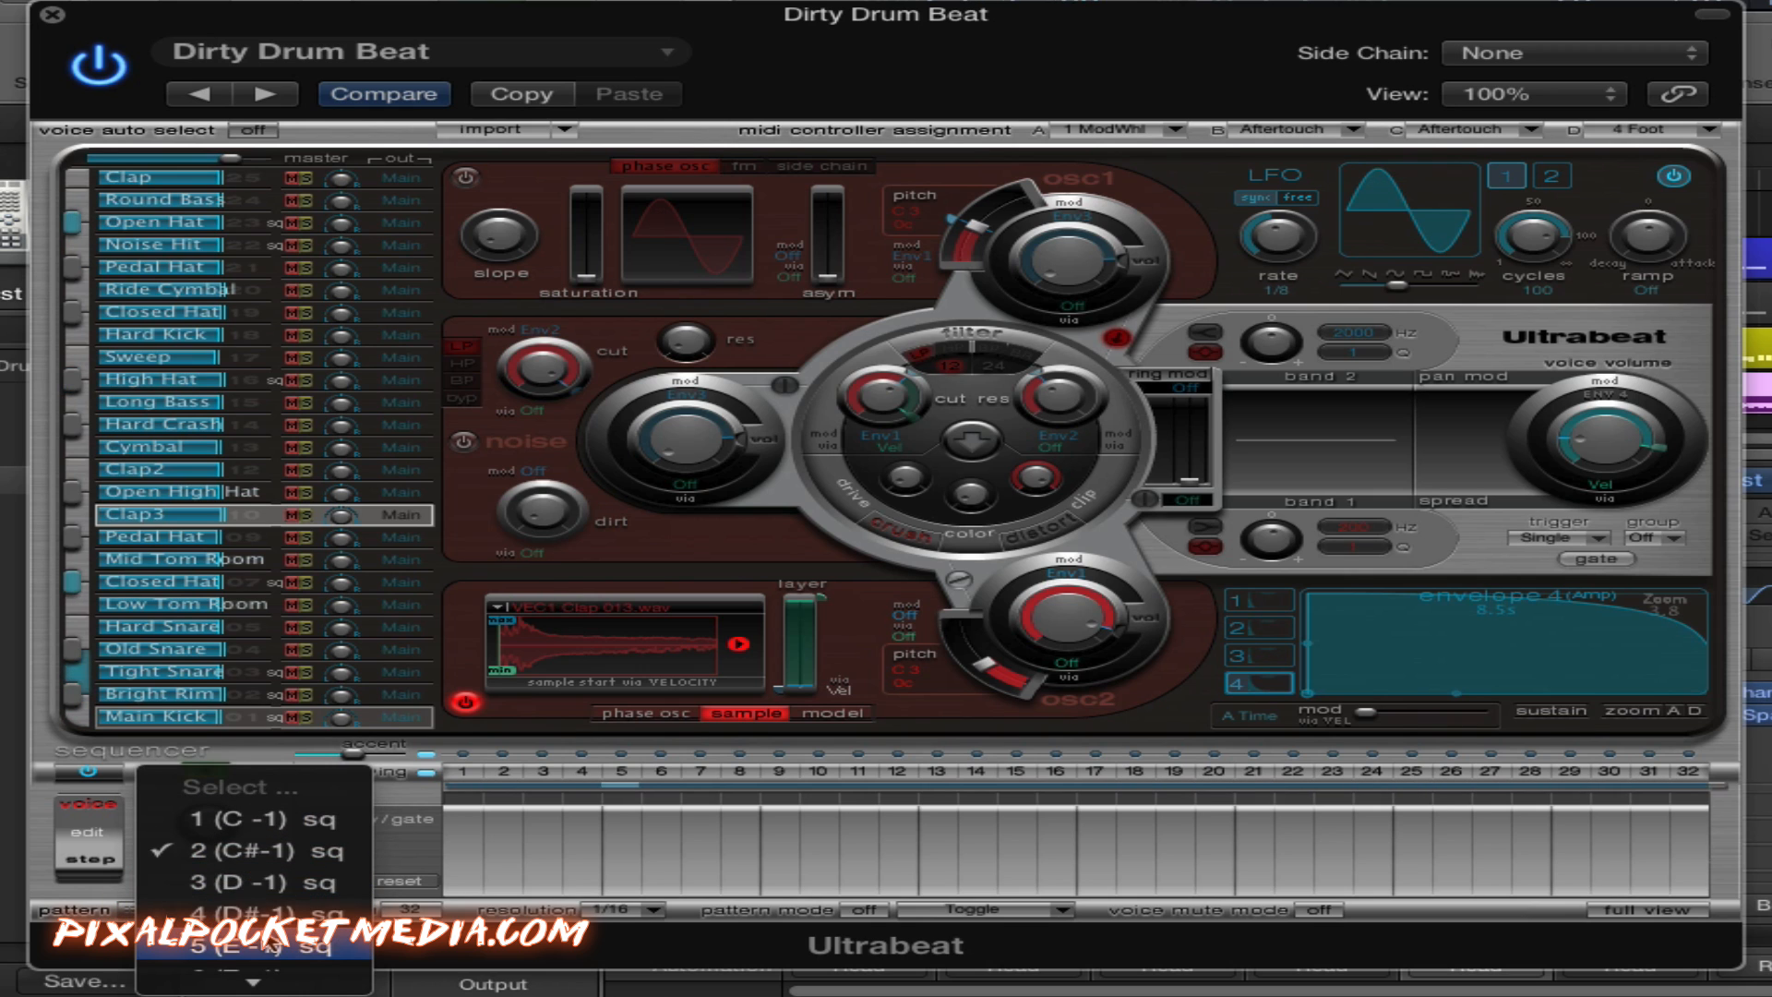
left_click(267, 945)
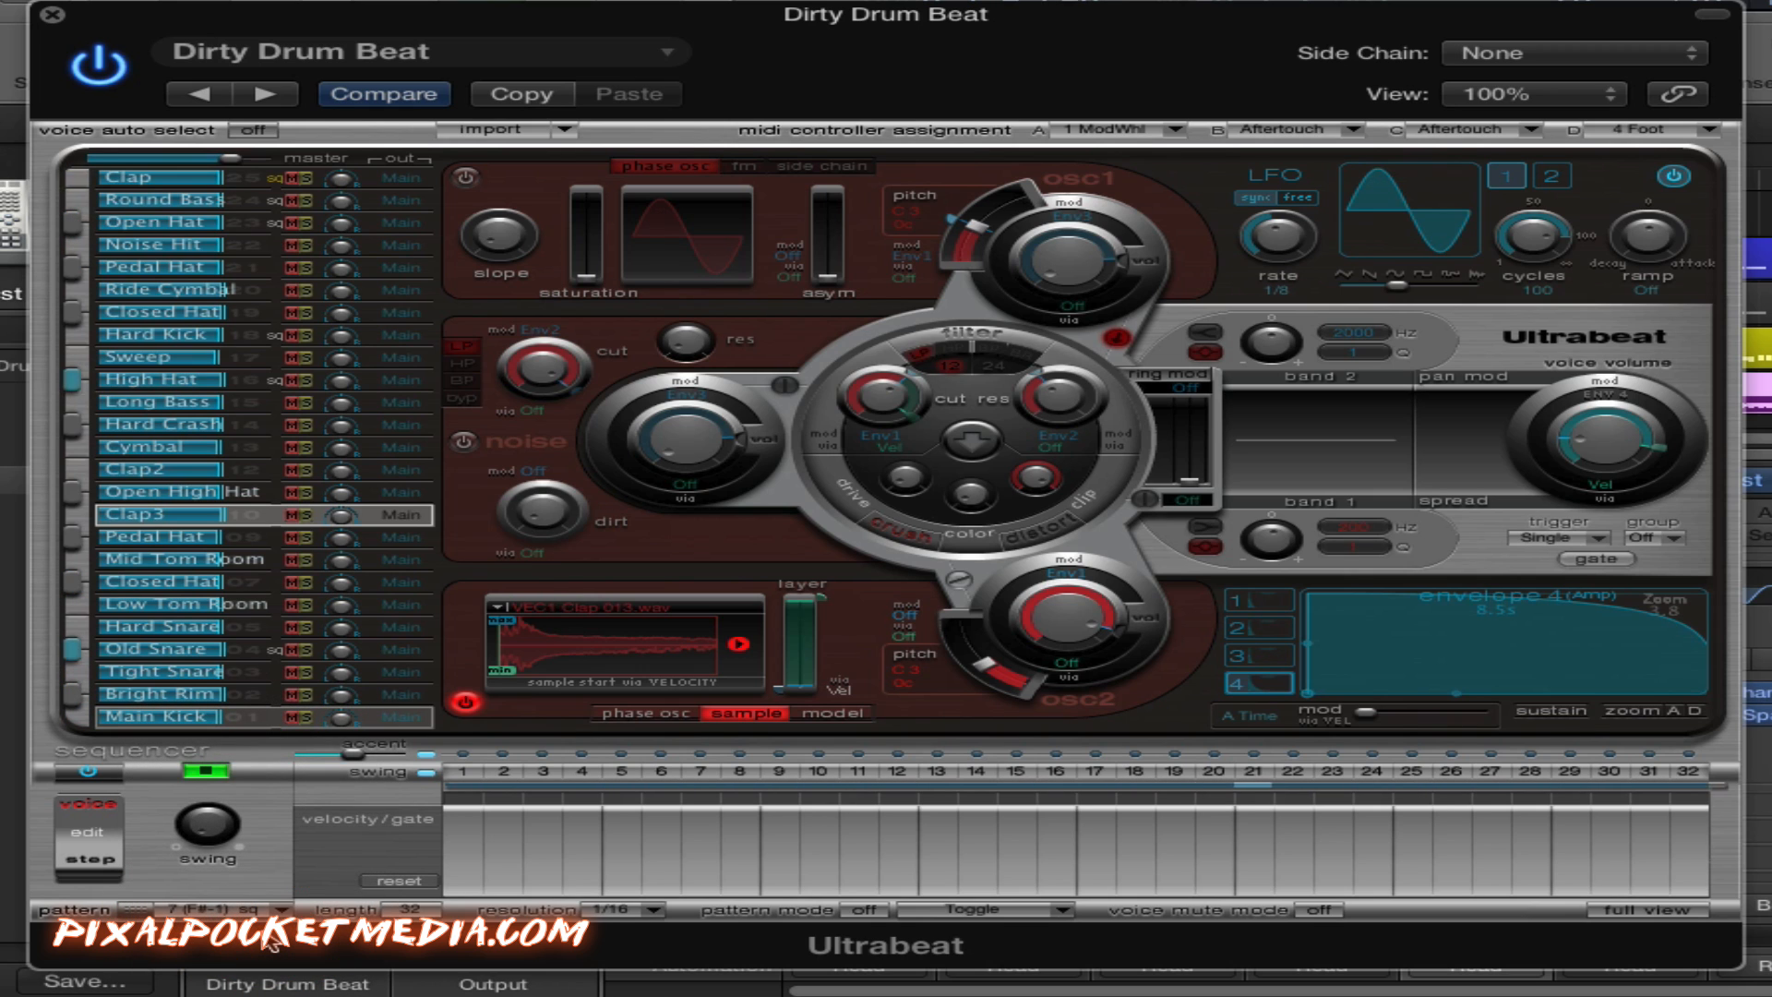
left_click(270, 936)
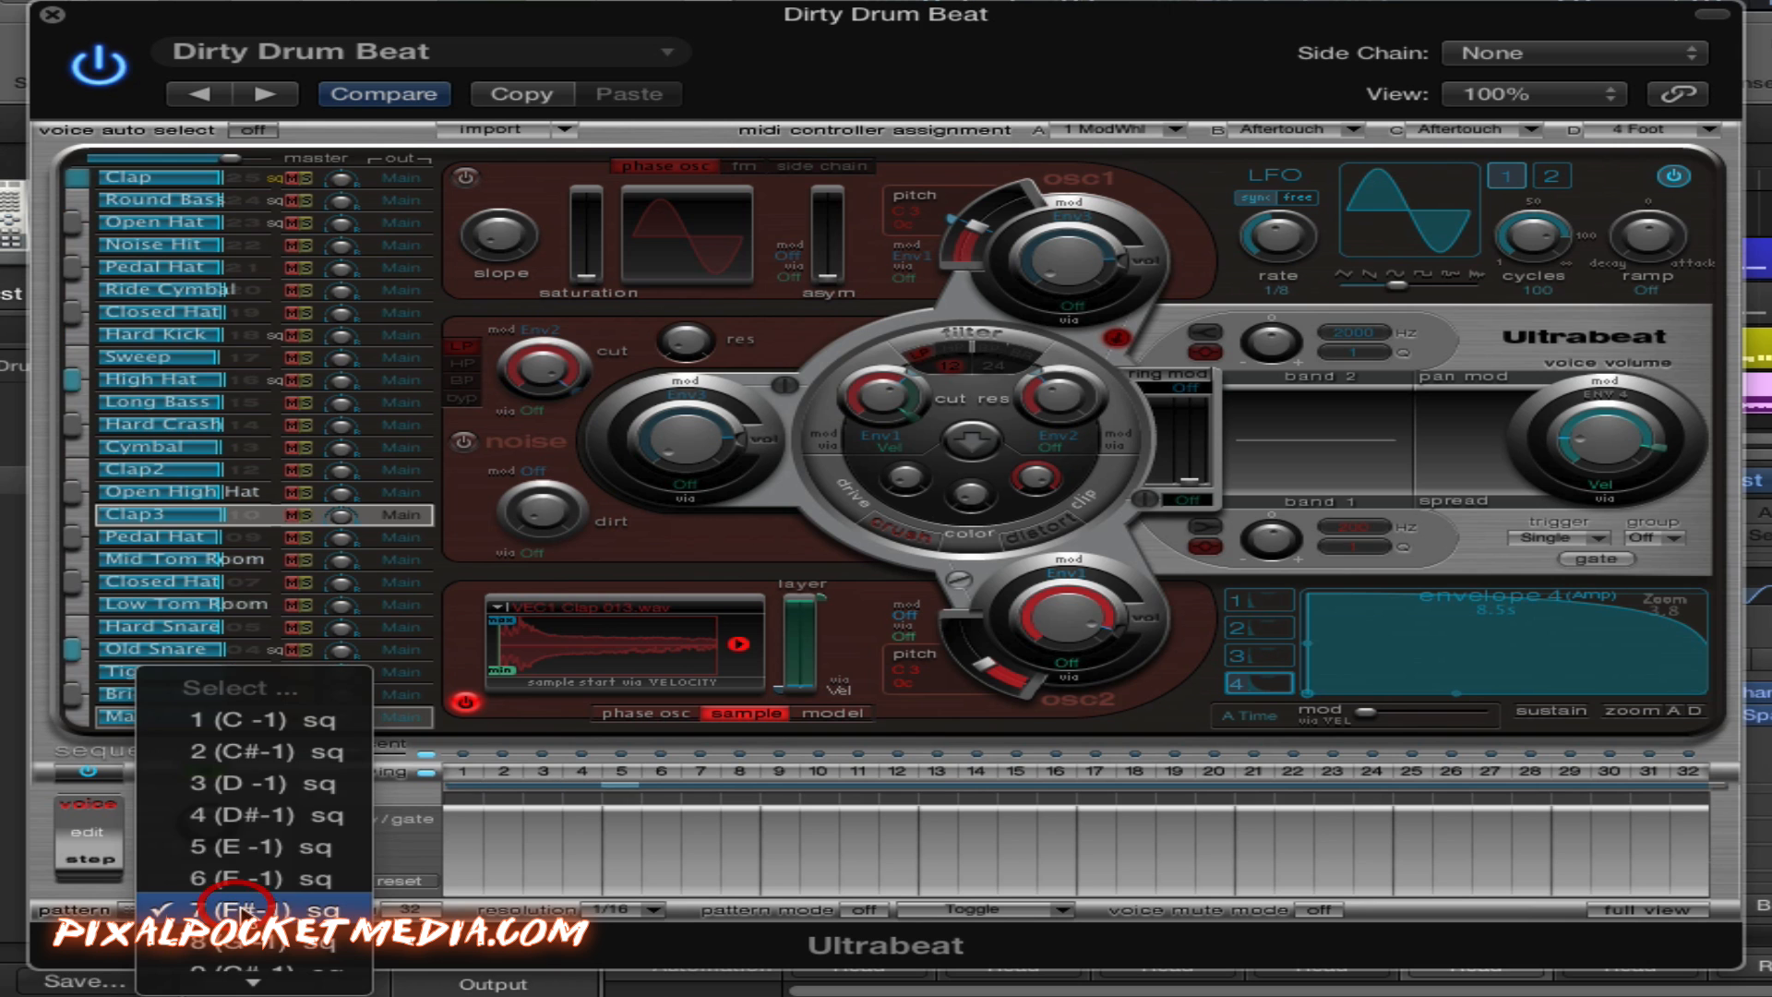
left_click(270, 936)
left_click(267, 934)
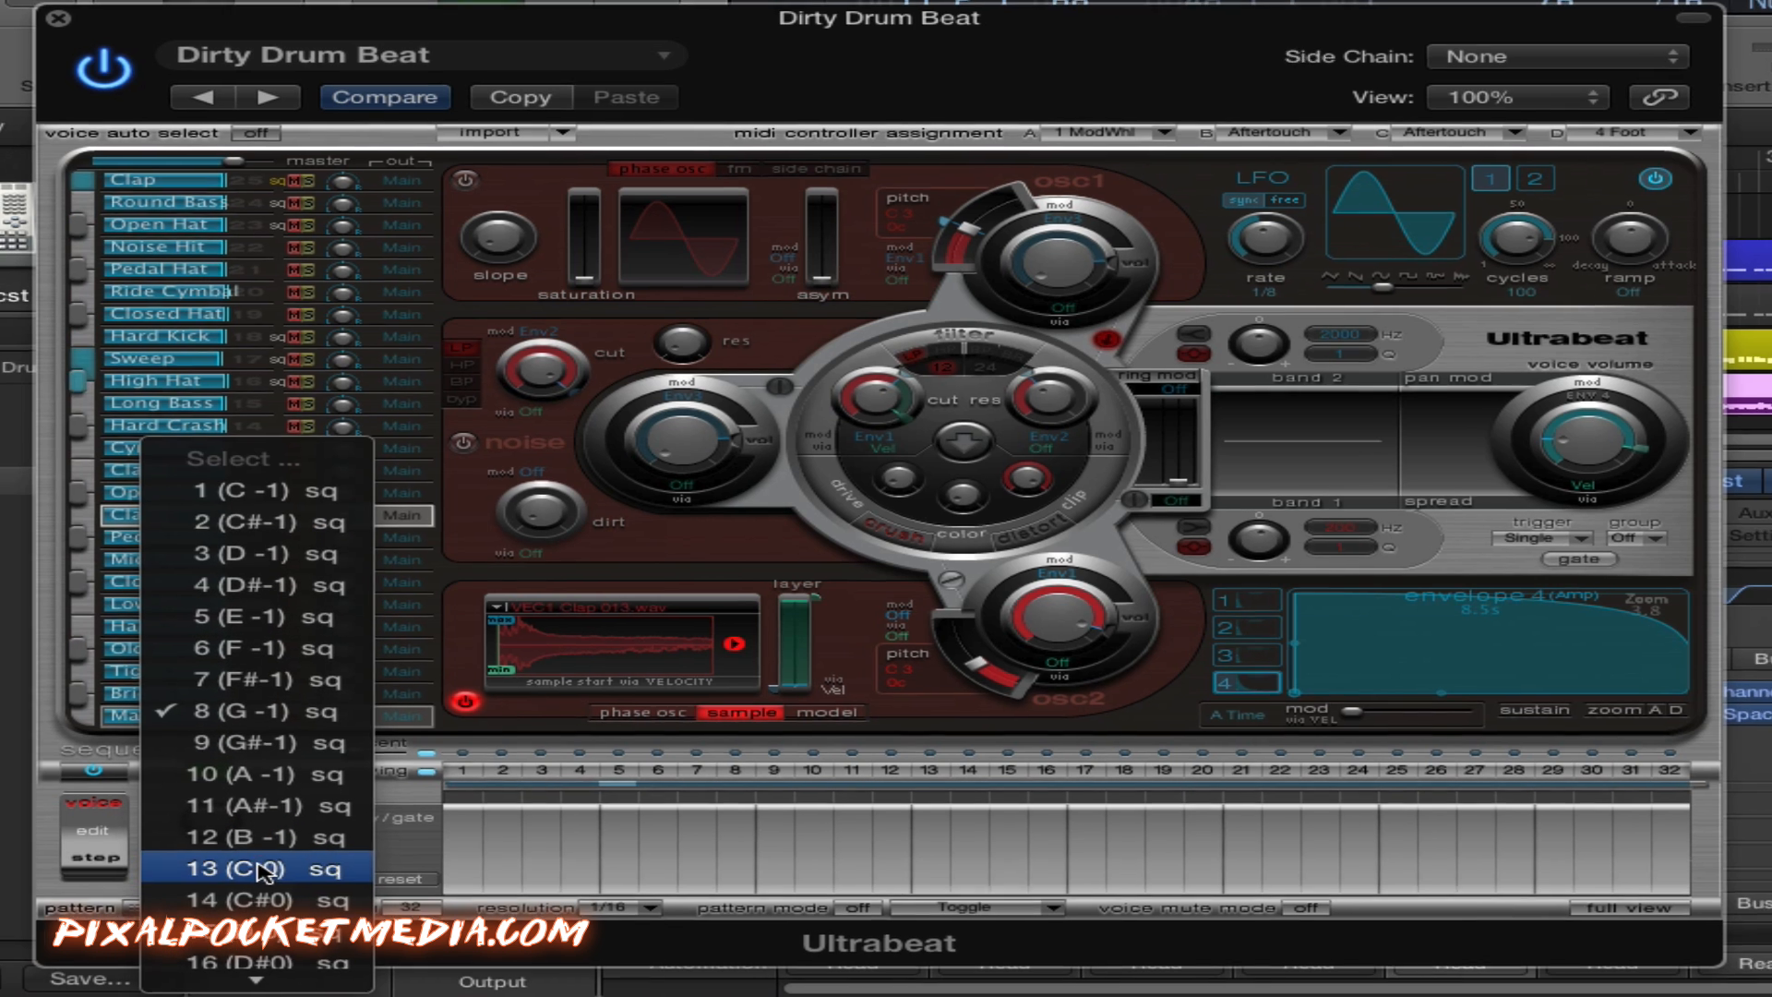
left_click(258, 835)
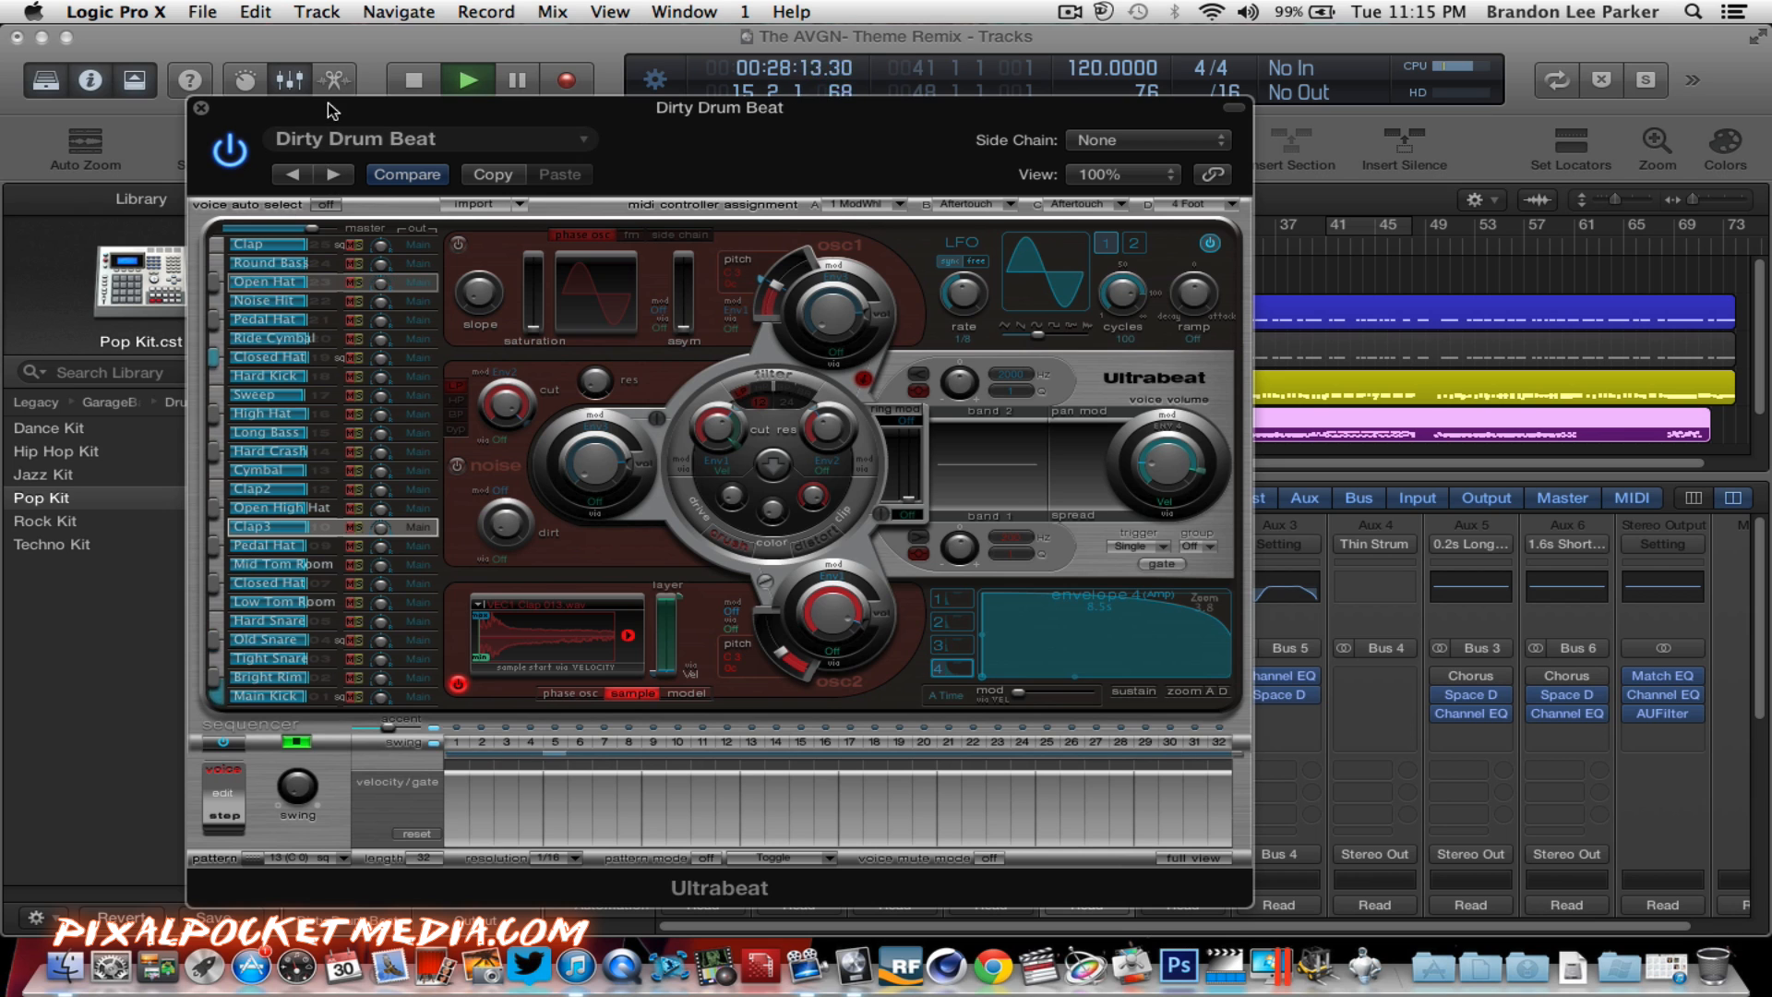
Step: Stop project playback and move the Ultrabeat window down to uncover the toolbar and the first track headers
left_click_drag(334, 111, 183, 122)
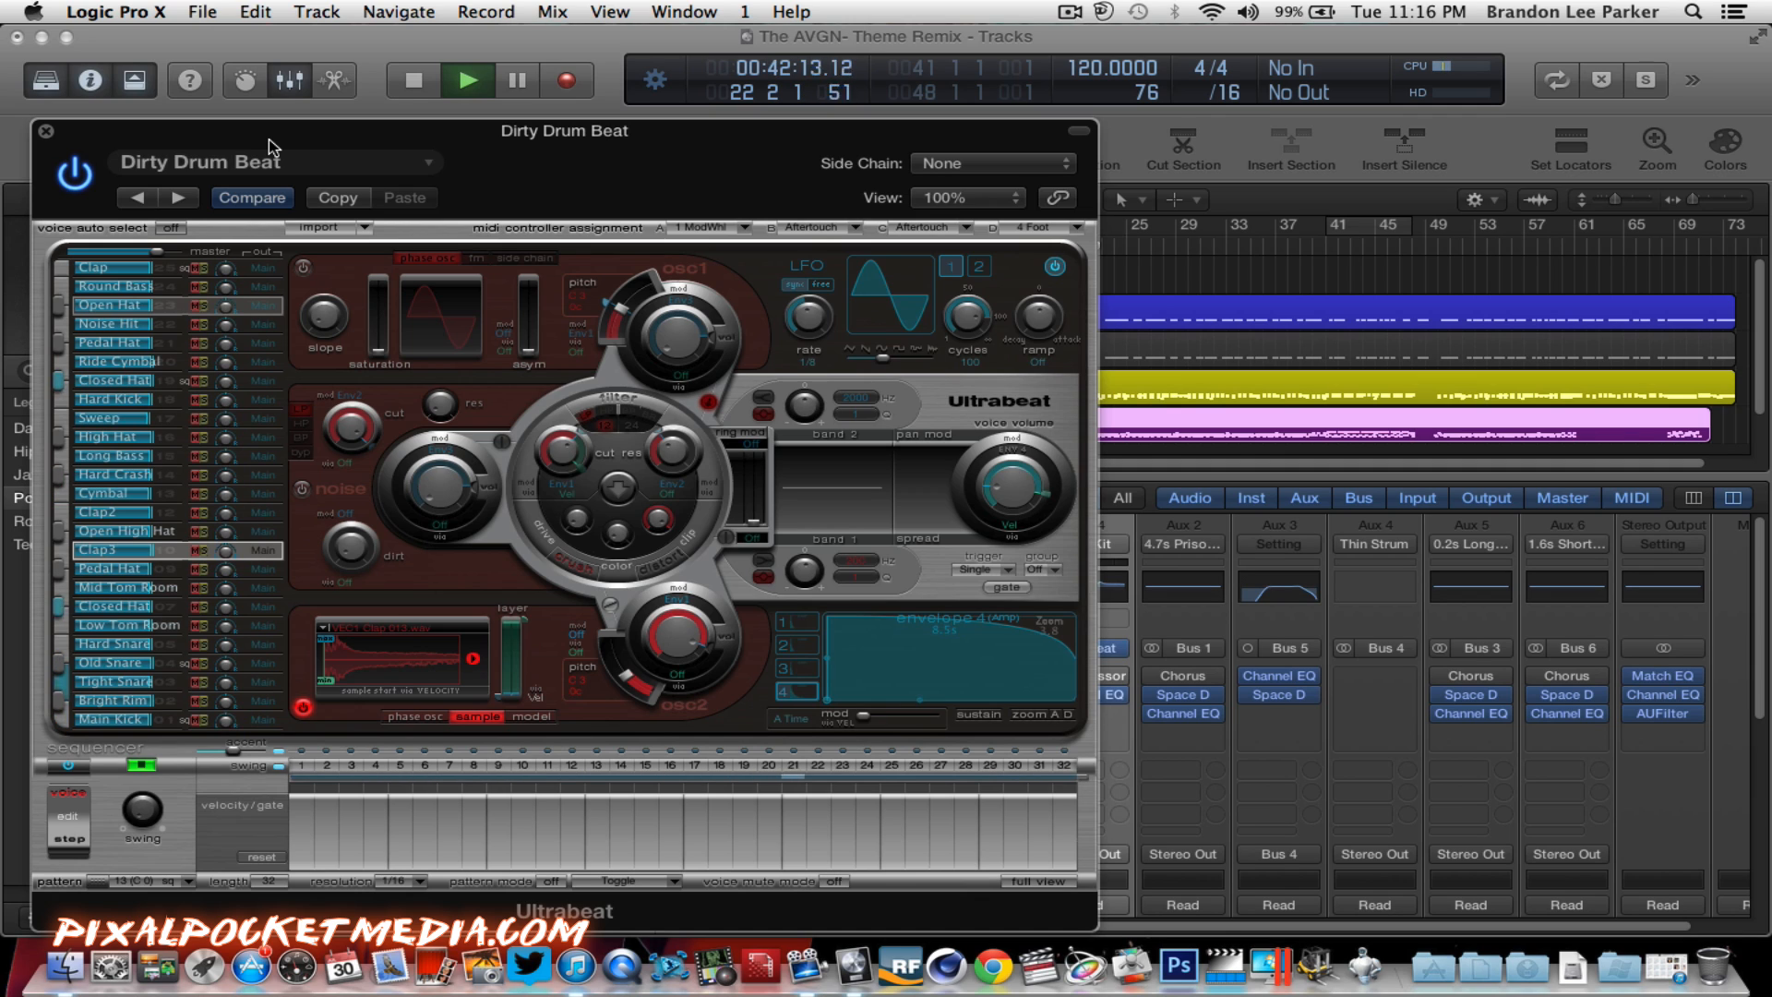
key("space")
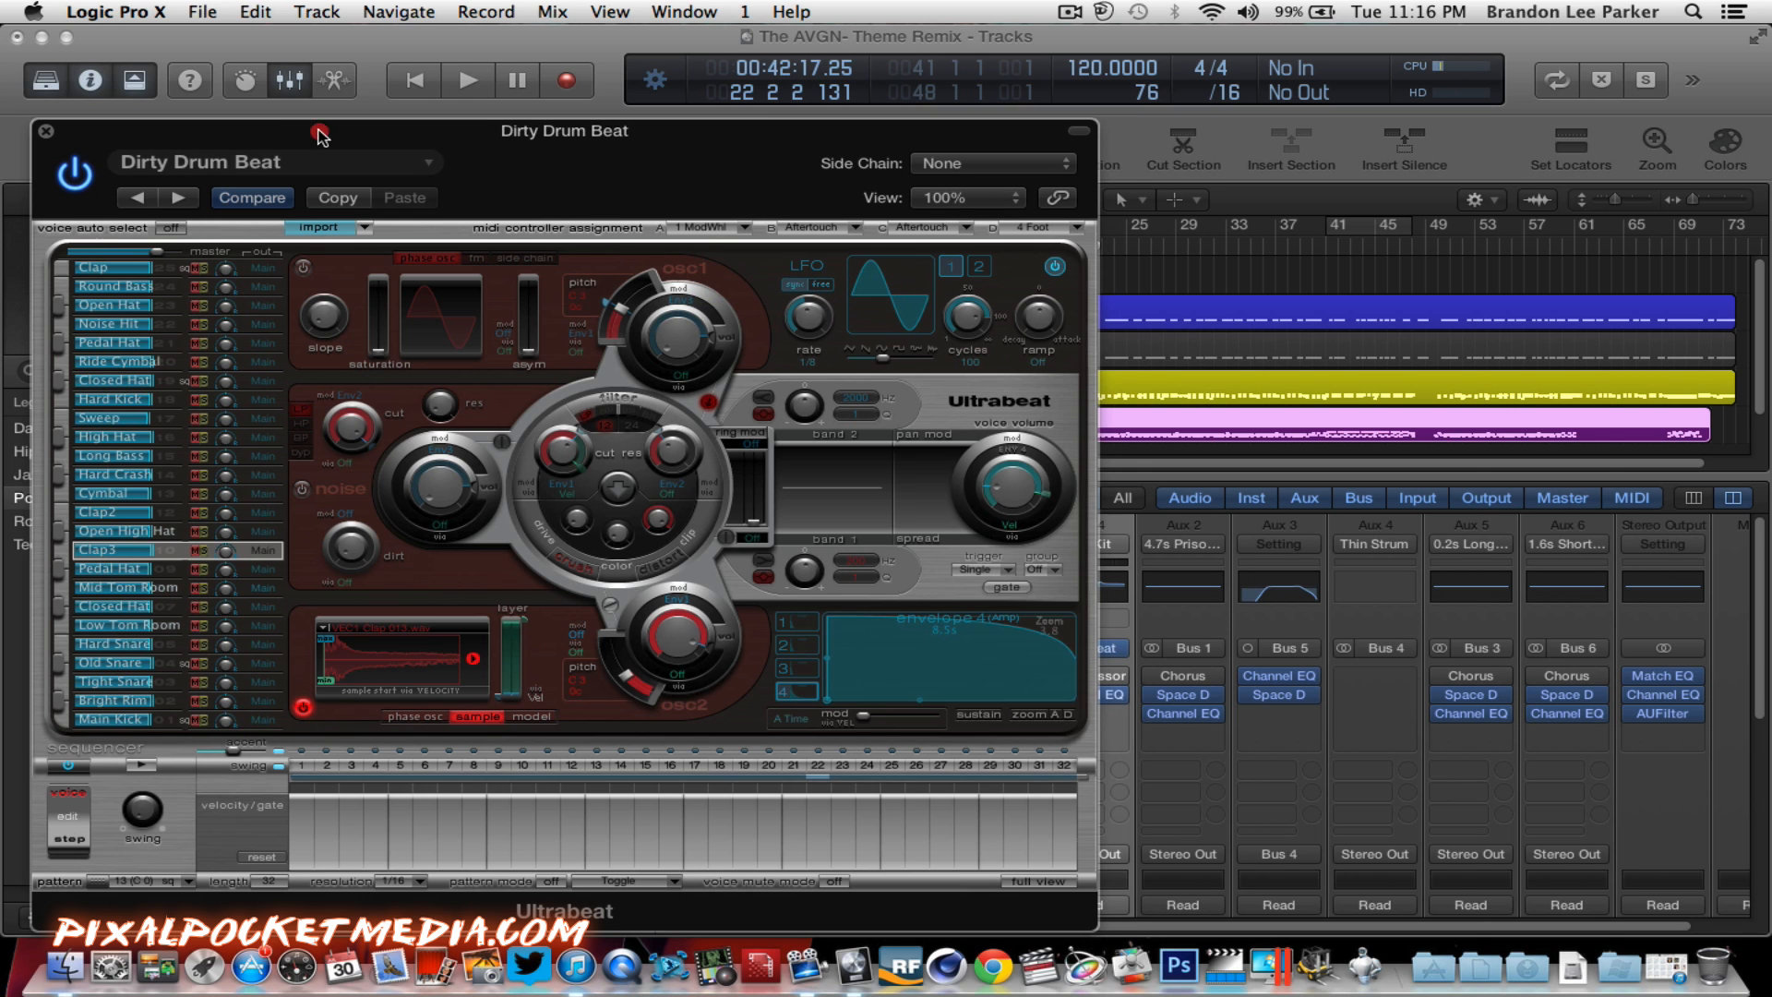
left_click_drag(310, 127, 395, 366)
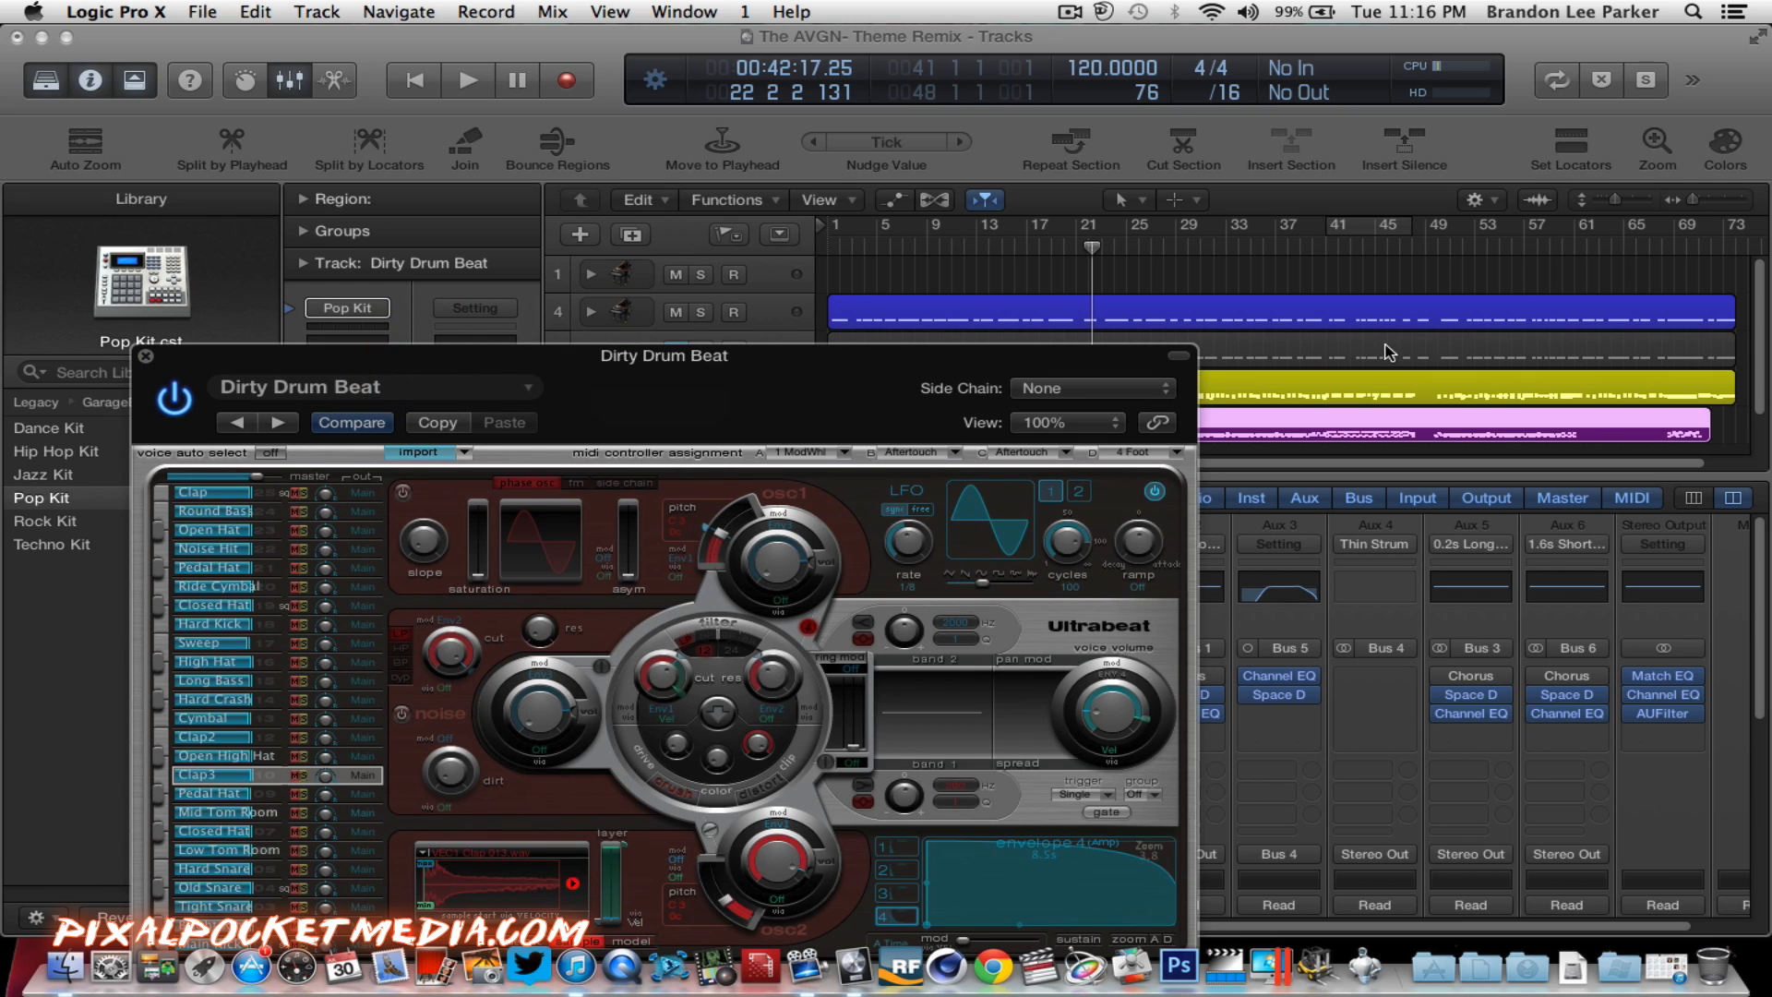
Step: Select the region on track 7 and close the Dirty Drum Beat Ultrabeat window
left_click(1204, 318)
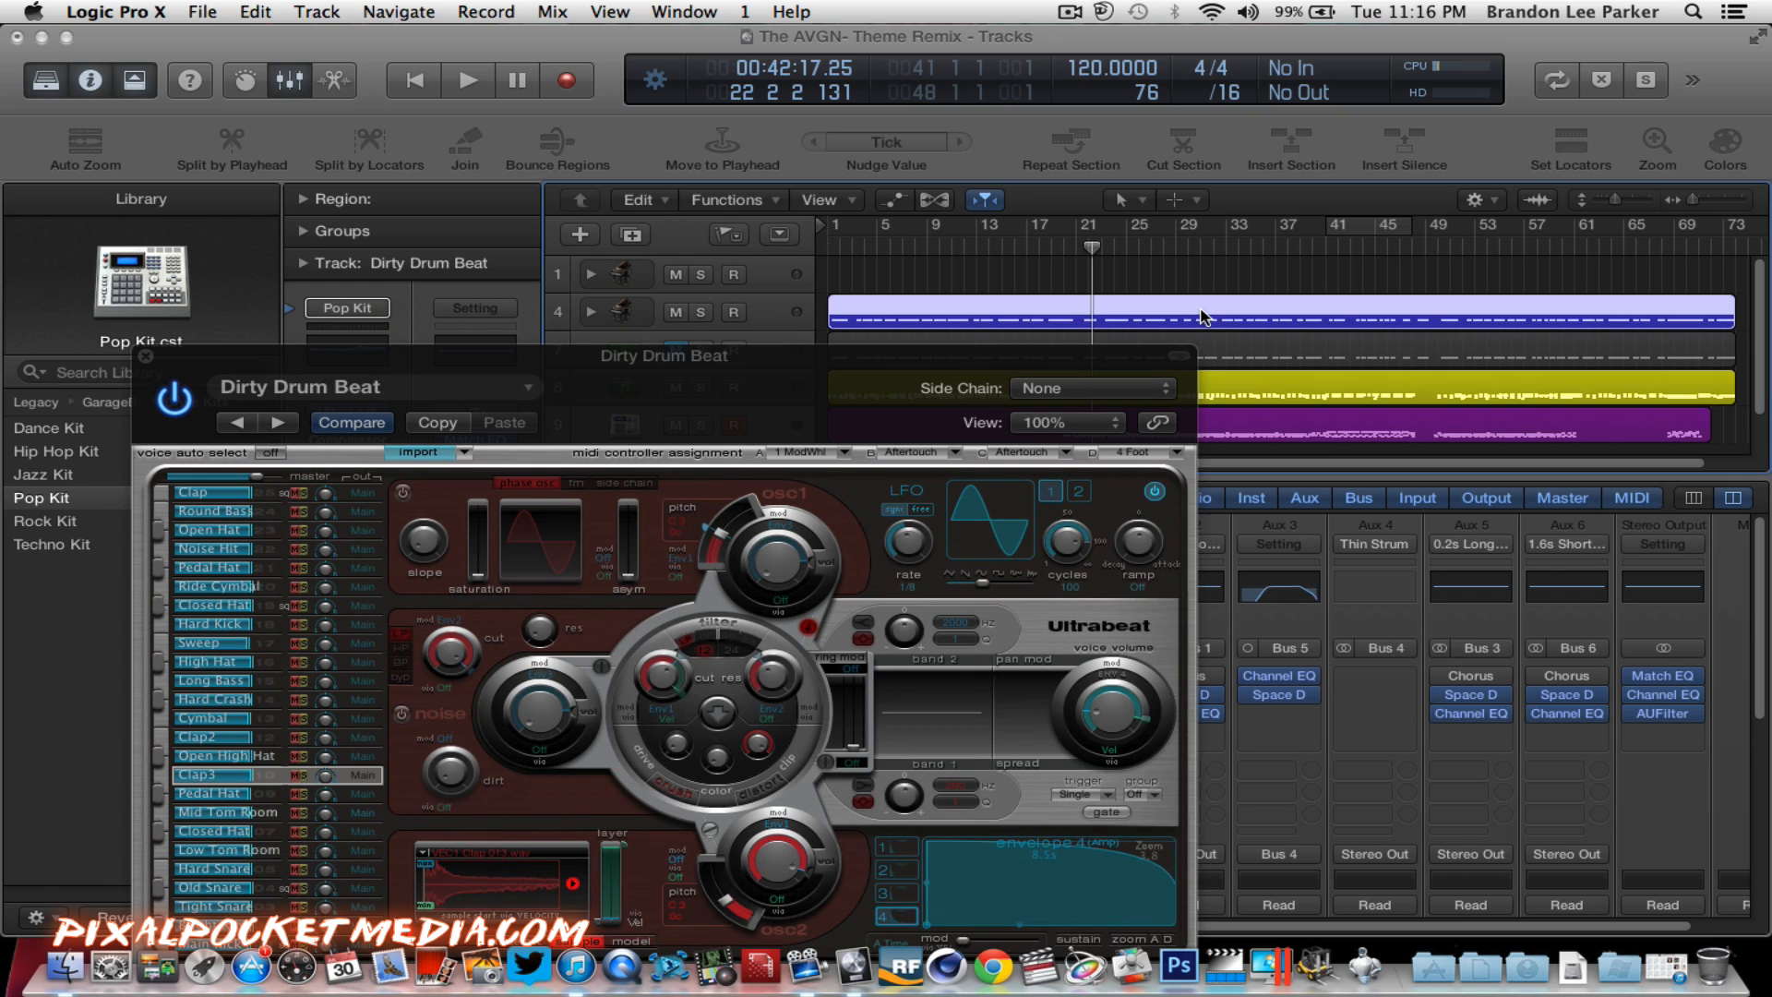
left_click(1224, 350)
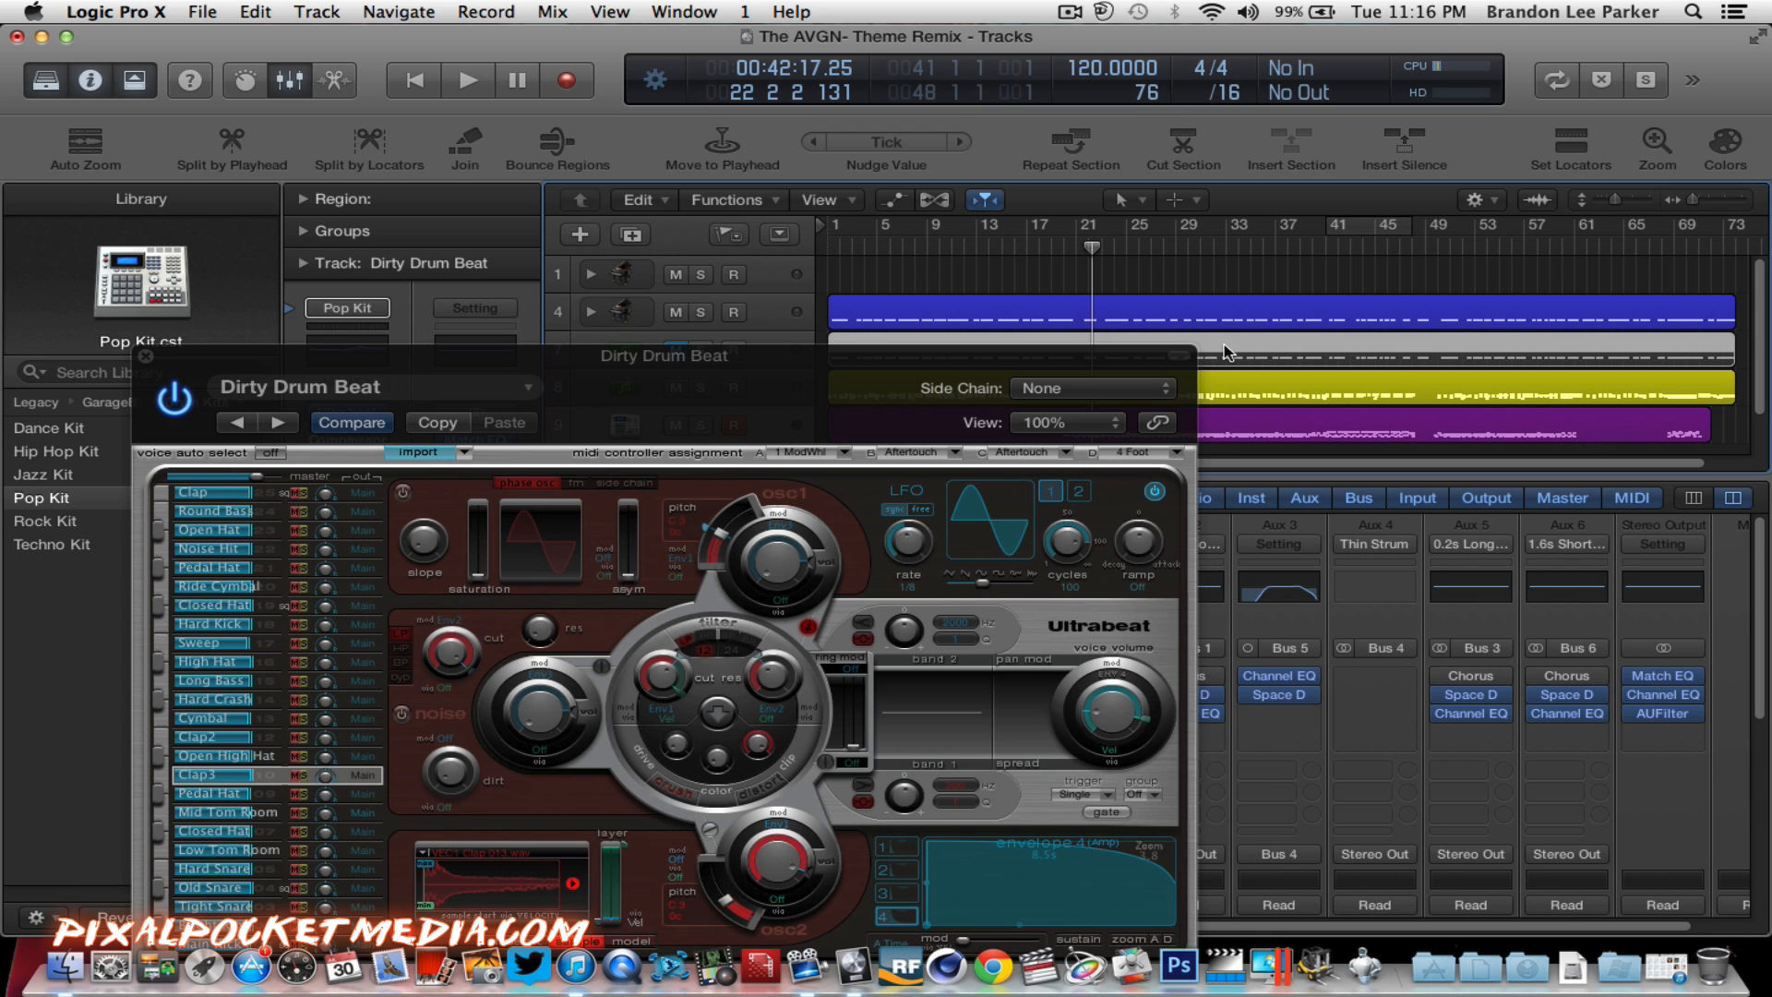
left_click_drag(752, 378, 867, 196)
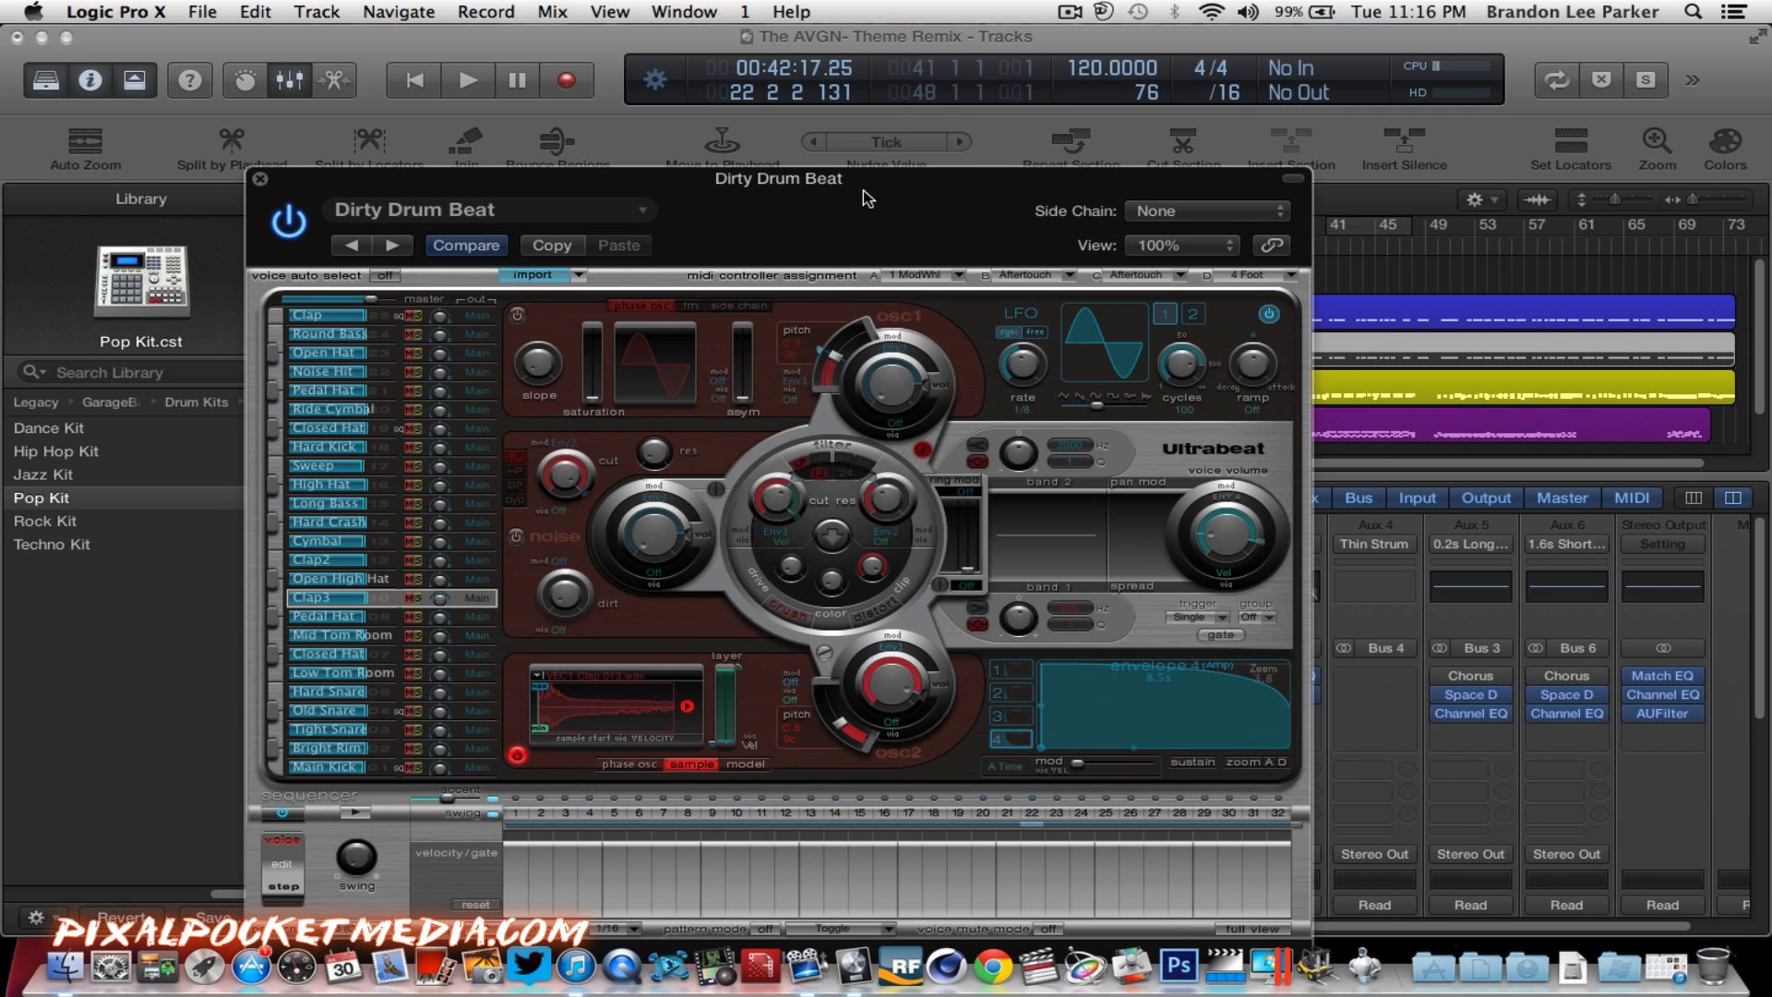
left_click(260, 180)
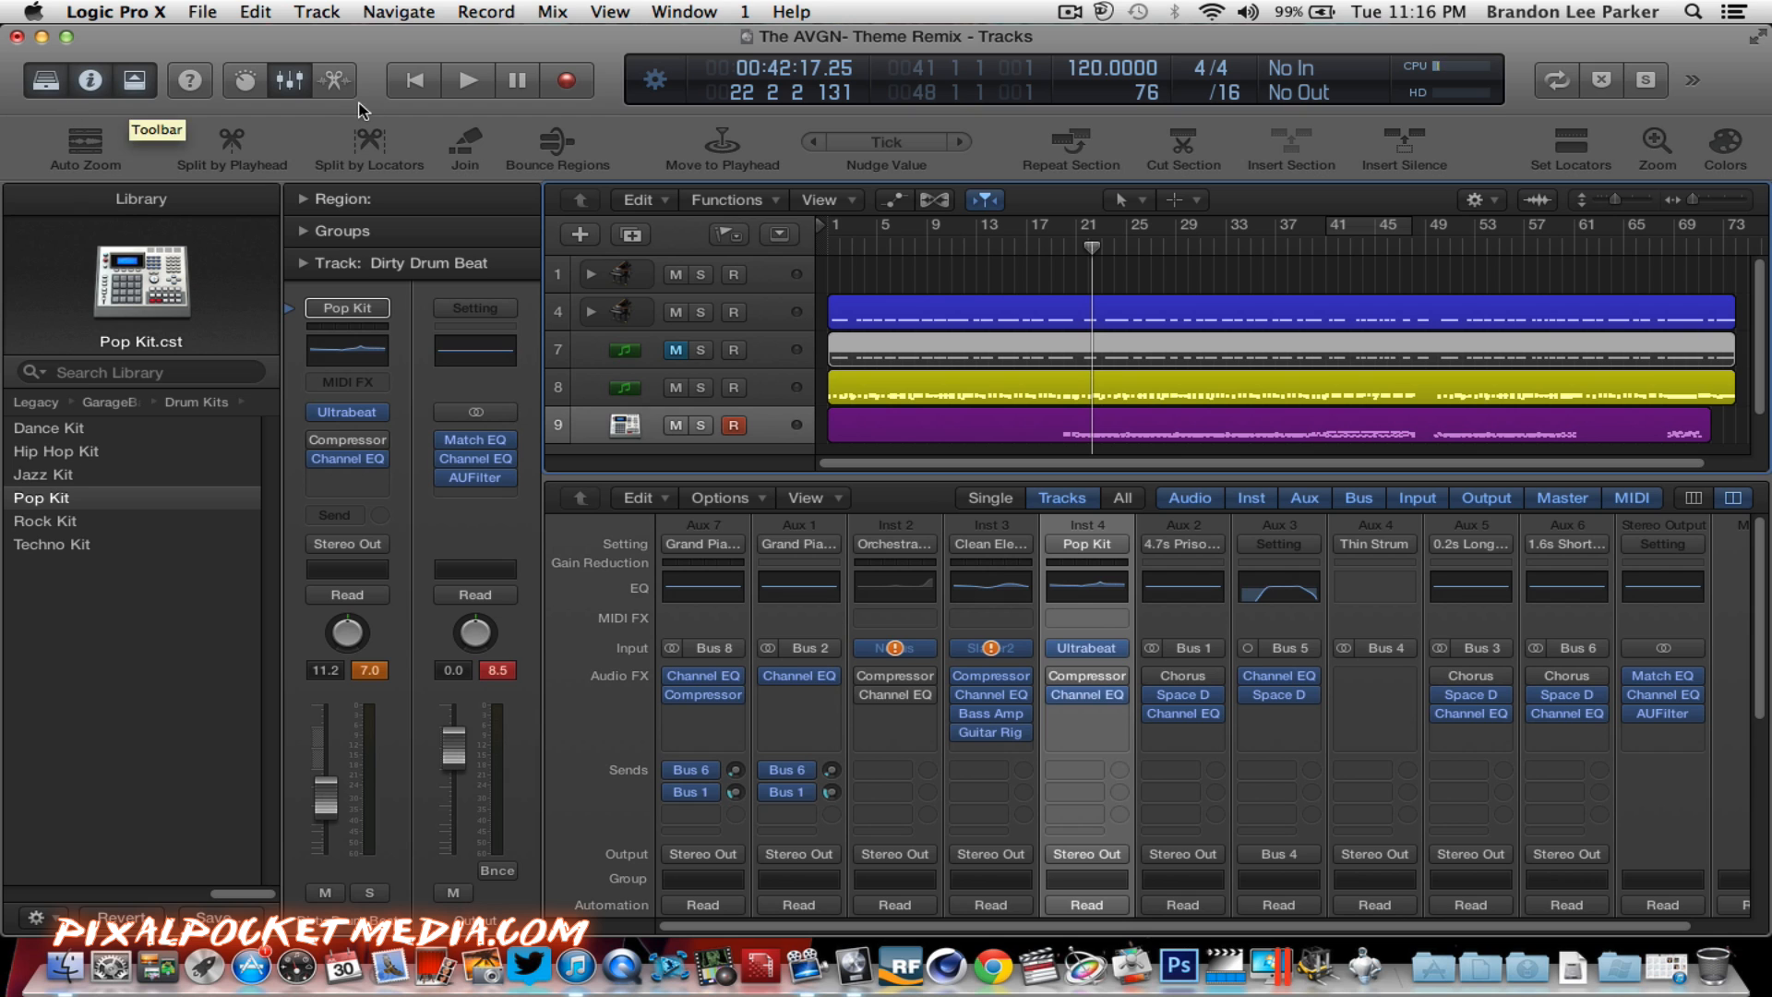
Step: Hide the toolbar, and toggle the Library off and back on
left_click(46, 81)
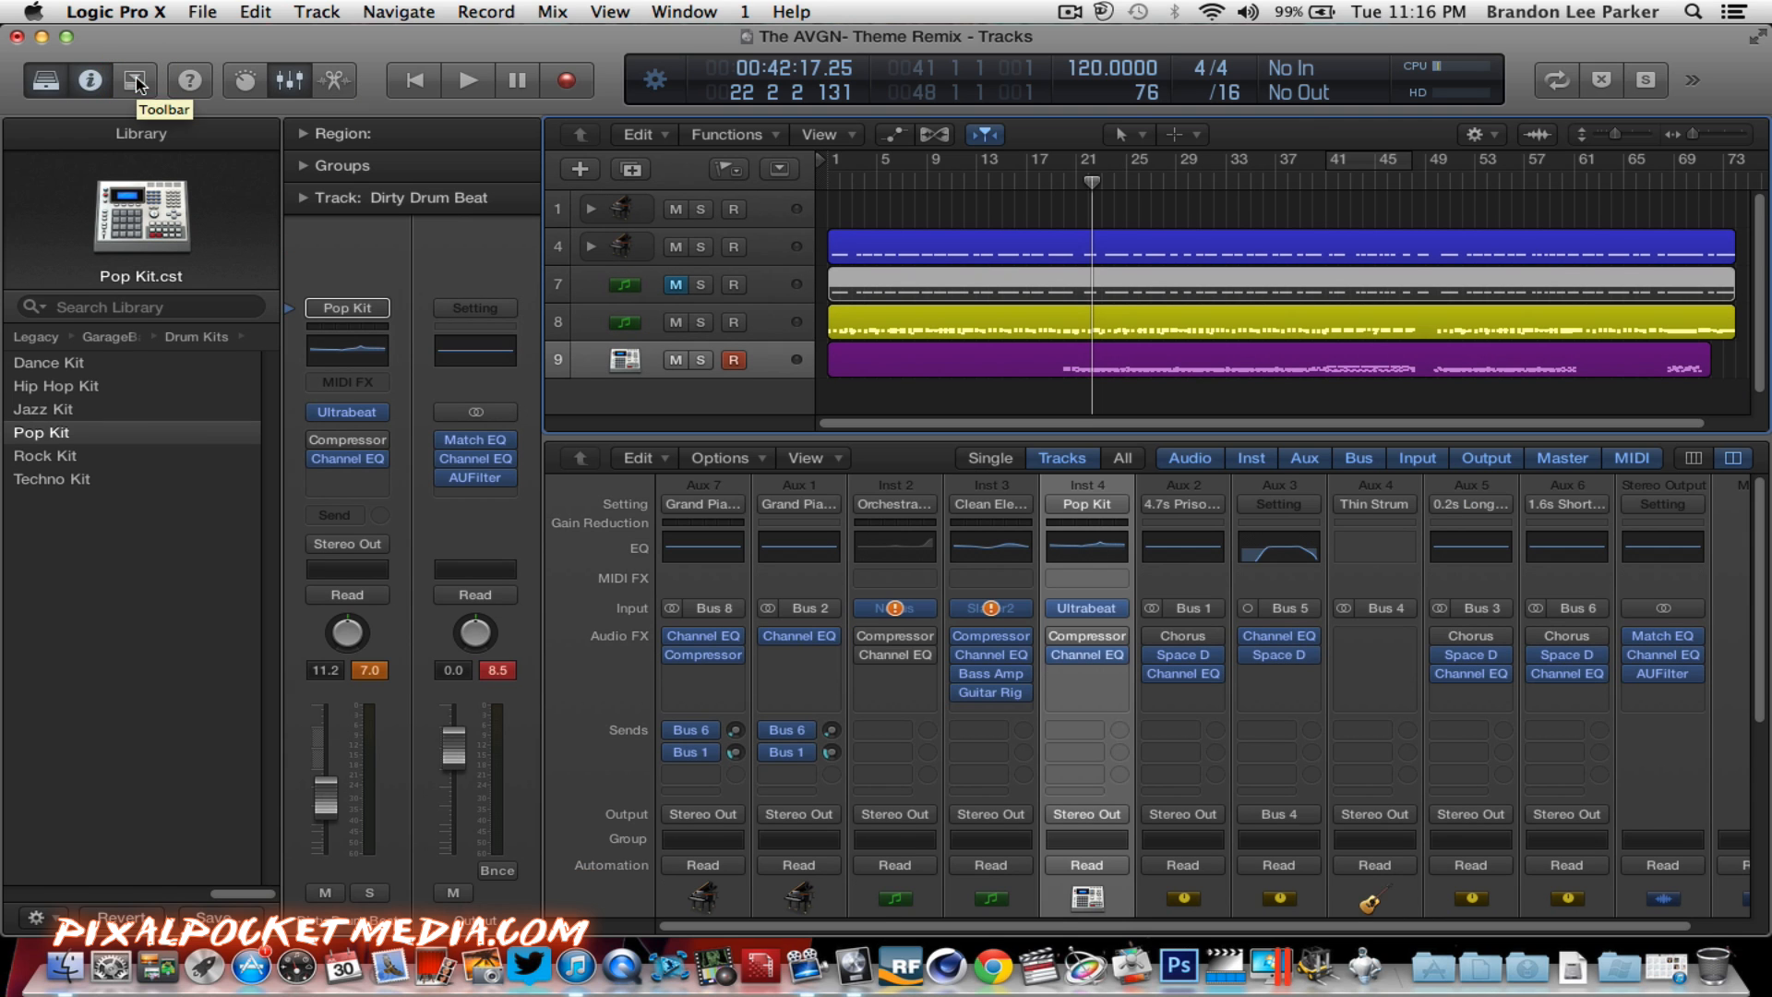
left_click(48, 83)
left_click(48, 83)
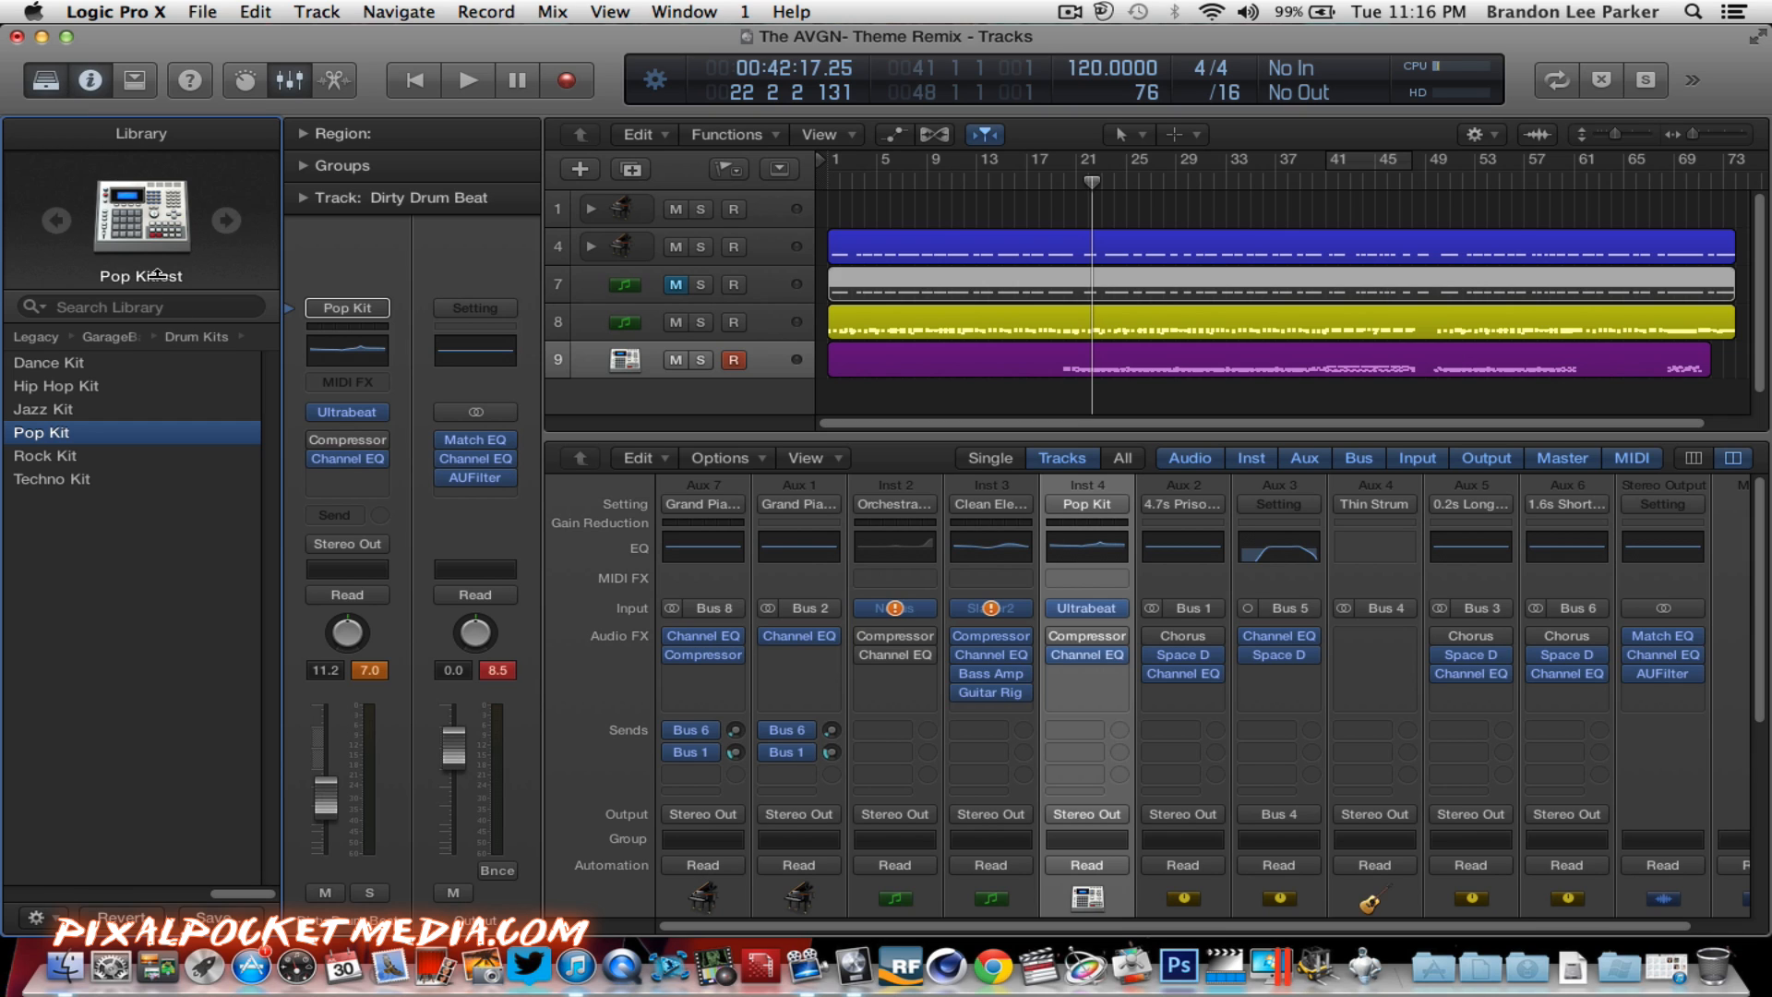
Step: Load the Techno Kit patch on track 9 and browse to the Bass patches in the Library
left_click(74, 478)
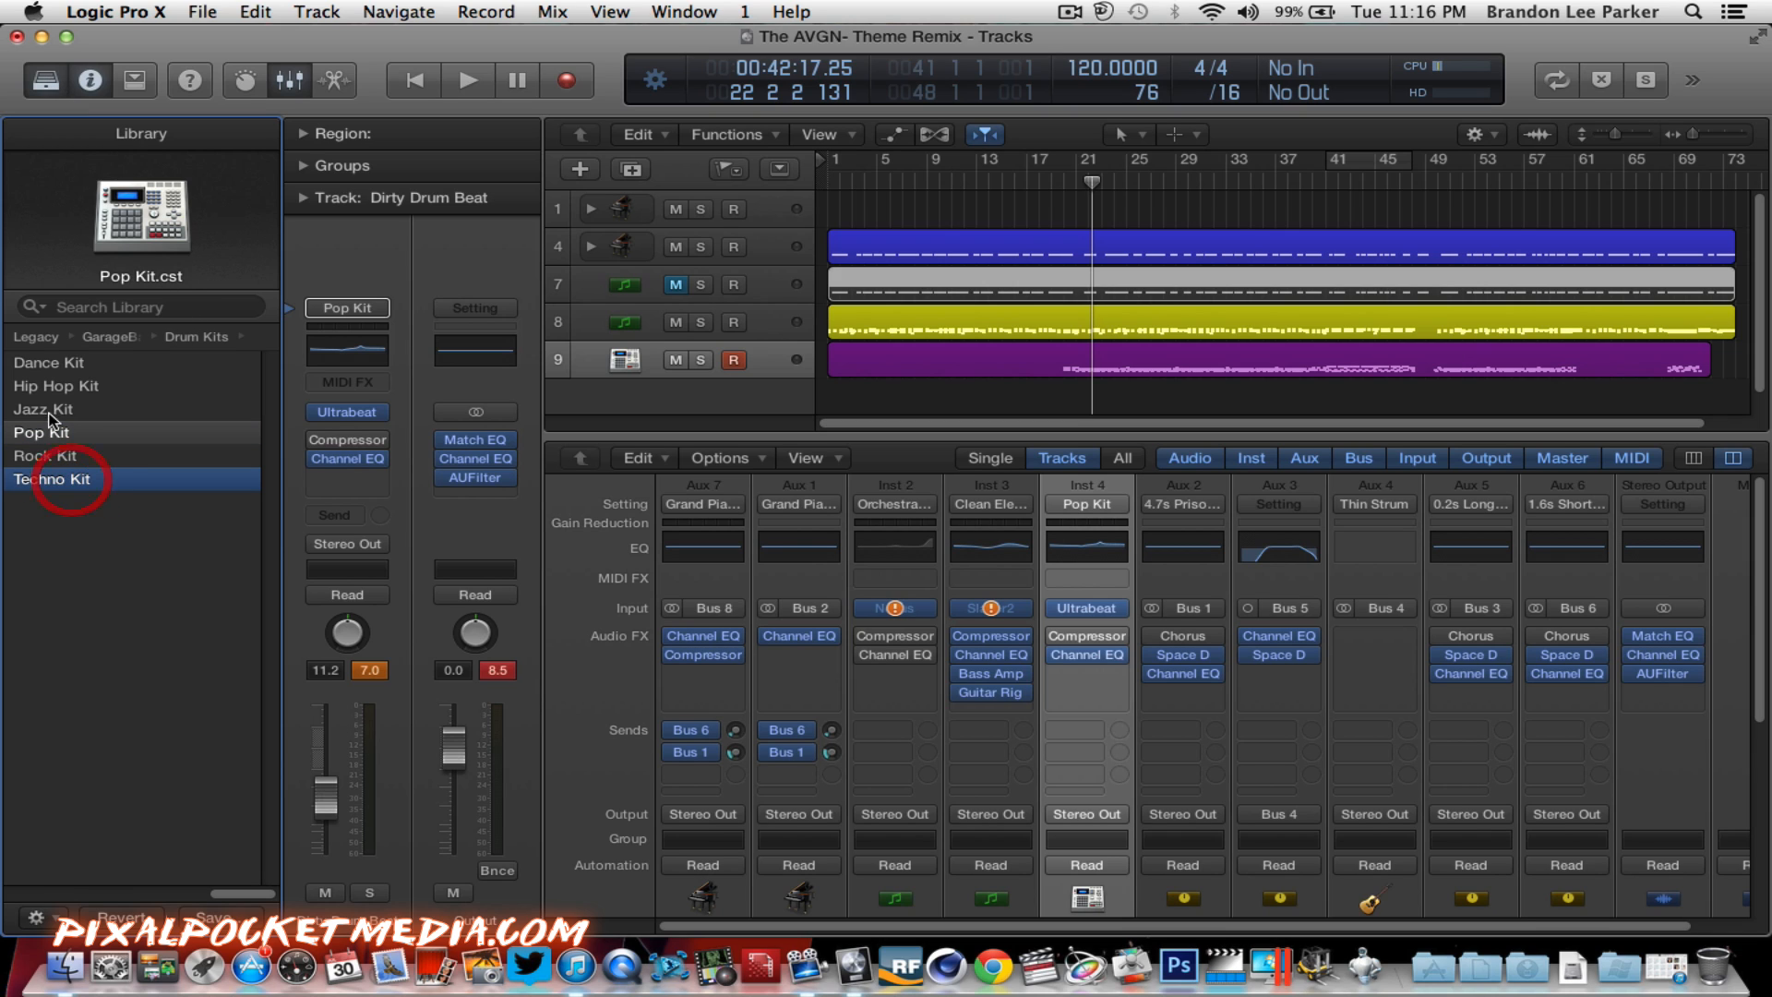
left_click(40, 340)
left_click(63, 364)
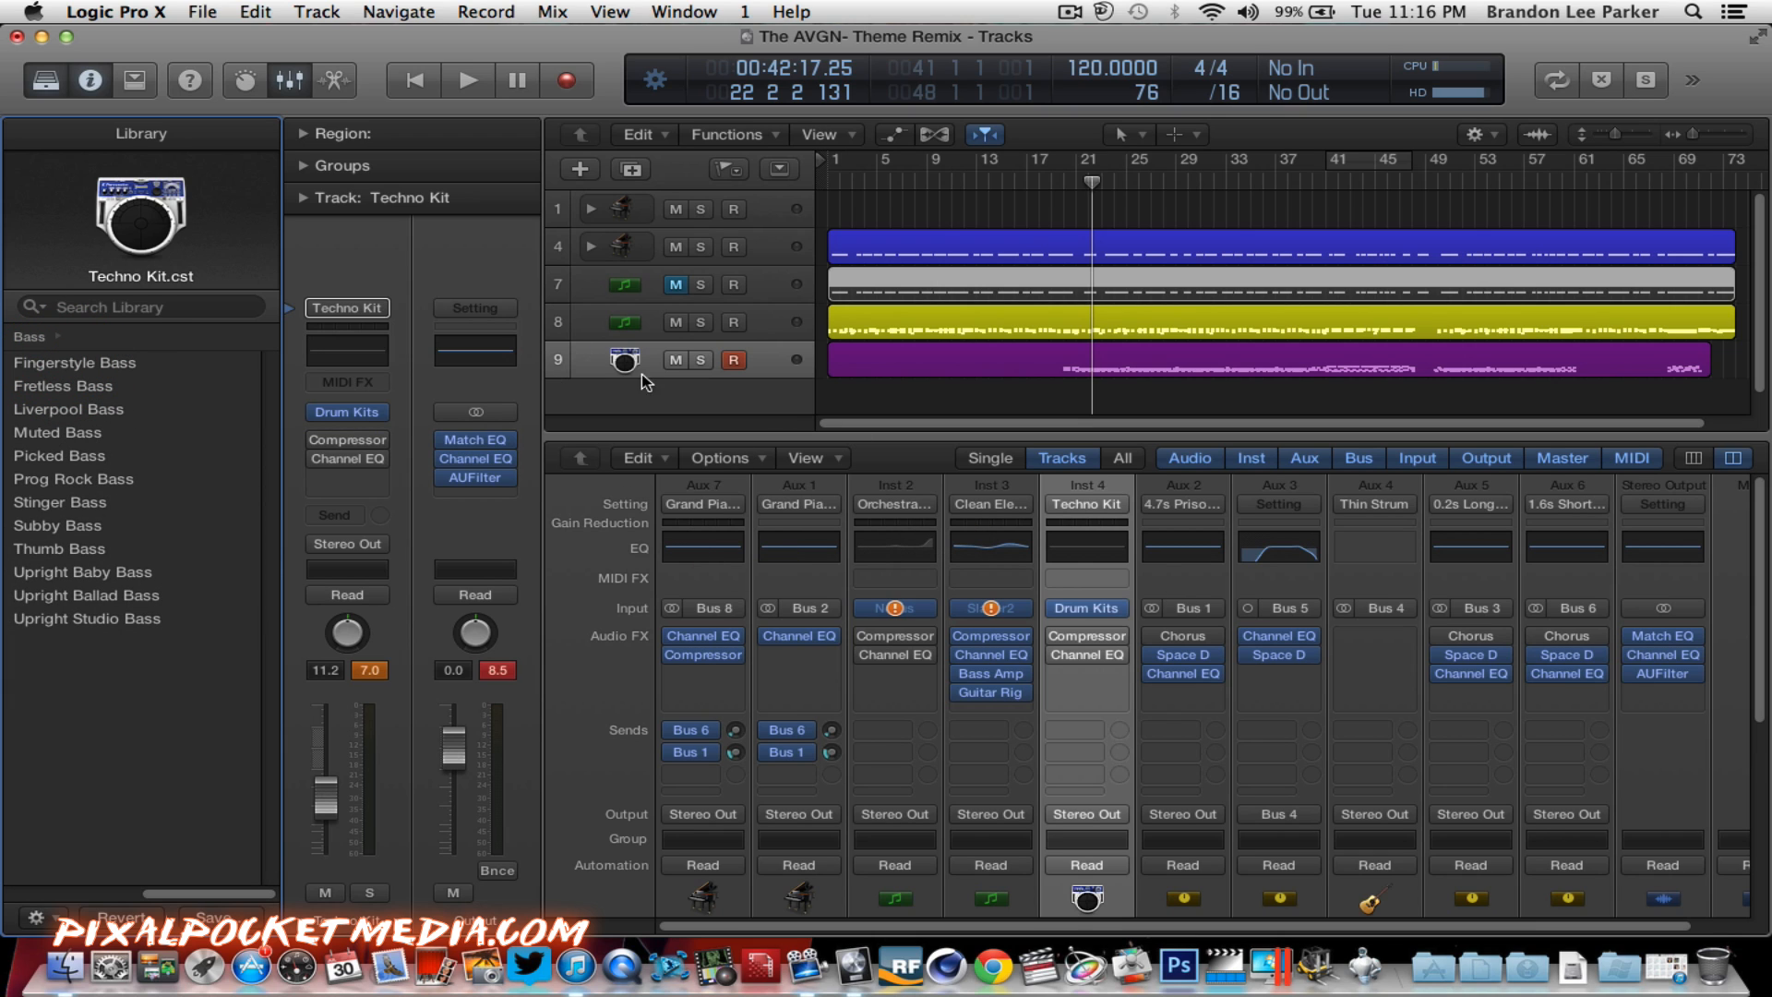
Step: Expand and collapse the Track and Groups sections of the inspector to view their settings
left_click(302, 200)
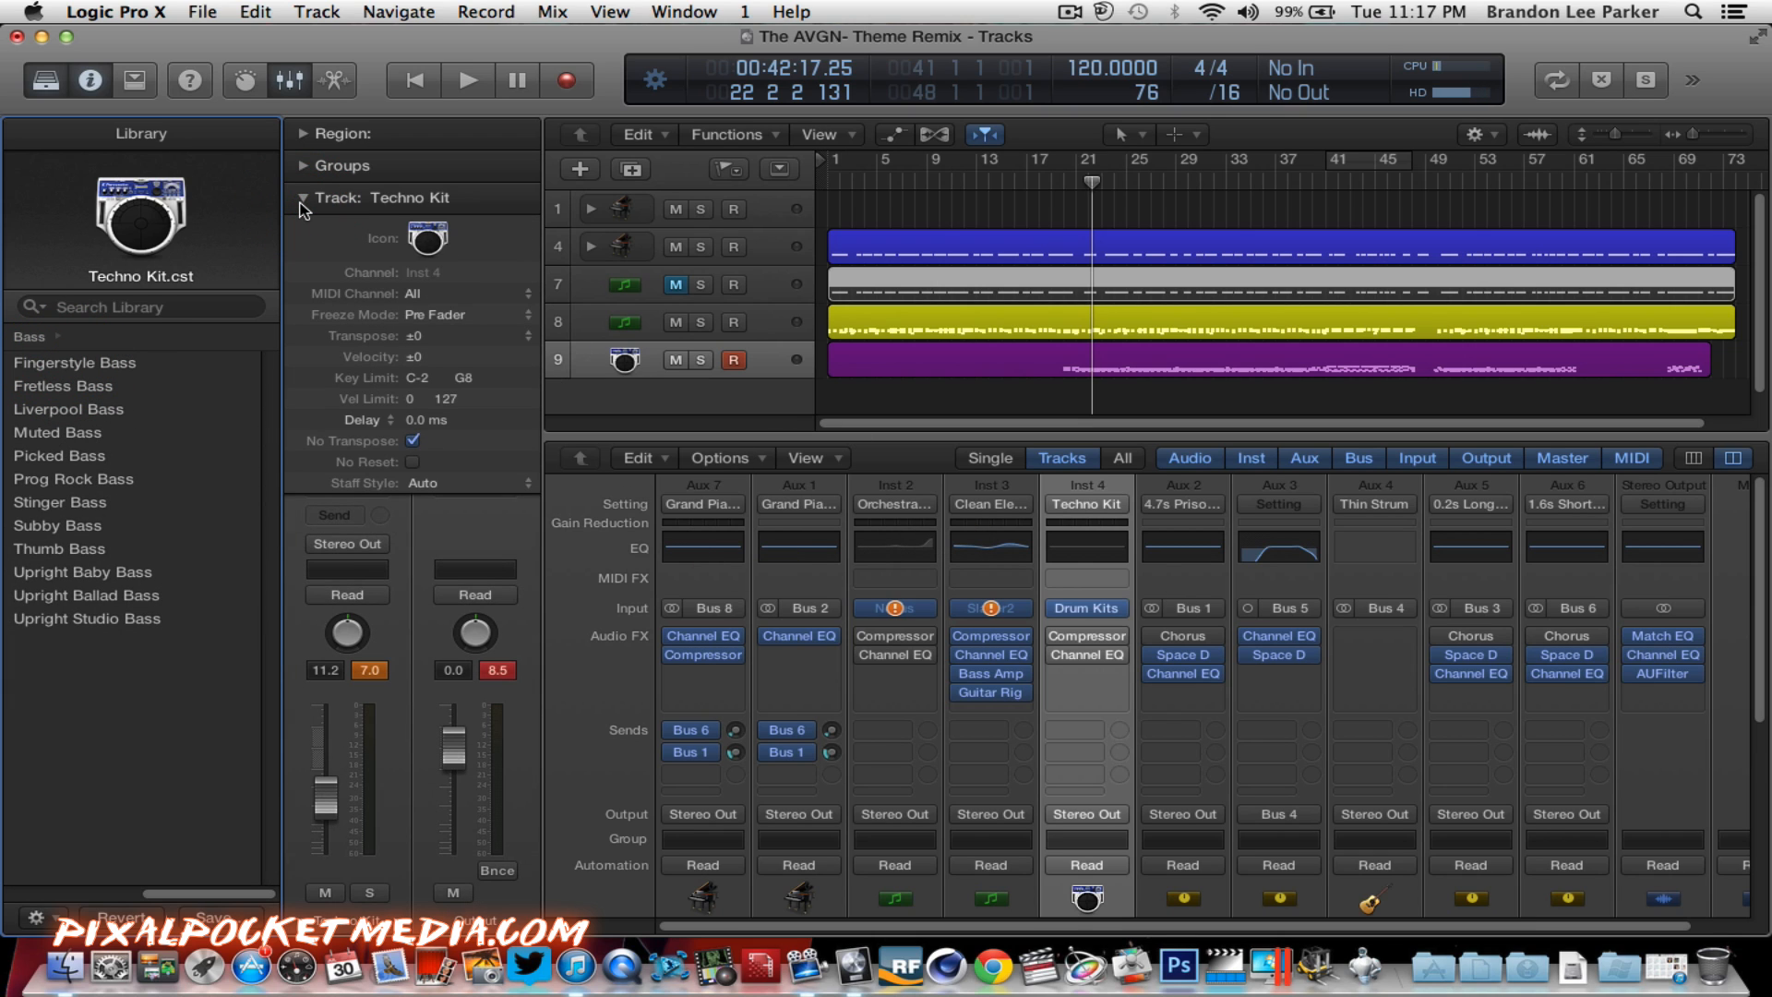
left_click(304, 201)
left_click(303, 168)
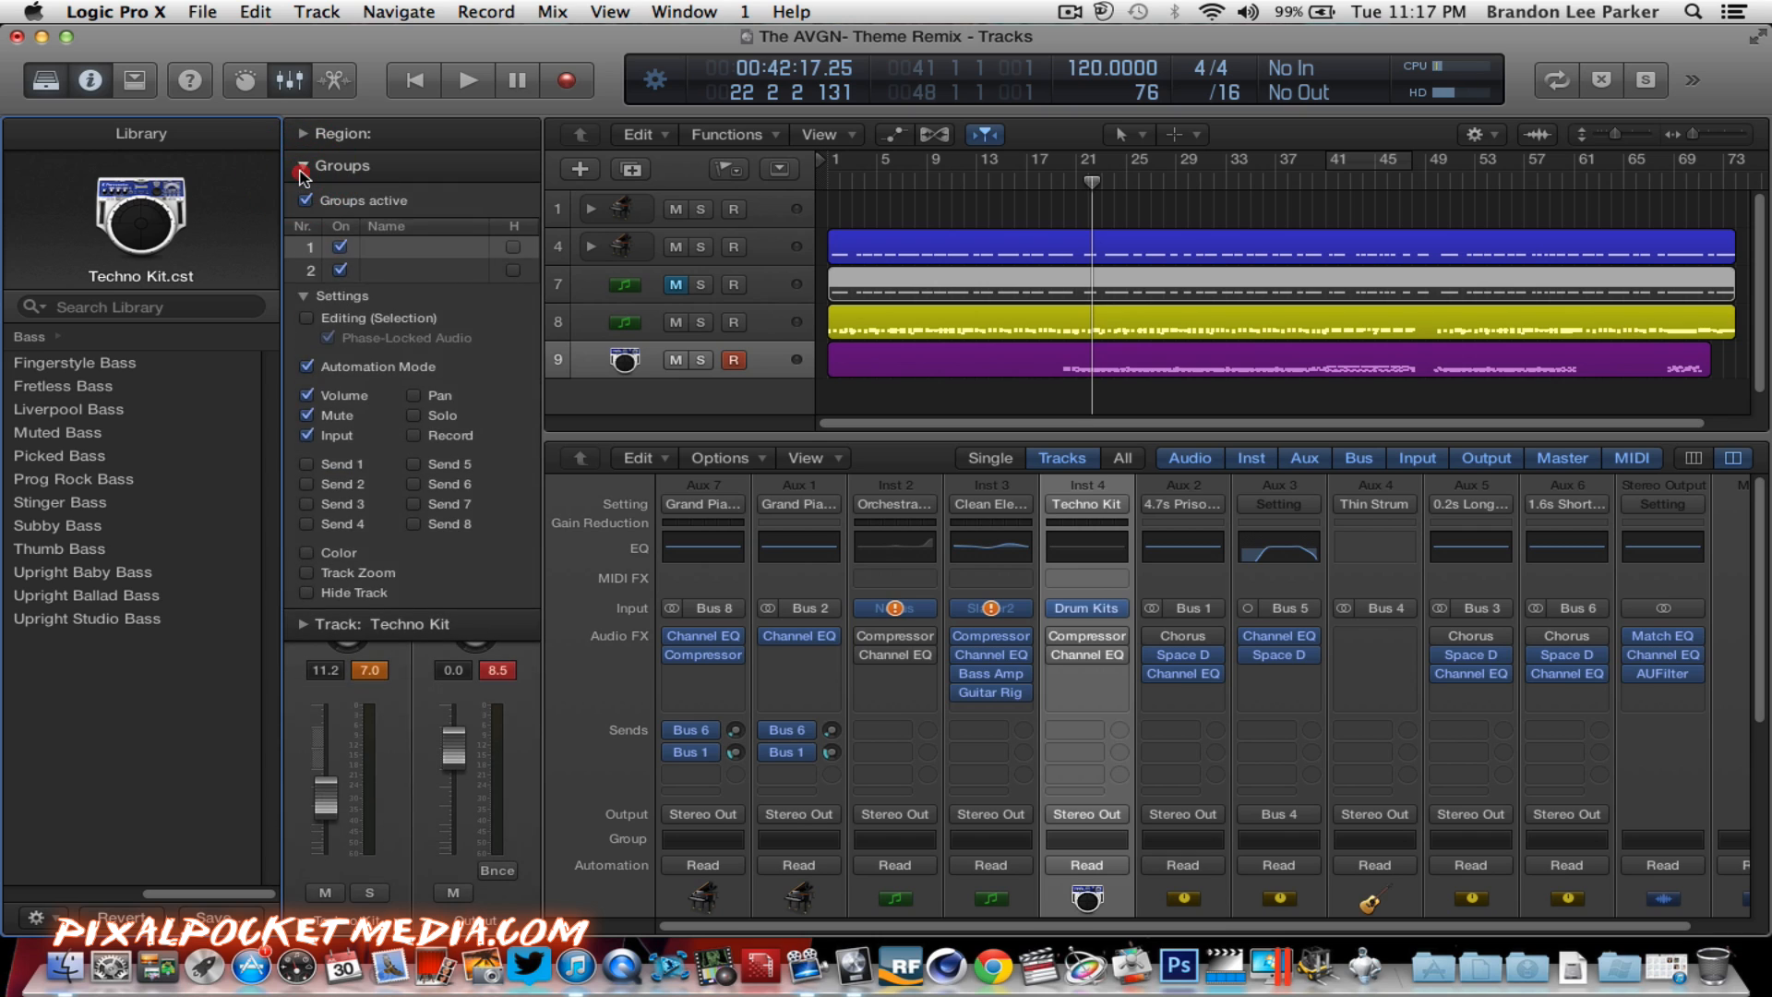
left_click(303, 168)
Step: Play the project briefly from bar 1 and stop playback
left_click(827, 182)
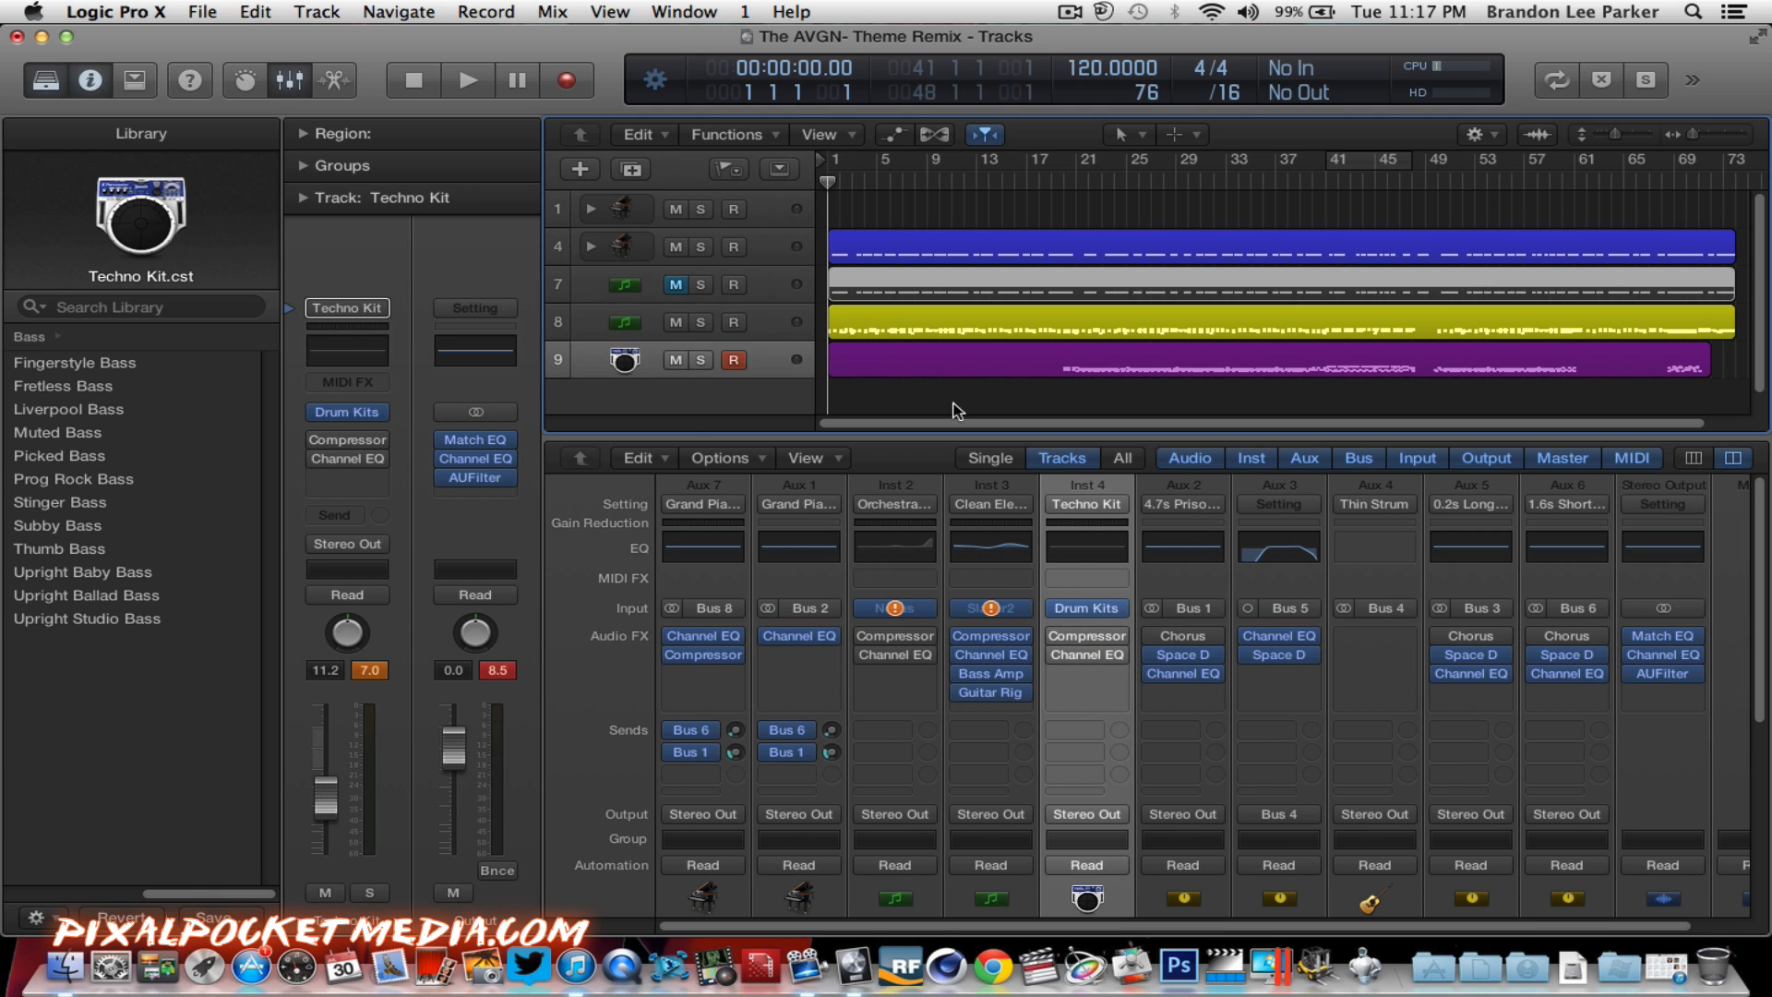
left_click(901, 371)
key("space")
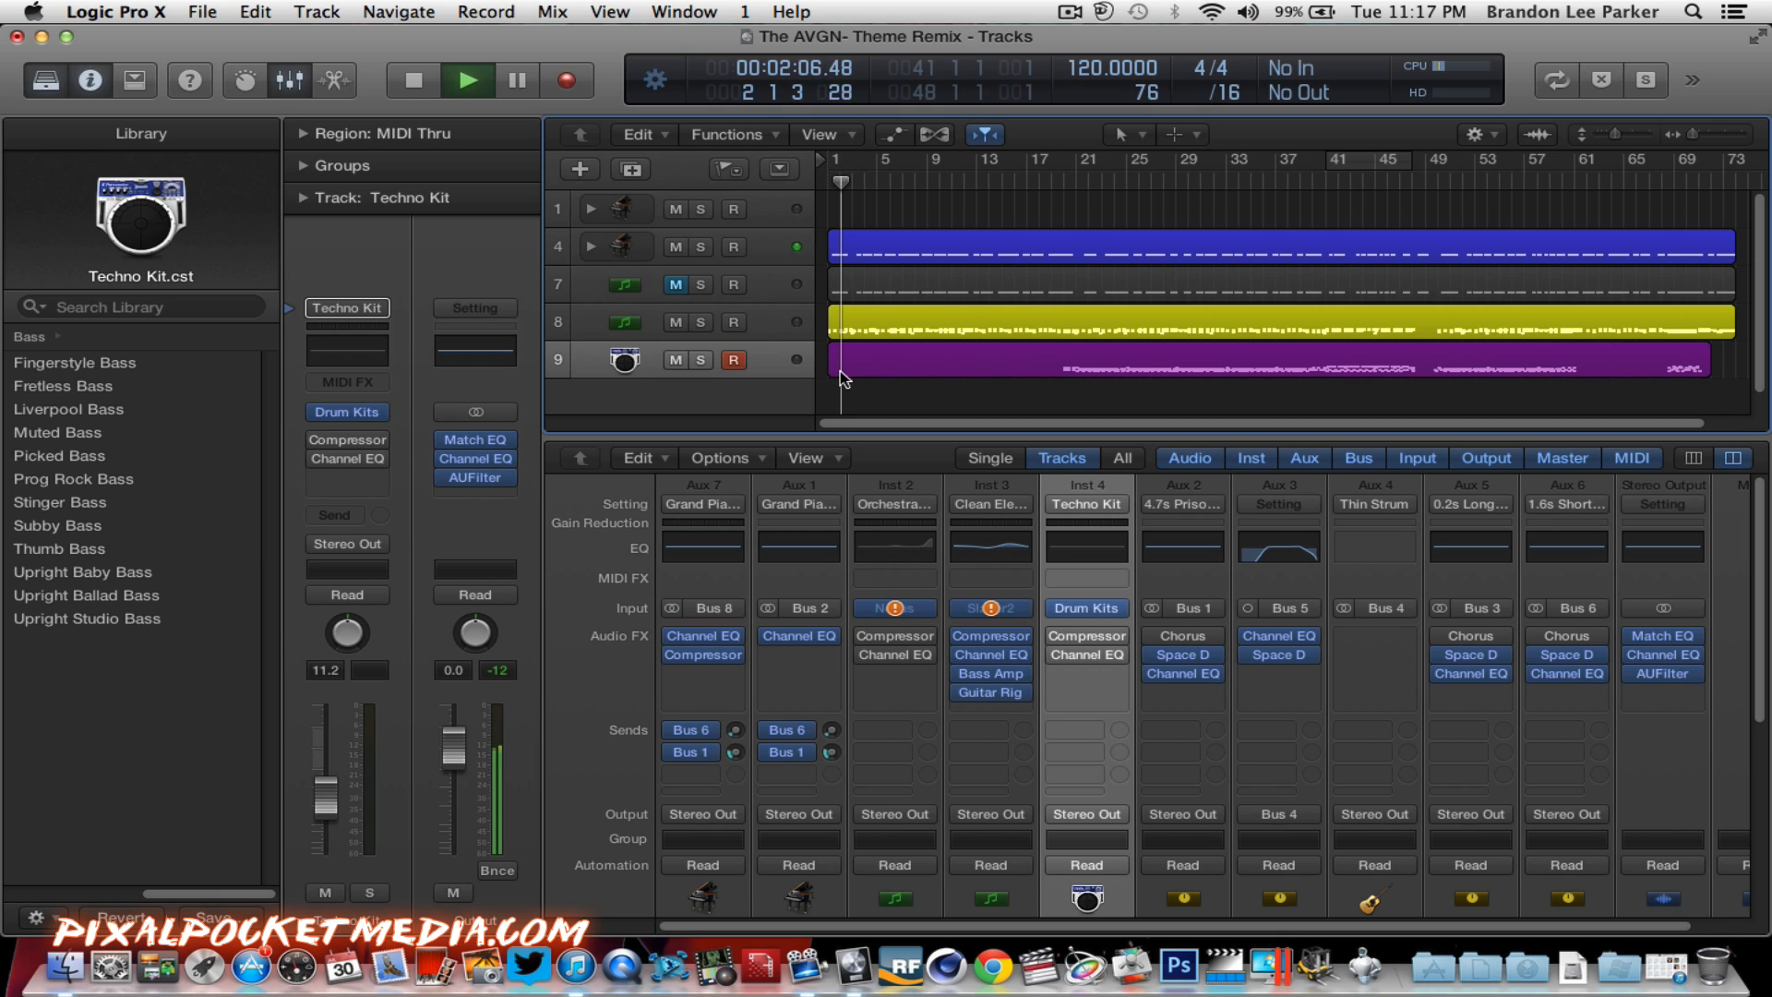
key("space")
Step: Select track 8 with the Clean Electric patch and examine its channel strip and the neighbouring strips in the Mixer
left_click(762, 324)
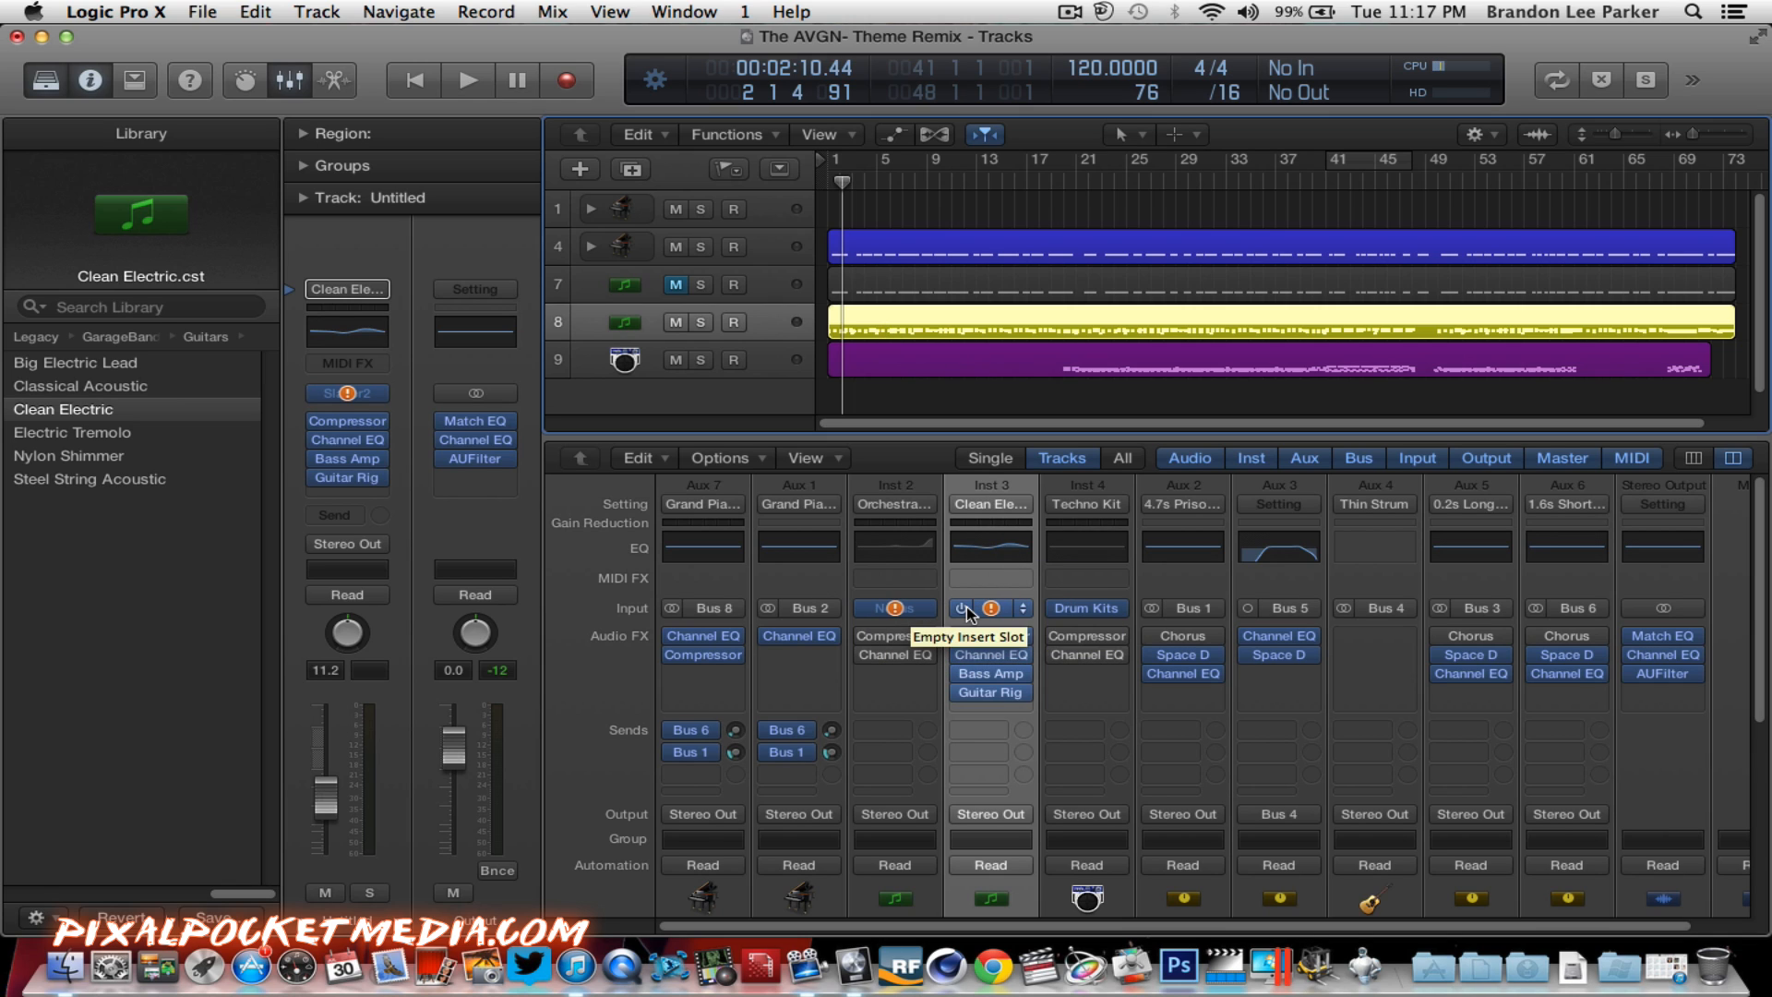
mouse_move(967, 607)
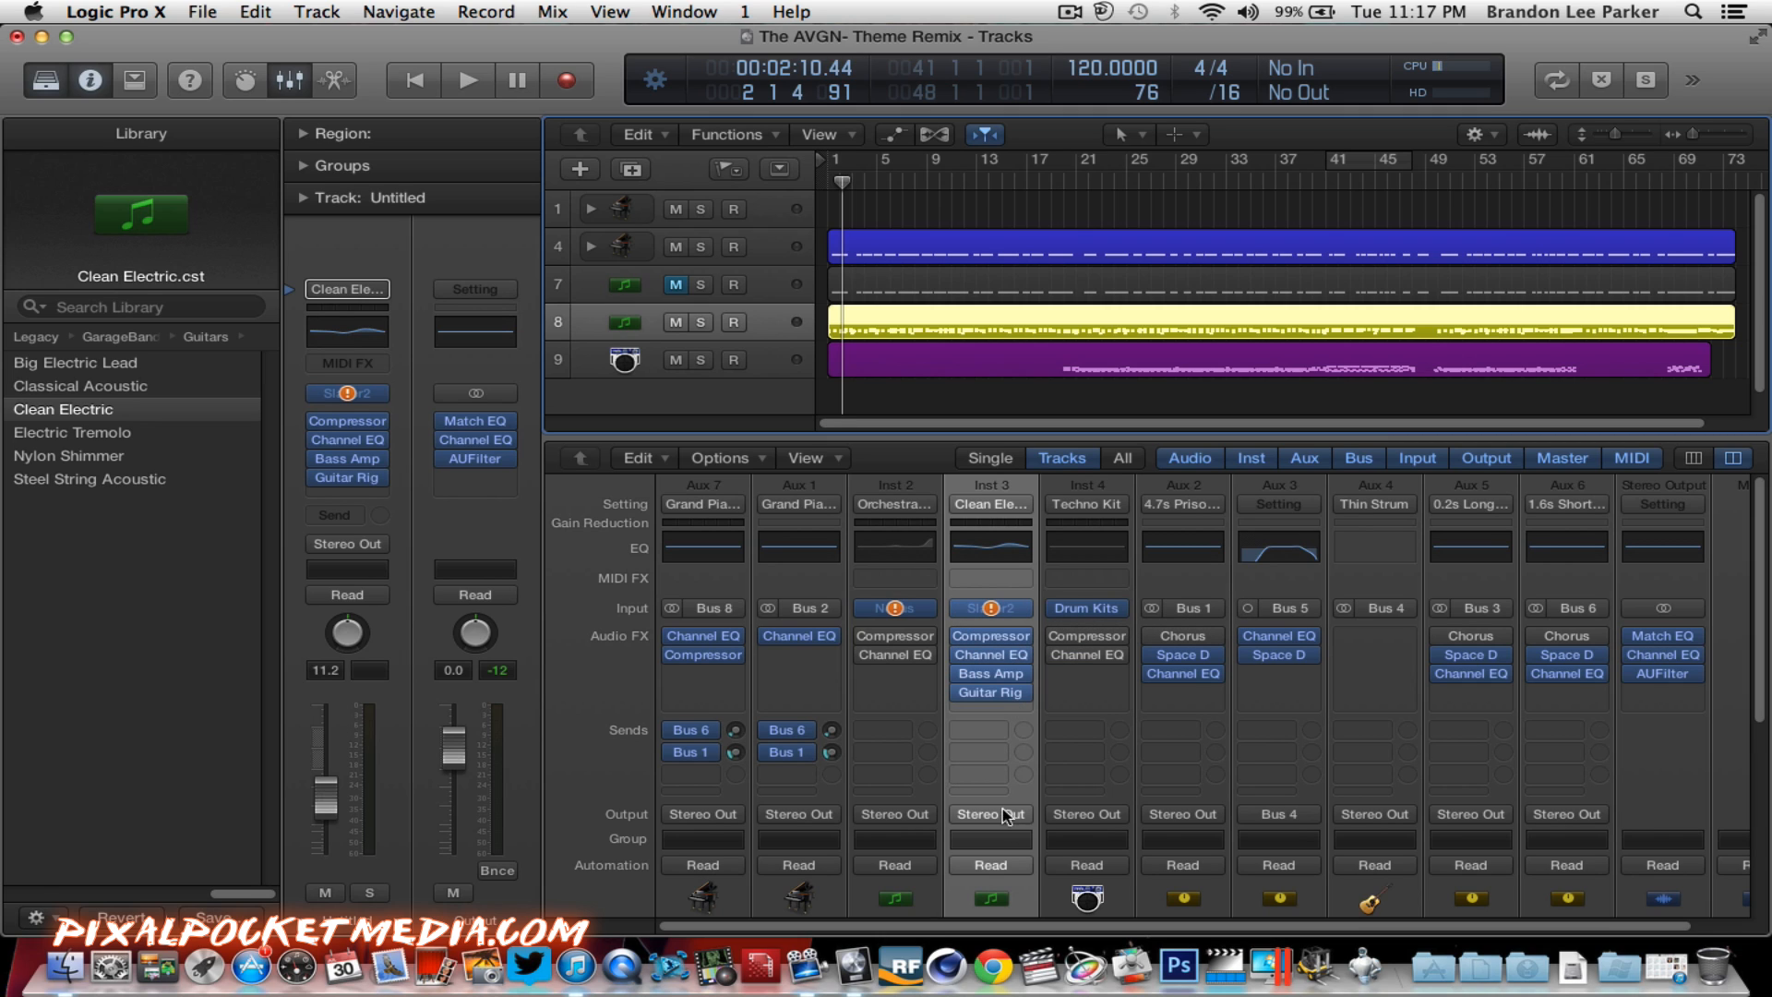
left_click_drag(1031, 925, 1207, 899)
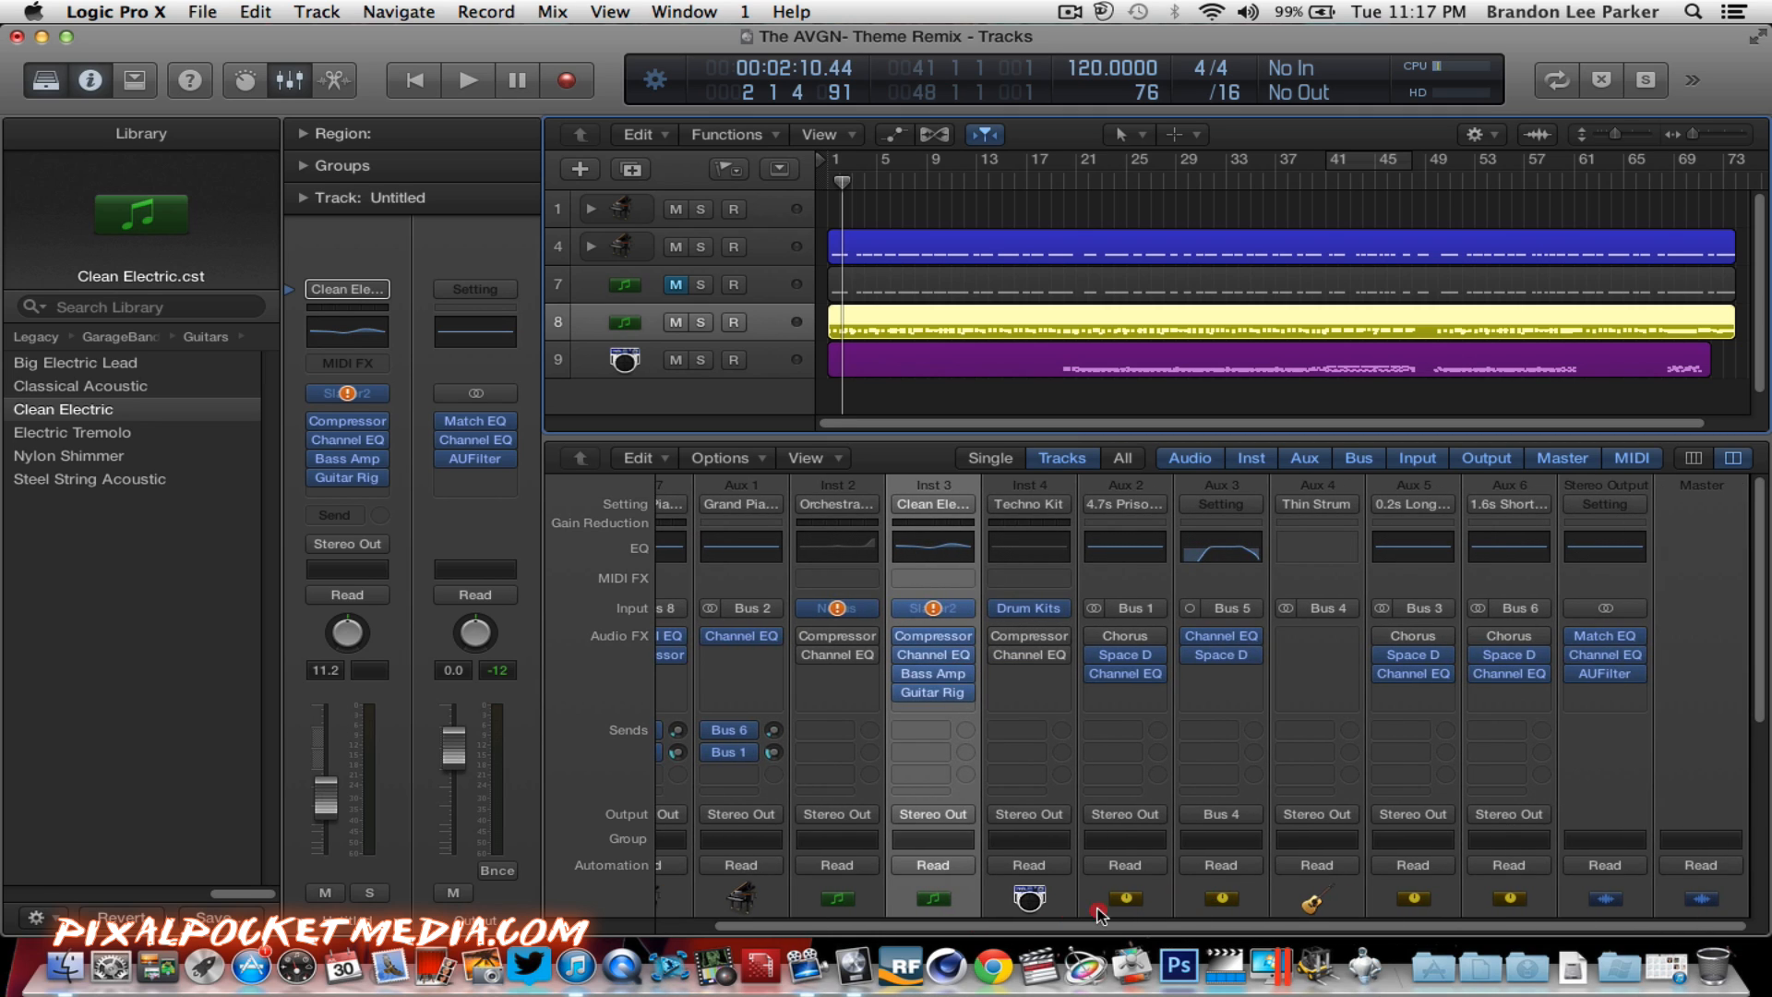
left_click_drag(1096, 914, 1077, 915)
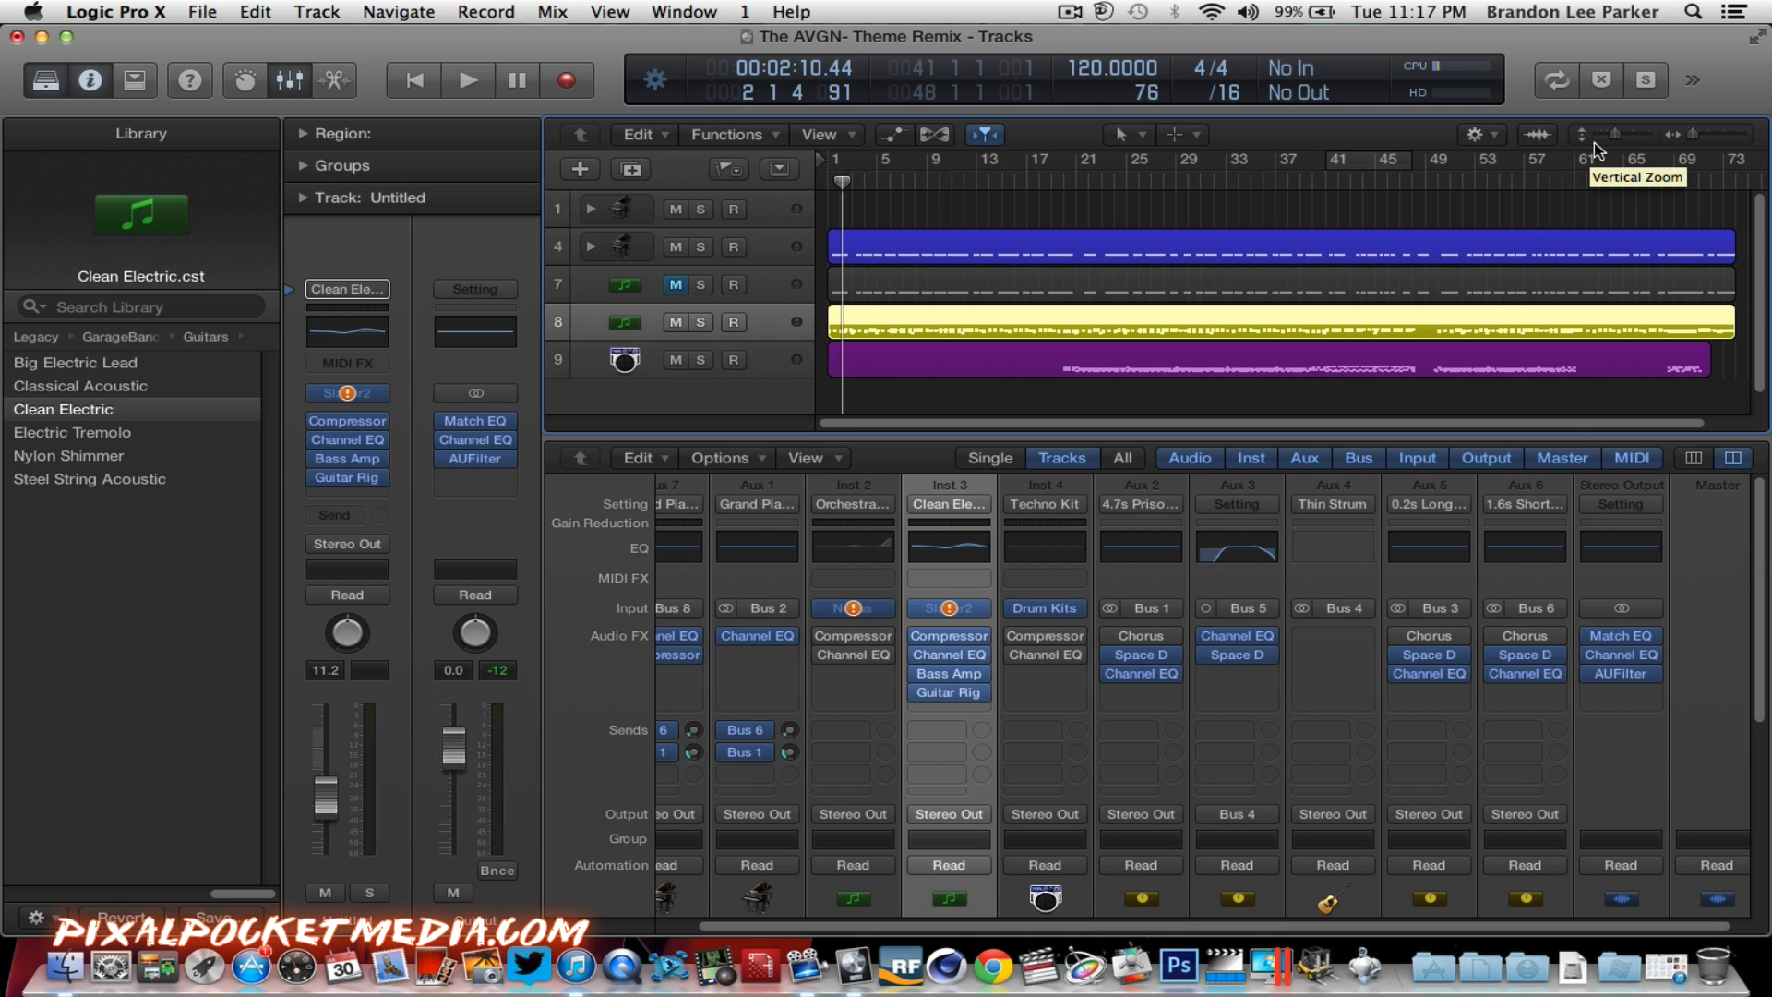
Step: Set both the primary tool and the alternate tool of the Tracks area to the Pencil Tool
left_click(1180, 136)
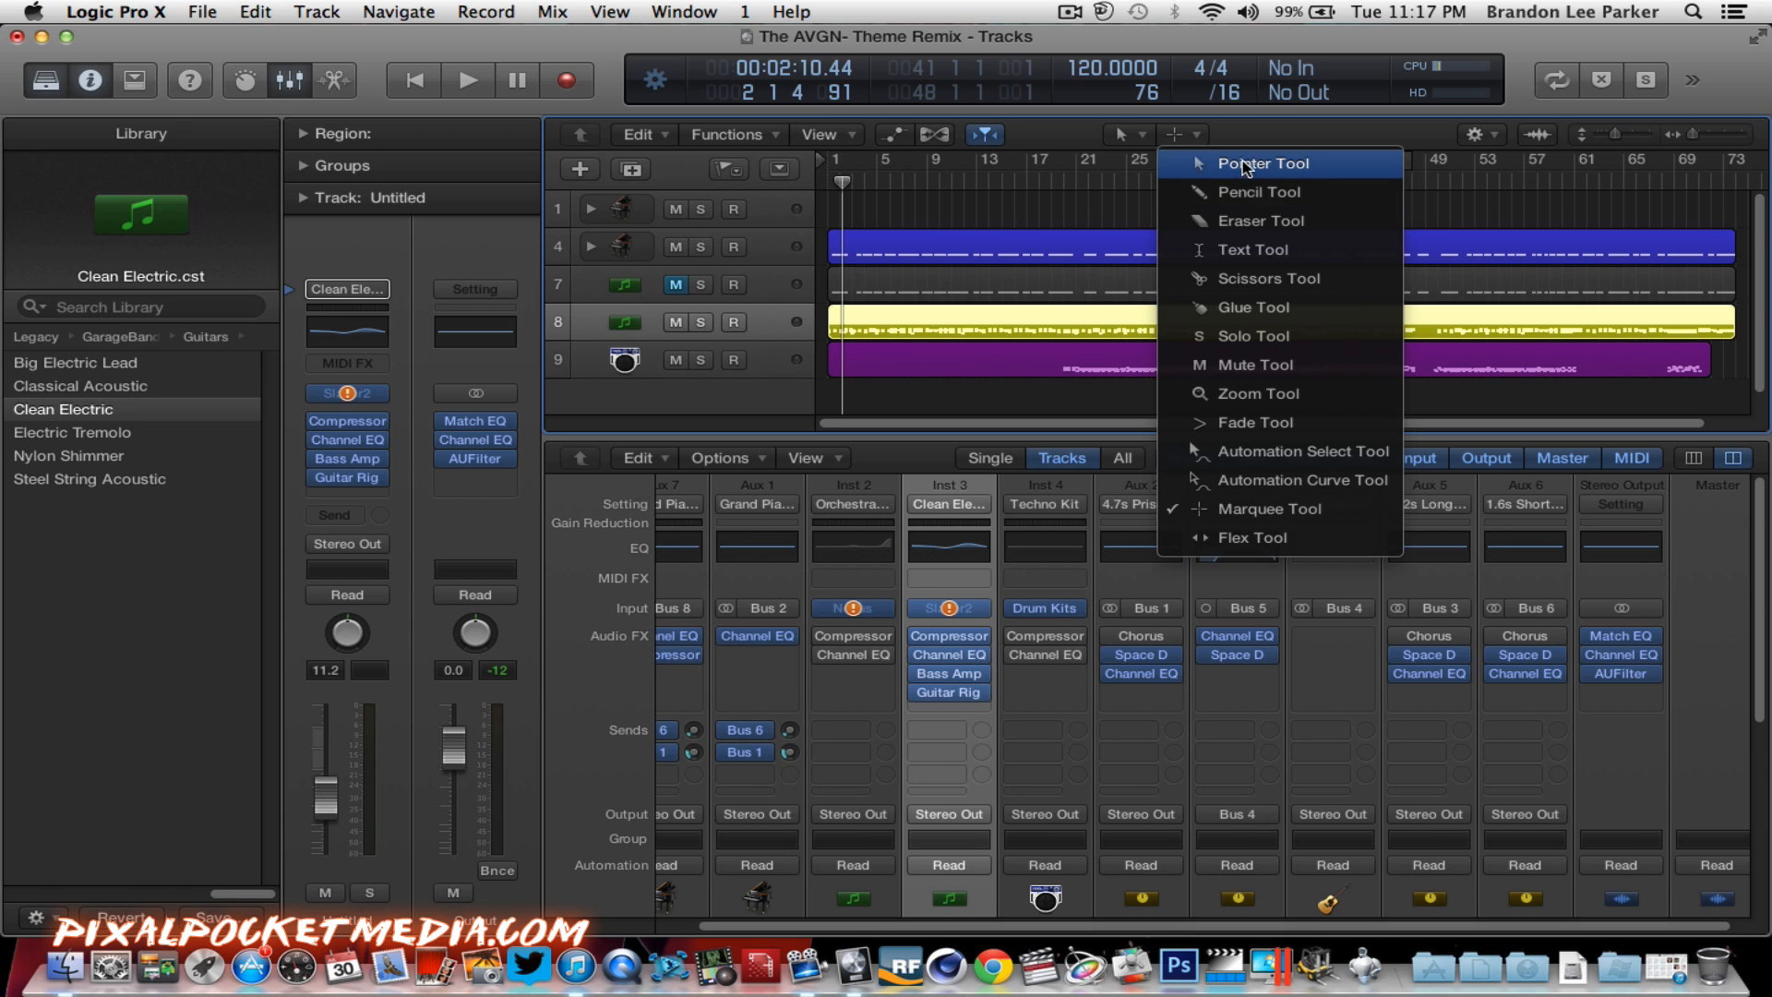
left_click(1234, 190)
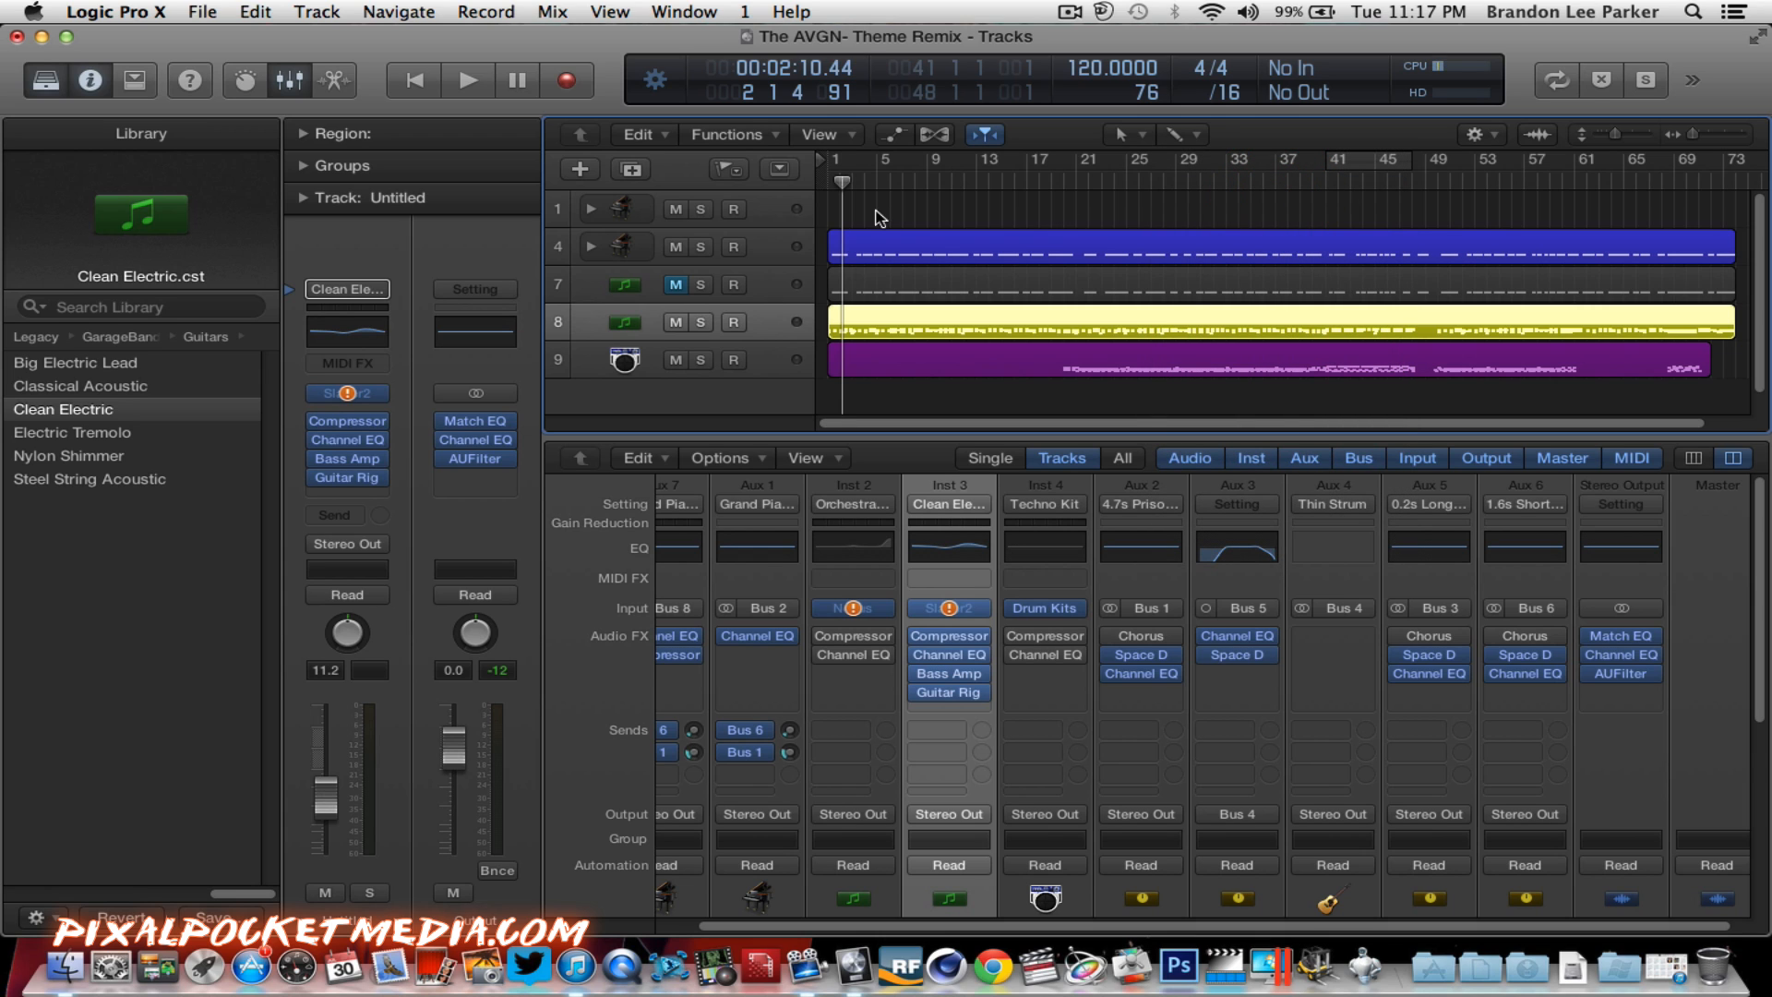
left_click(1144, 135)
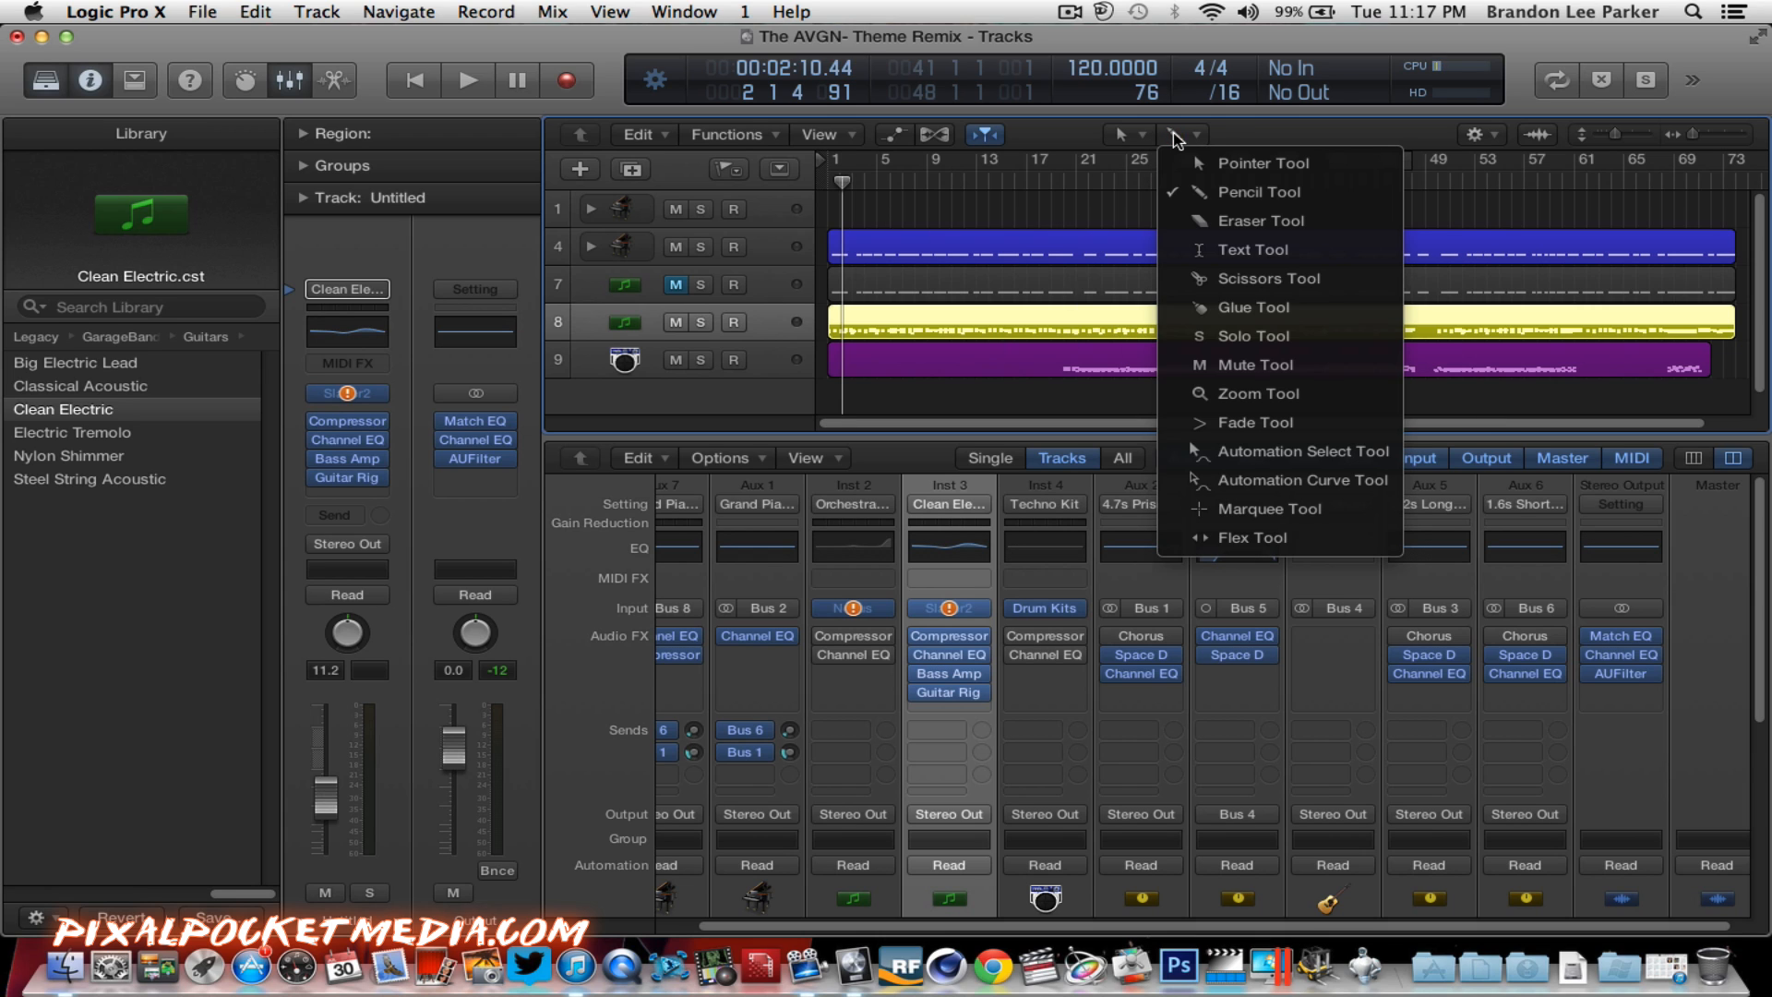
left_click(1127, 136)
left_click(1128, 137)
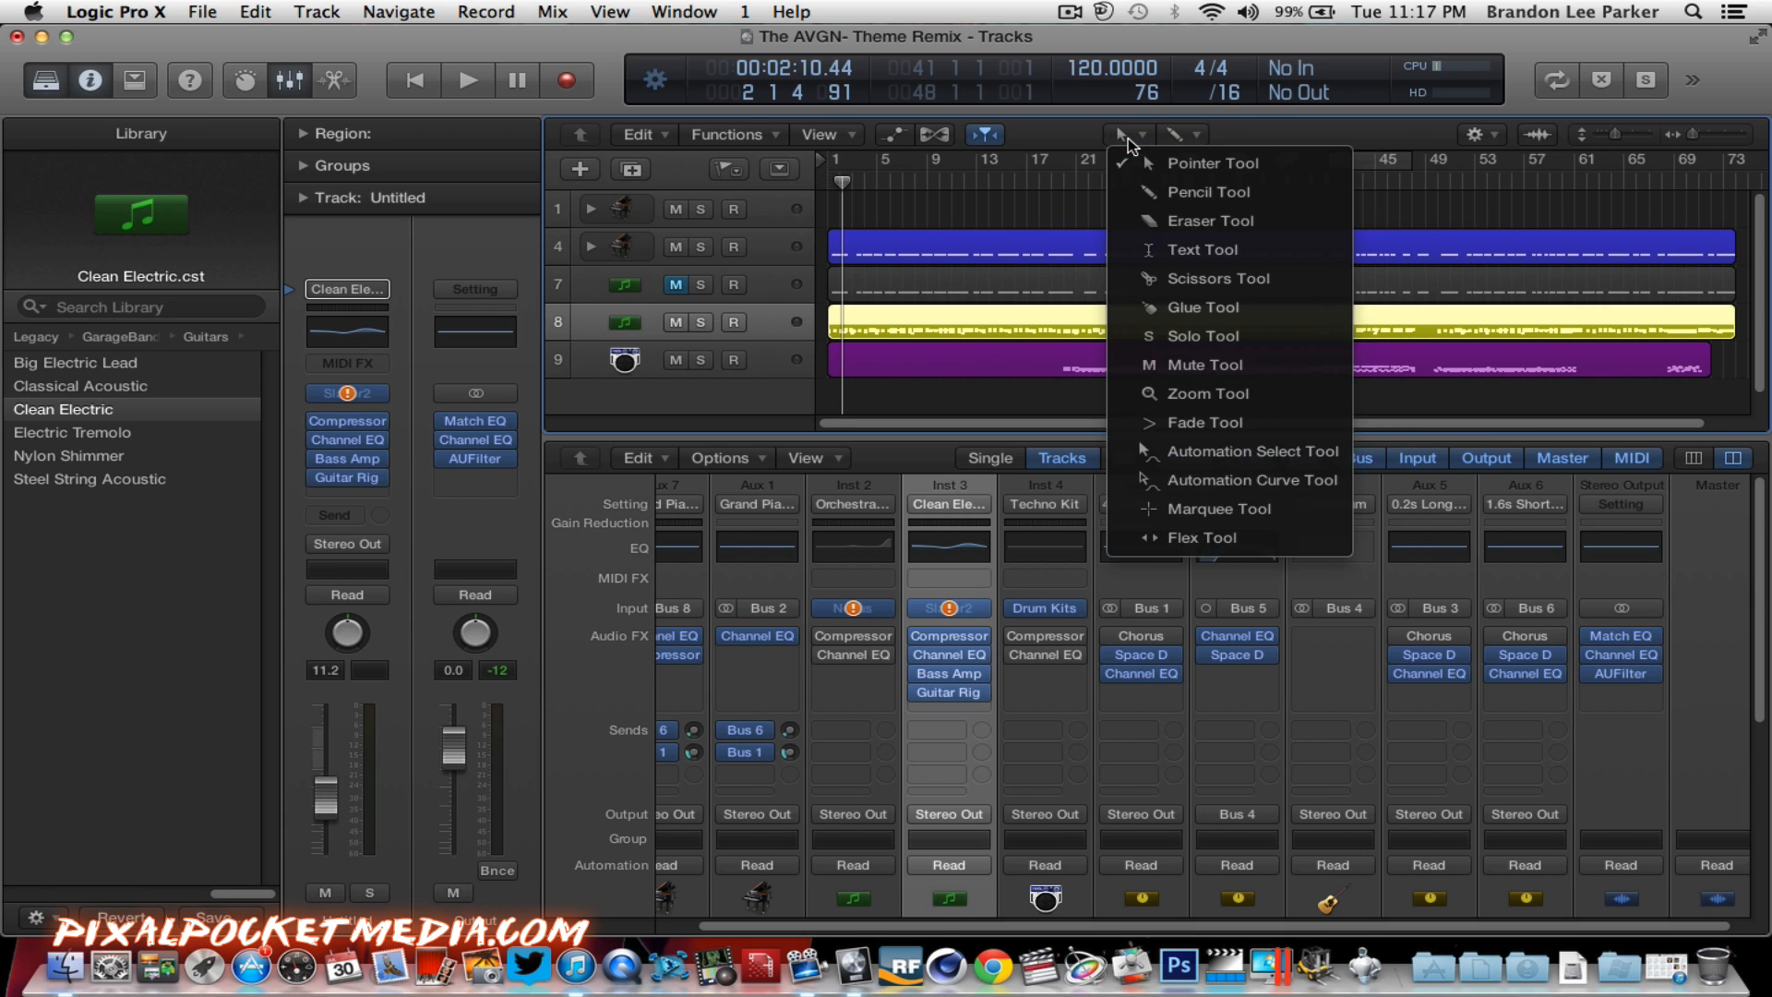
left_click(1148, 192)
Step: Draw a one-bar MIDI region on track 1 and move it to bar 10
left_click(943, 209)
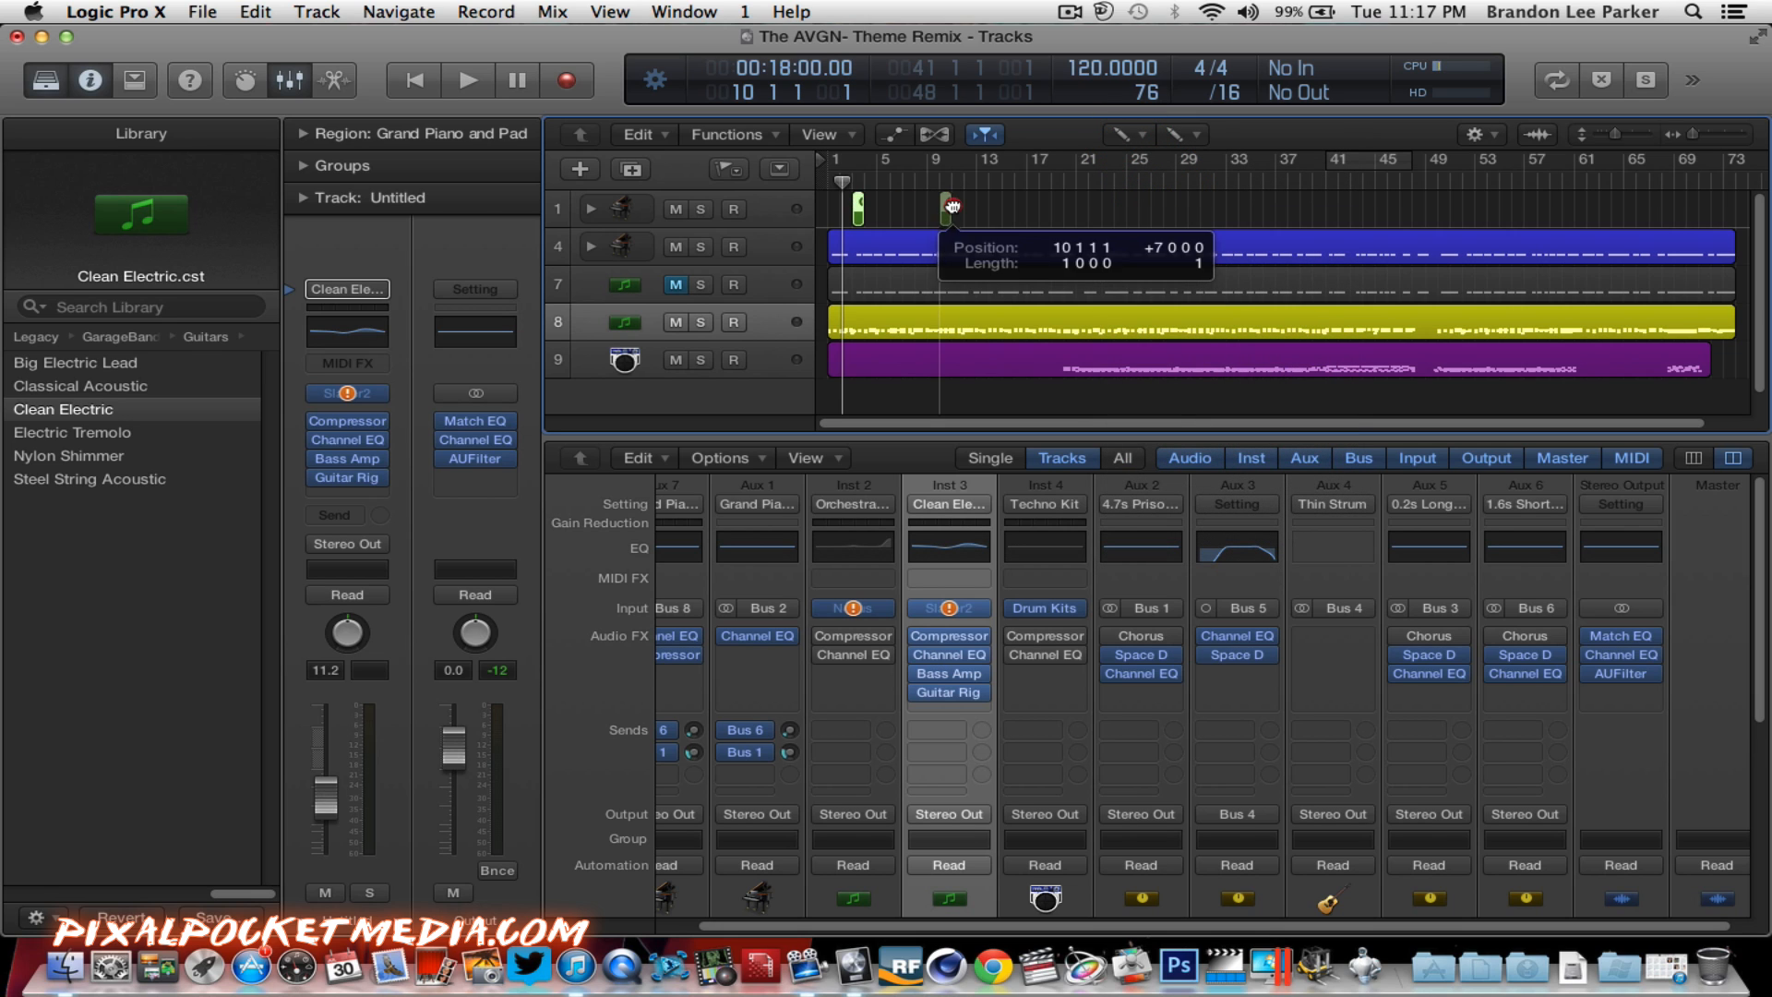
left_click(945, 209)
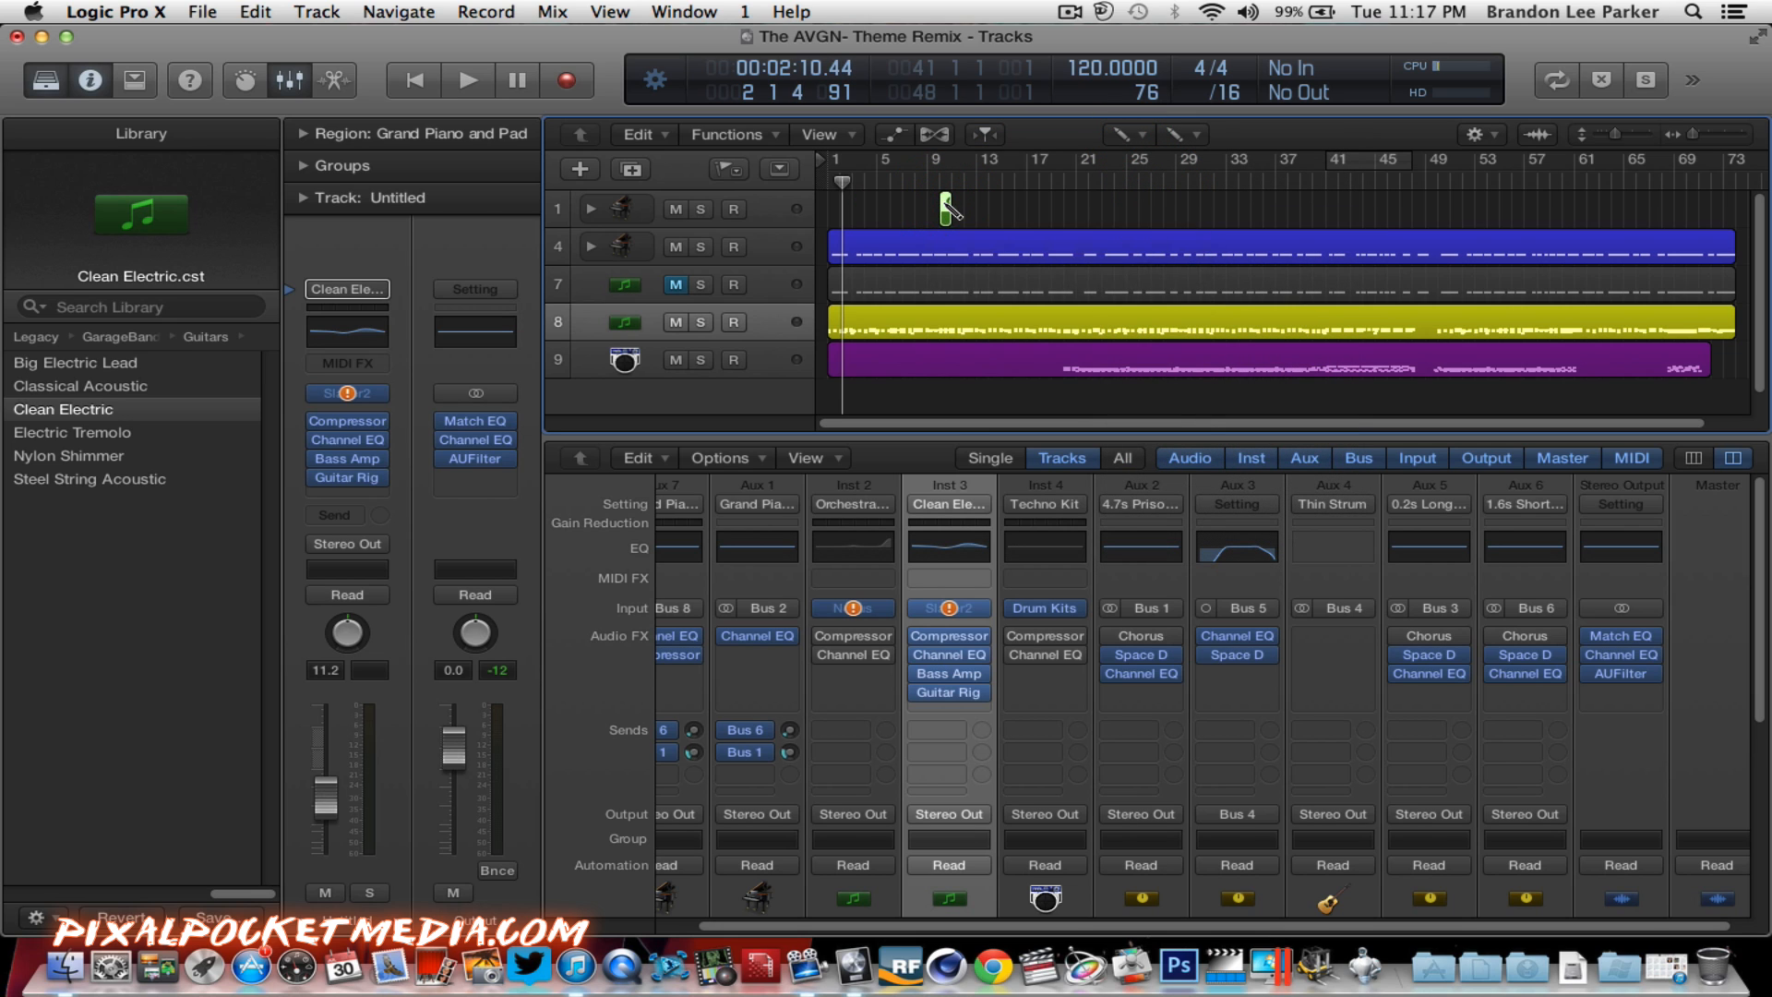
right_click(945, 211)
left_click(945, 209)
left_click(944, 206)
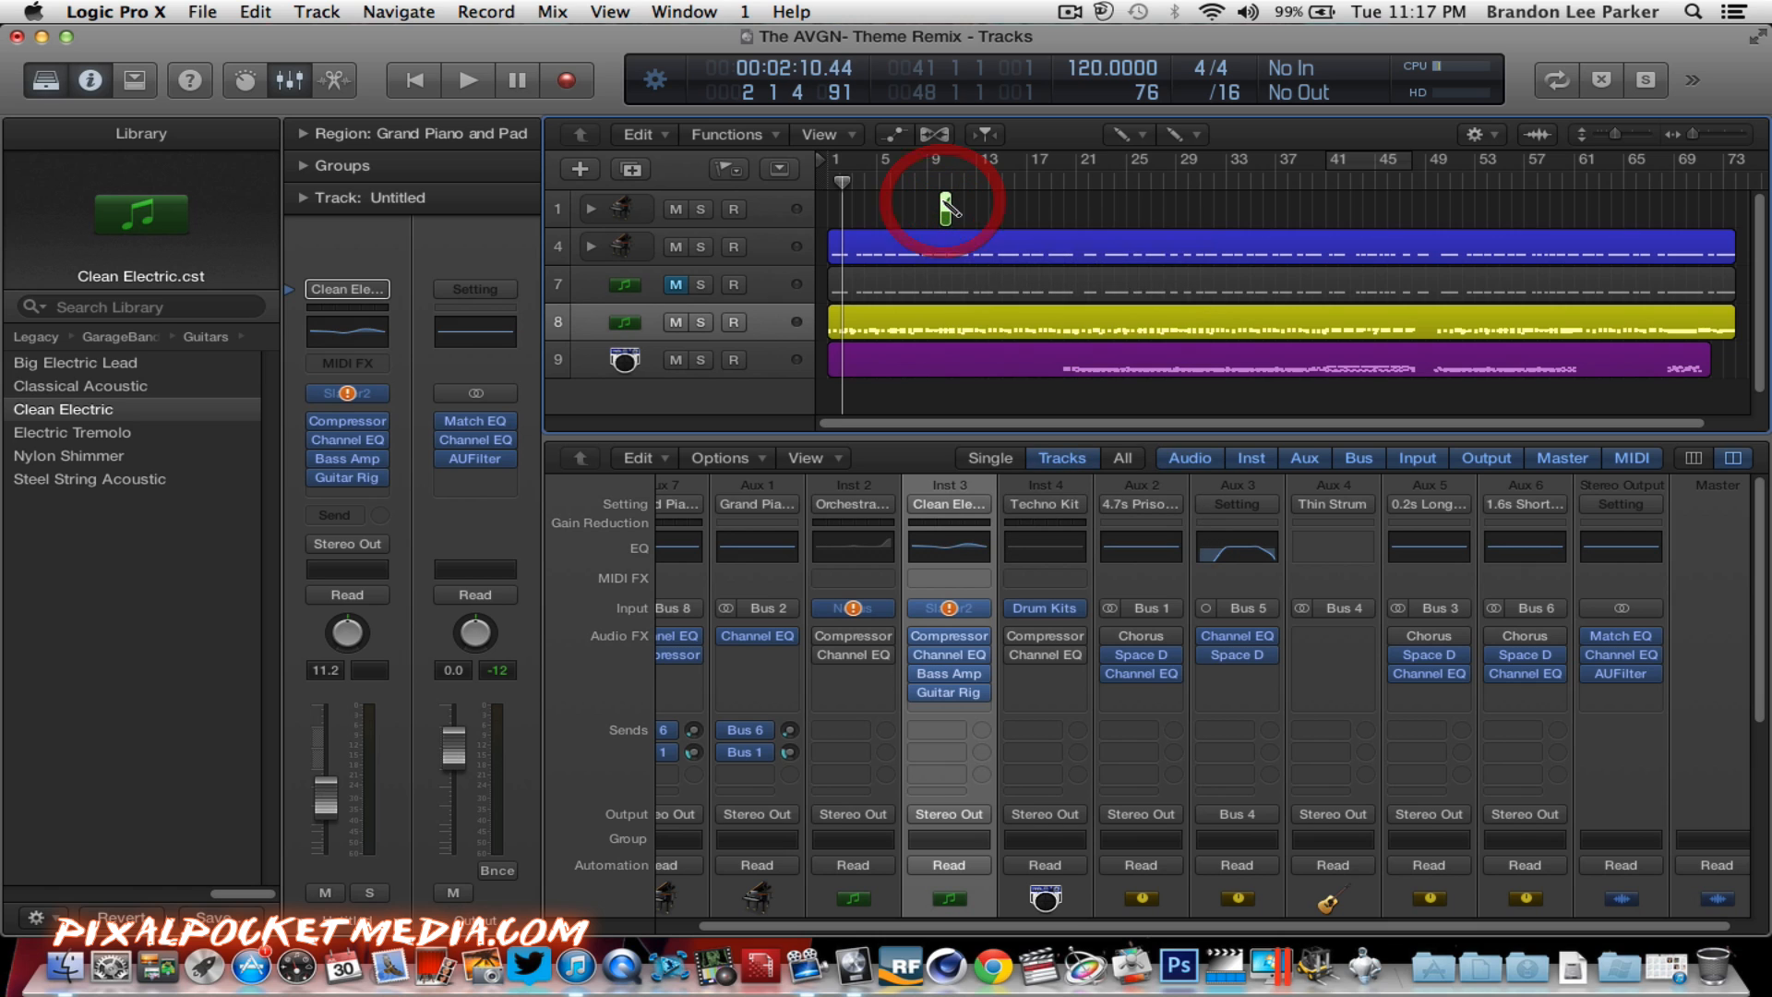
Step: Switch the primary tool back to the Pointer Tool and delete the one-bar region on track 1
left_click(1127, 134)
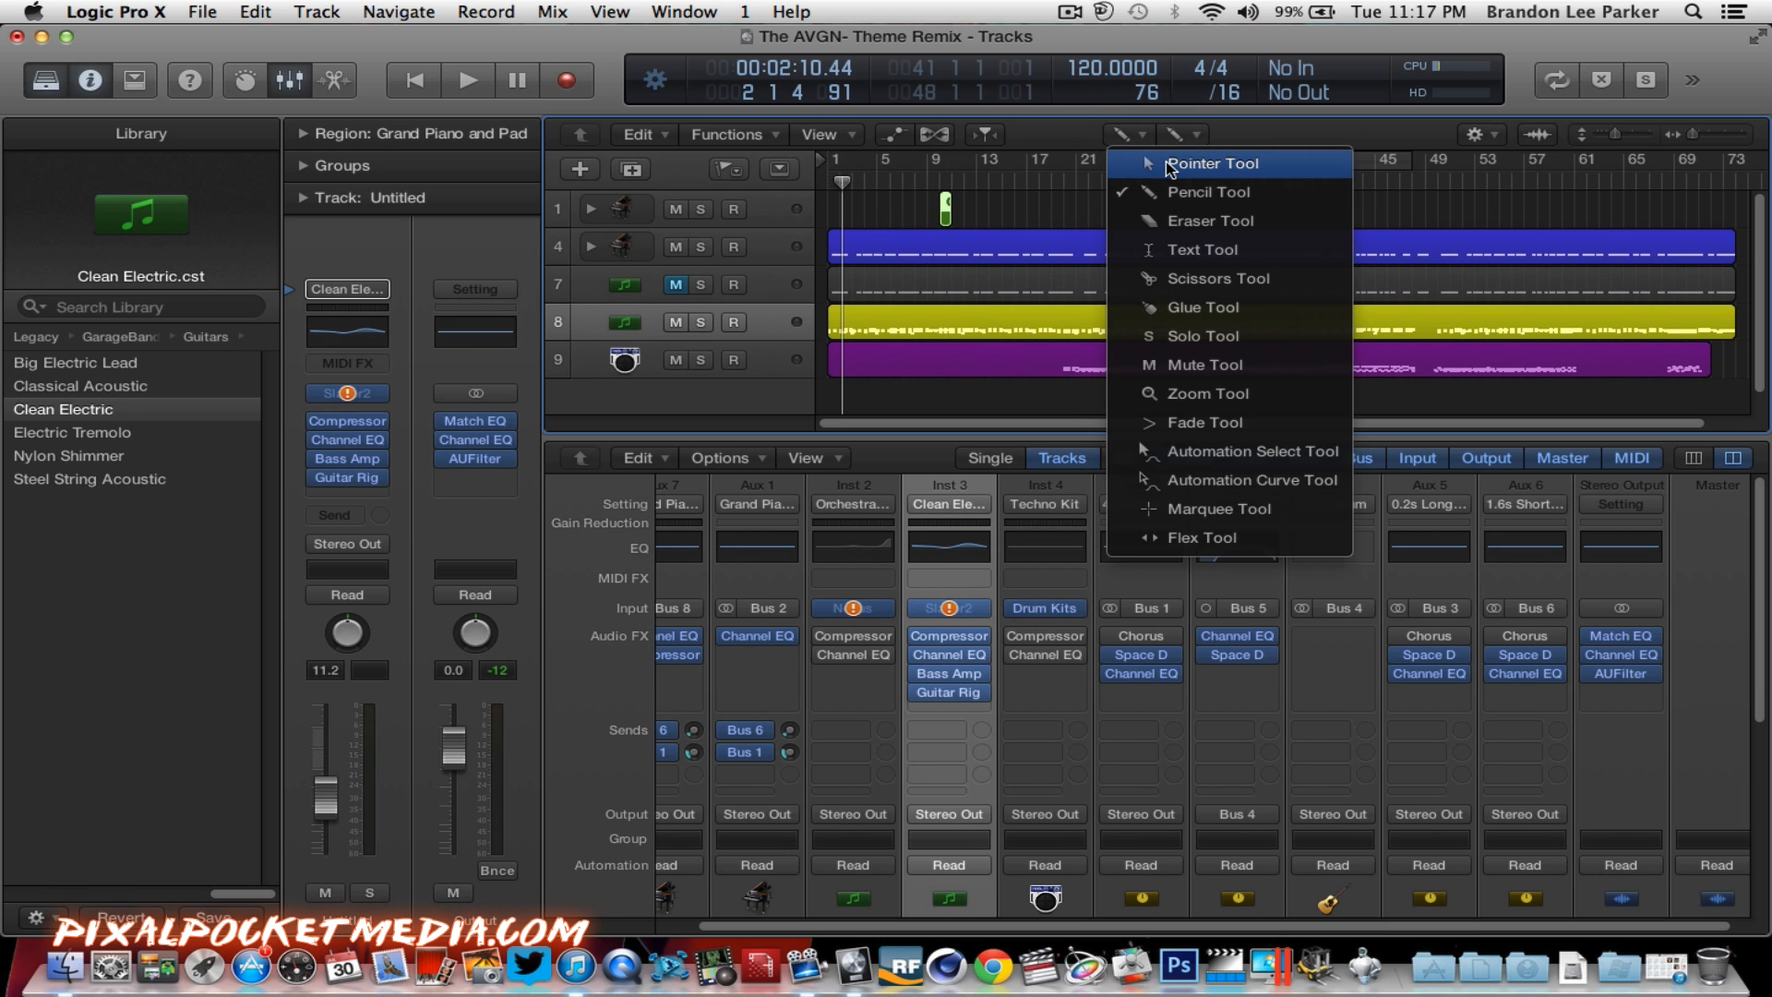
left_click(1162, 166)
left_click(944, 209)
key("Delete")
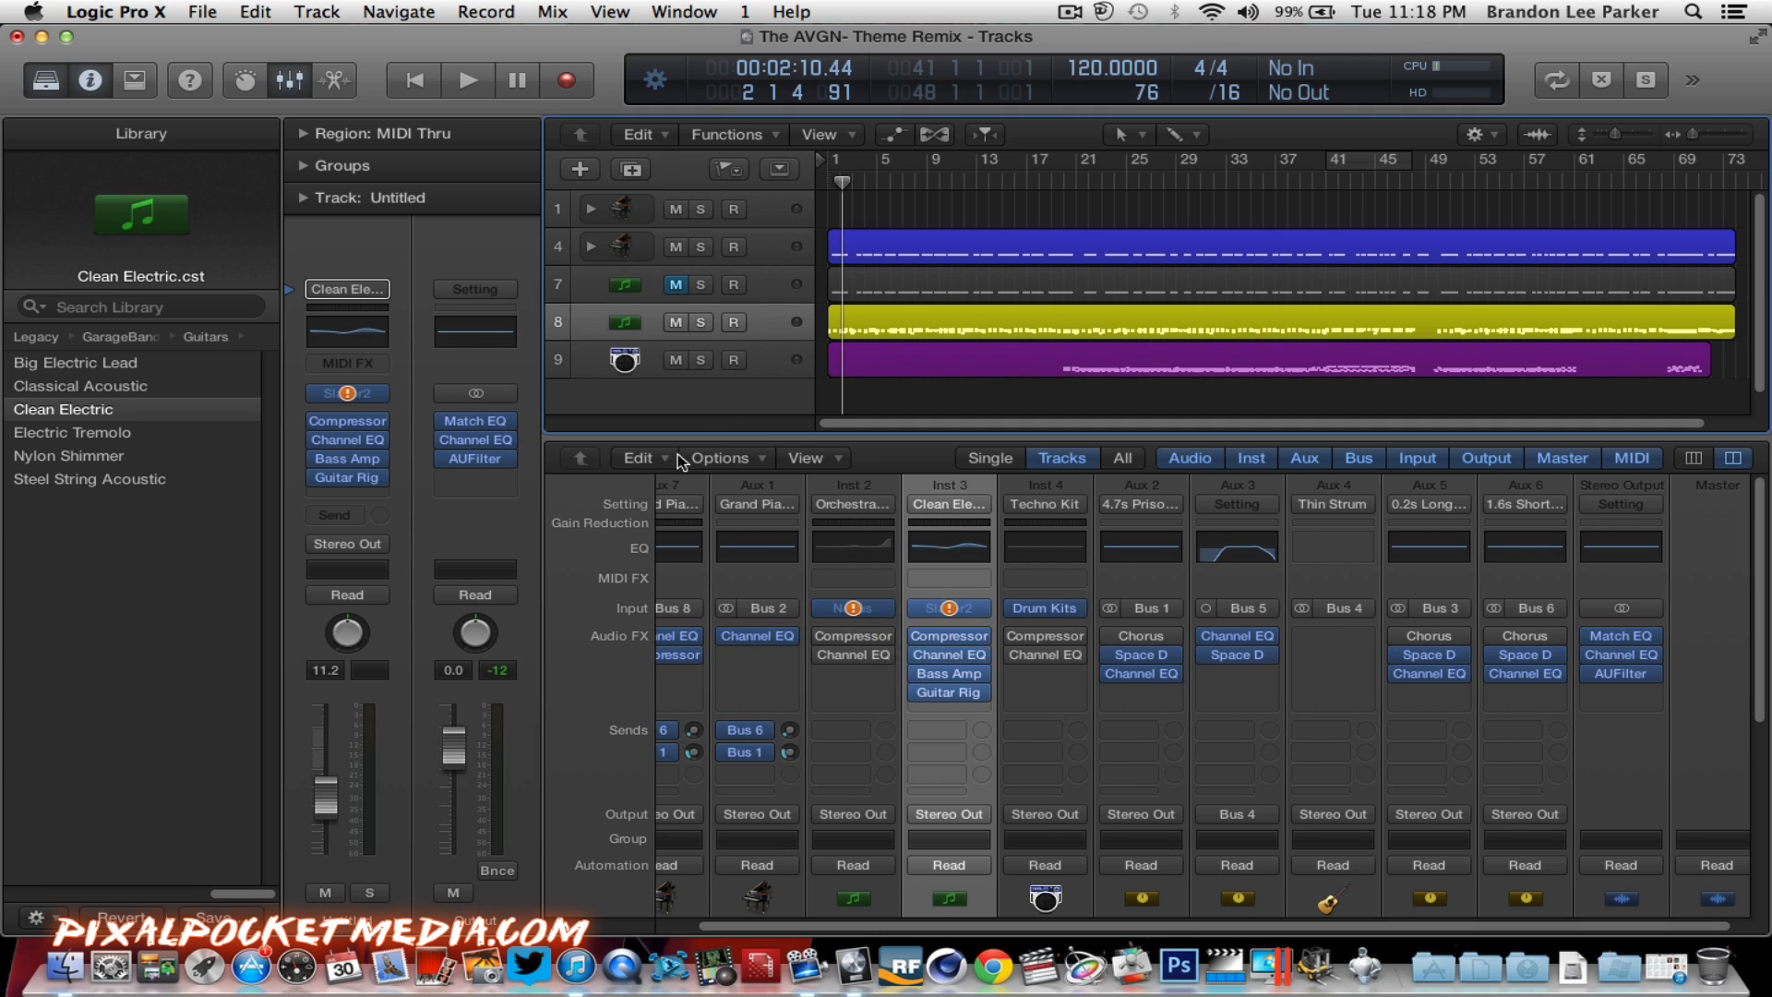
Step: Show the Piano Roll editor, choose its Pencil Tool and bring the C3 octave into view
left_click(334, 79)
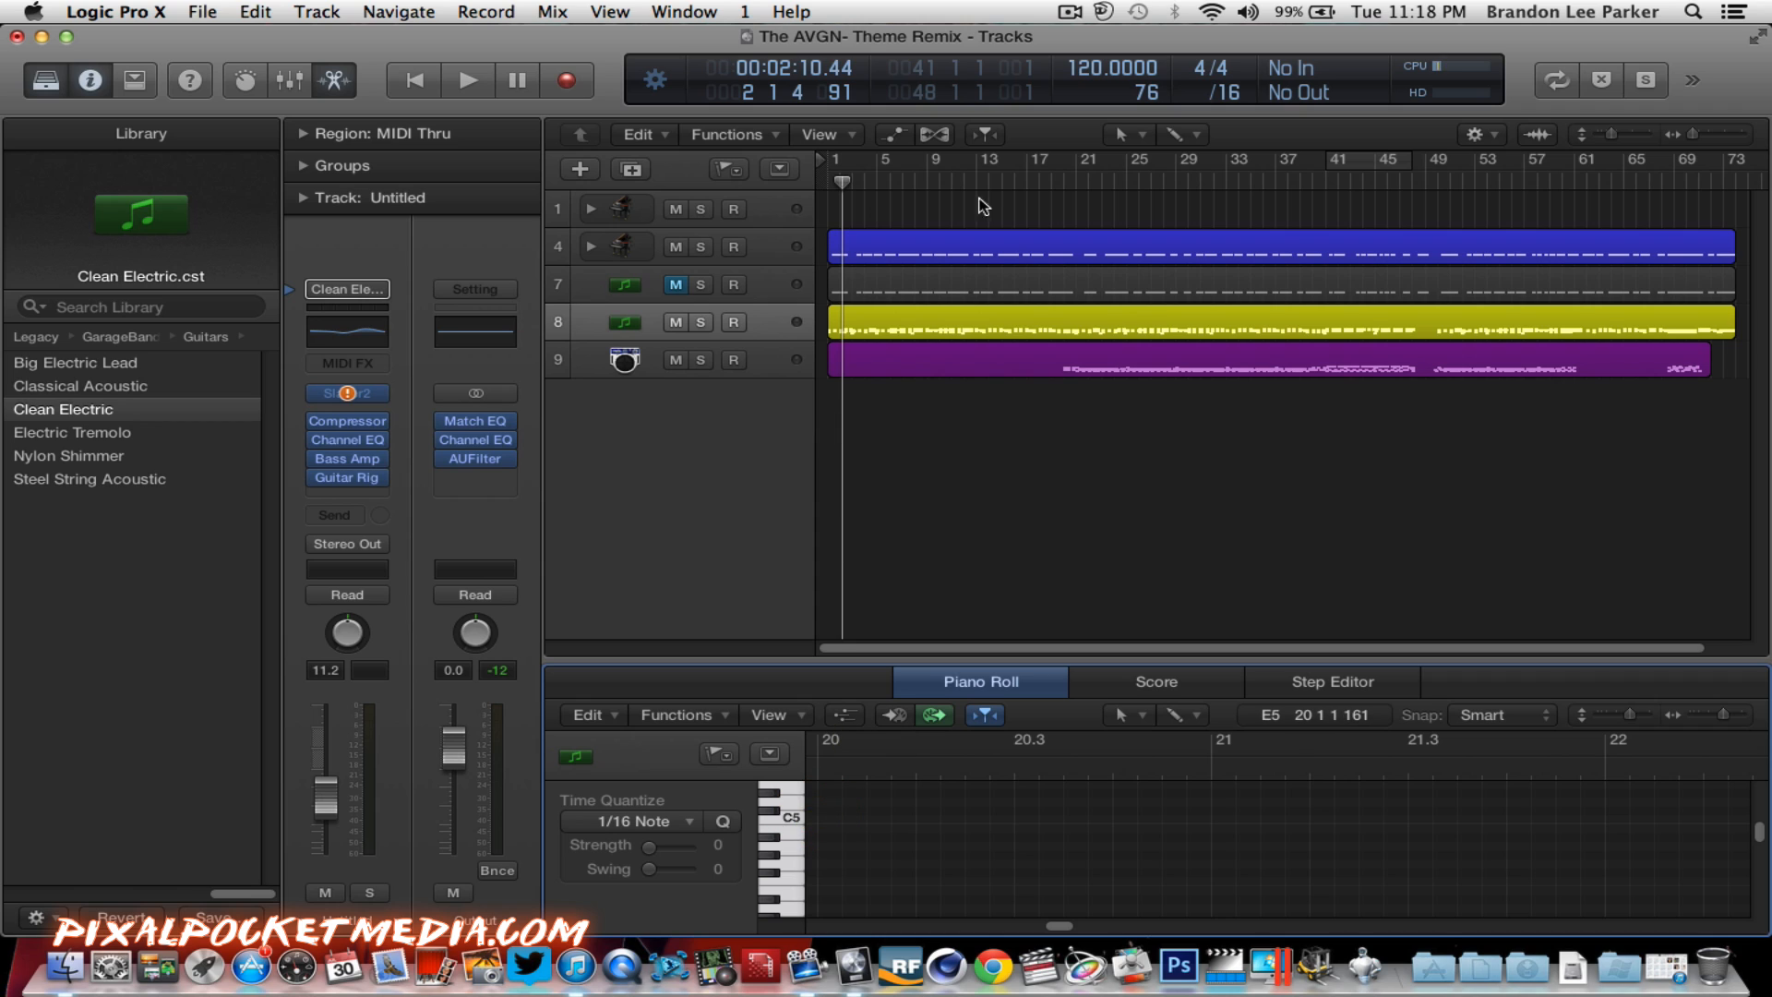
left_click(1135, 721)
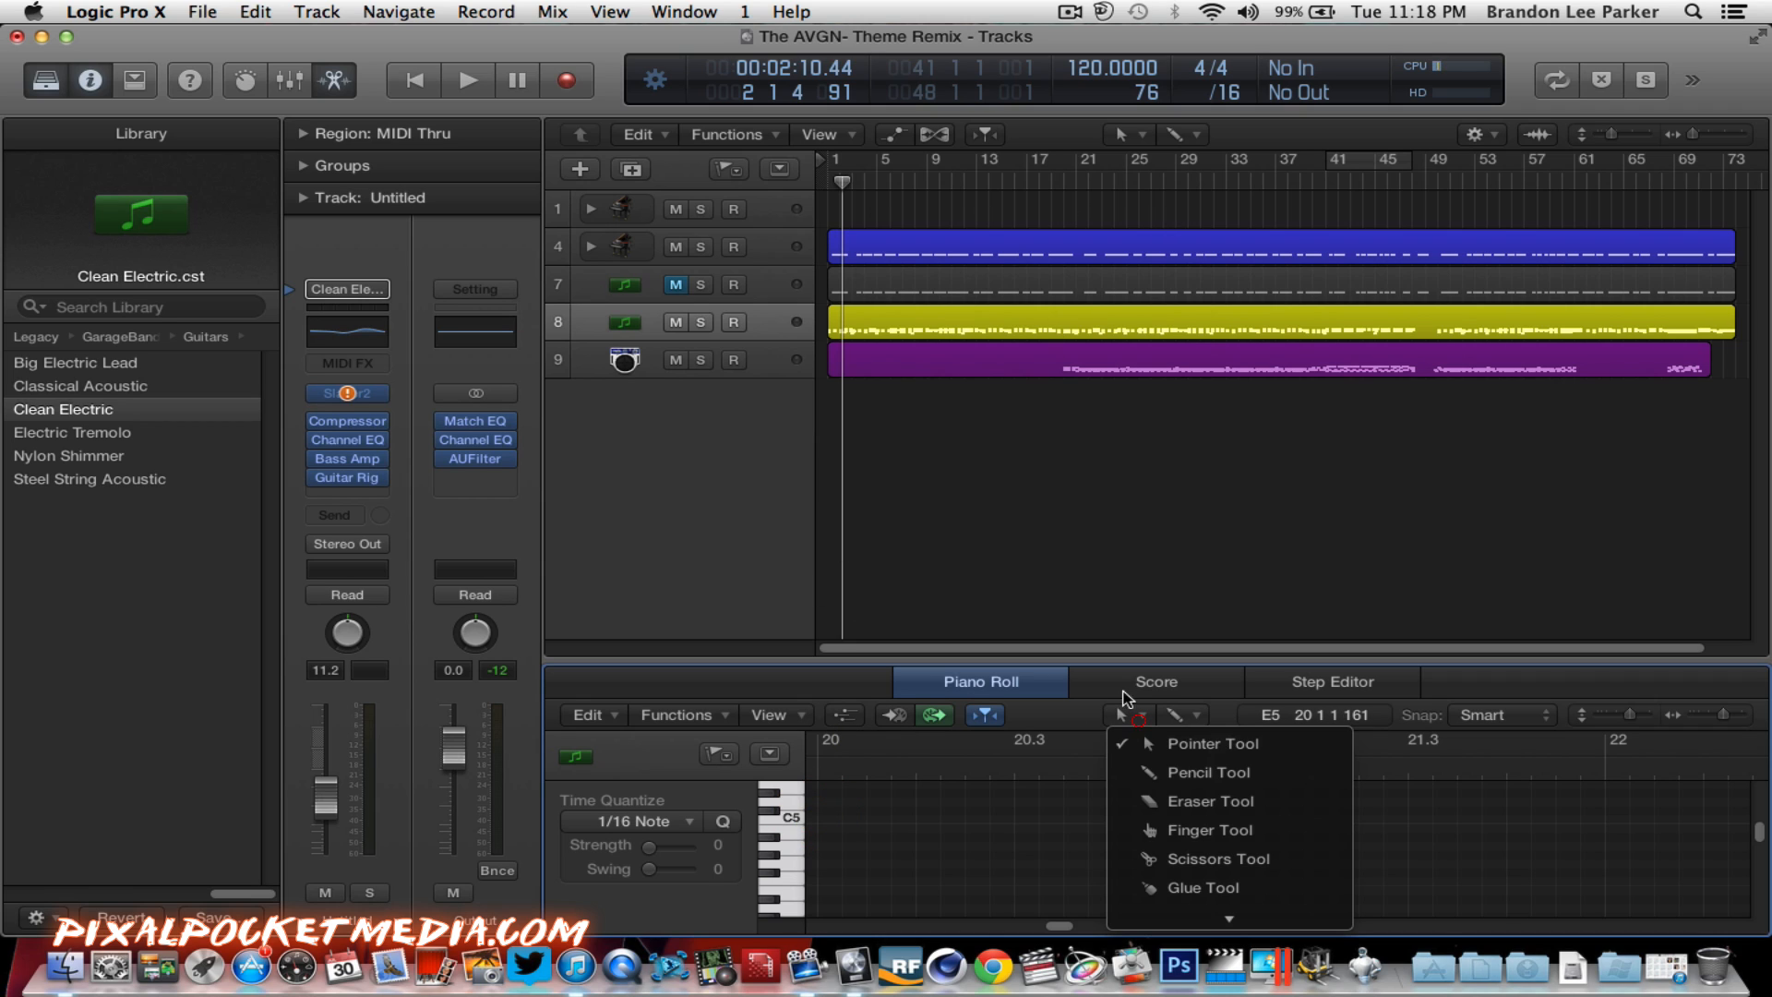
left_click(1159, 782)
scroll(889, 803, "down", 3)
Step: Draw six short notes across bar 20 of track 8 in the Piano Roll, starting on E3
left_click(847, 814)
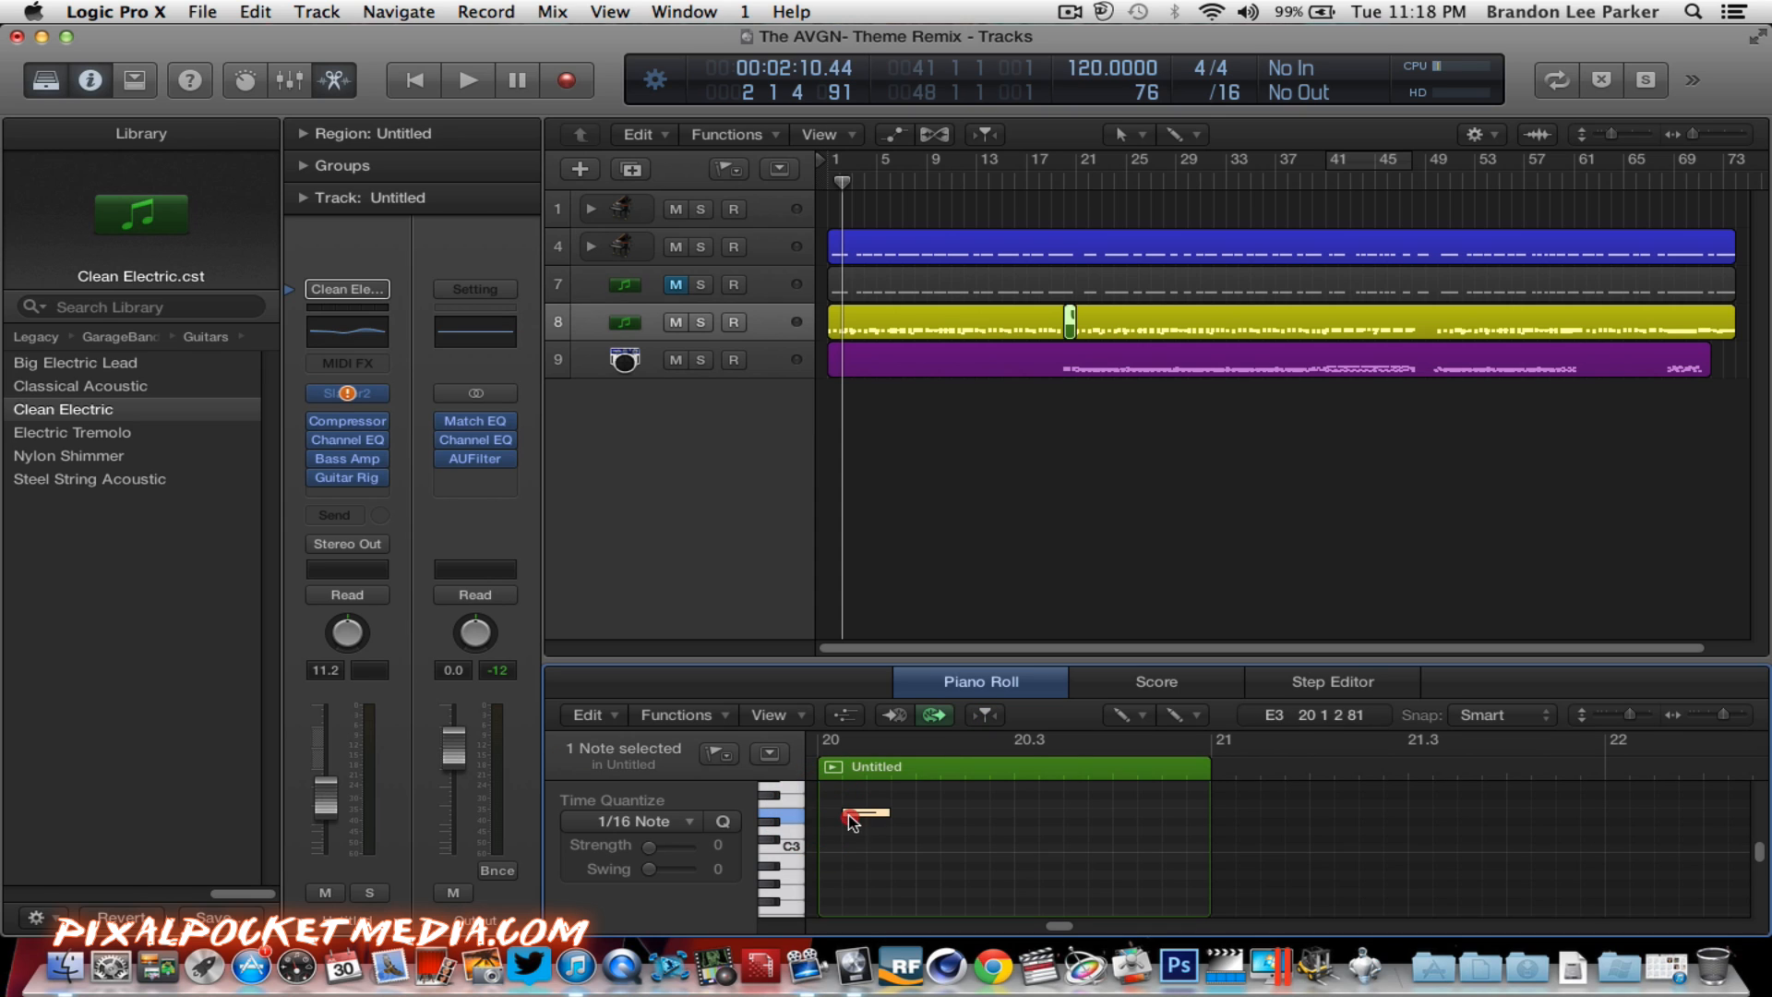
left_click(918, 820)
left_click(968, 812)
left_click(1066, 812)
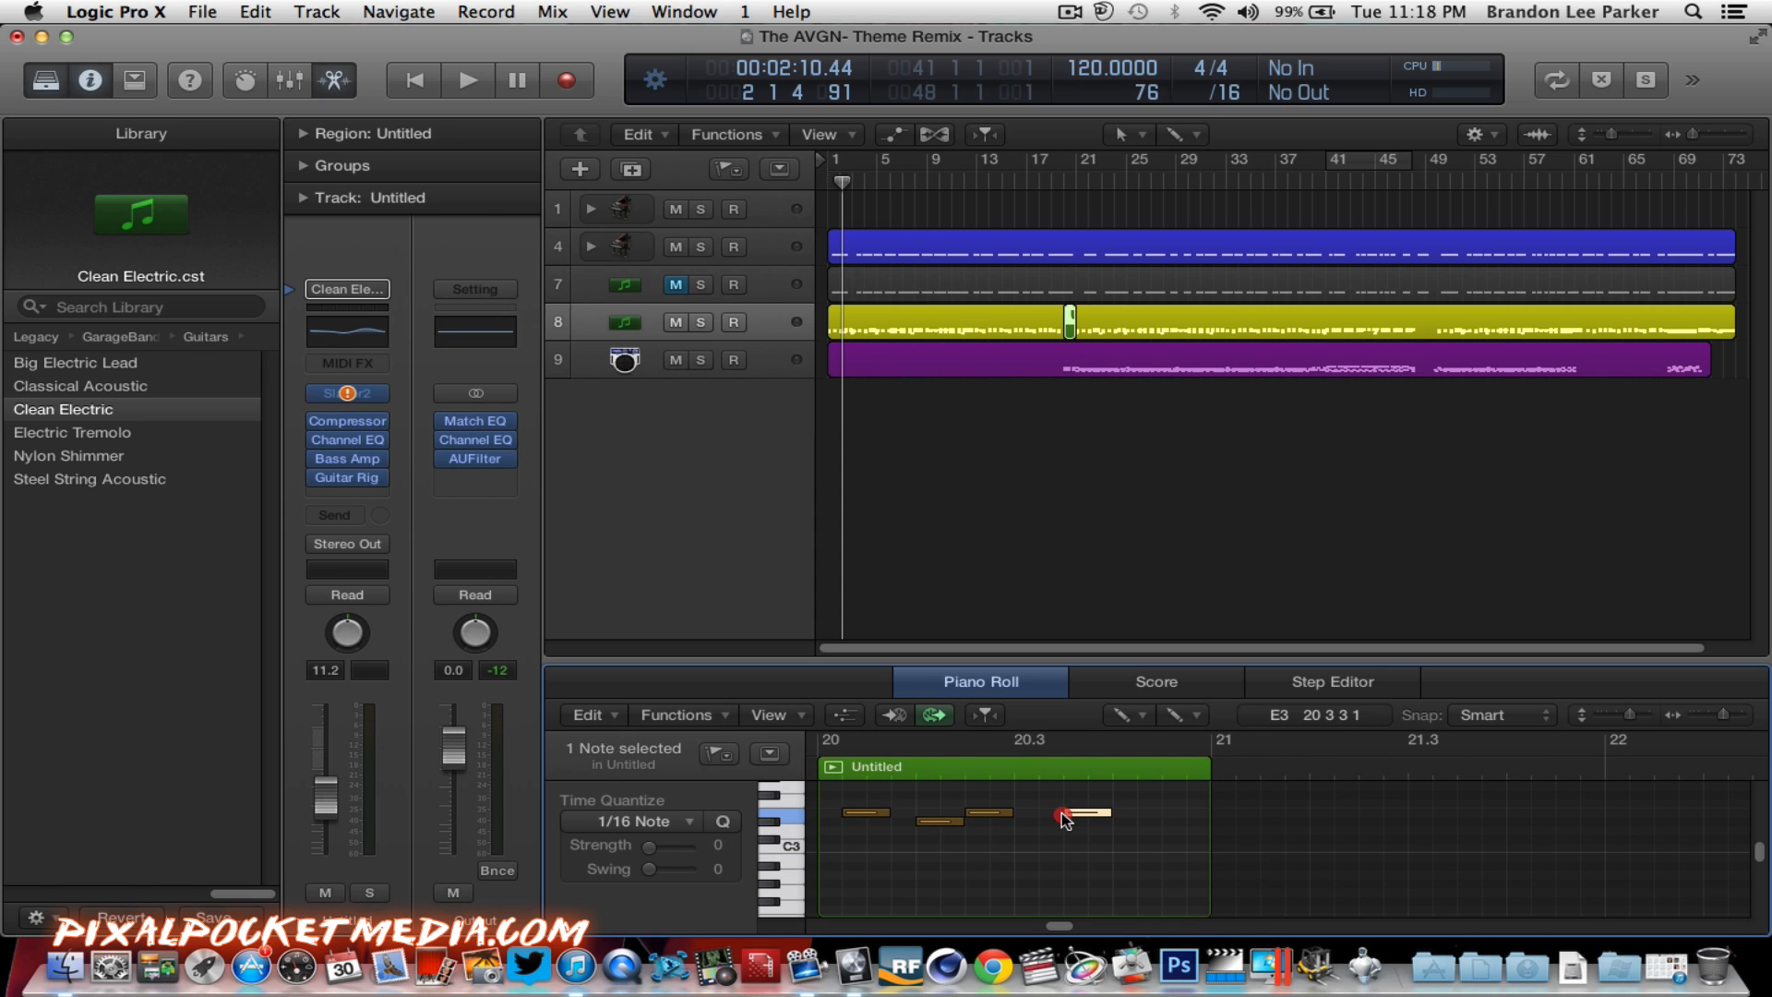
left_click(1118, 829)
left_click(1191, 830)
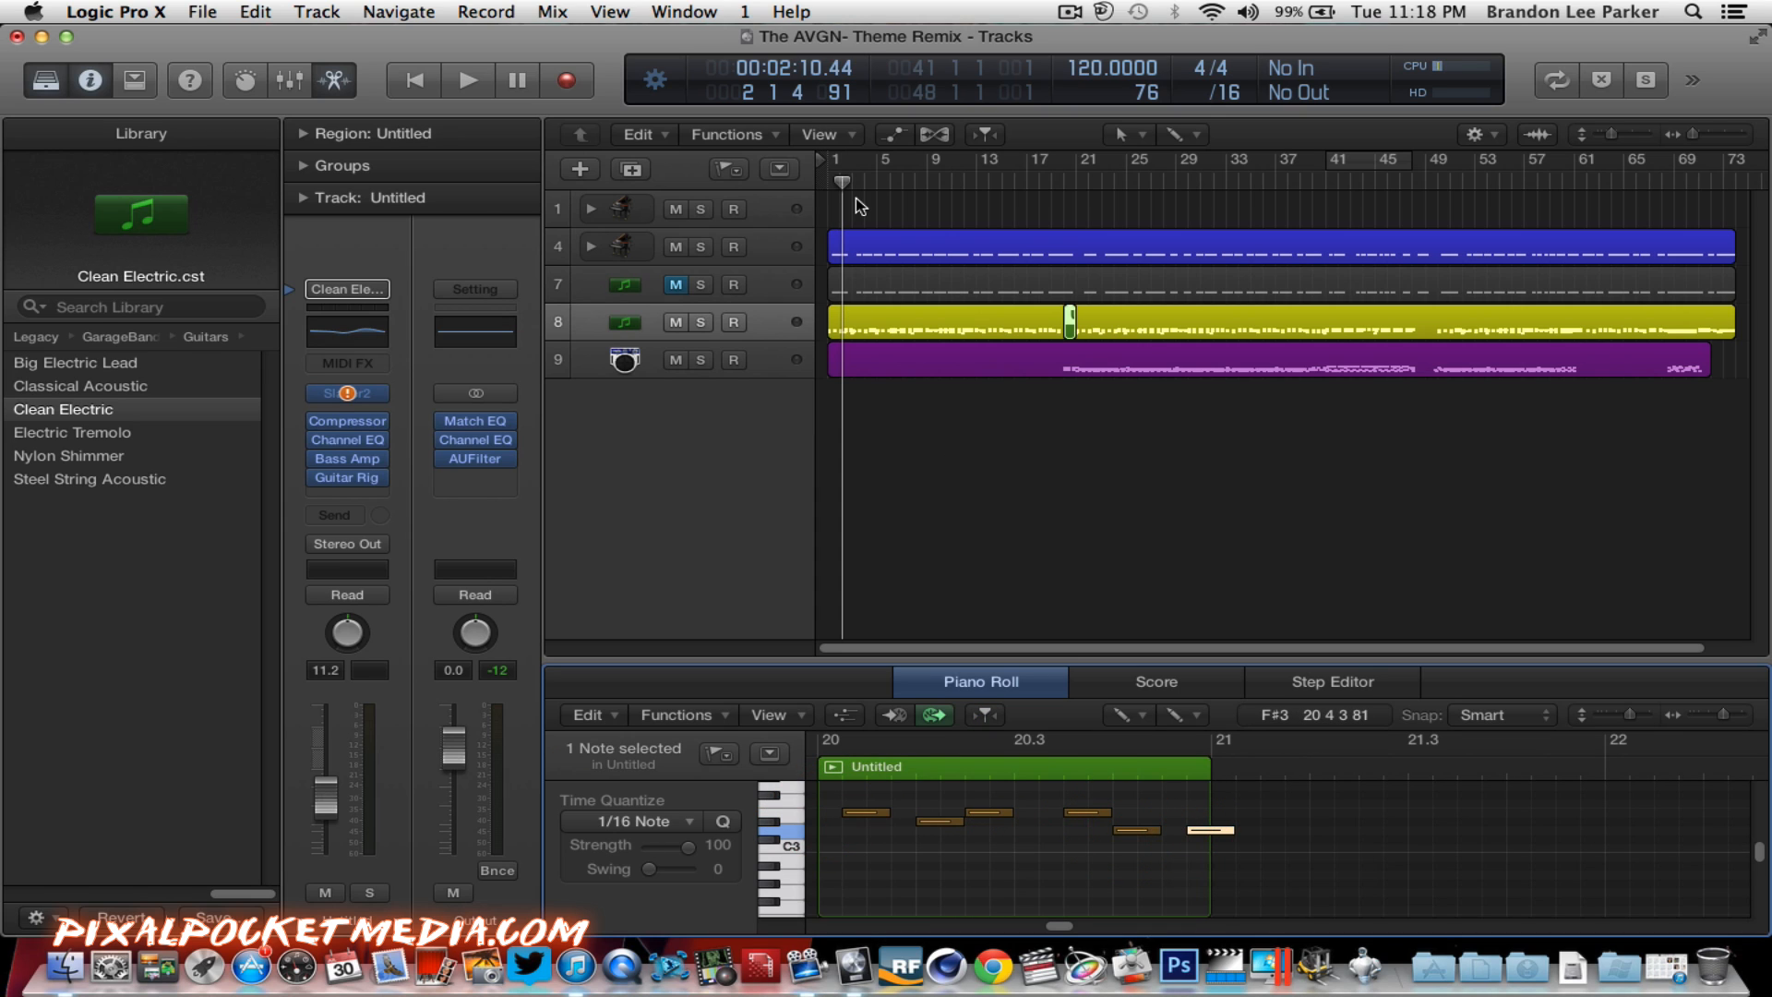
Step: Choose the Pointer Tool for the Tracks area and move the playhead to bar 3
left_click(1124, 134)
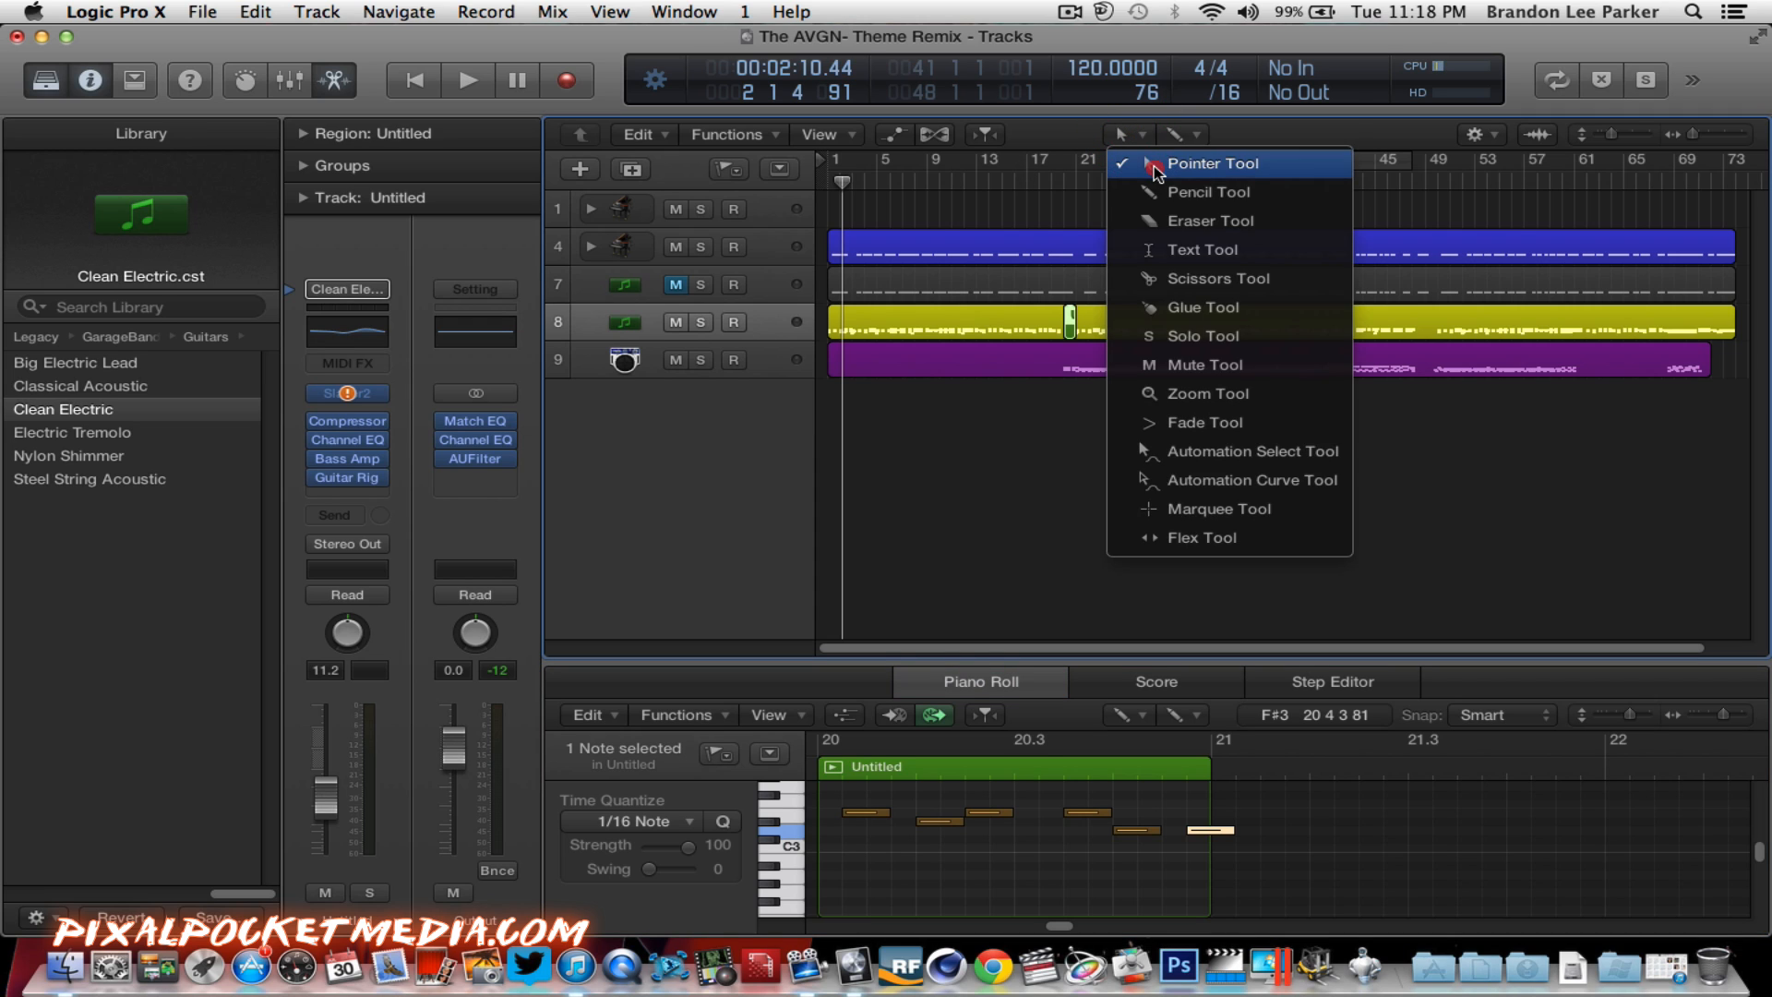
left_click(1157, 168)
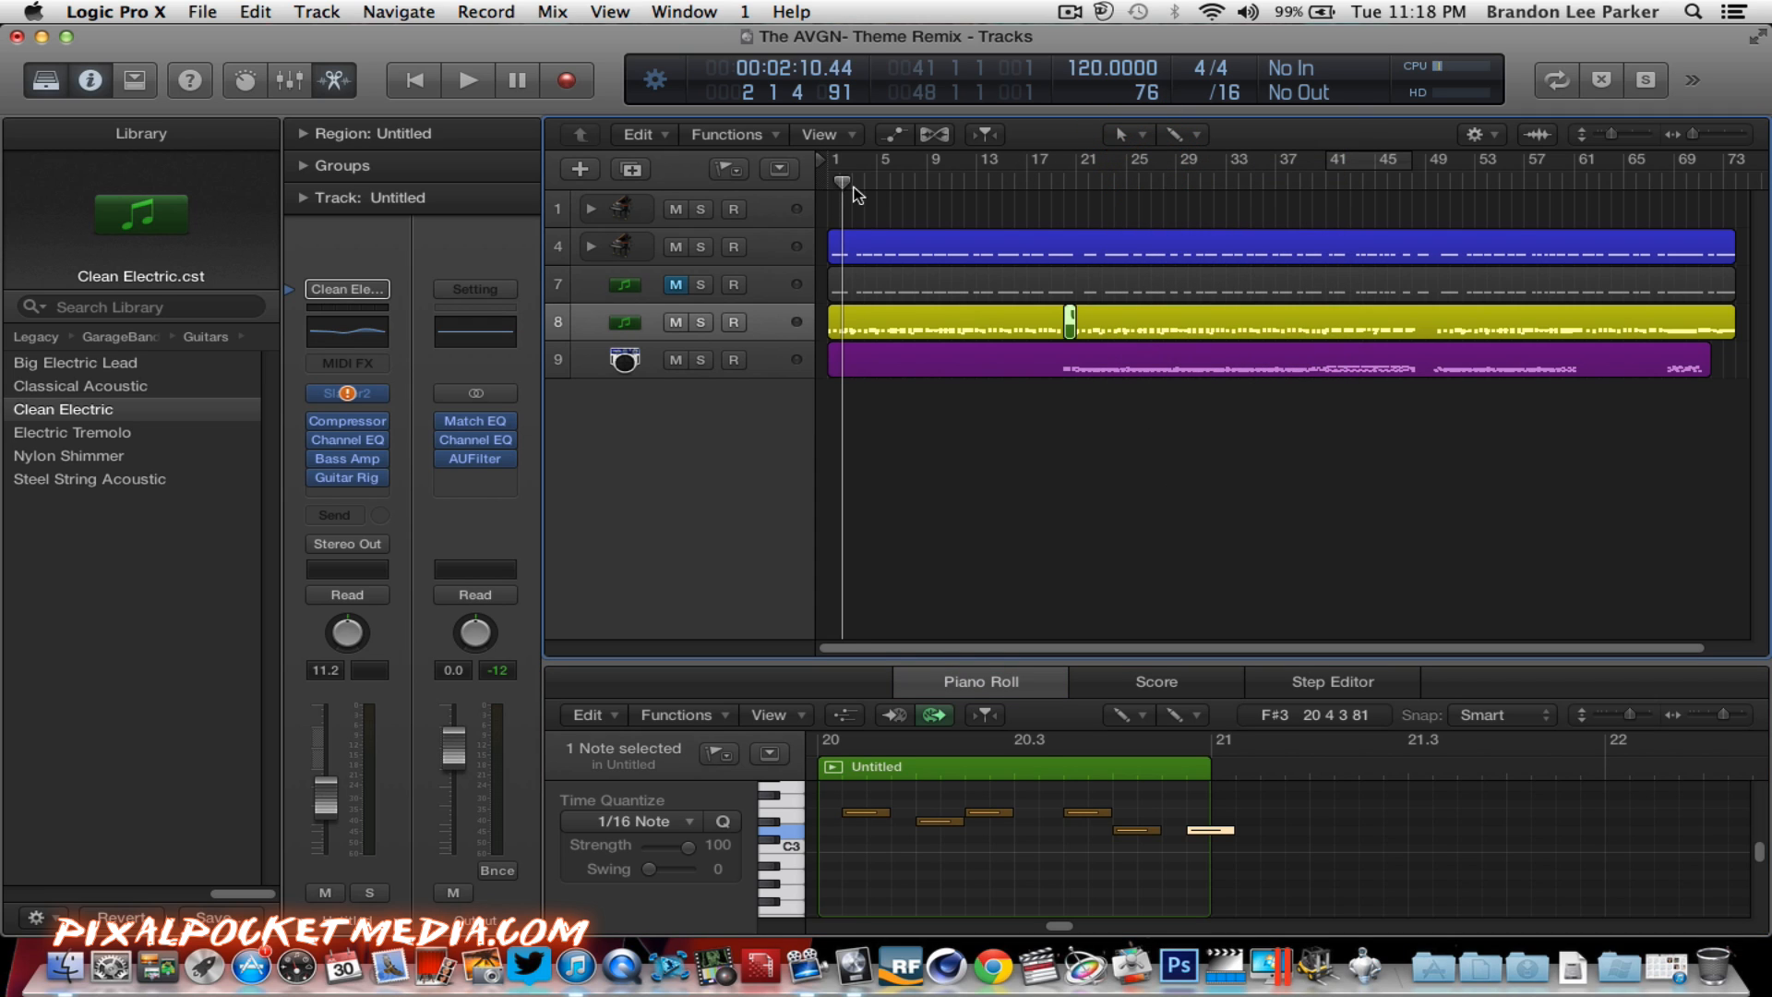
left_click(854, 186)
left_click(1122, 135)
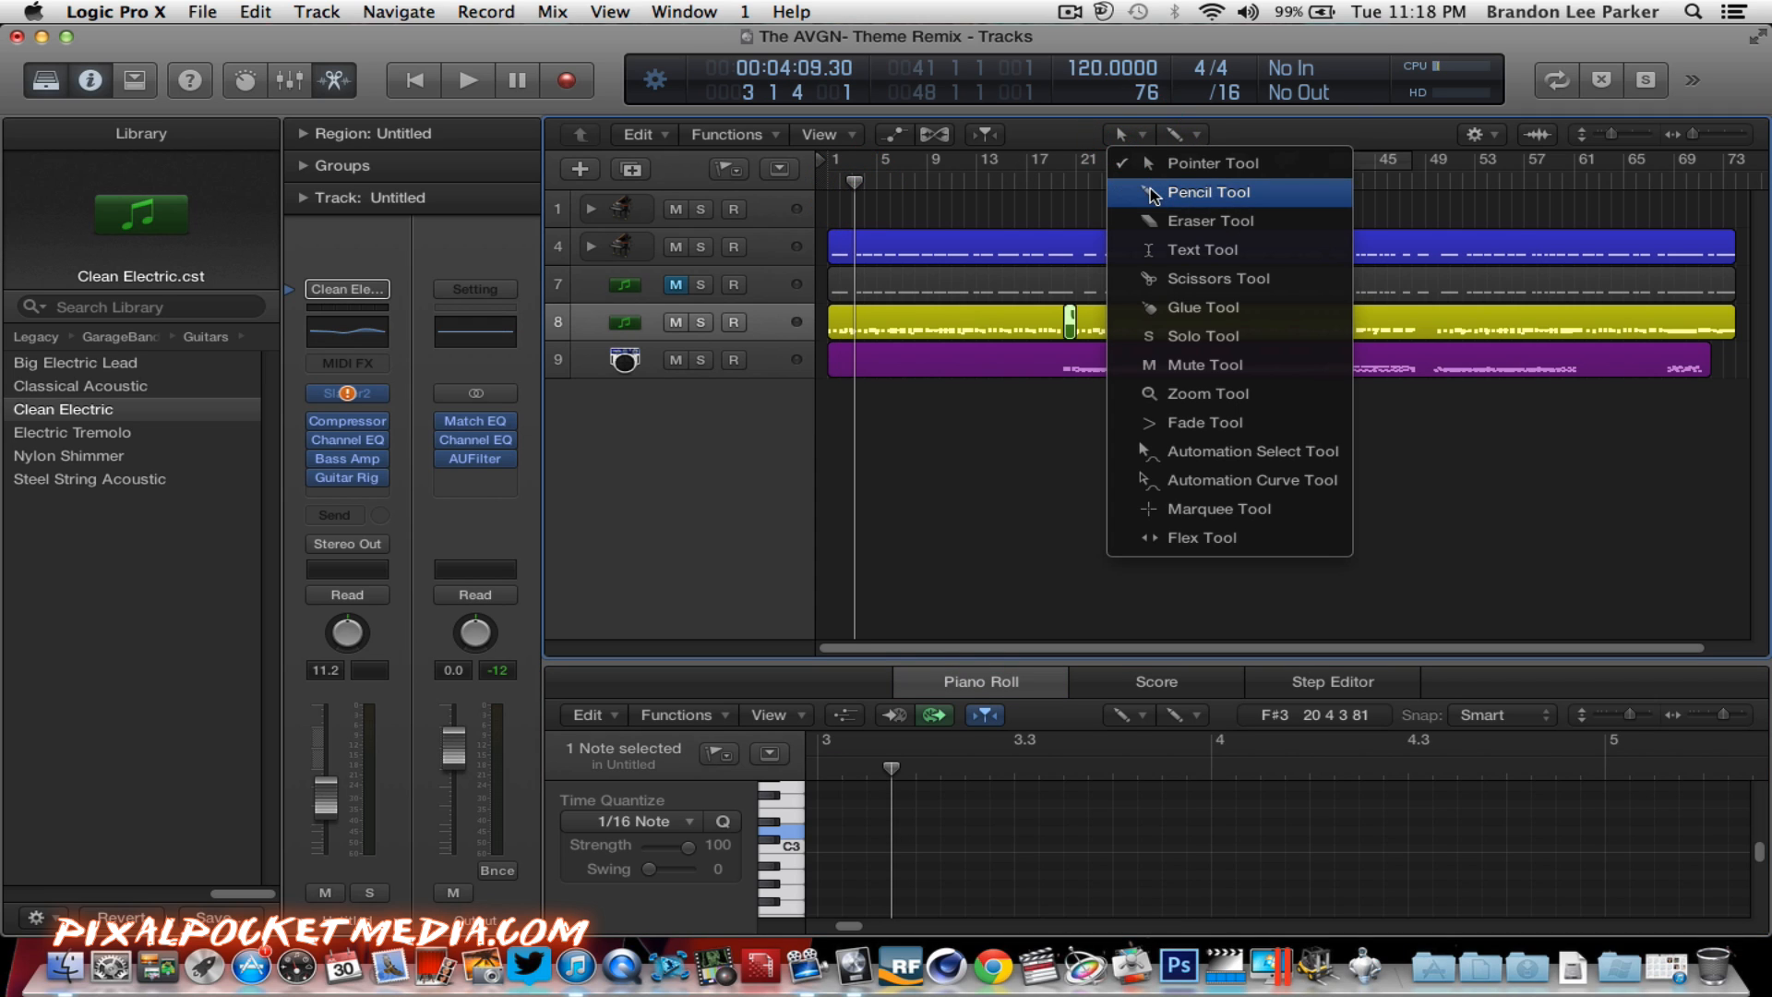
left_click(1131, 136)
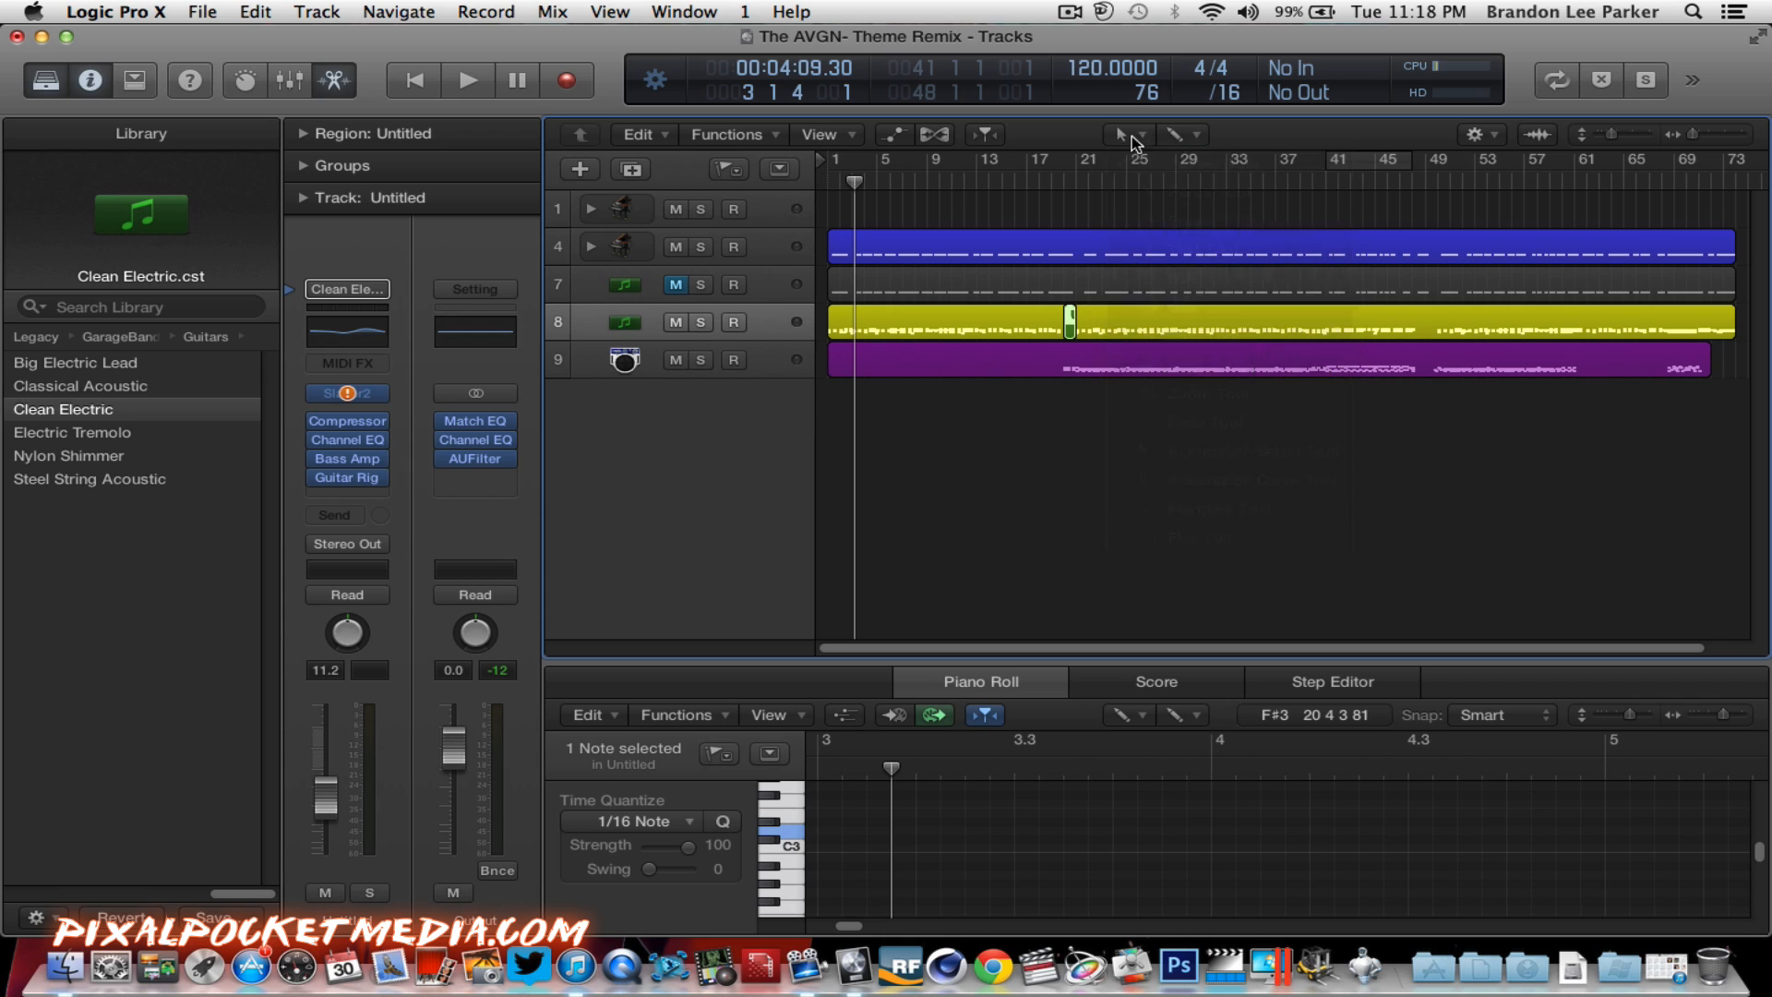
right_click(838, 201)
left_click(830, 194)
right_click(829, 194)
left_click(865, 191)
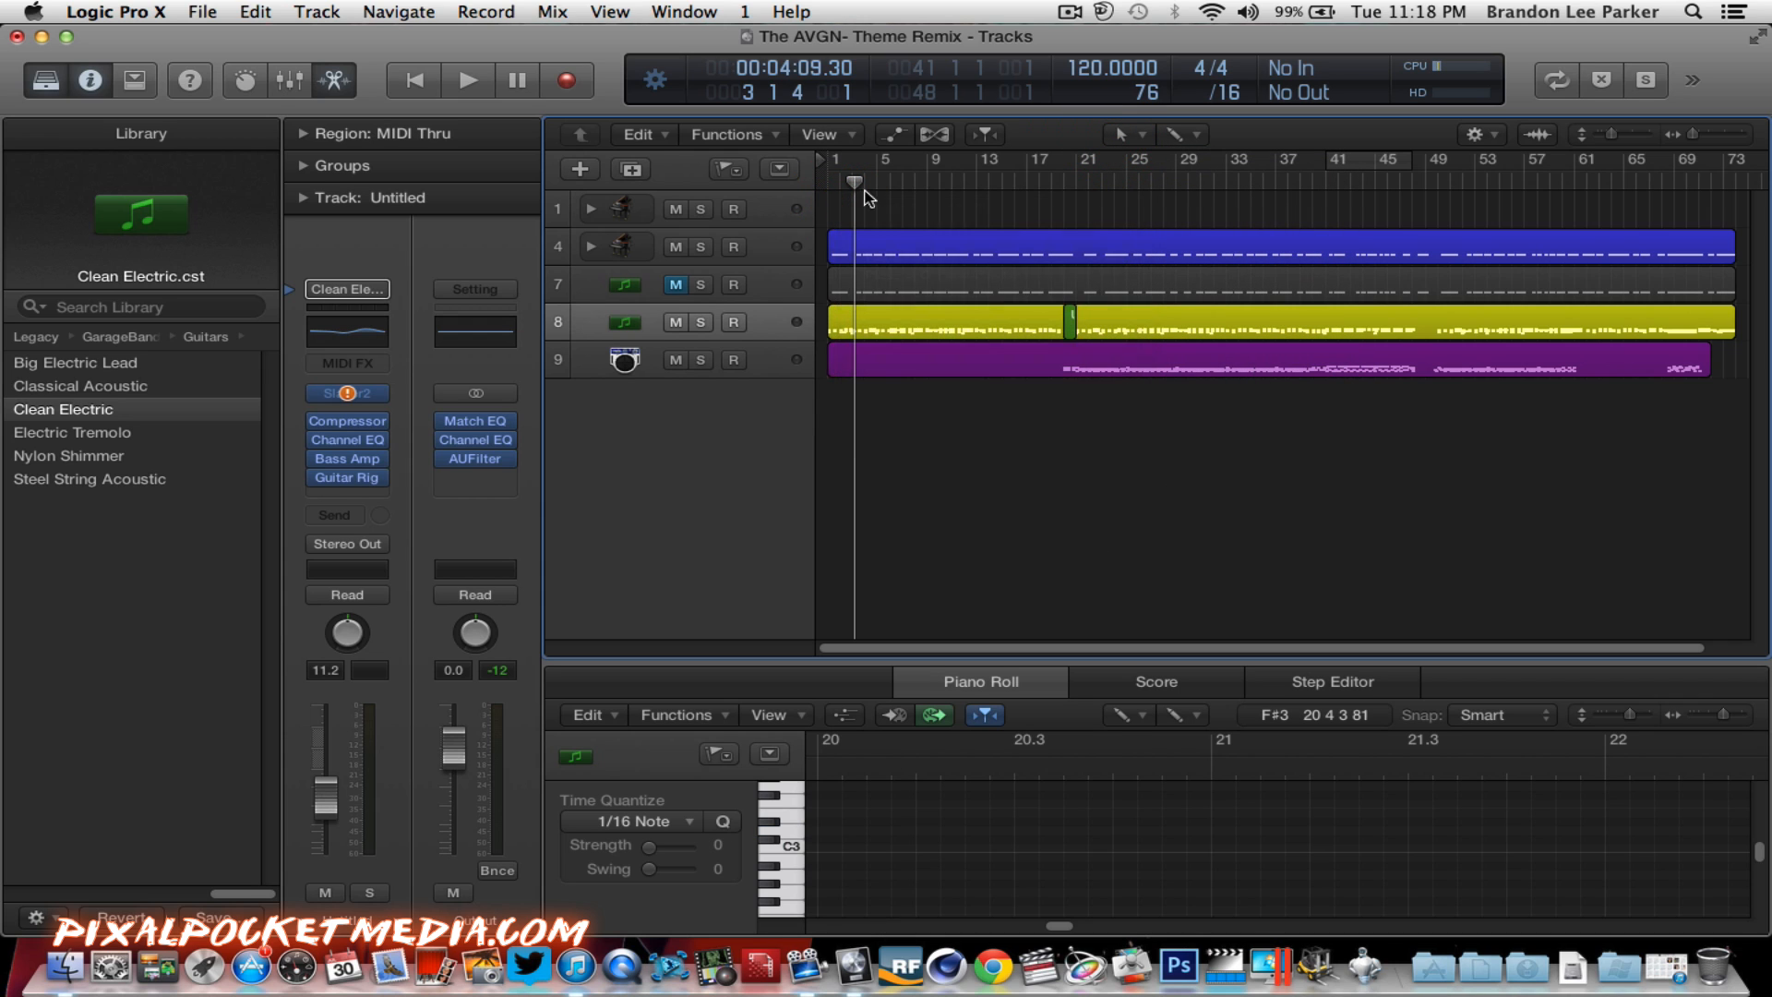
Step: Choose the Pencil Tool for the Tracks area and create a one-bar region at bar 1 of track 1
left_click(1174, 135)
left_click(1174, 134)
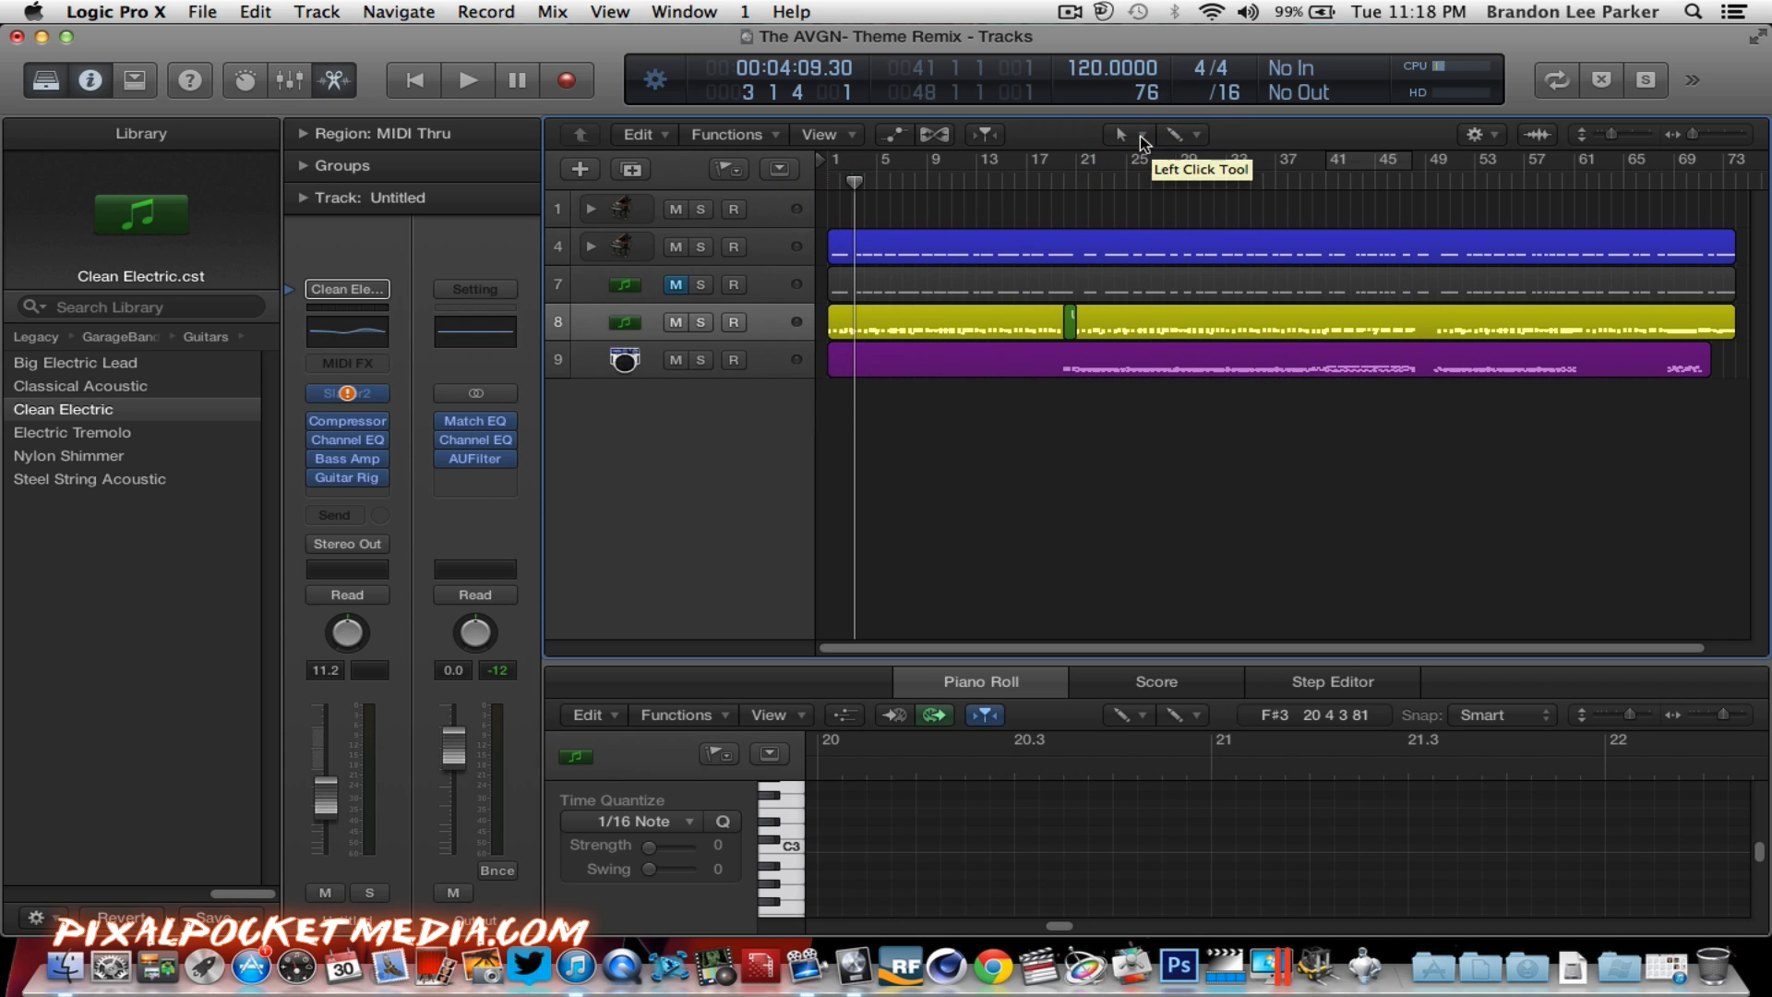
left_click(1142, 136)
left_click(1162, 192)
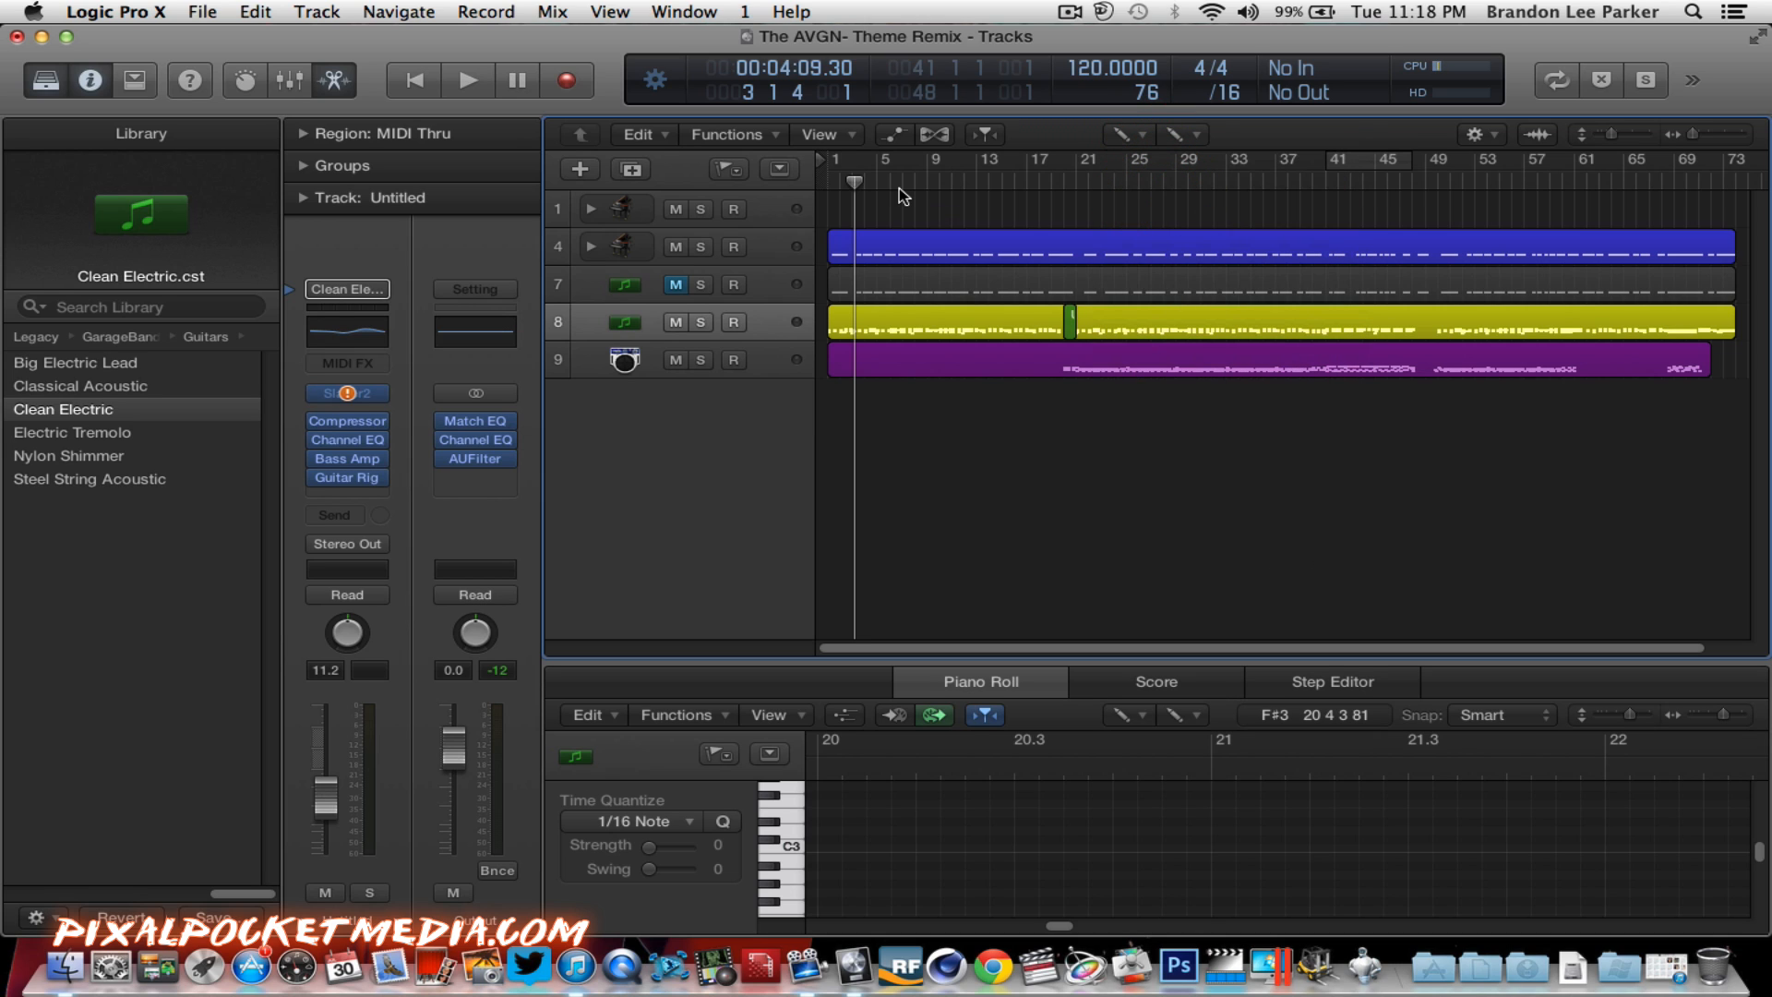
left_click(835, 205)
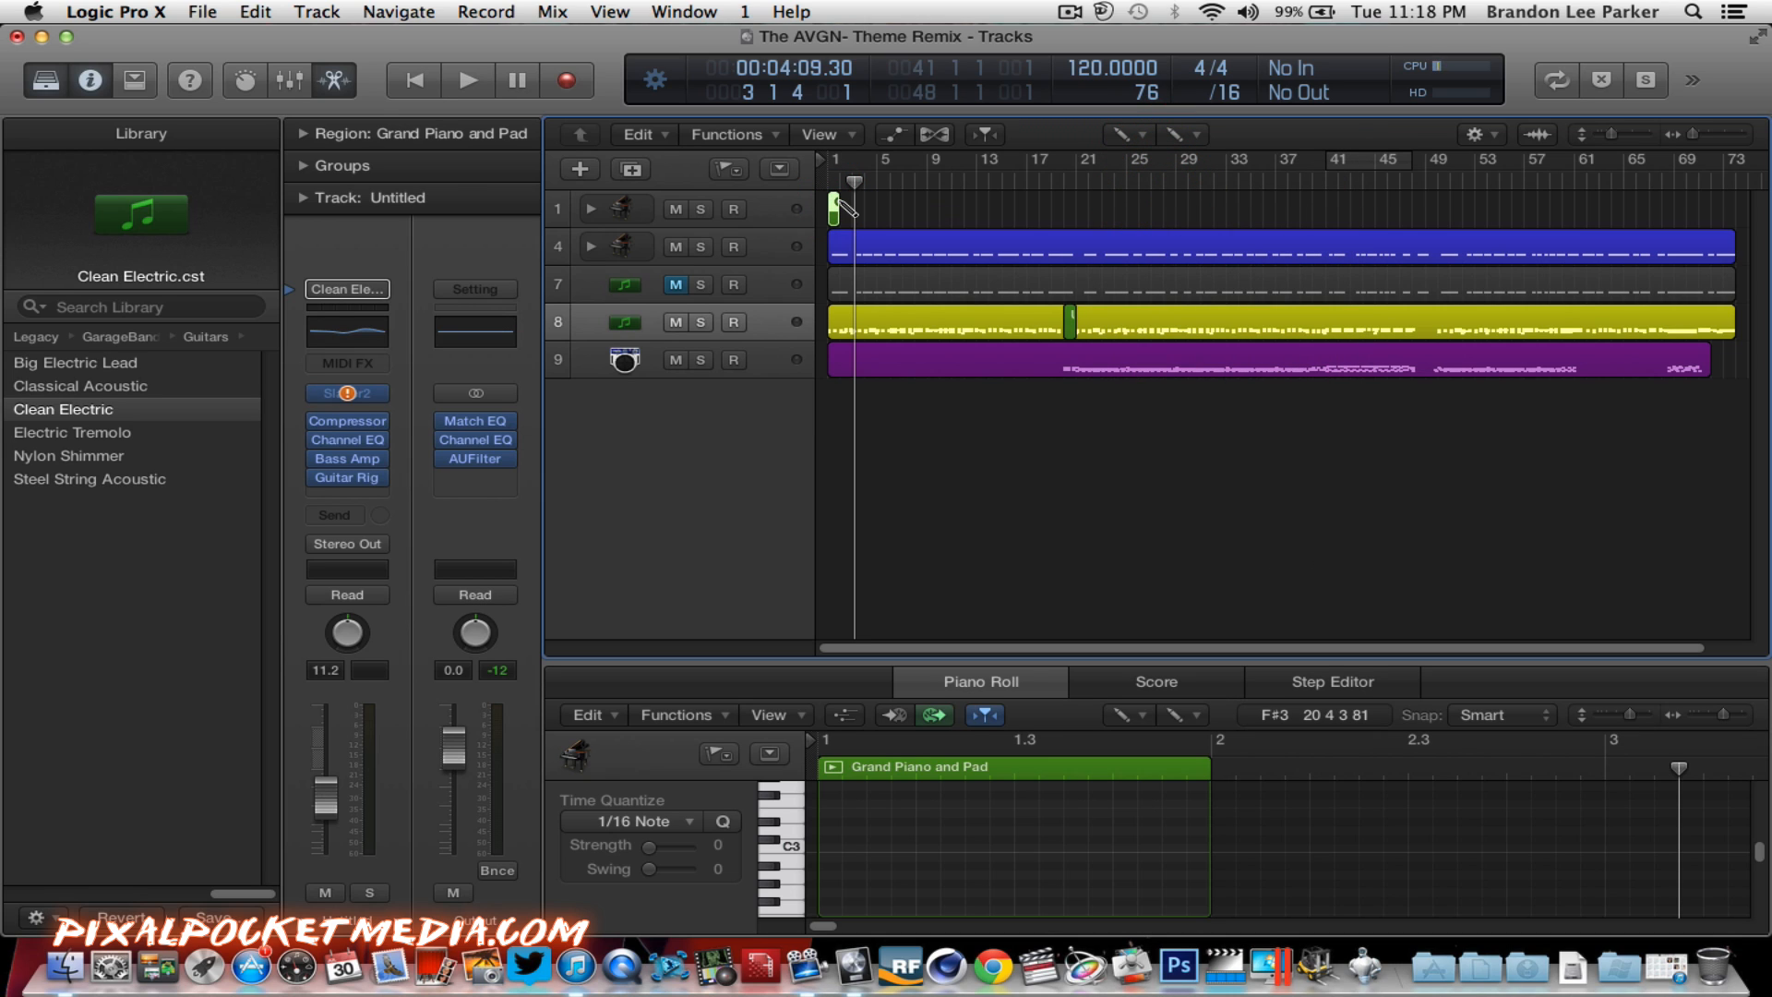
Step: Play the project from bar 1 in short passages, selecting track 1 in between, and stop playback
left_click(826, 180)
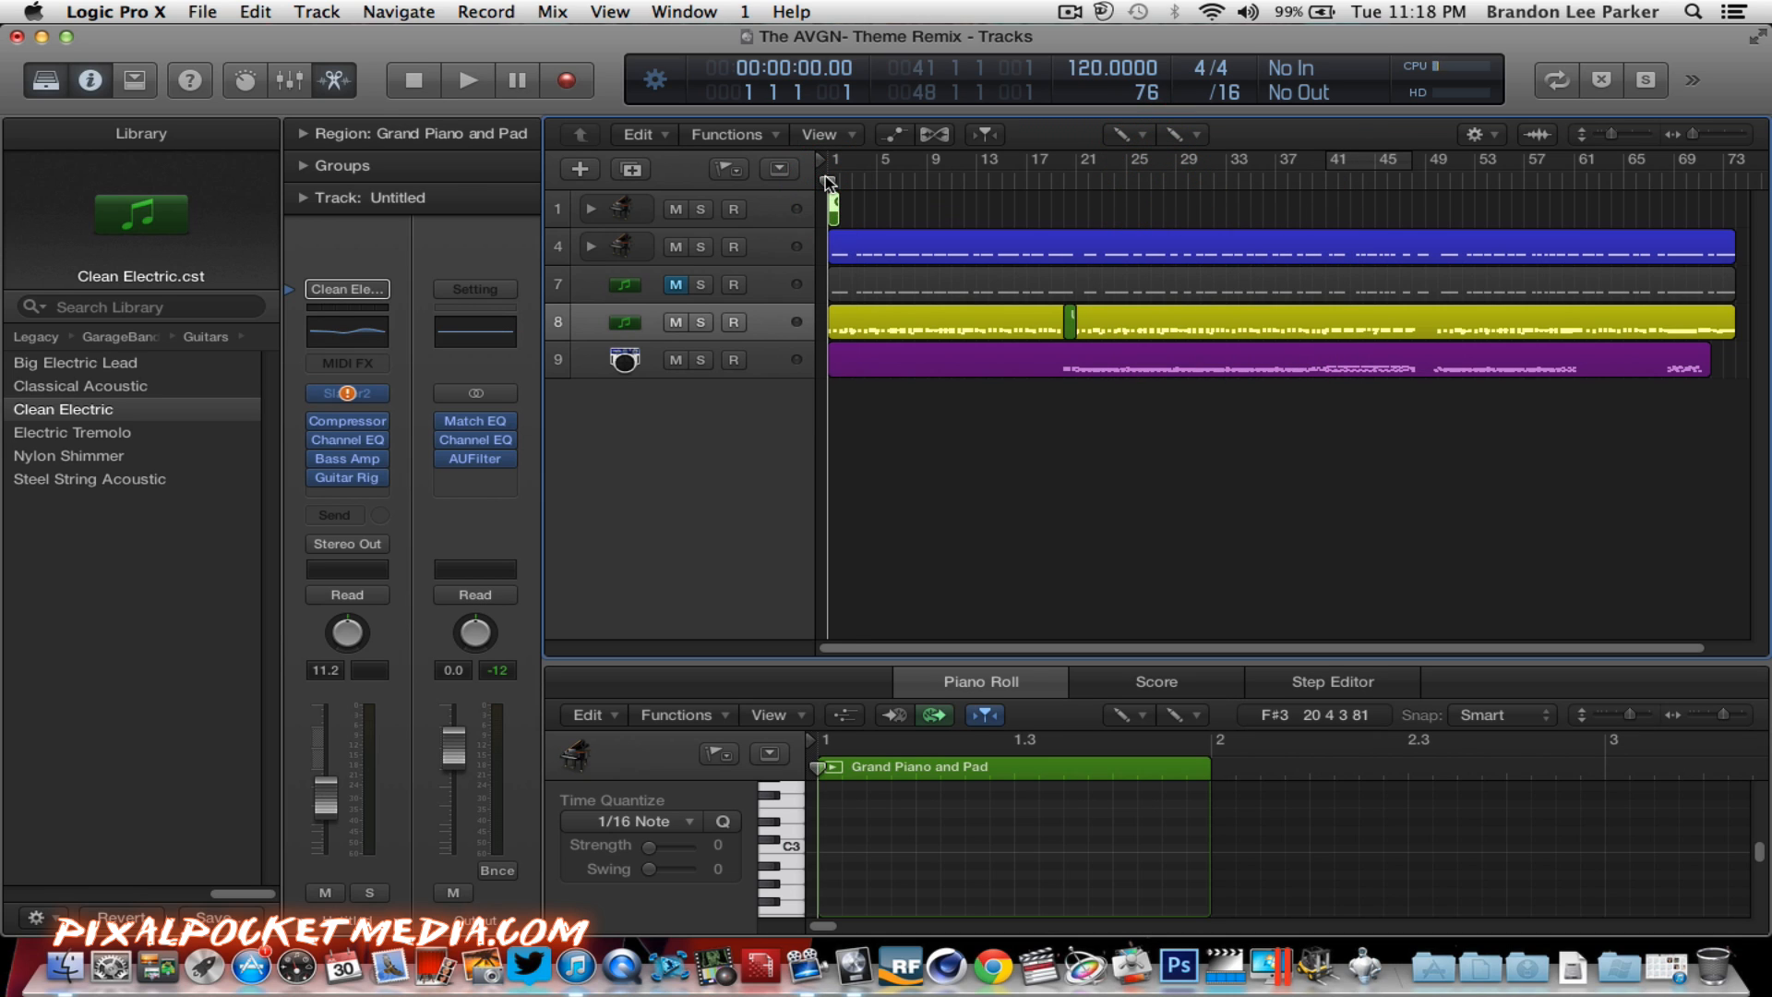
key("space")
key("space")
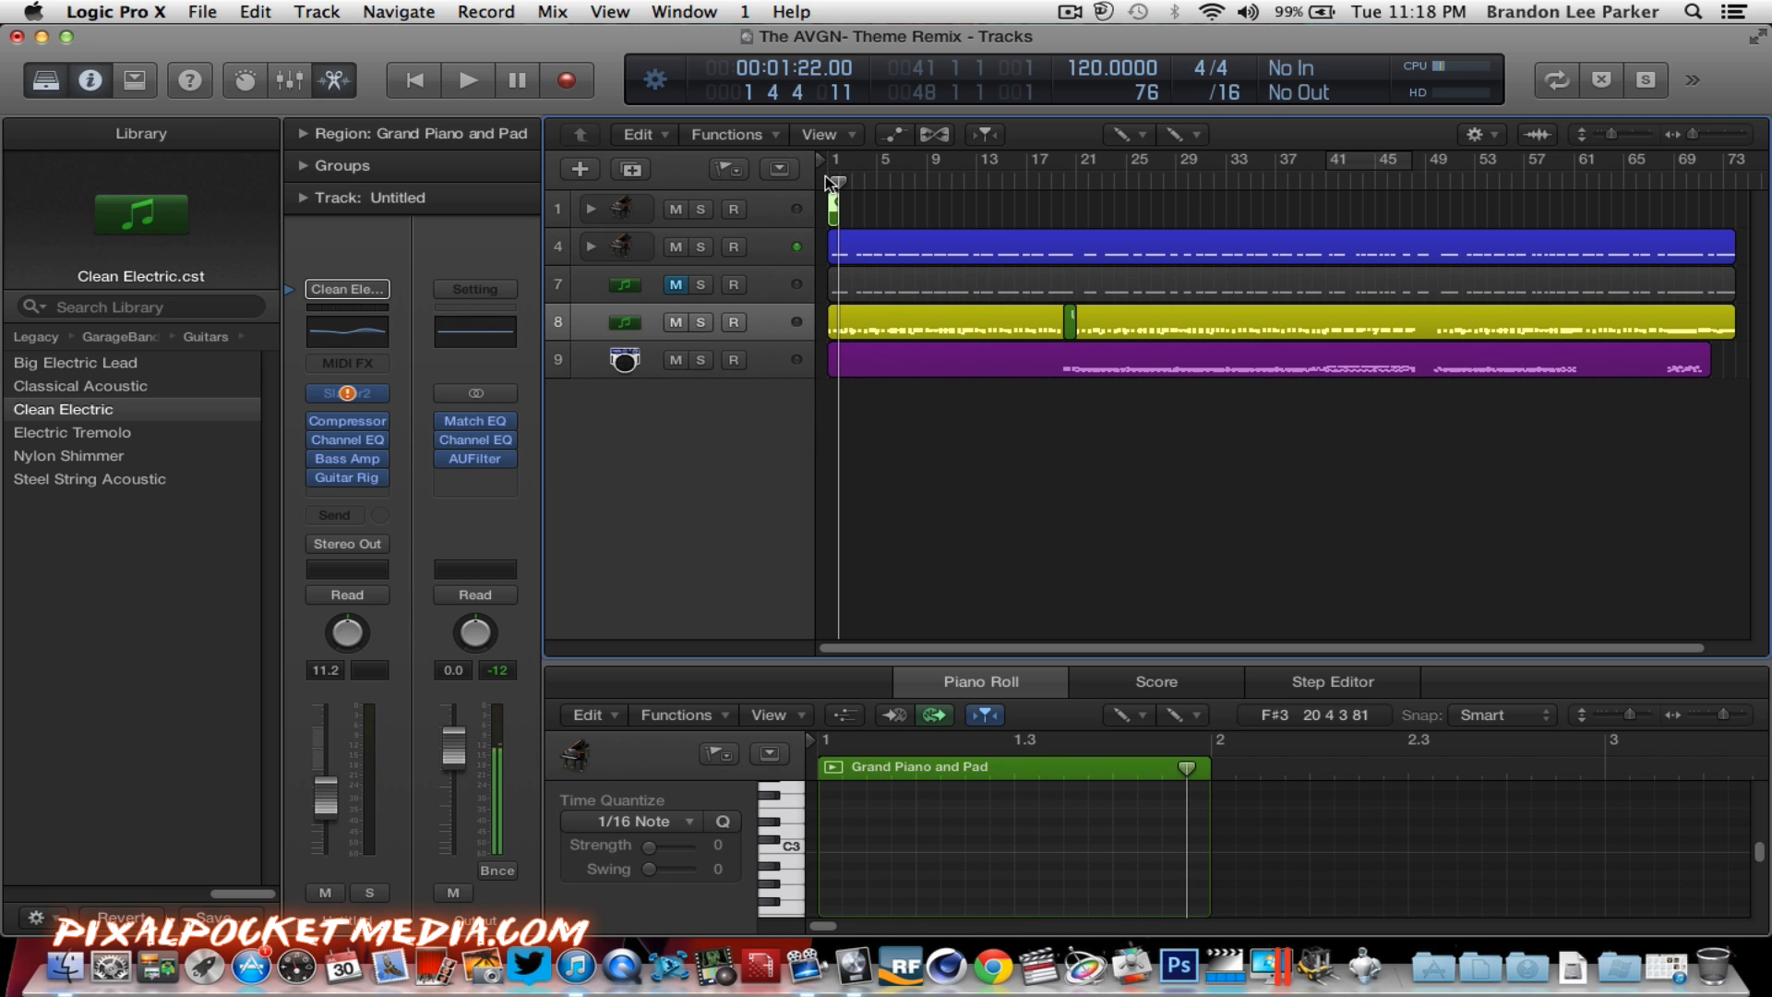
key("space")
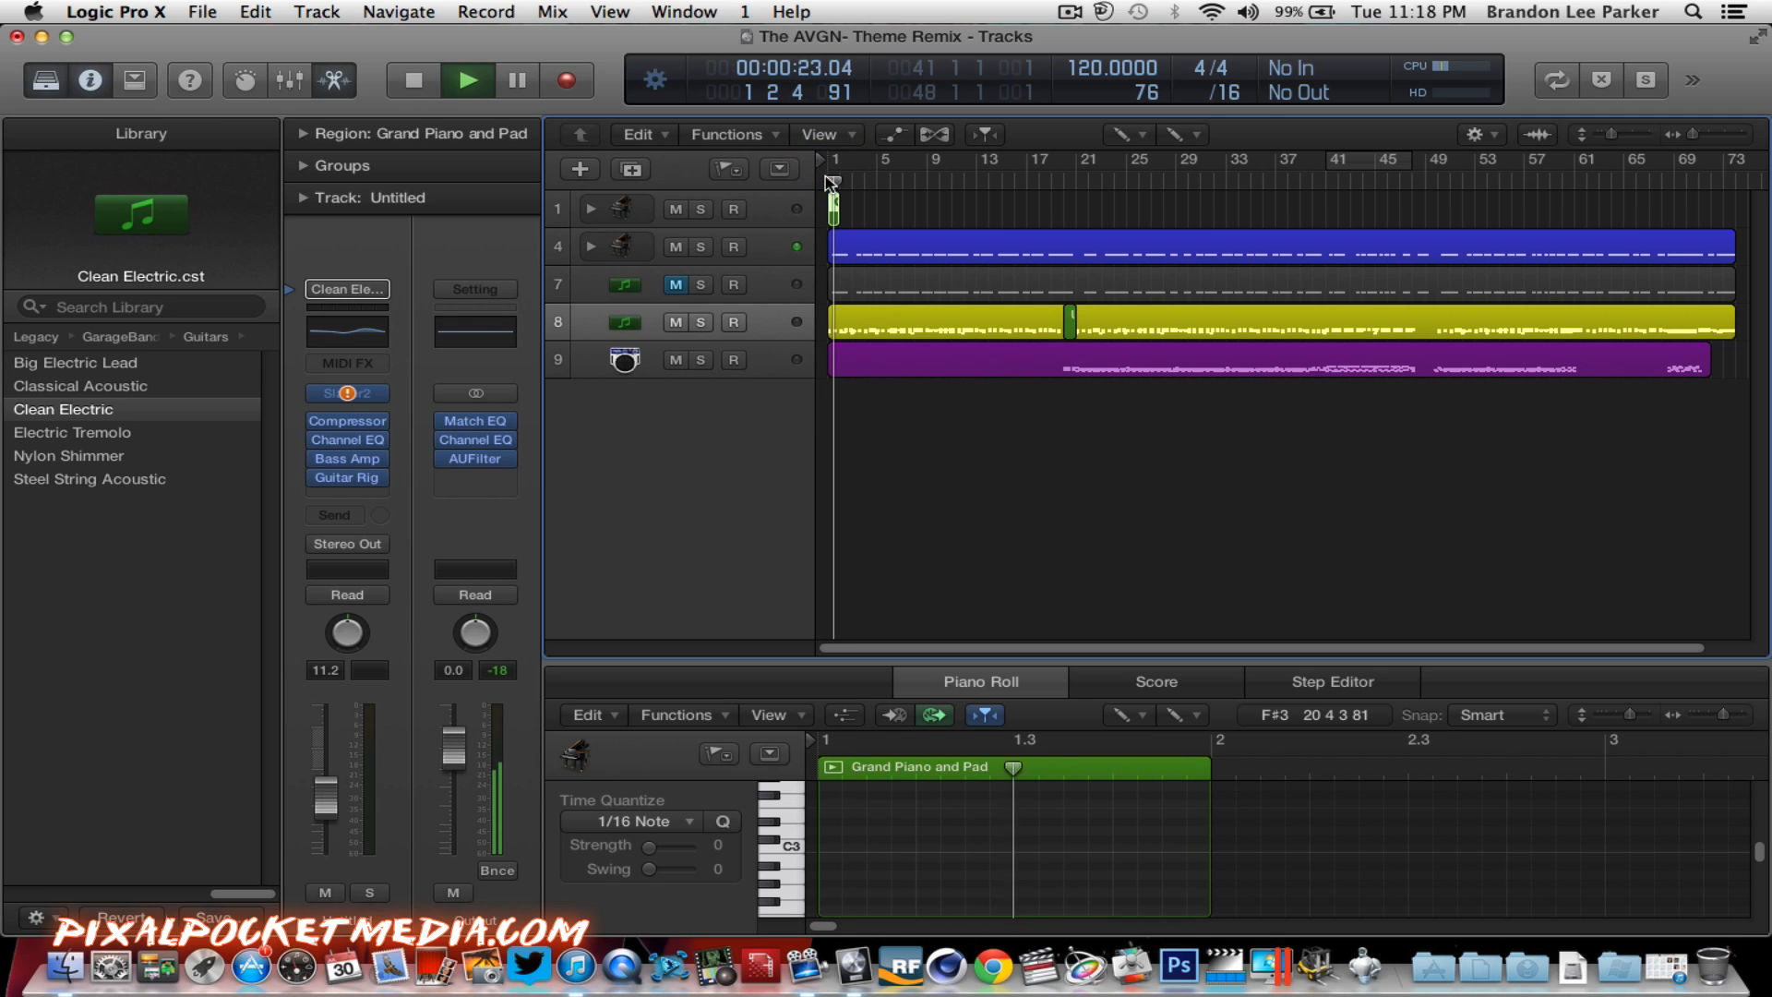
key("space")
left_click(802, 208)
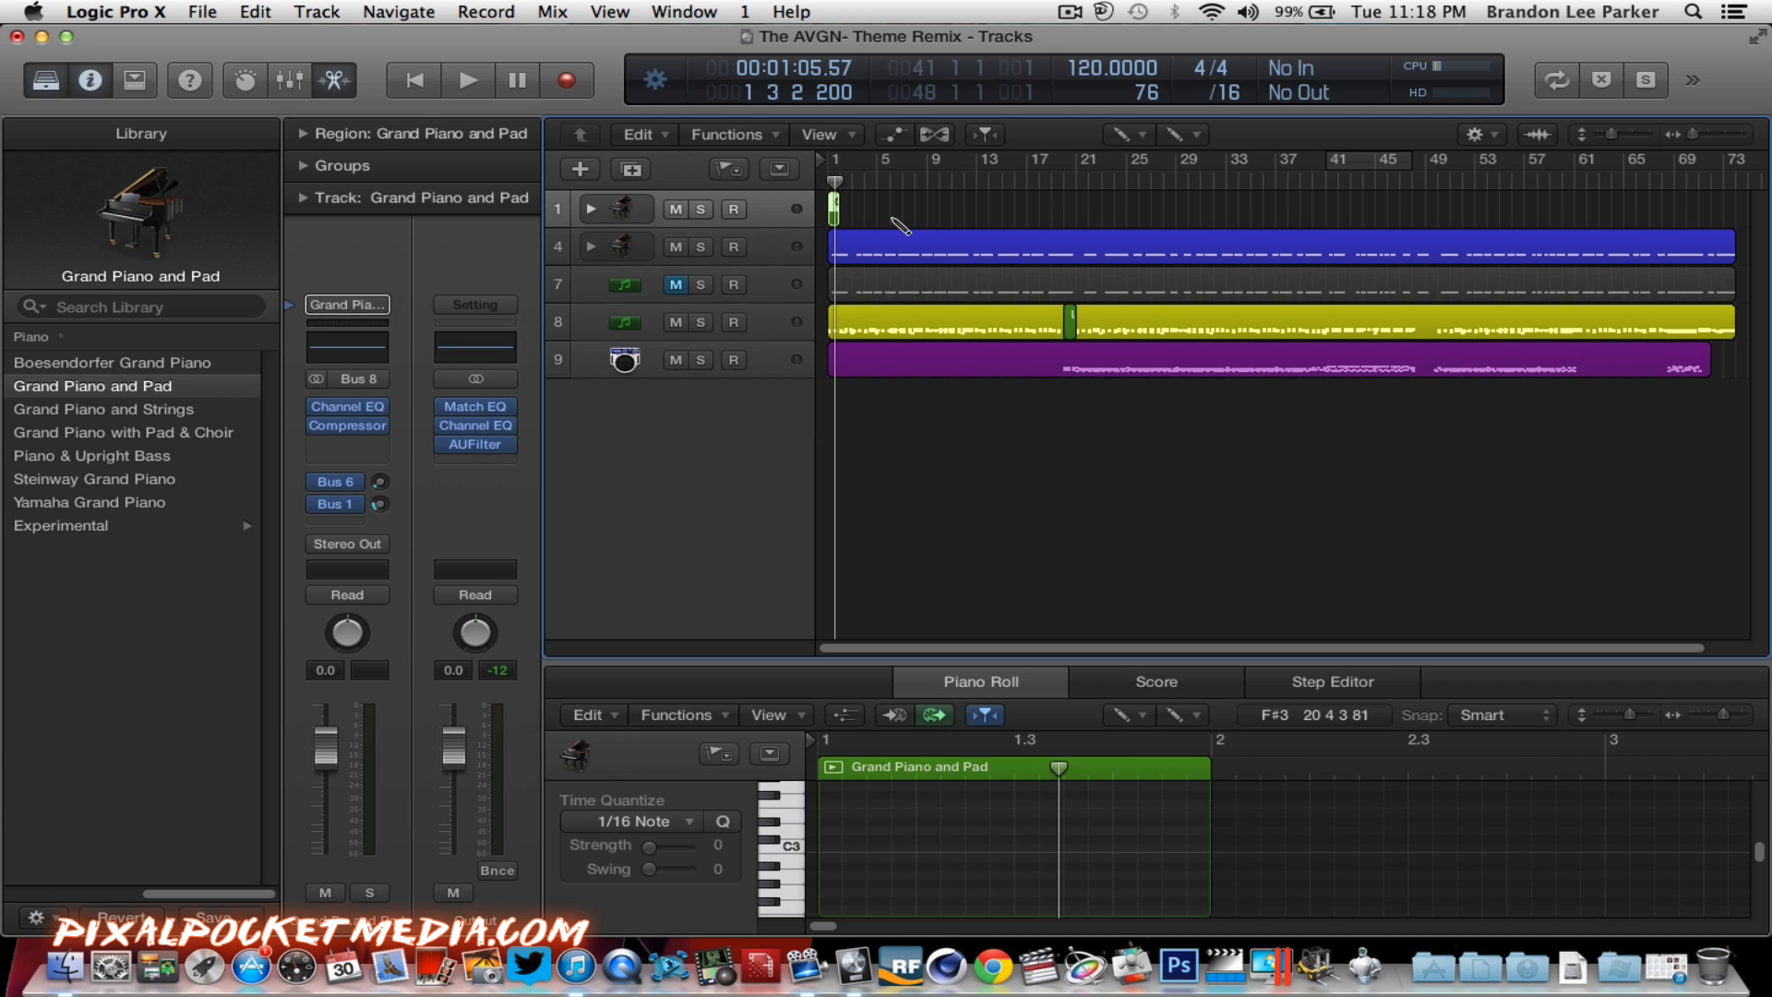
left_click(893, 771)
key("space")
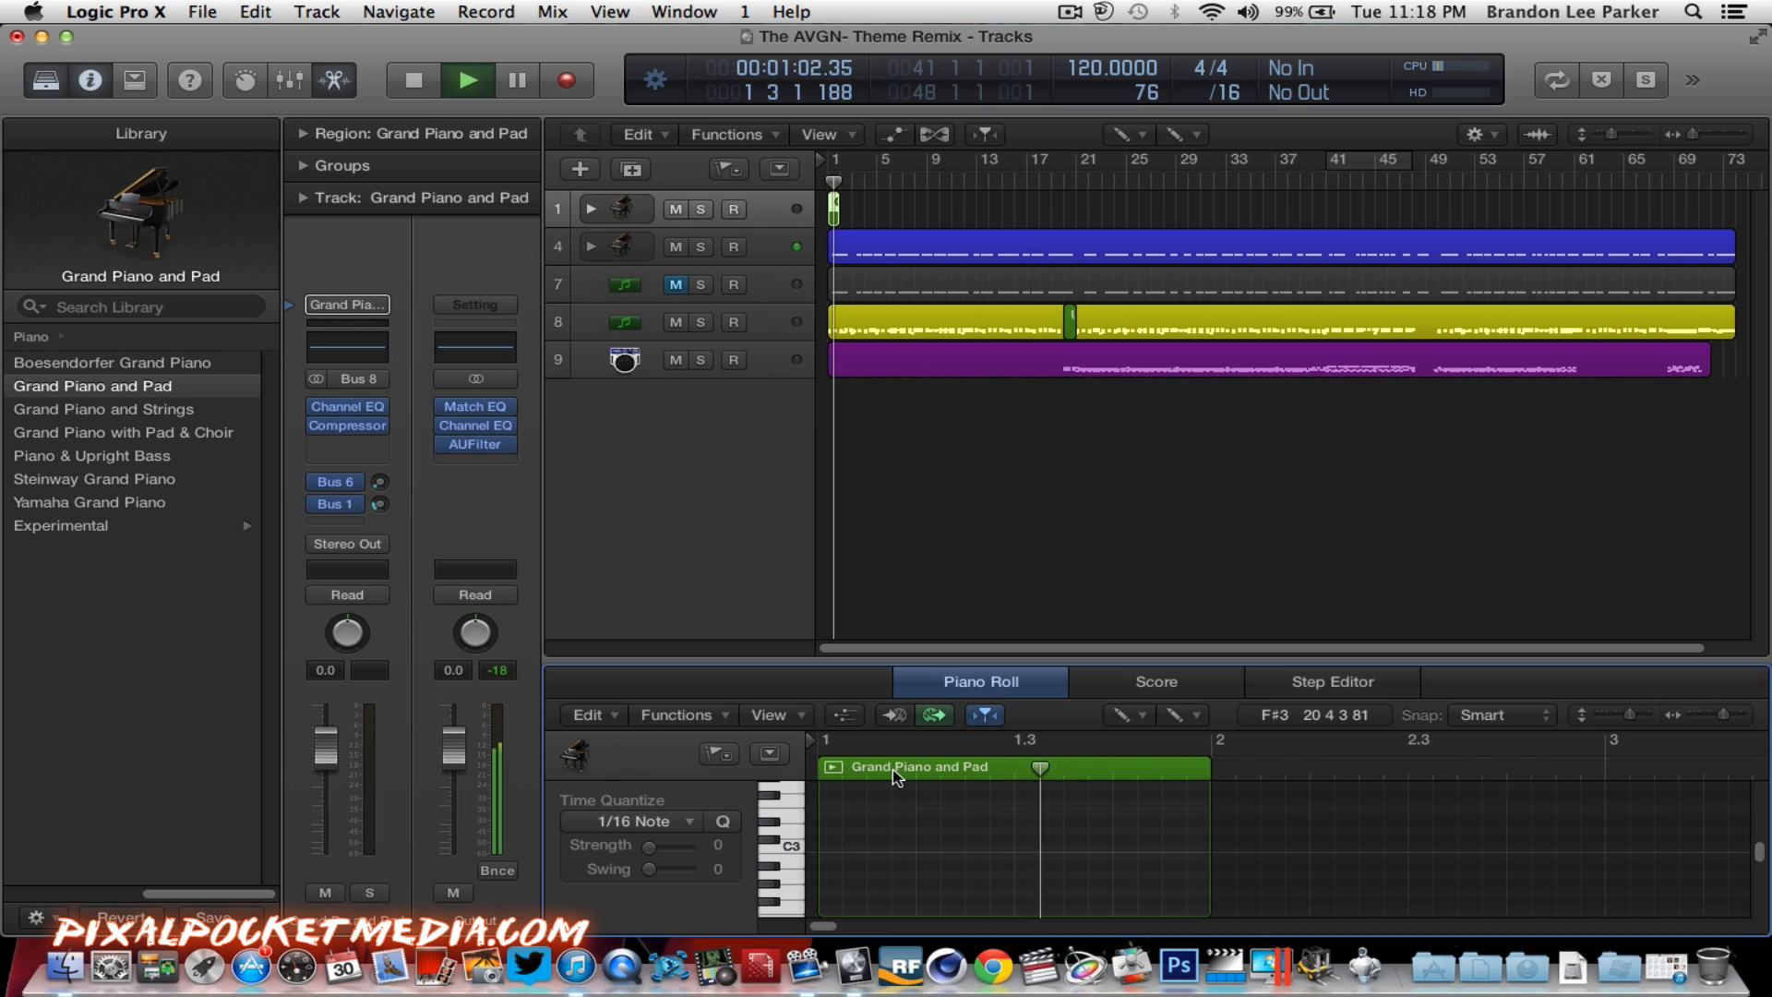
key("space")
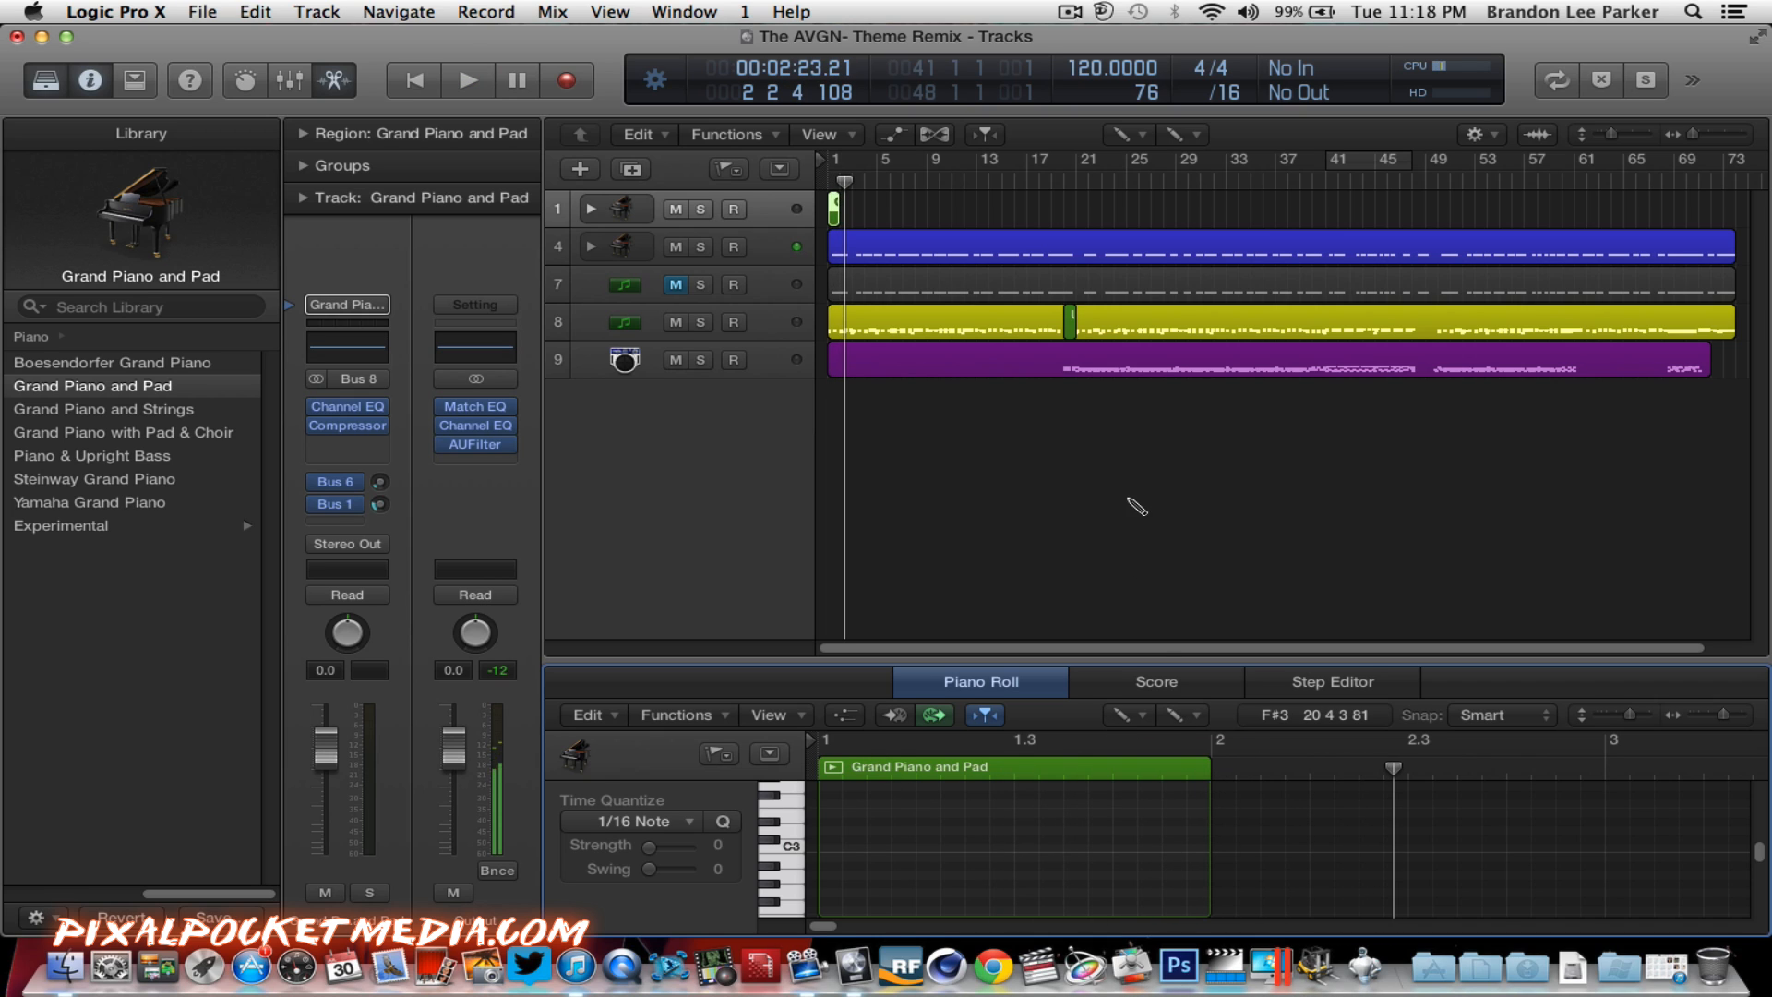
Step: Delete the short region at bar 20 of track 8, reselect track 1 and briefly play from bar 1
left_click(1070, 316)
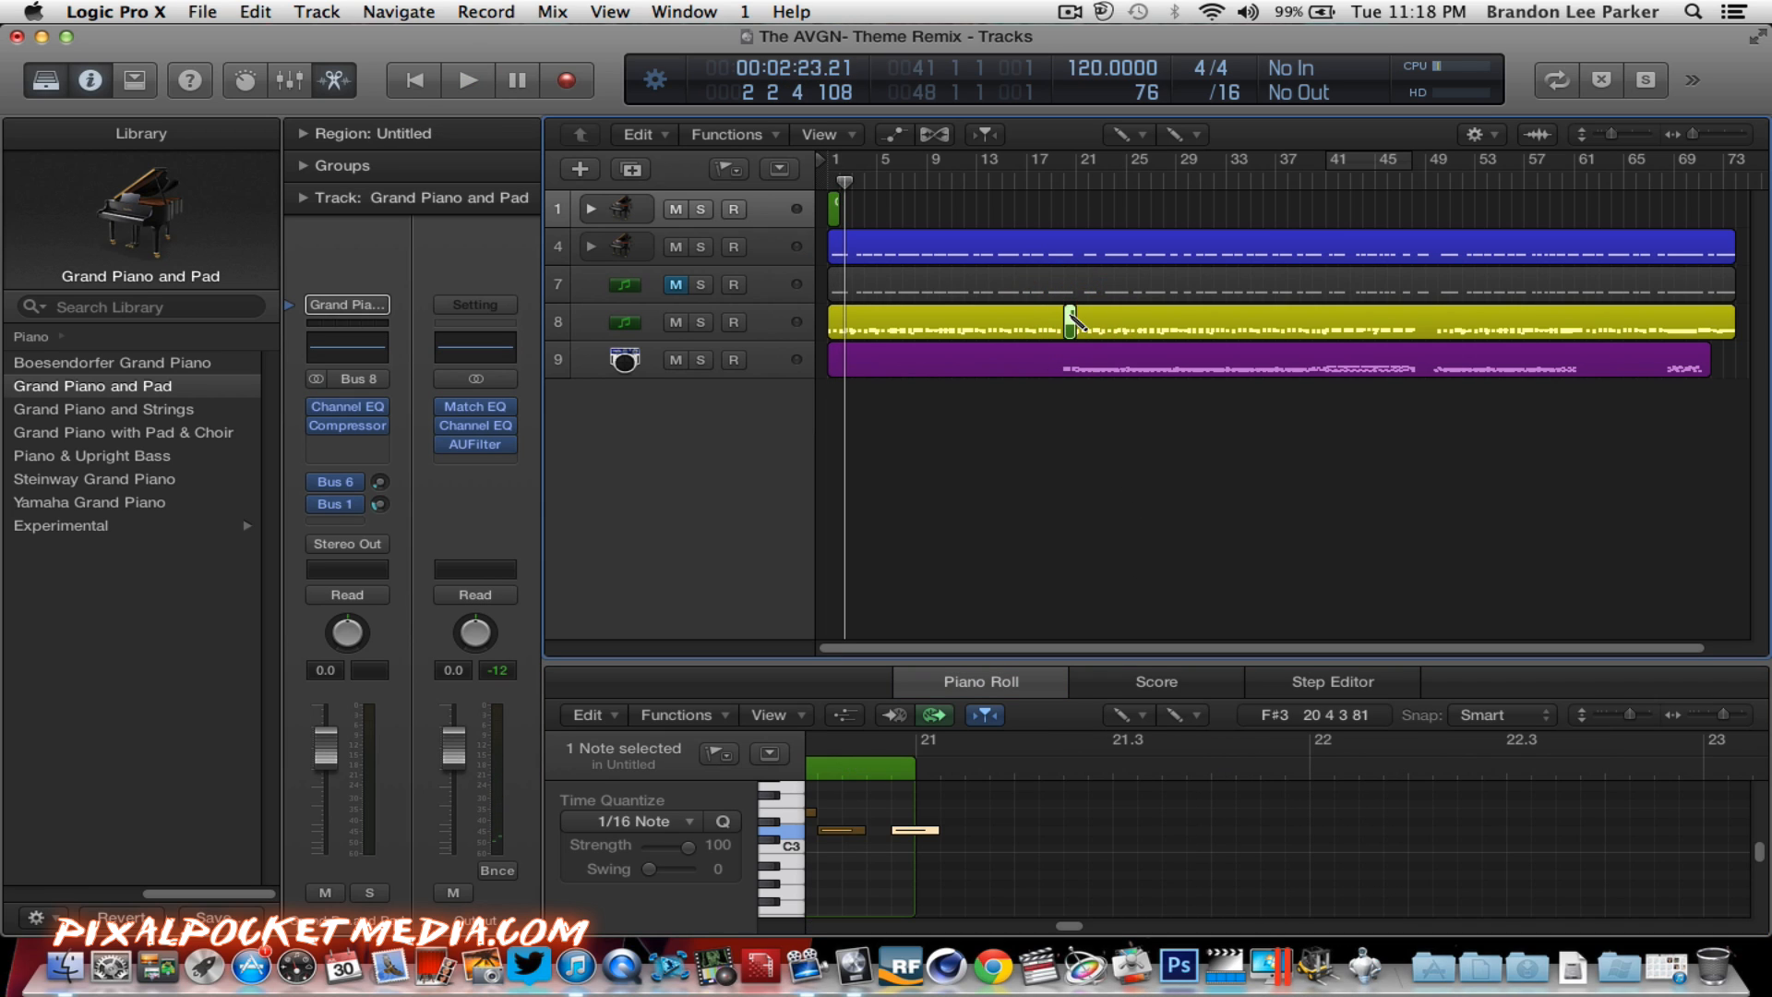
left_click(762, 210)
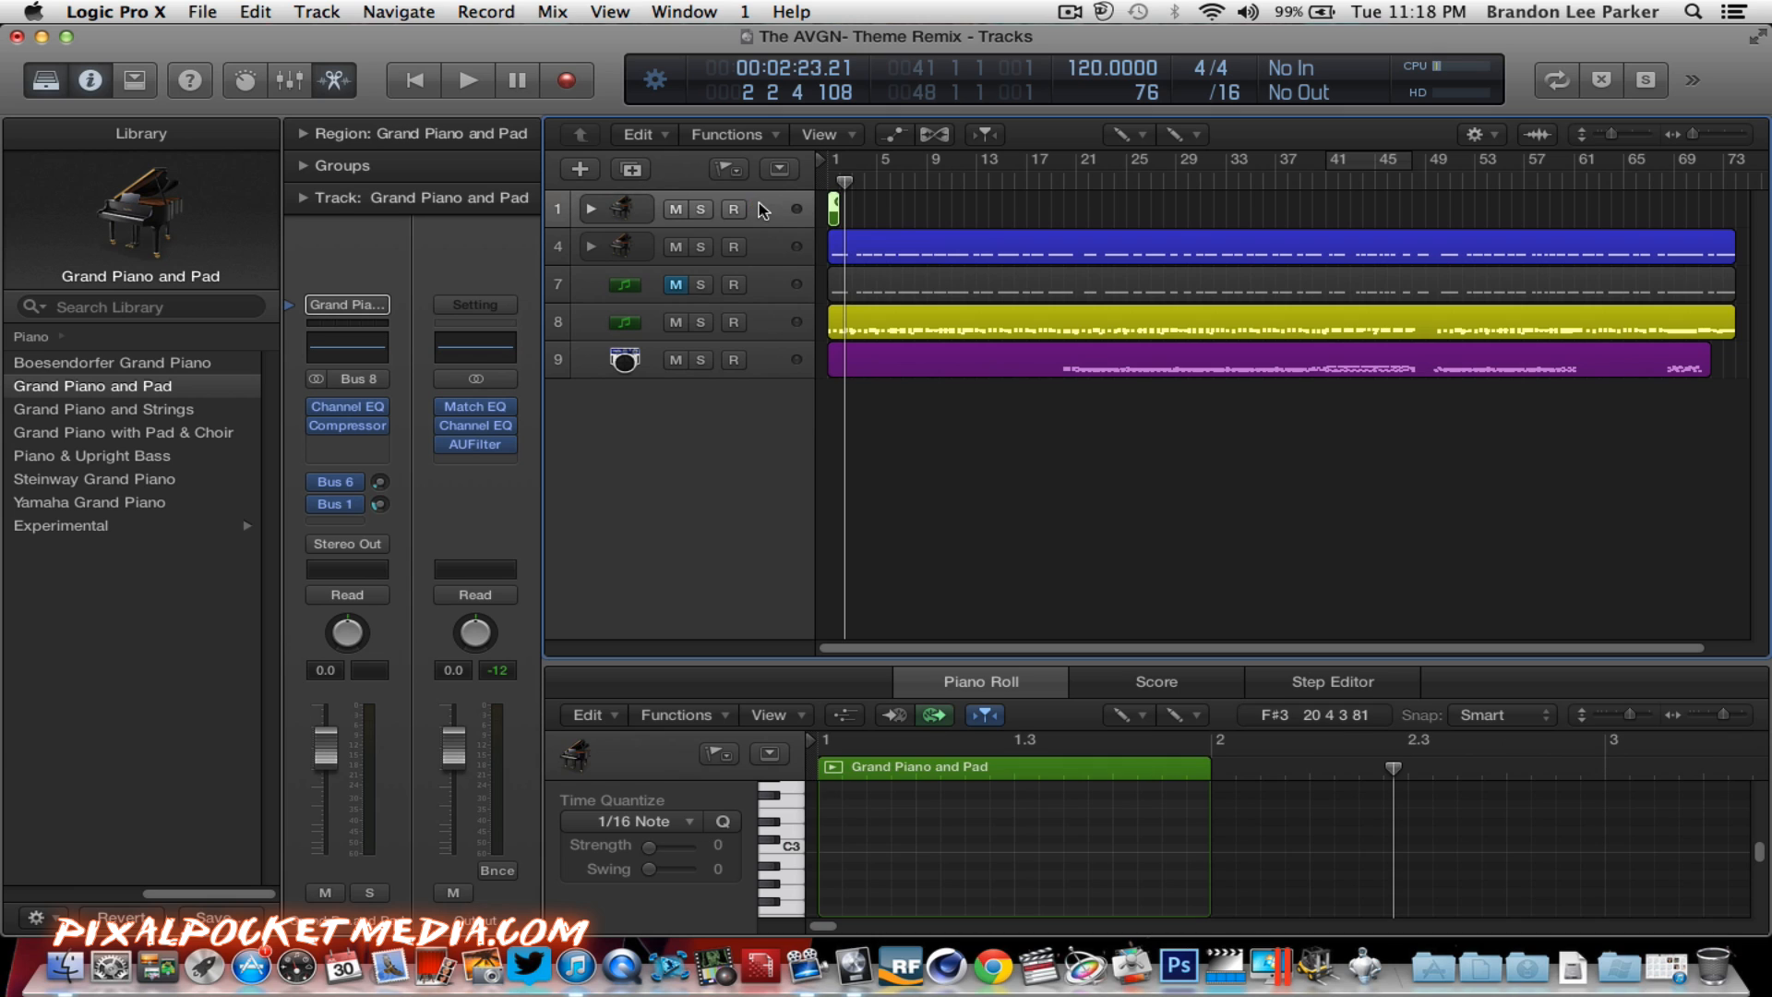
left_click(828, 187)
key("space")
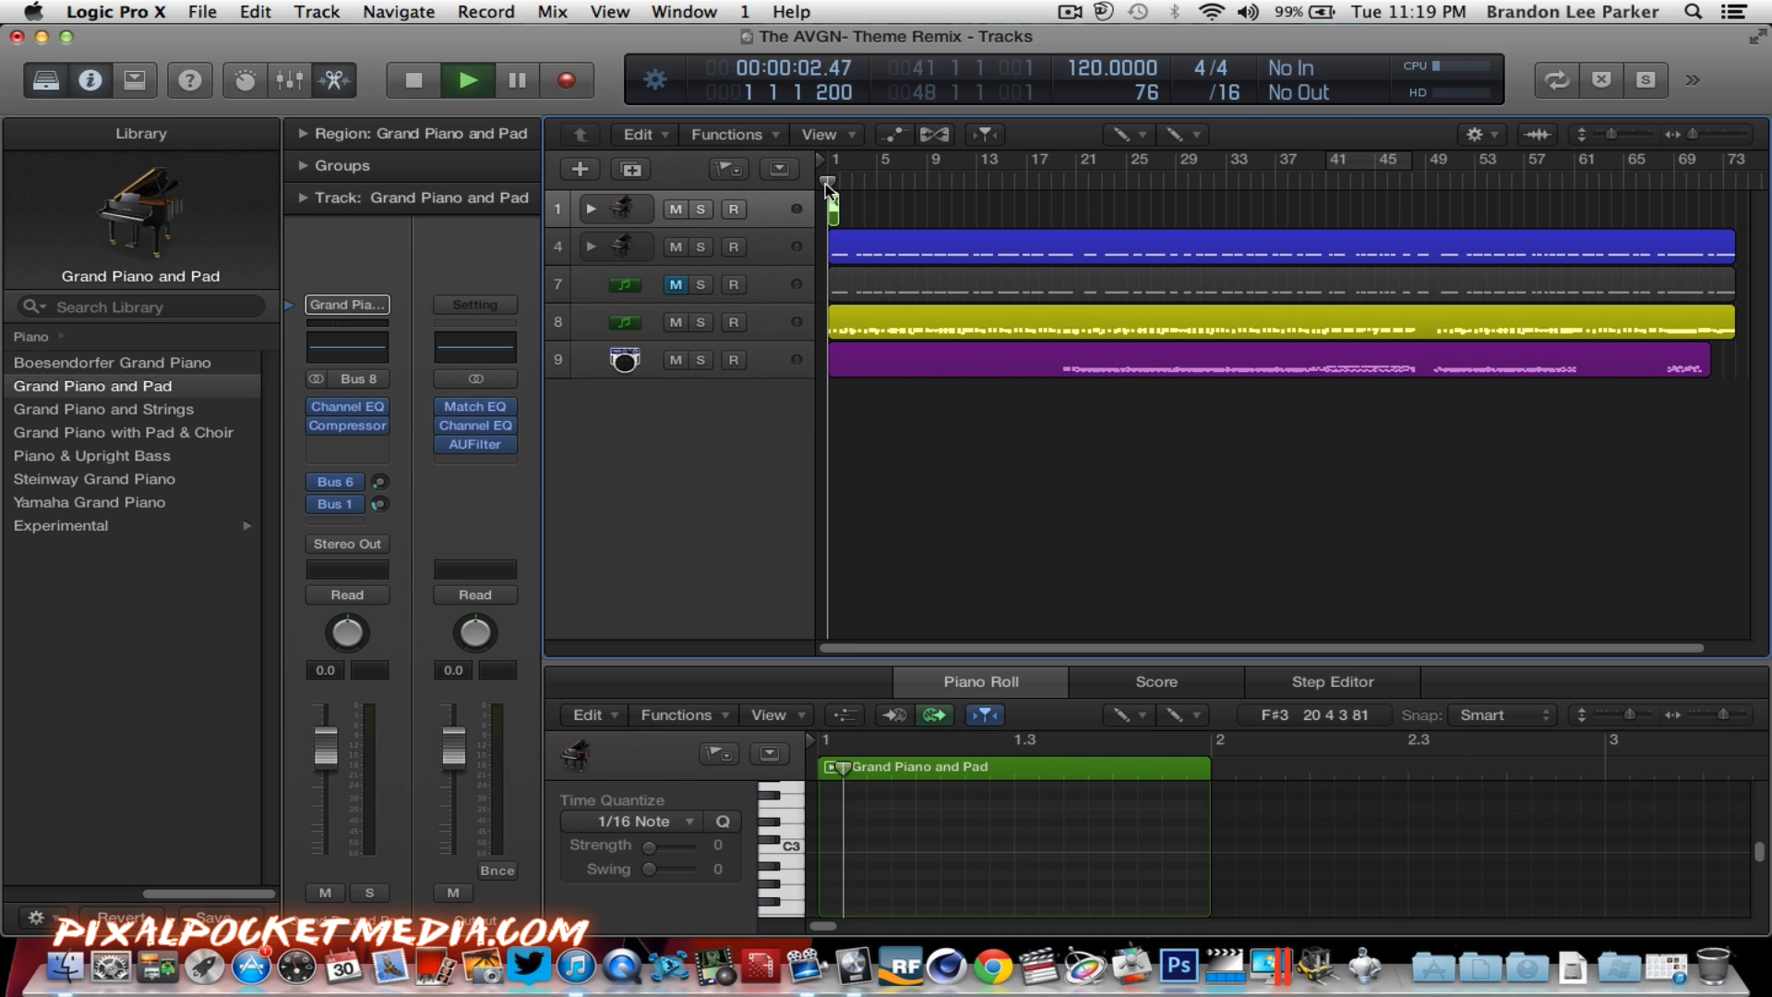
key("space")
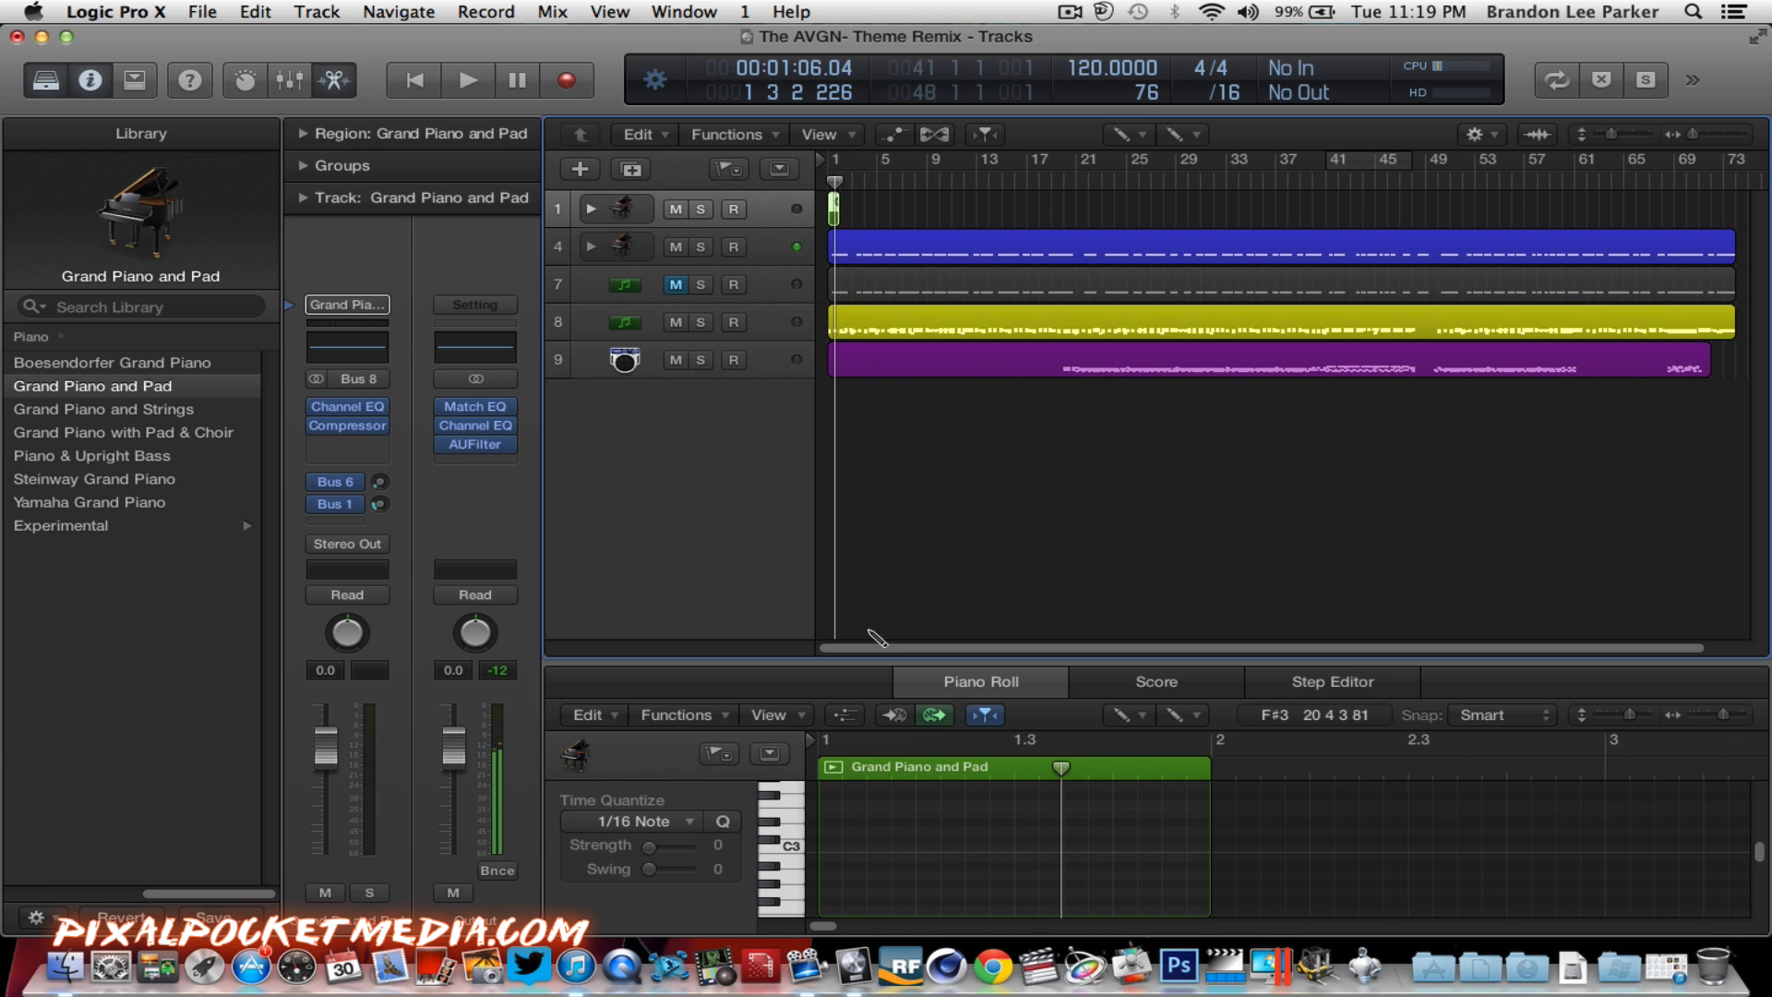
Step: Draw five short notes across bar 1 of the Grand Piano and Pad region: D#3, E3, E3, D3 and D3
left_click(854, 820)
left_click(946, 812)
left_click(1019, 812)
left_click(1116, 831)
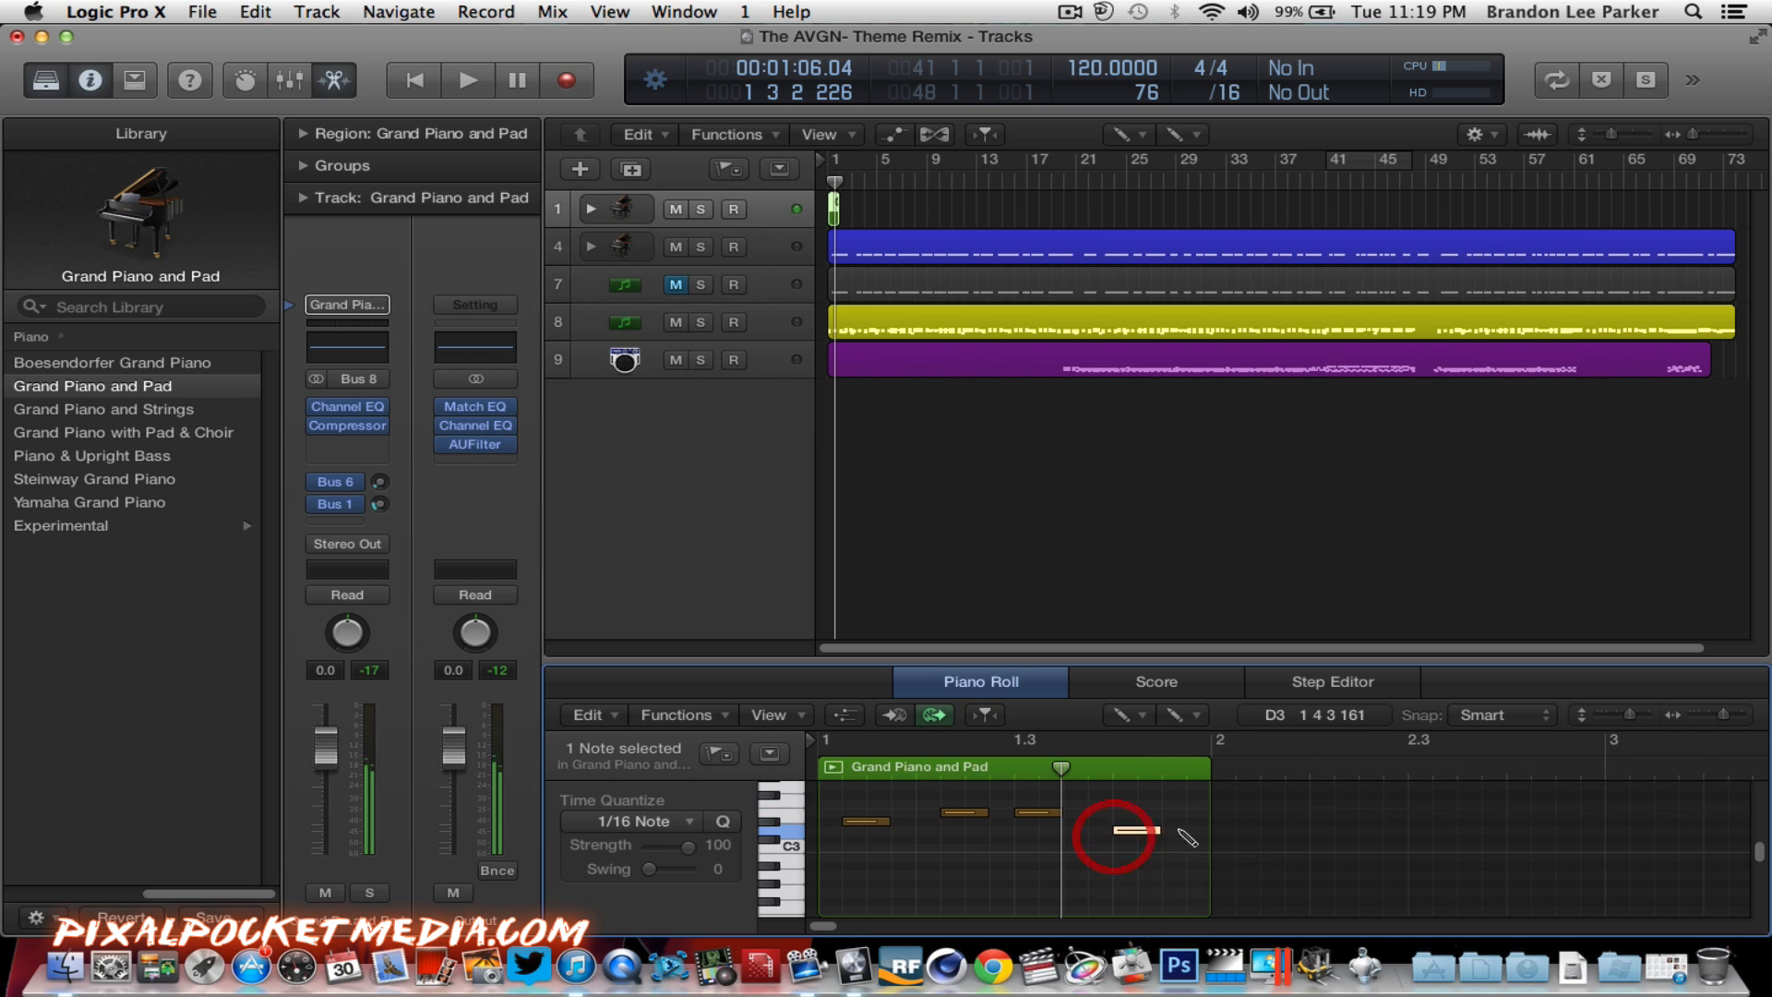
left_click(1181, 831)
Step: Play the drawn piano notes from the start of the project and stop playback
left_click(828, 179)
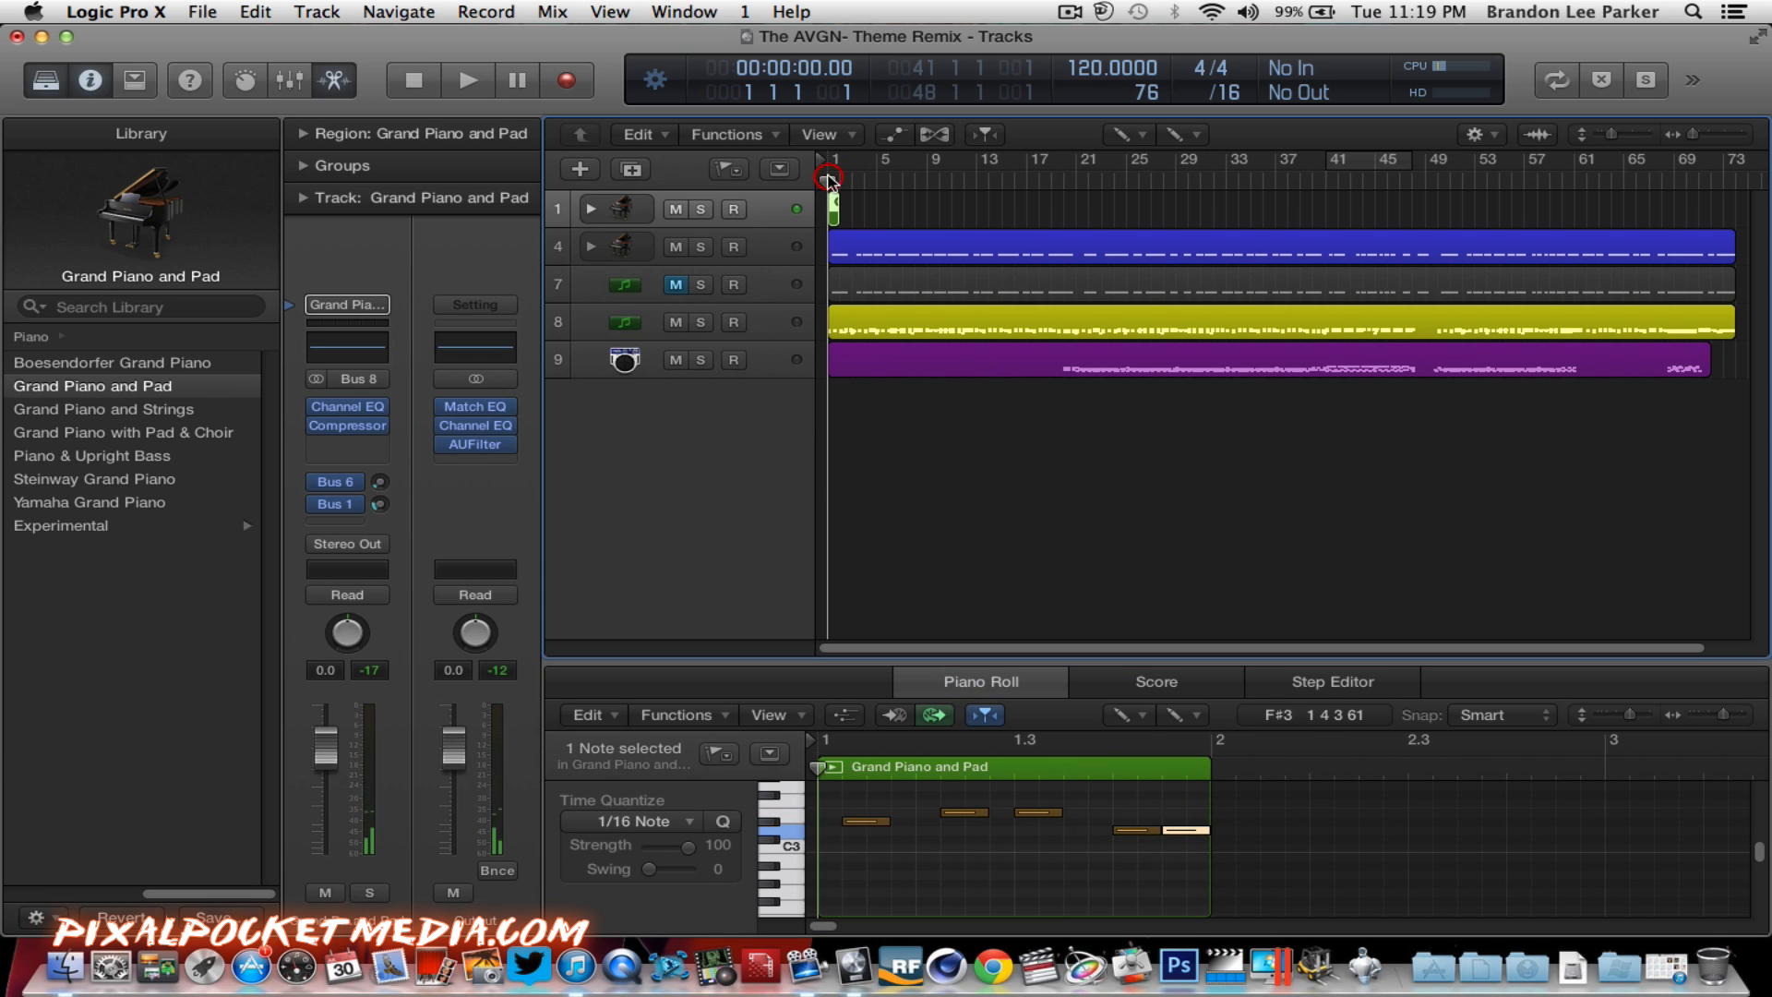
key("space")
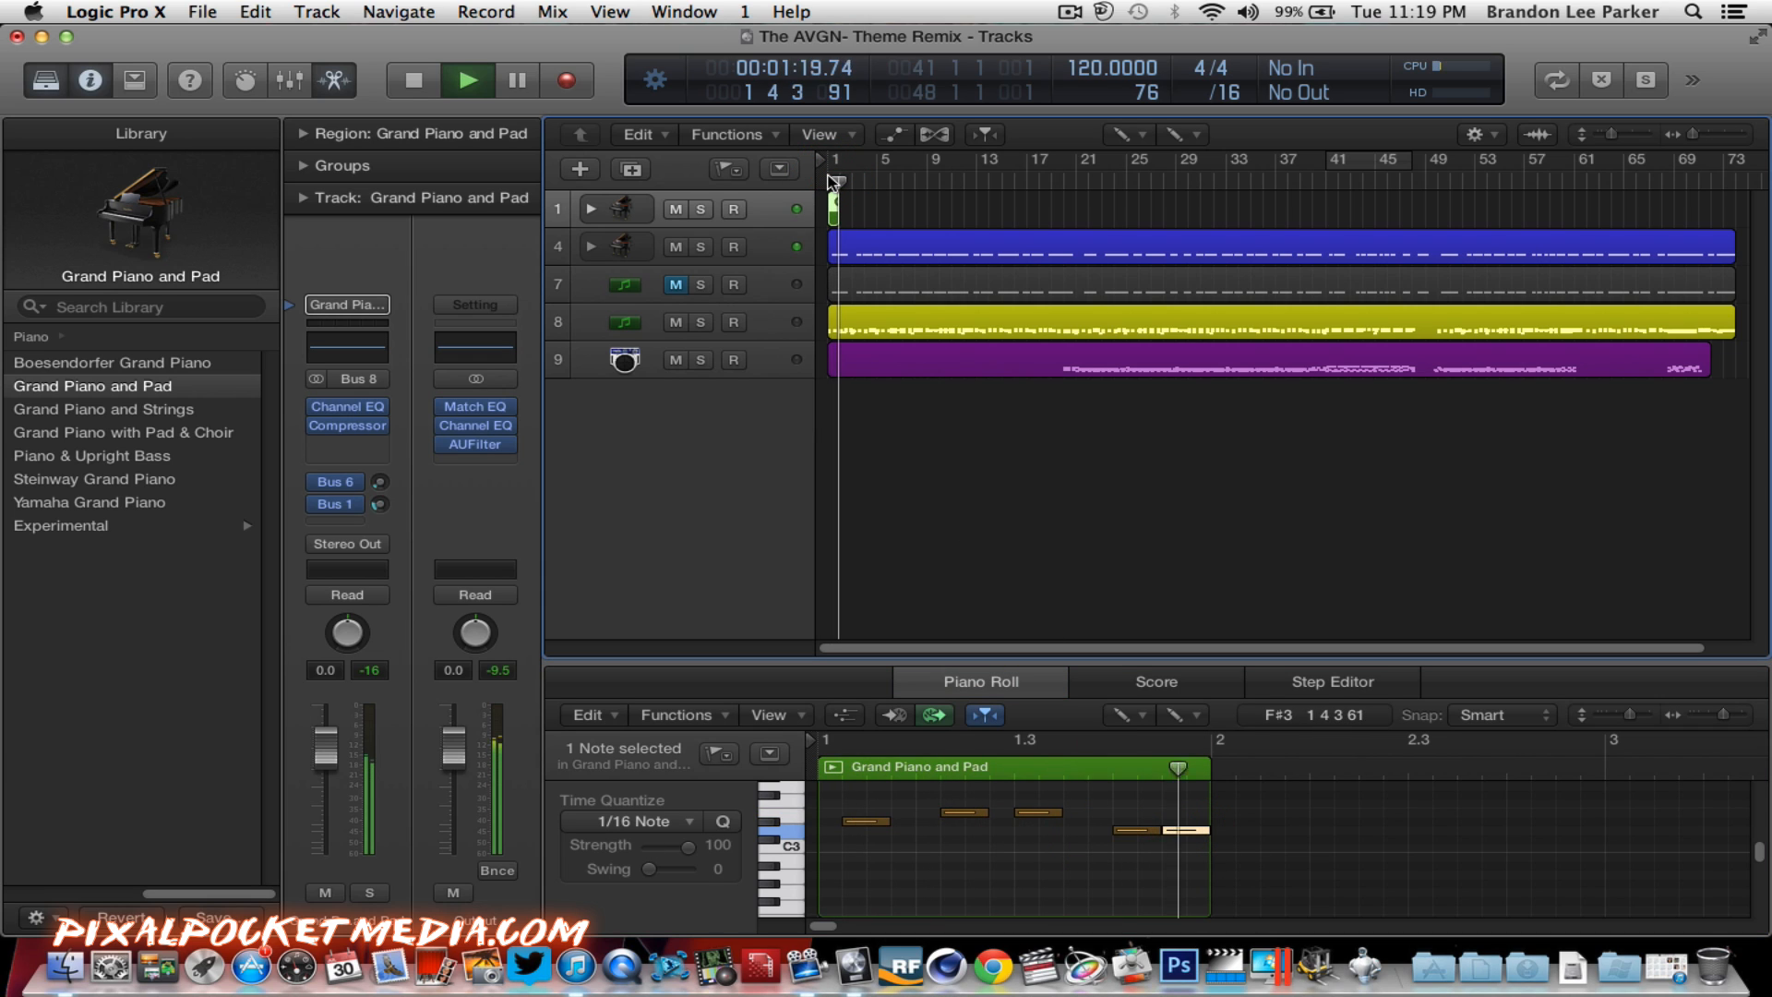
key("space")
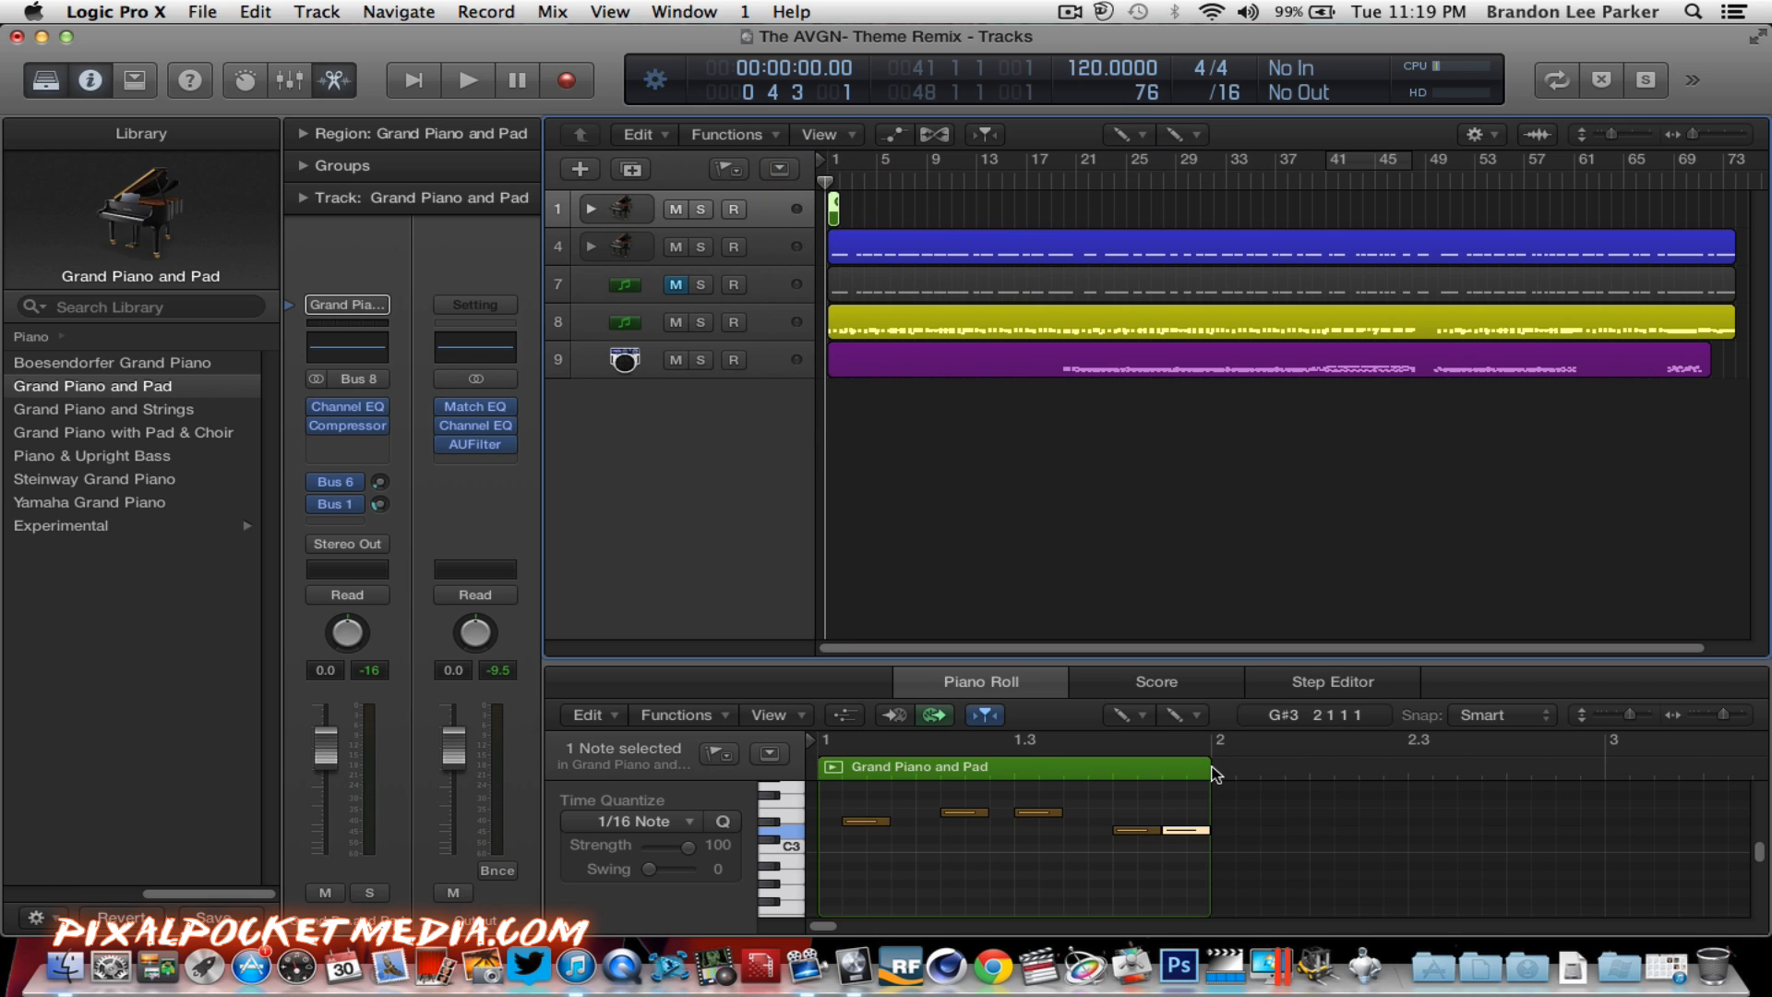
Step: Draw six more short notes across bar 2 in the Piano Roll, from C#3 at its start to C3 at its end
left_click(1239, 837)
left_click(1386, 830)
left_click(1485, 820)
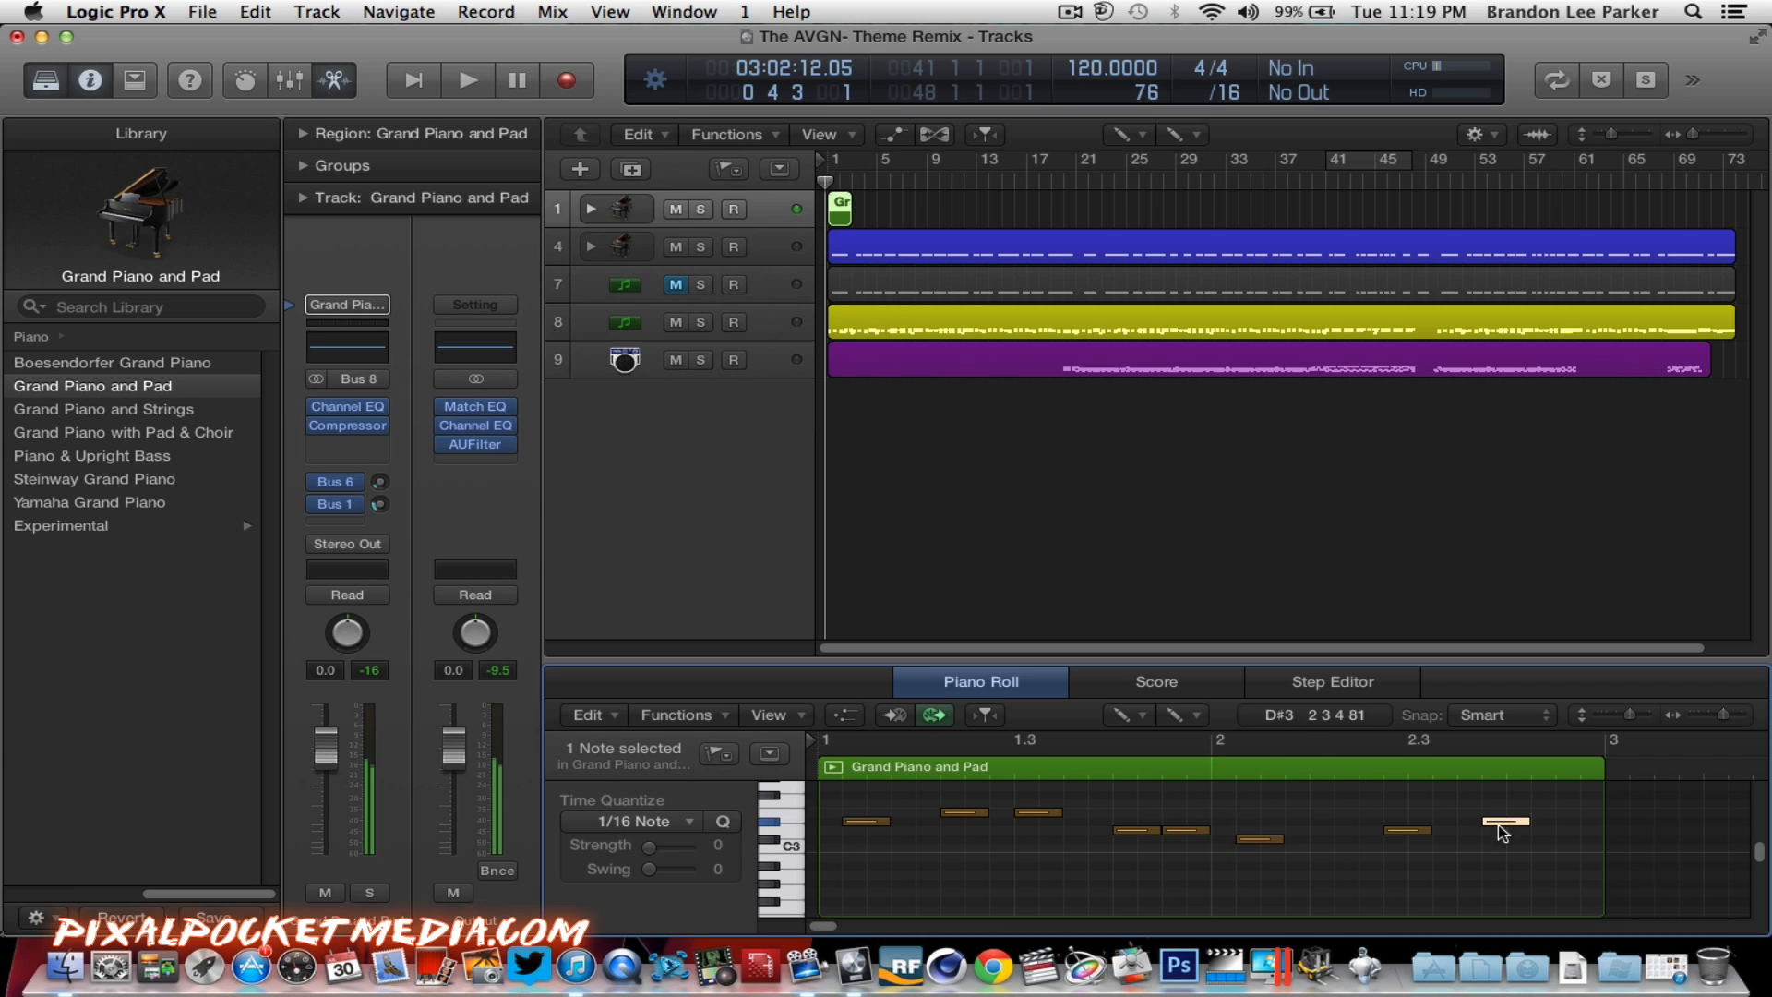
left_click_drag(1510, 856, 1548, 862)
left_click(1560, 821)
left_click(1585, 847)
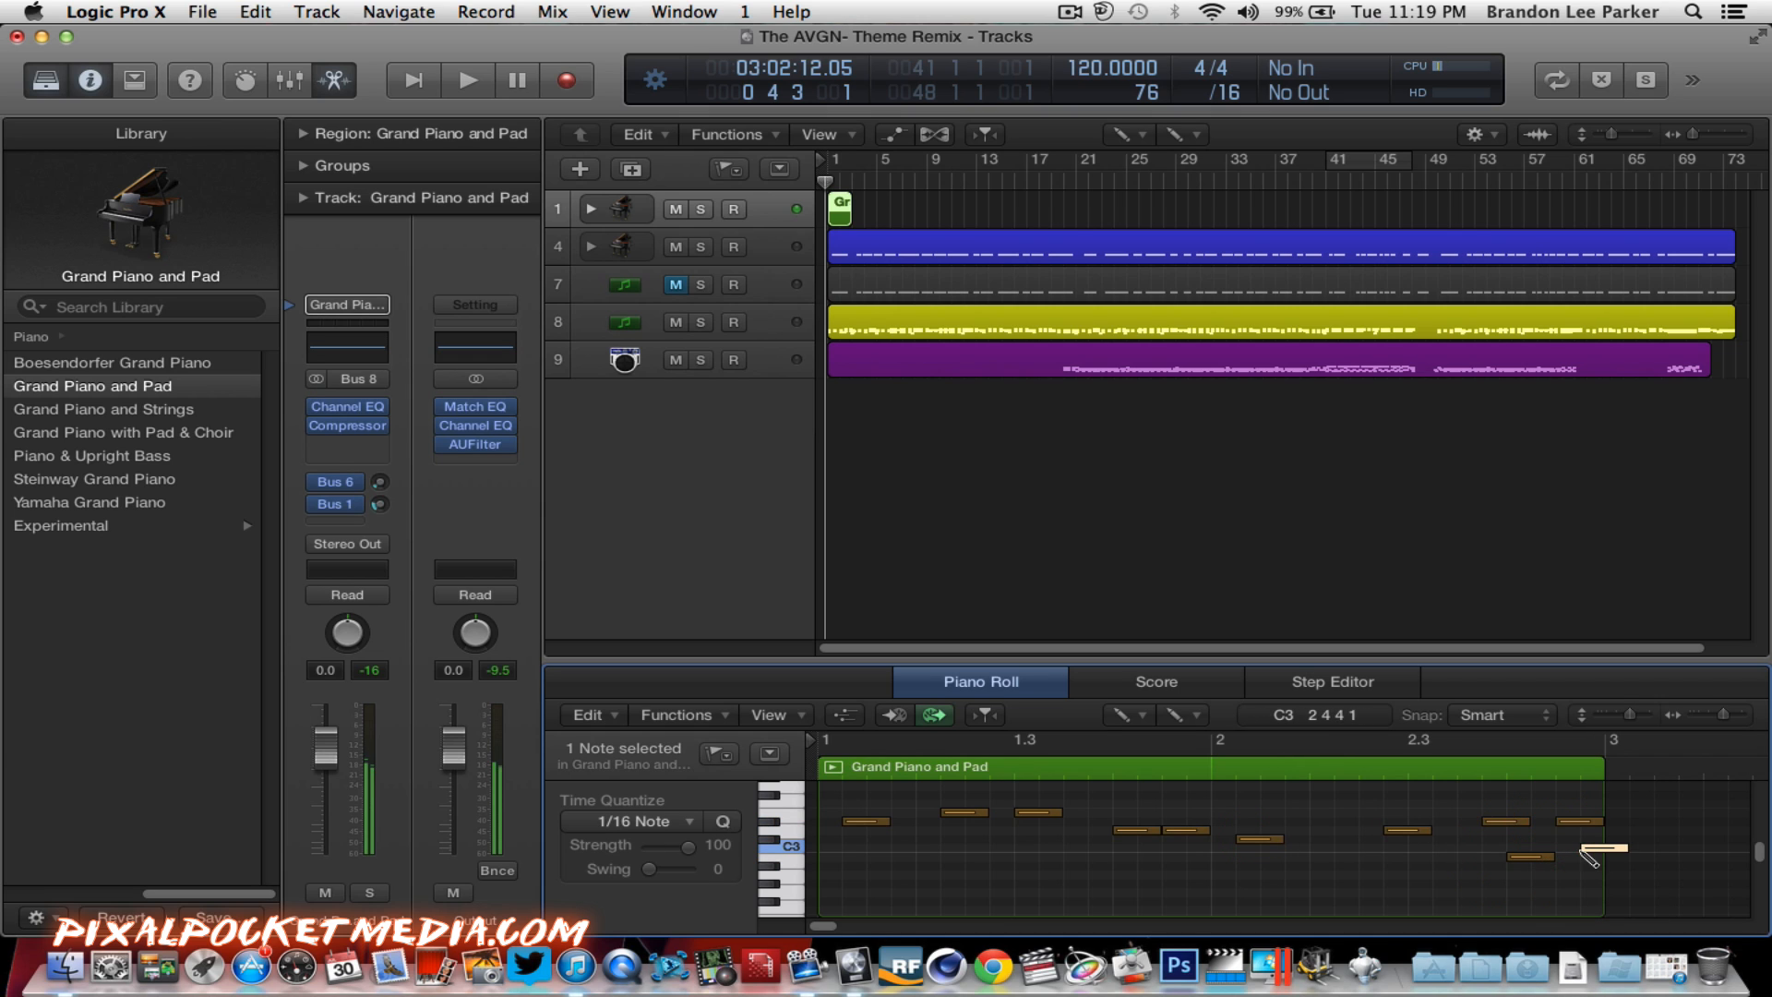
Step: Play the piano notes, mute track 4 and continue playback to about bar 3
key("space")
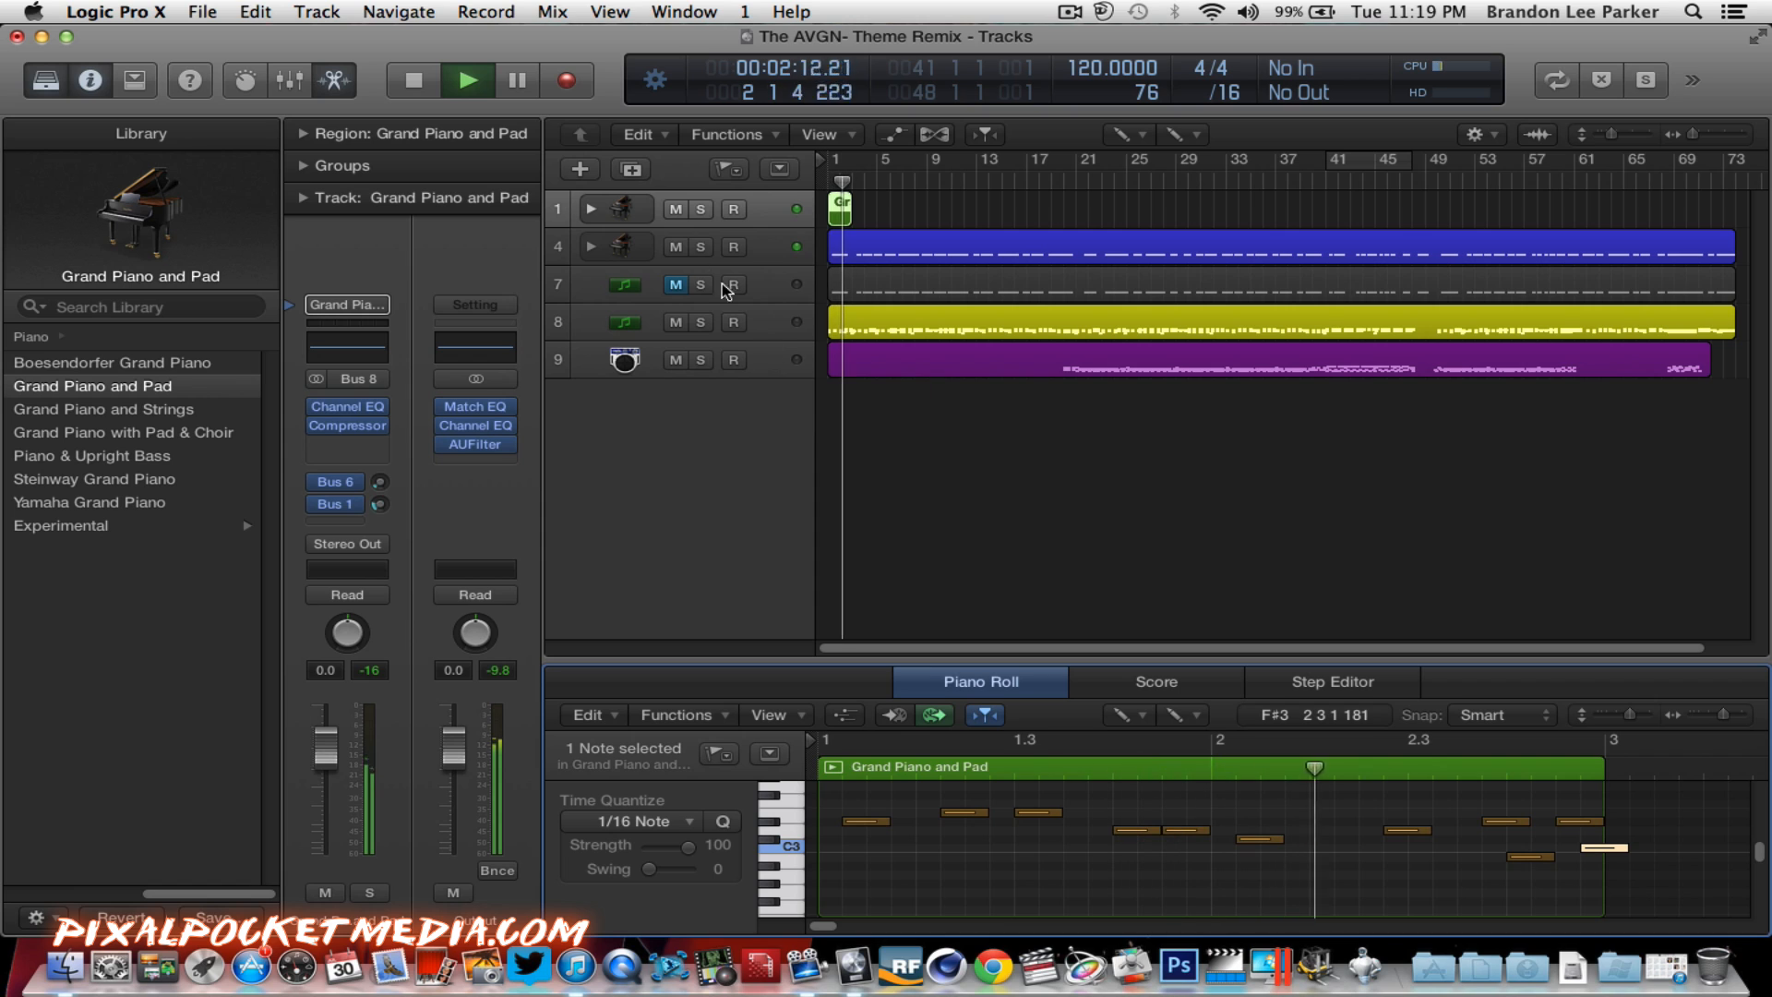
key("space")
left_click(675, 247)
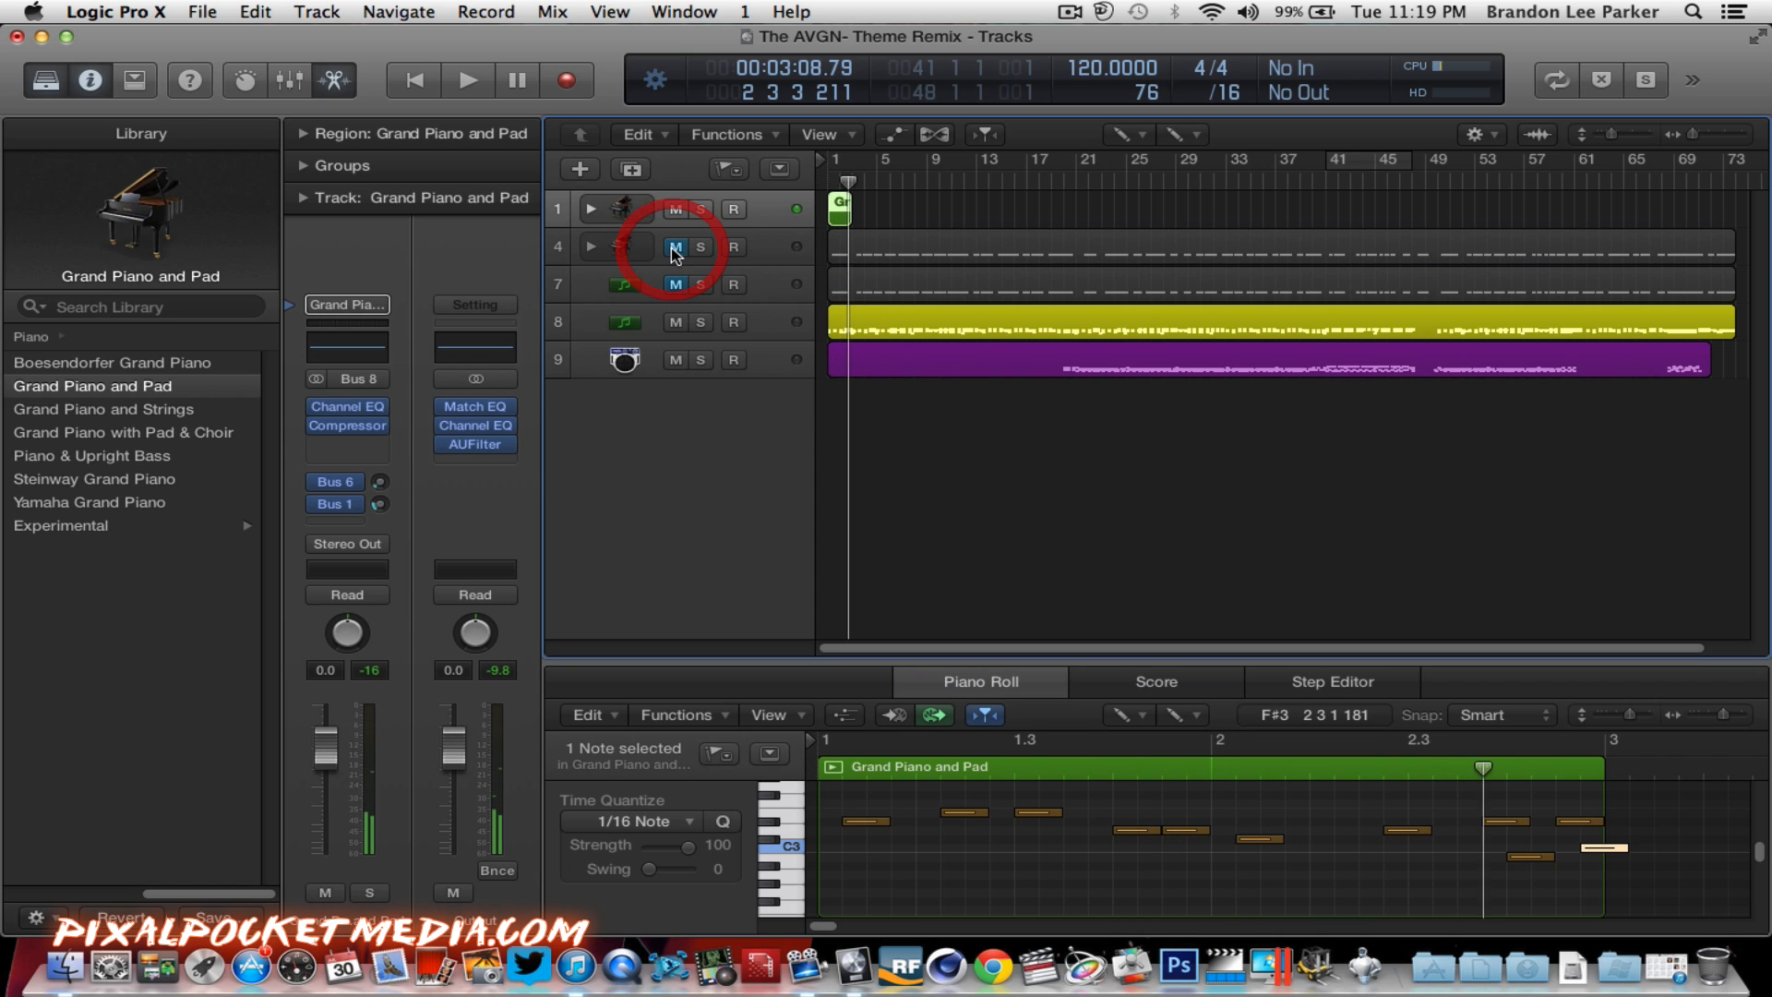
key("space")
key("space")
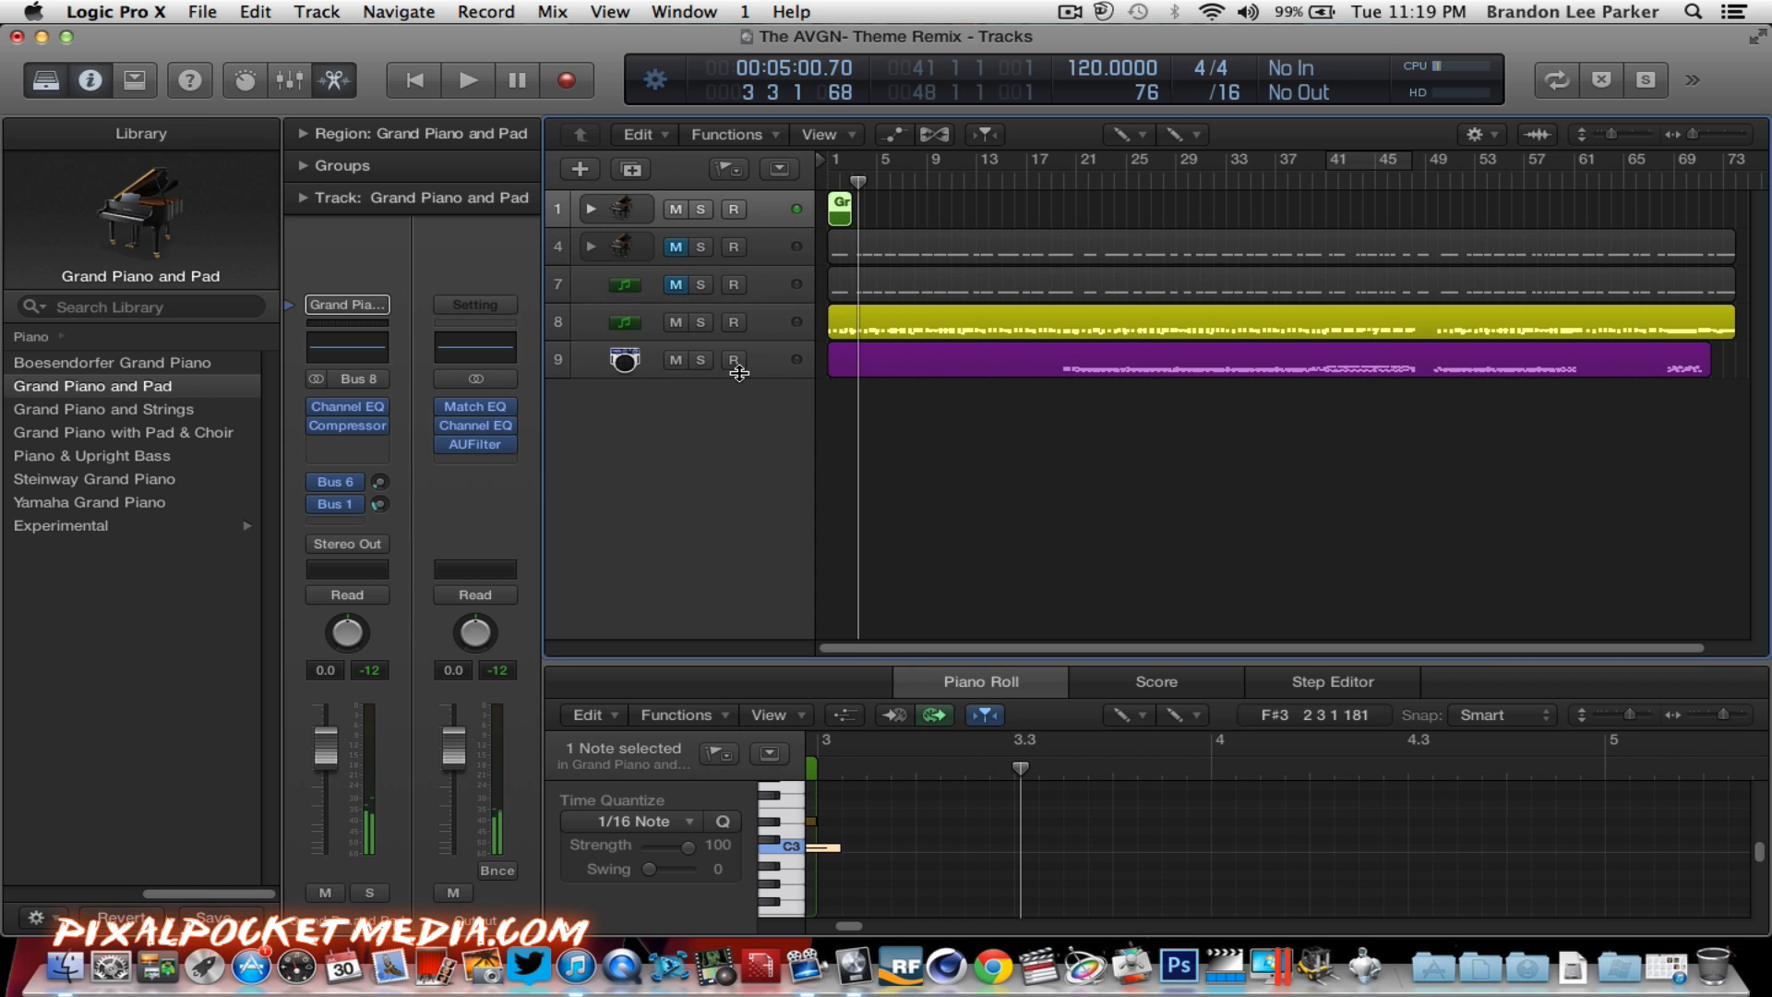
Step: Delete the C3 note at the end of bar 2 in the Piano Roll
left_click_drag(854, 928, 825, 926)
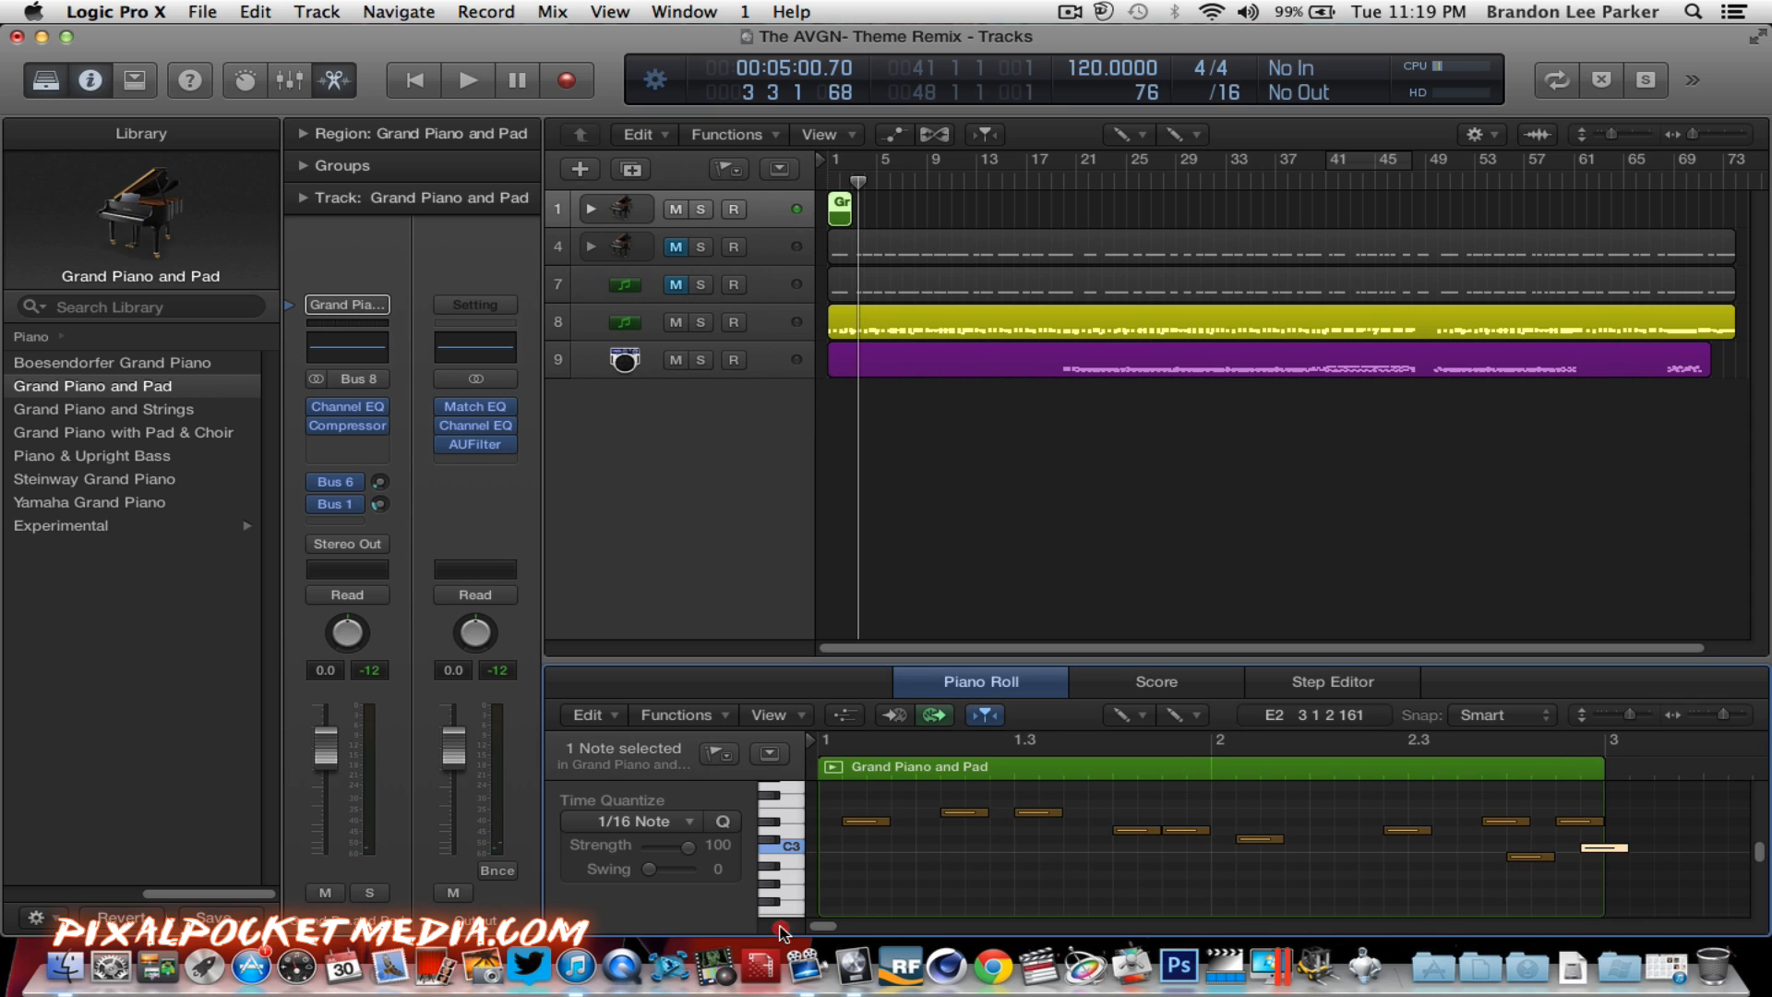
right_click(1611, 851)
left_click(1664, 854)
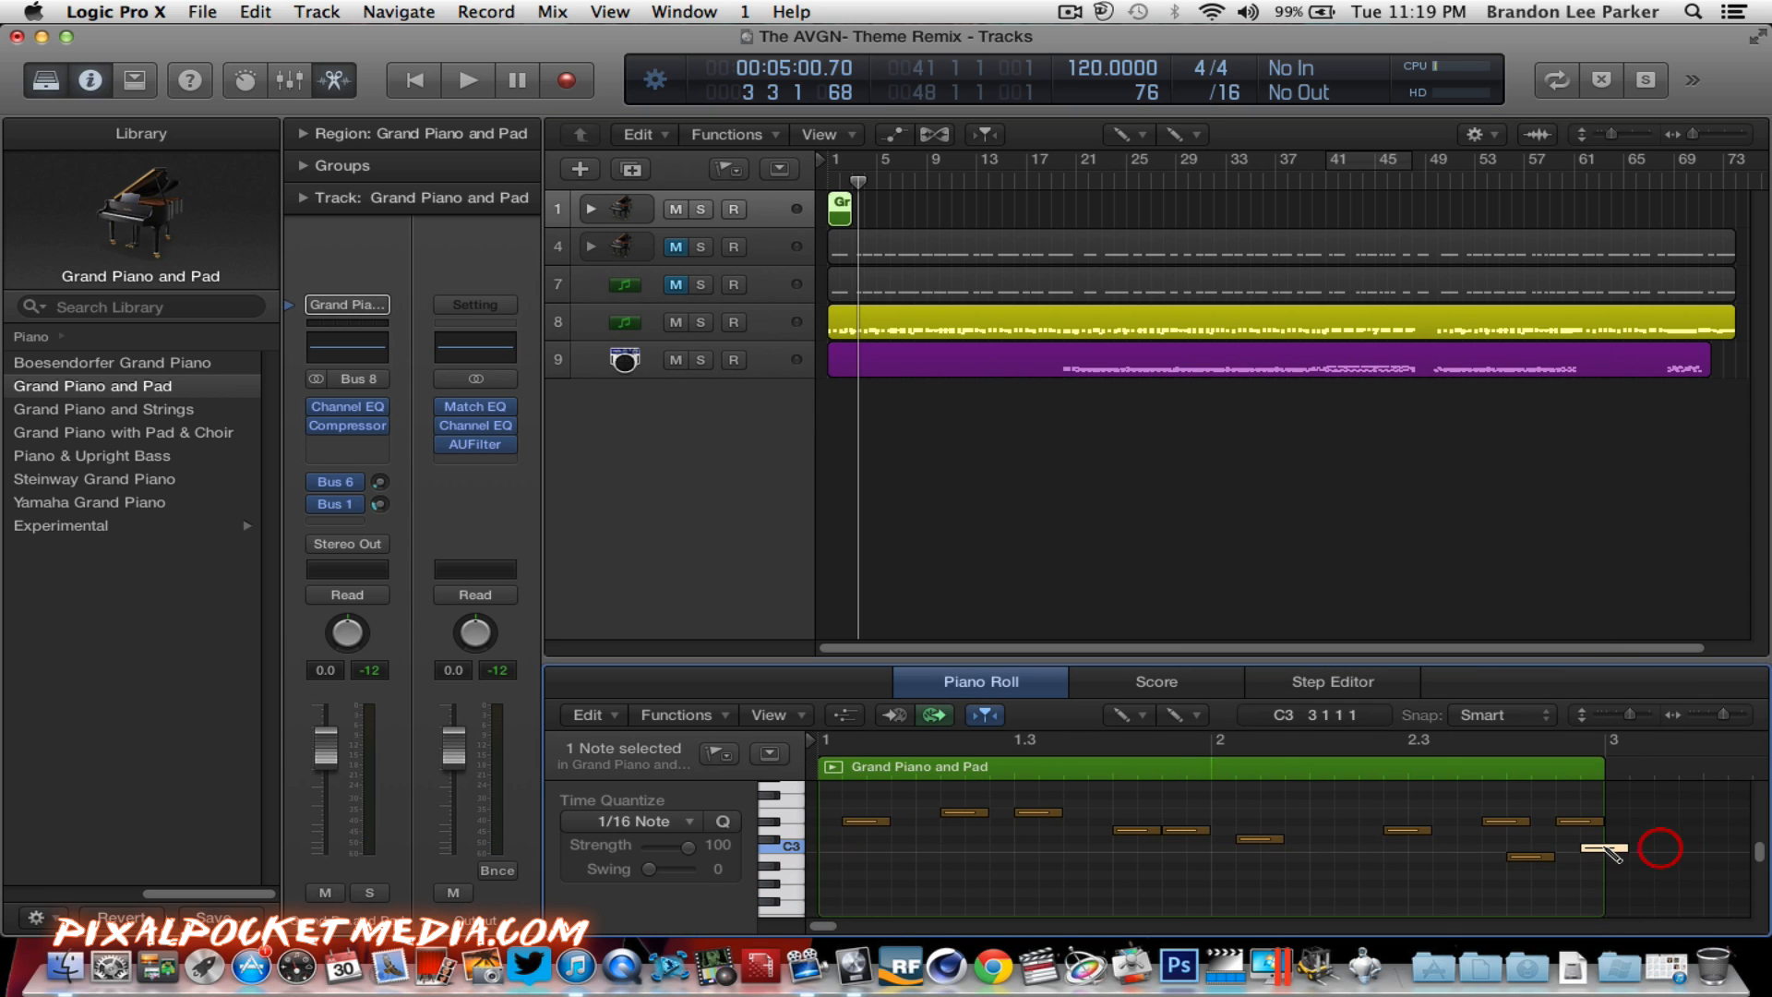
left_click(1606, 849)
right_click(1606, 851)
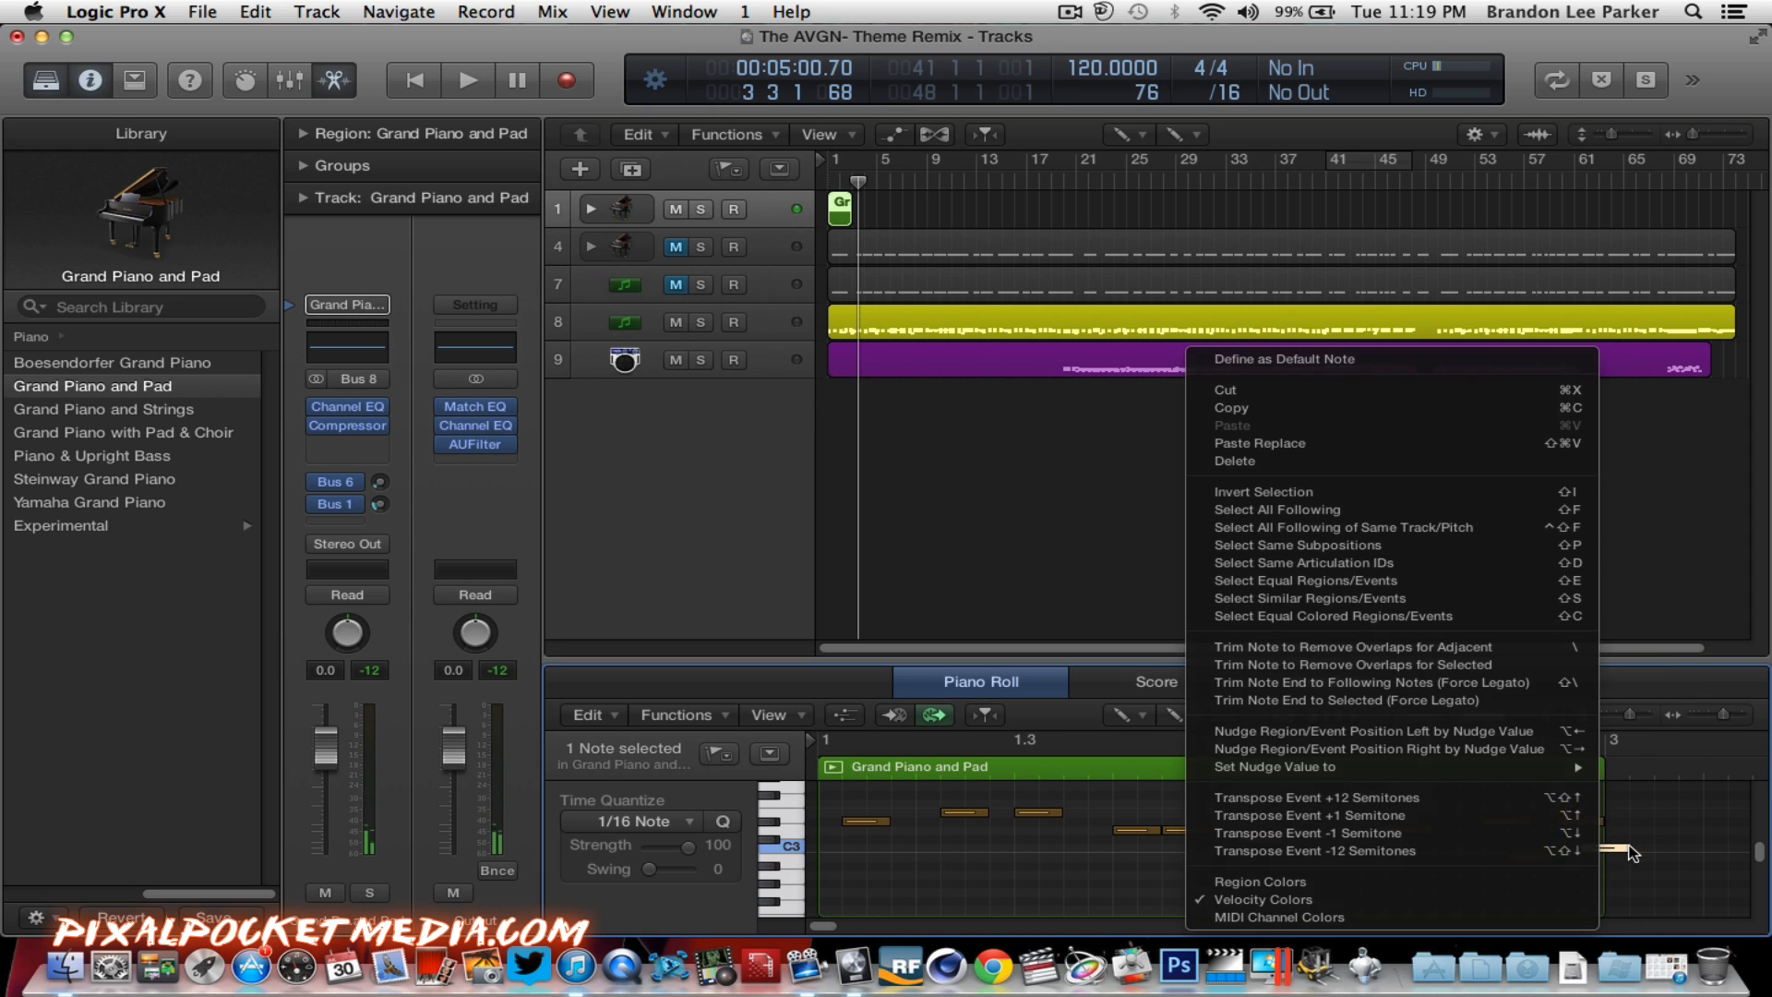
left_click(1629, 850)
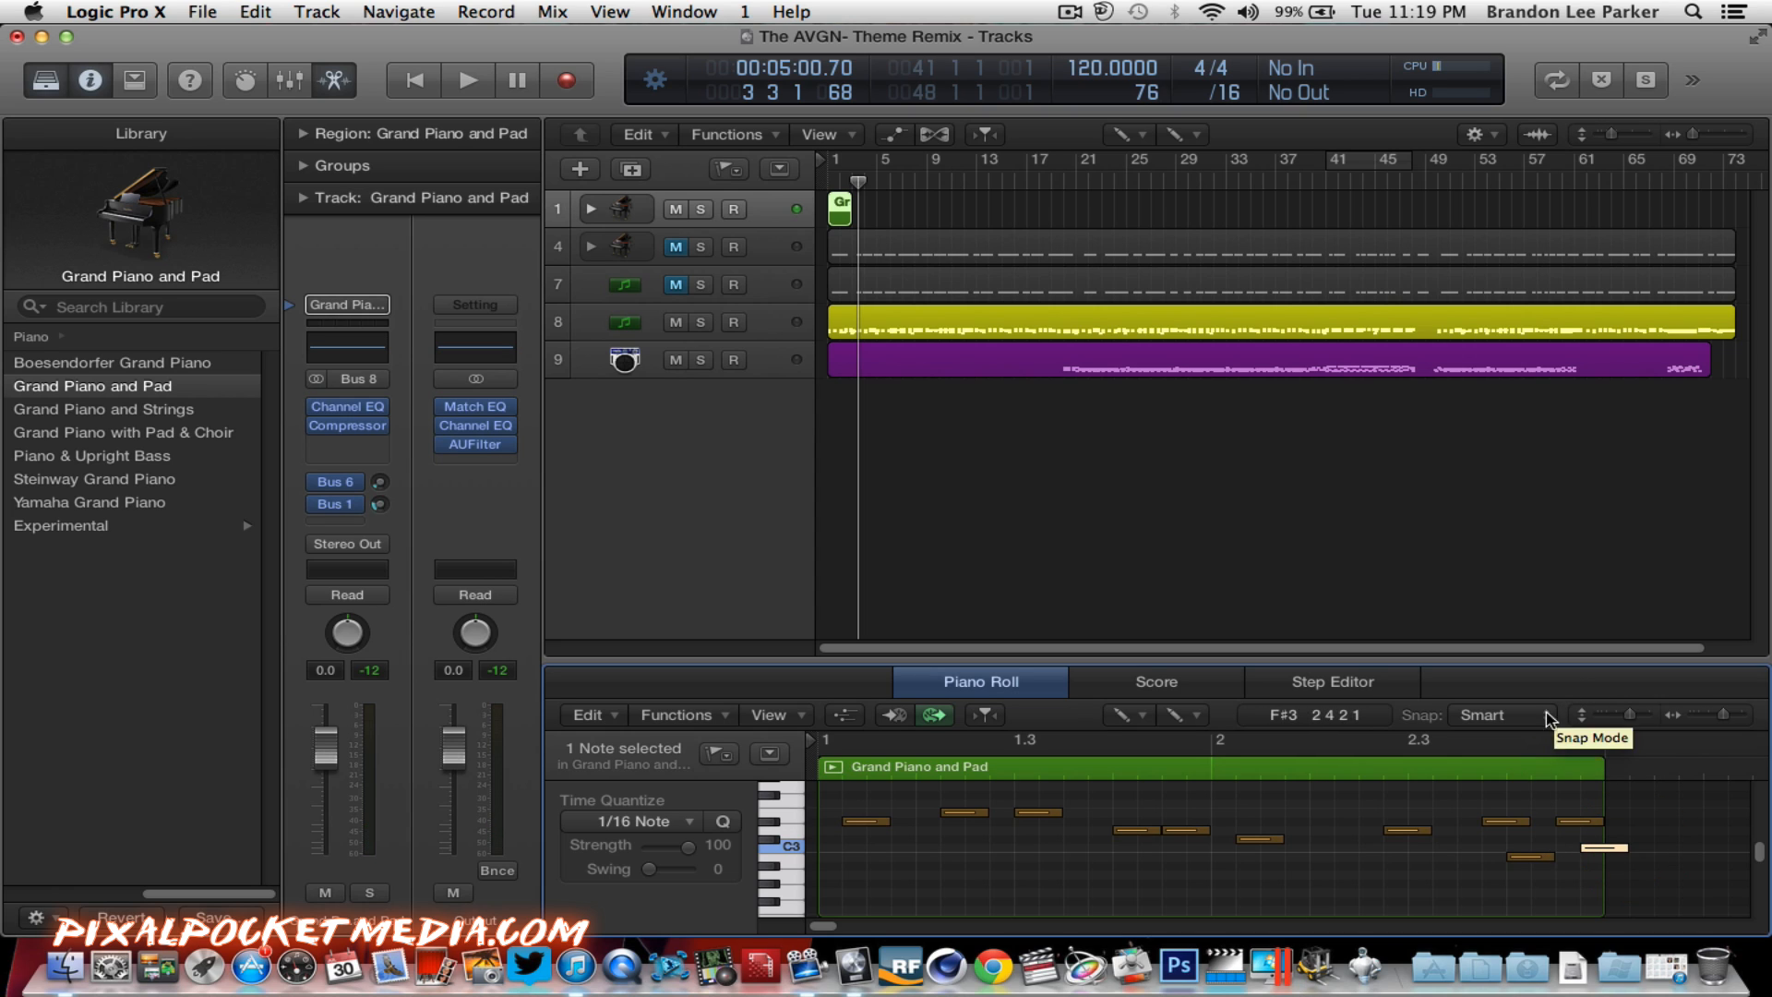
left_click(1589, 849)
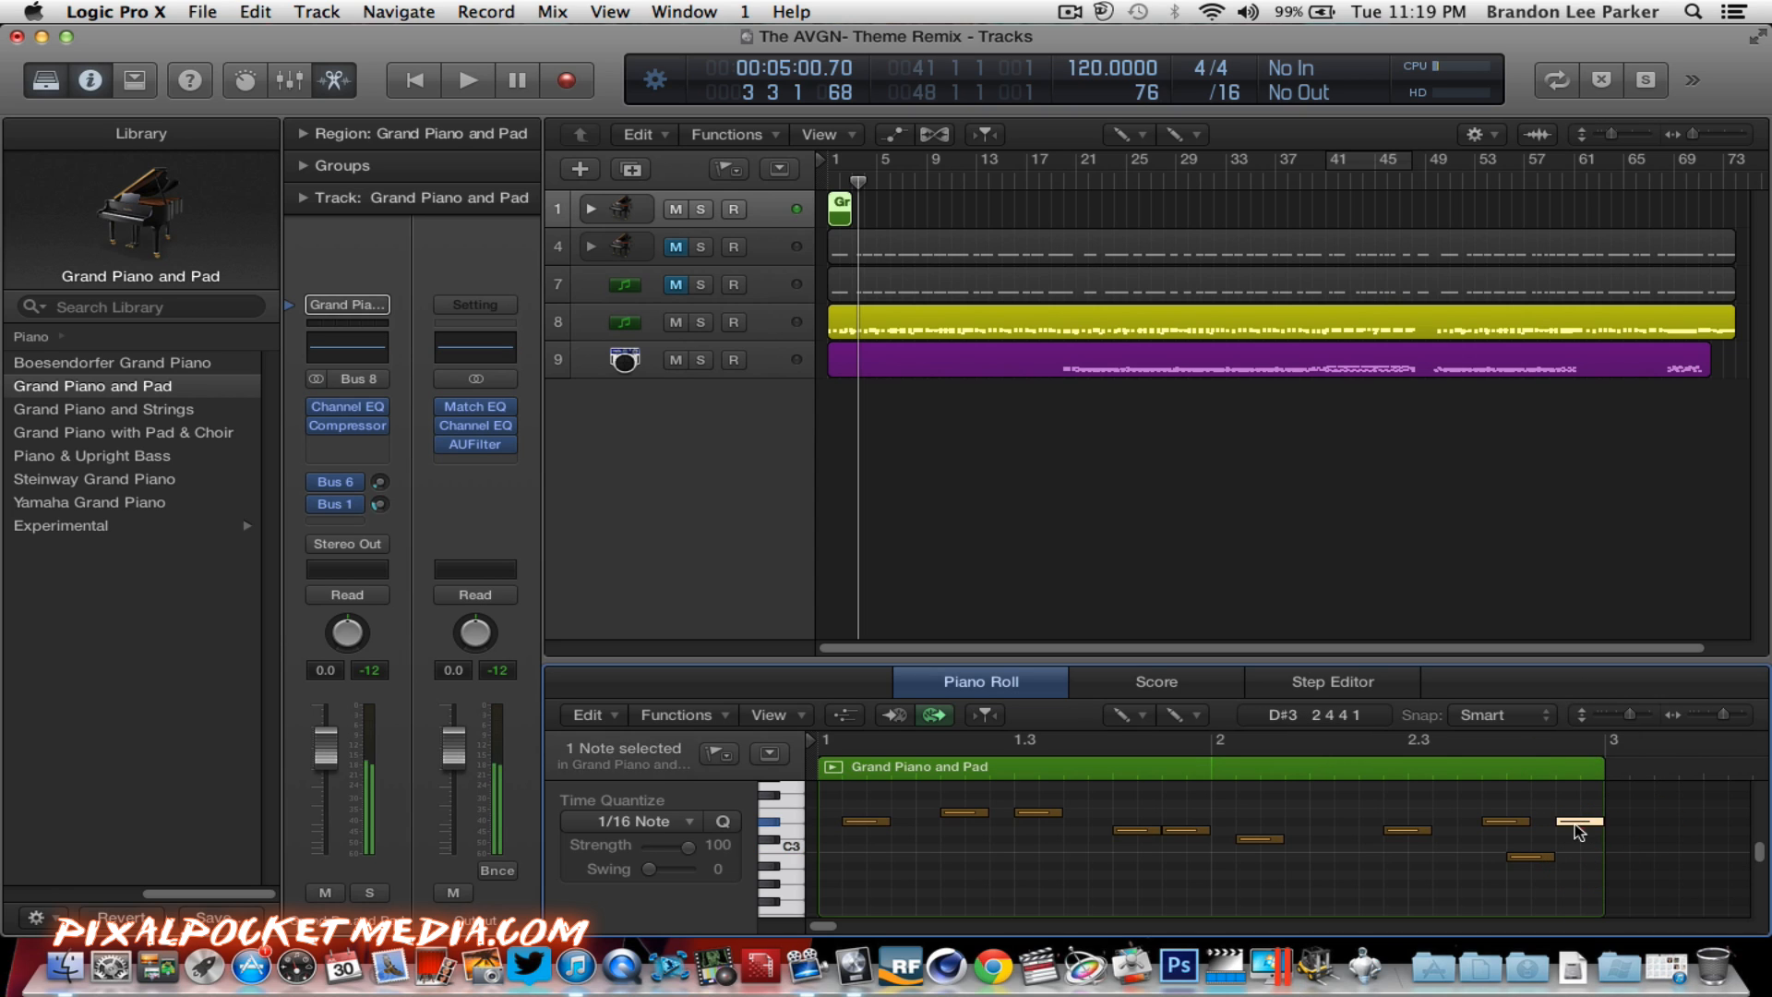
Step: Delete the remaining bar 2 notes one by one, along with the second D3 note at the end of bar 1
left_click(1576, 821)
left_click(1538, 859)
left_click(1506, 820)
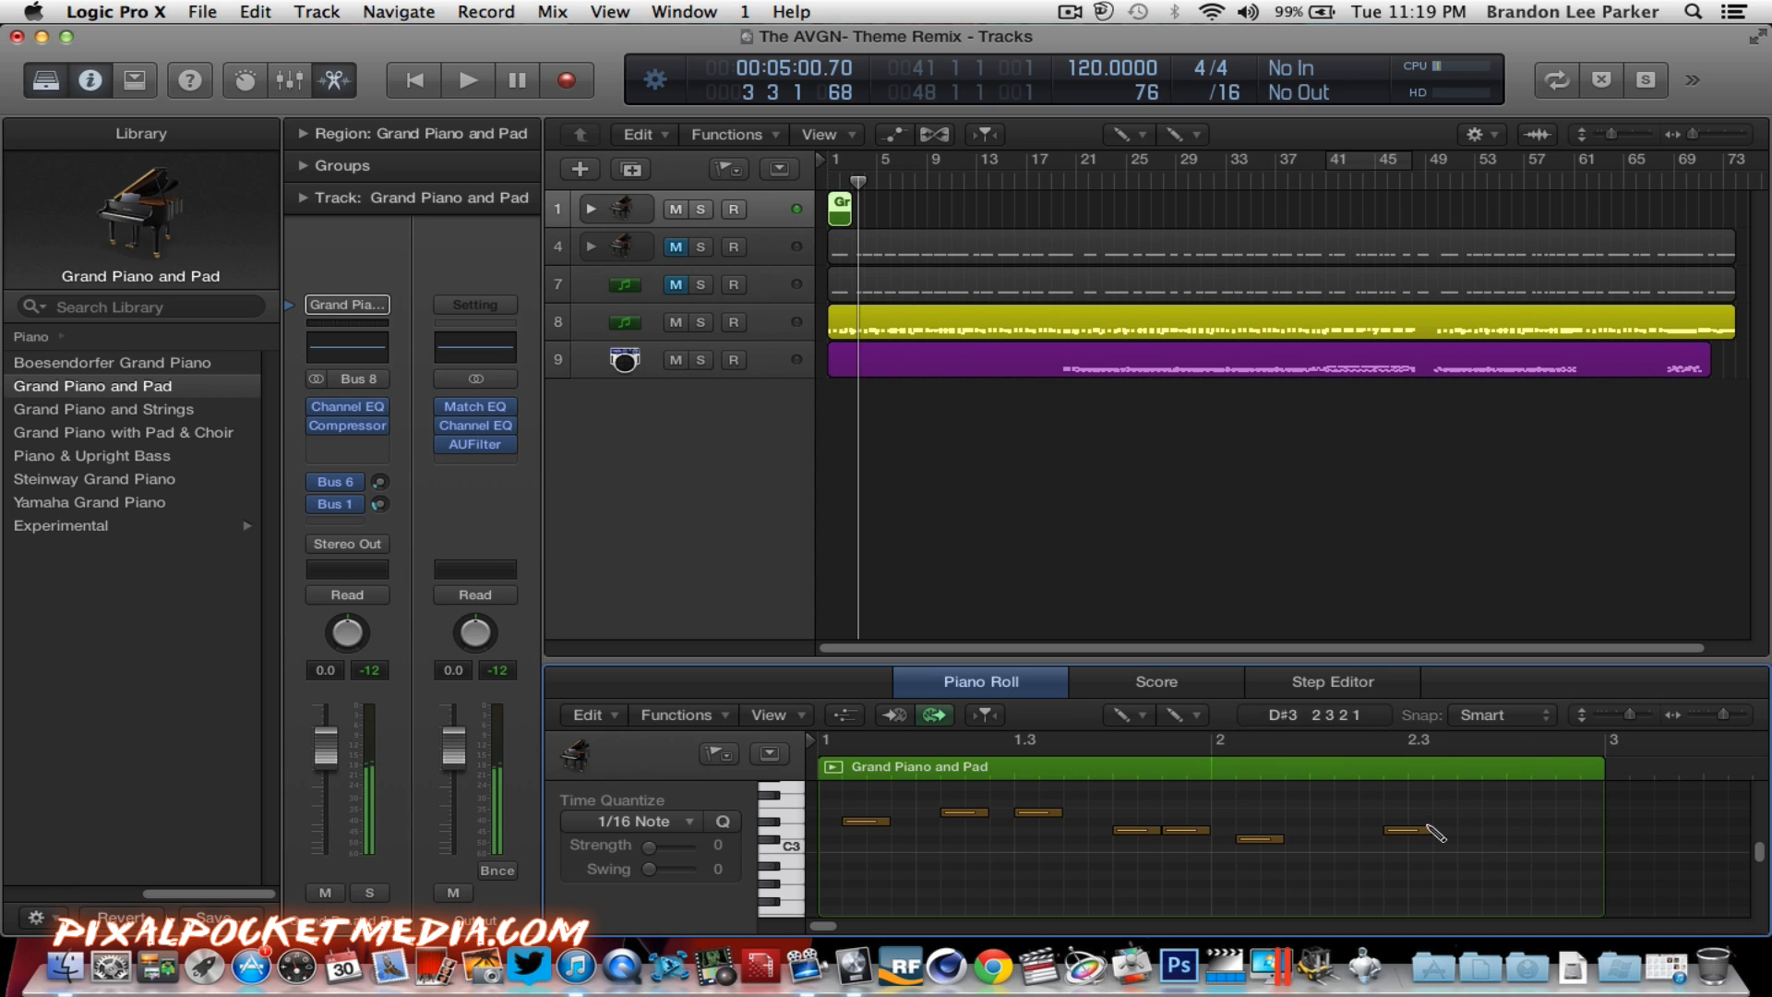
left_click(1409, 829)
double_click(1266, 840)
left_click(1186, 823)
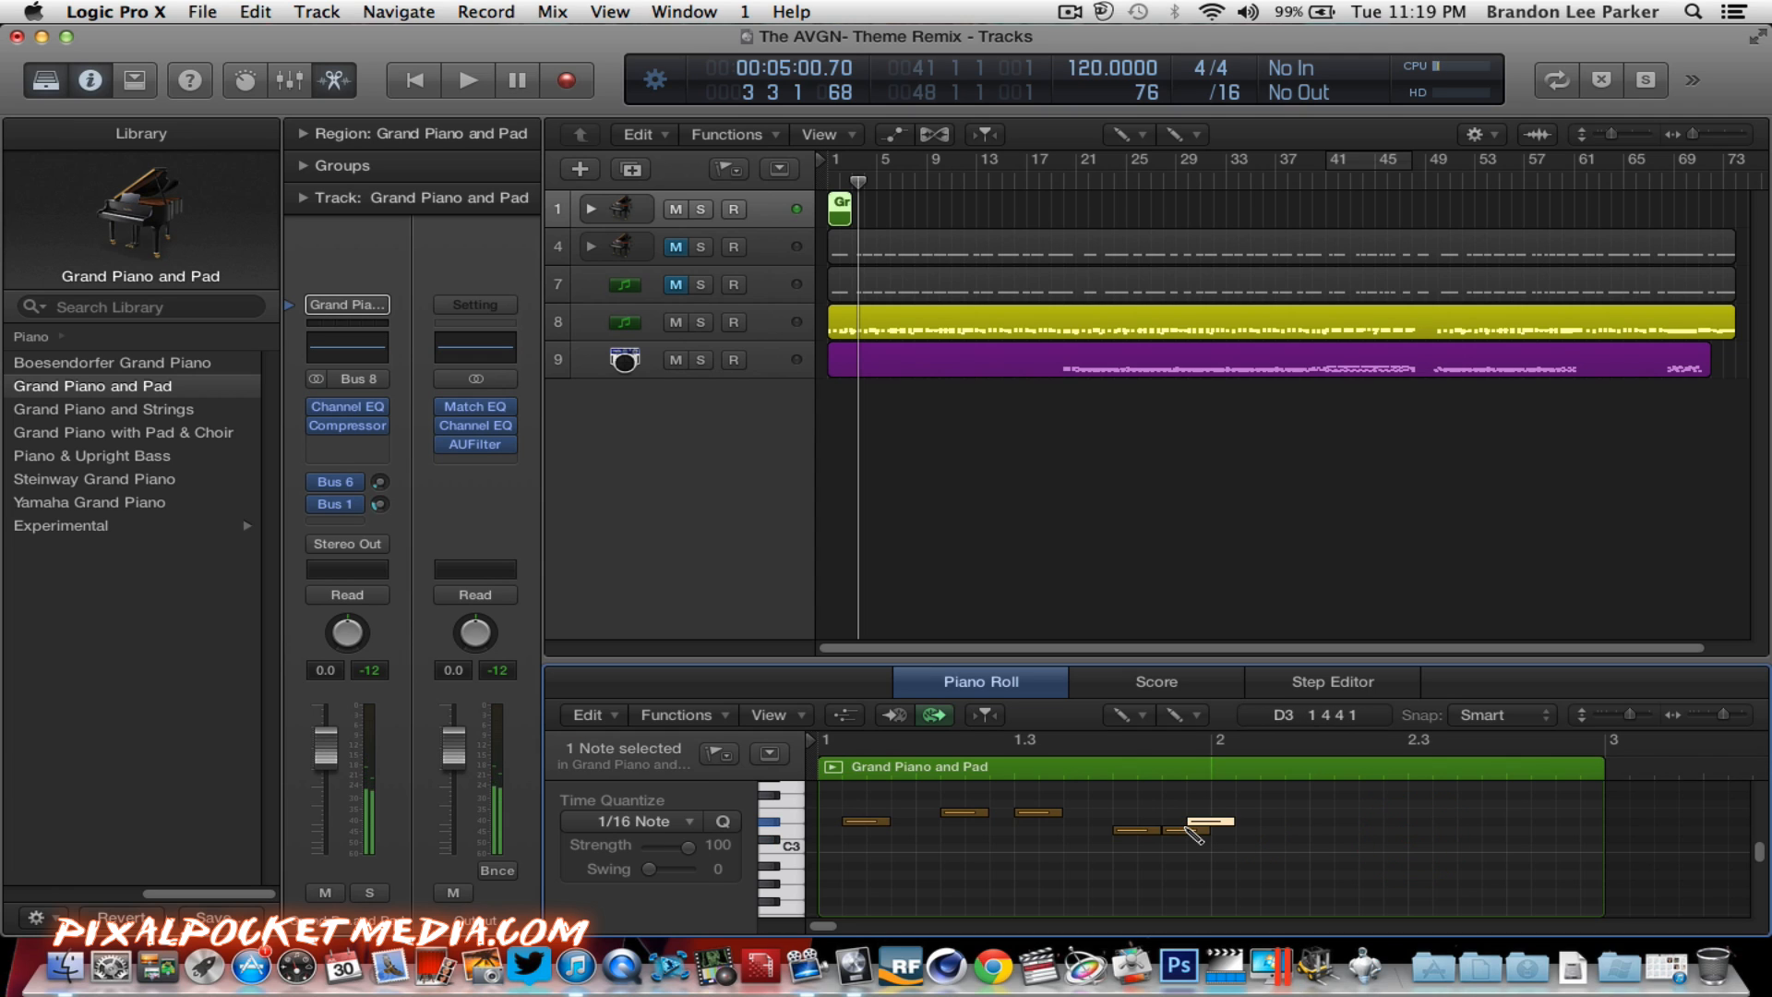
double_click(1187, 831)
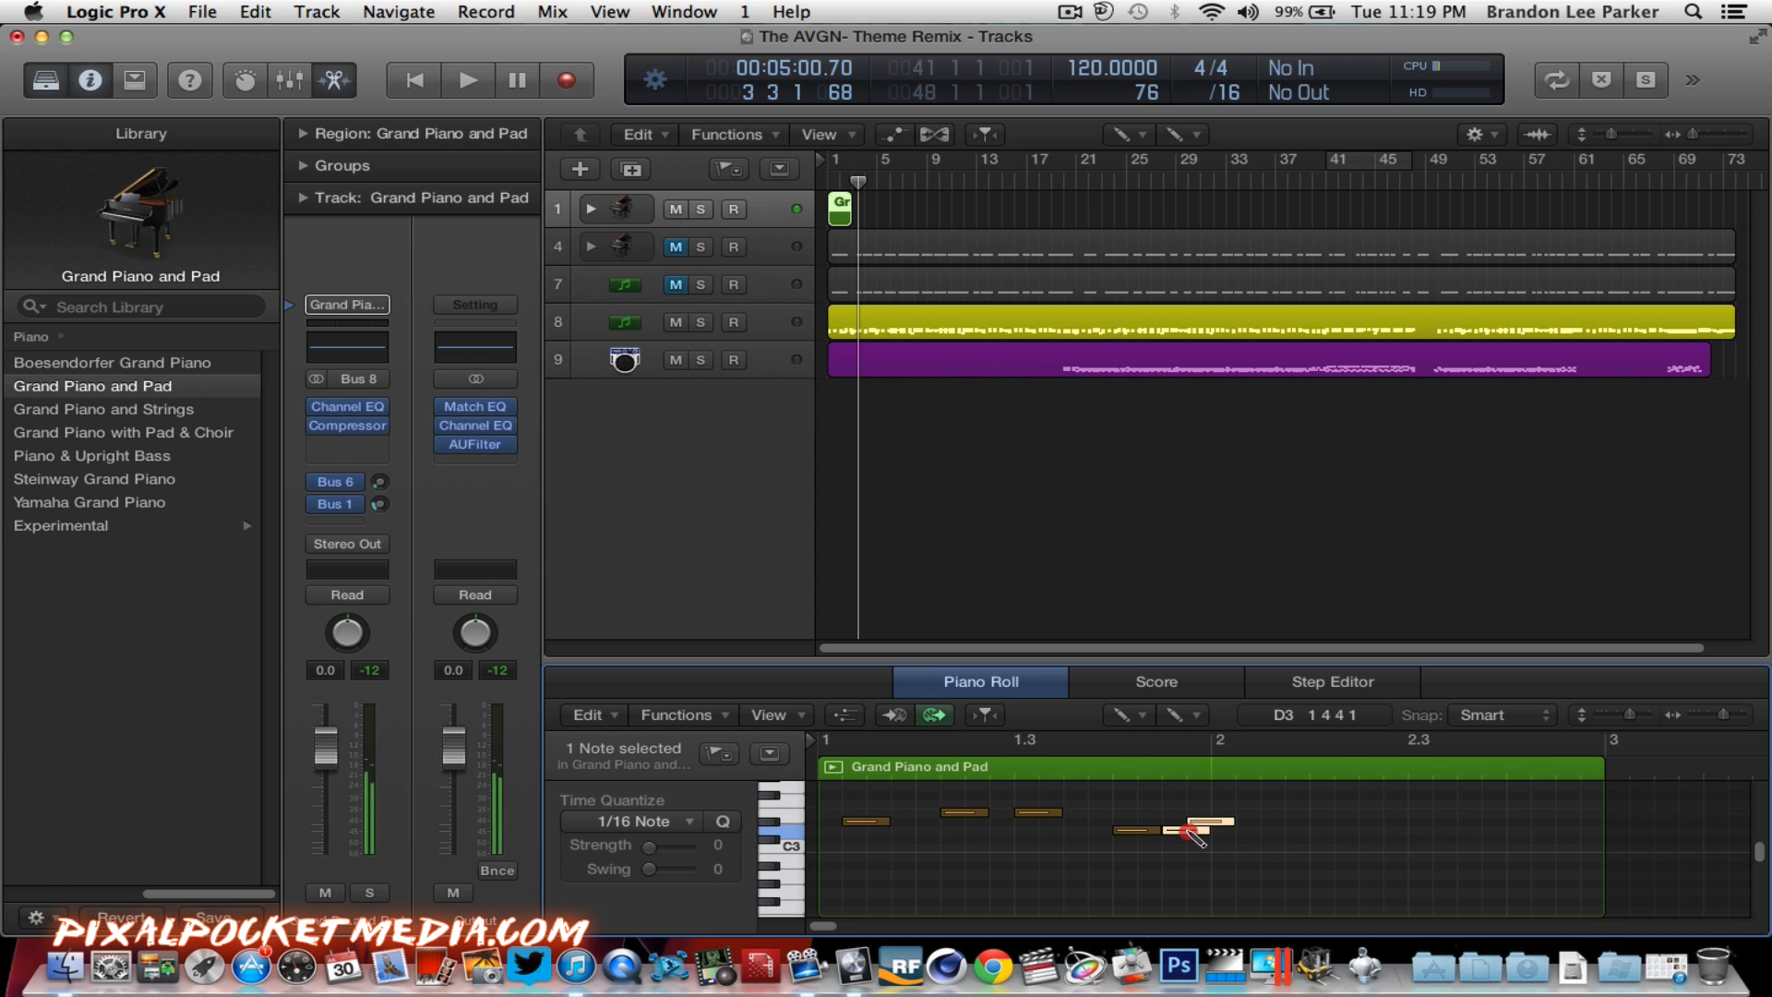
Step: Select all notes of one pitch at a time and delete the remaining E3, D3 and D#3 notes
left_click(799, 830)
left_click(799, 817)
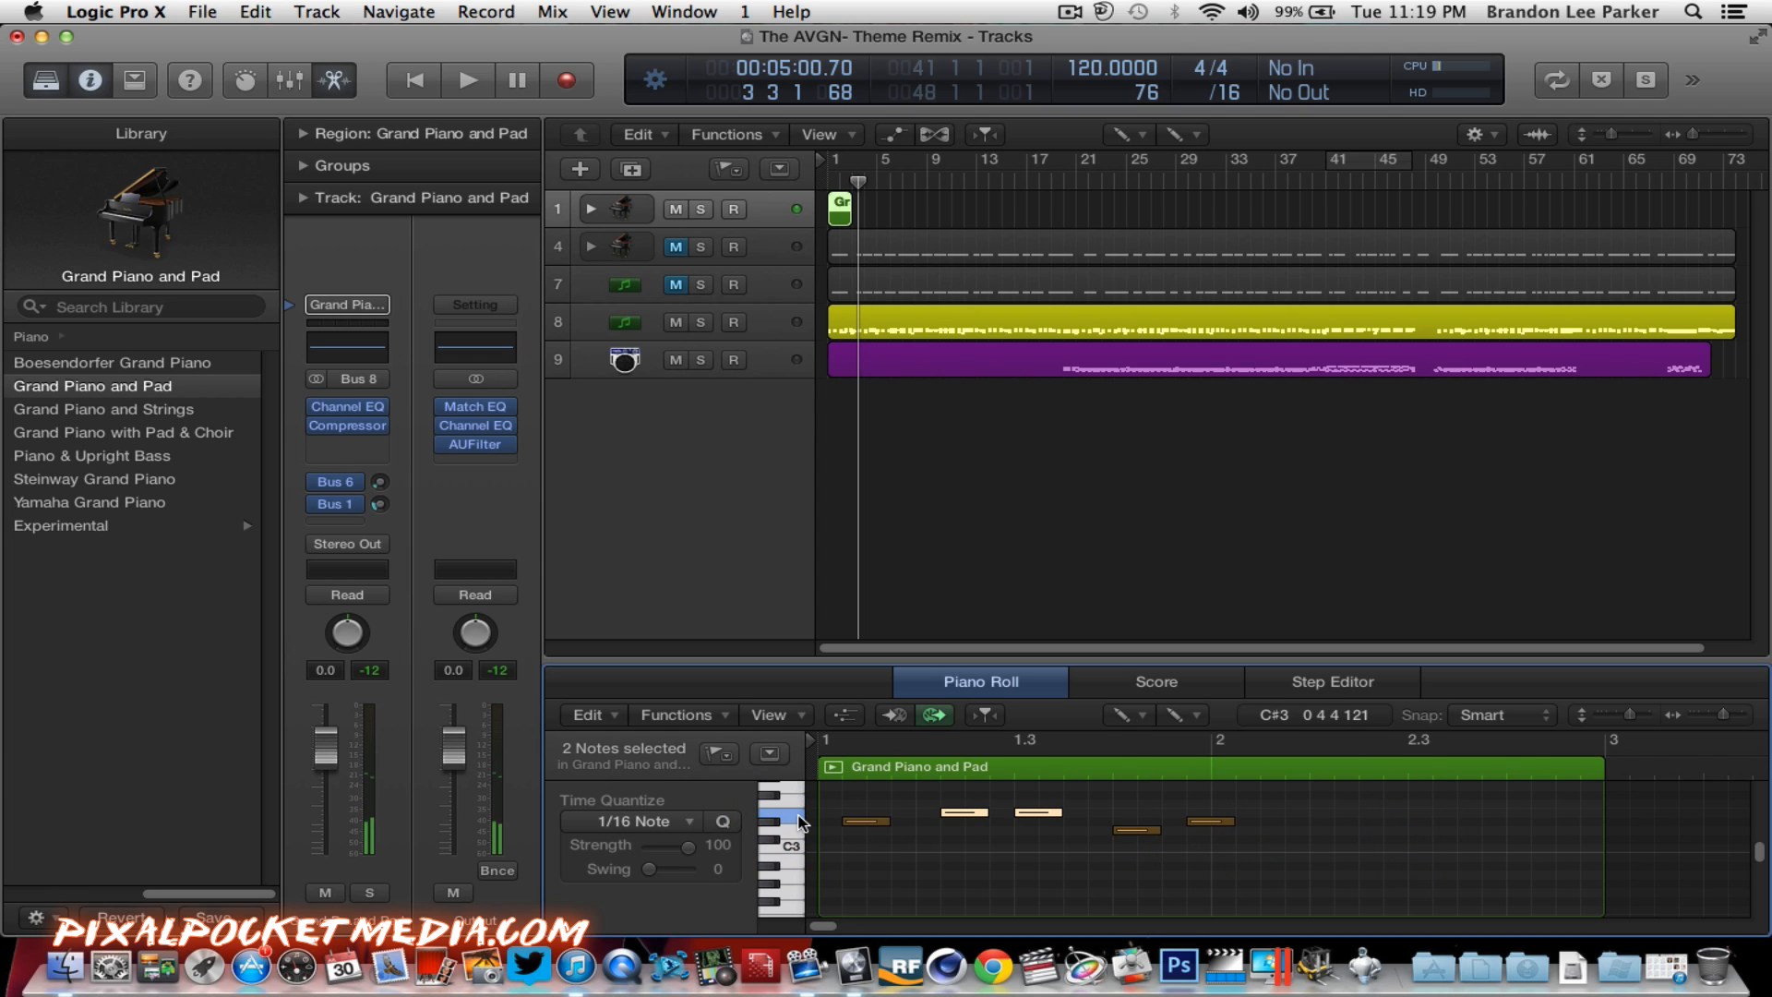
key("Delete")
left_click(804, 830)
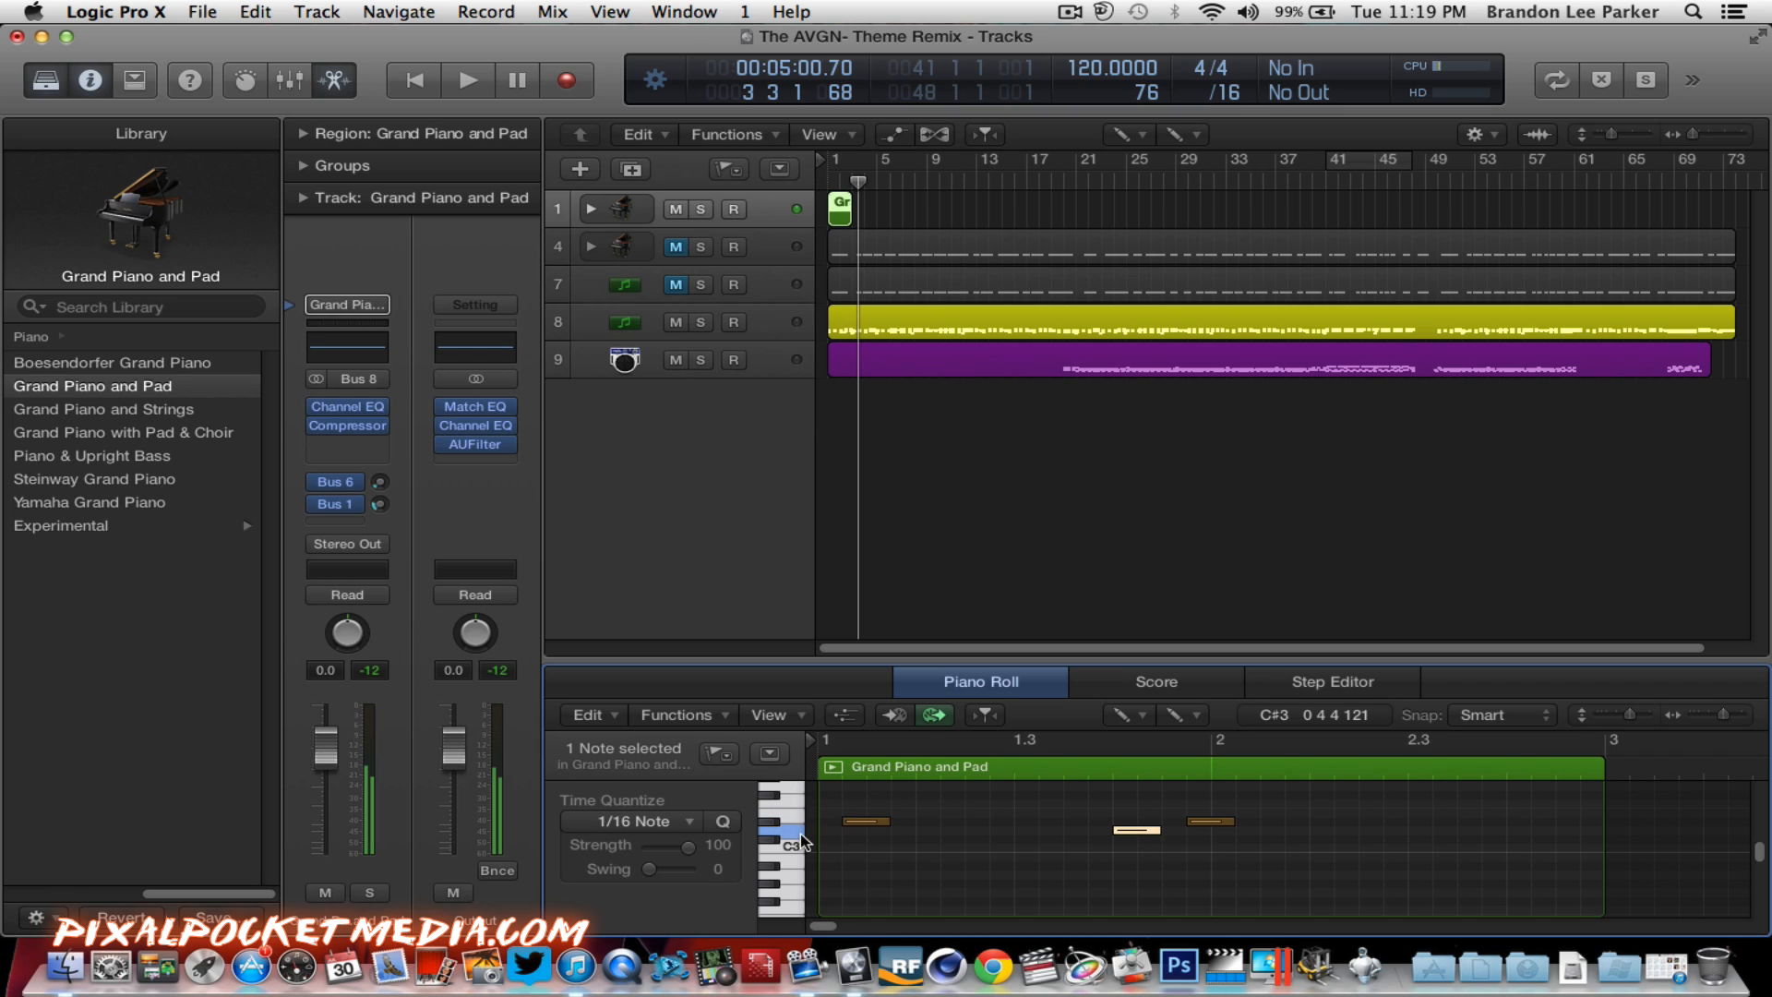
key("Delete")
left_click(799, 823)
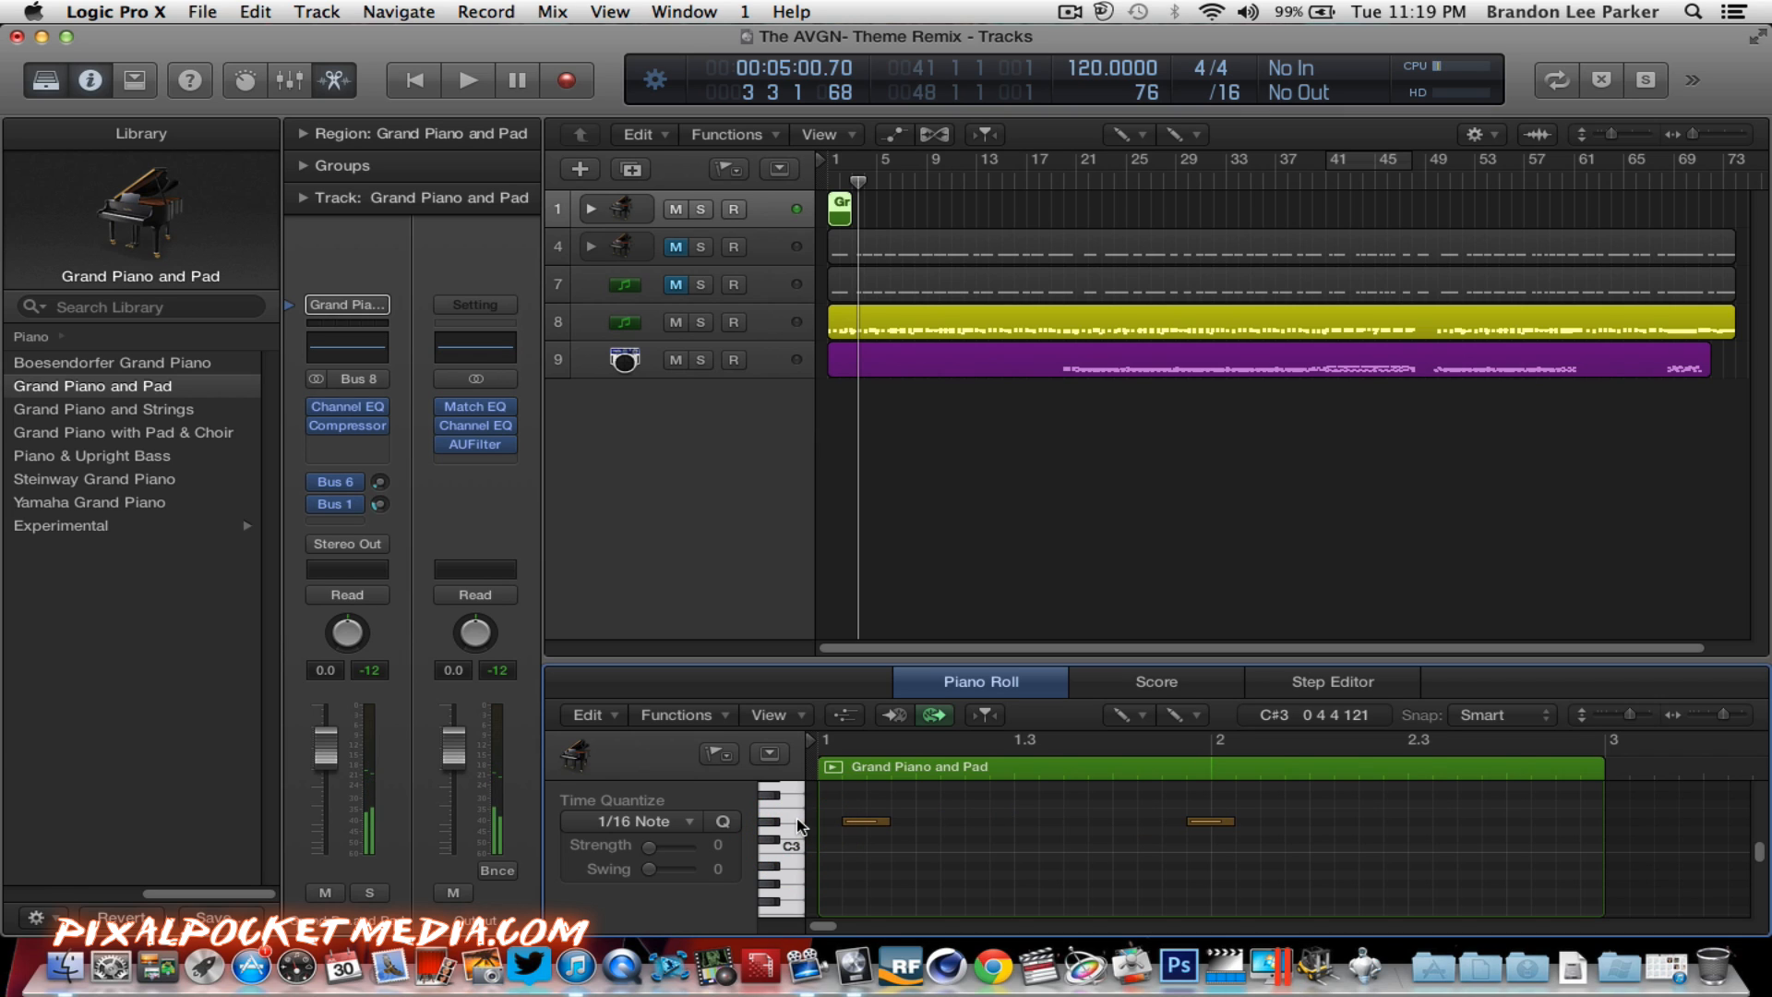
left_click(799, 821)
key("Delete")
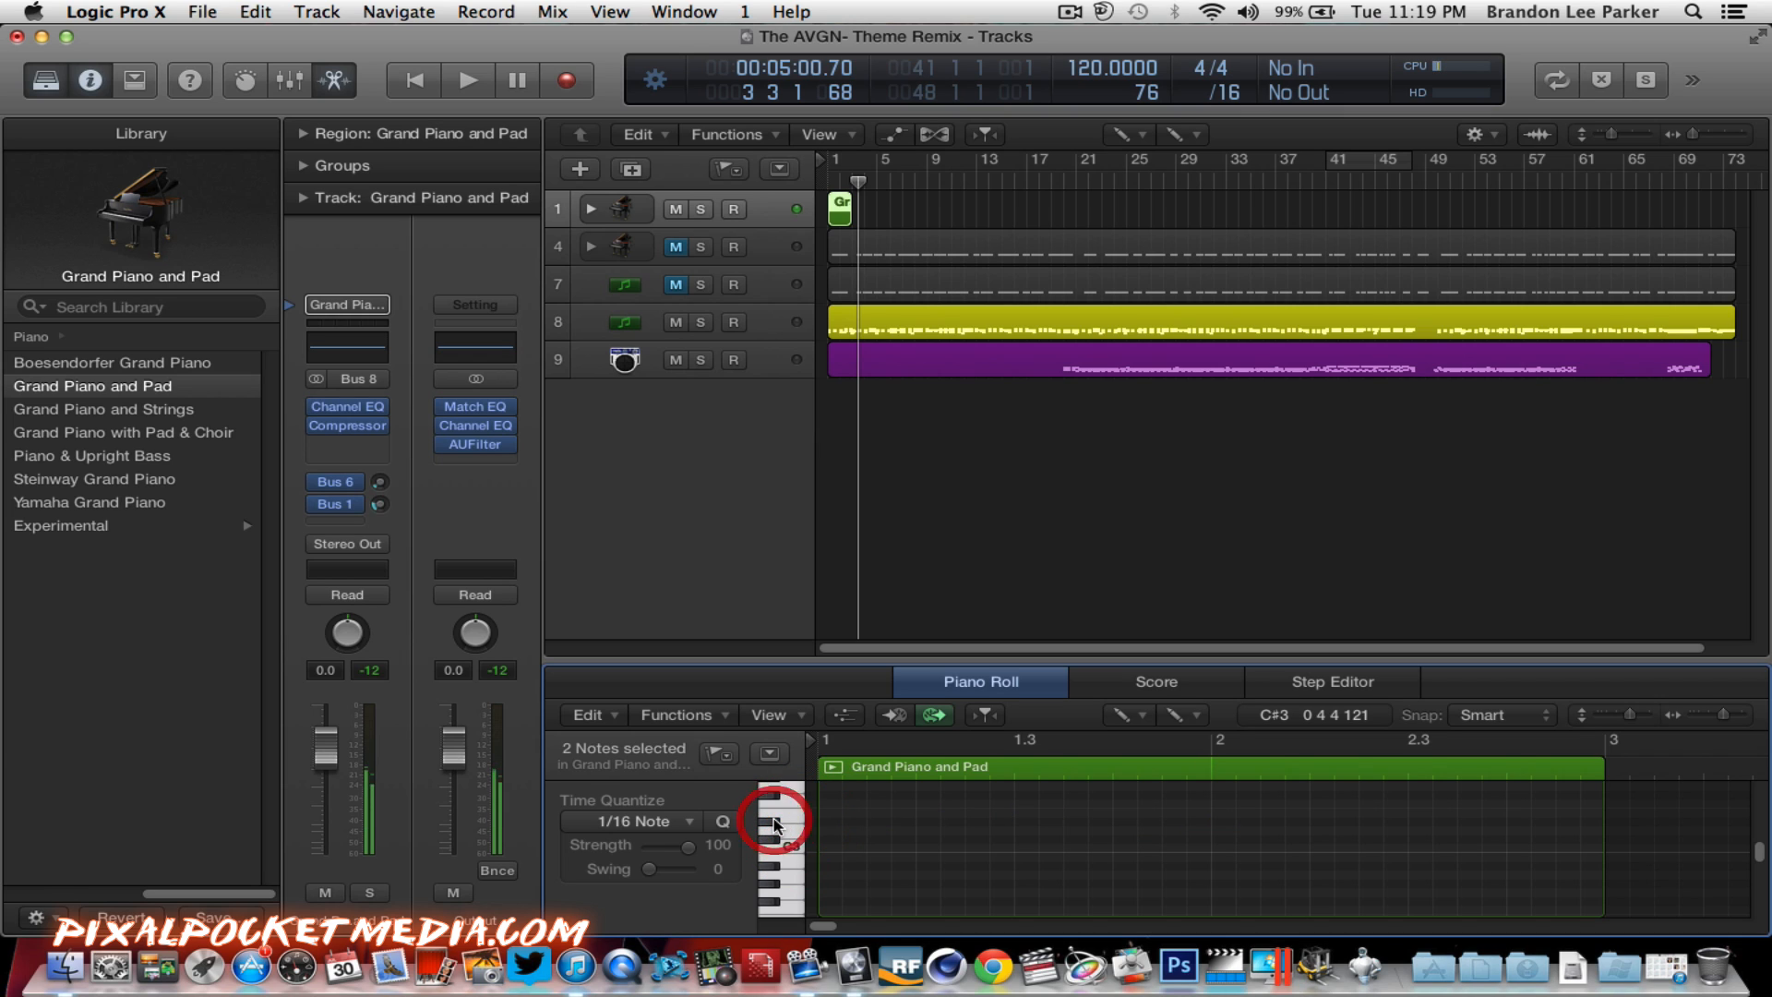
Step: Draw alternating C#3 and C3 notes in the piano region: near bar 1, around 1.3, at bar 2 and after 2.3
left_click(859, 837)
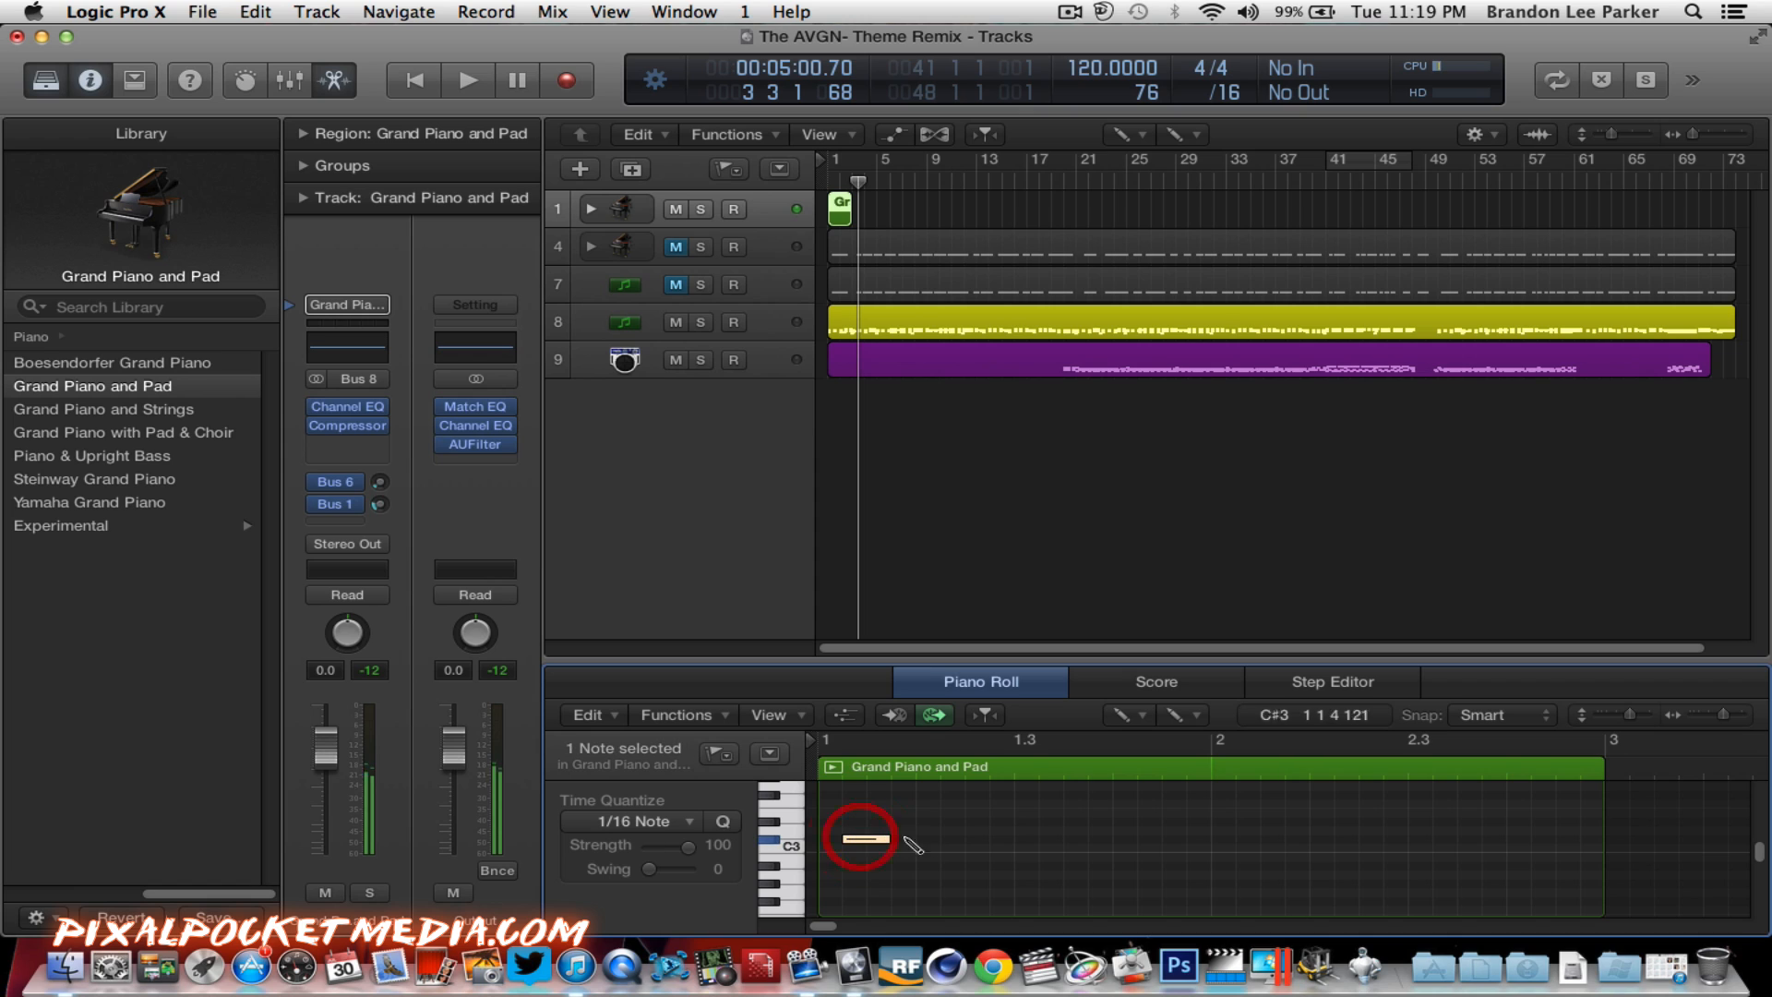
left_click(1016, 847)
left_click(1213, 839)
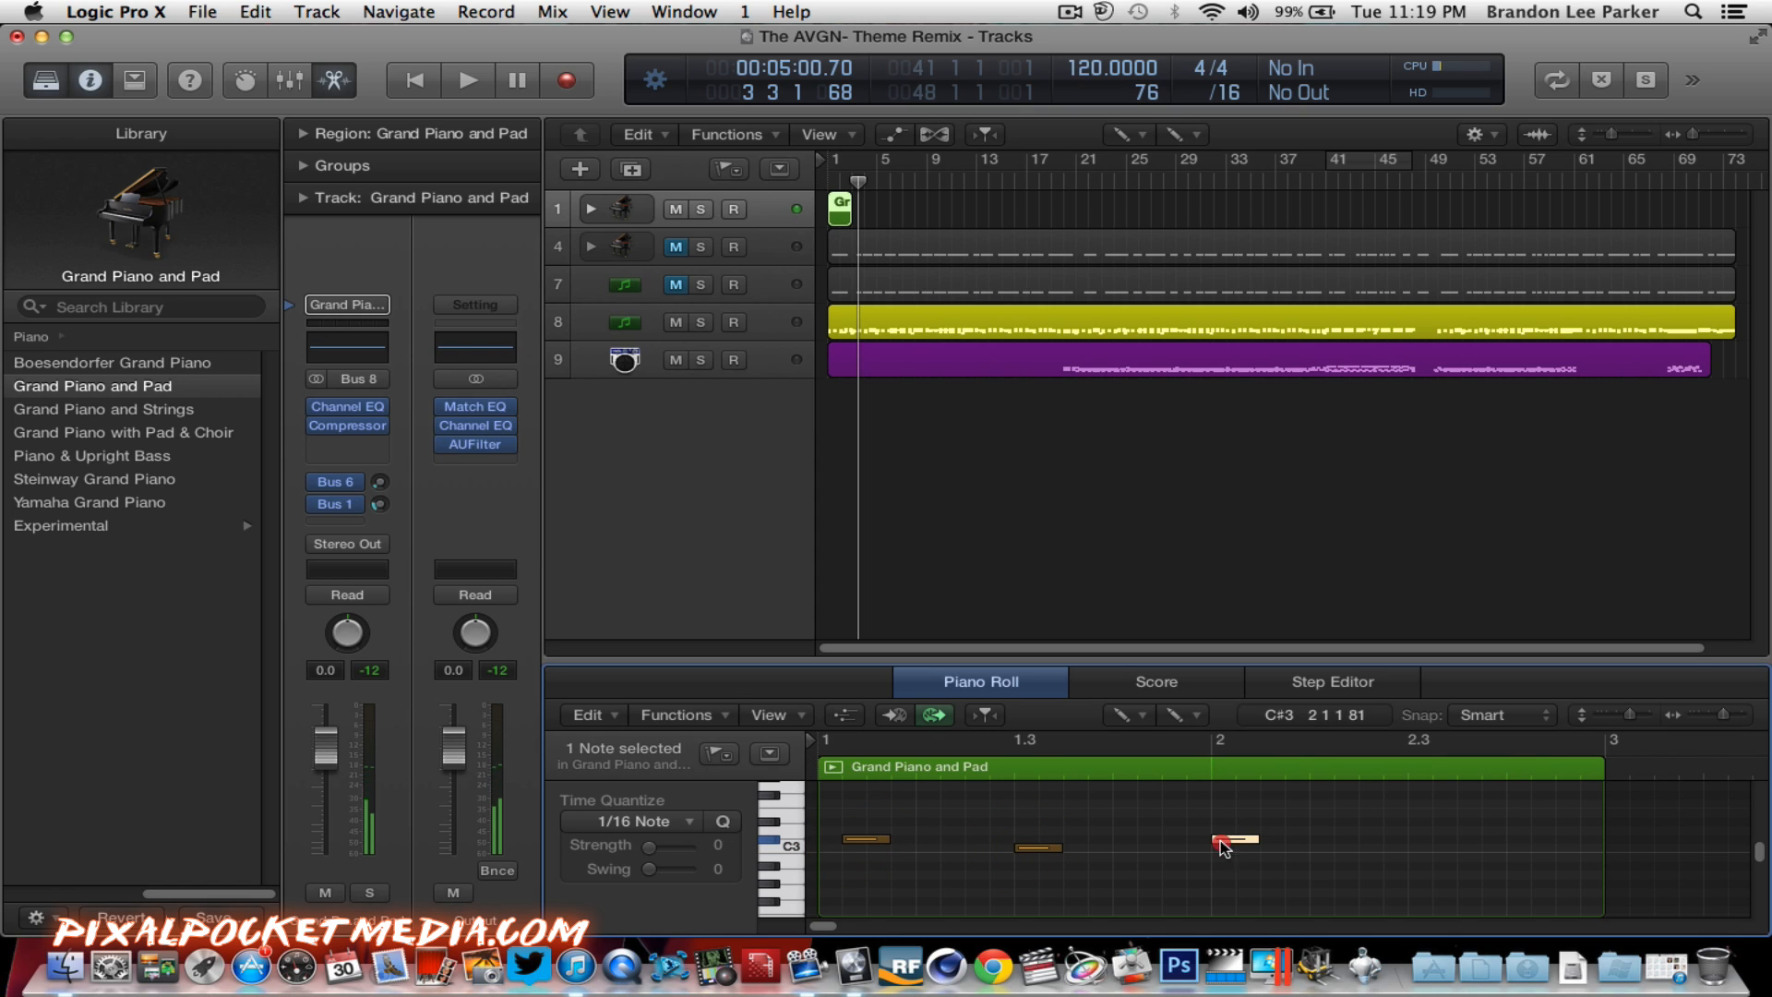
left_click(1435, 847)
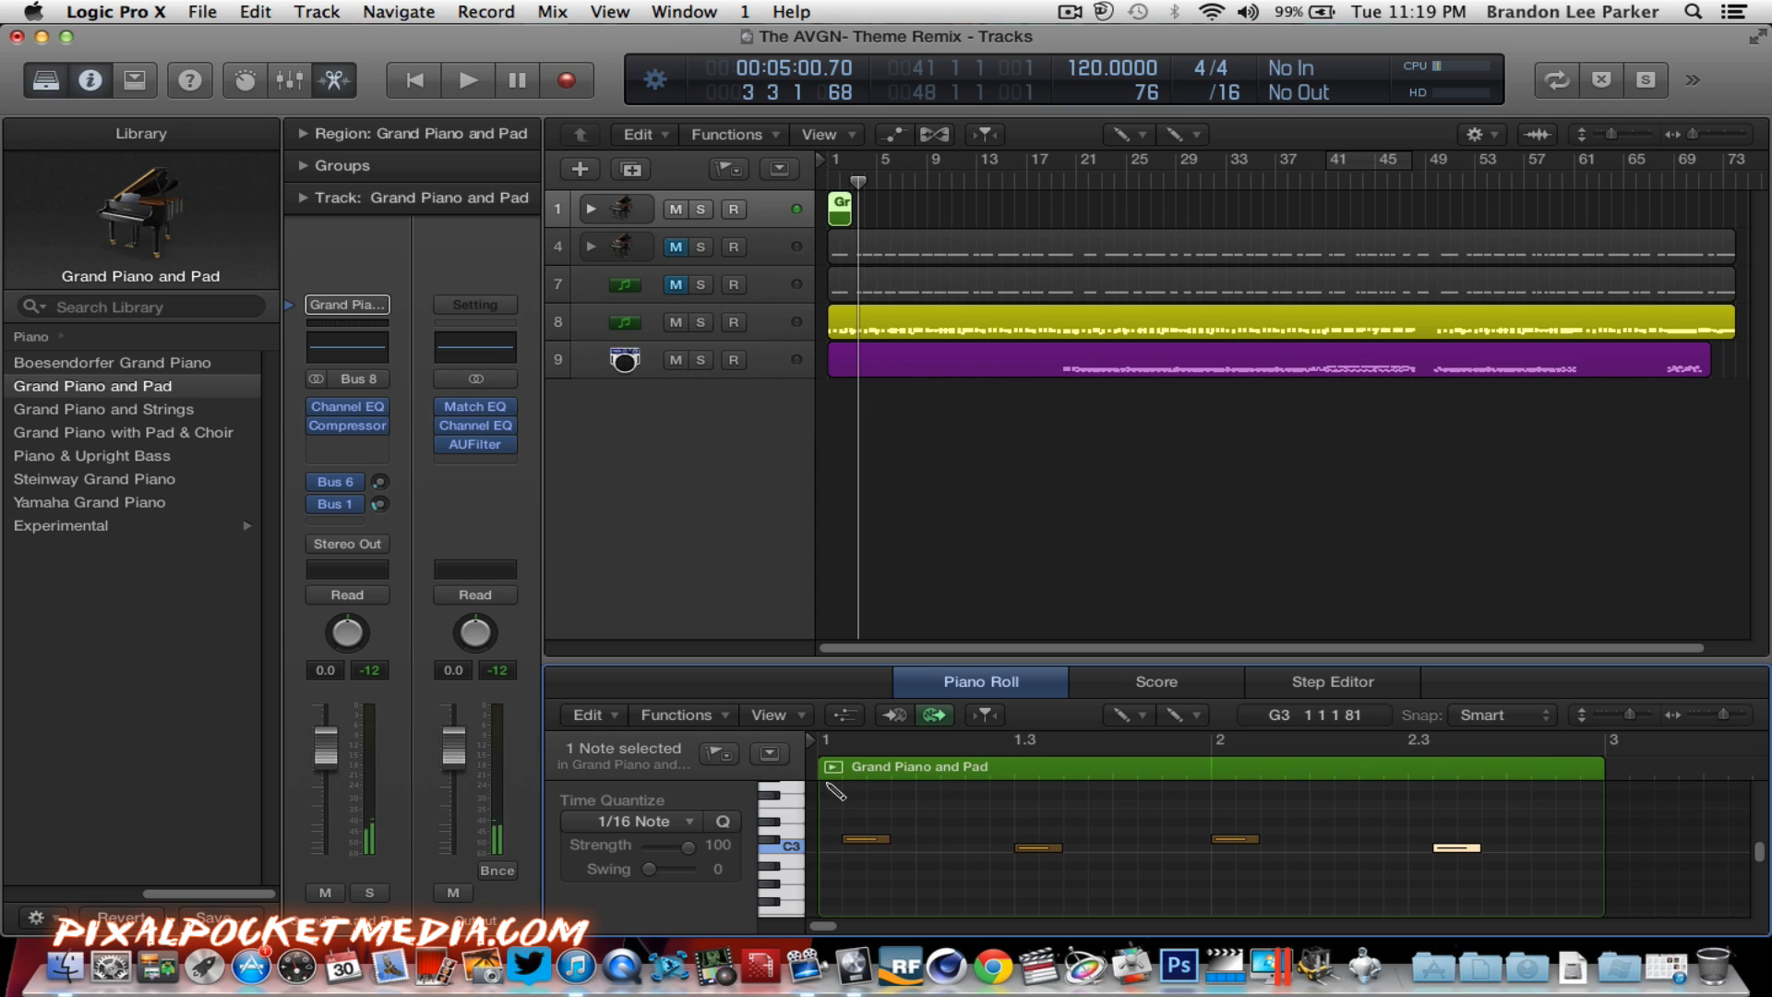
Step: Play from the current position, return the playhead to bar 1 and play the new notes to the end of bar 2
key("space")
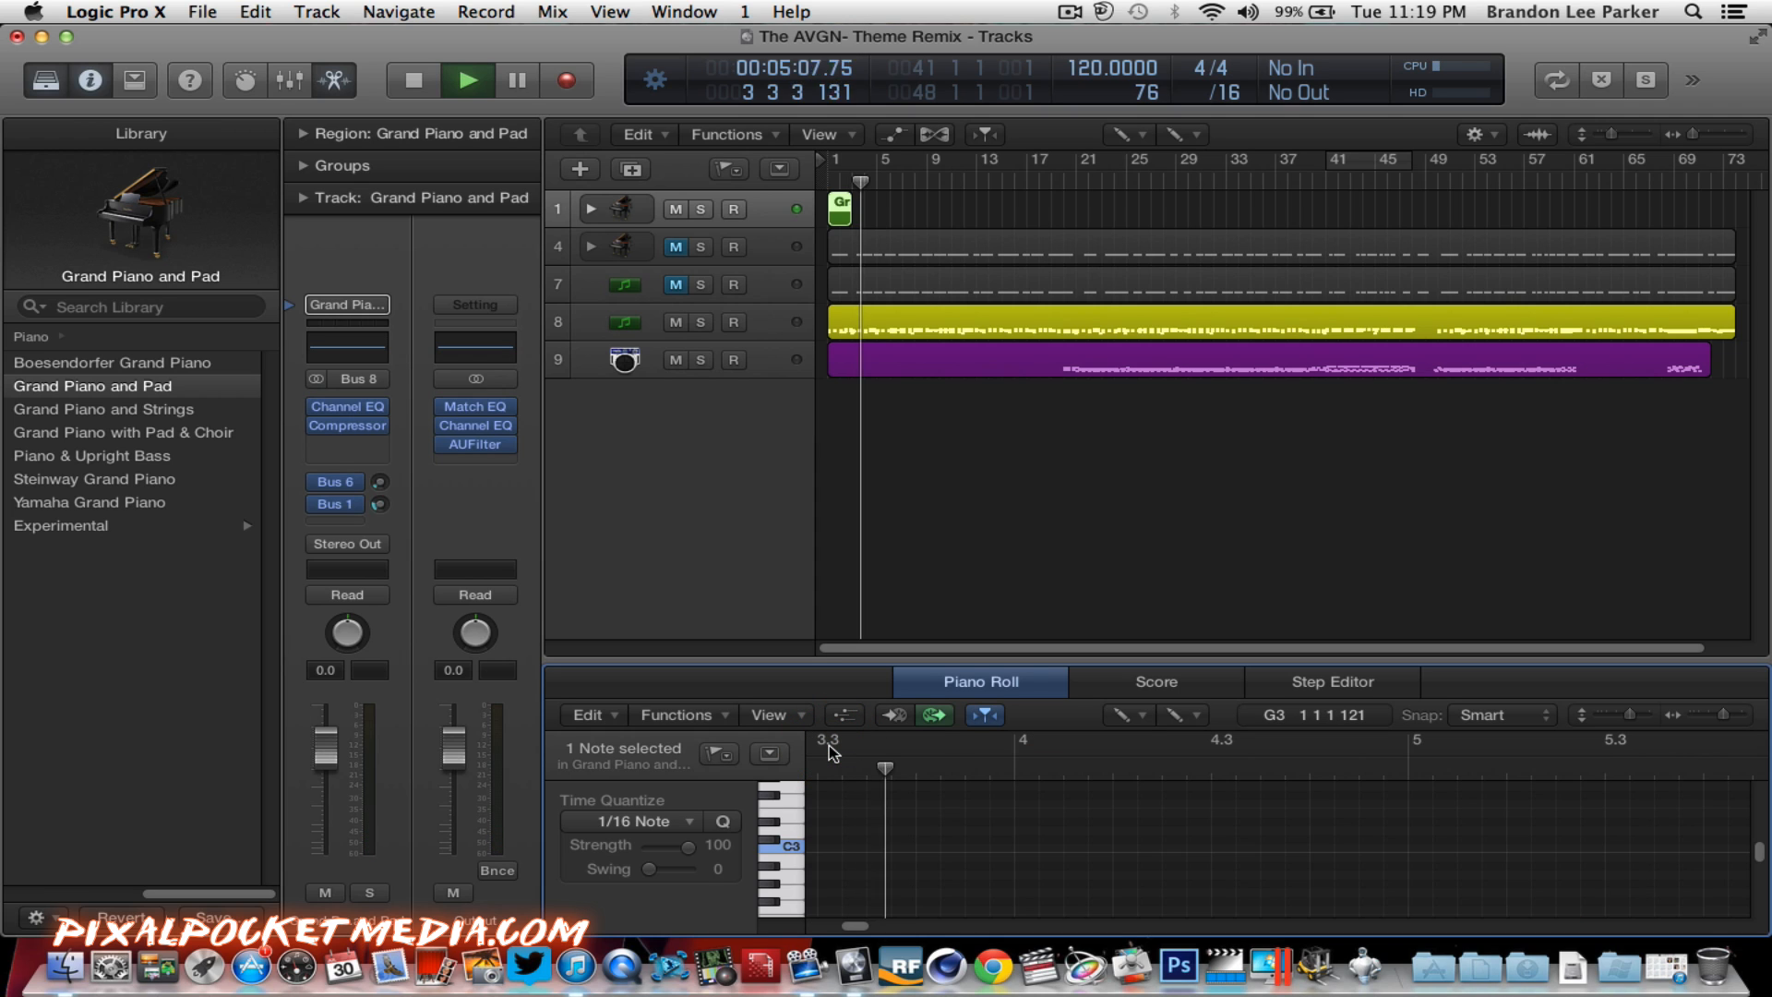
key("space")
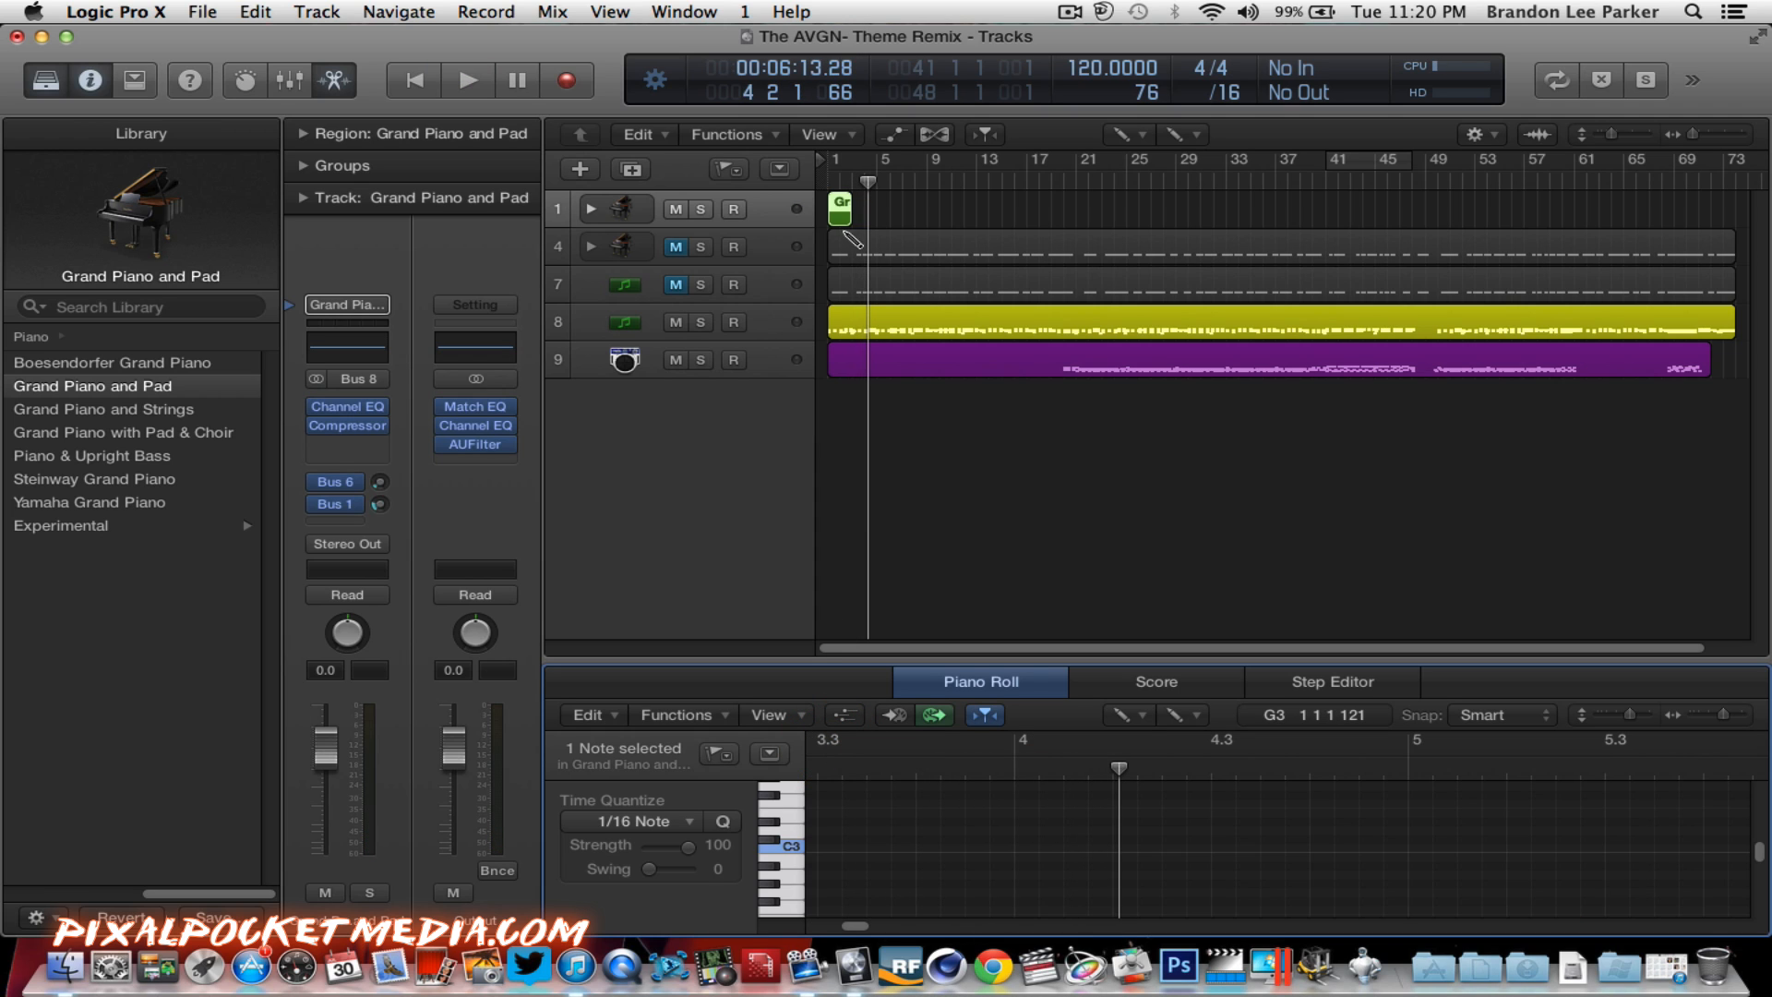
left_click(827, 185)
key("space")
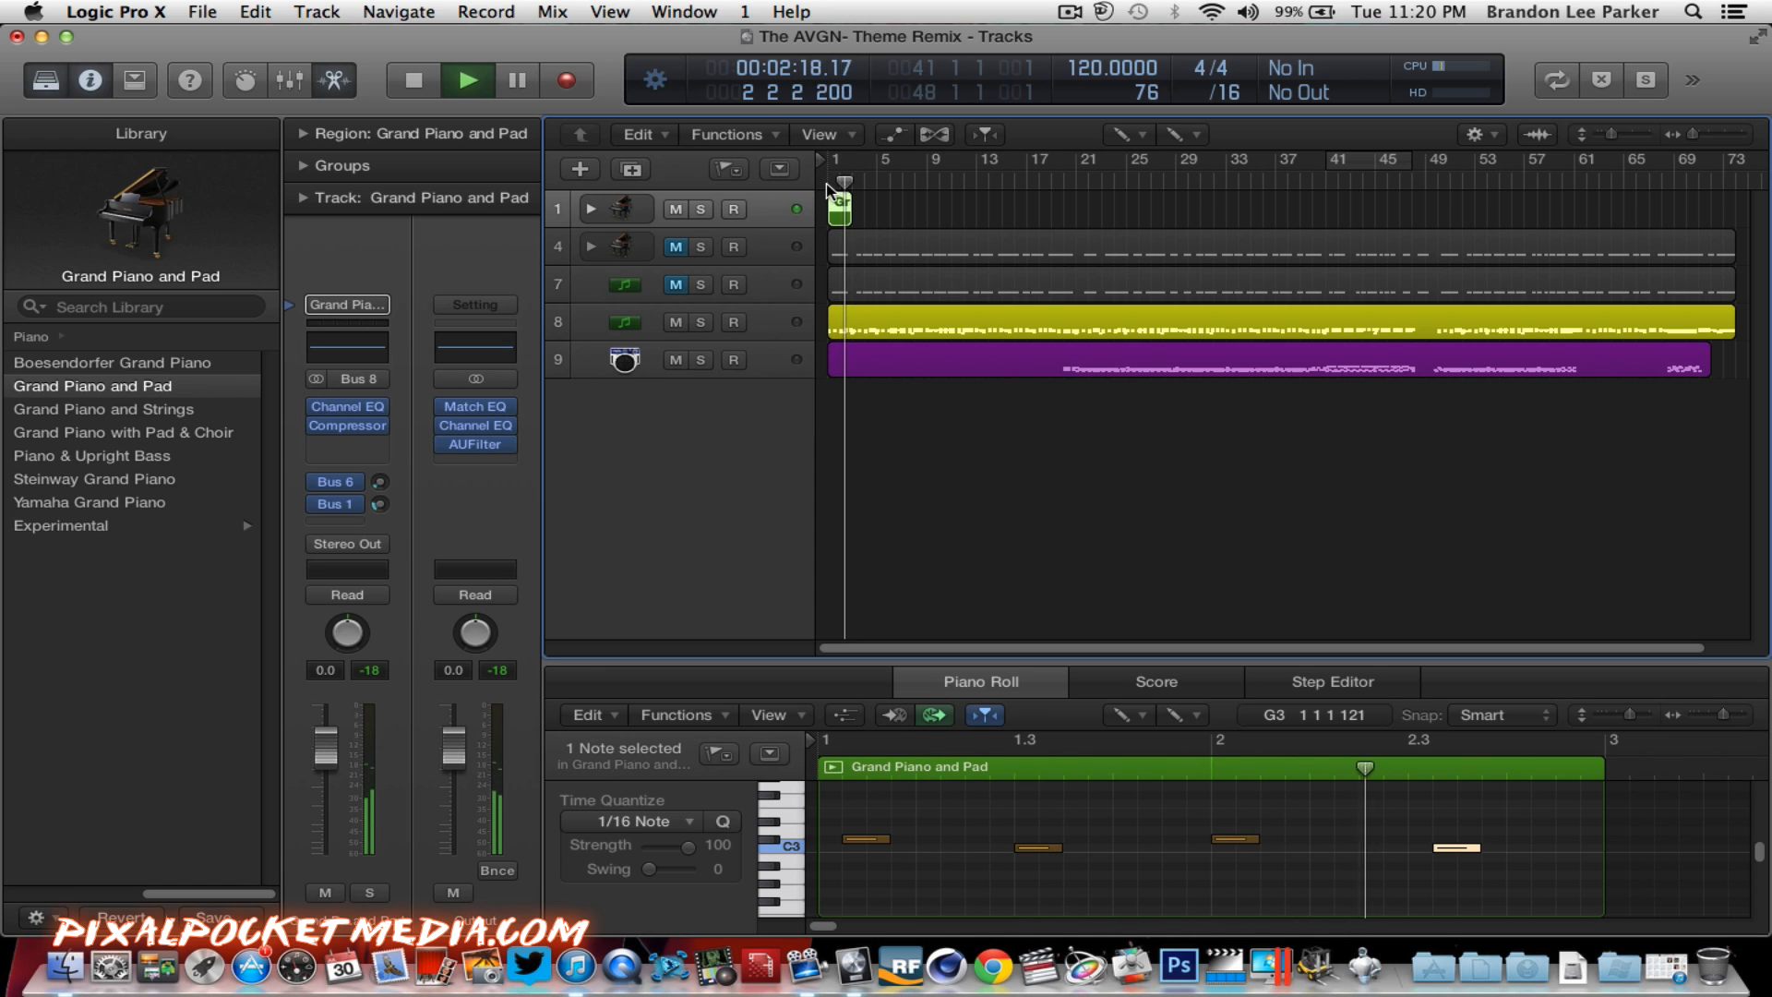
key("space")
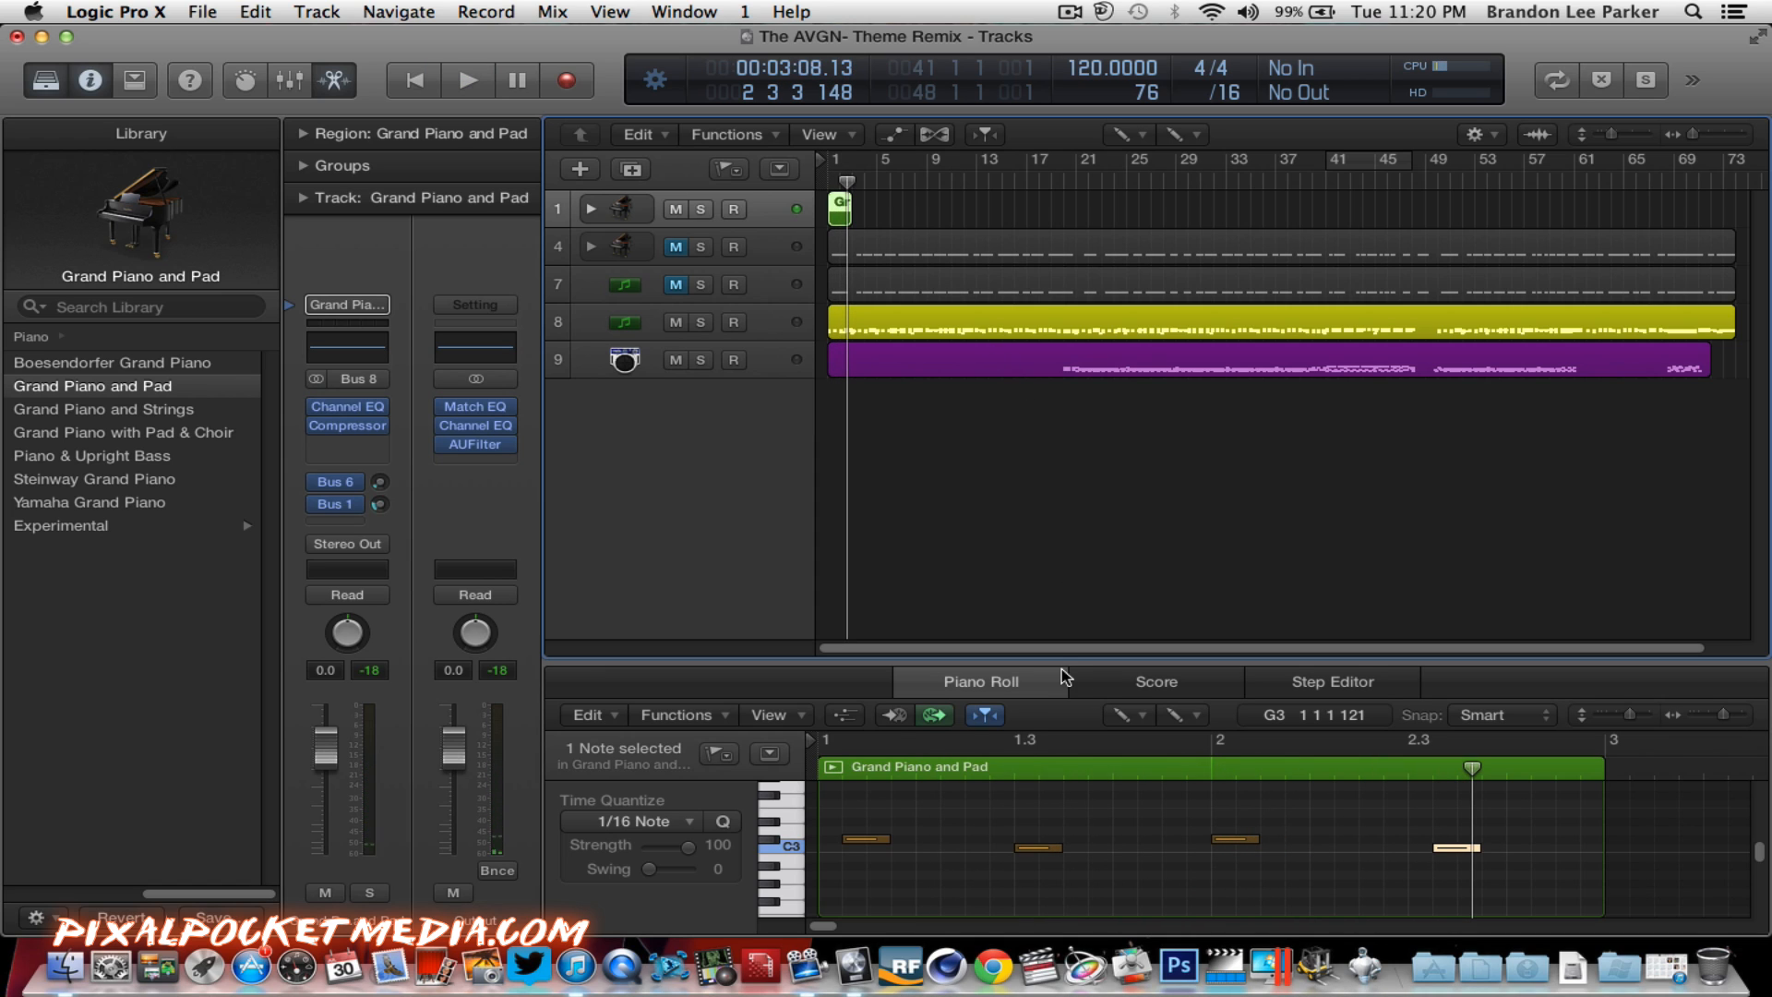
Step: Add a C#3 note shortly before bar 2 and play the region into bar 3
left_click(1146, 837)
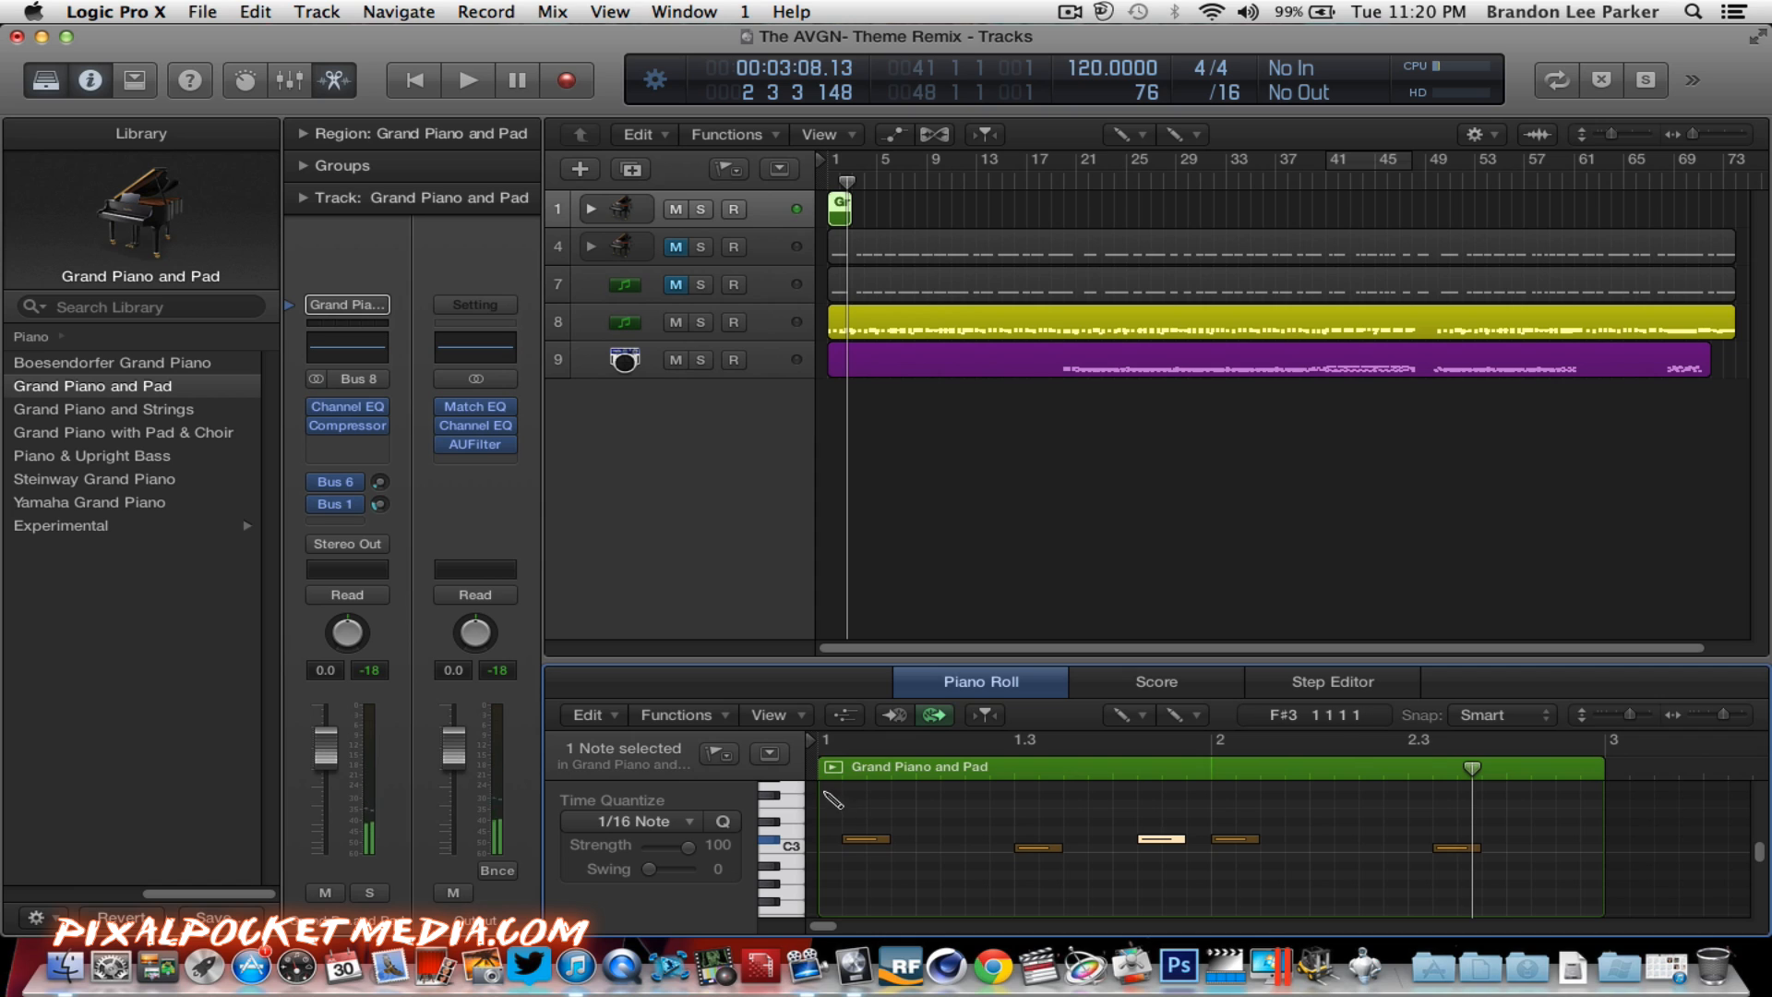
left_click(829, 754)
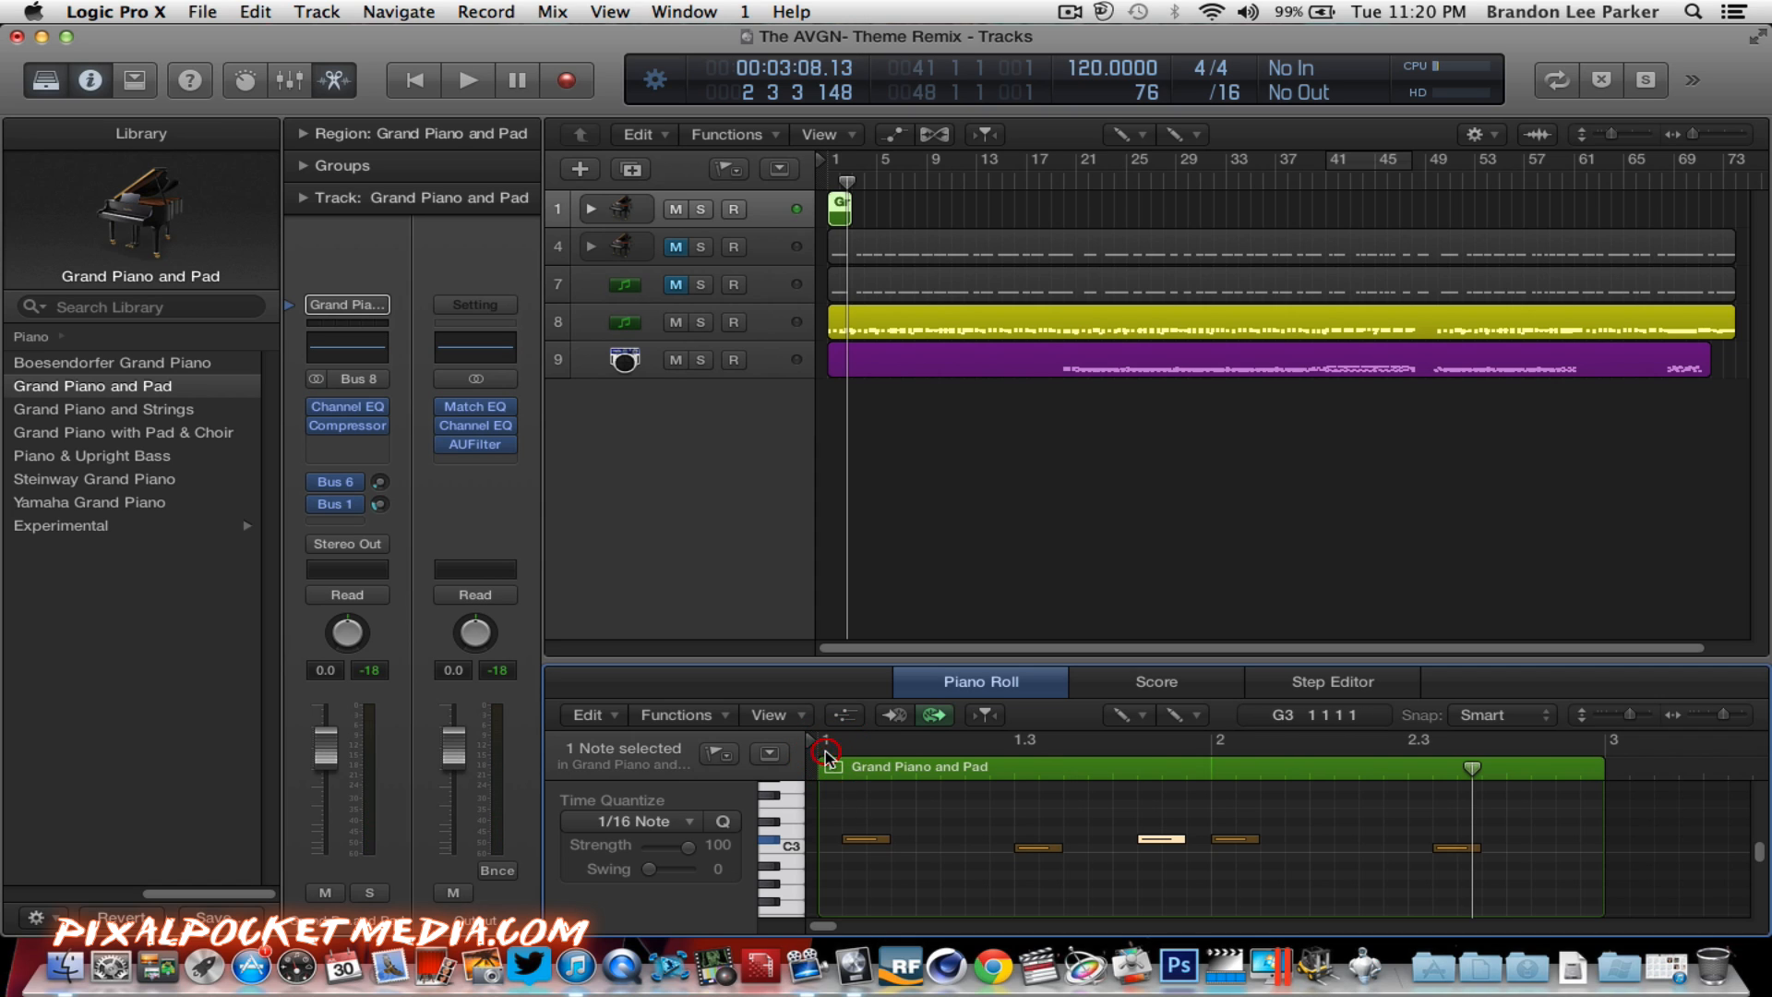
key("space")
key("space")
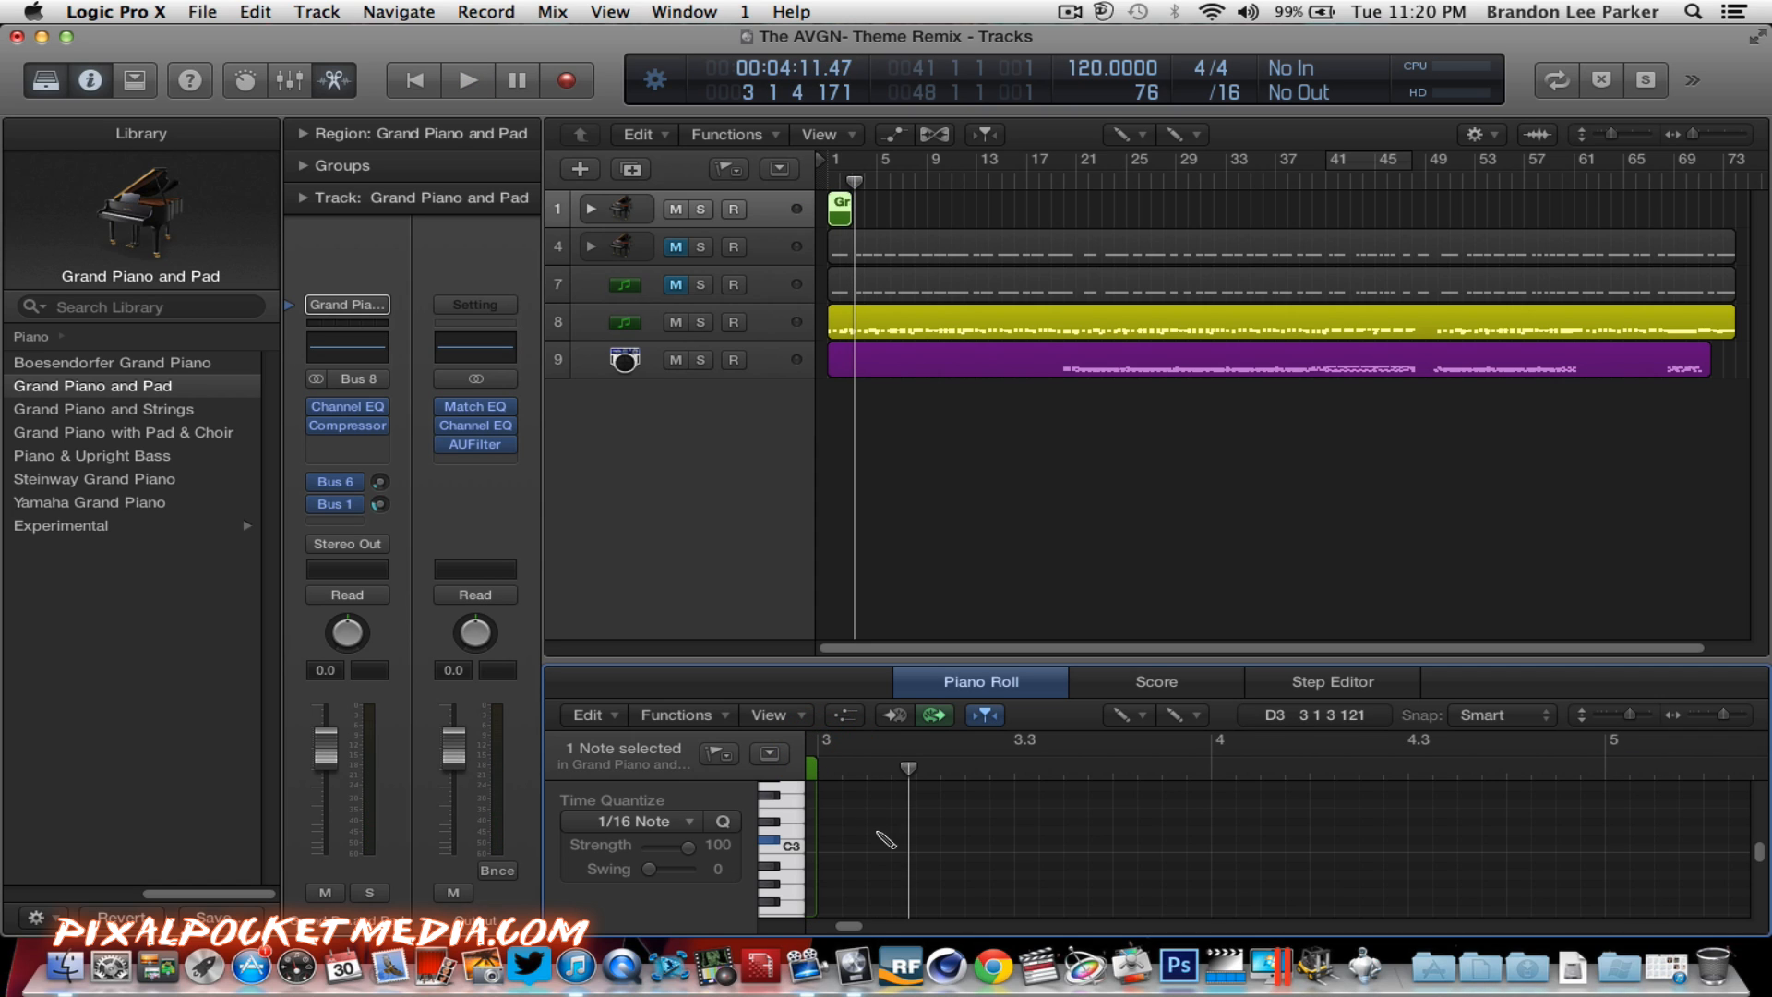
left_click_drag(853, 927, 824, 926)
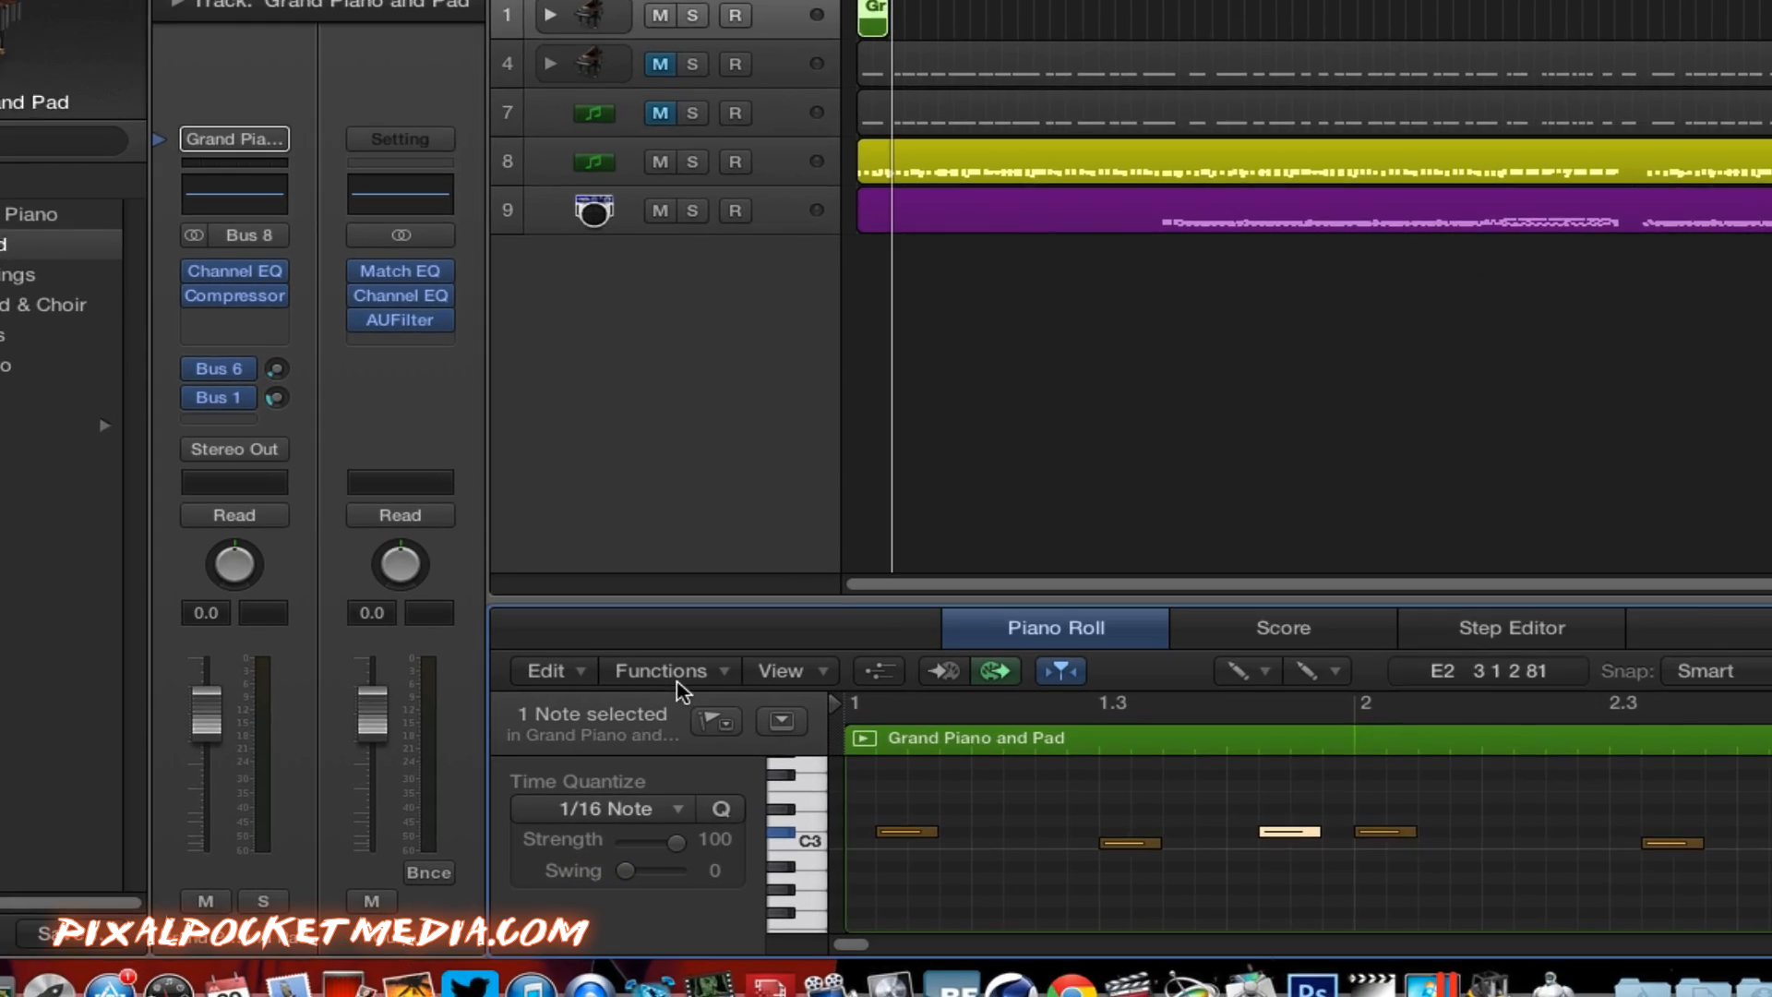
Step: Look through the Piano Roll's note functions, MIDI Transform entry and MIDI Draw view options
left_click(683, 714)
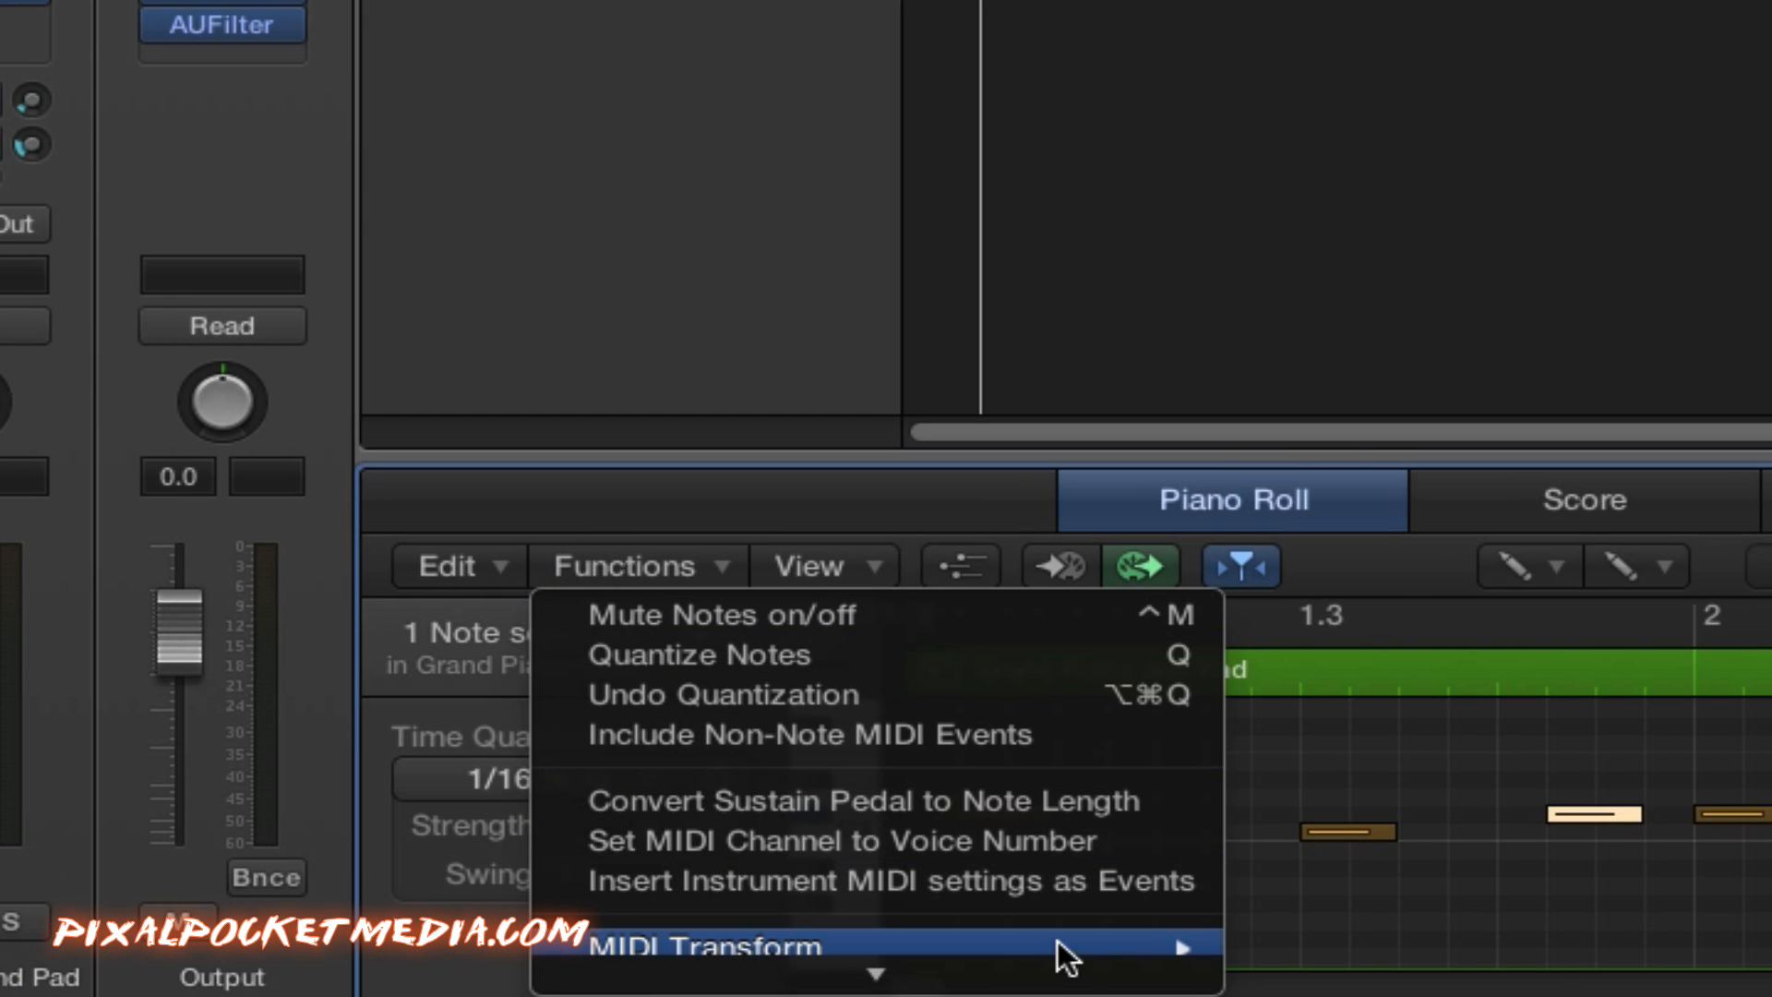
mouse_move(1071, 946)
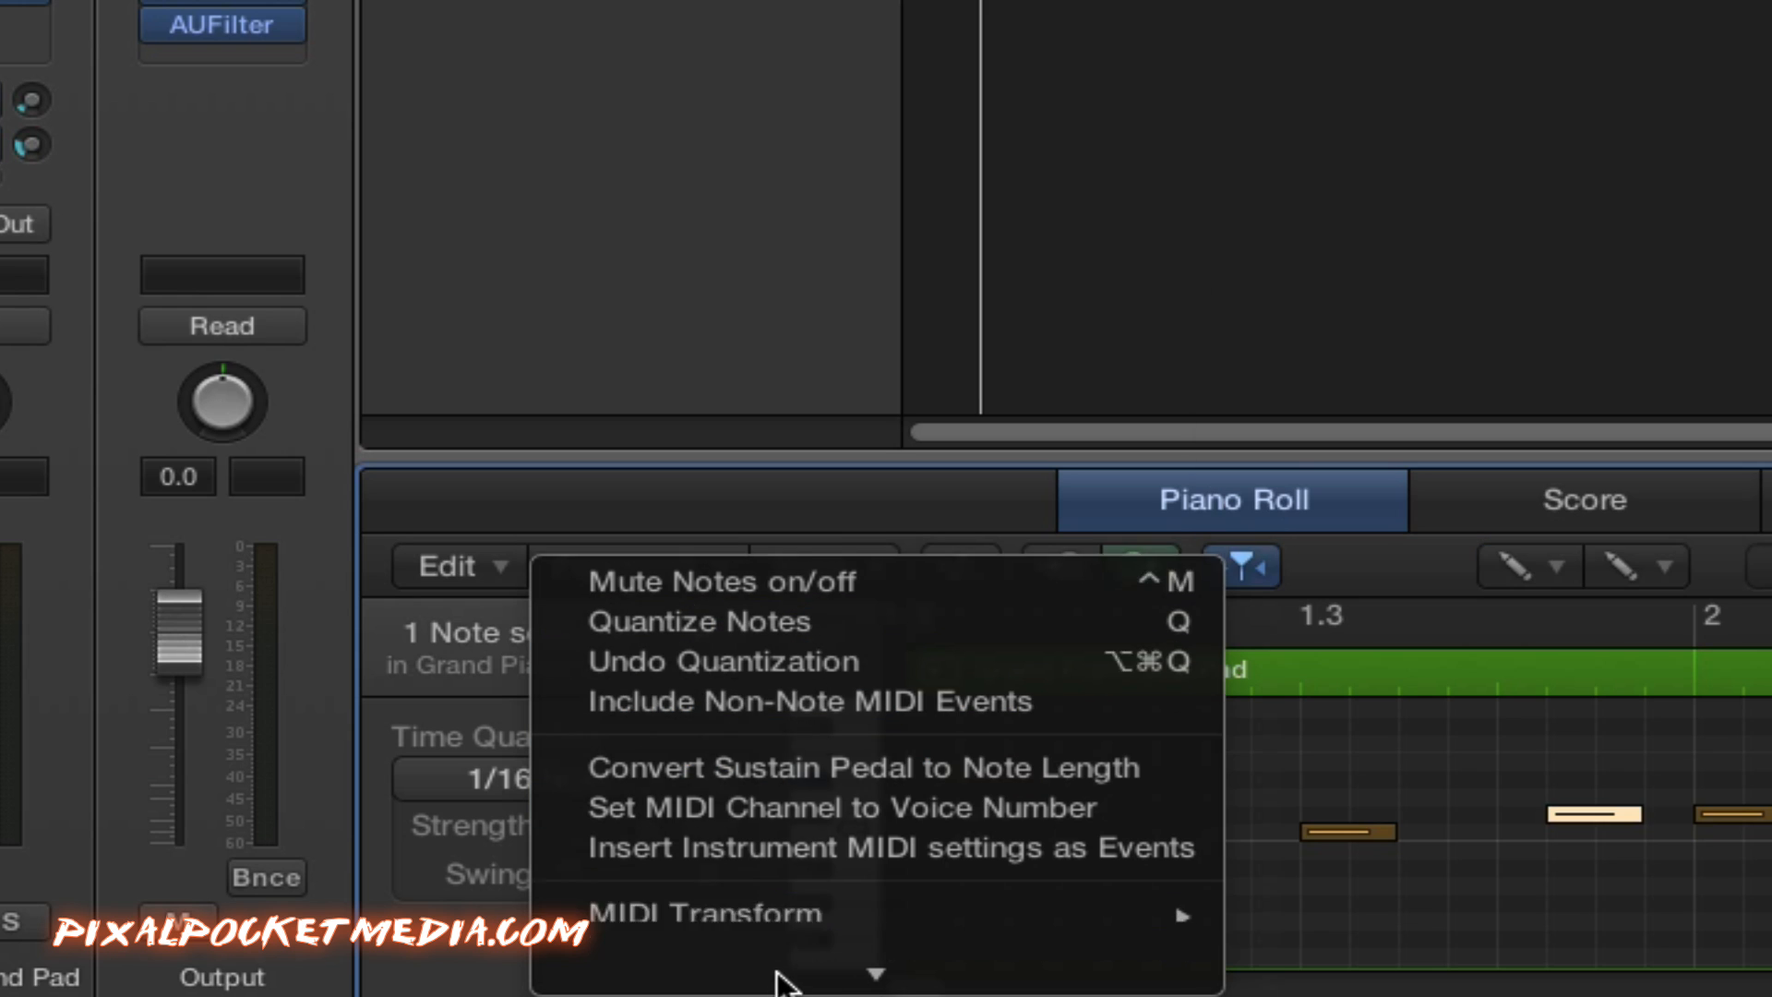
mouse_move(863, 863)
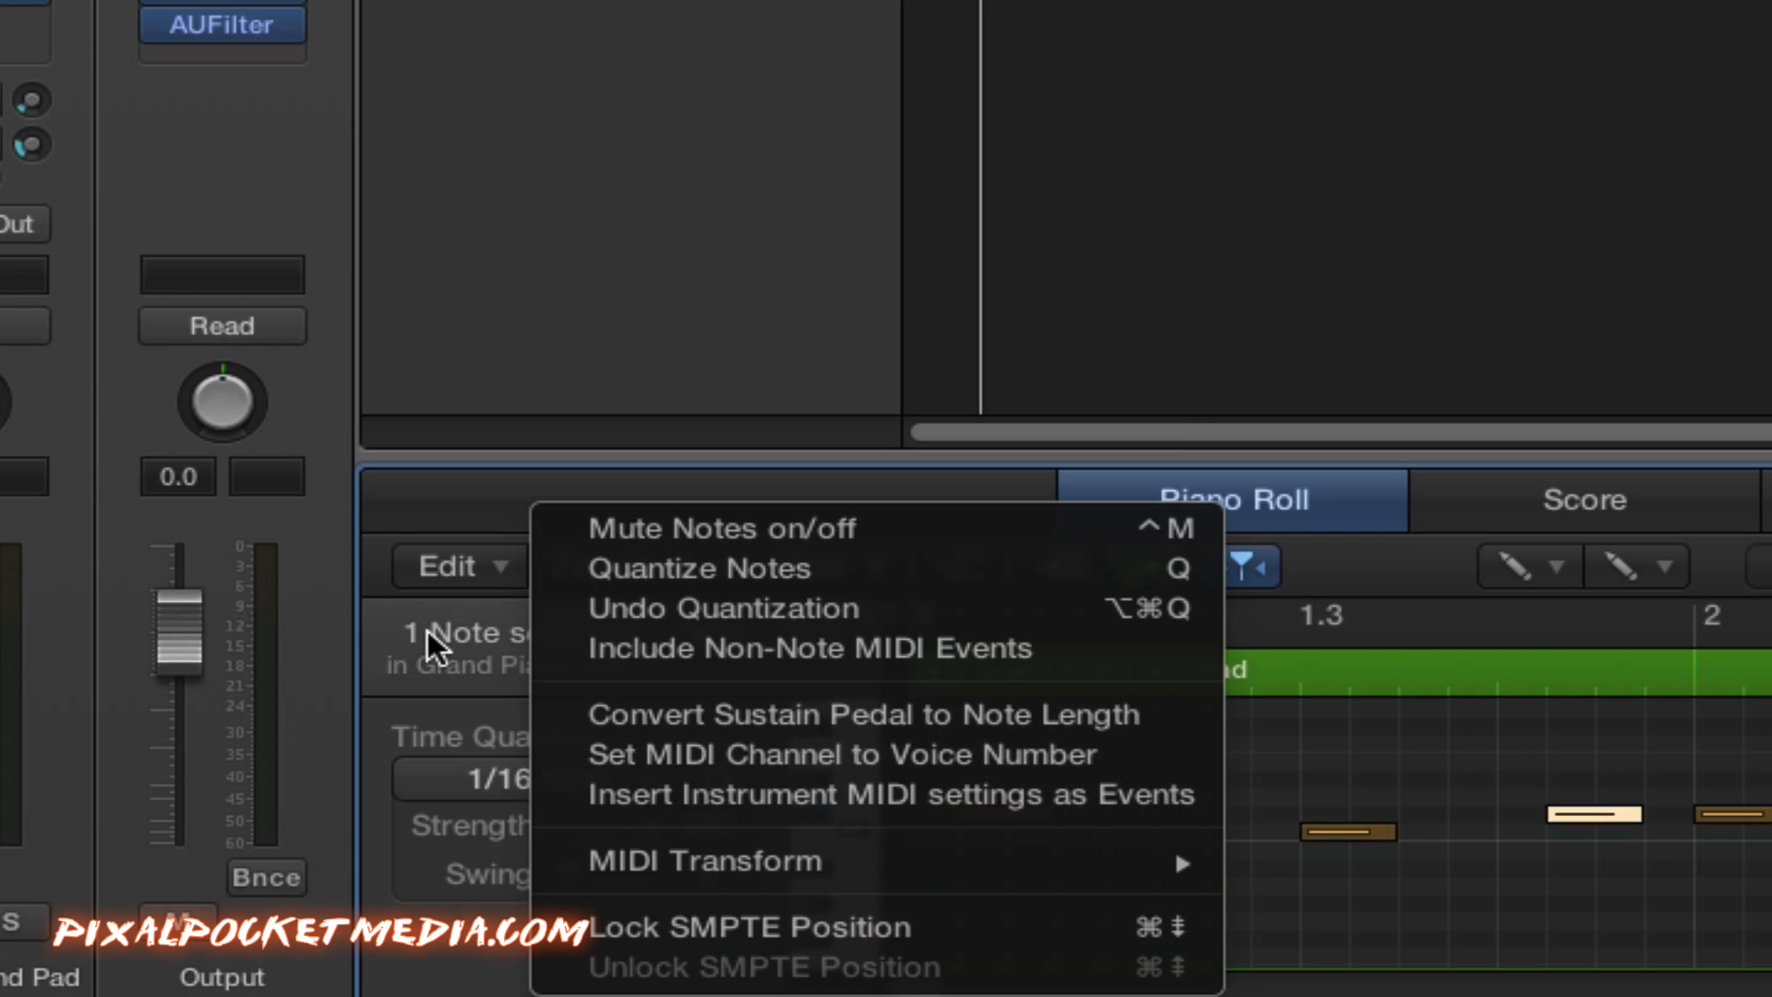
left_click(428, 631)
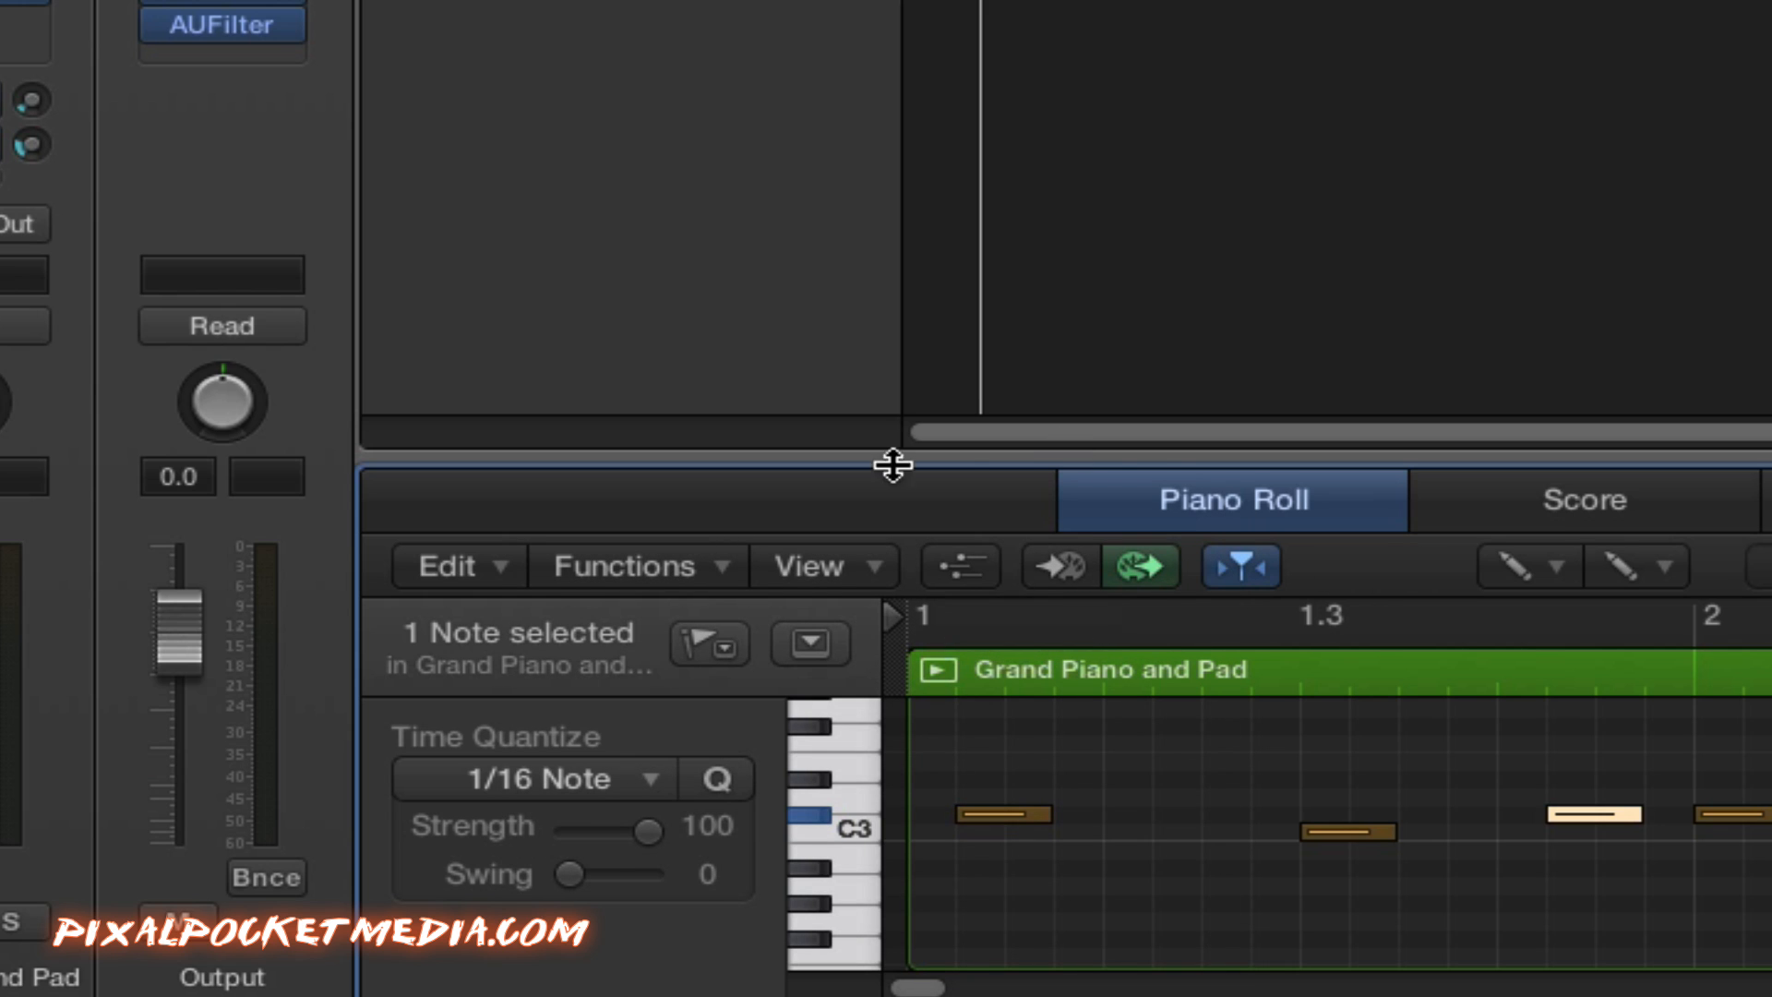
left_click(821, 565)
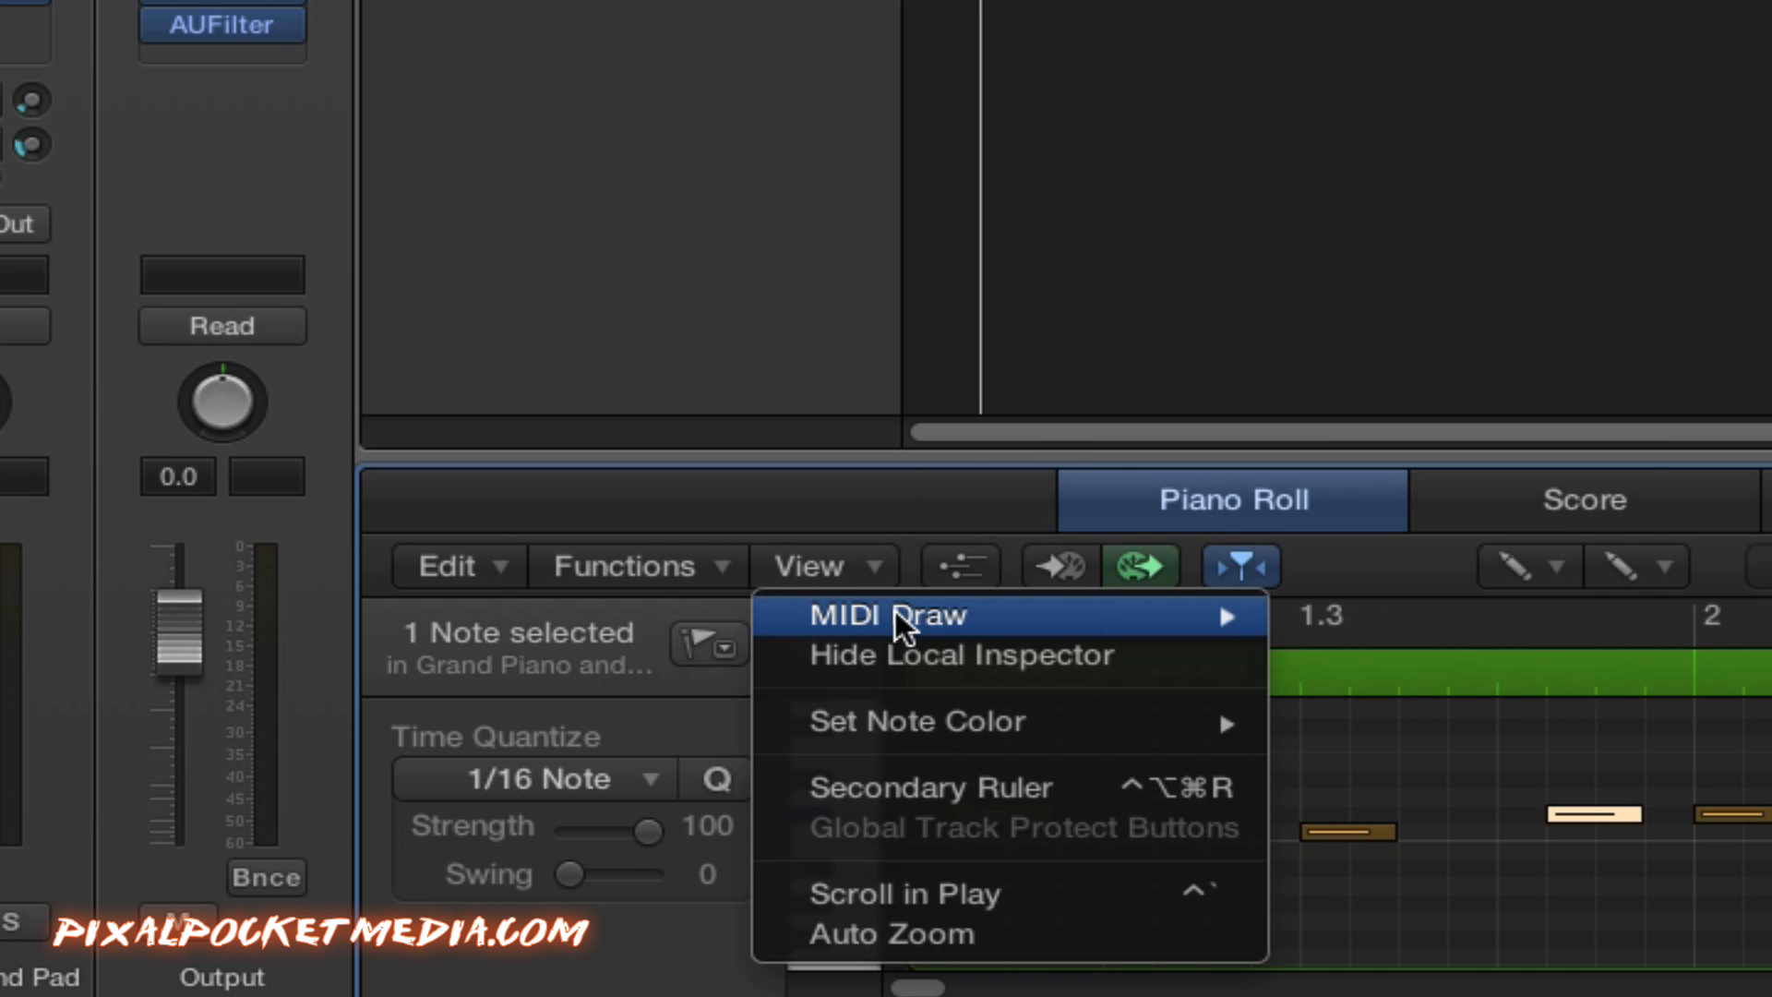
mouse_move(895, 613)
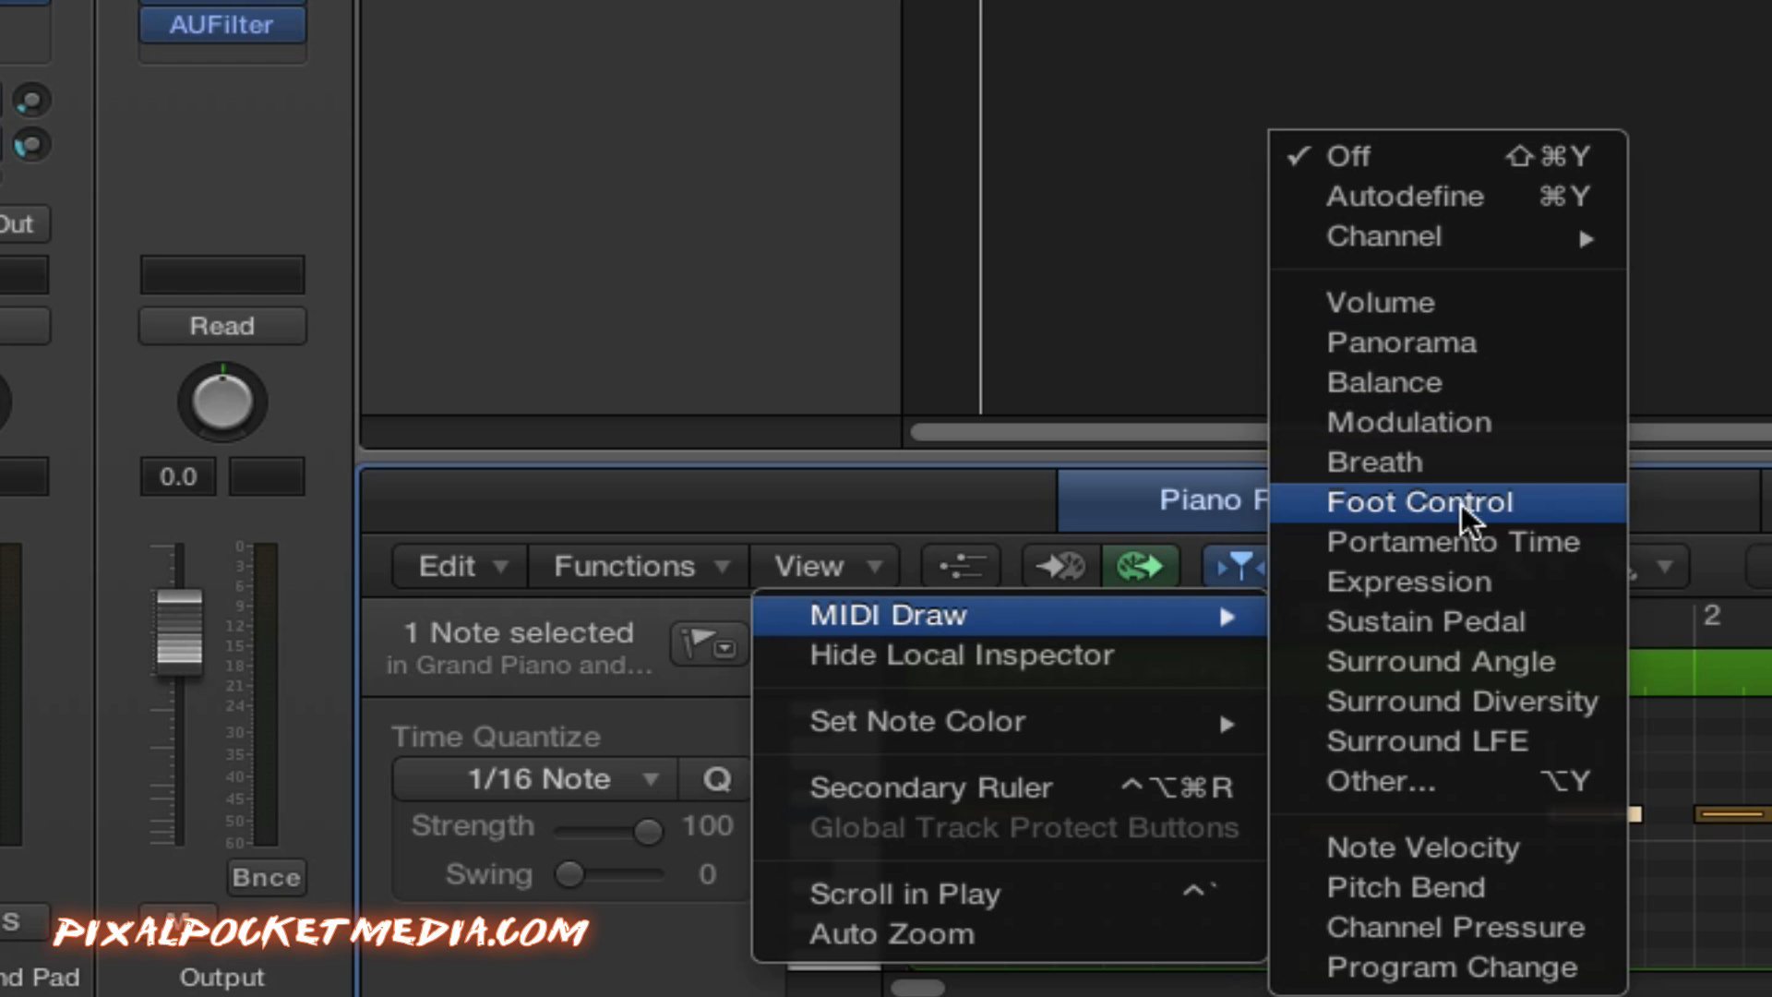
left_click(783, 545)
left_click(659, 564)
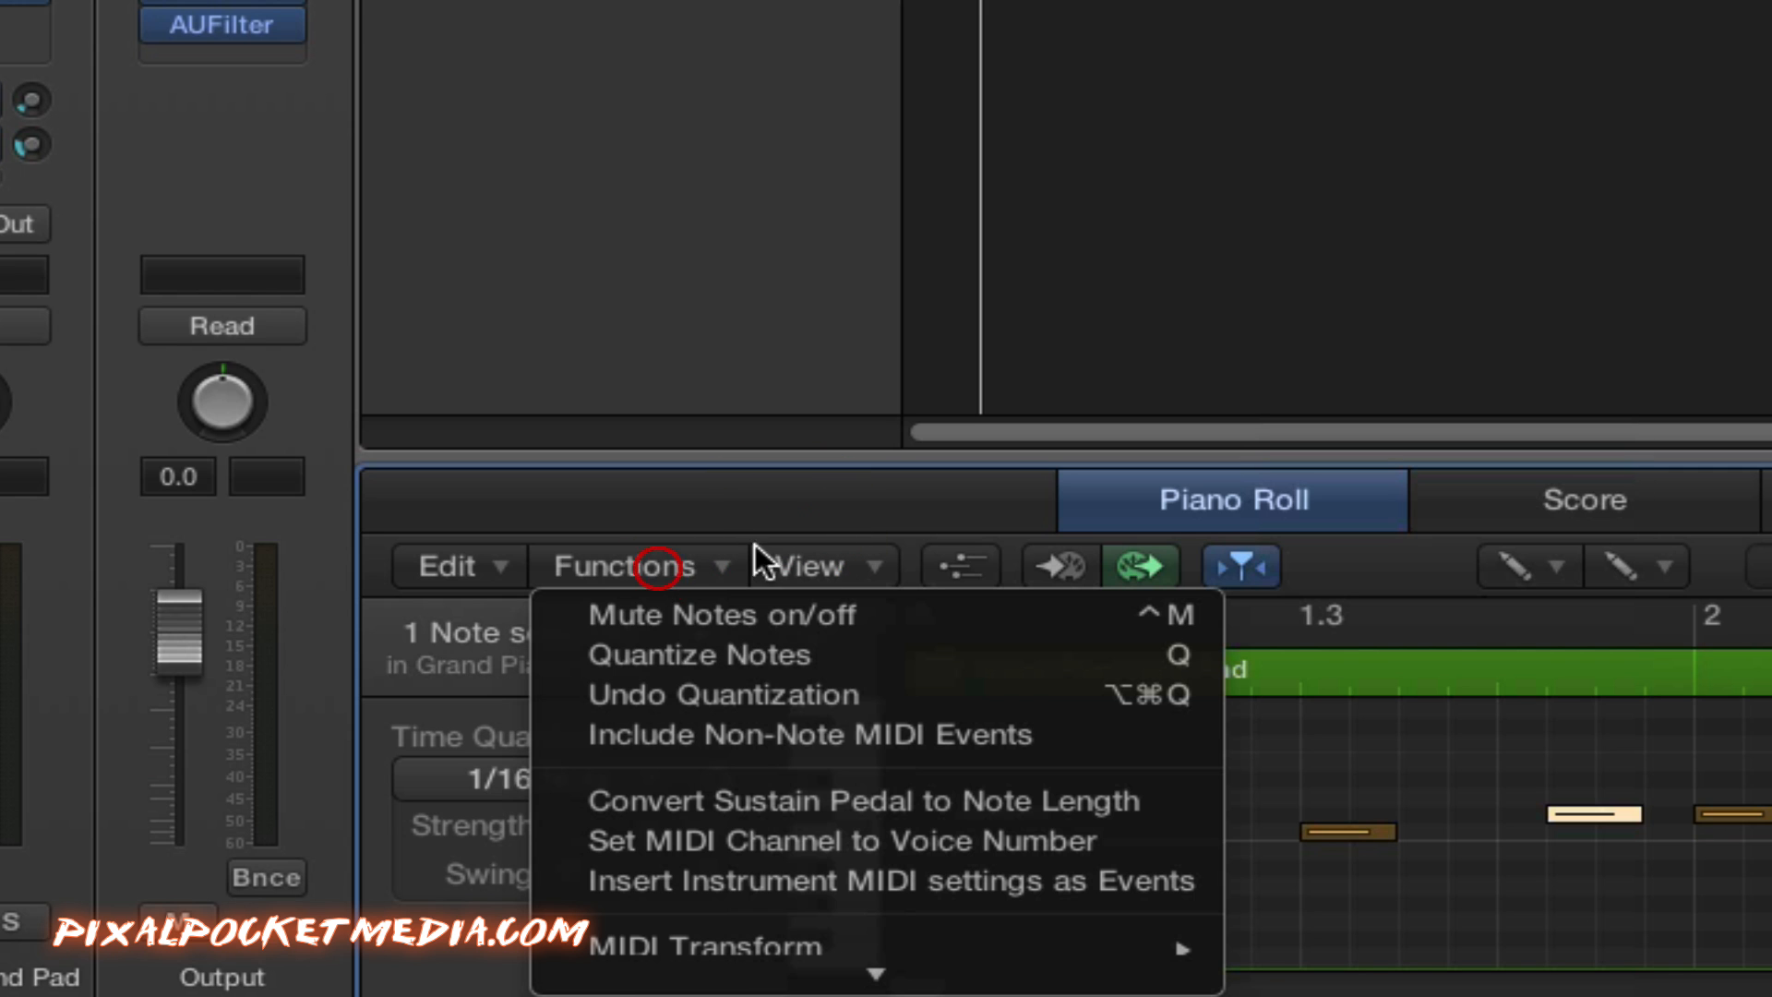
left_click(753, 201)
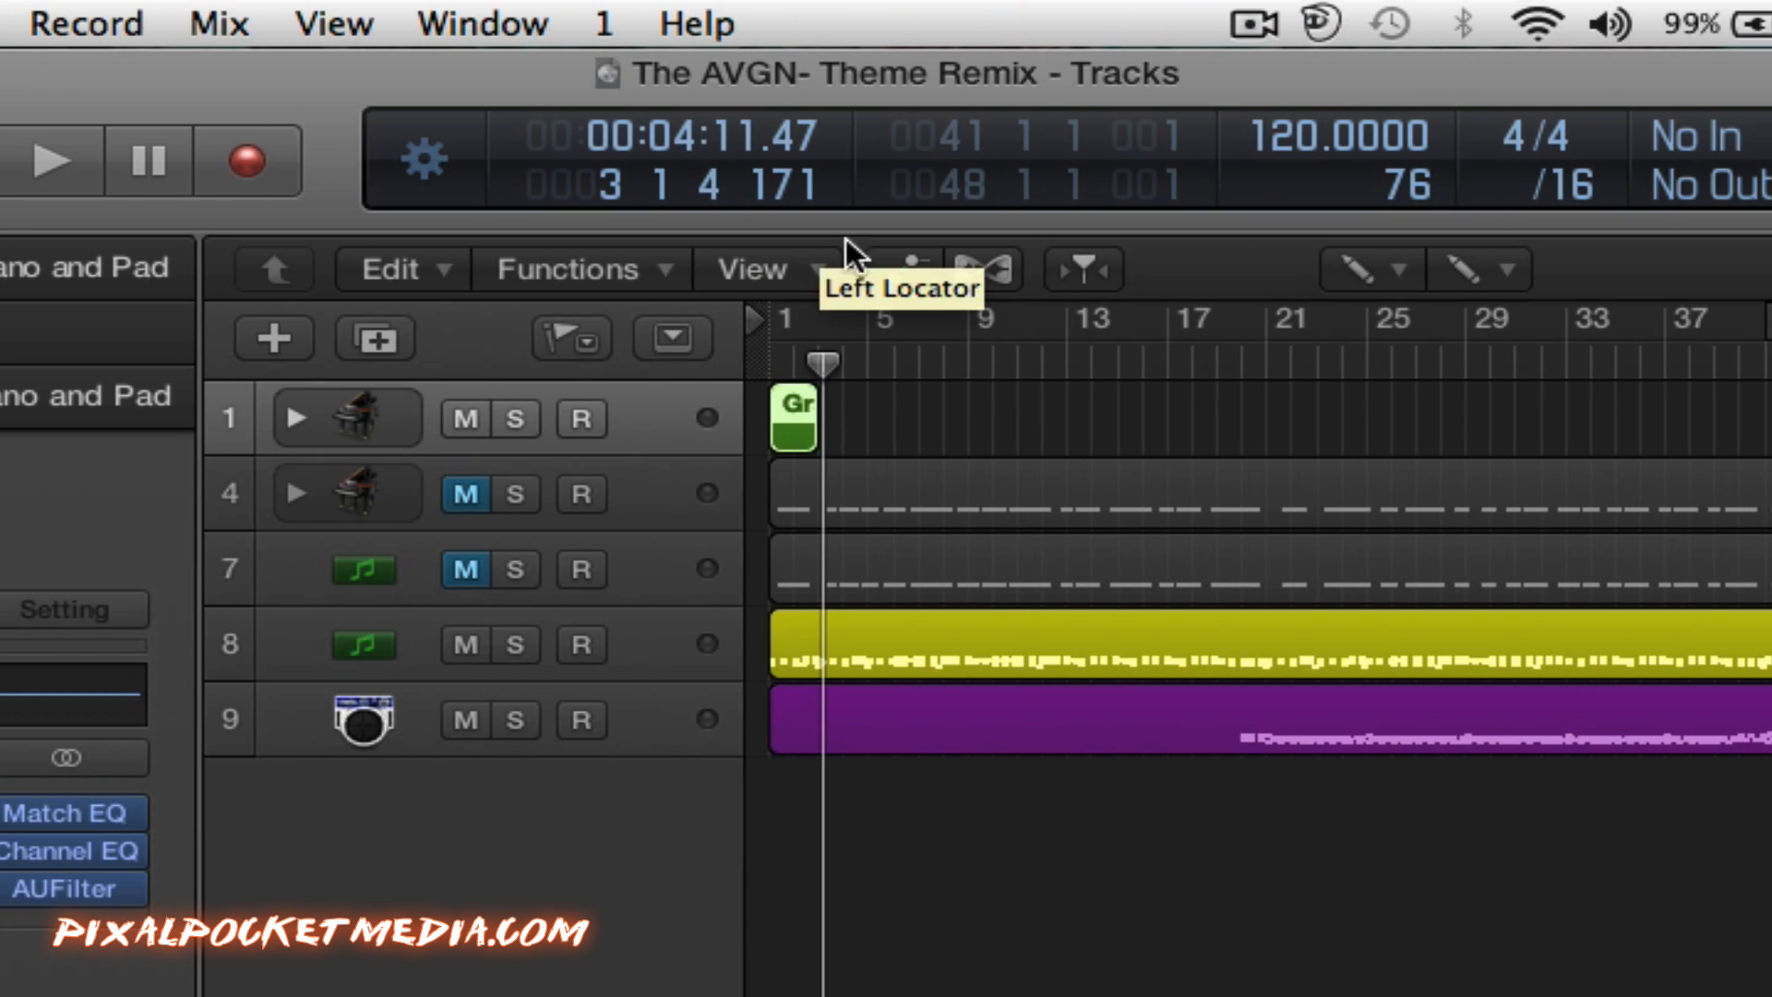
Step: Try to lower the project tempo to 119 and open the Tempo List
left_click_drag(1332, 142, 1288, 155)
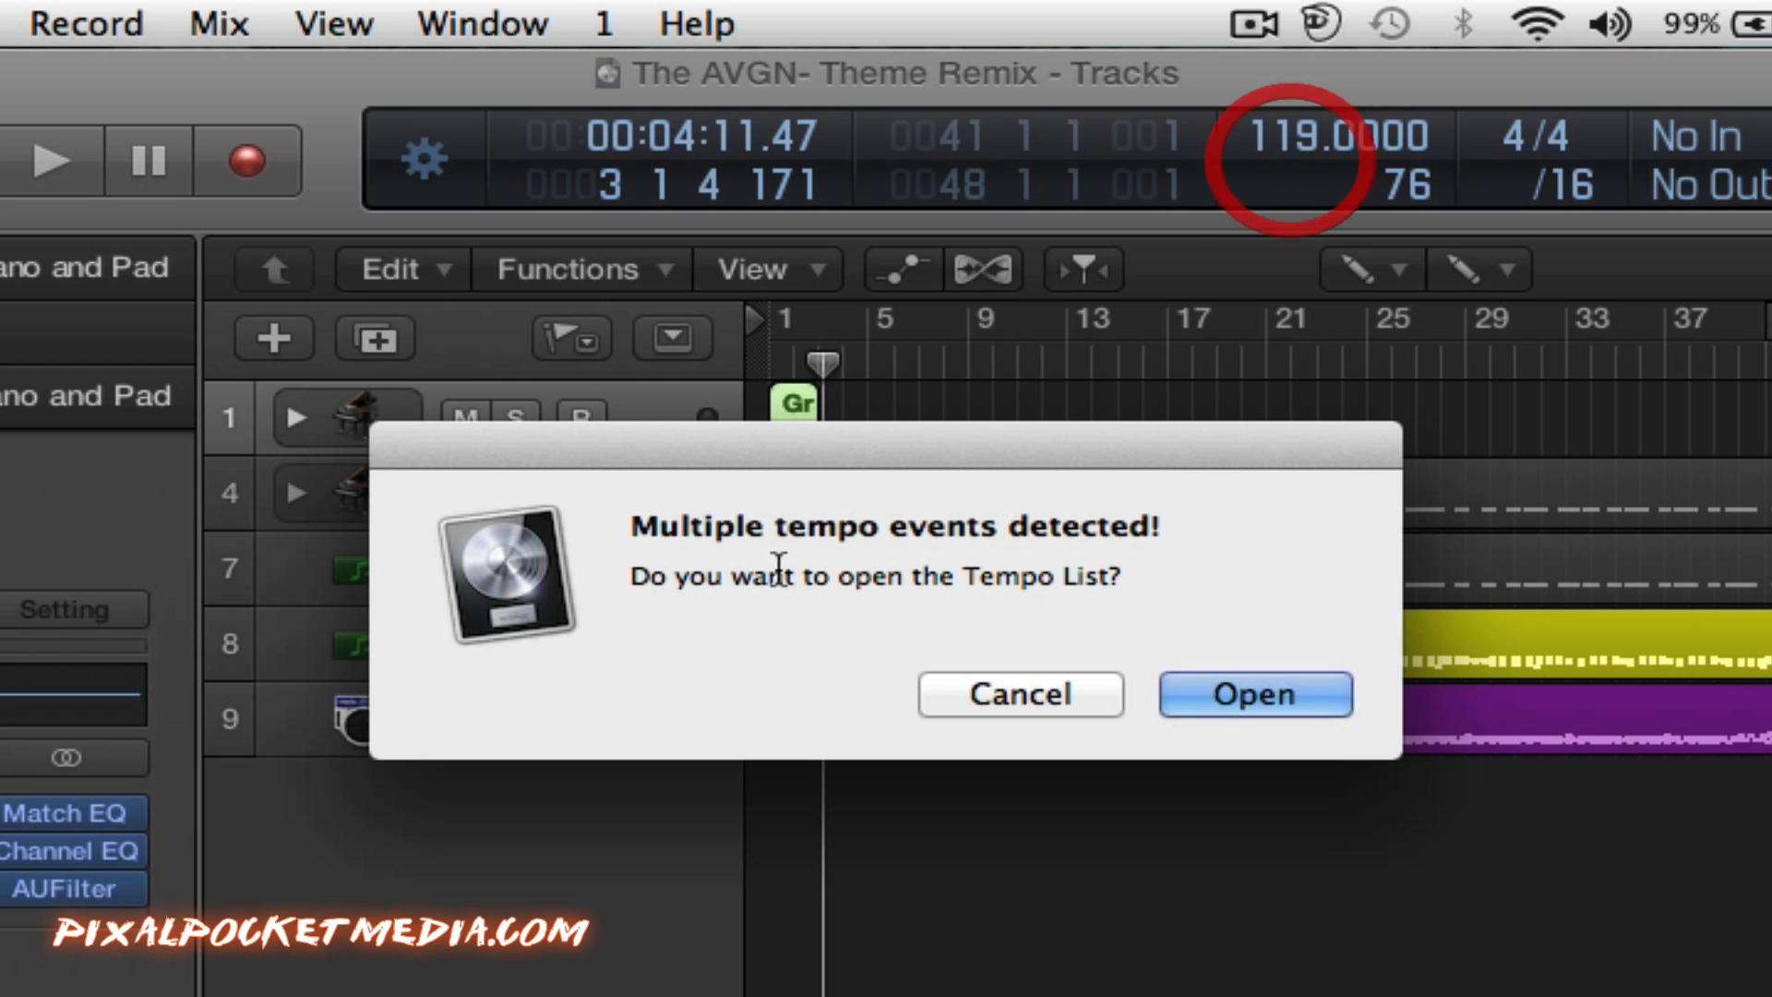
left_click(1200, 697)
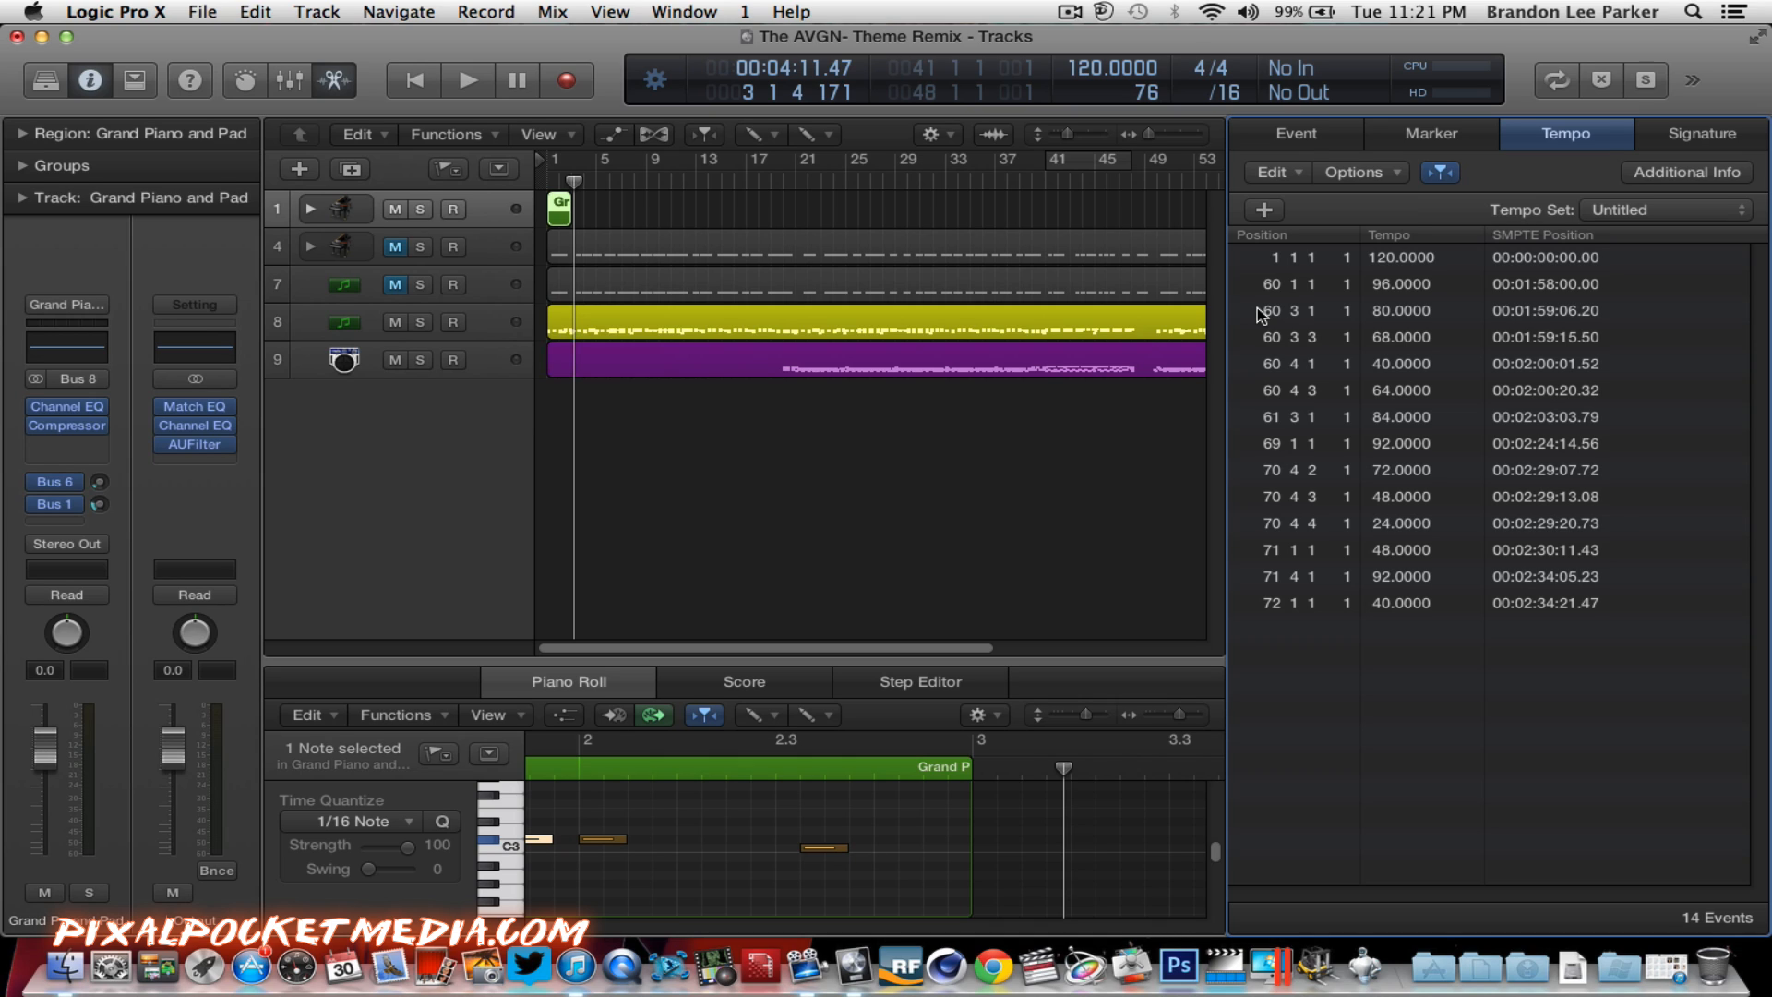
Step: Show the global tracks and examine the tempo curve from the start of the song to the changes after bar 60
left_click(479, 170)
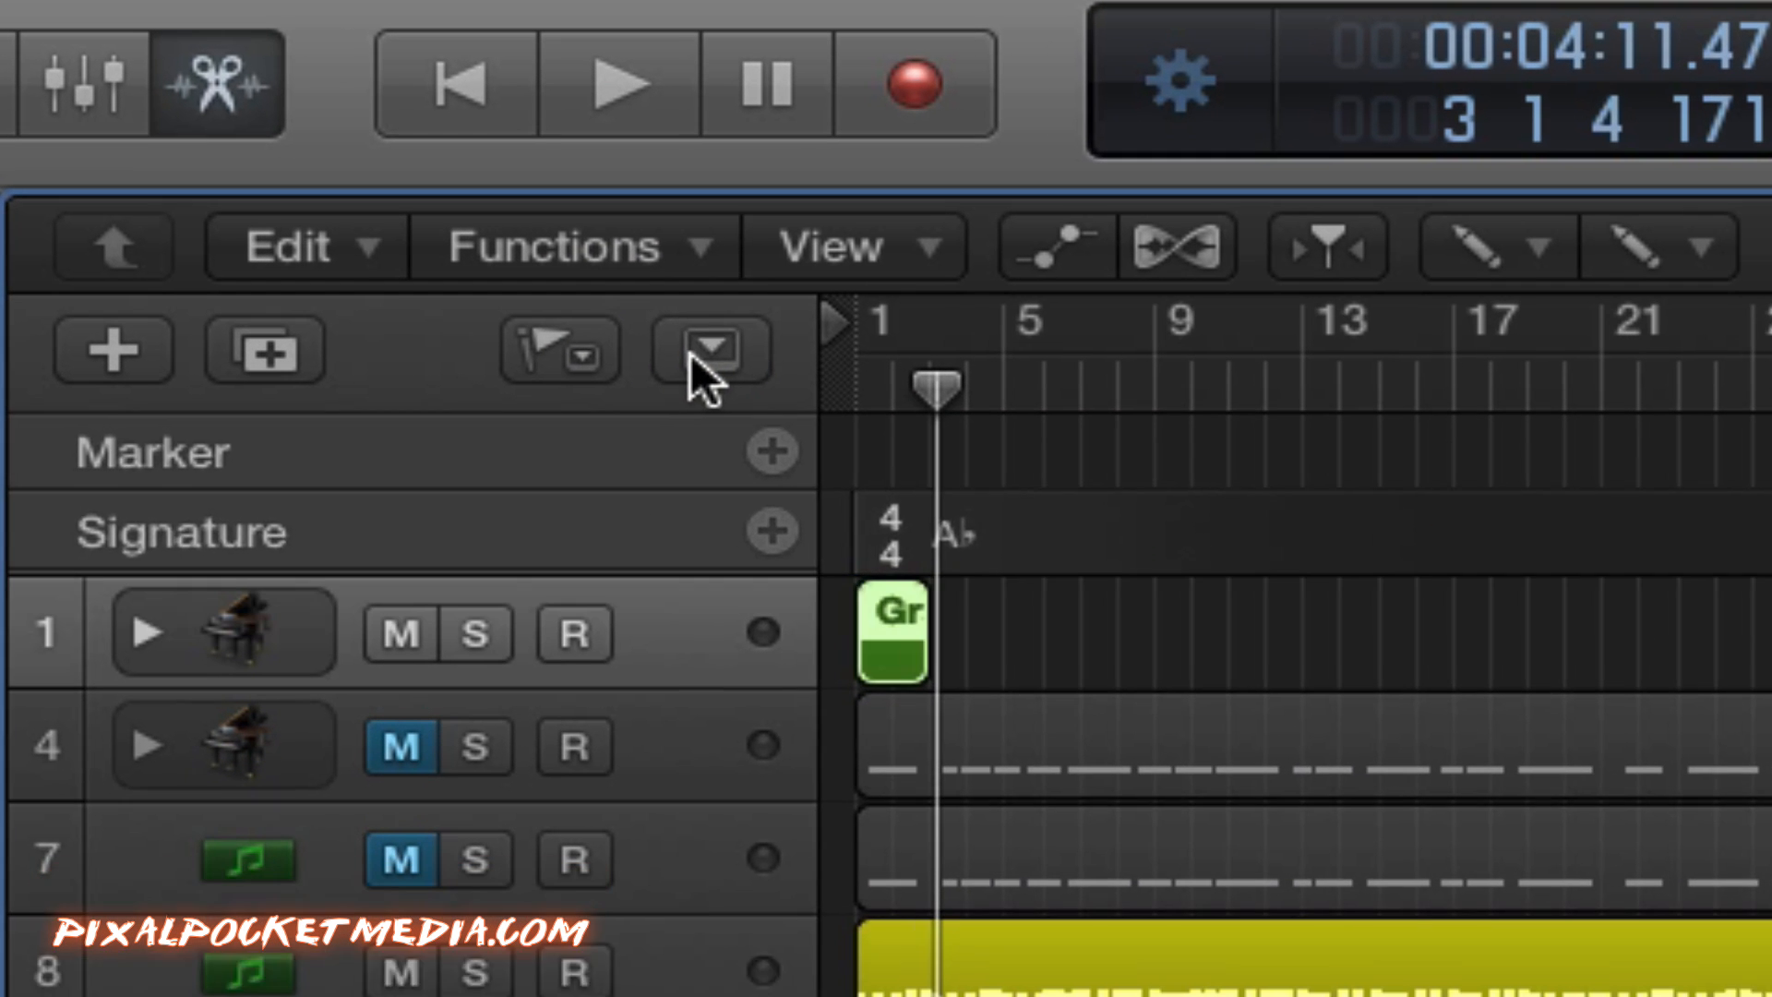
left_click(503, 168)
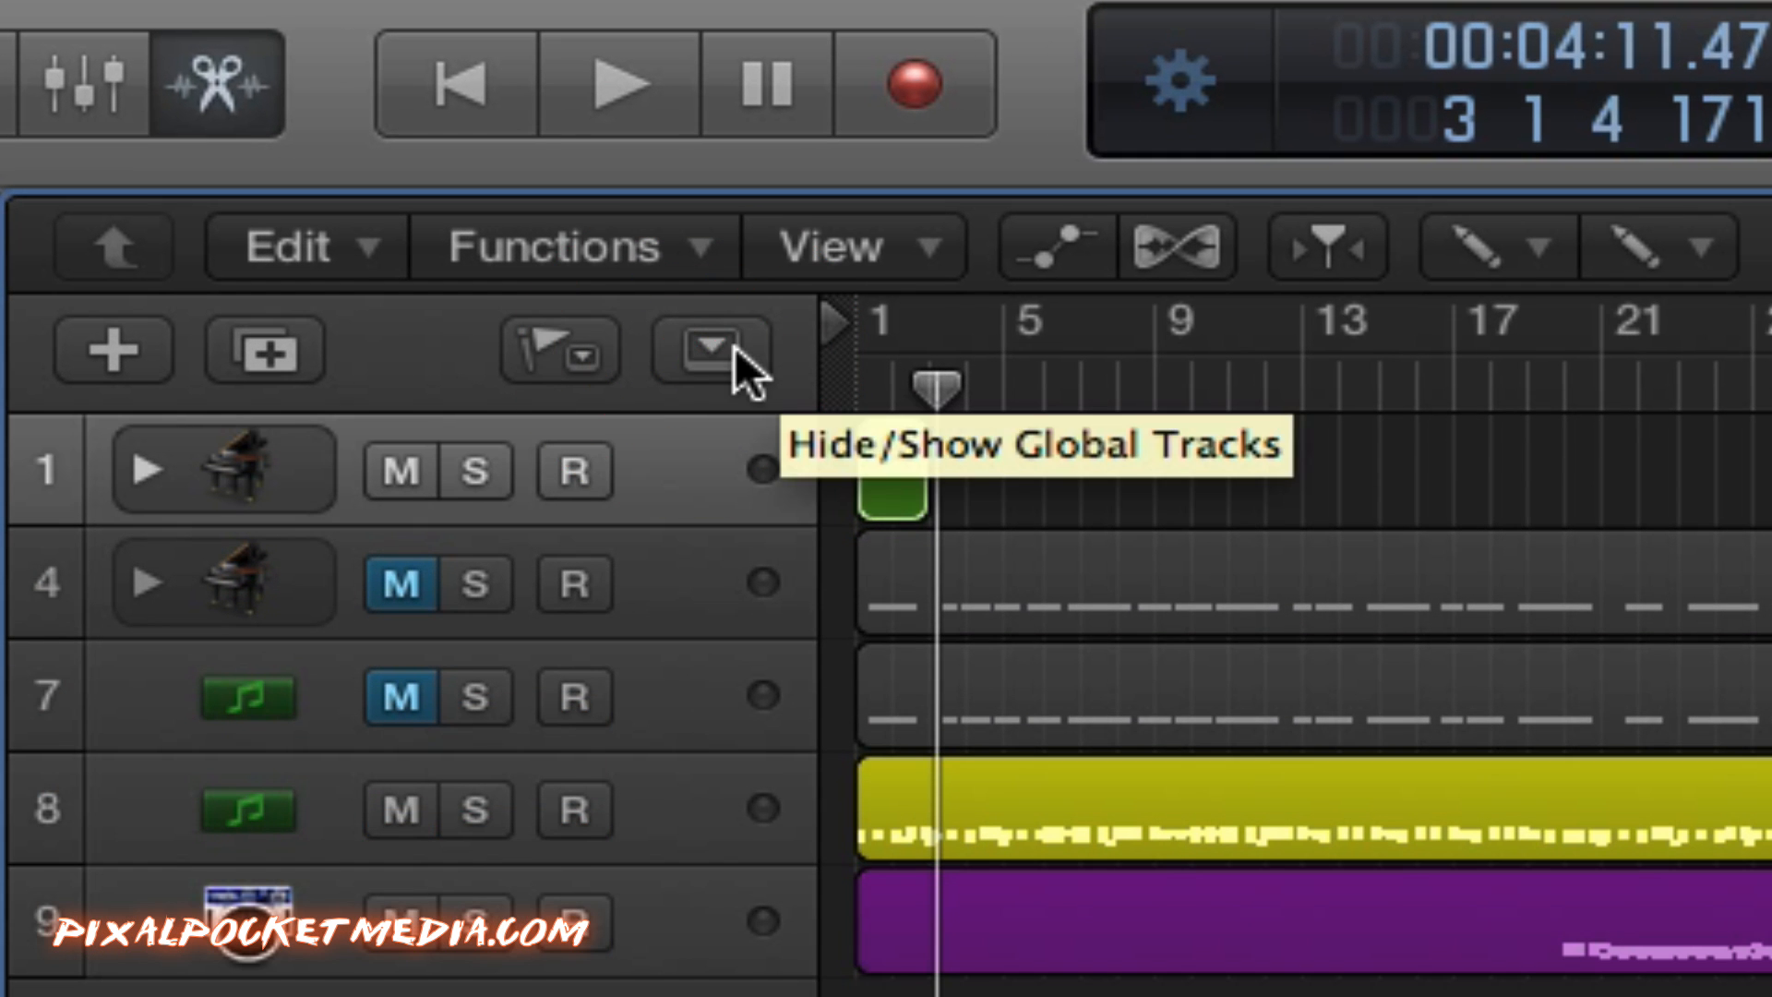
left_click(736, 349)
left_click(684, 369)
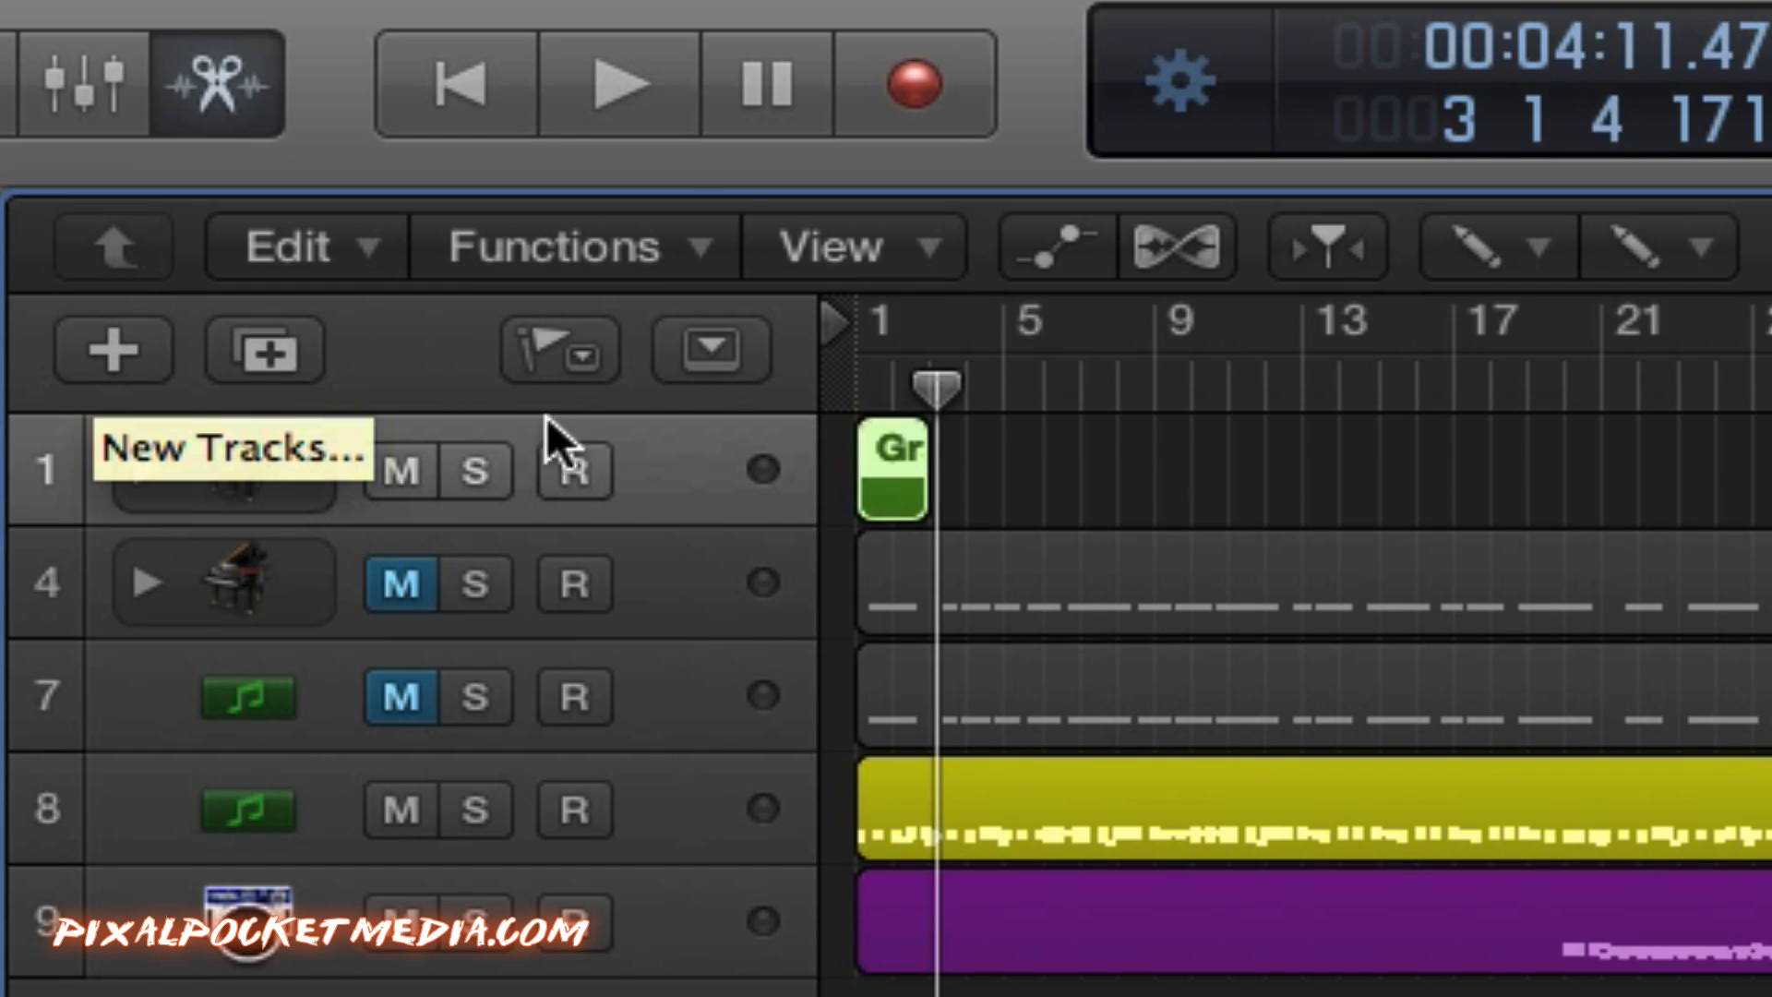
left_click(719, 369)
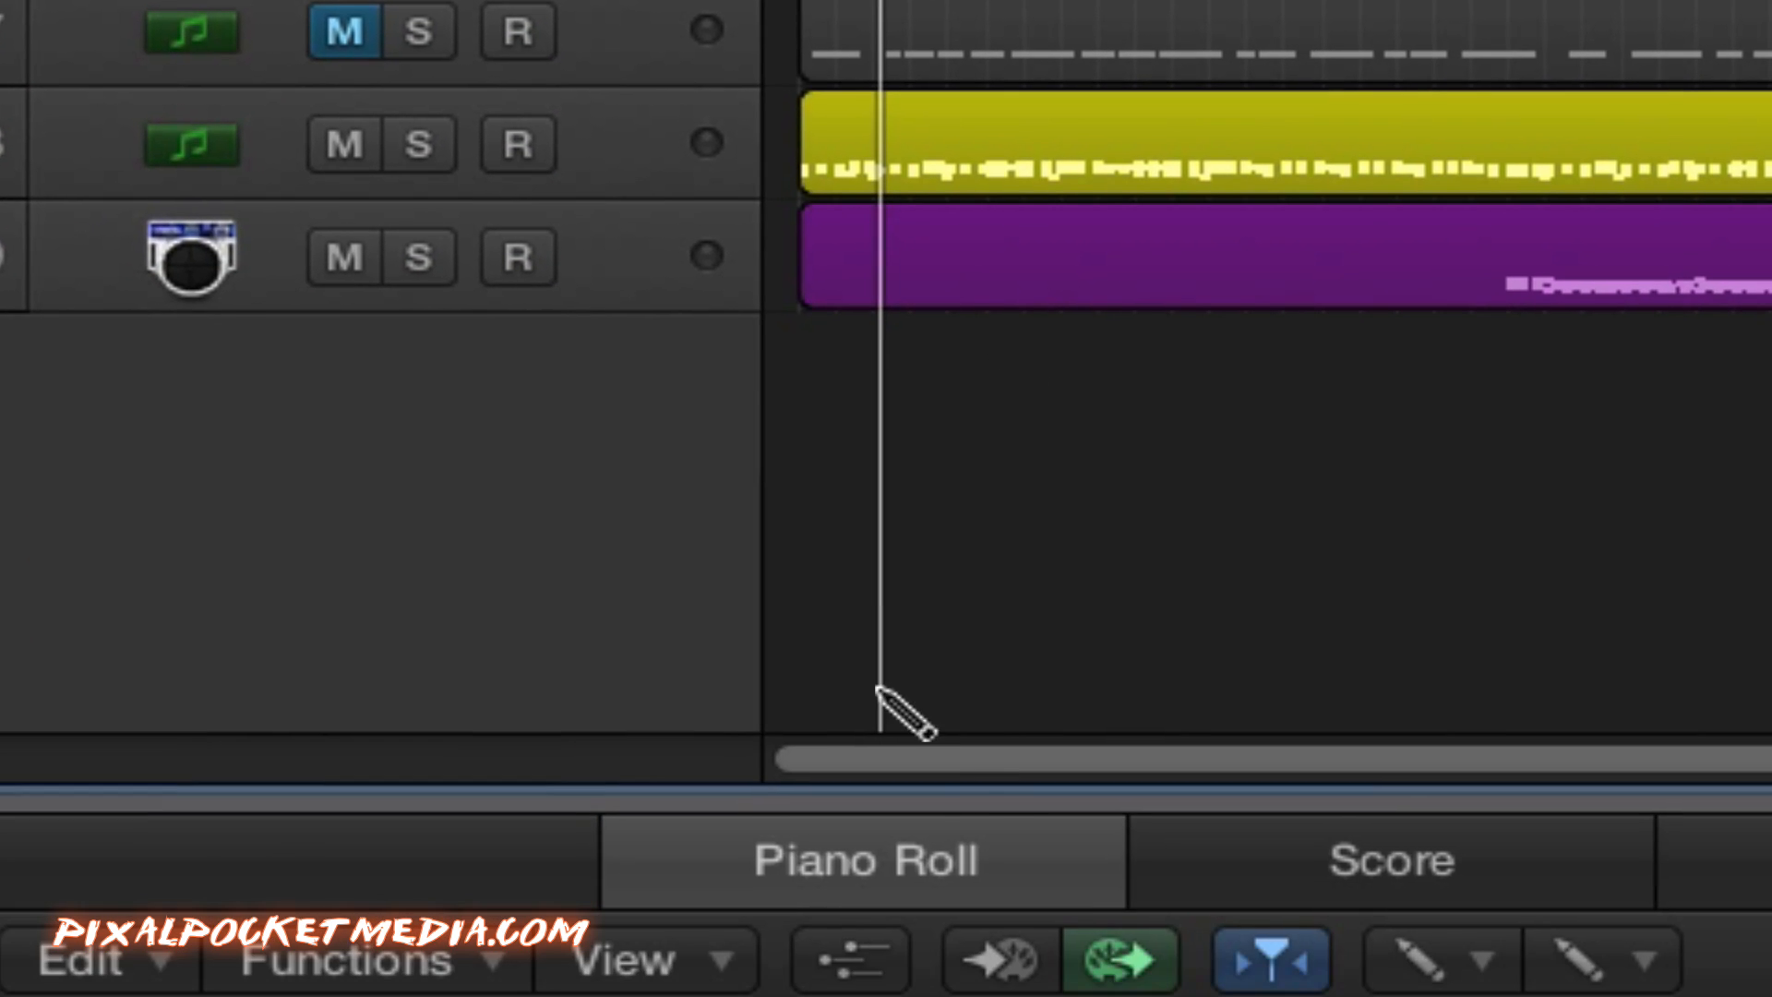
left_click_drag(1103, 764, 1735, 766)
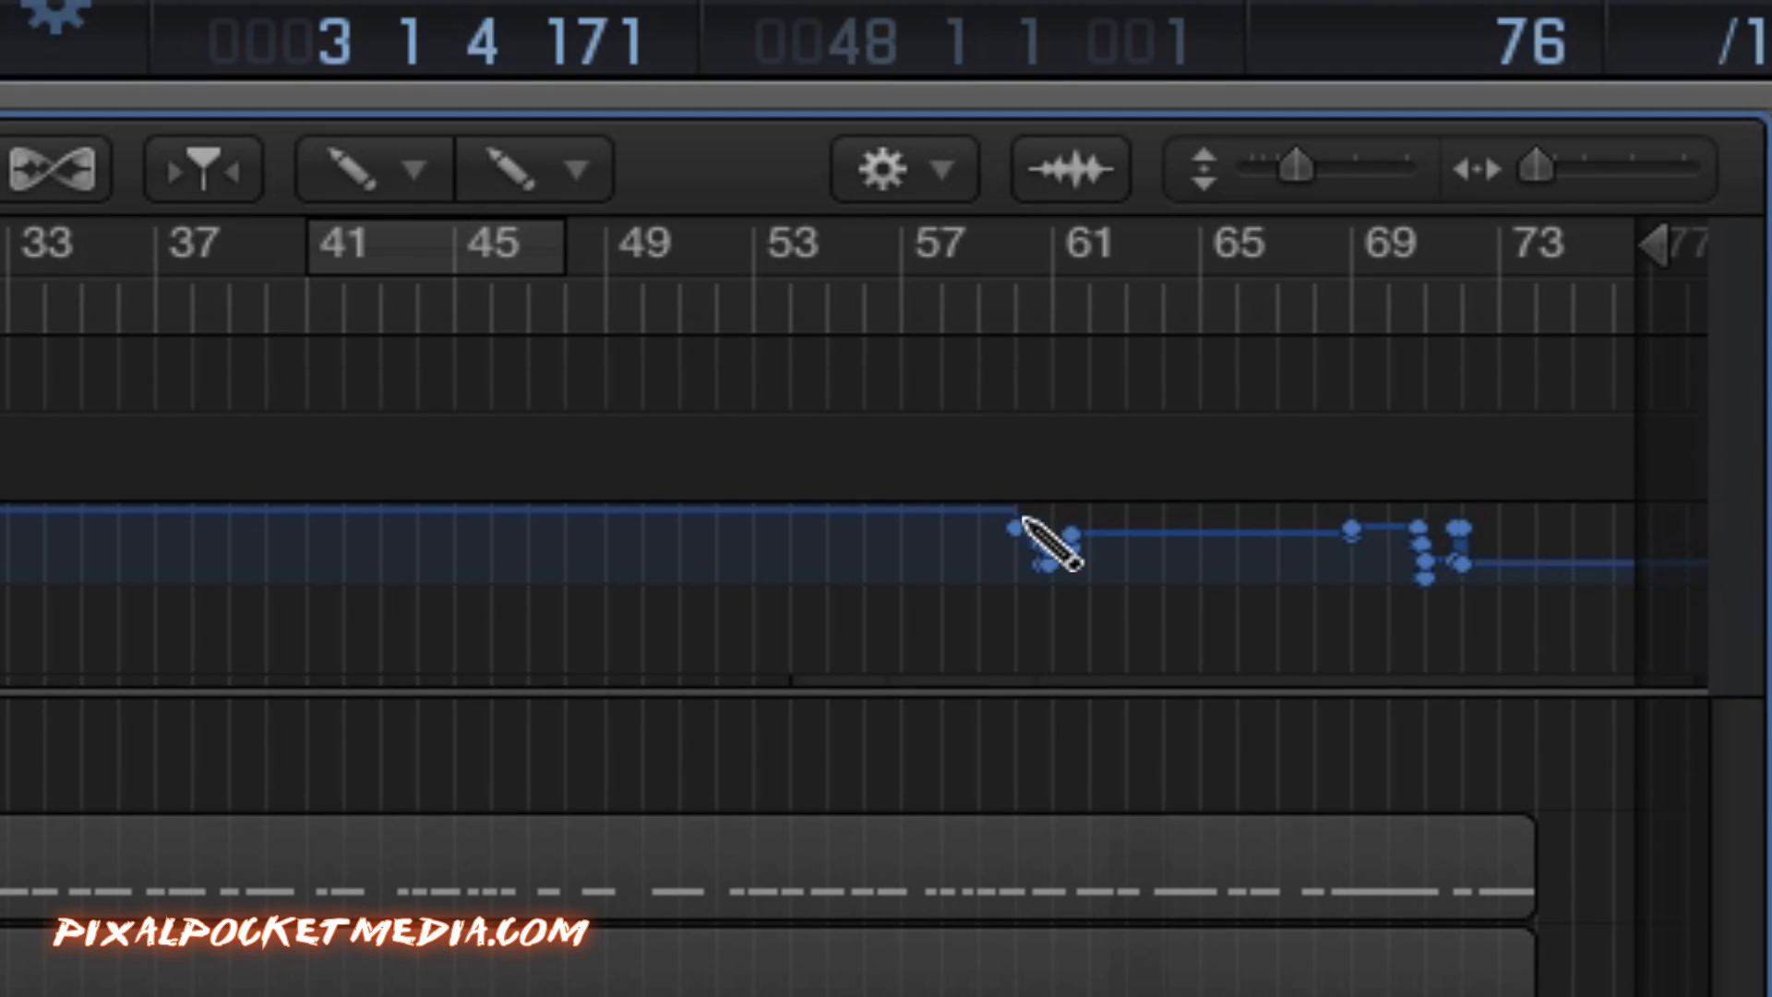
left_click(1016, 526)
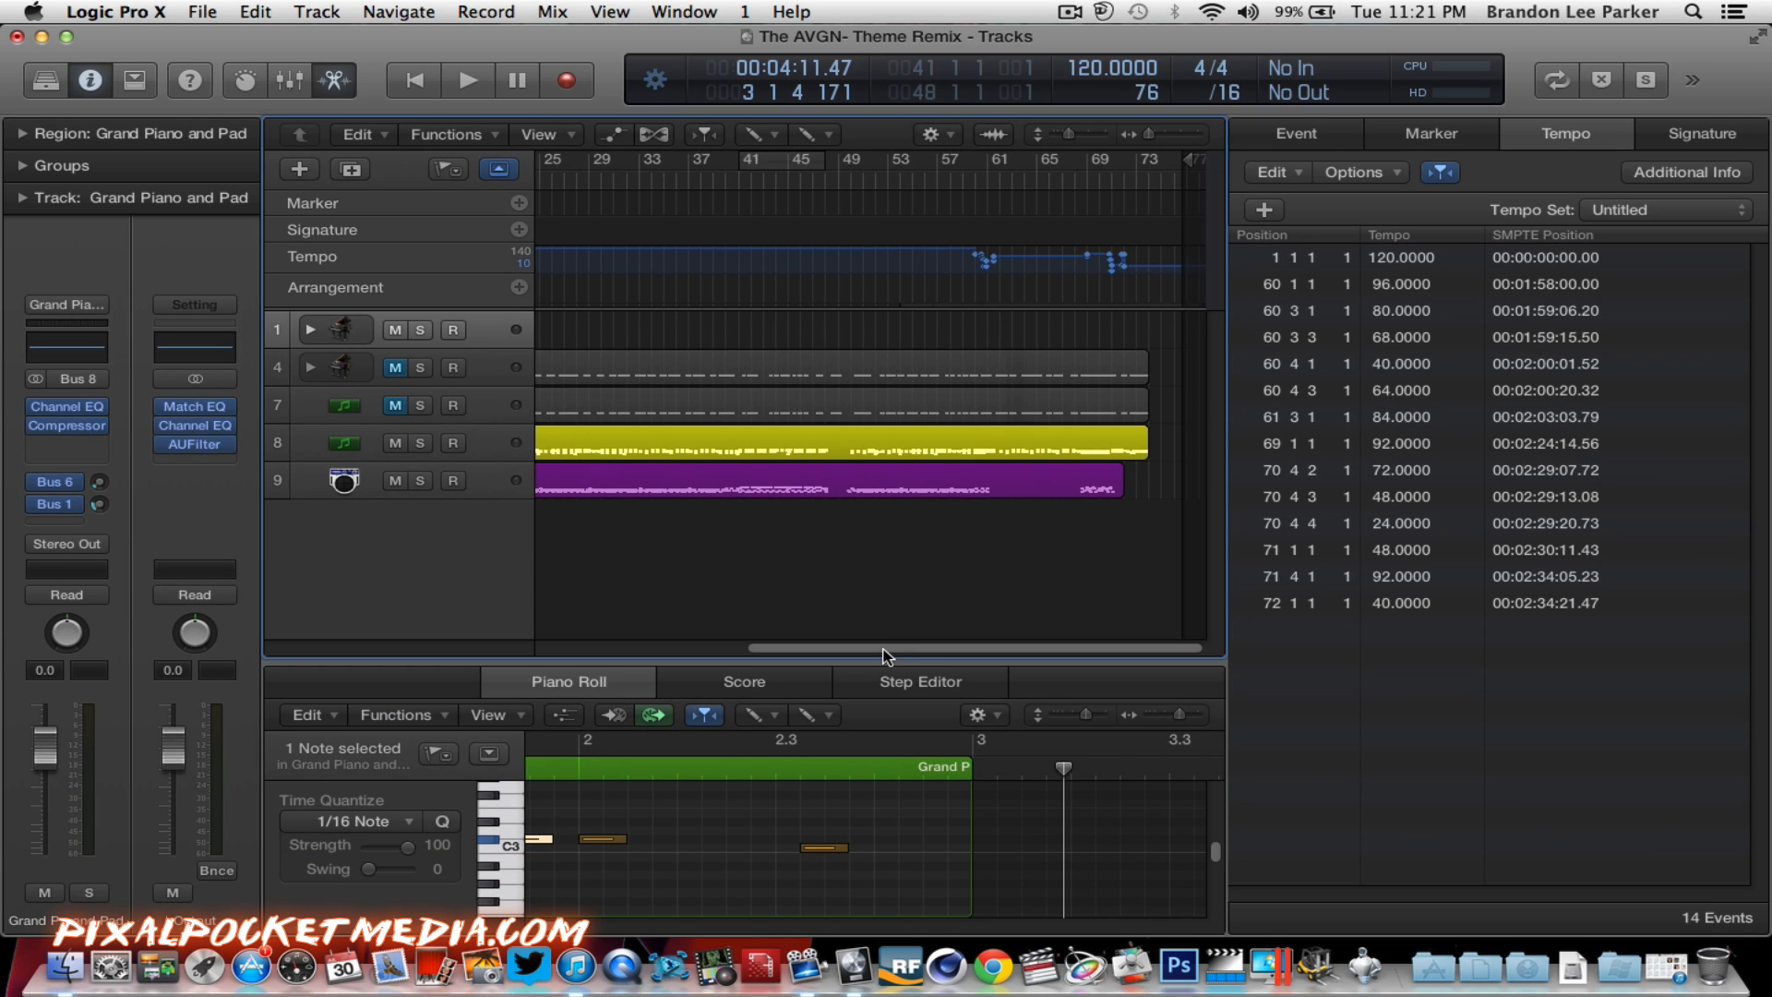
left_click_drag(886, 655, 541, 637)
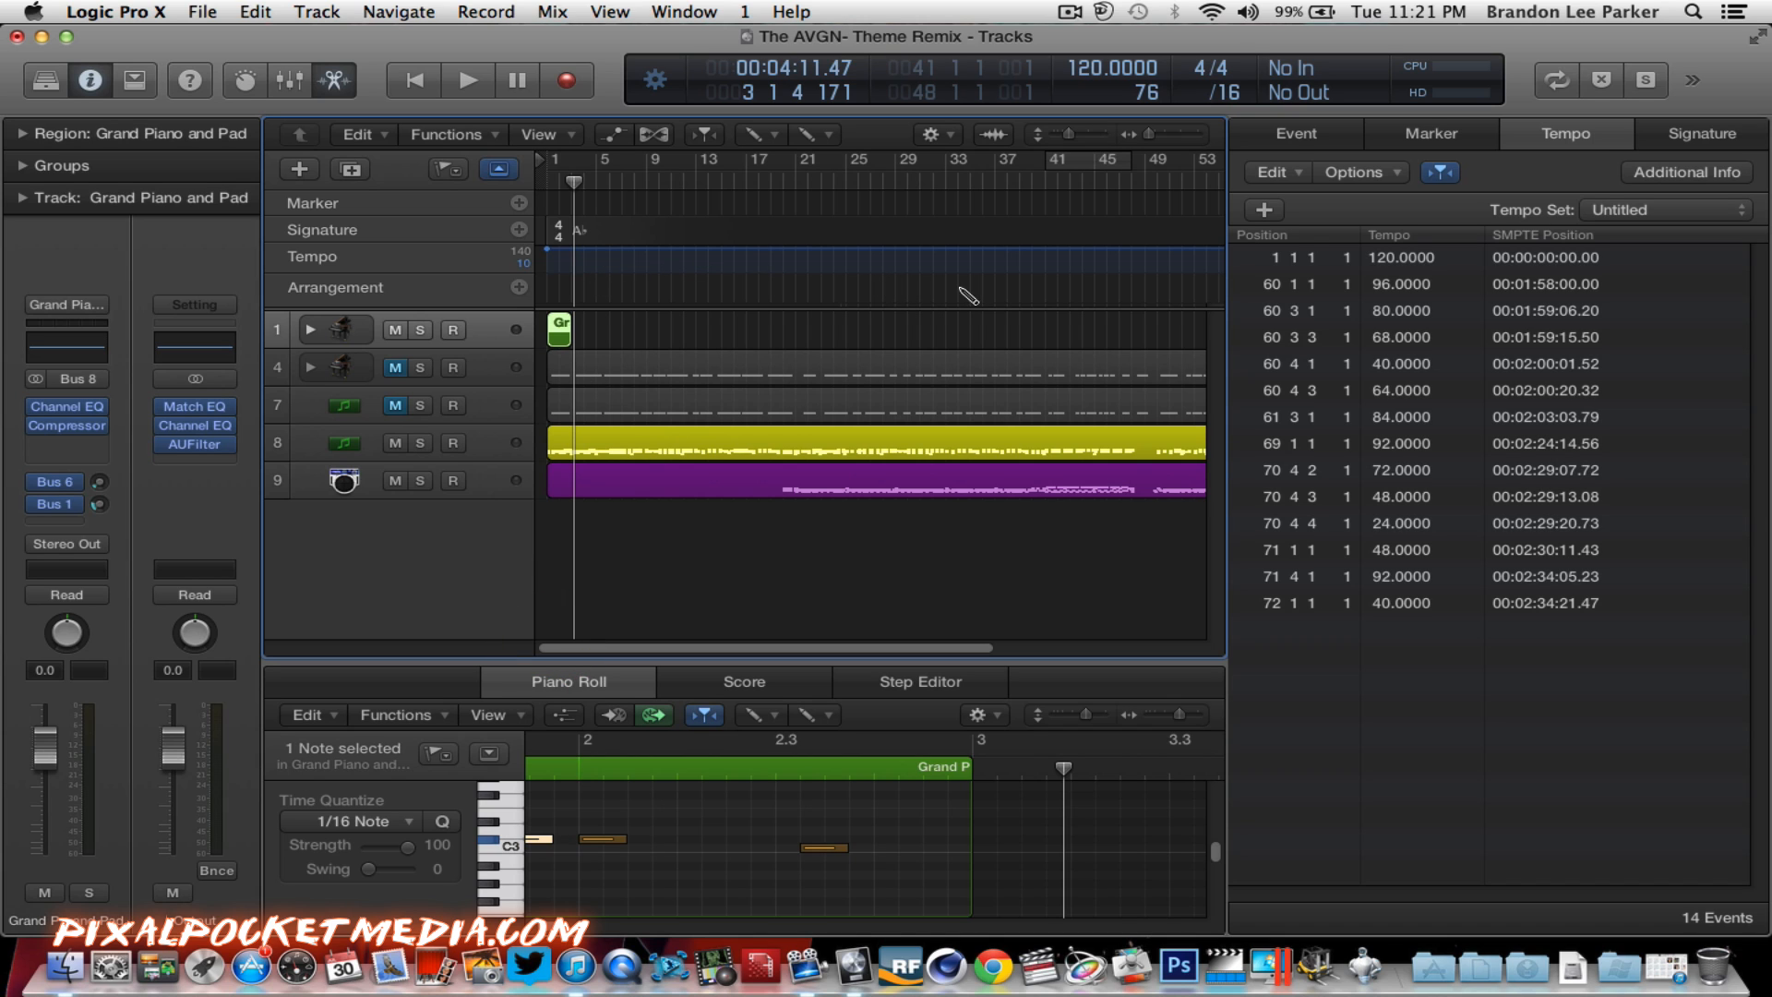
left_click_drag(652, 647, 976, 632)
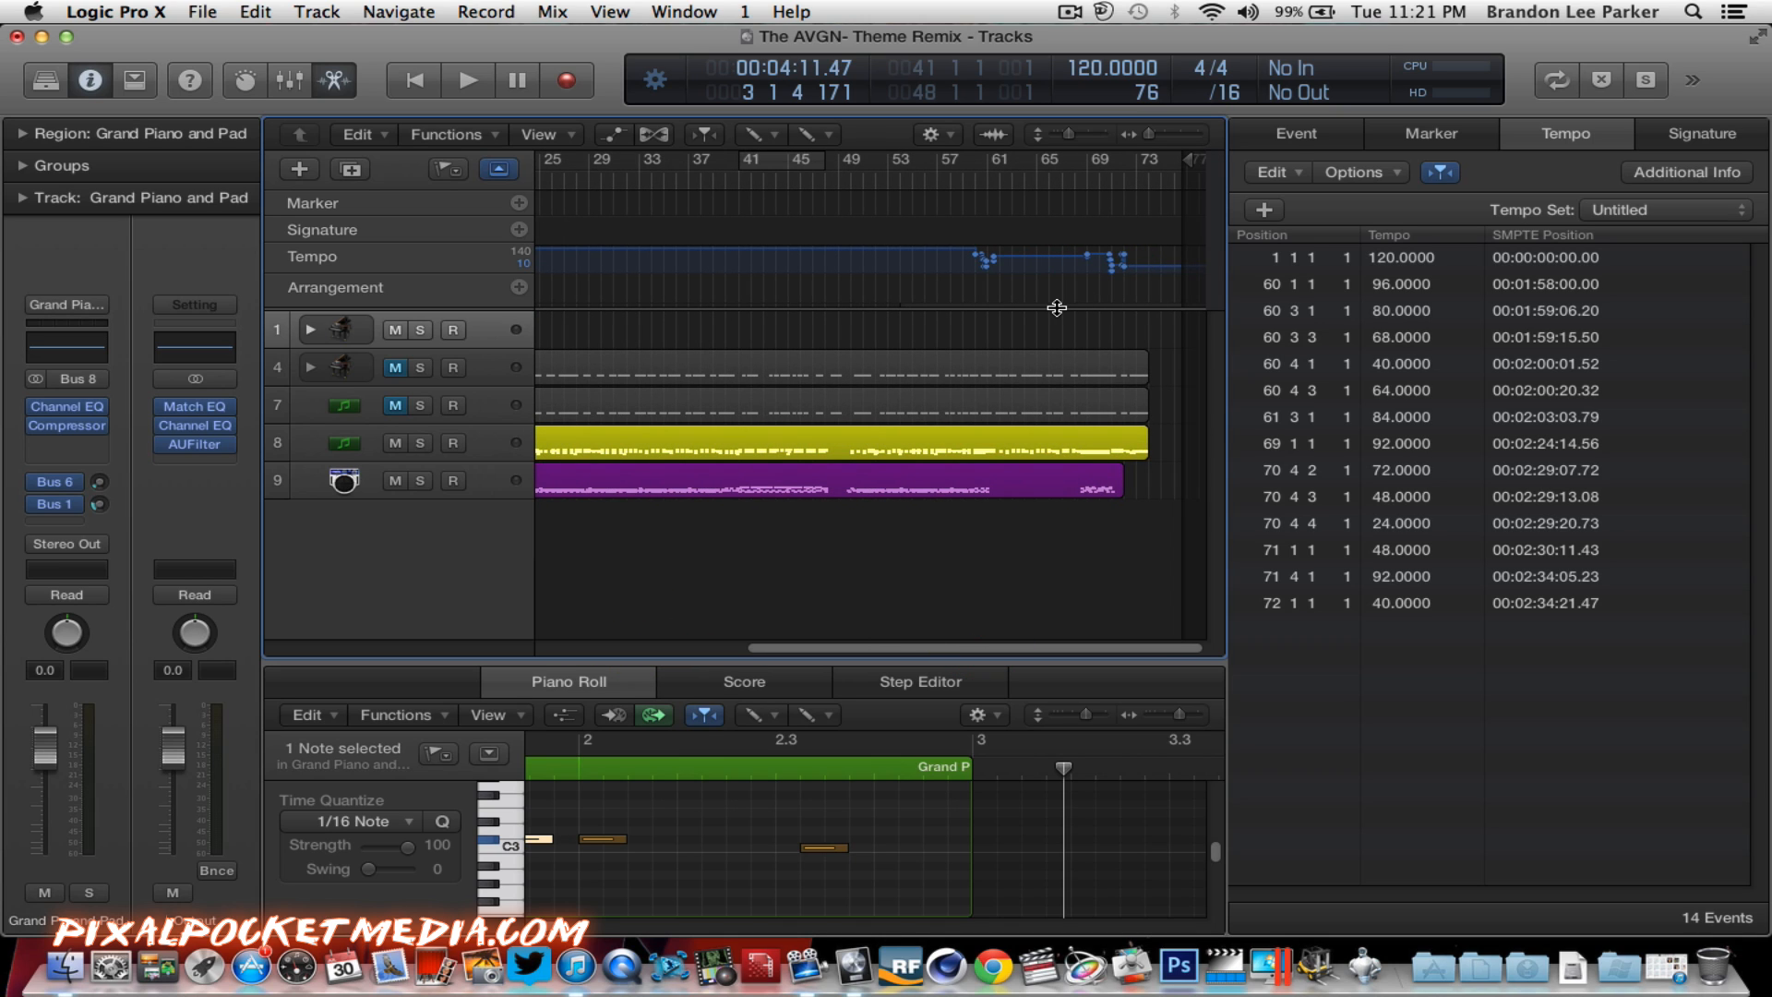
Step: Open the Environment window, examine the channel strips on its Mixer layer and close it
key("super+0")
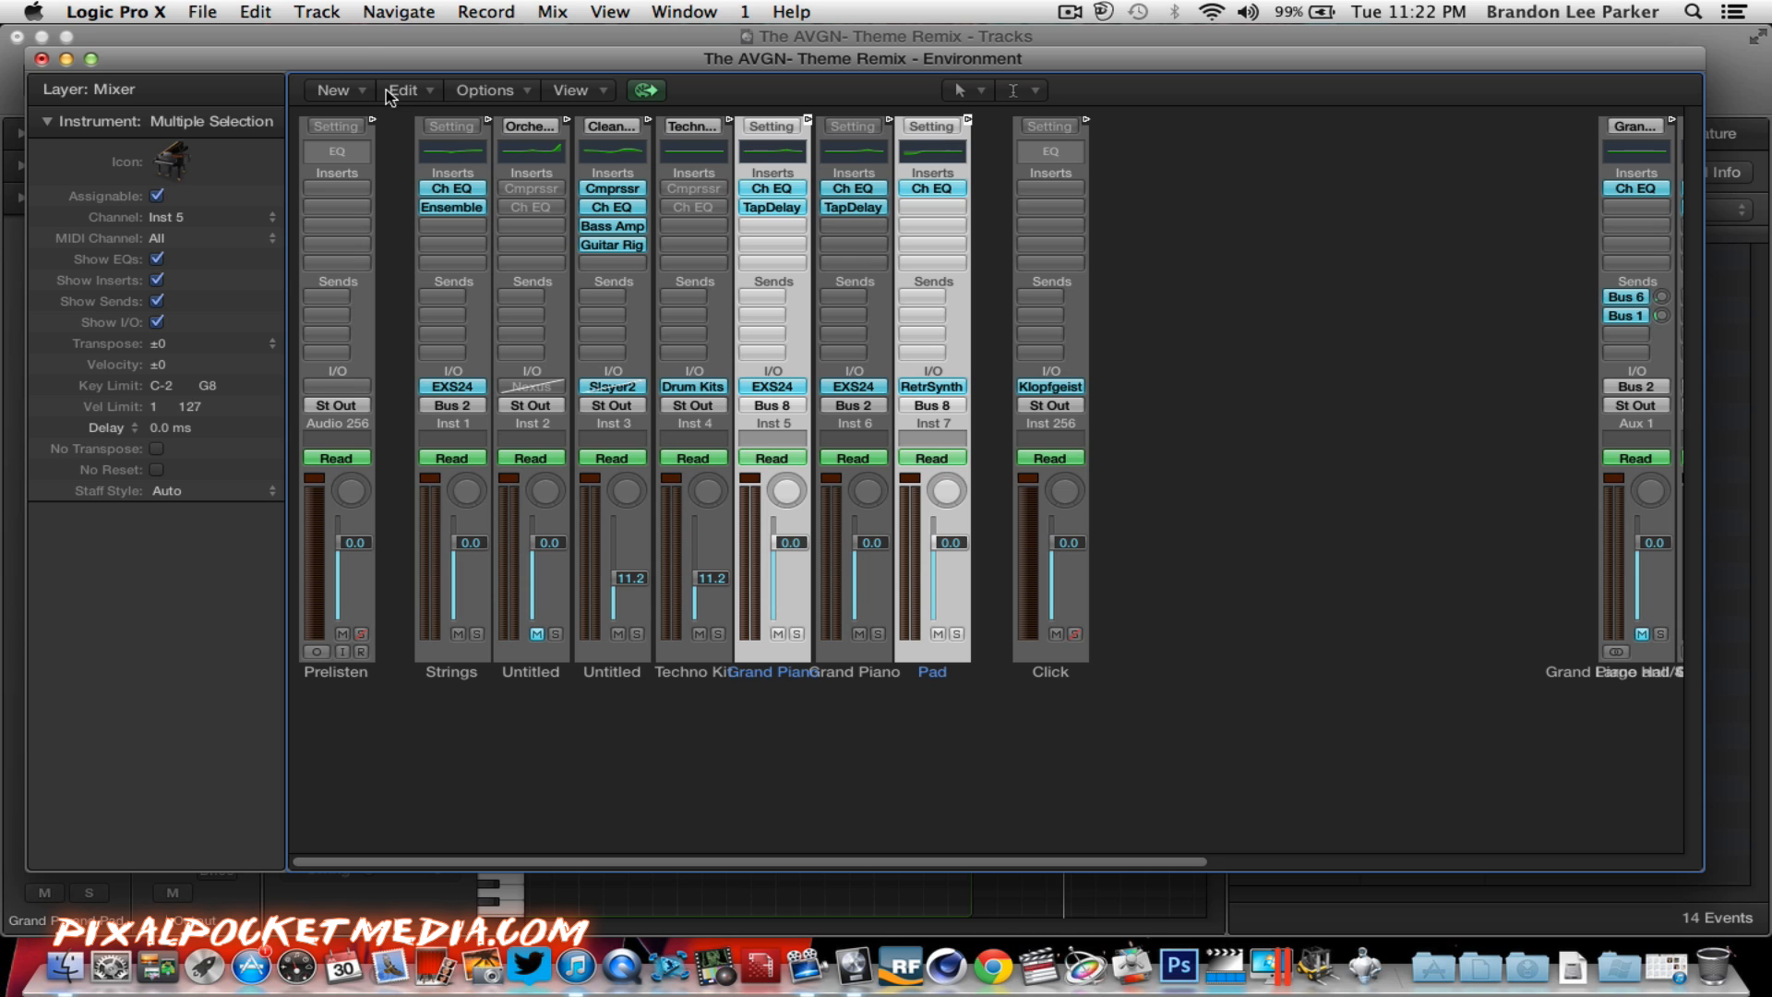
left_click_drag(369, 66, 403, 168)
left_click(1124, 392)
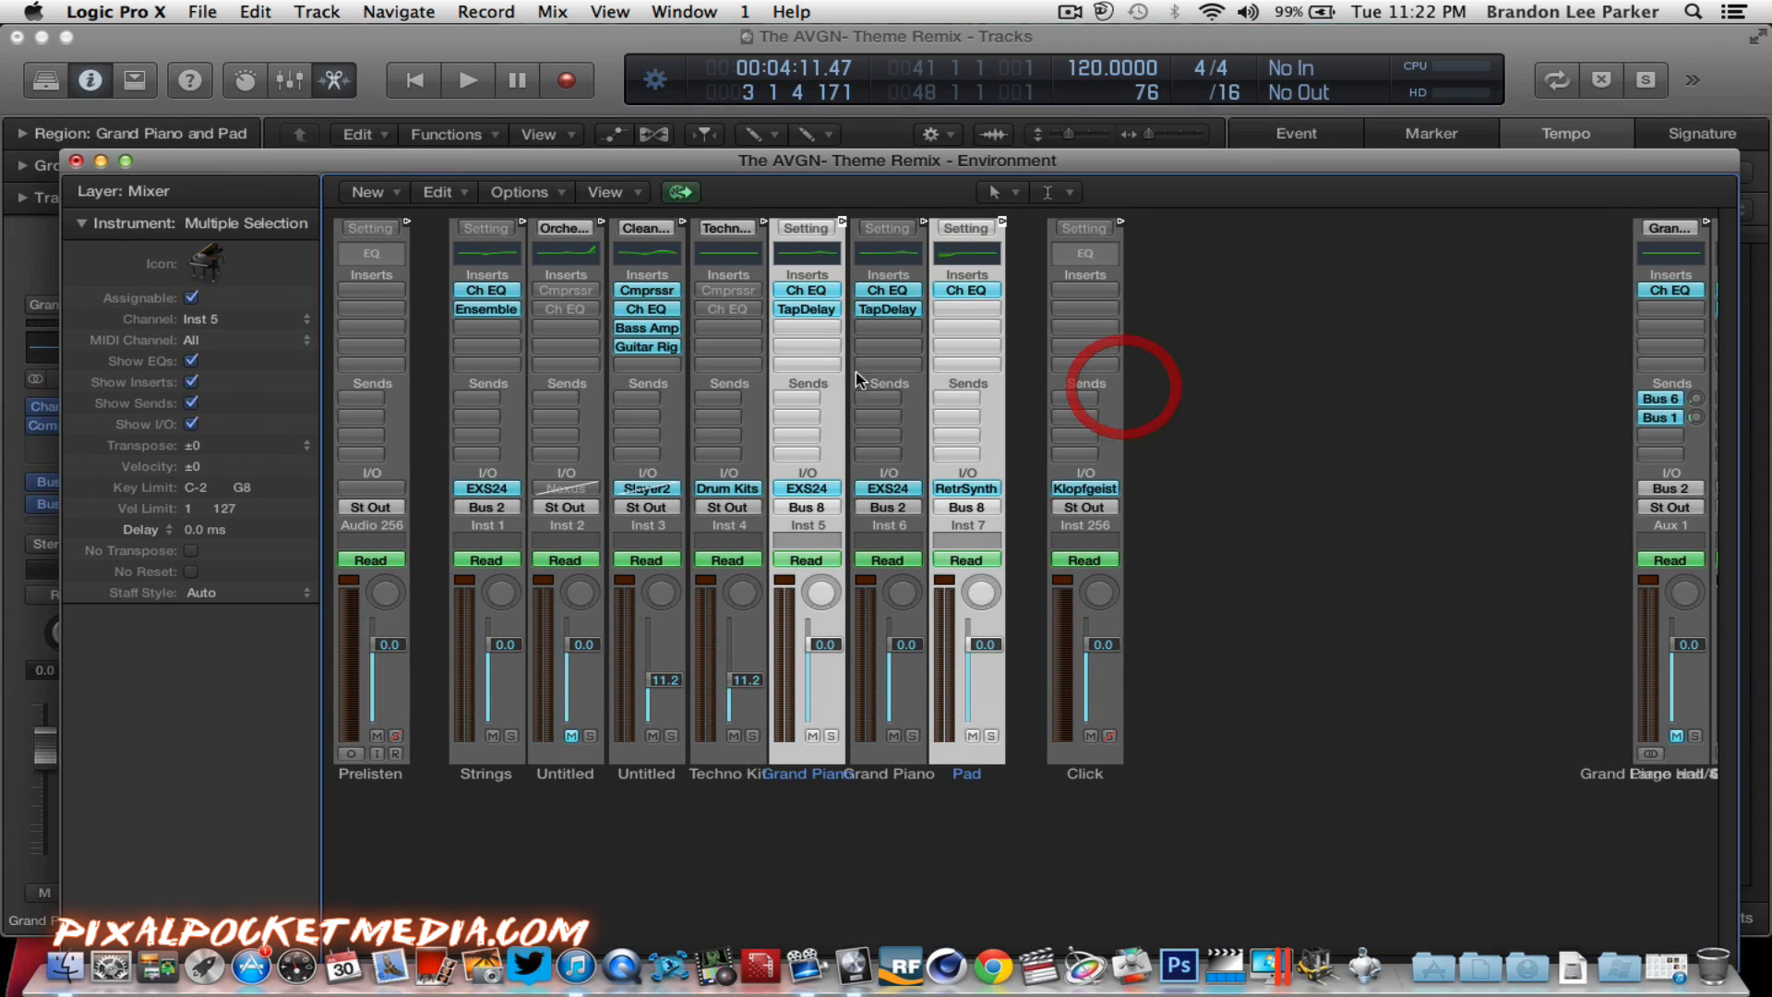
left_click(77, 162)
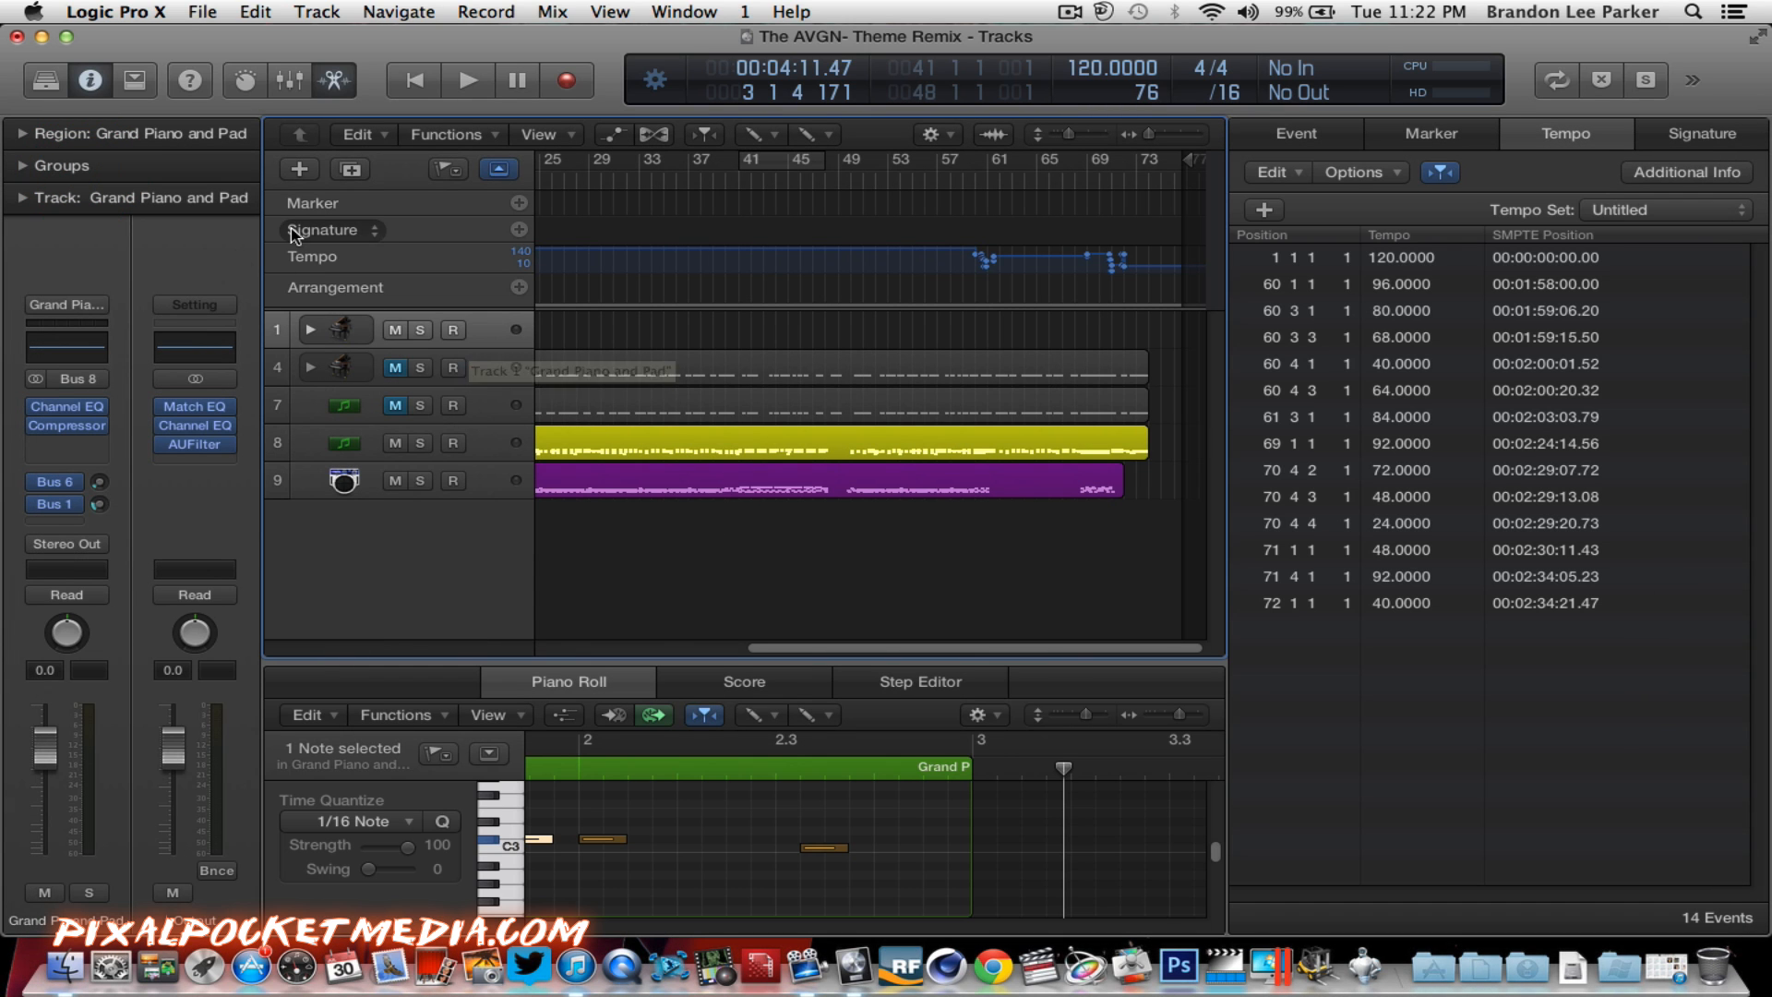
Step: Show the Mixer below the tracks, reopen the Environment window and reposition it
left_click(294, 85)
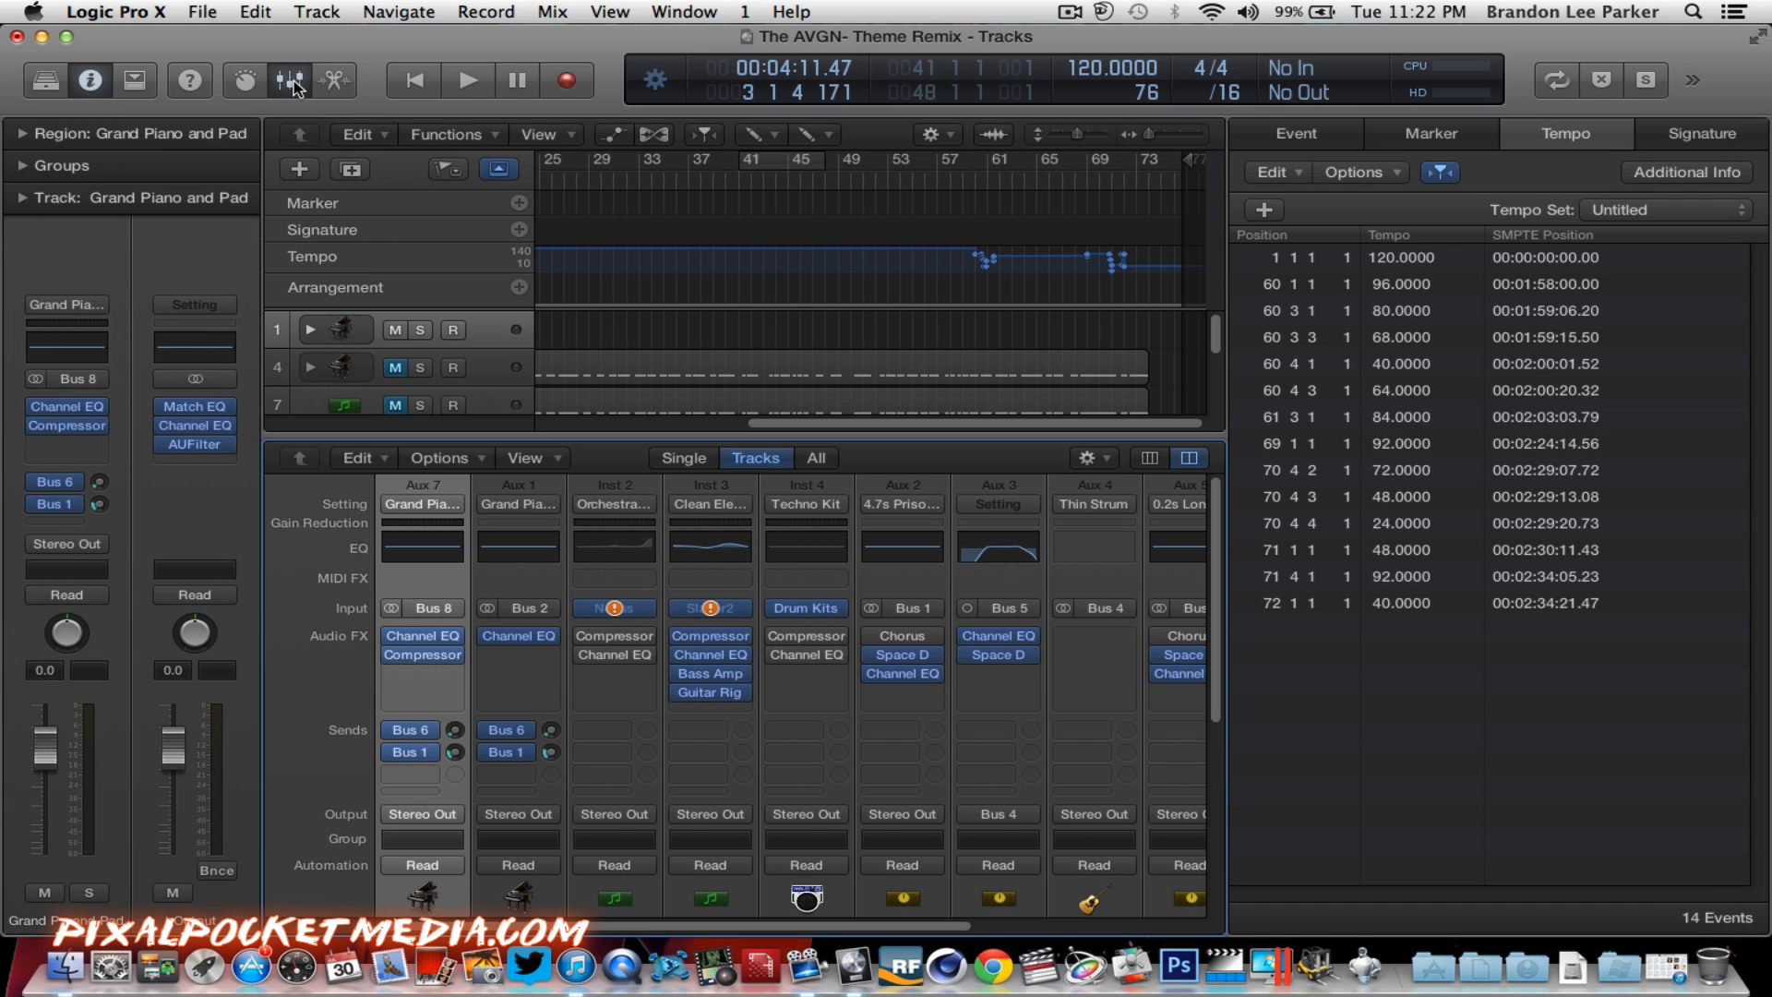
key("super+0")
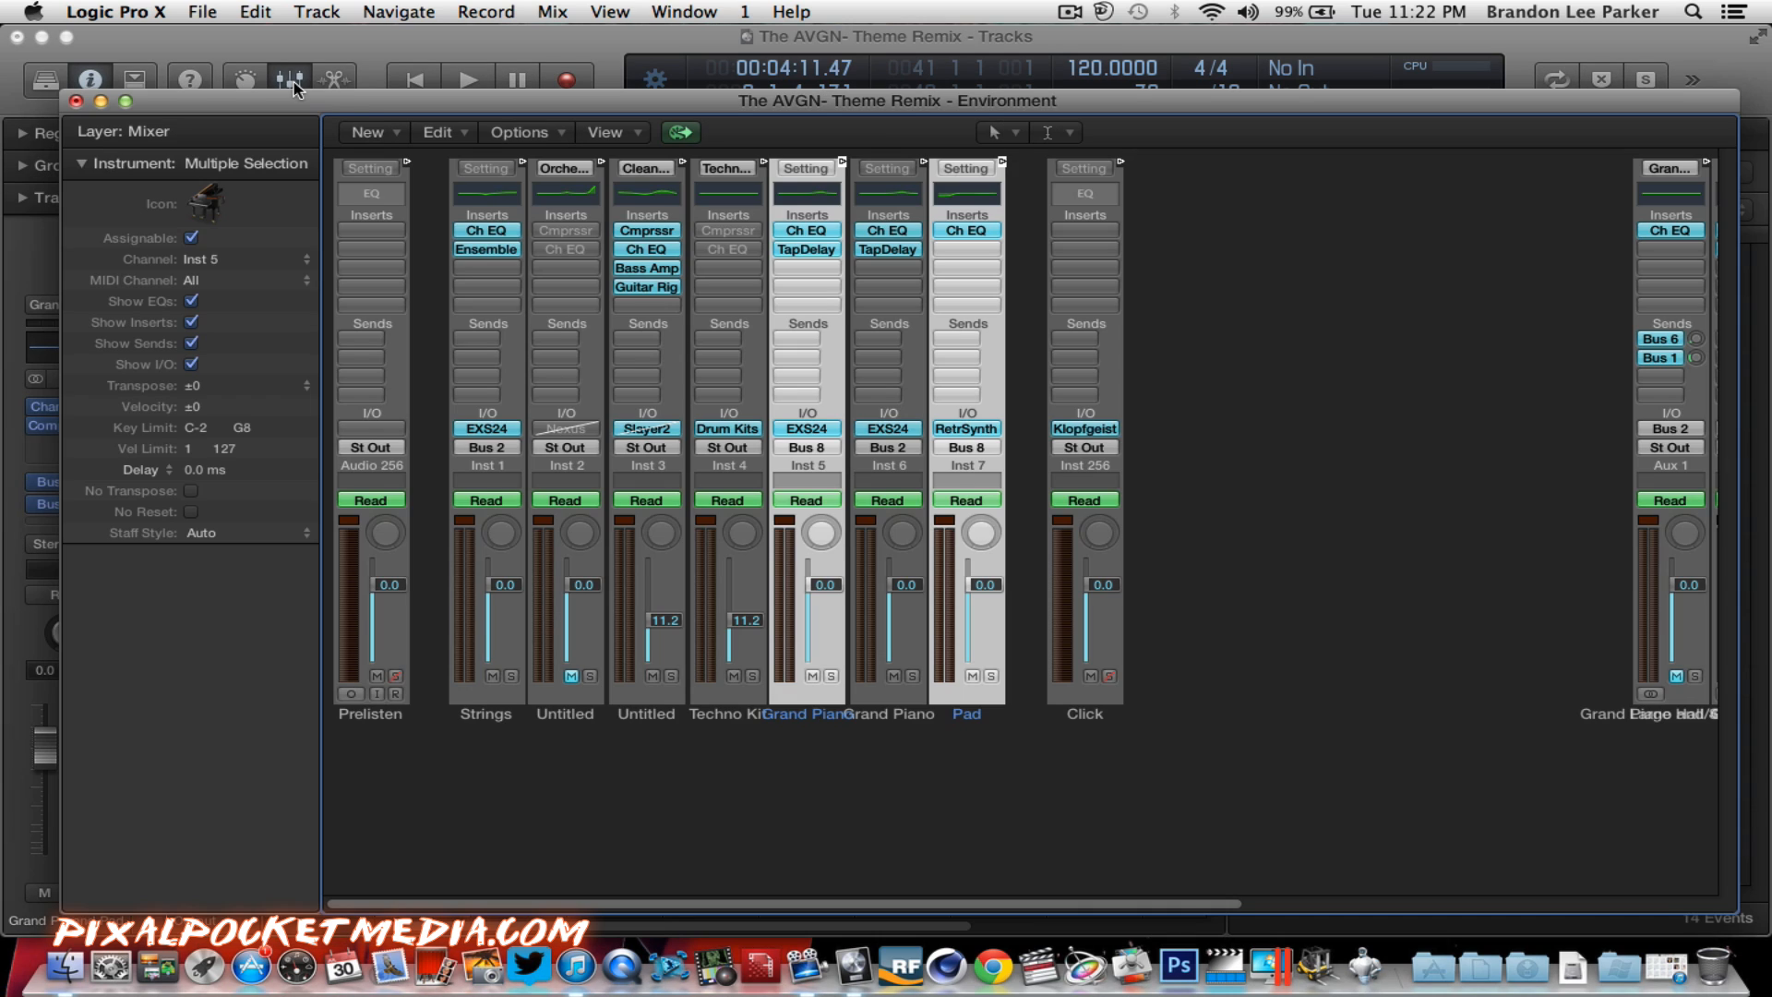
left_click_drag(337, 105, 259, 142)
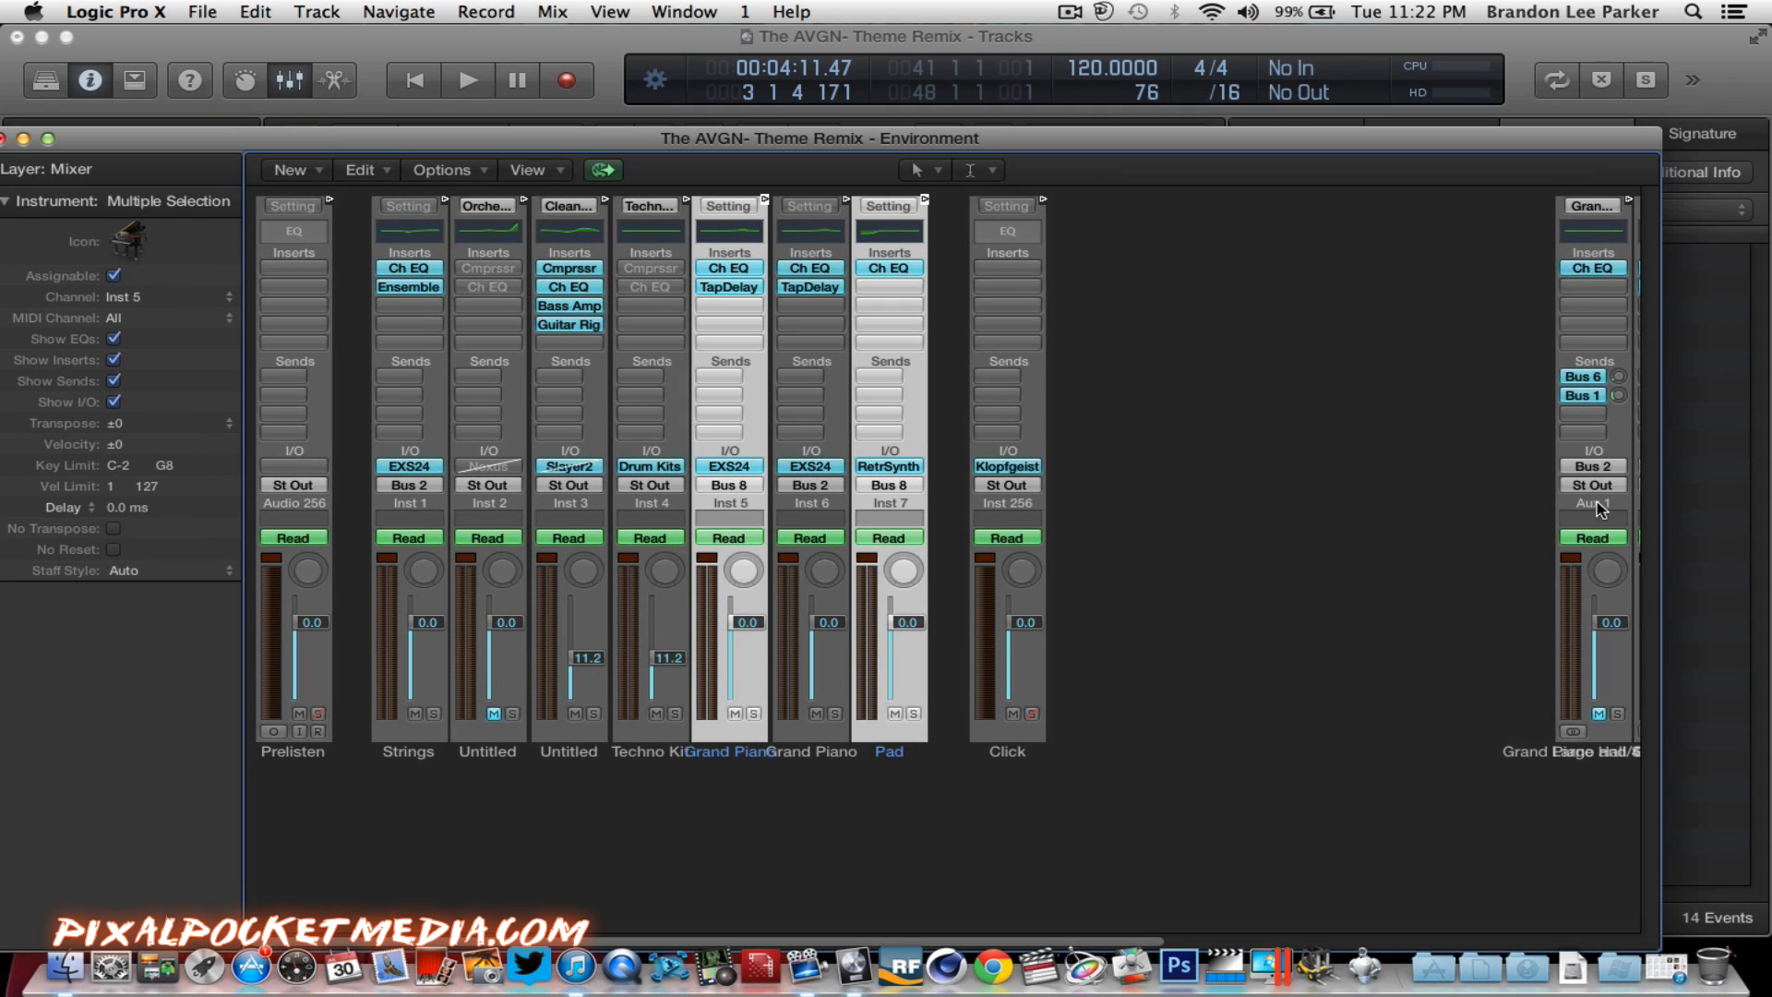
Step: Examine the instrument plug-in choices for the Inst 5, Inst 2 and Inst 3 channel strips and close the Environment window
left_click(749, 468)
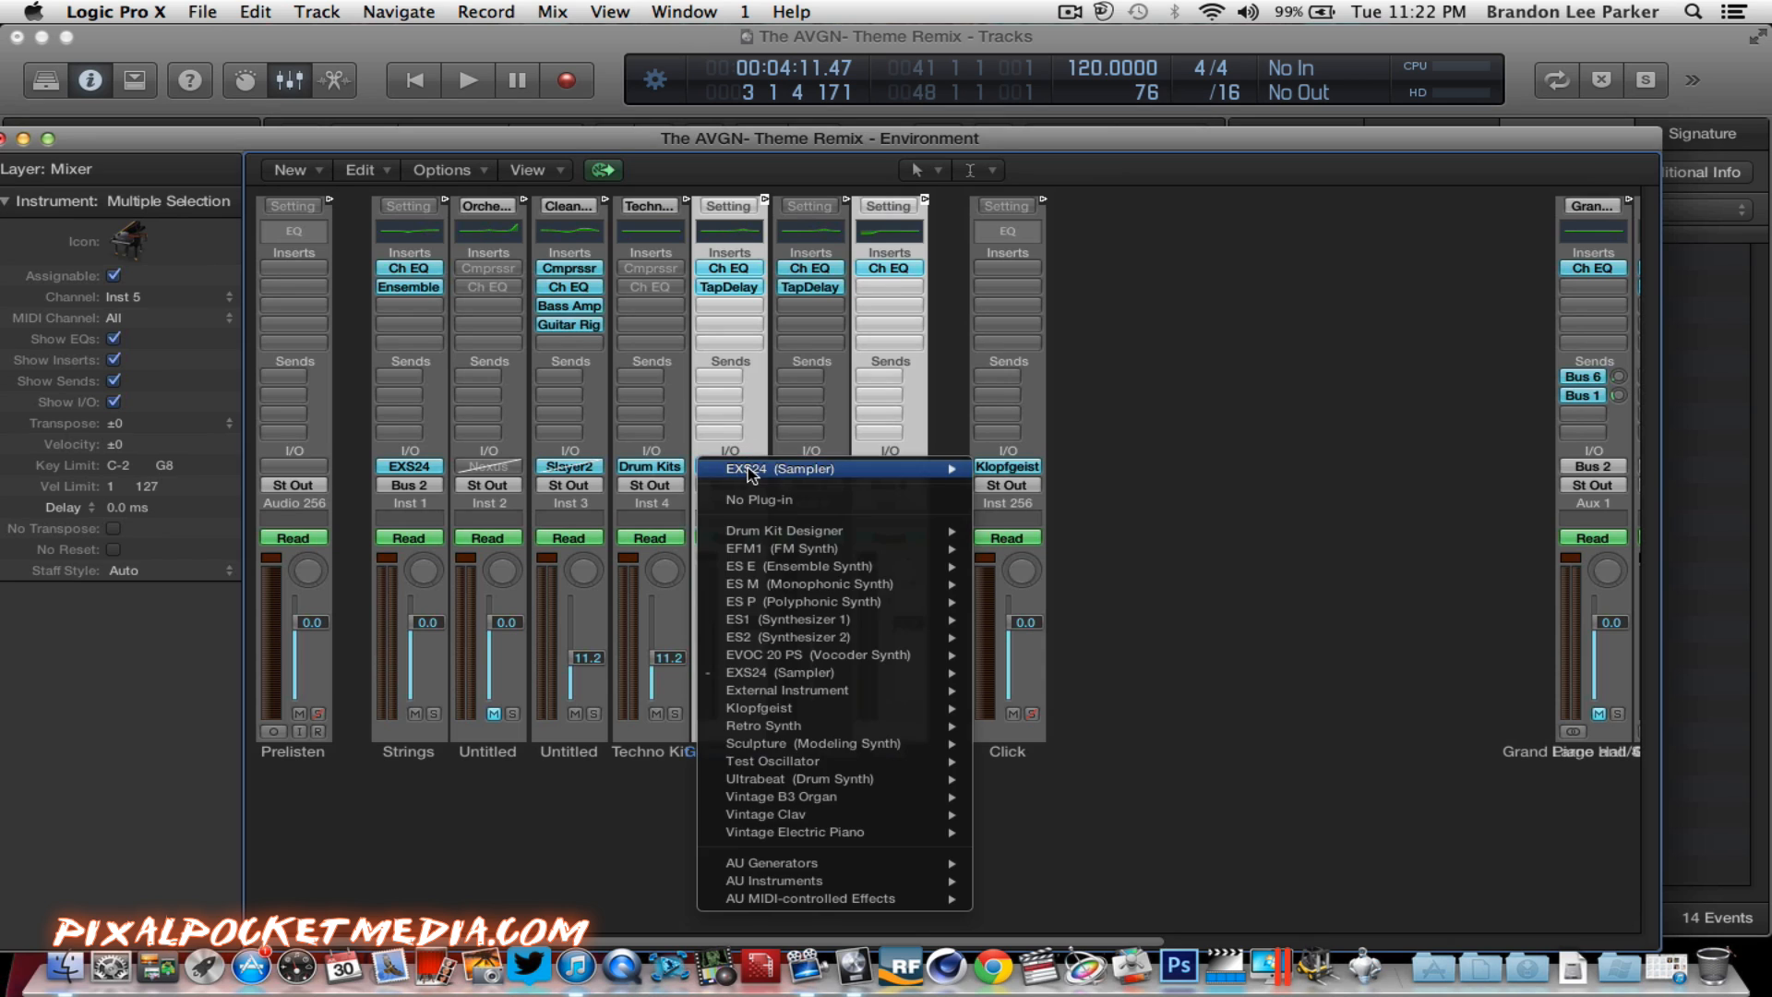
left_click(735, 430)
left_click(506, 464)
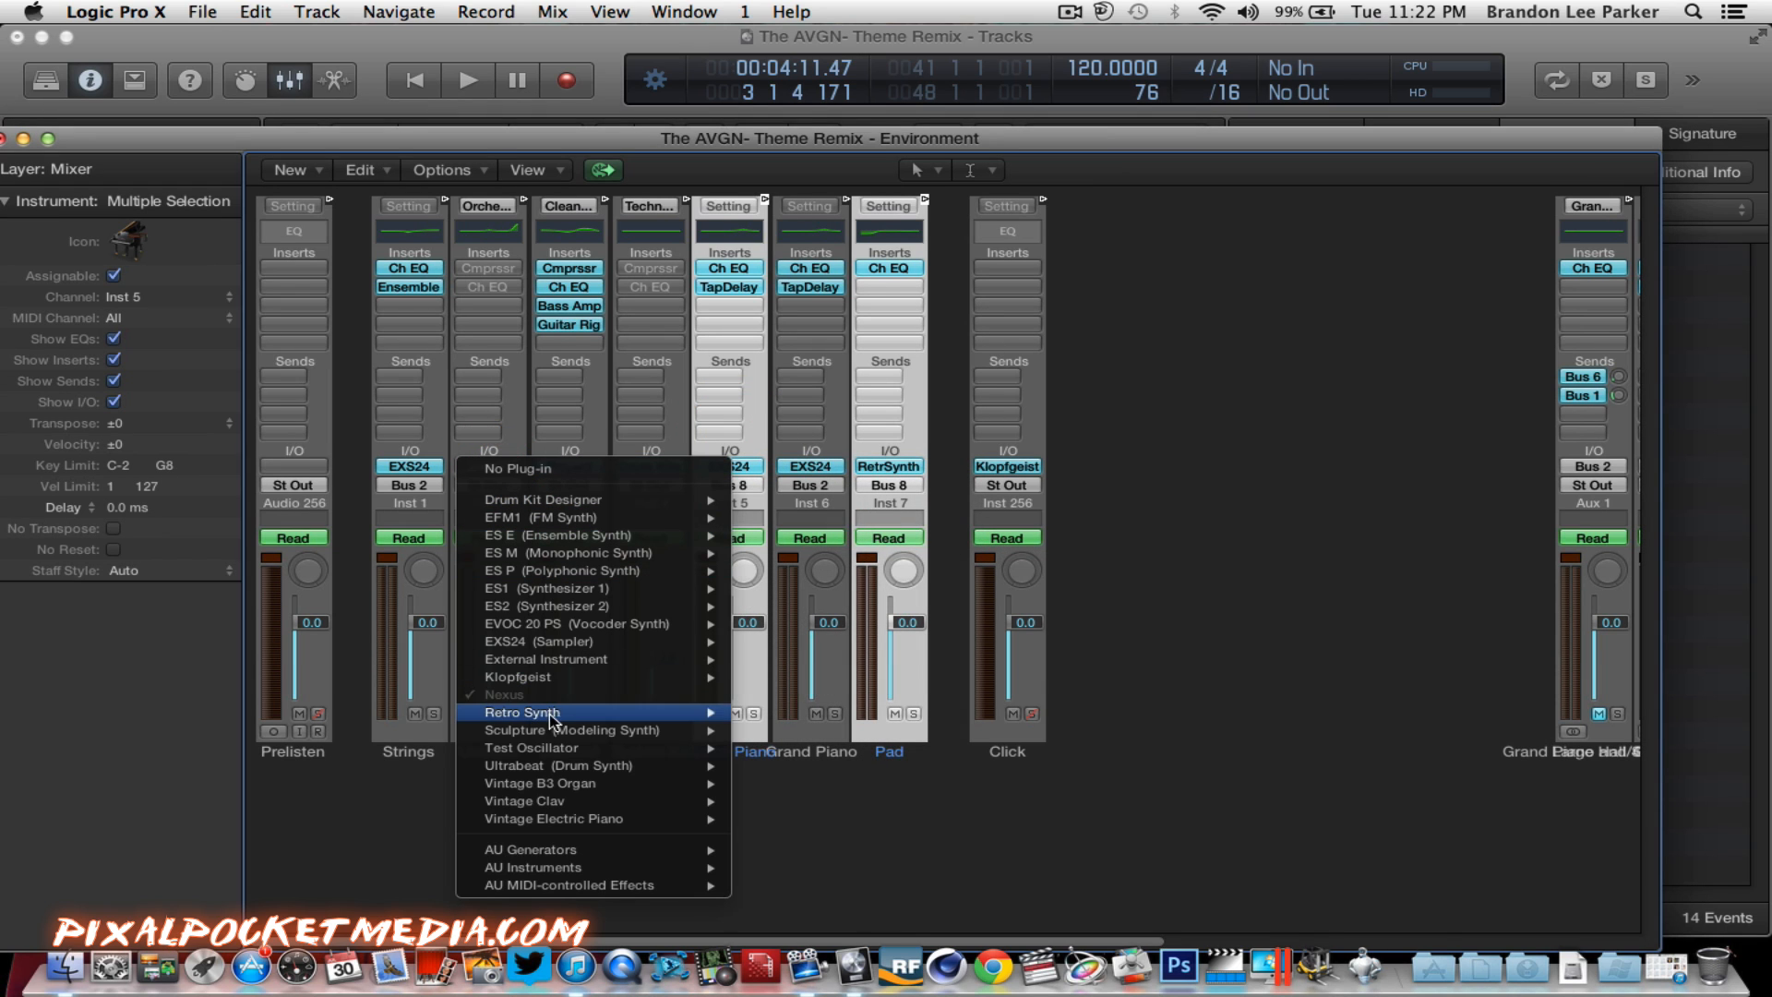
left_click(398, 808)
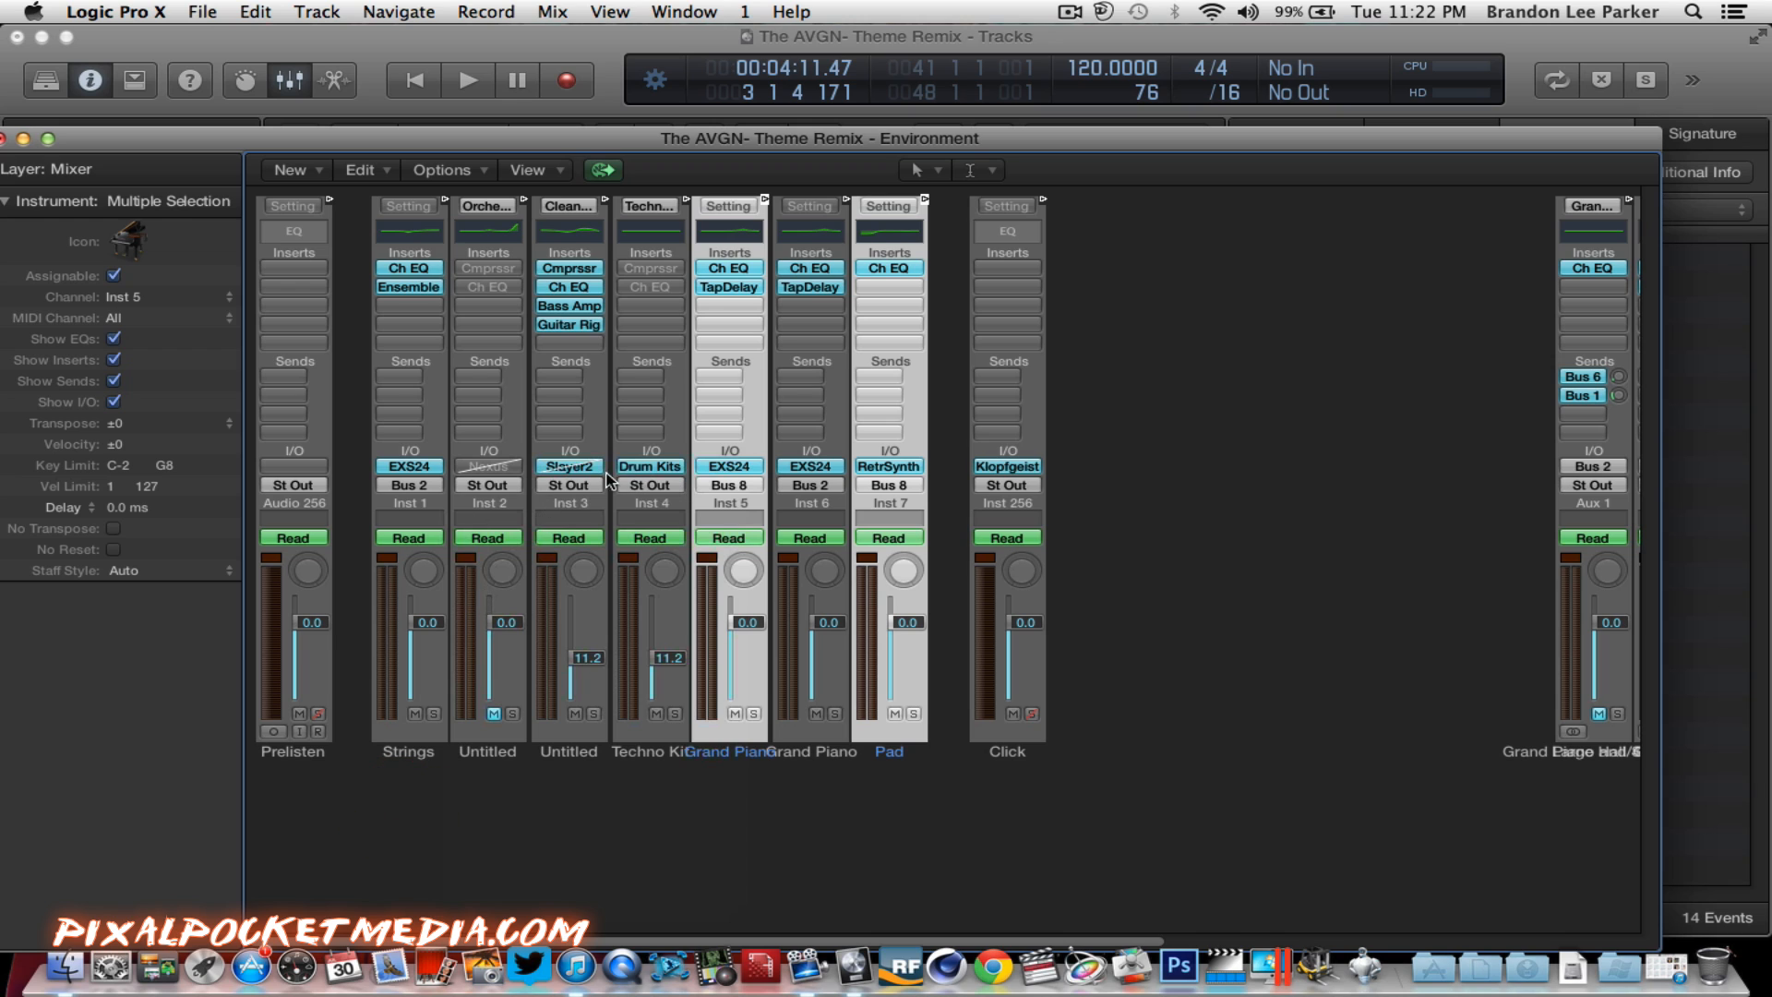
left_click(547, 468)
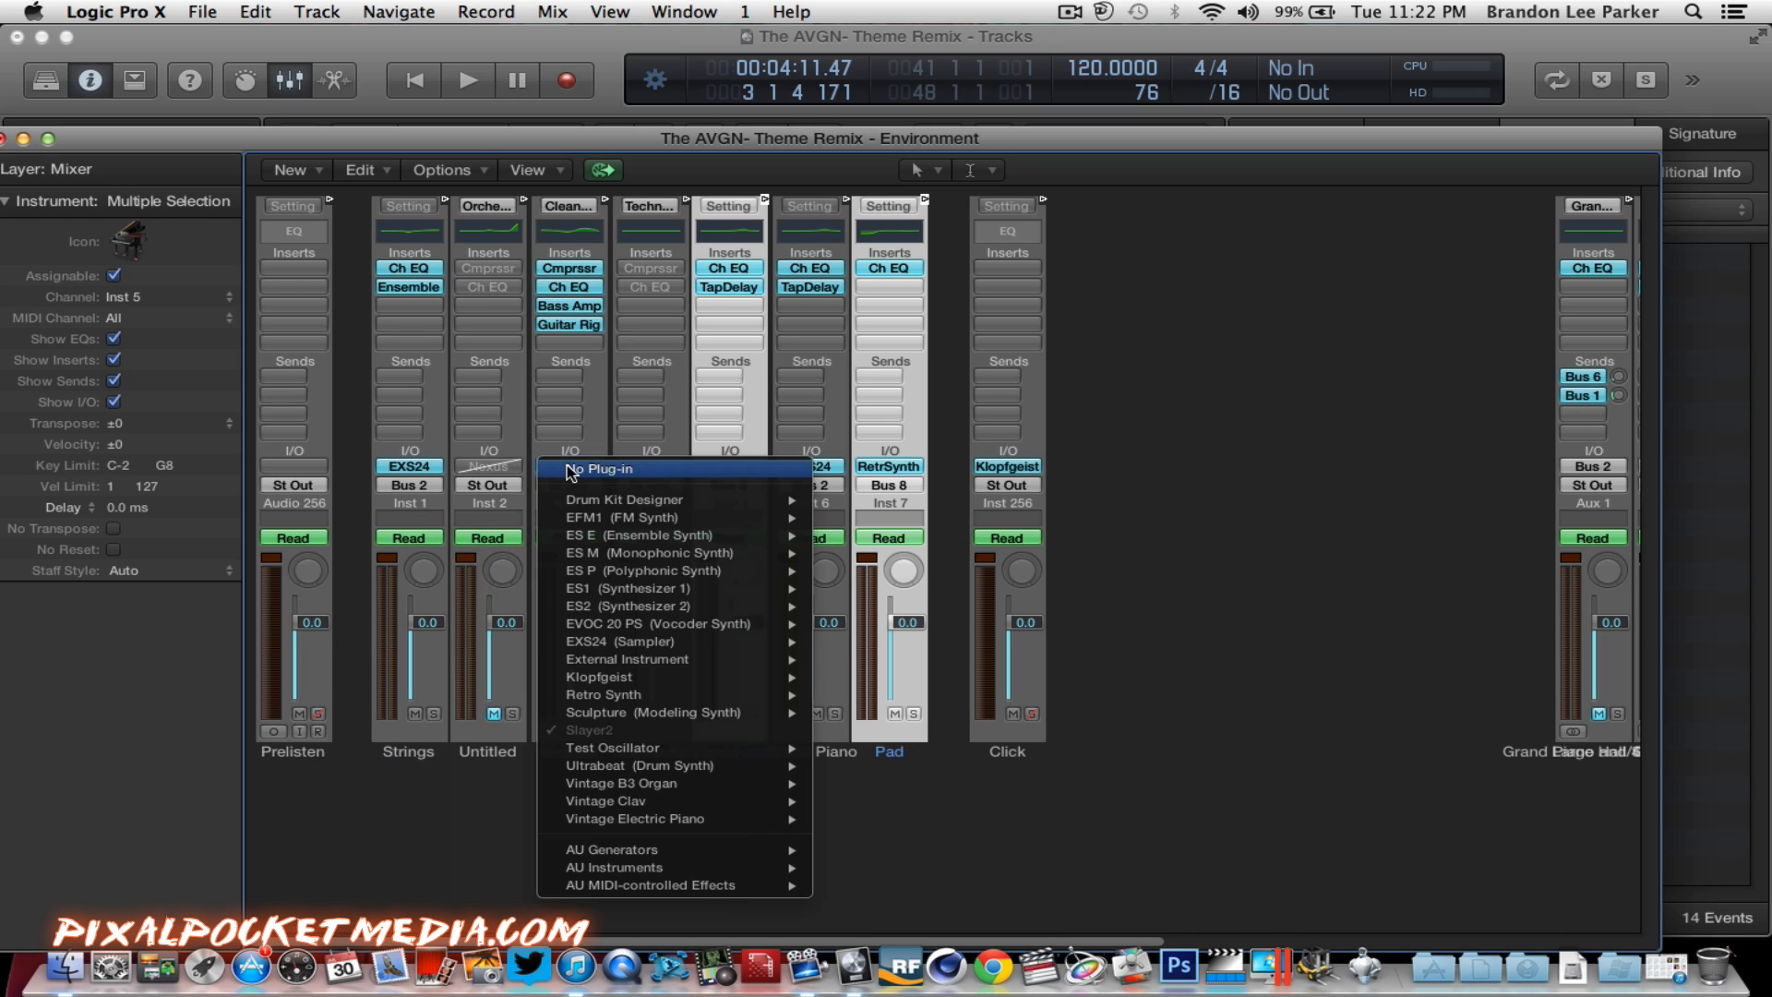
left_click(549, 412)
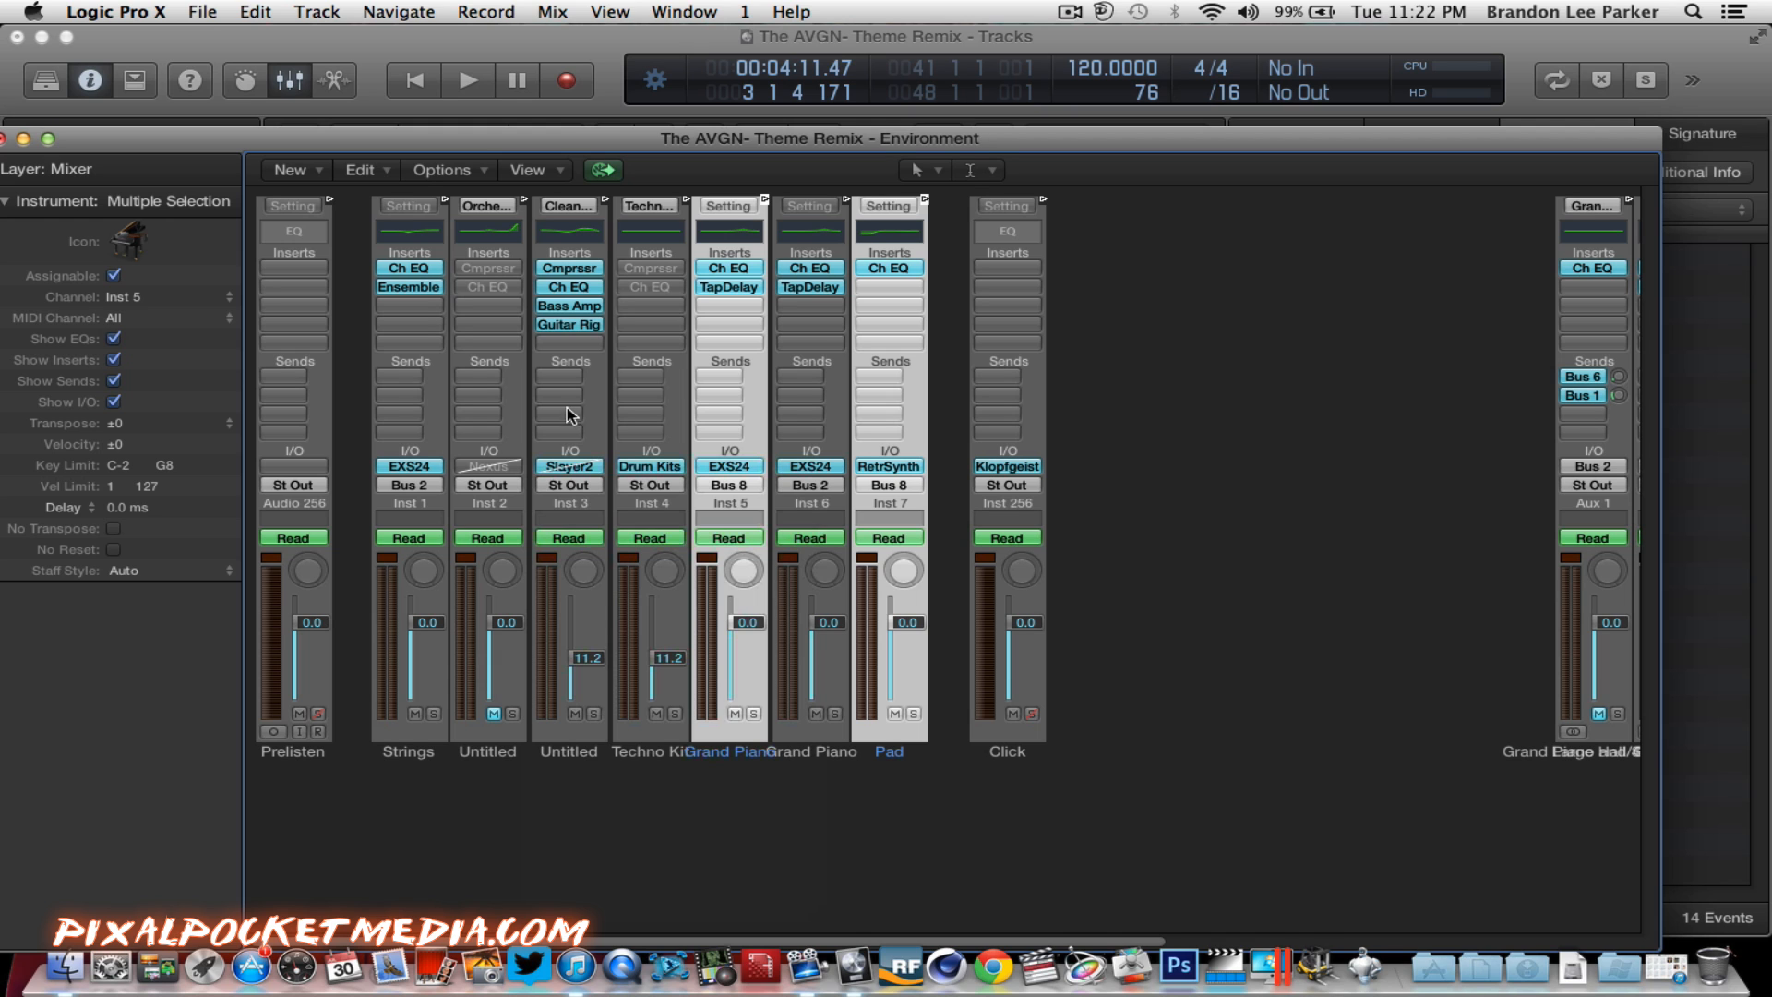
left_click(3, 140)
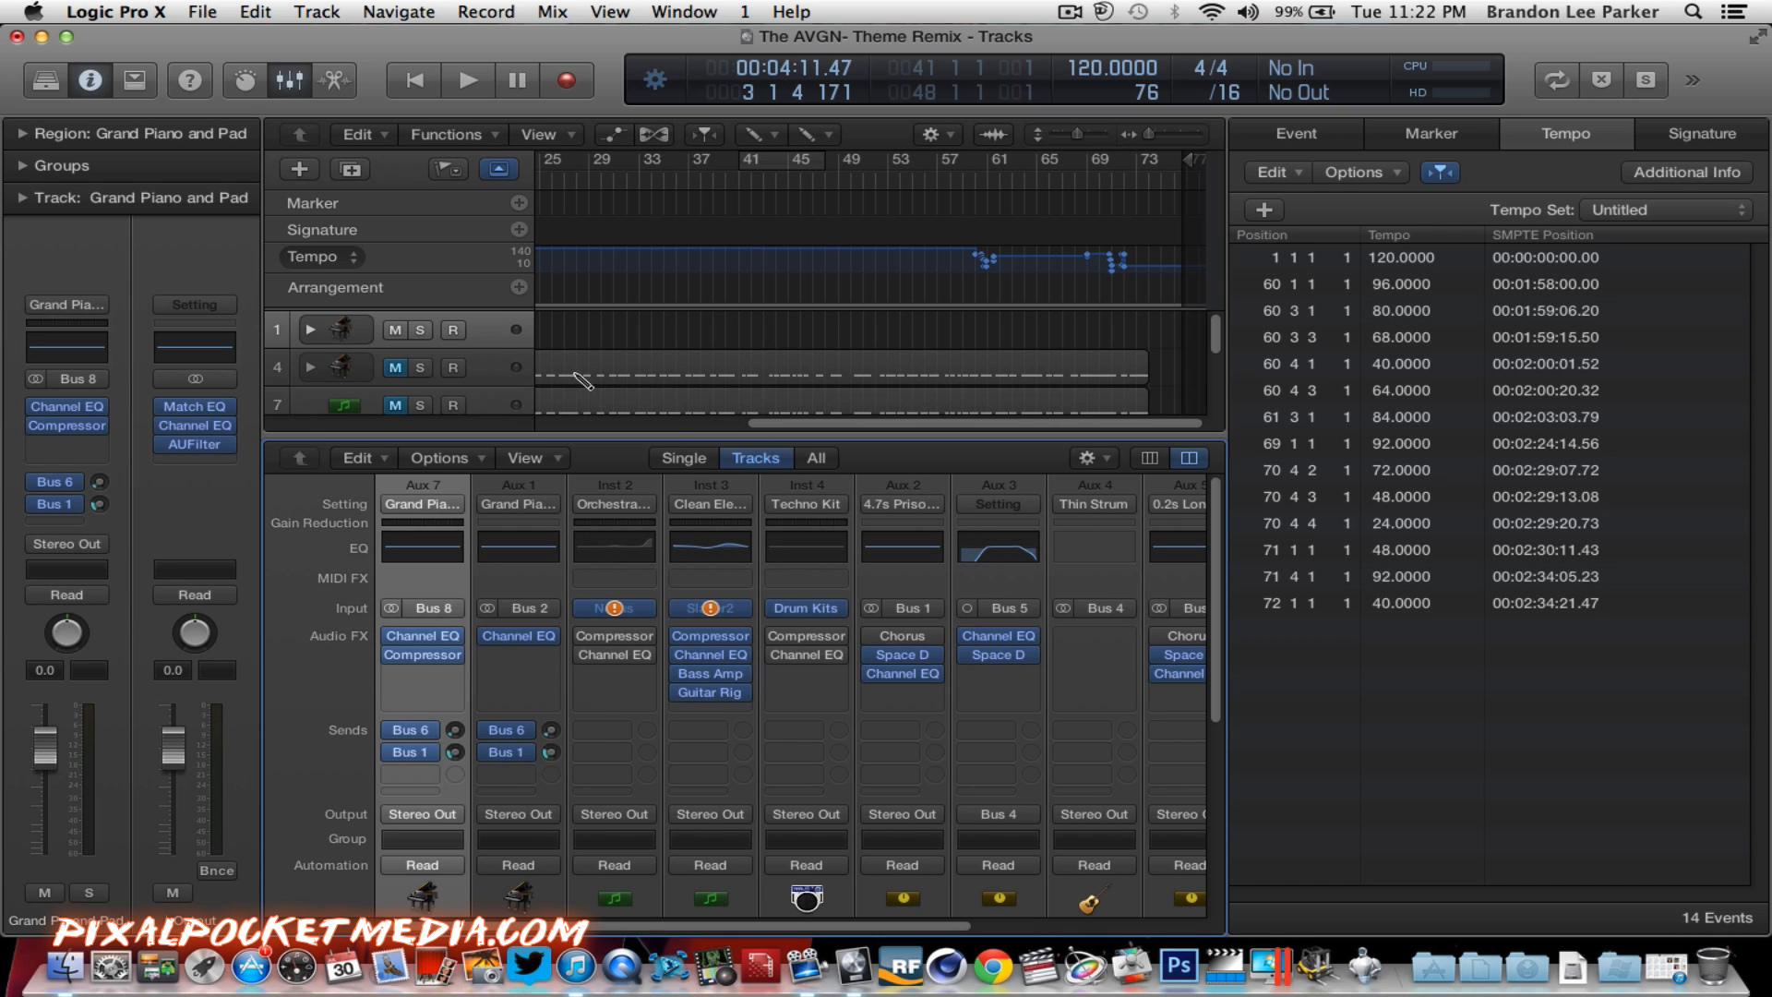
Step: Show and hide the track automation repeatedly in the Tracks area, leaving it hidden
key("a")
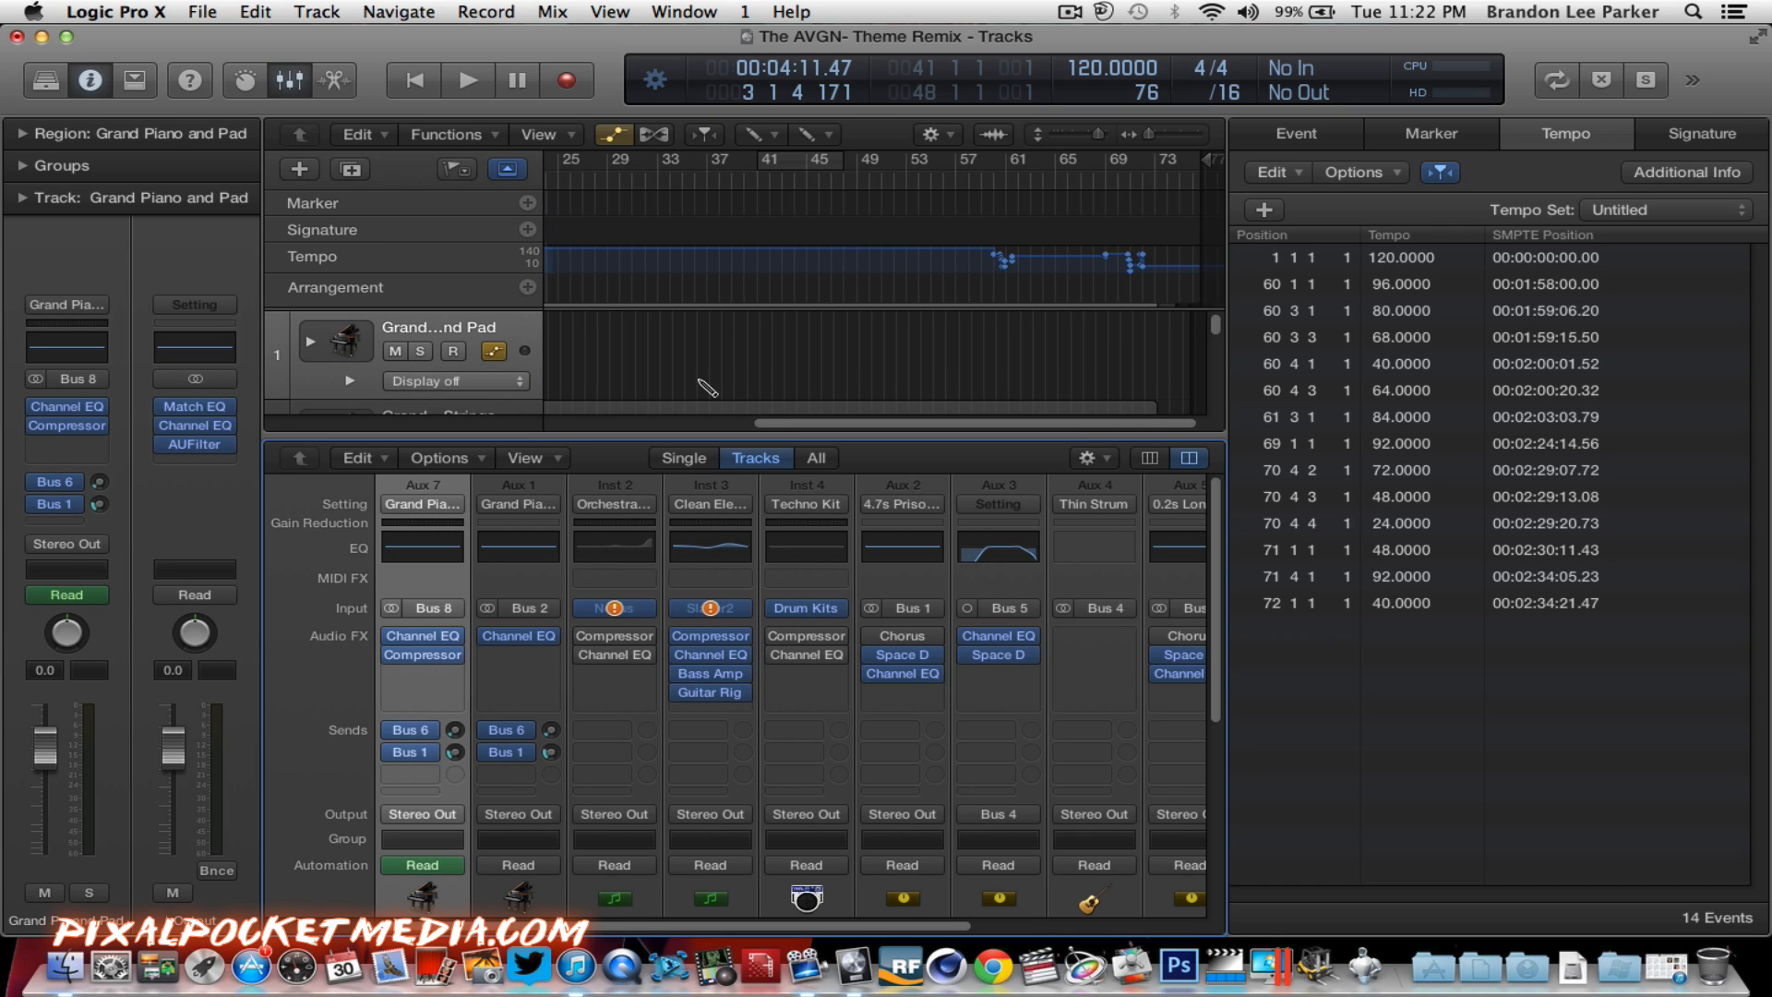
key("a")
scroll(595, 351, "down", 1)
key("a")
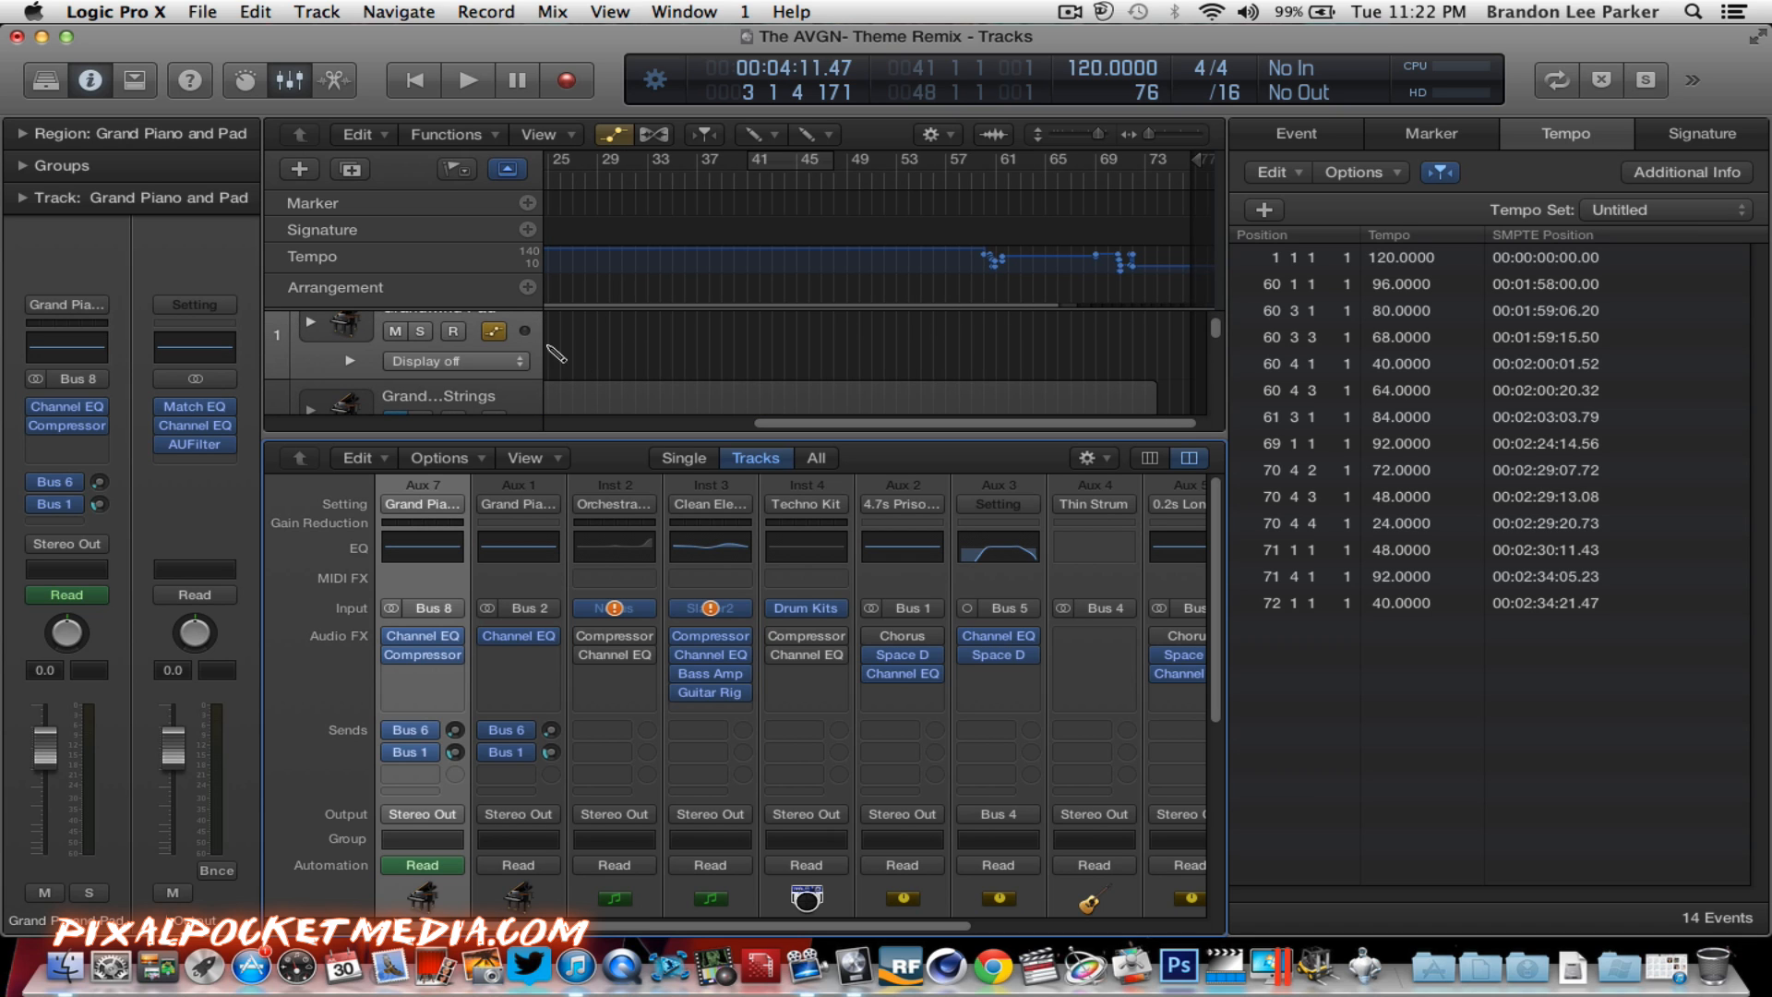
scroll(565, 362, "up", 1)
key("a")
key("a")
key("a")
key("a")
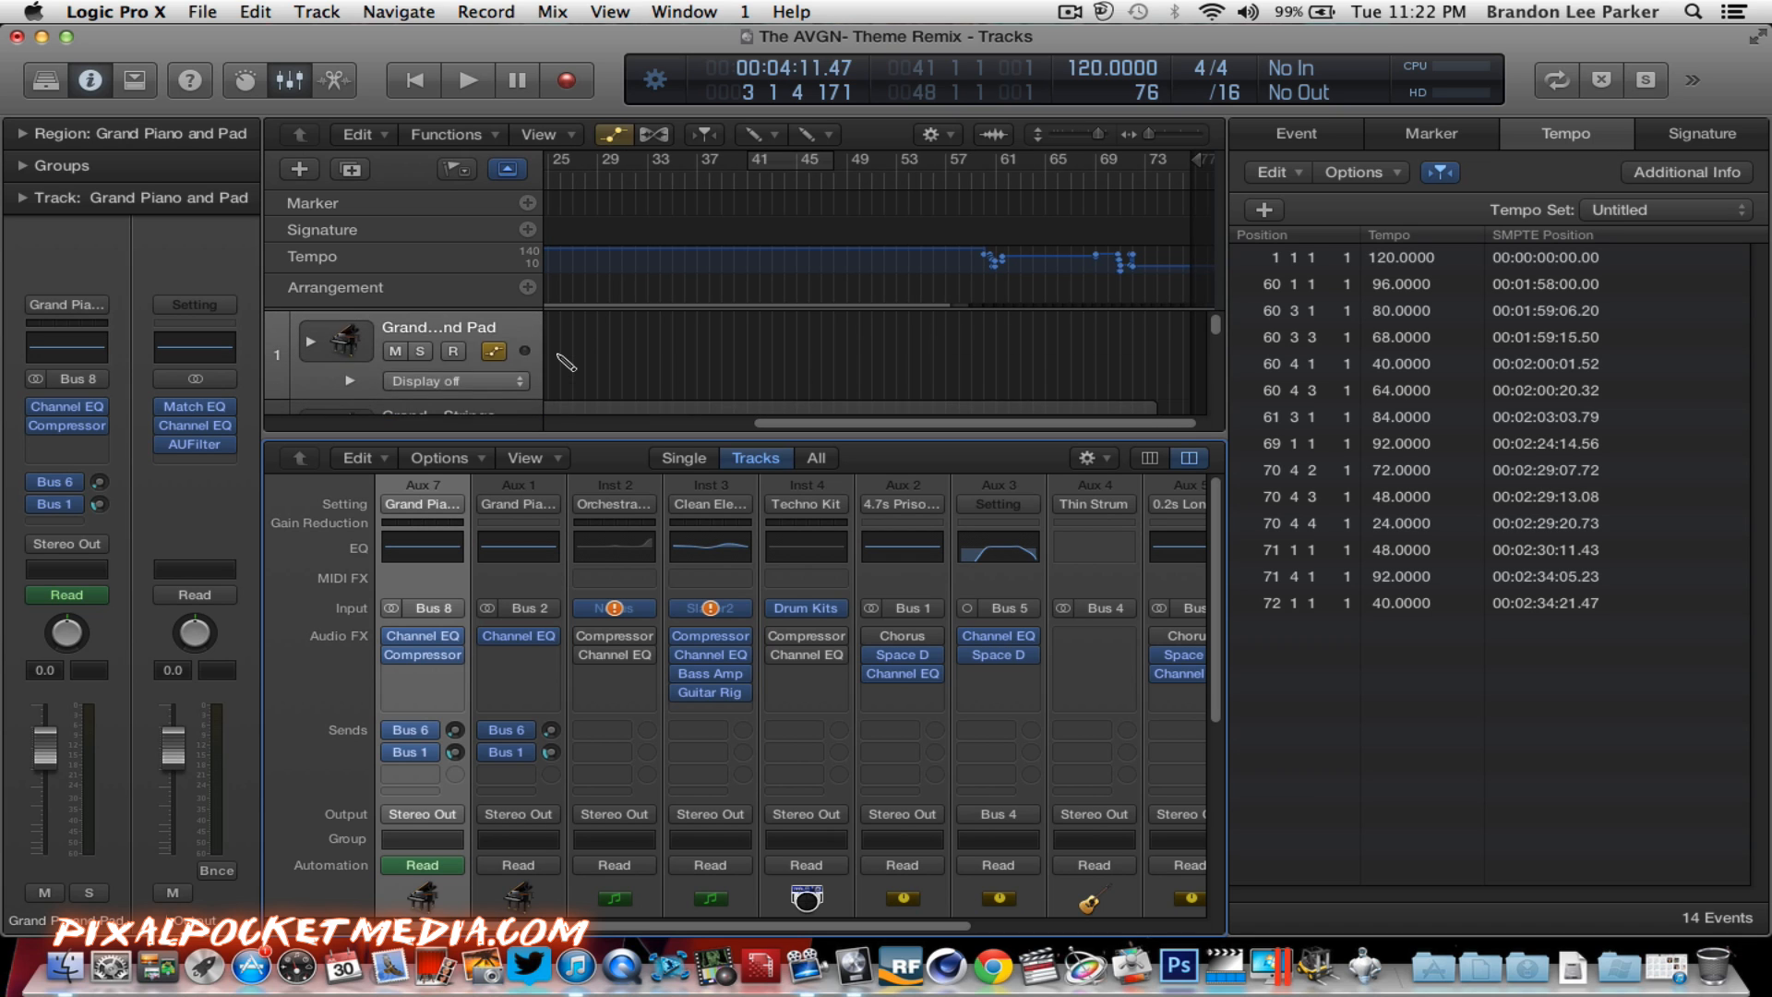
key("a")
key("a")
key("a")
key("a")
key("a")
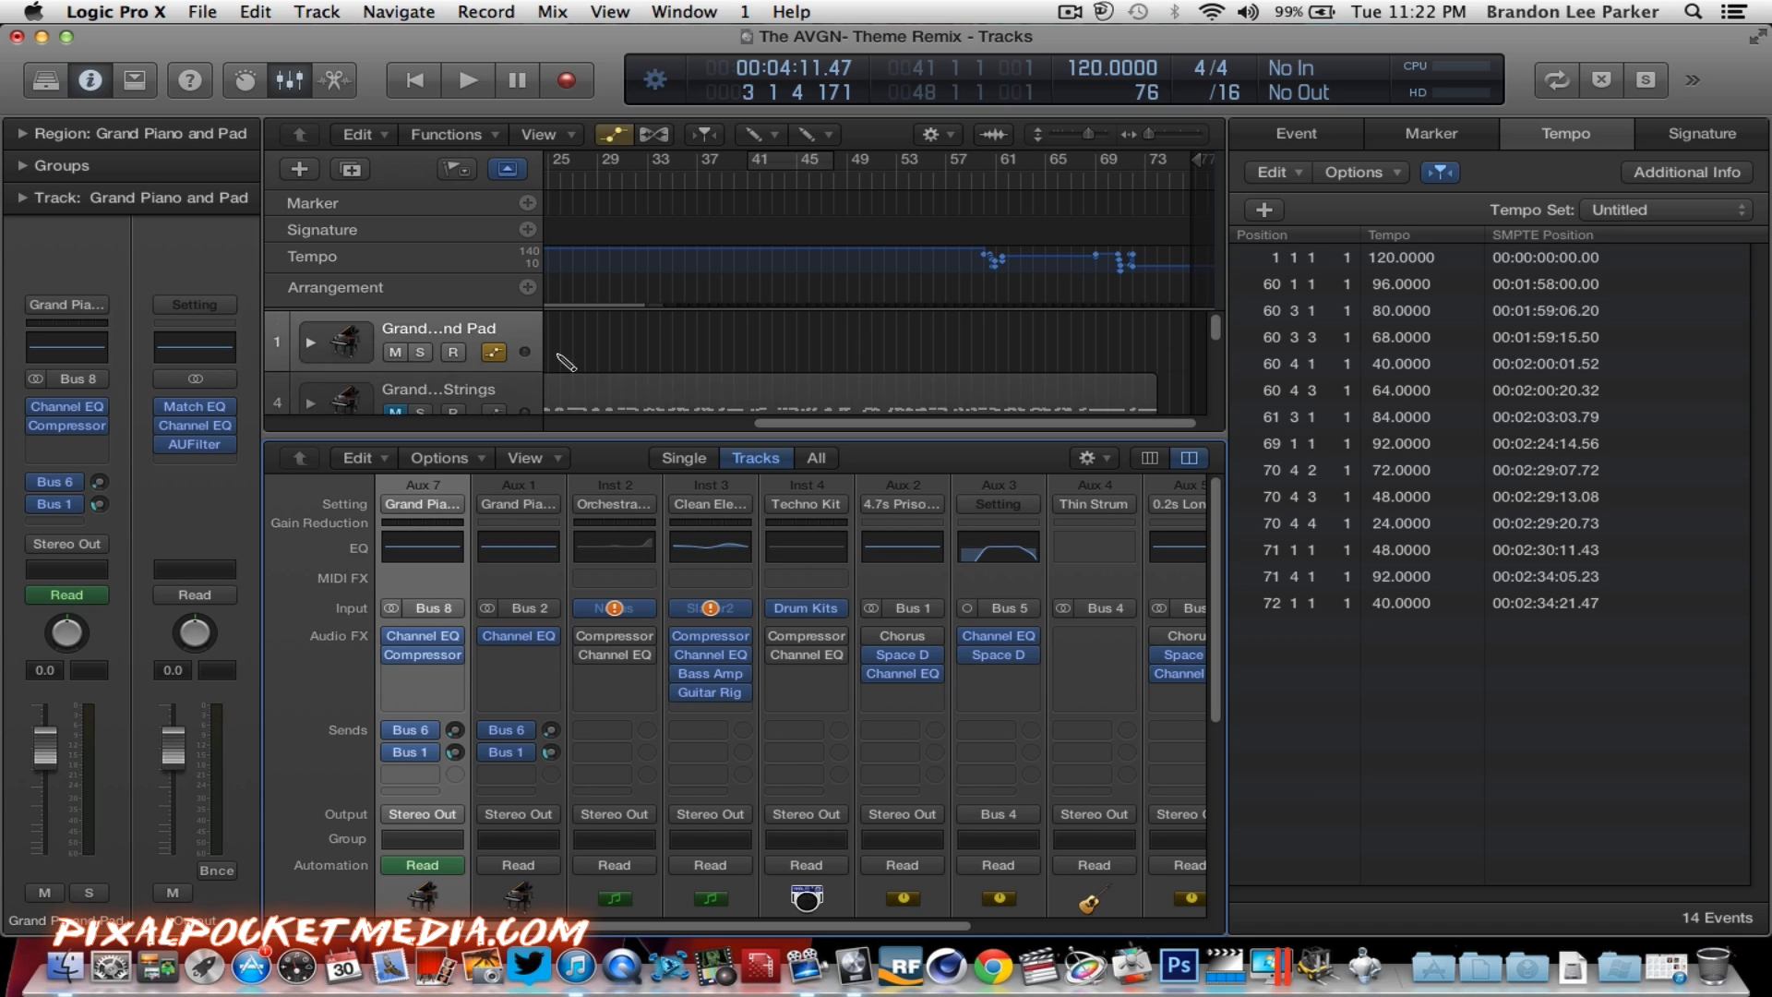
key("a")
key("a")
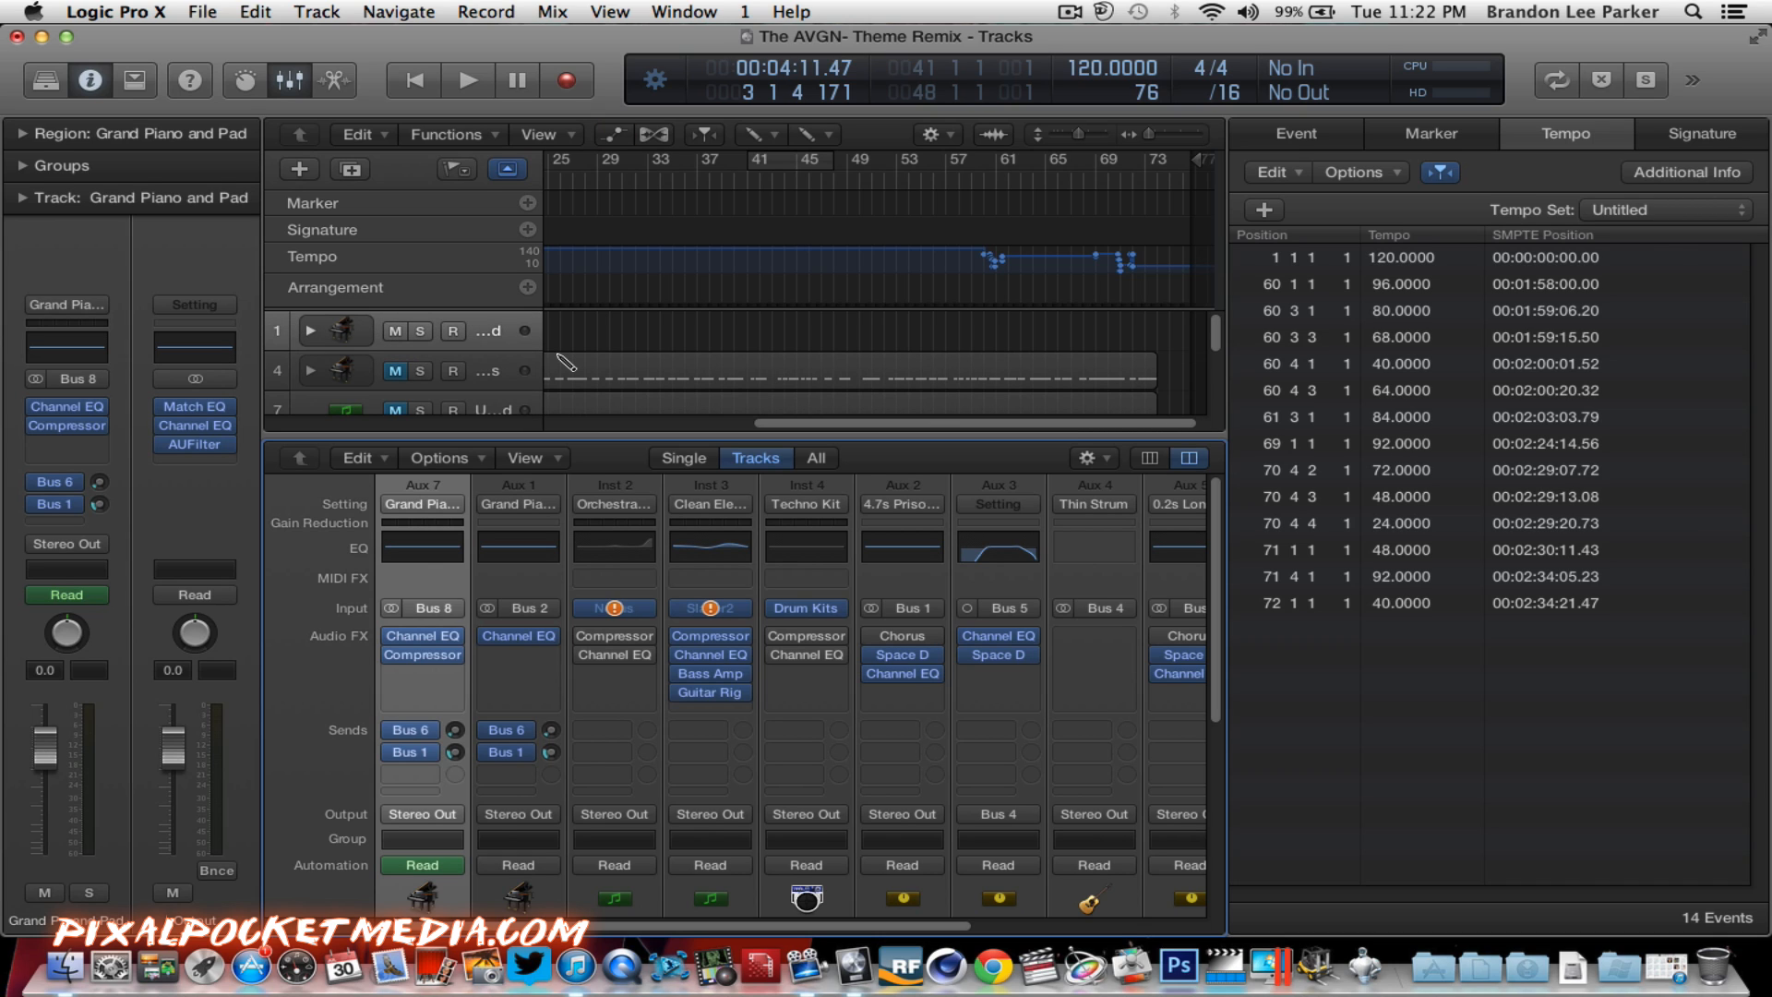
Step: Switch solo and mute on and off for the Grand Piano and Pad track, leaving both off
key("s")
key("s")
key("s")
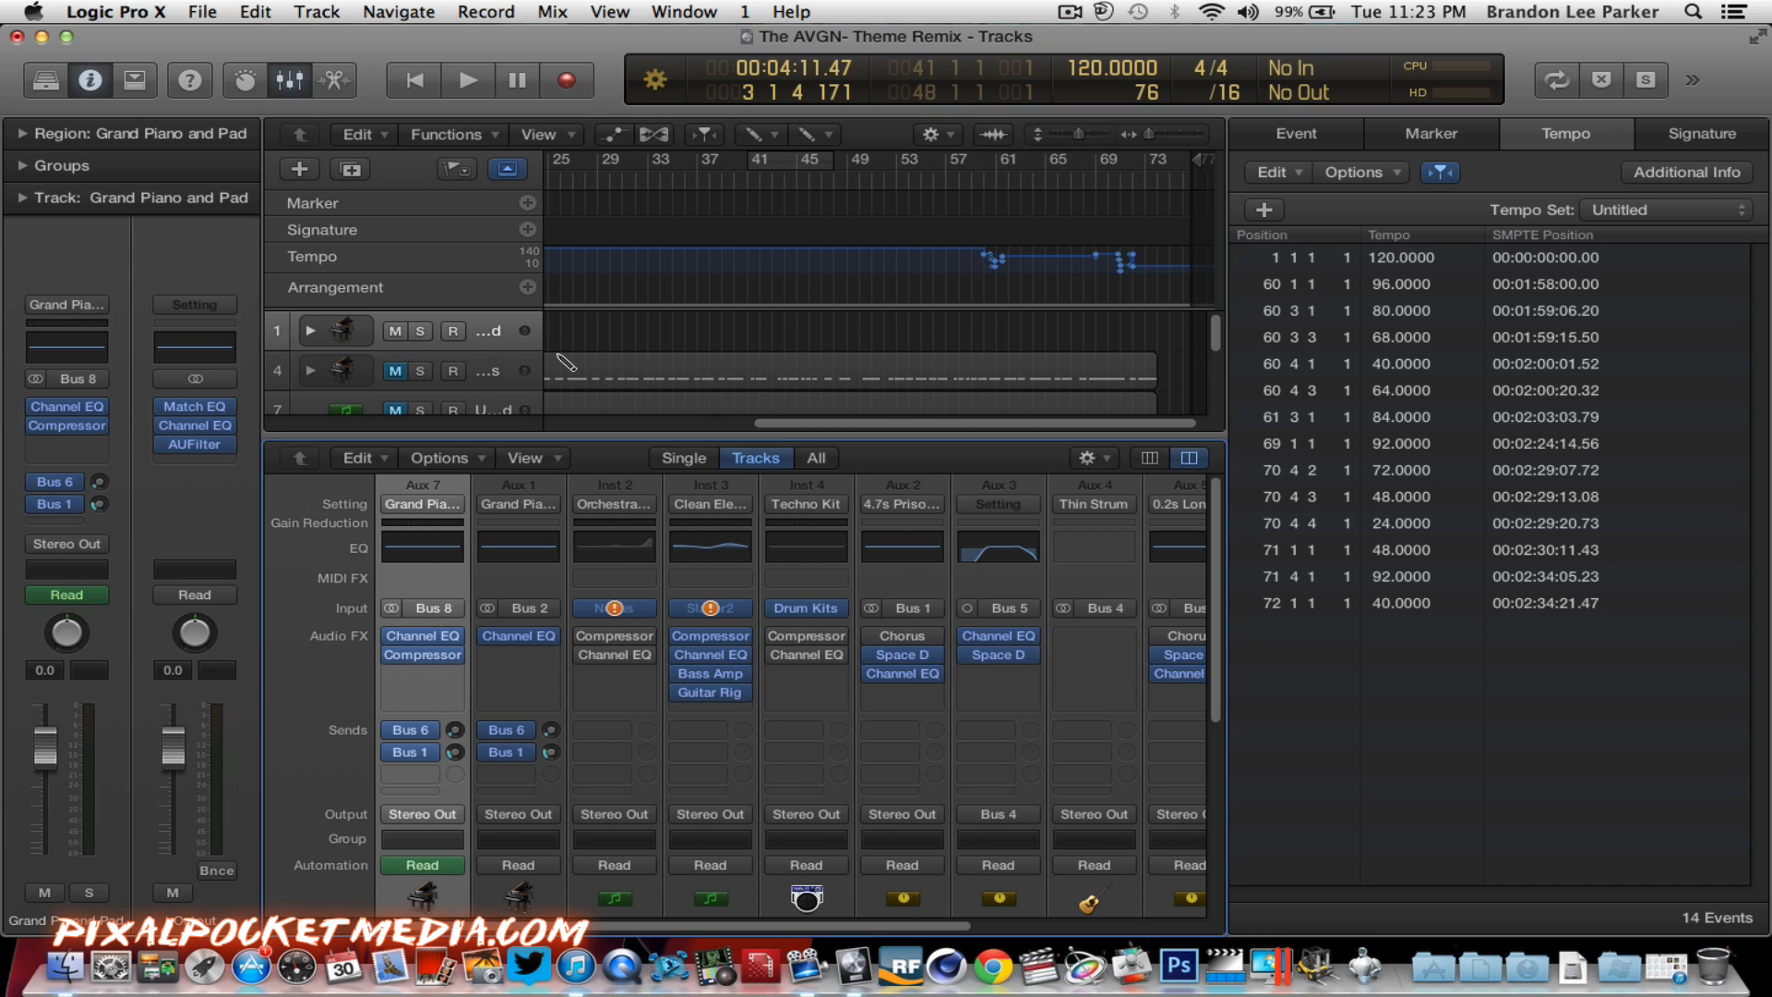
key("s")
key("m")
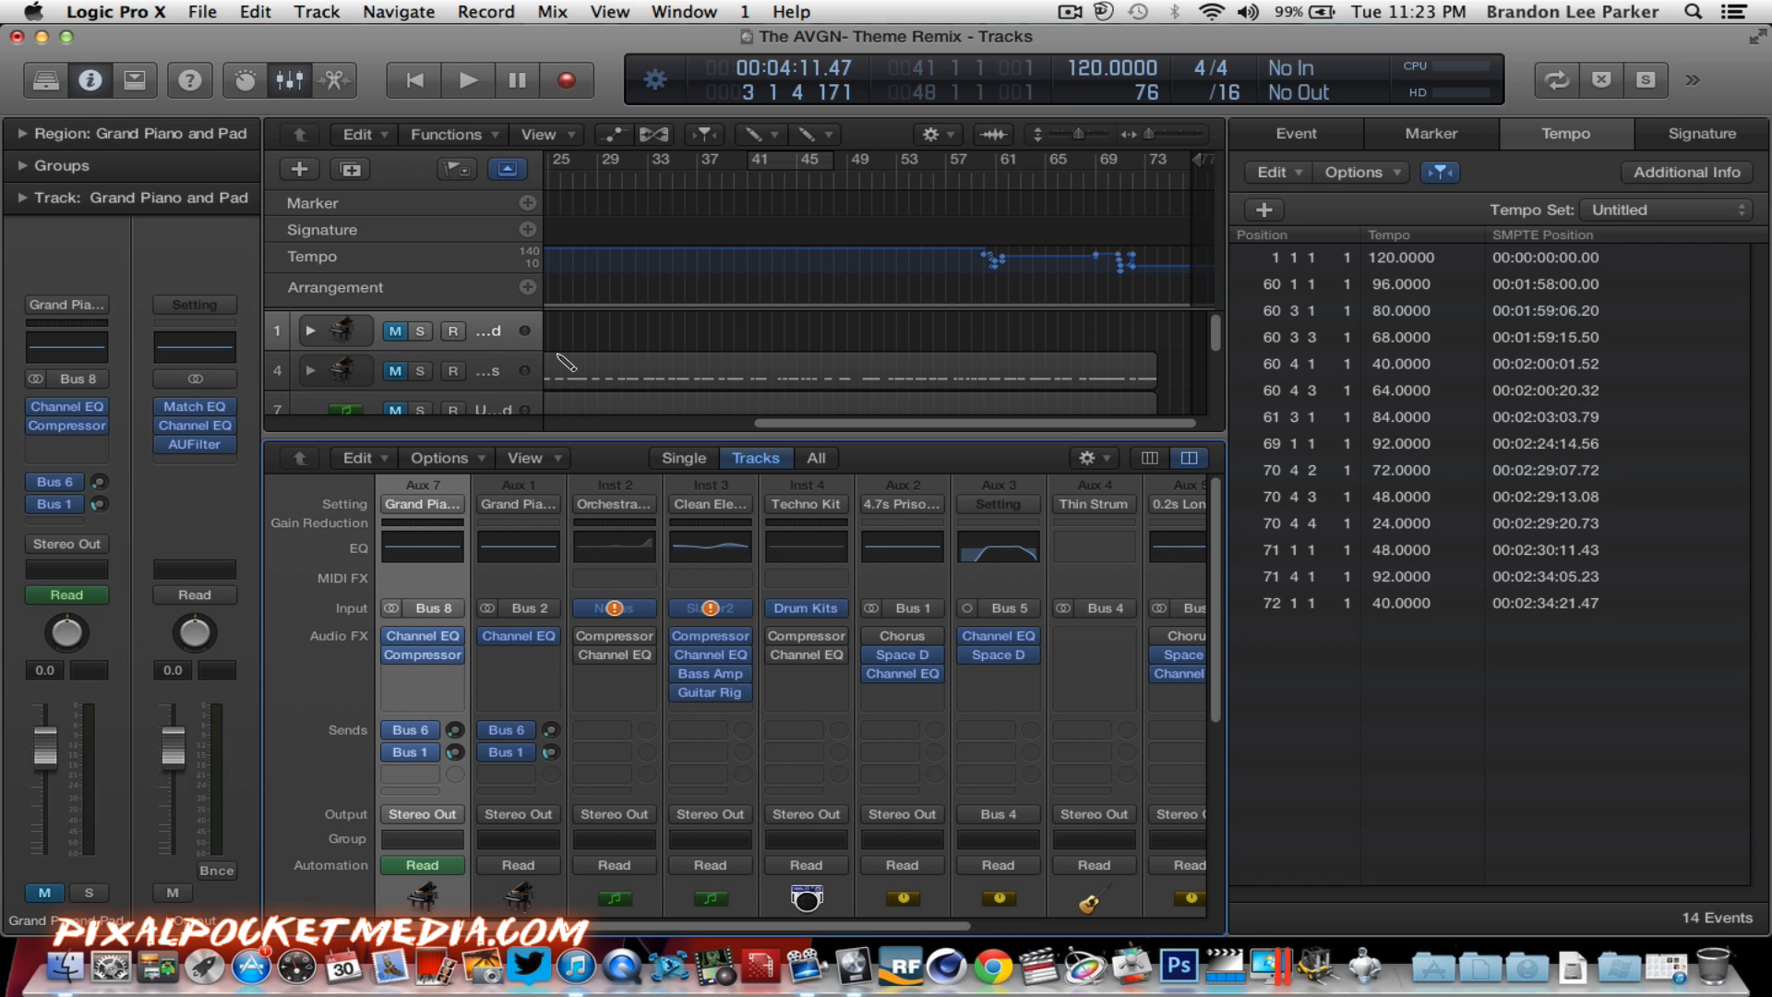
key("m")
key("m")
key("m")
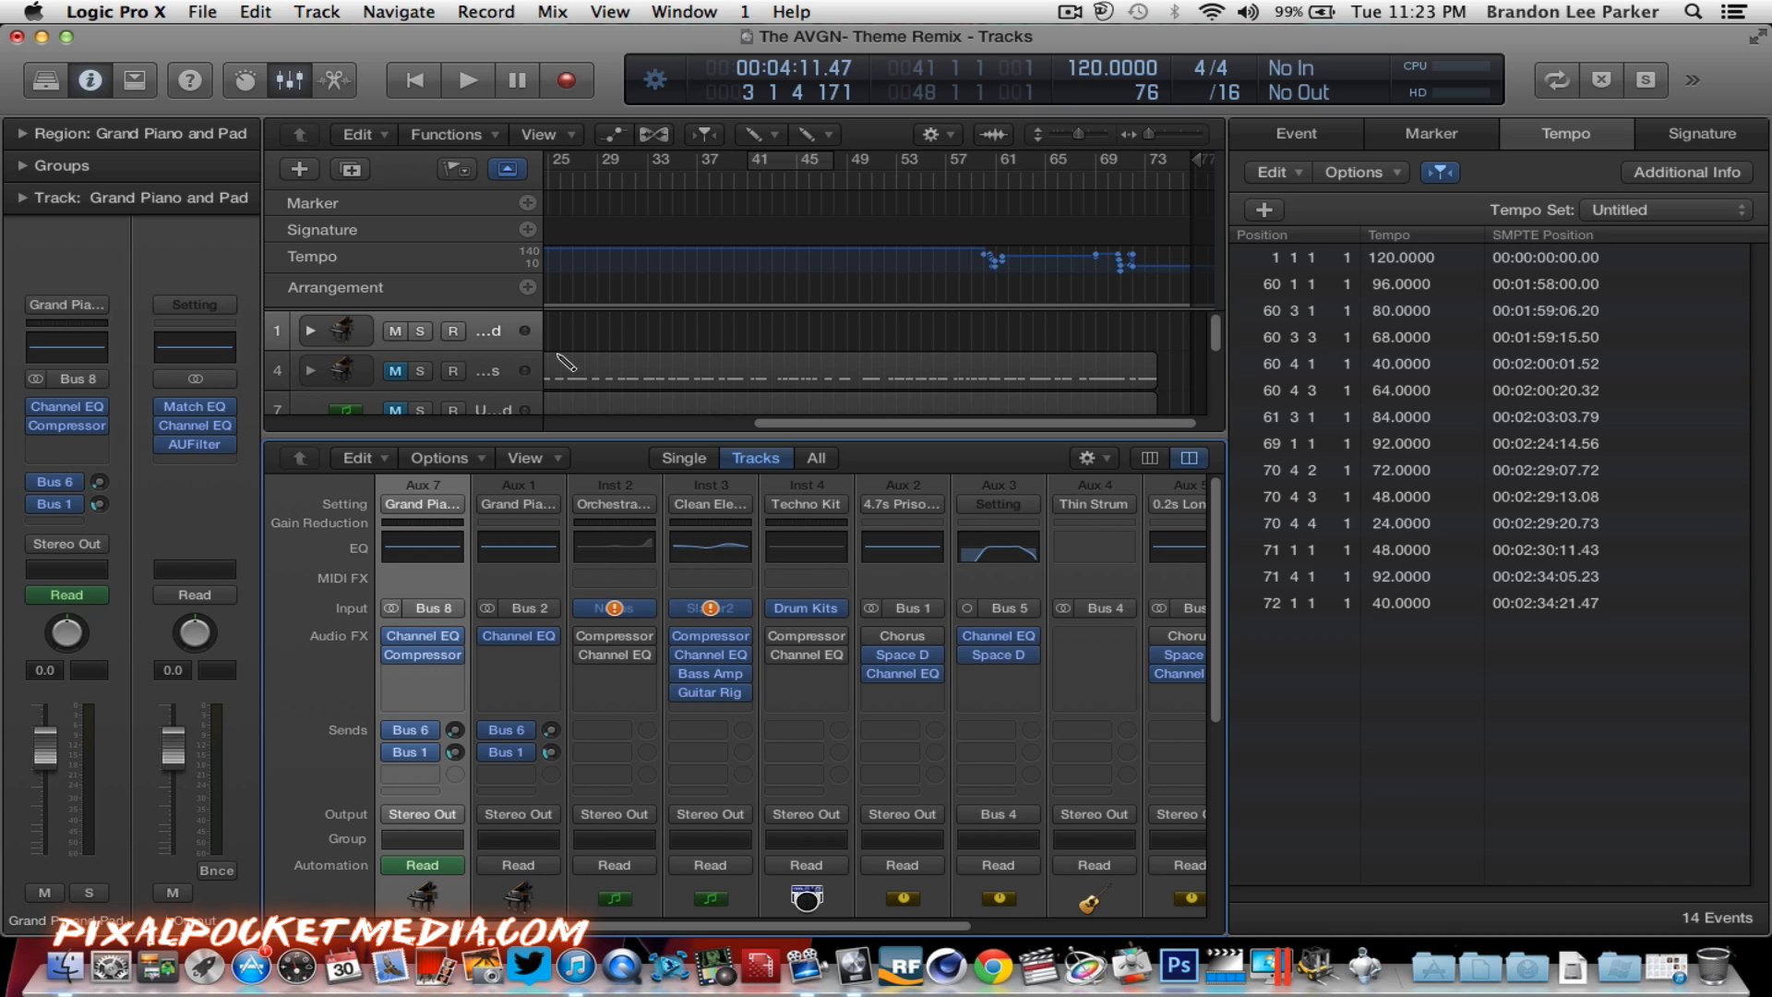
Step: Solo the Grand Piano and Pad track and toggle the List Editors, leaving them shown
key("s")
key("d")
key("d")
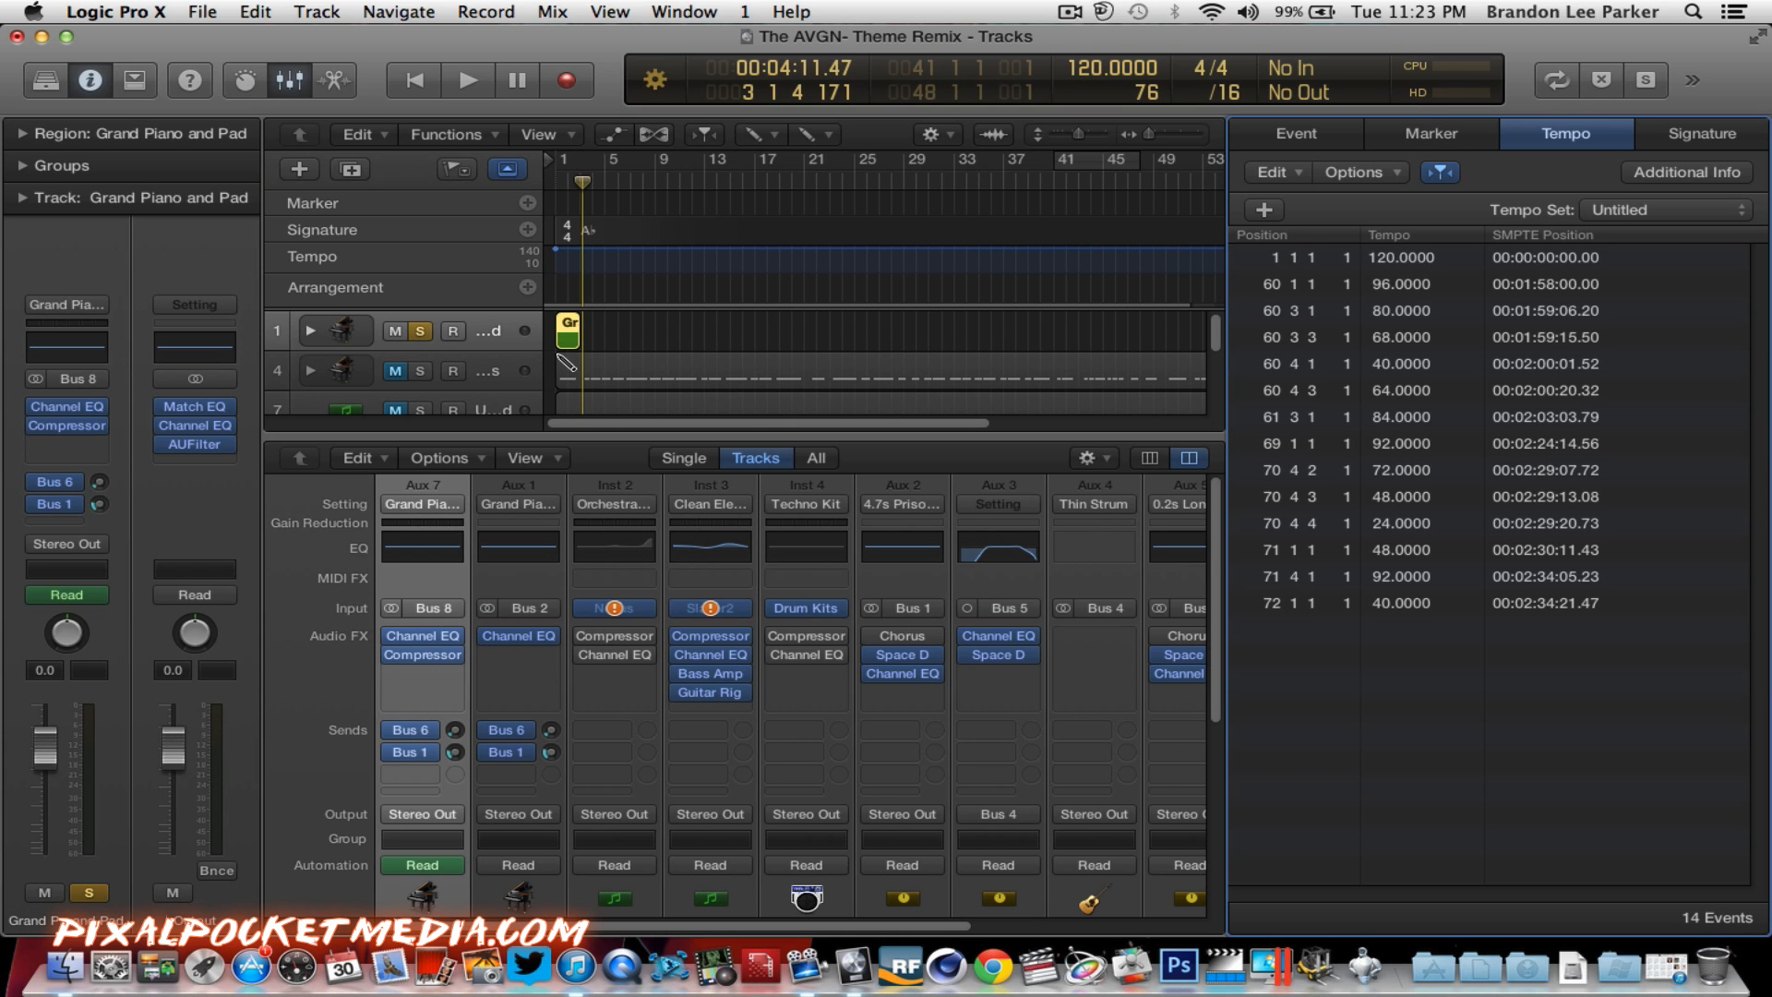
key("d")
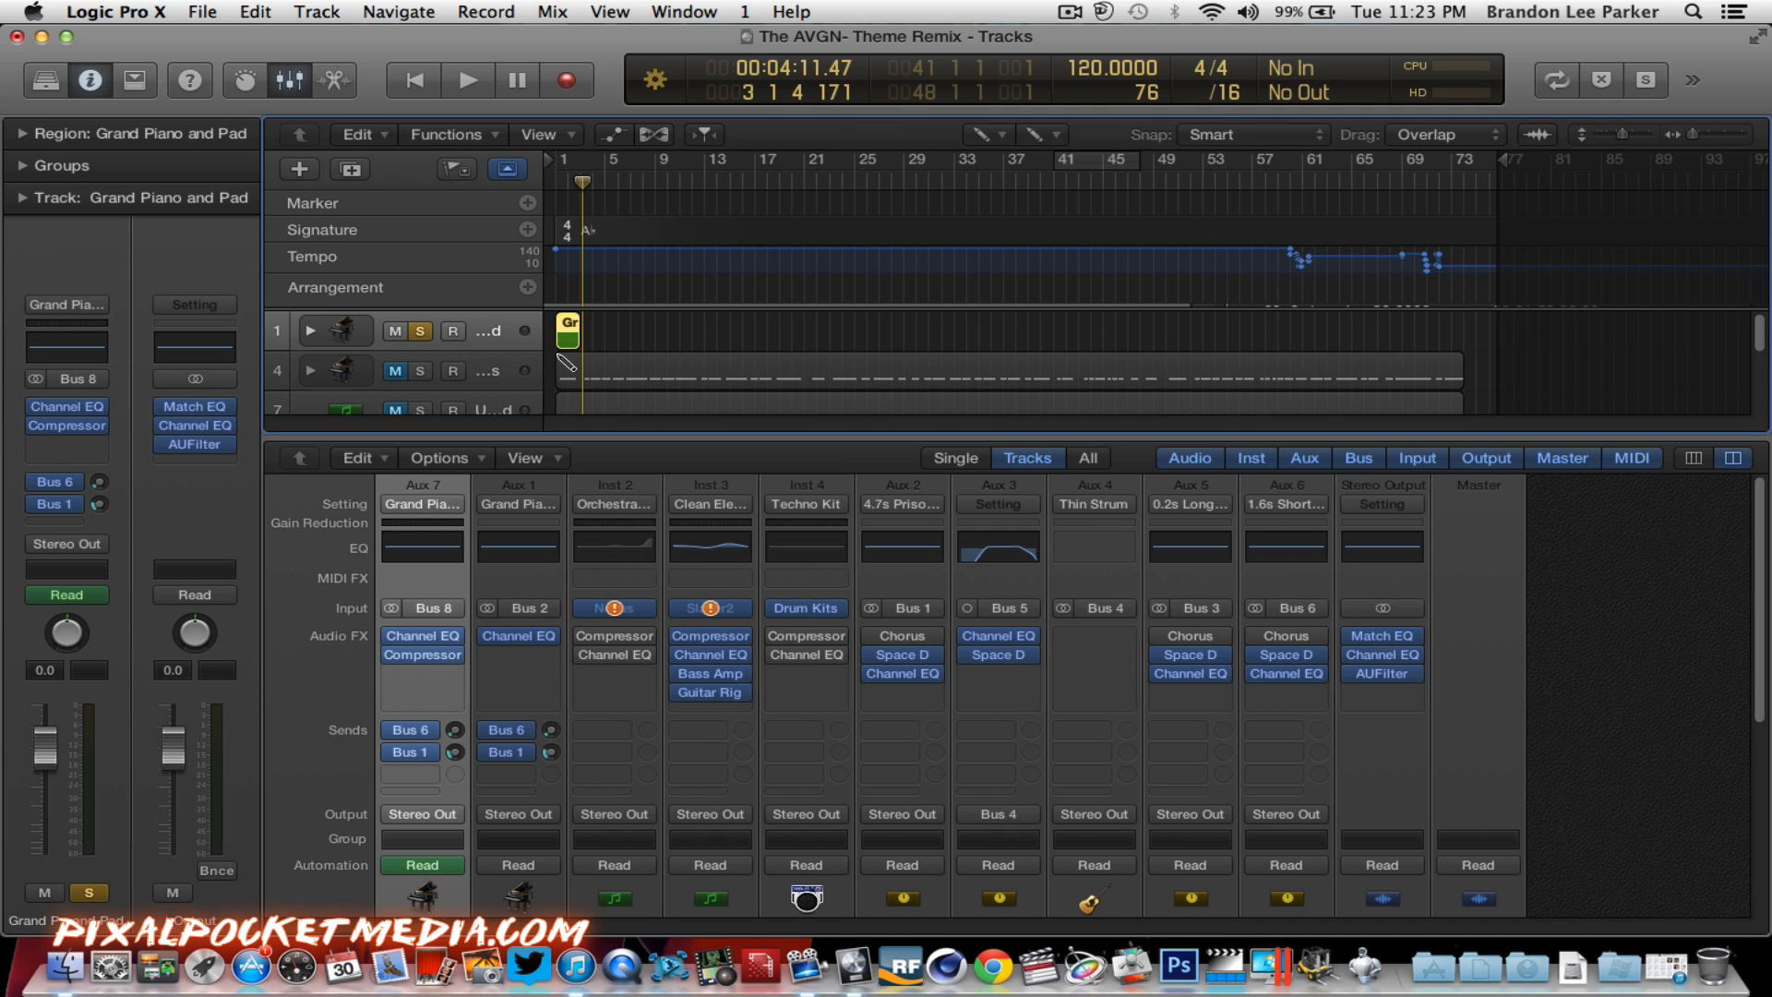
key("d")
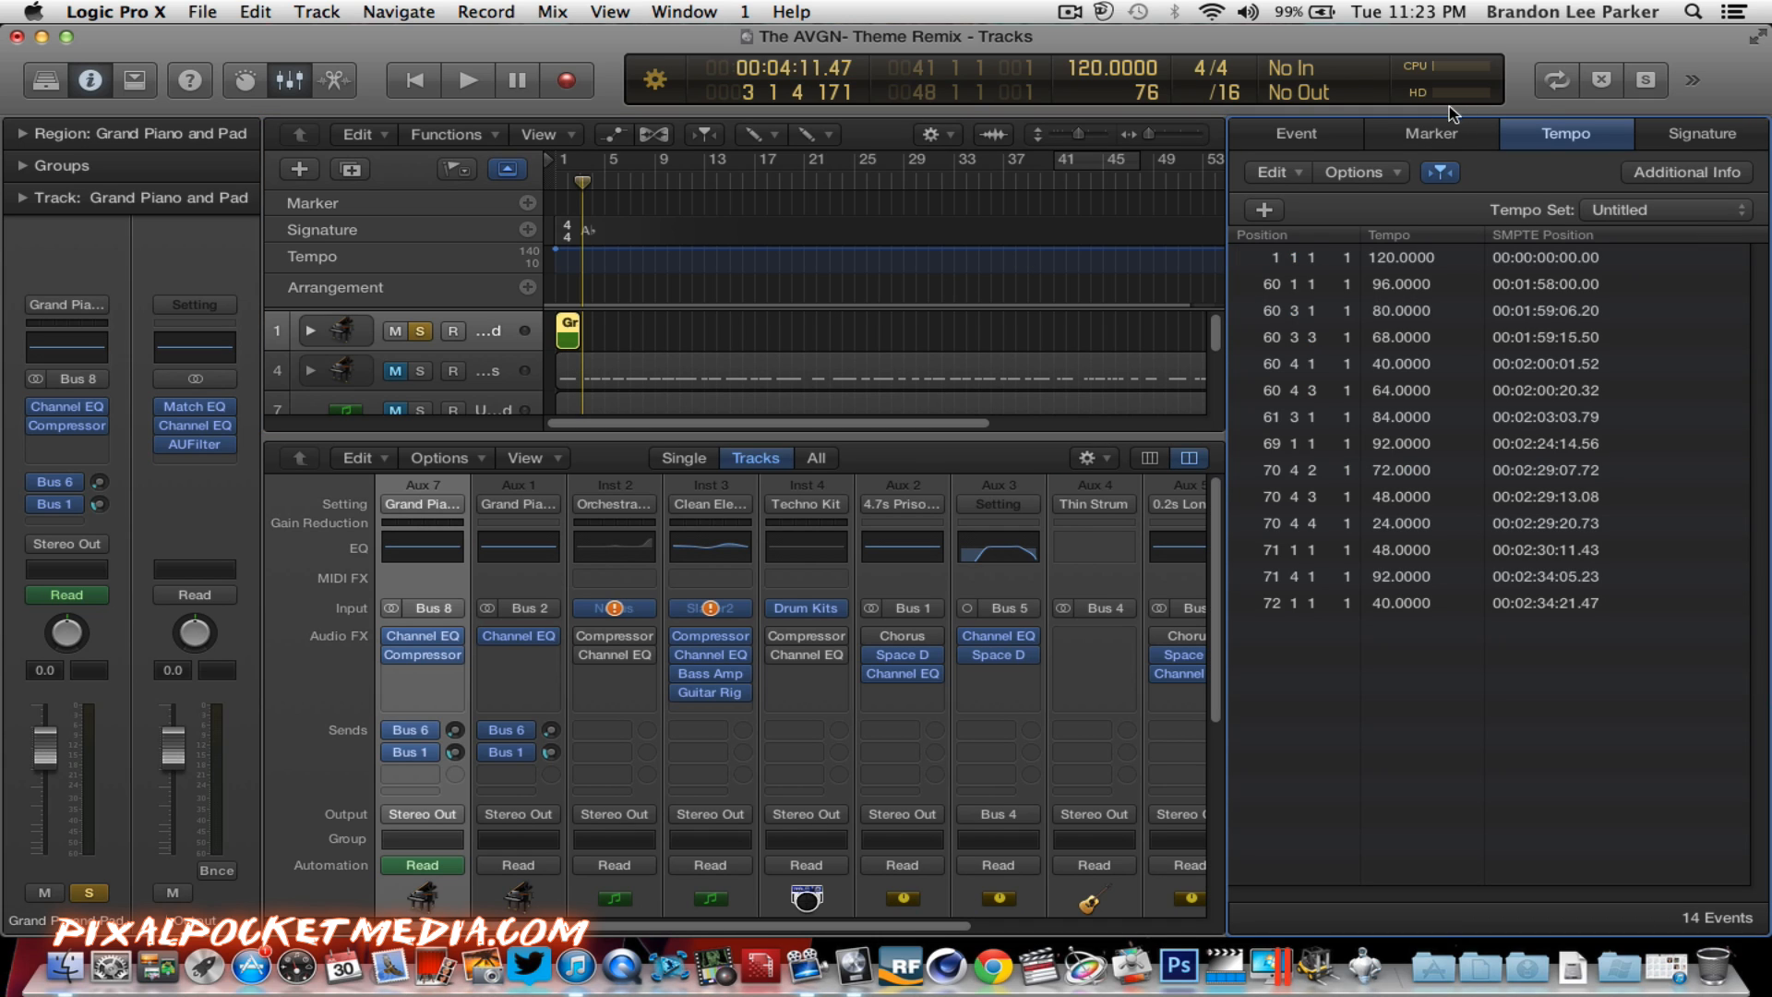
Step: Look through the Marker and Signature lists and show the Event list
left_click(1441, 137)
left_click(1696, 132)
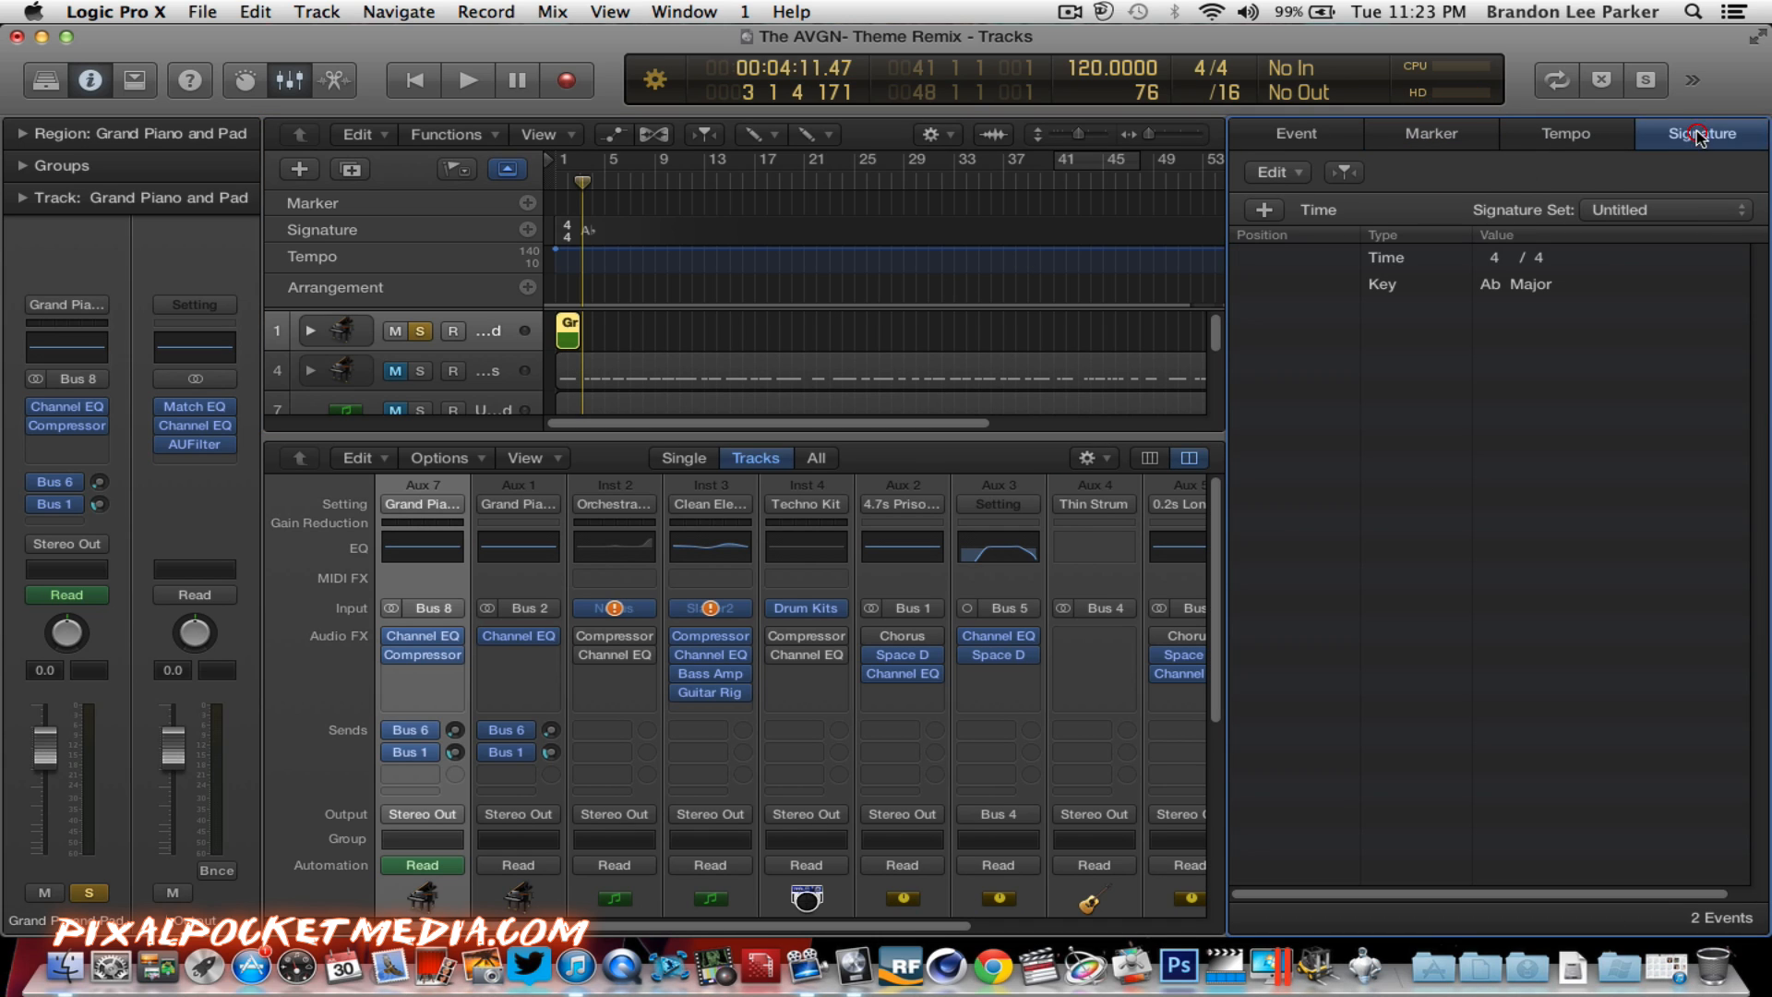
left_click(1303, 139)
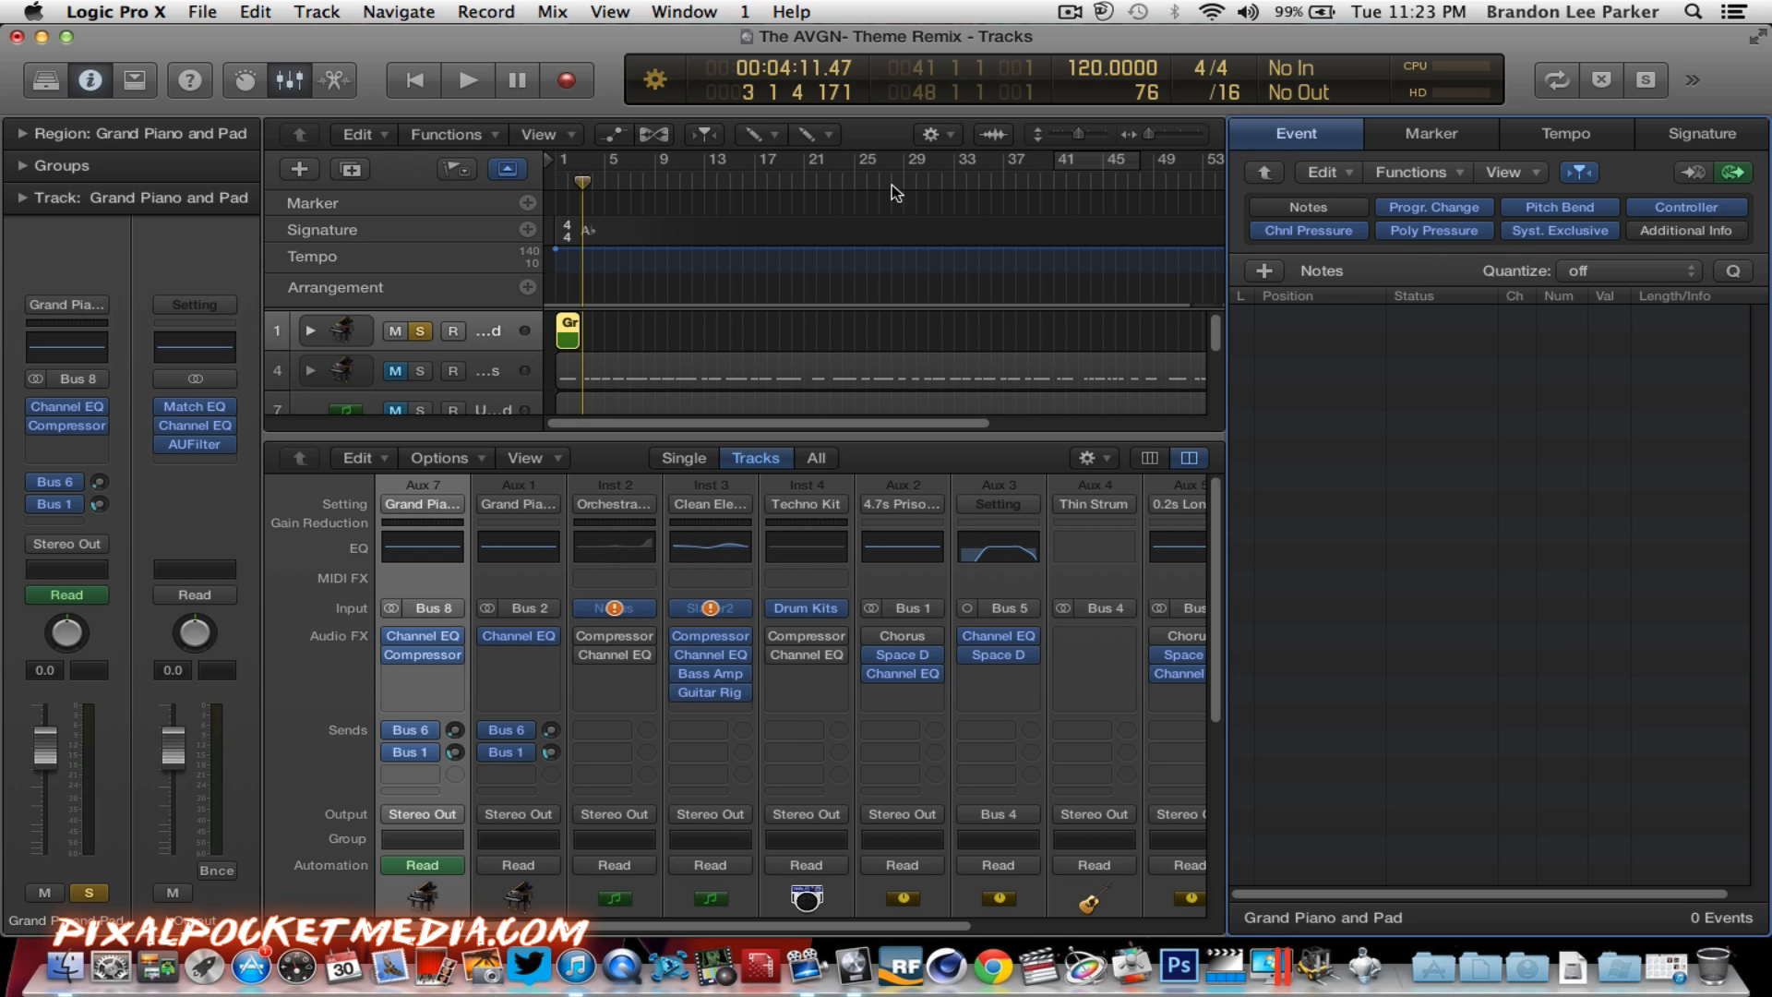
Step: Hide the global tracks and remove the short region at bar 1 of the Grand Piano and Pad track
left_click(507, 168)
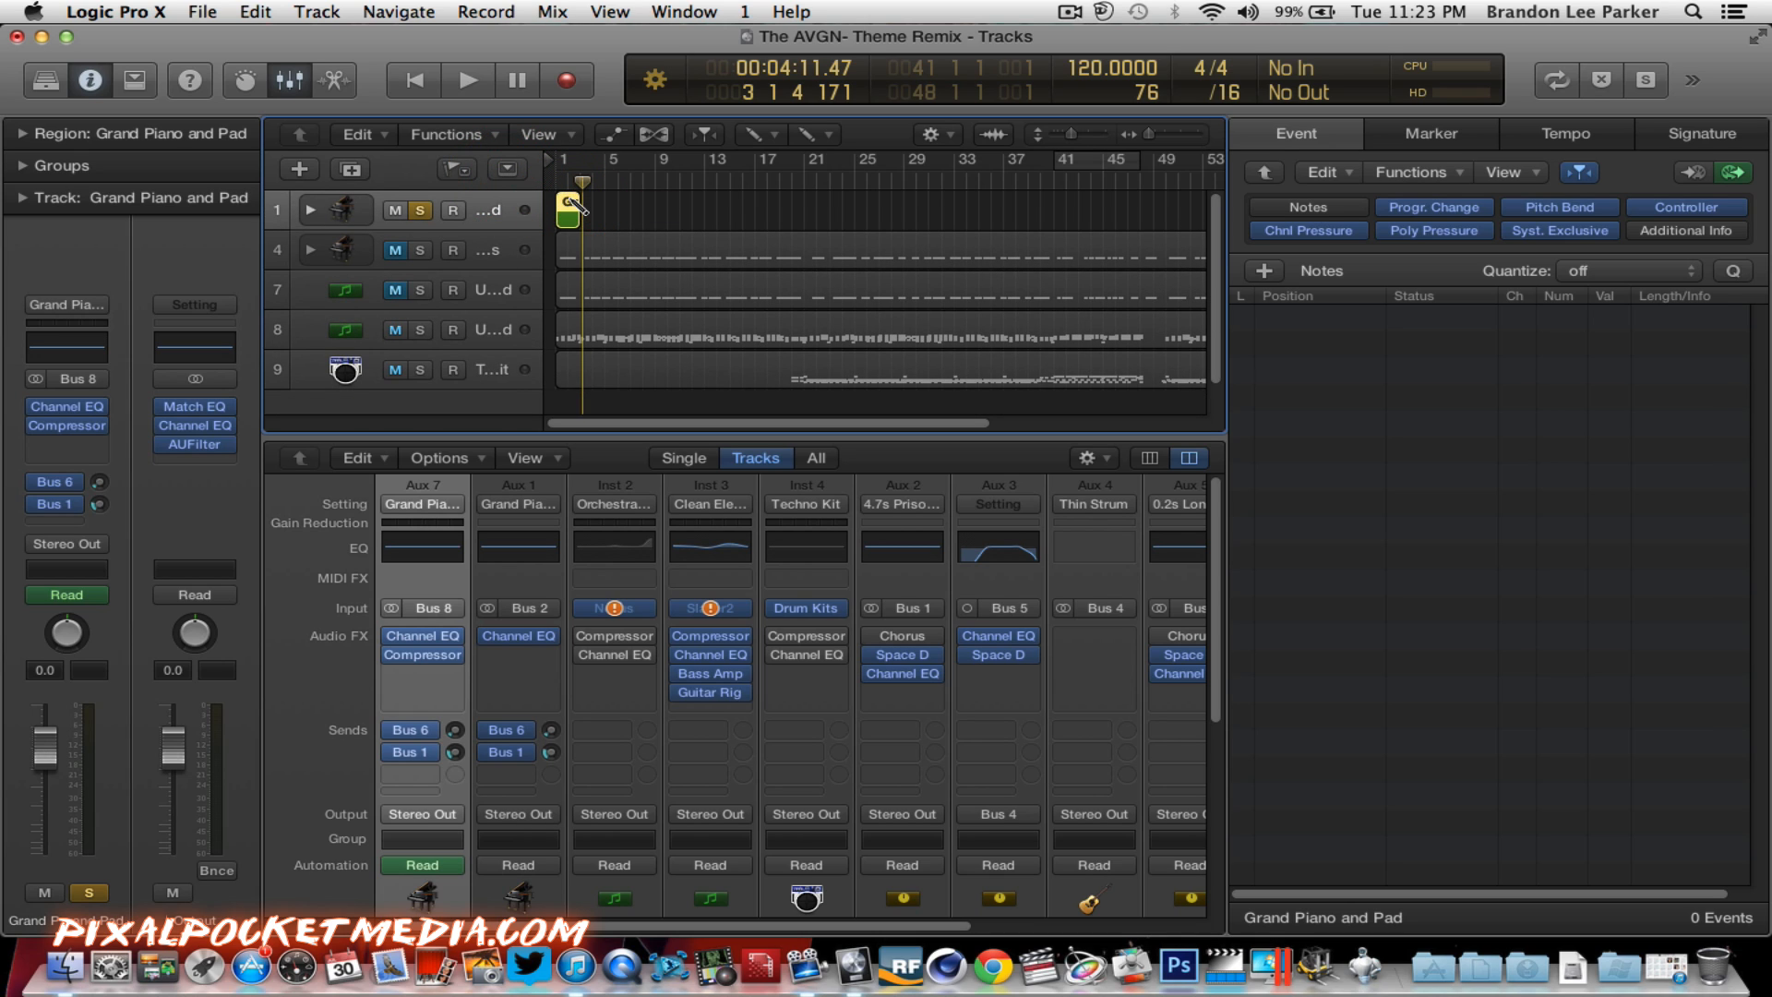
left_click(572, 200)
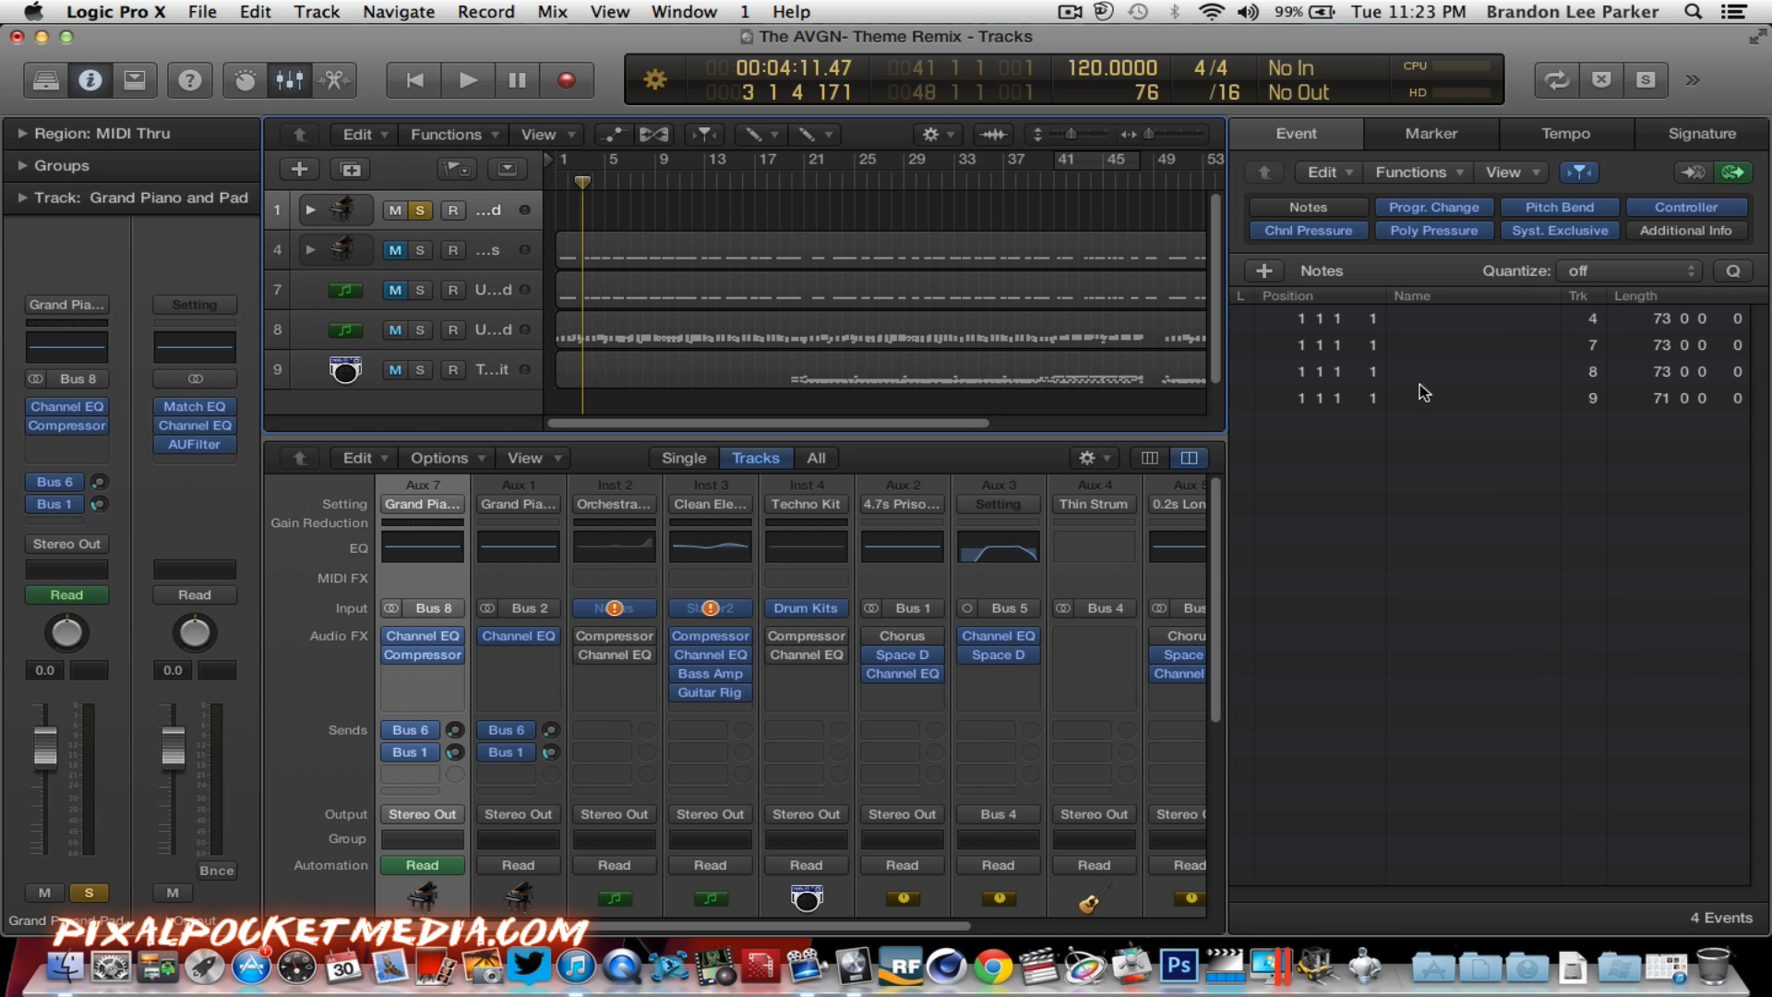